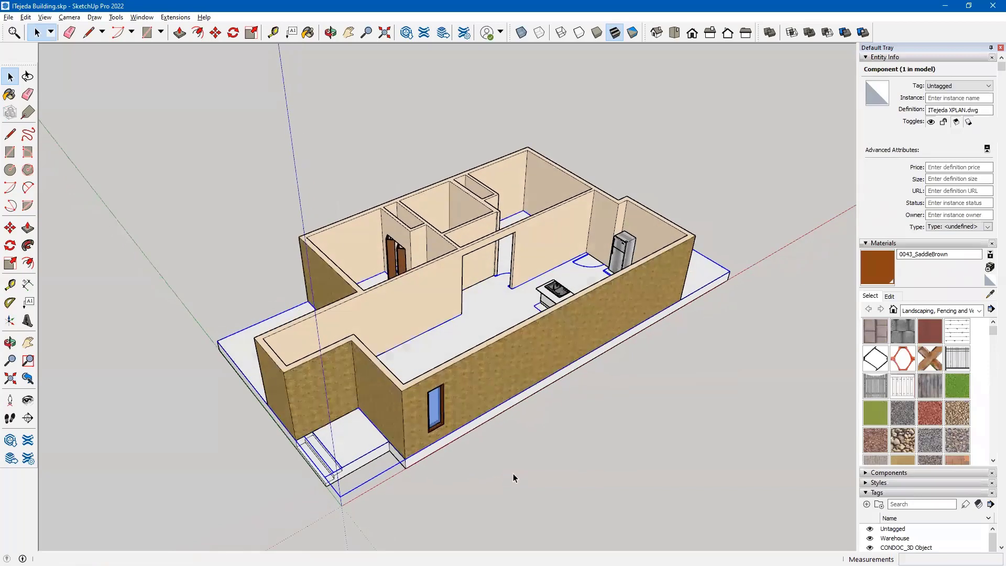
pyautogui.press('m')
pyautogui.click(394, 503)
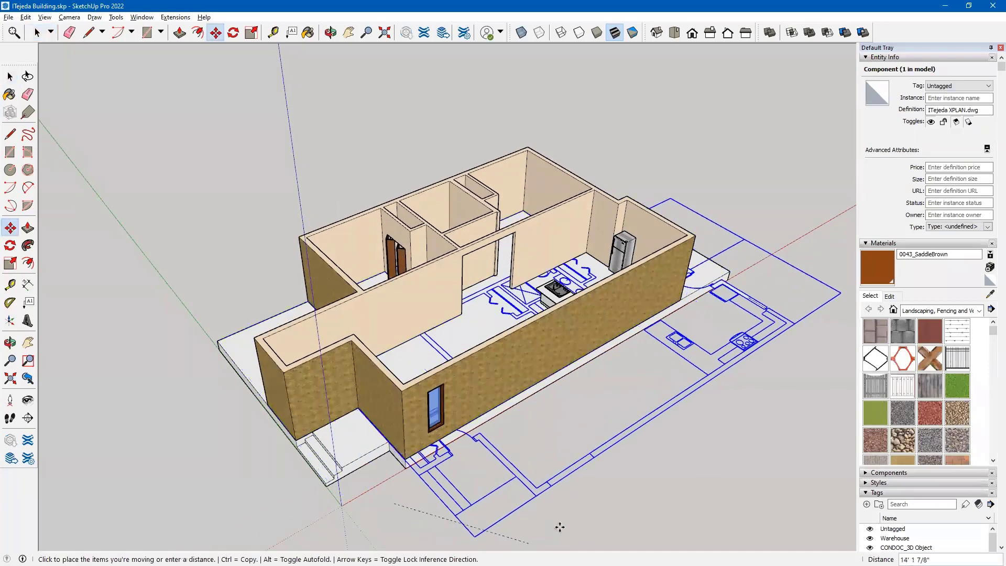
pyautogui.moveTo(576, 511)
pyautogui.mouseDown(button='middle')
pyautogui.moveTo(421, 400)
pyautogui.moveTo(561, 517)
pyautogui.mouseUp(button='middle')
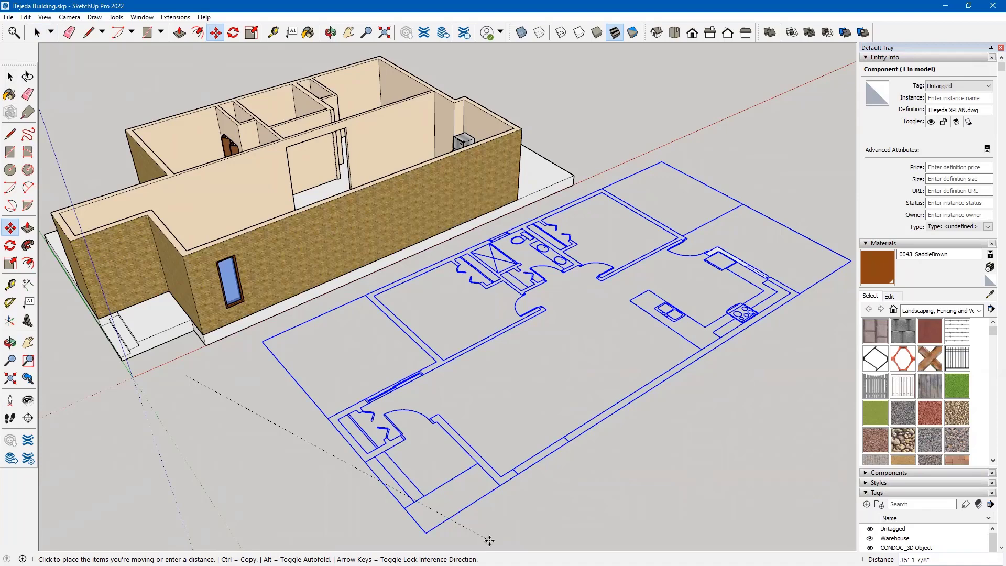
pyautogui.press('Escape')
pyautogui.press('space')
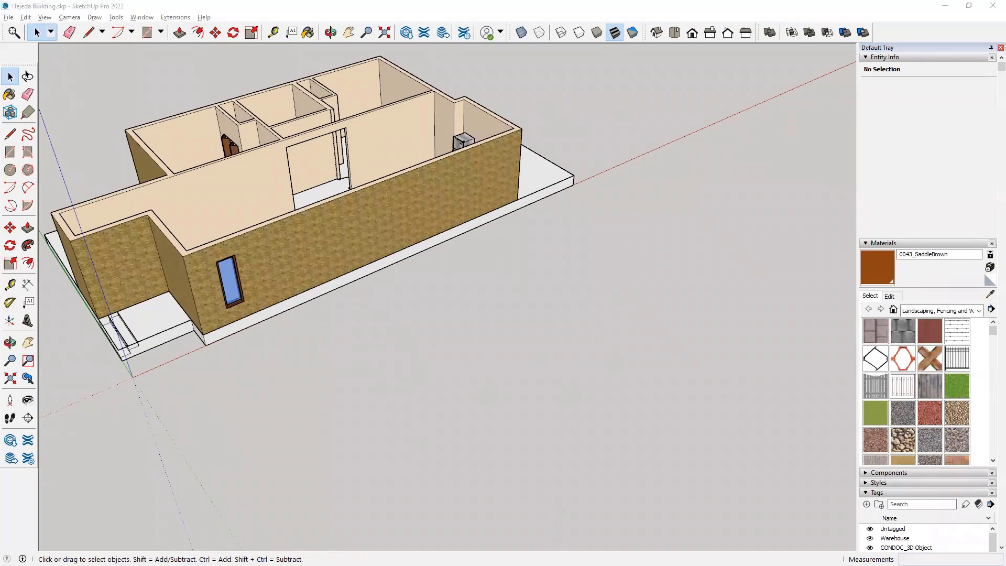
# Switch to AutoCAD and save the XELEVATIONS AND XSECTION drawing.
pyautogui.hotkey('alt', 'Tab')
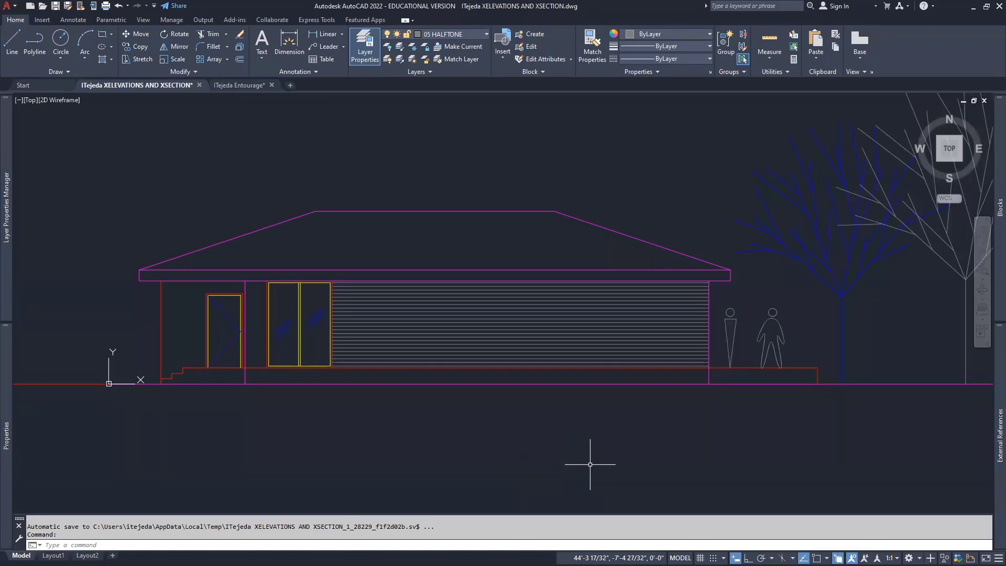
pyautogui.scroll(-6, 590, 464)
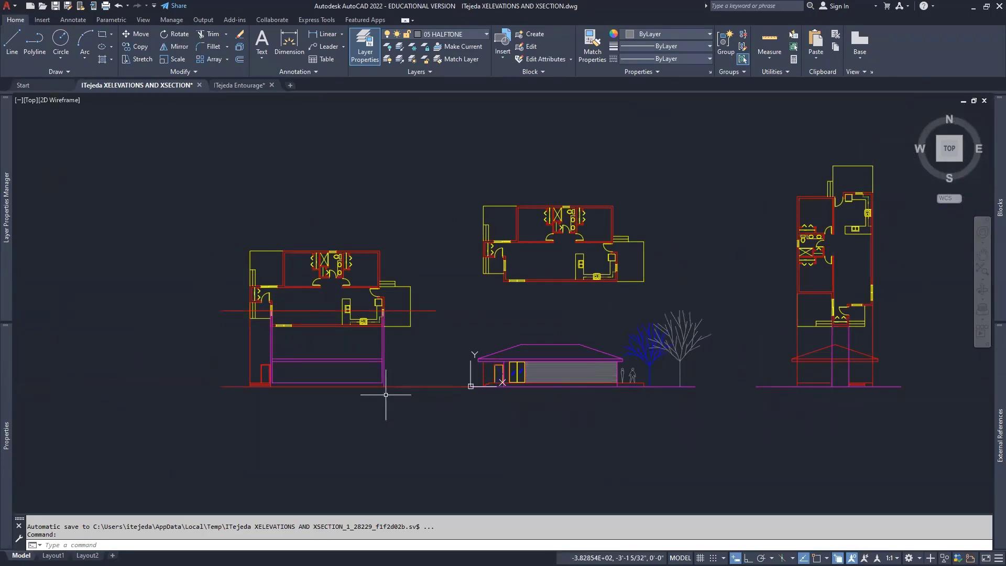
pyautogui.click(56, 8)
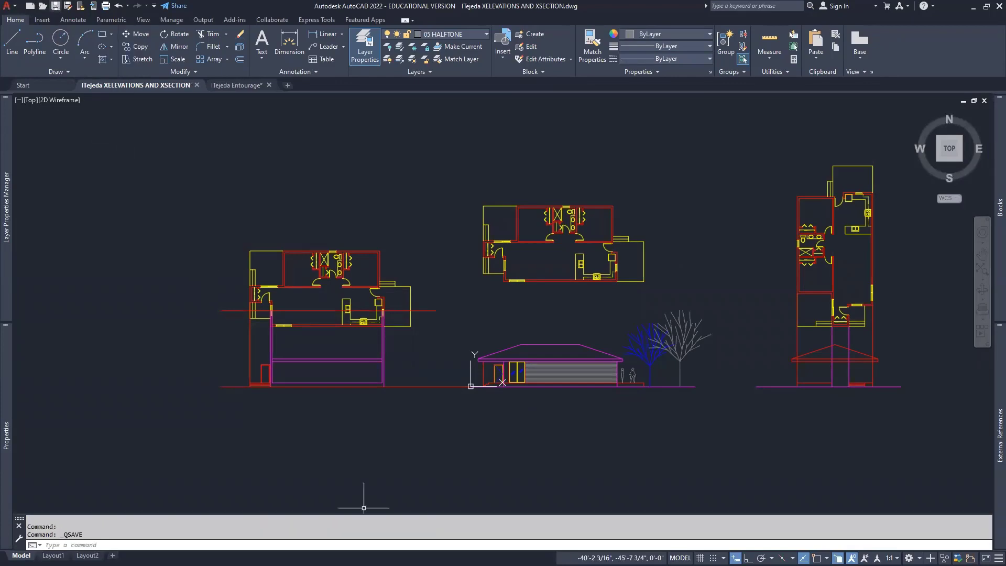
# Switch back to SketchUp and import the XELEVATIONS AND XSECTION DWG file into the building model.
pyautogui.hotkey('alt', 'Tab')
pyautogui.moveTo(545, 332)
pyautogui.mouseDown(button='middle')
pyautogui.moveTo(467, 332)
pyautogui.moveTo(426, 356)
pyautogui.moveTo(456, 366)
pyautogui.mouseUp(button='middle')
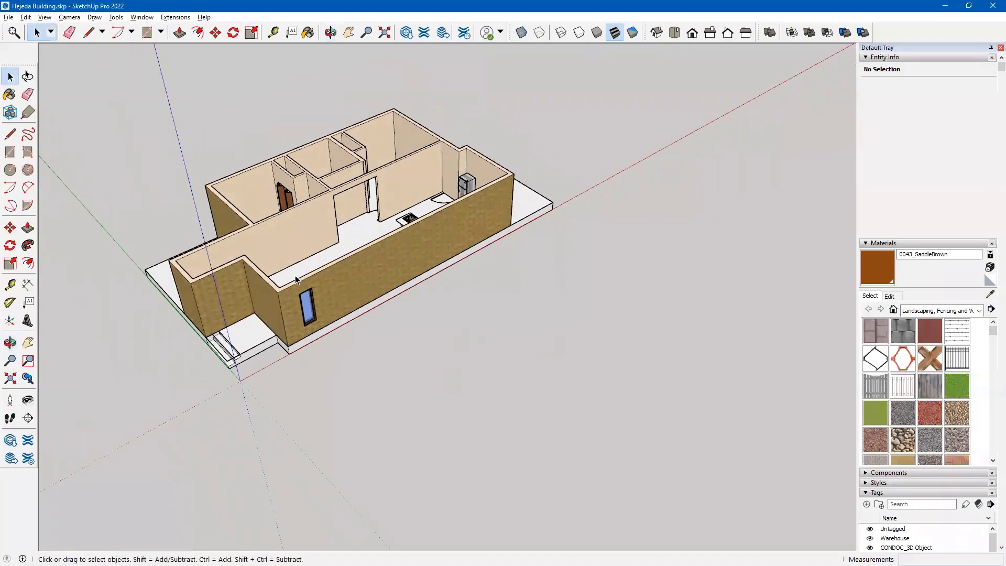
pyautogui.click(9, 18)
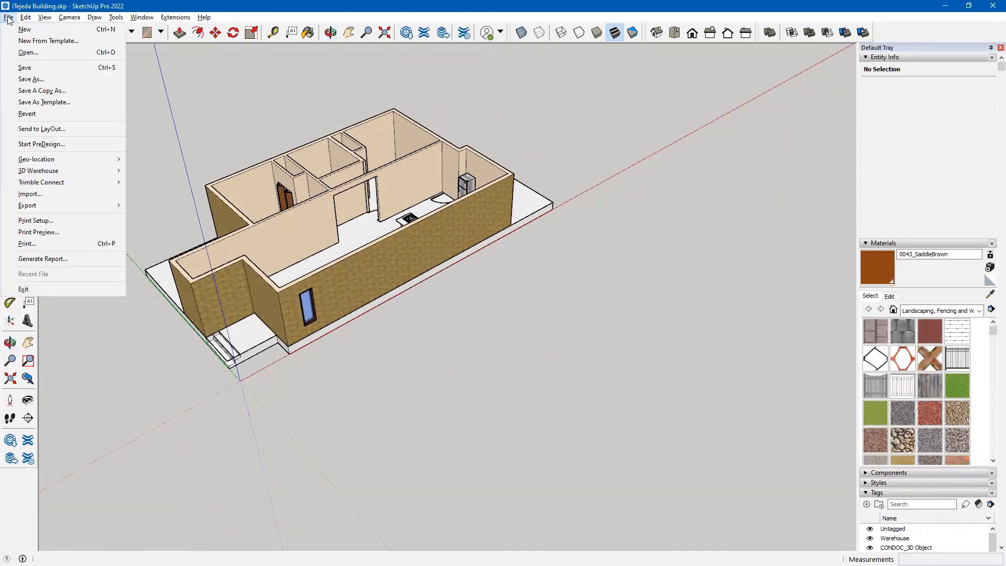
pyautogui.click(38, 197)
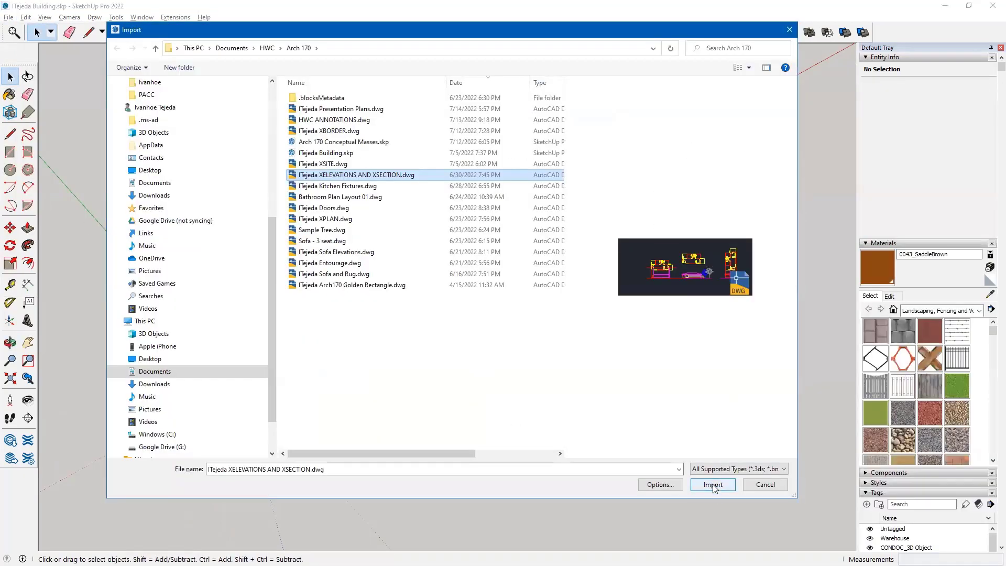
pyautogui.click(712, 484)
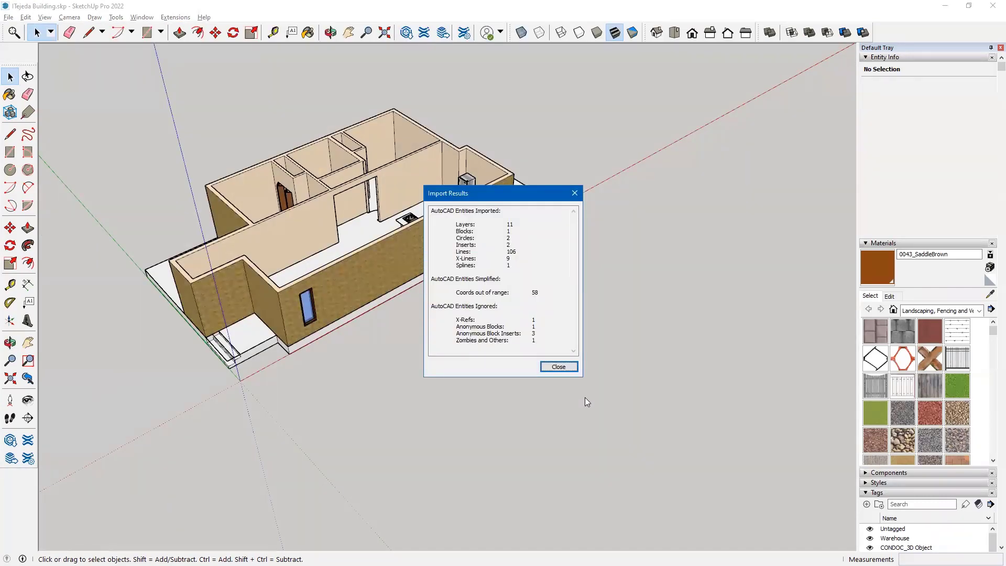
pyautogui.click(559, 366)
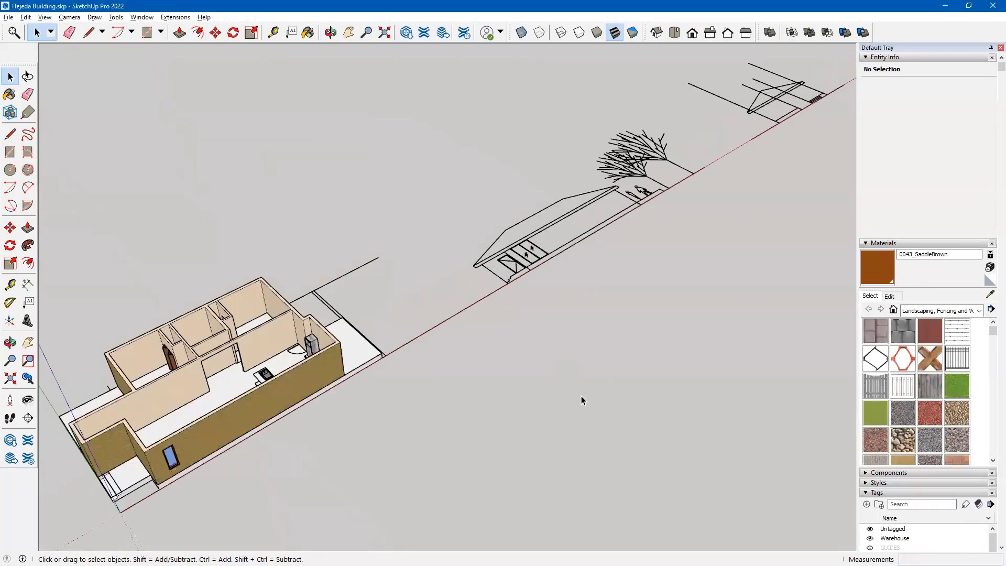
# Move the imported elevations component about 80' clear of the building, onto open ground in front of it.
pyautogui.scroll(-4, 551, 341)
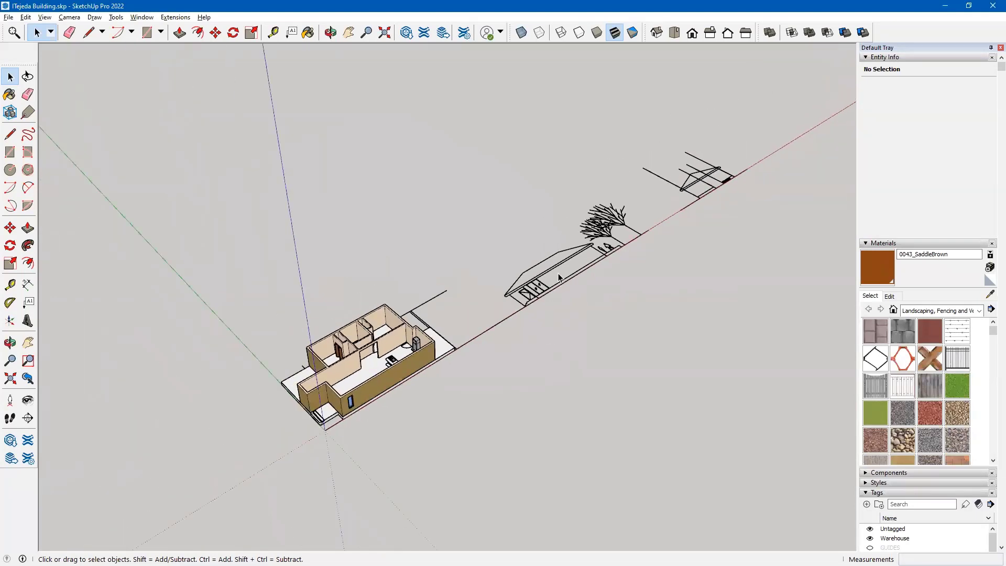
pyautogui.click(599, 357)
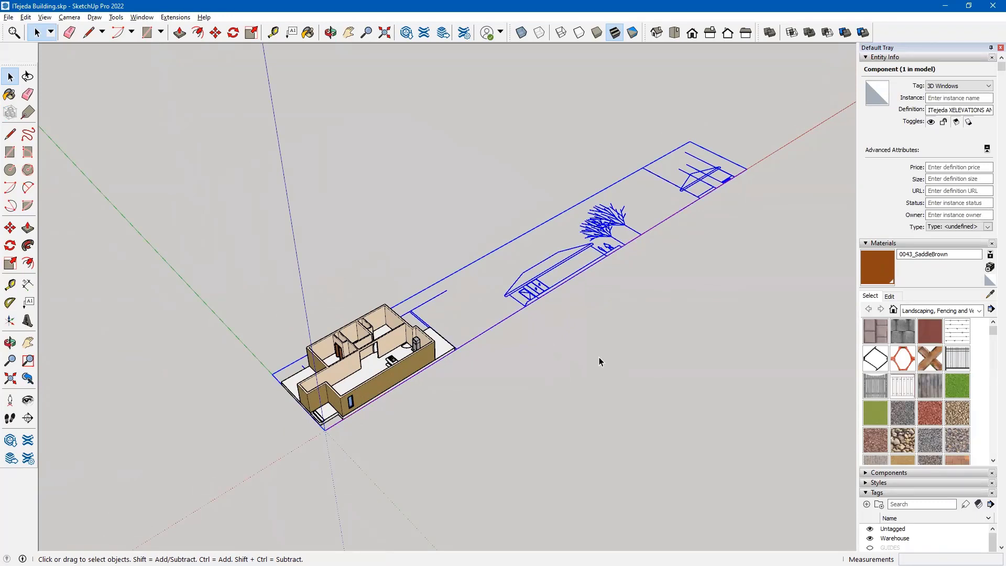
pyautogui.press('m')
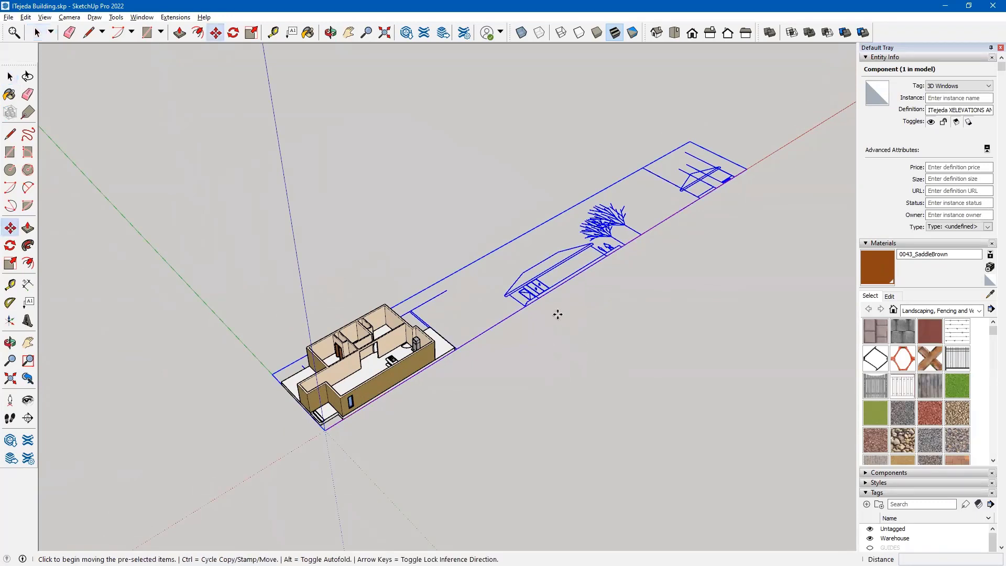
pyautogui.click(558, 313)
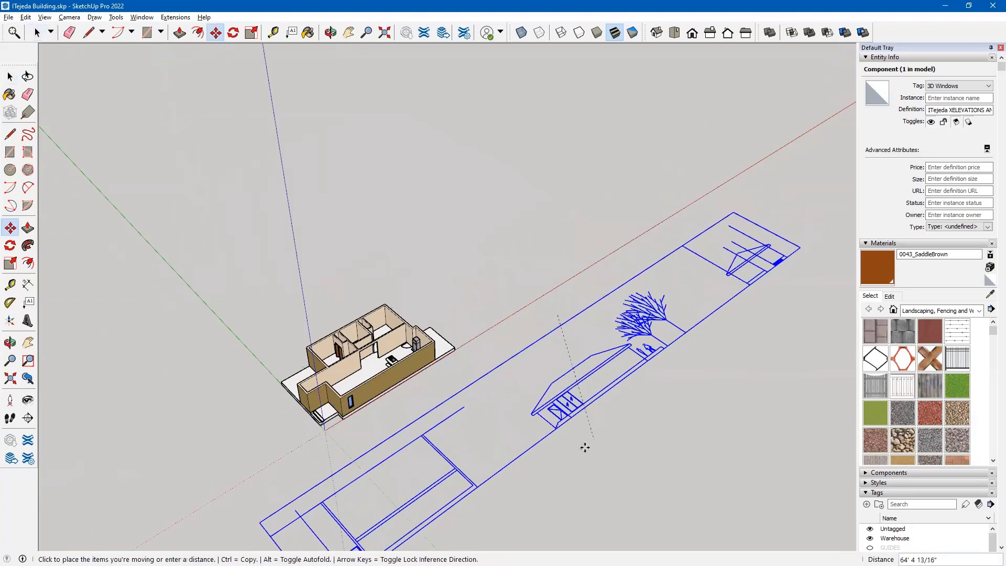
pyautogui.click(545, 478)
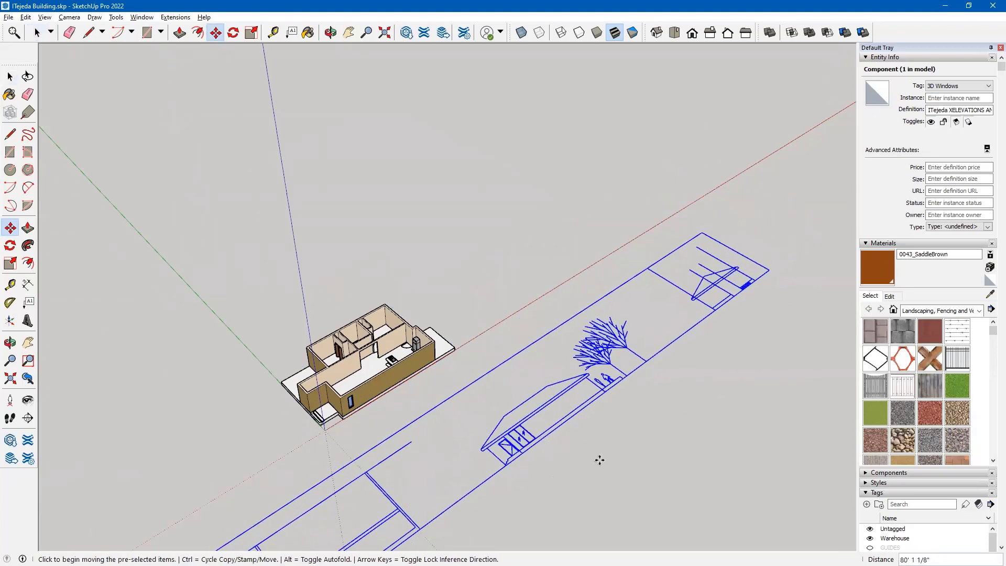
pyautogui.moveTo(595, 420)
pyautogui.mouseDown(button='middle')
pyautogui.moveTo(584, 356)
pyautogui.moveTo(554, 296)
pyautogui.moveTo(460, 202)
pyautogui.moveTo(518, 337)
pyautogui.moveTo(508, 378)
pyautogui.moveTo(636, 334)
pyautogui.moveTo(554, 353)
pyautogui.mouseUp(button='middle')
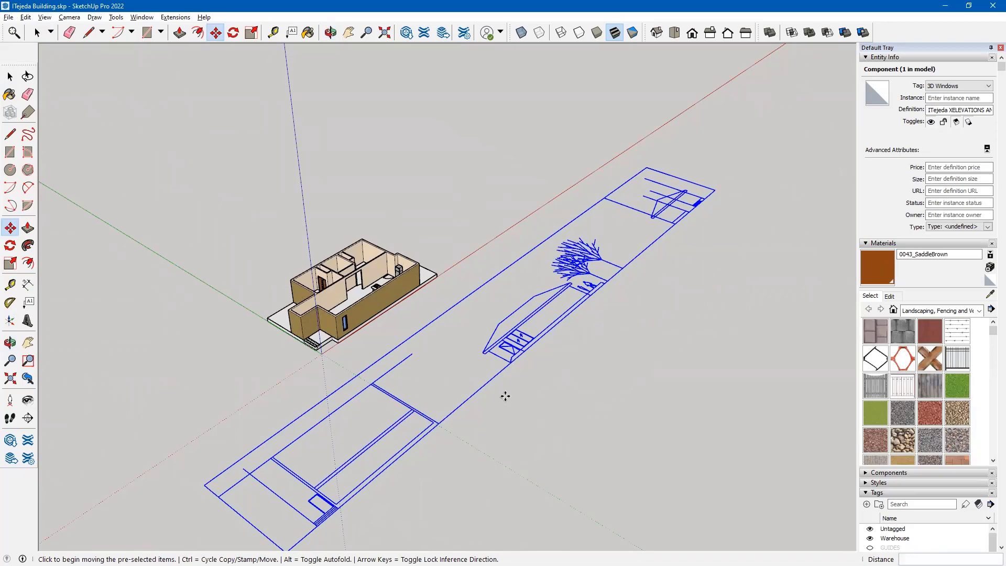
pyautogui.click(10, 76)
# Rotate the elevations component 90 degrees upright about the red axis, pivoting on its near lower corner.
pyautogui.keyDown('shift'); pyautogui.moveTo(508, 333); pyautogui.dragTo(524, 245, button='middle'); pyautogui.keyUp('shift')
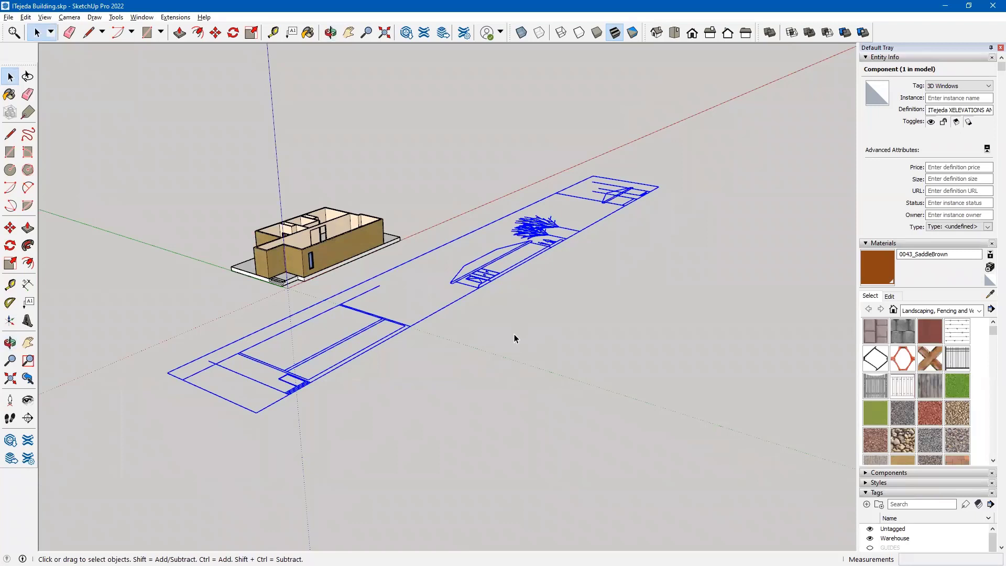
pyautogui.click(12, 248)
pyautogui.click(12, 249)
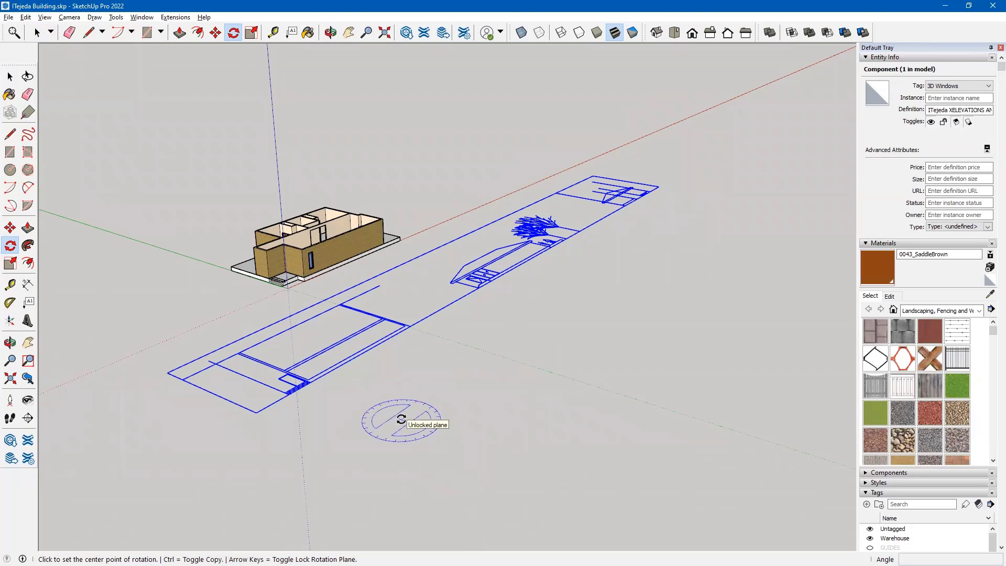
pyautogui.press('Right')
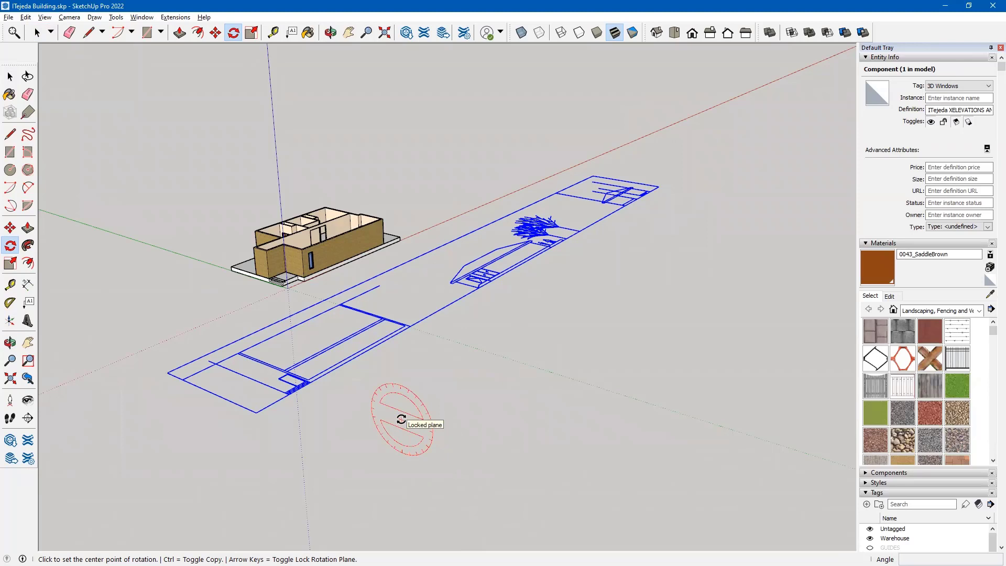
pyautogui.click(257, 413)
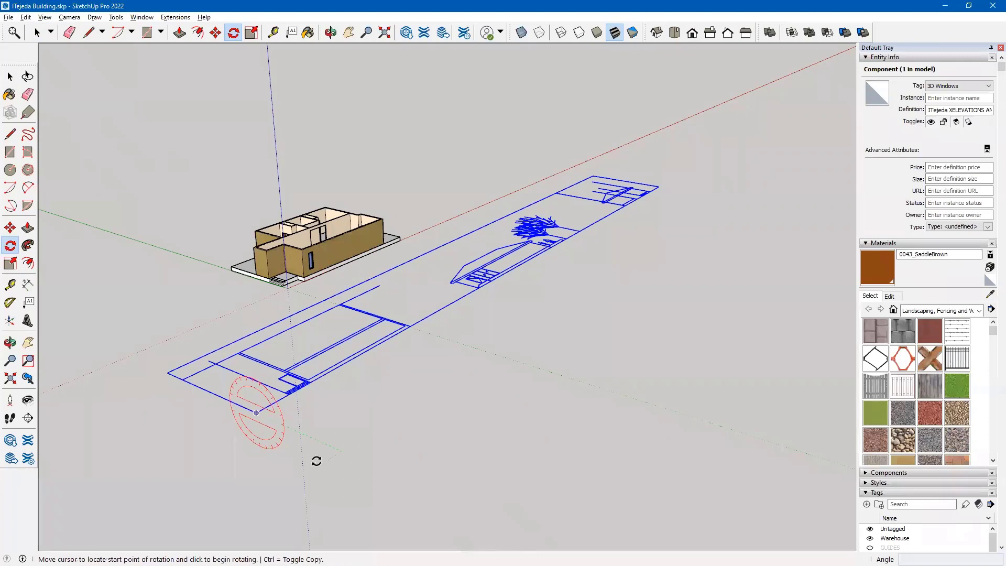
pyautogui.click(161, 370)
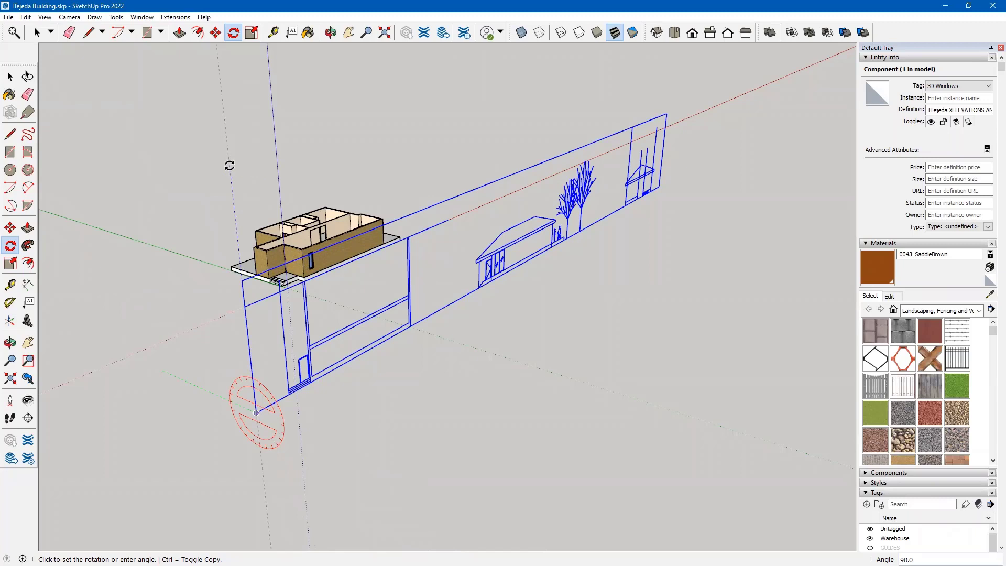
pyautogui.click(229, 166)
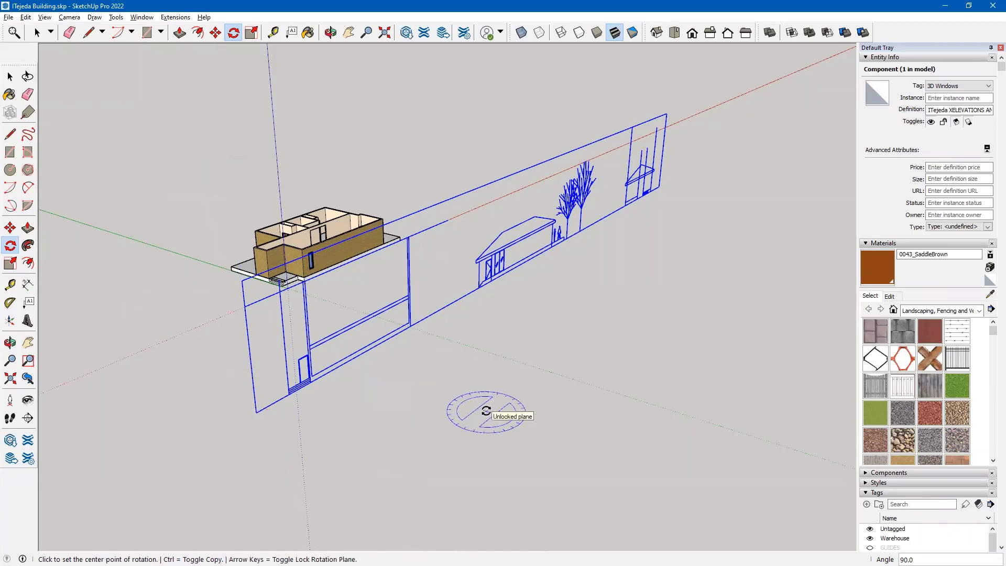
pyautogui.press('space')
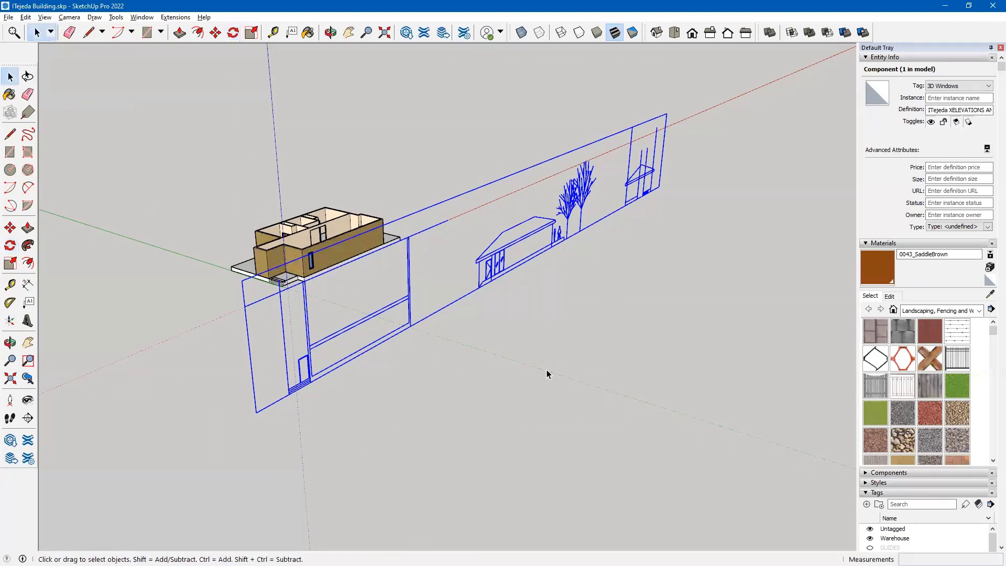
# Move the elevations component by the middle elevation's end-wall and floor intersection onto the matching base corner of the building's long brick wall.
pyautogui.moveTo(581, 352)
pyautogui.mouseDown(button='middle')
pyautogui.moveTo(551, 371)
pyautogui.moveTo(427, 356)
pyautogui.mouseUp(button='middle')
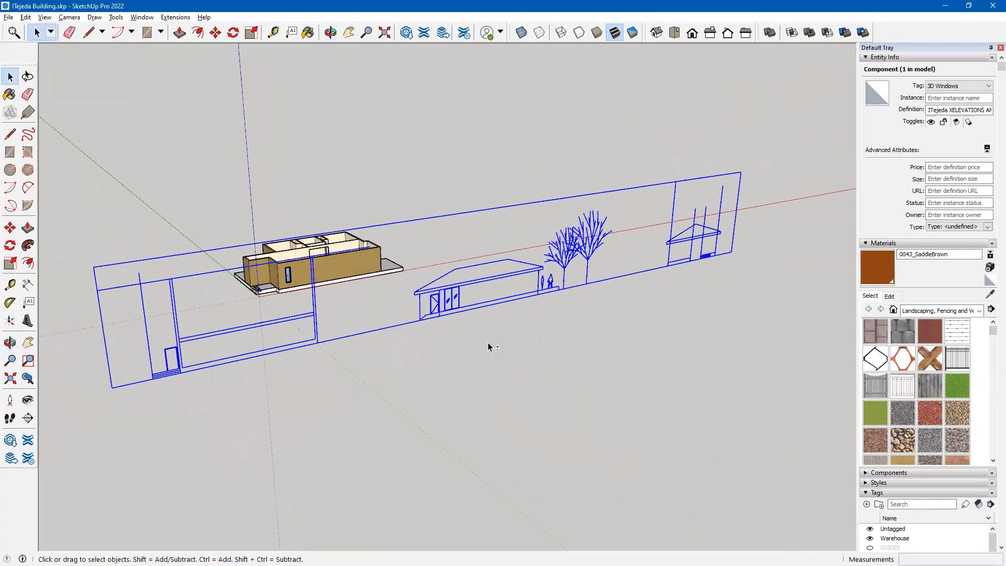
pyautogui.moveTo(488, 343); pyautogui.dragTo(435, 293, button='middle')
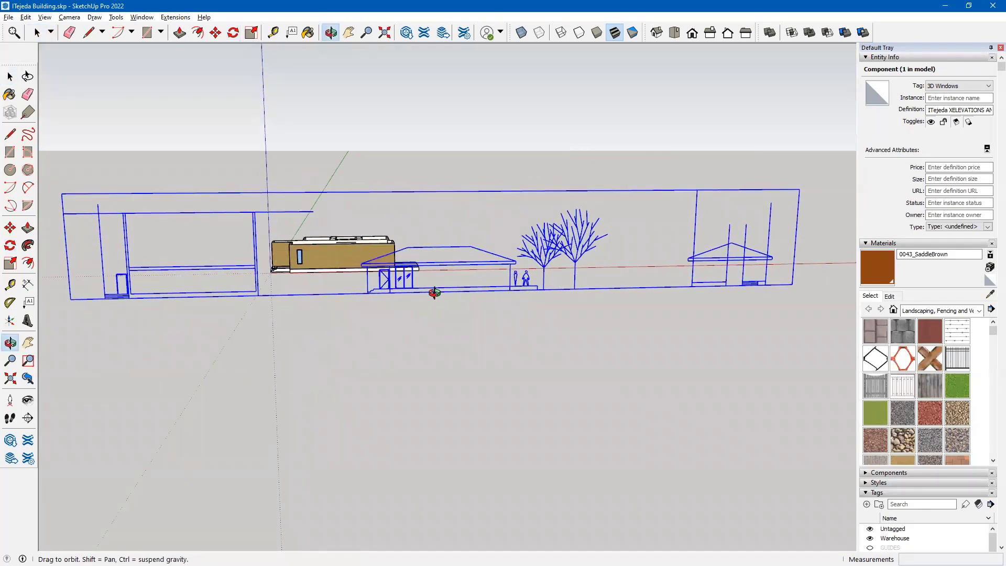
pyautogui.moveTo(479, 321); pyautogui.dragTo(472, 382, button='middle')
pyautogui.moveTo(597, 363); pyautogui.dragTo(427, 372, button='middle')
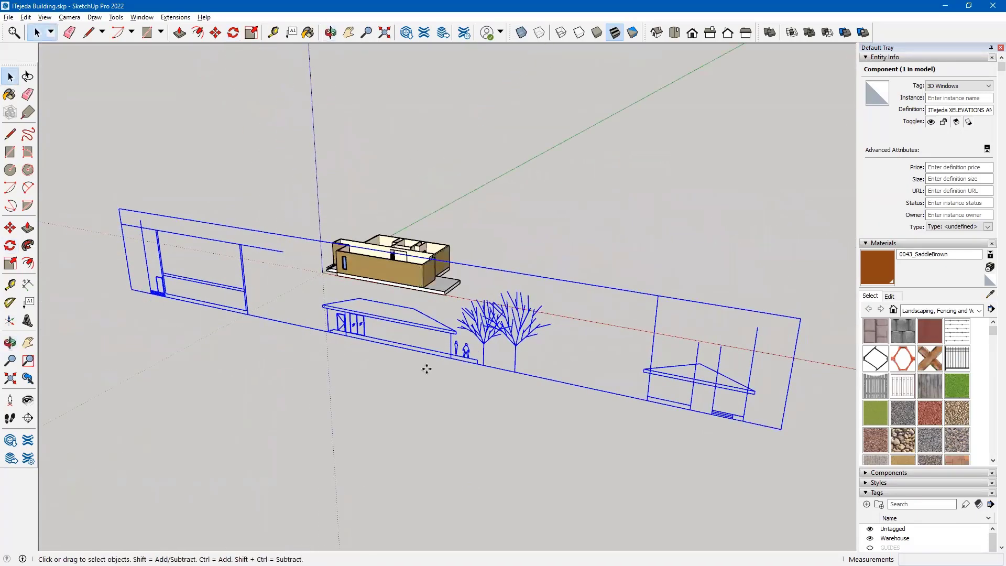
pyautogui.press('m')
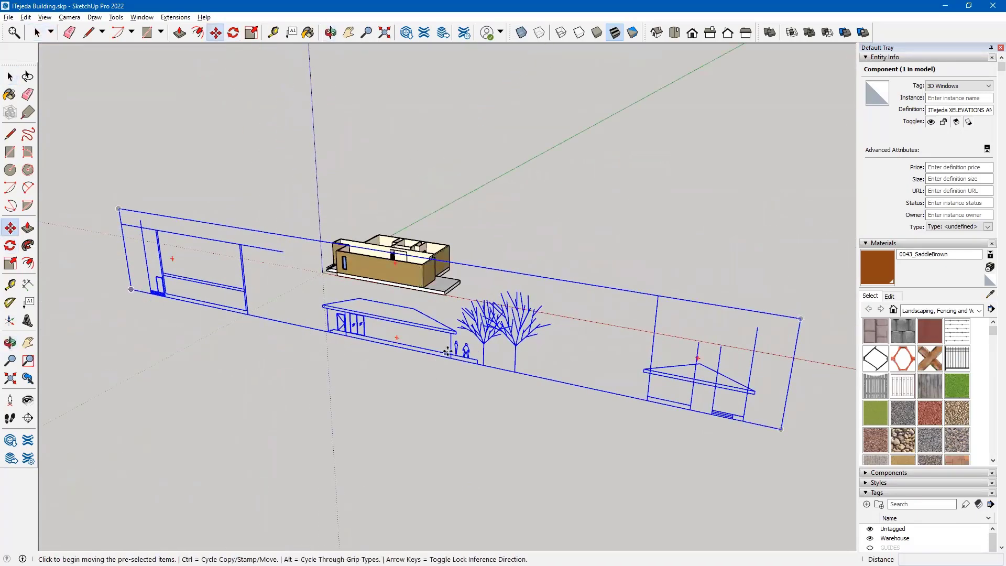
pyautogui.scroll(4, 448, 351)
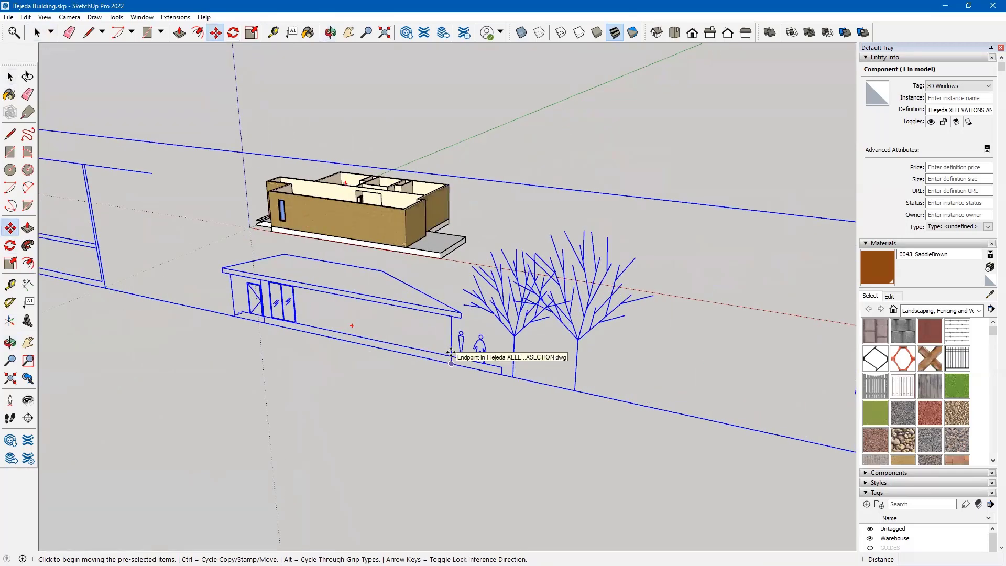
pyautogui.scroll(5, 451, 353)
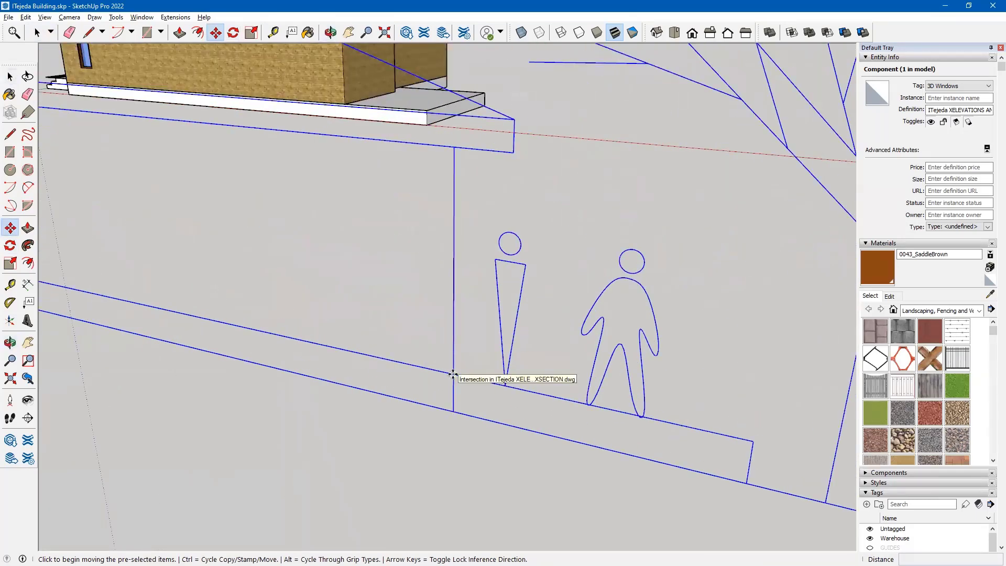
pyautogui.click(453, 374)
pyautogui.scroll(-5, 443, 346)
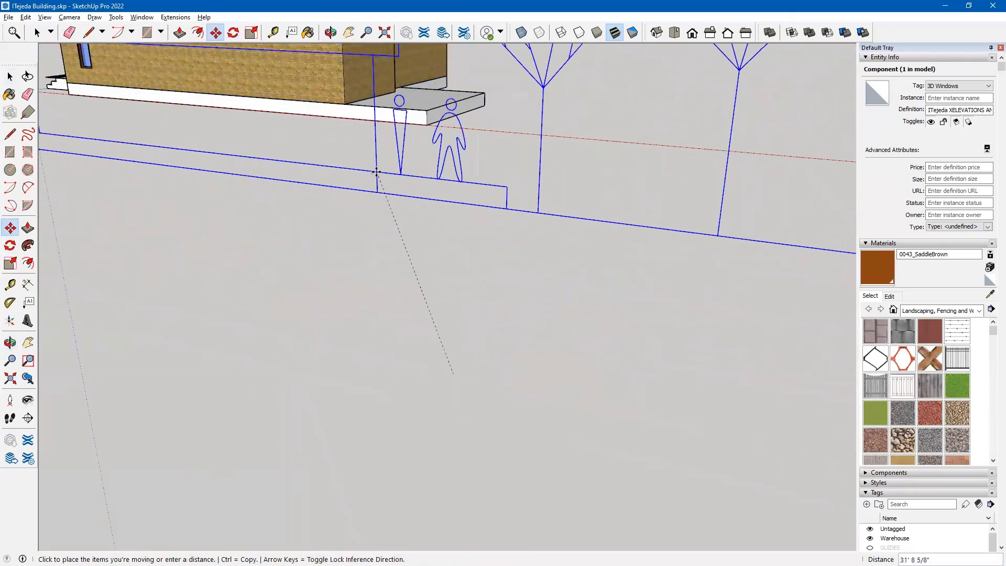
pyautogui.scroll(-4, 377, 171)
pyautogui.moveTo(440, 209); pyautogui.dragTo(432, 329, button='middle')
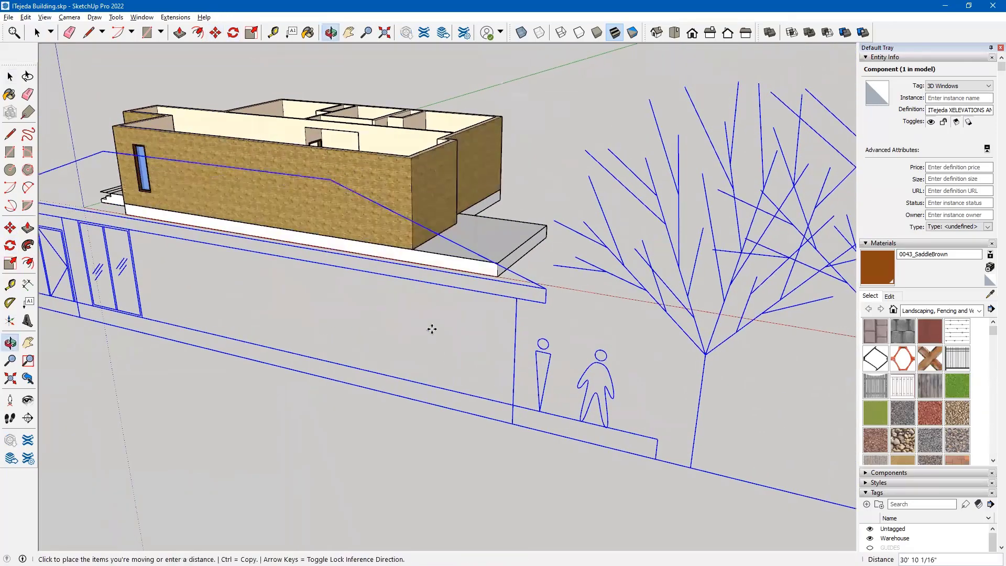
pyautogui.click(413, 250)
pyautogui.moveTo(213, 299); pyautogui.dragTo(512, 286, button='middle')
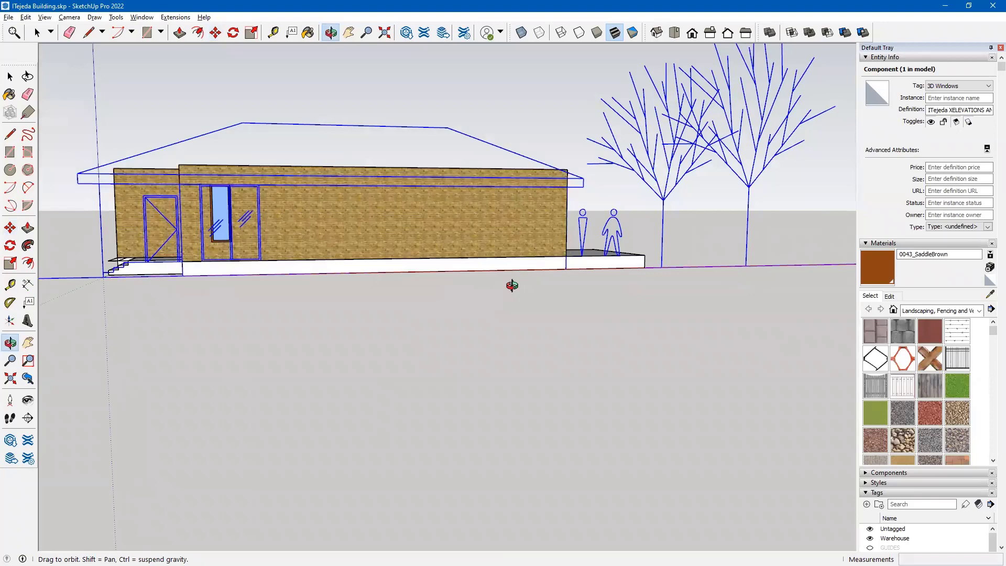
pyautogui.moveTo(512, 286); pyautogui.dragTo(634, 351, button='middle')
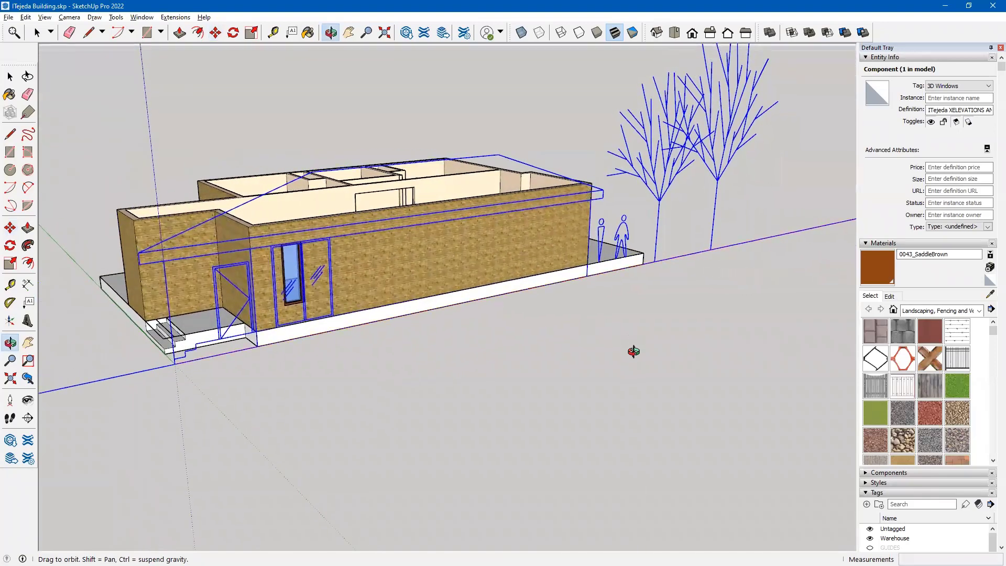
# Move the existing window group 10' straight out of the long brick wall along the green axis.
pyautogui.press('m')
pyautogui.moveTo(382, 411); pyautogui.dragTo(399, 399, button='middle')
pyautogui.scroll(5, 349, 335)
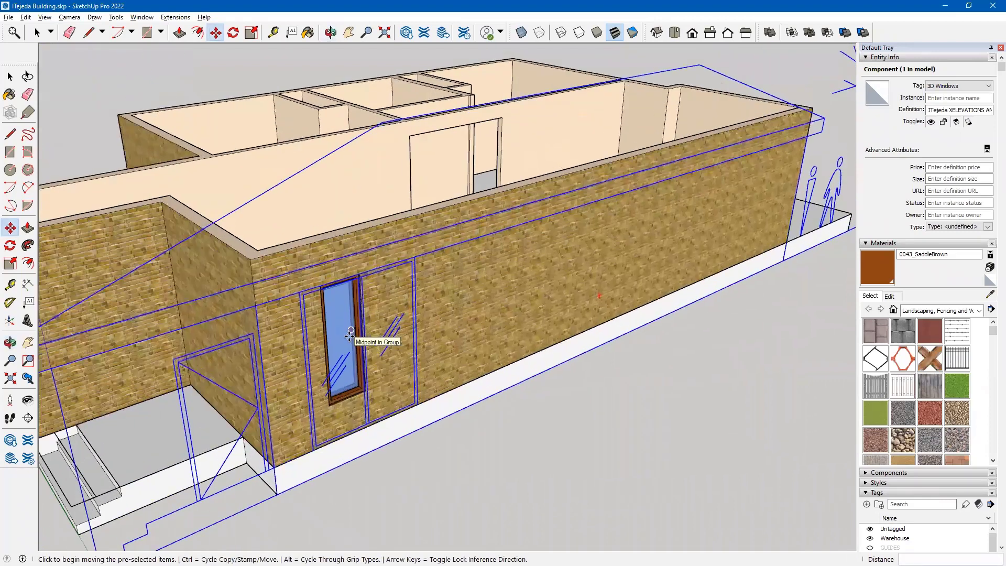
pyautogui.scroll(2, 349, 335)
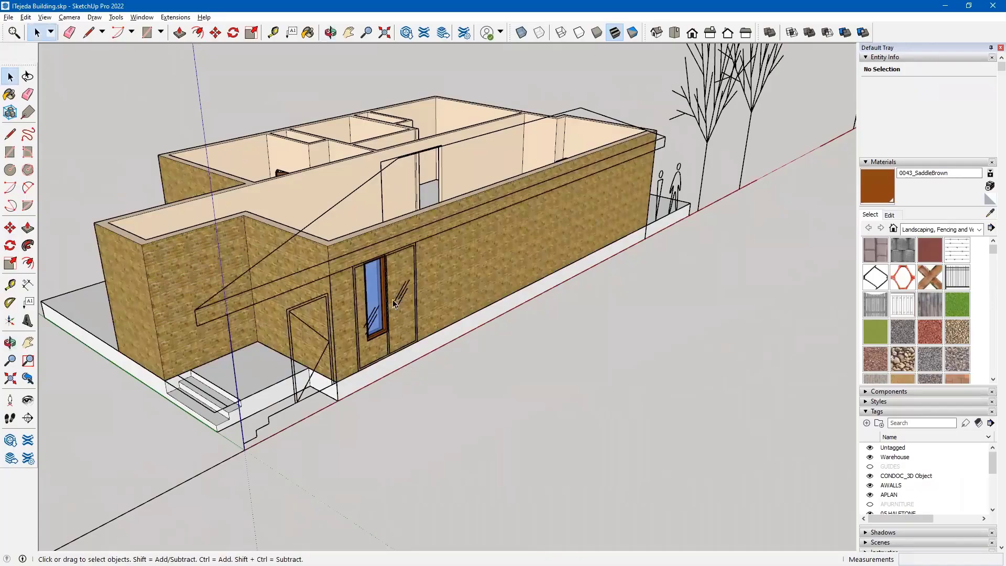
pyautogui.moveTo(435, 319); pyautogui.dragTo(335, 392, button='middle')
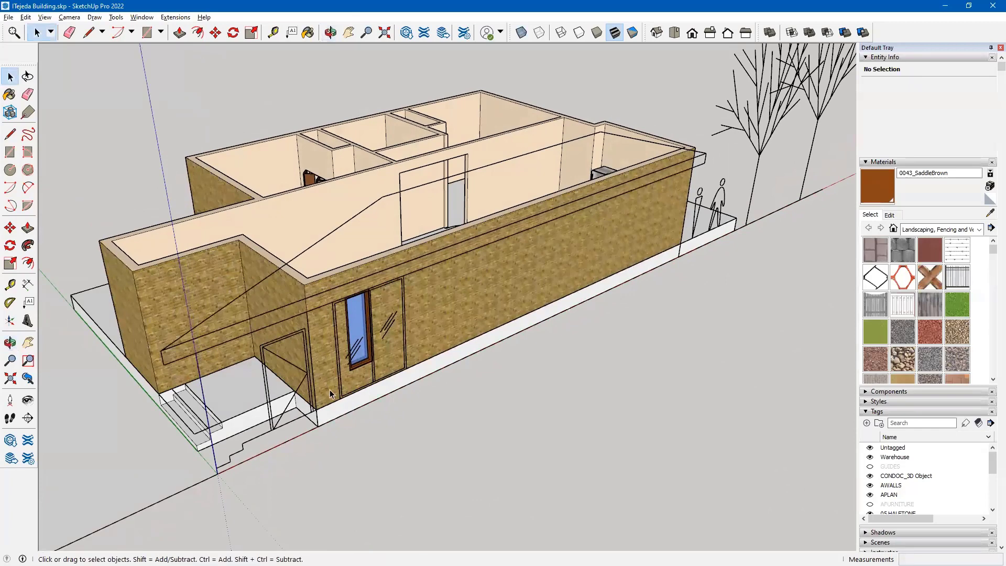
pyautogui.moveTo(333, 391); pyautogui.dragTo(385, 275)
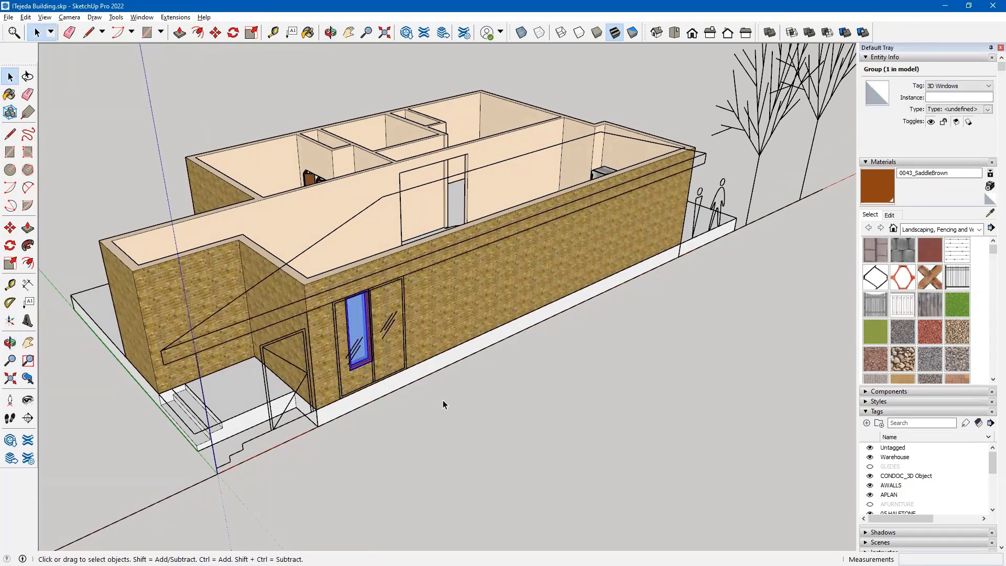
pyautogui.press('m')
pyautogui.click(432, 408)
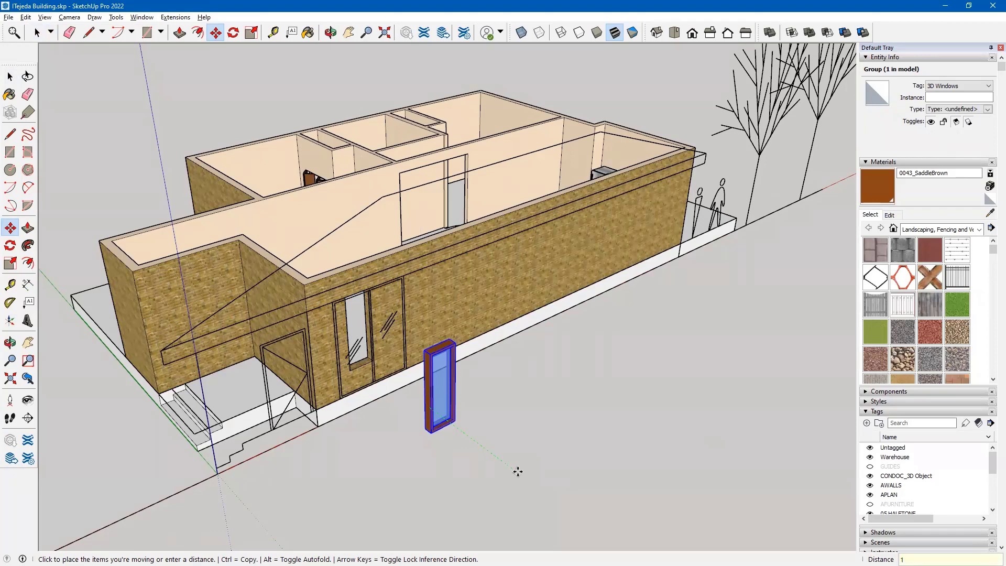
pyautogui.press('Return')
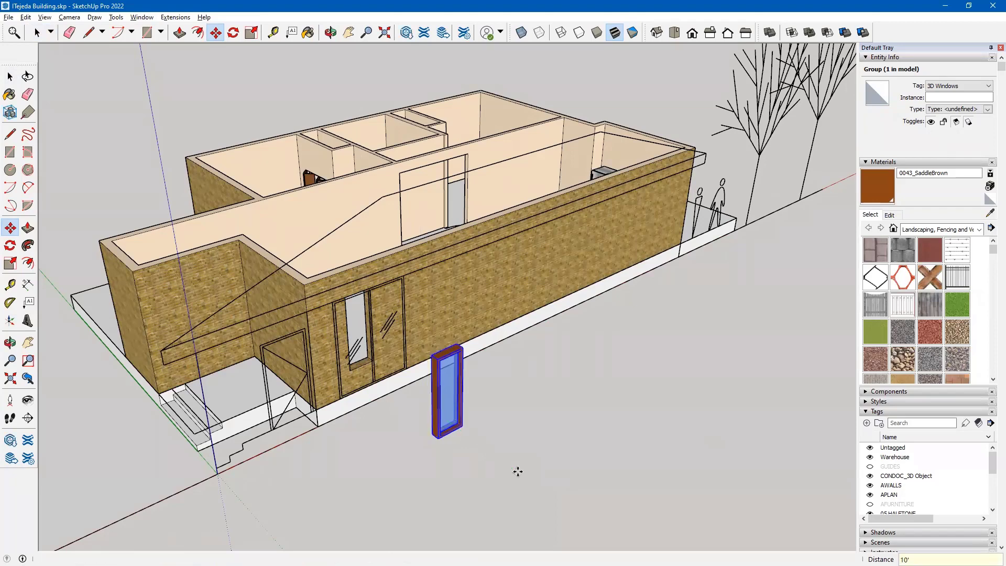
# Deselect the window group and float the Solid Tools toolbar over open ground beside the pulled-out window.
pyautogui.moveTo(518, 472)
pyautogui.mouseDown(button='middle')
pyautogui.moveTo(514, 443)
pyautogui.moveTo(532, 440)
pyautogui.moveTo(561, 378)
pyautogui.moveTo(547, 406)
pyautogui.moveTo(514, 418)
pyautogui.moveTo(505, 443)
pyautogui.moveTo(516, 460)
pyautogui.mouseUp(button='middle')
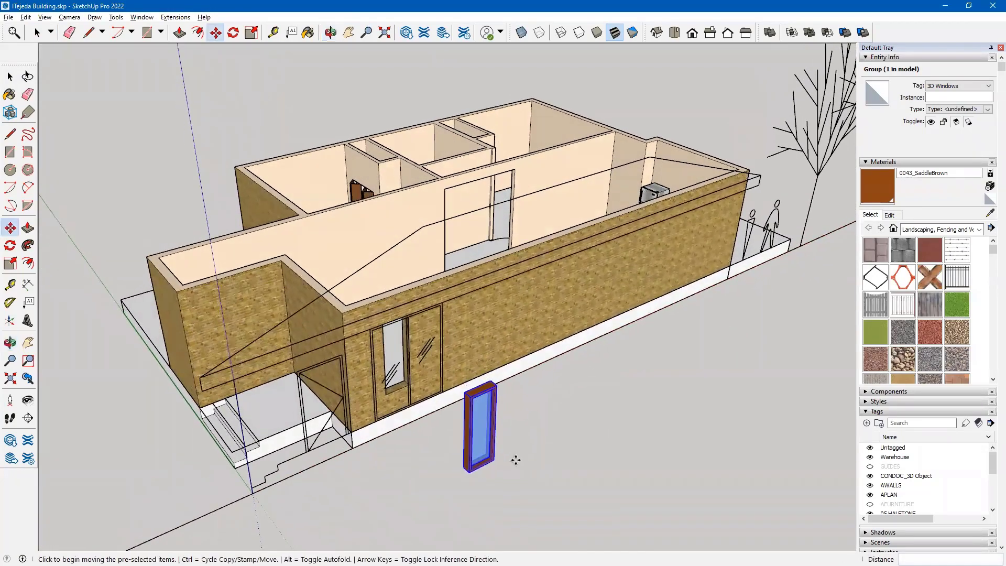
pyautogui.click(10, 76)
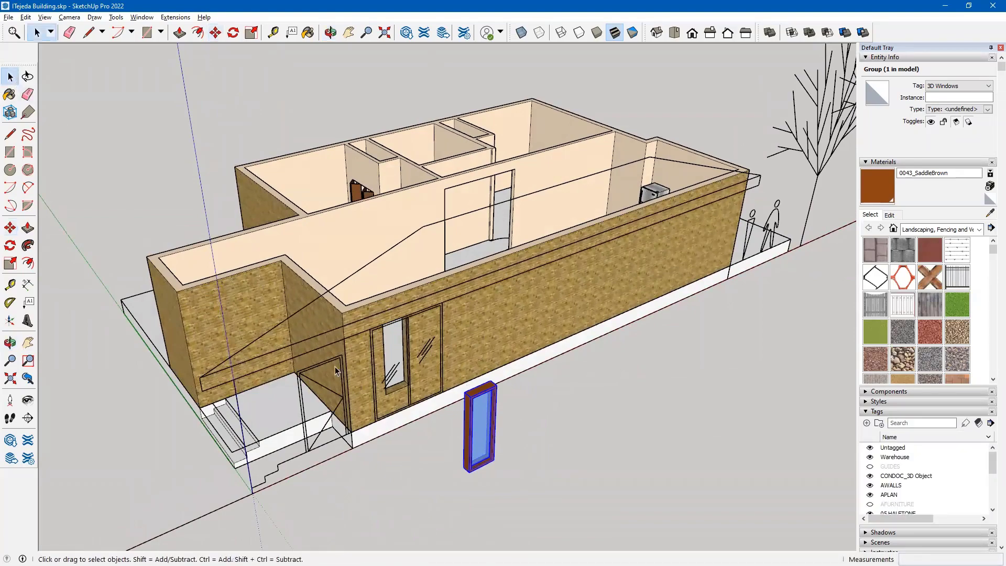
pyautogui.moveTo(426, 387); pyautogui.dragTo(461, 407, button='middle')
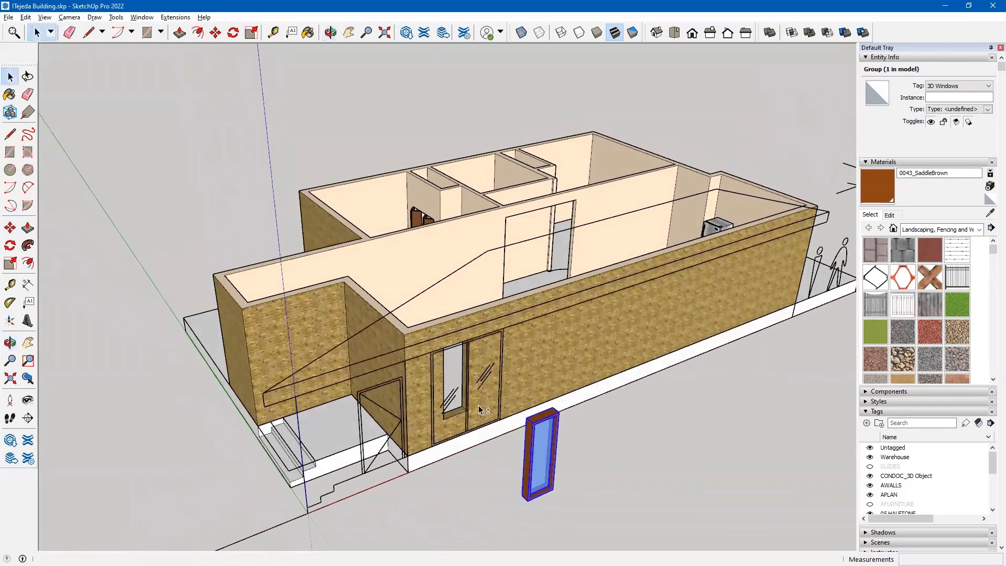
pyautogui.scroll(4, 481, 410)
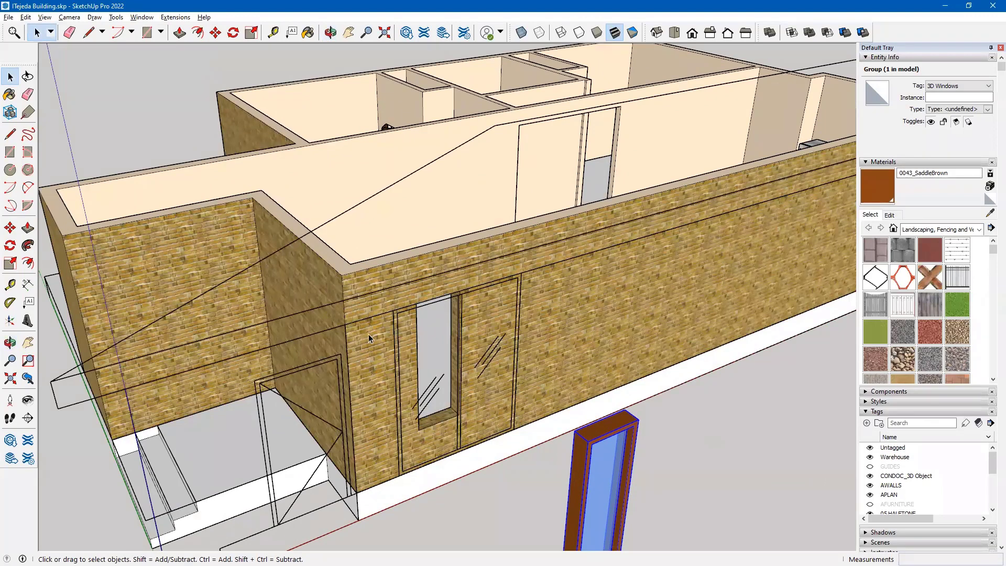
pyautogui.moveTo(368, 338); pyautogui.dragTo(542, 461, button='middle')
pyautogui.click(541, 461)
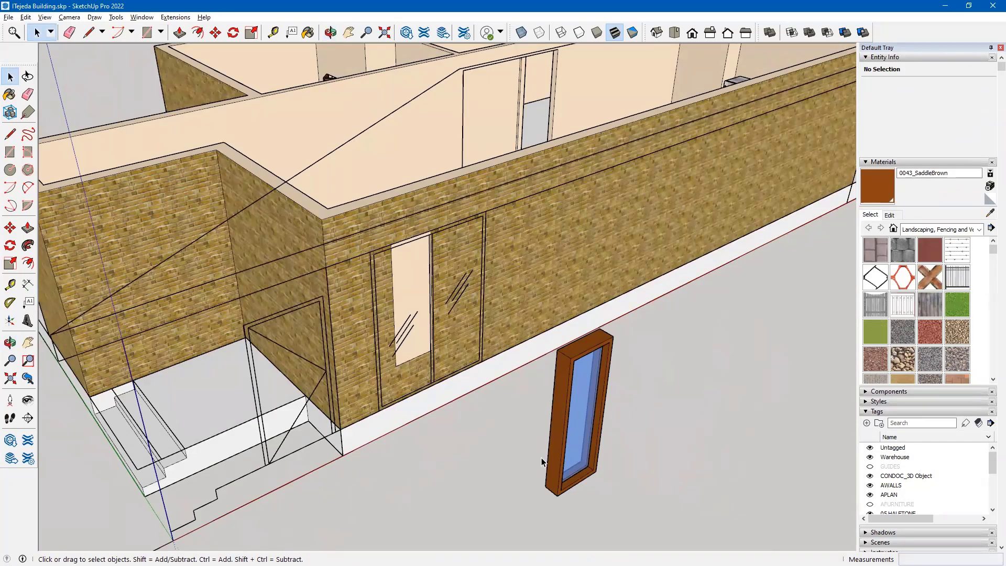
pyautogui.moveTo(763, 33); pyautogui.dragTo(407, 150)
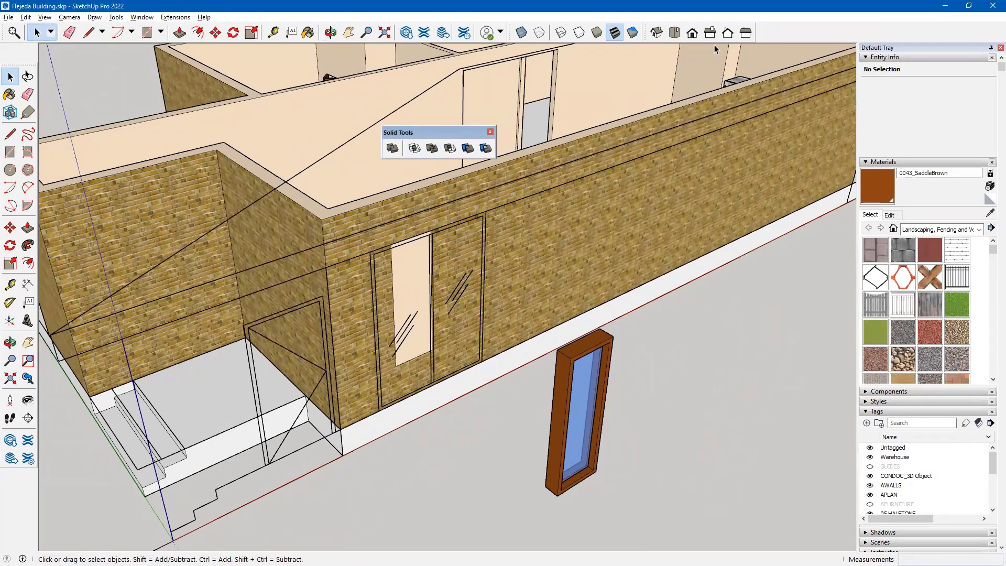
pyautogui.rightClick(775, 36)
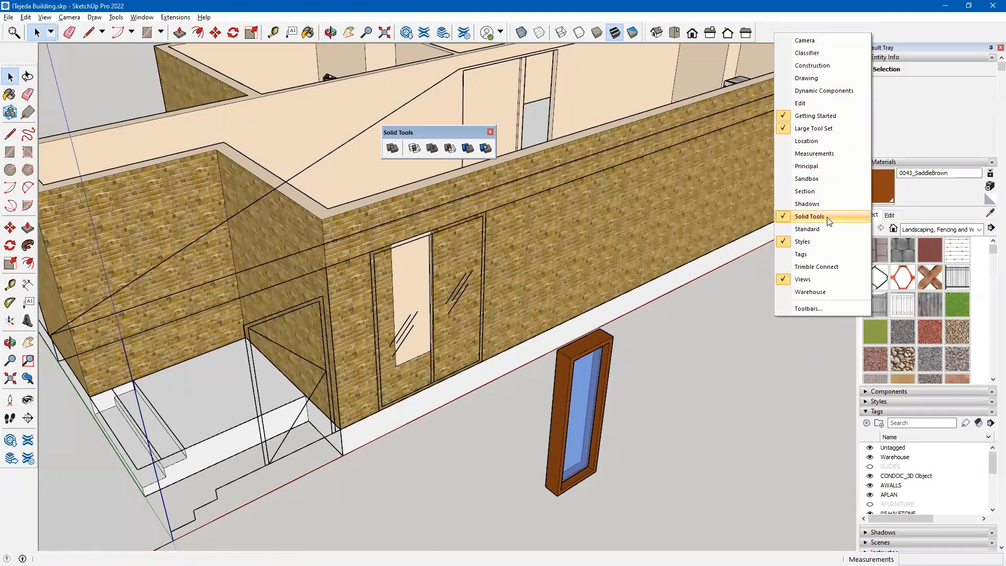
pyautogui.moveTo(435, 132); pyautogui.dragTo(736, 313)
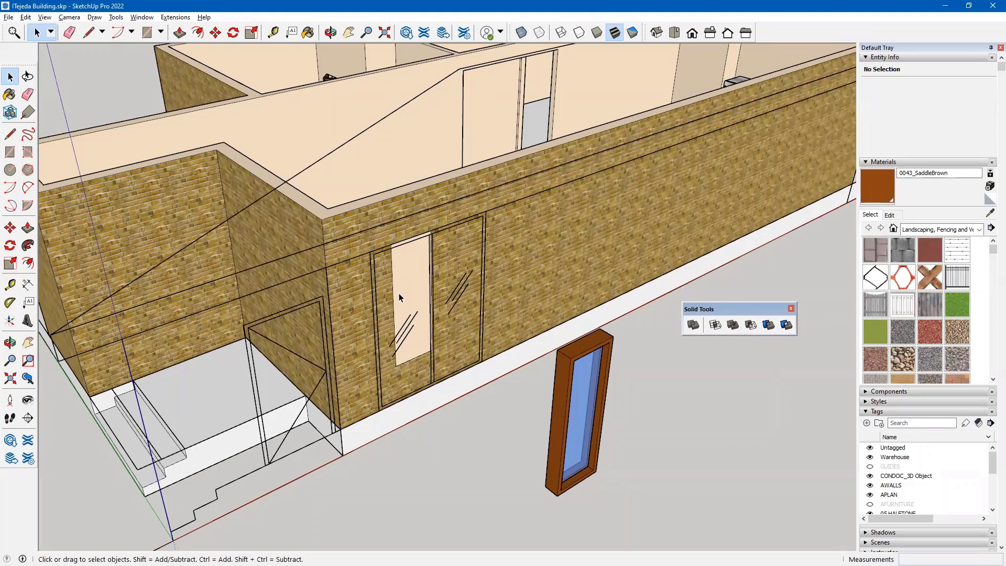
# Draw a rectangle of about 8' by 6' over the double window outline of the elevation on the long brick wall.
pyautogui.click(10, 152)
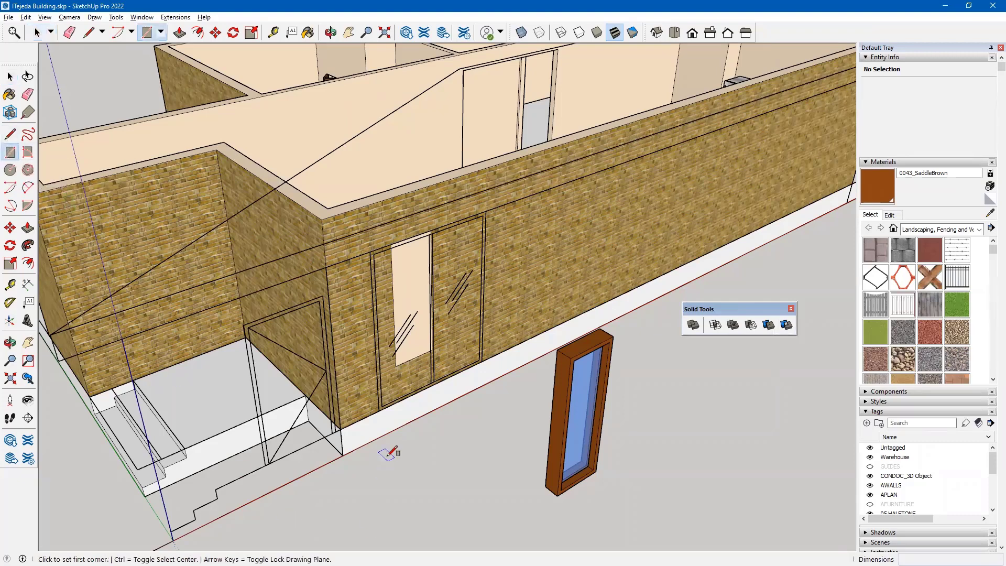
pyautogui.click(379, 410)
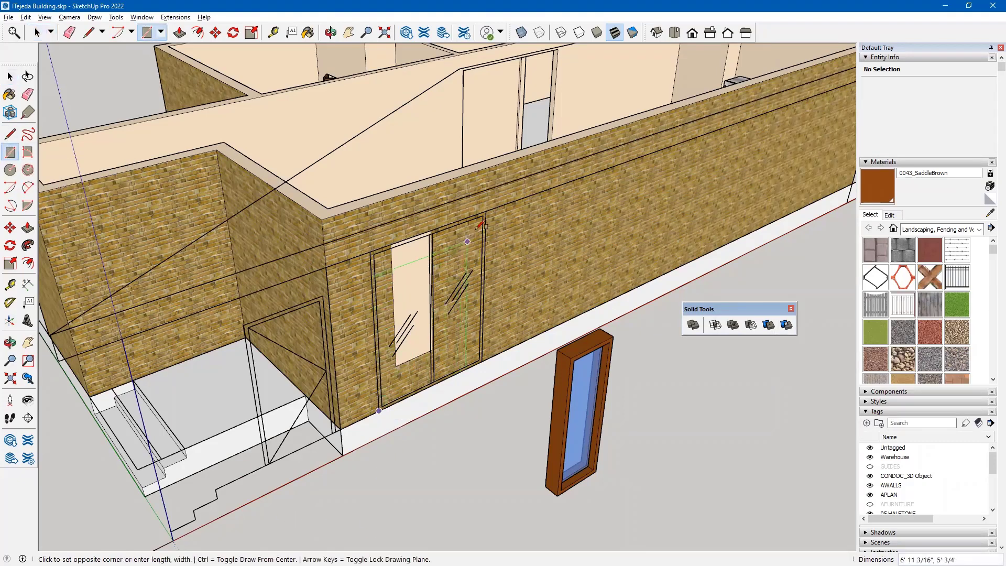
pyautogui.click(485, 212)
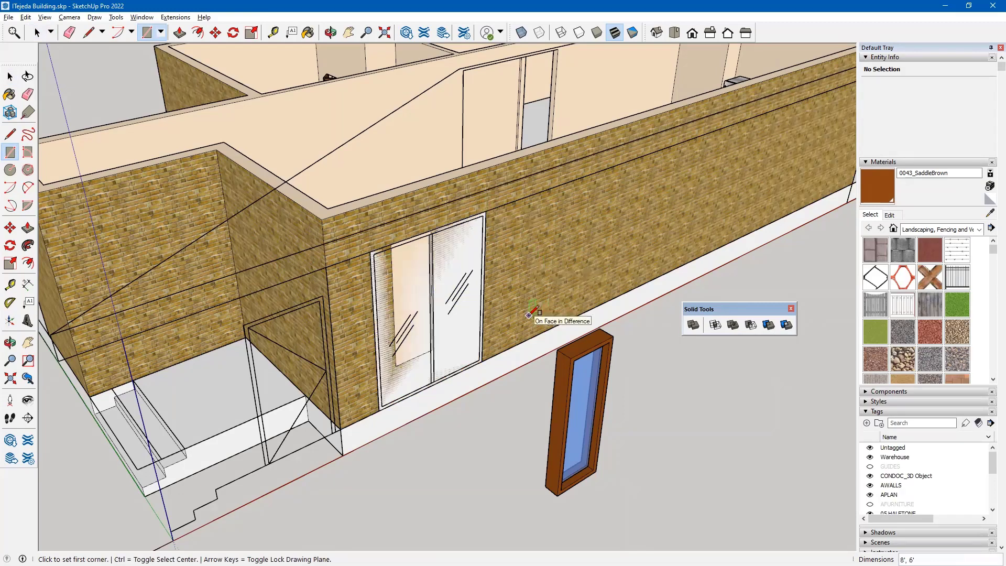
# Push/Pull the window rectangle about 4' 4" inward, through the brick wall and into the room.
pyautogui.press('p')
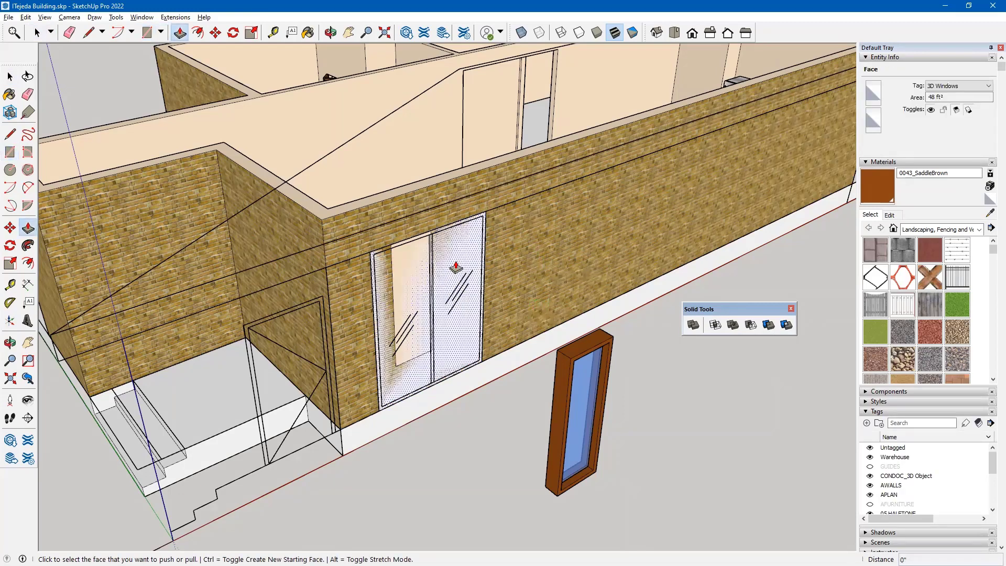
pyautogui.click(464, 283)
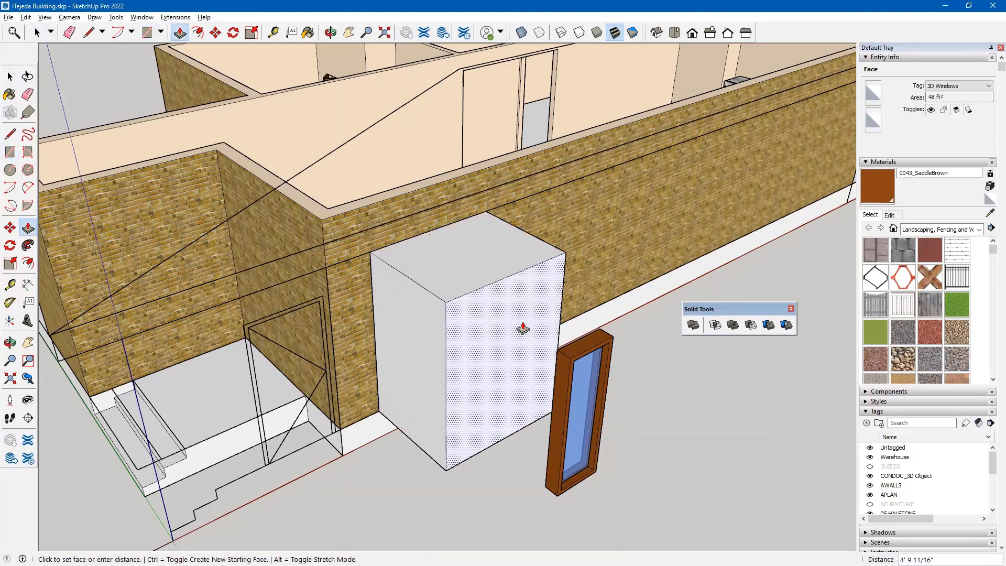
pyautogui.click(501, 307)
pyautogui.moveTo(501, 307); pyautogui.dragTo(555, 246, button='middle')
pyautogui.click(552, 240)
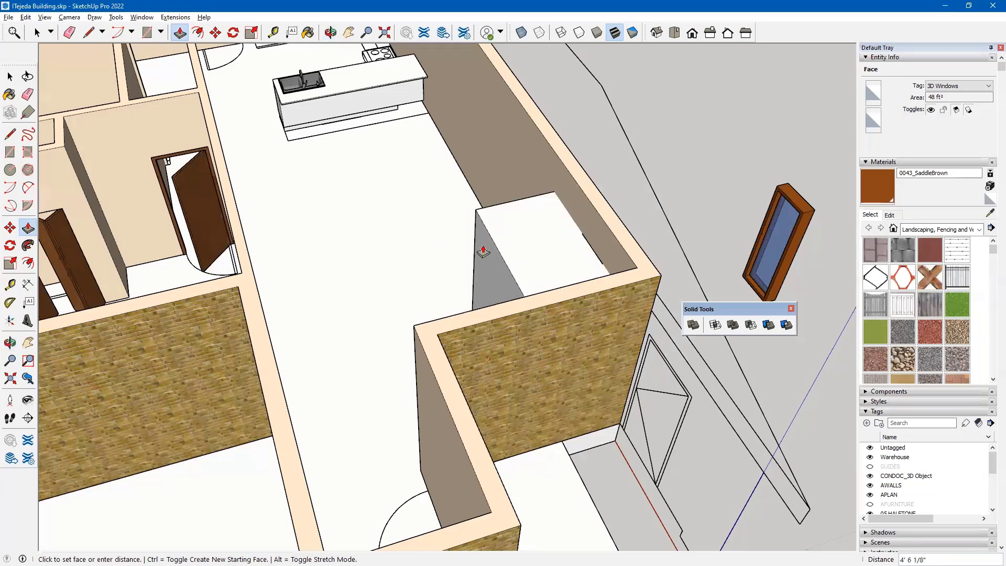
pyautogui.click(482, 249)
pyautogui.moveTo(483, 249); pyautogui.dragTo(456, 317, button='middle')
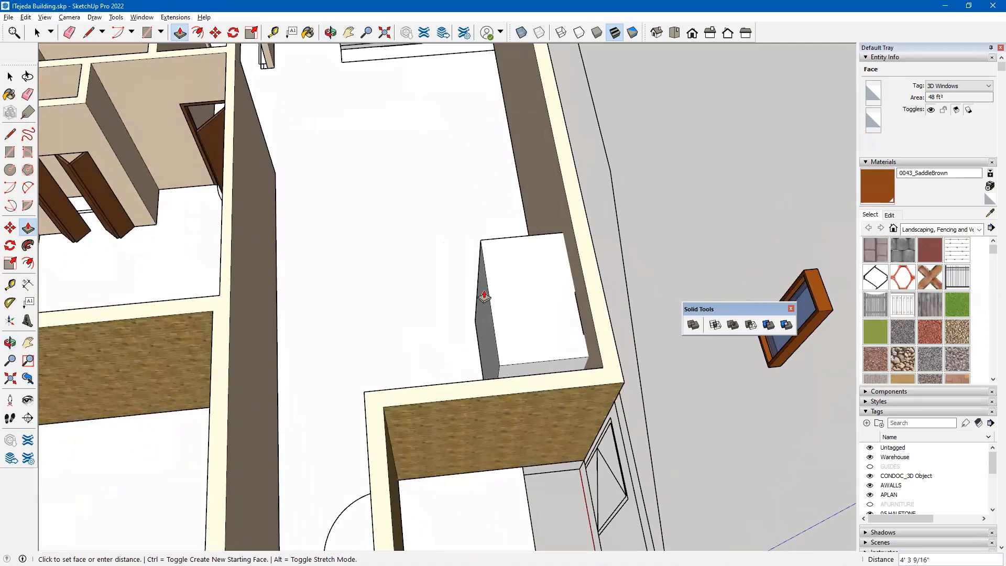
pyautogui.moveTo(533, 303); pyautogui.dragTo(393, 242, button='middle')
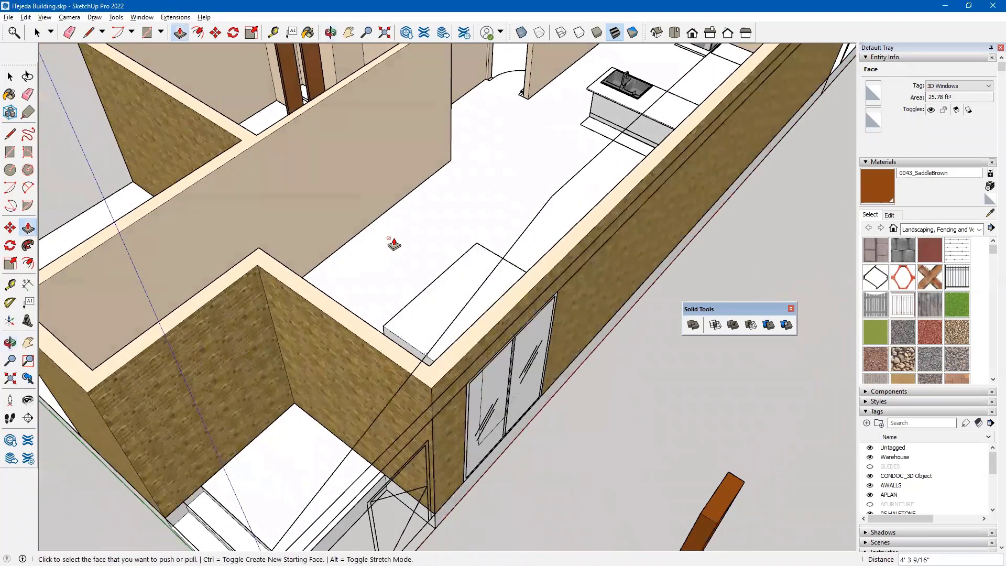
# Select all connected faces and edges of the extruded window box and make them a group.
pyautogui.click(10, 78)
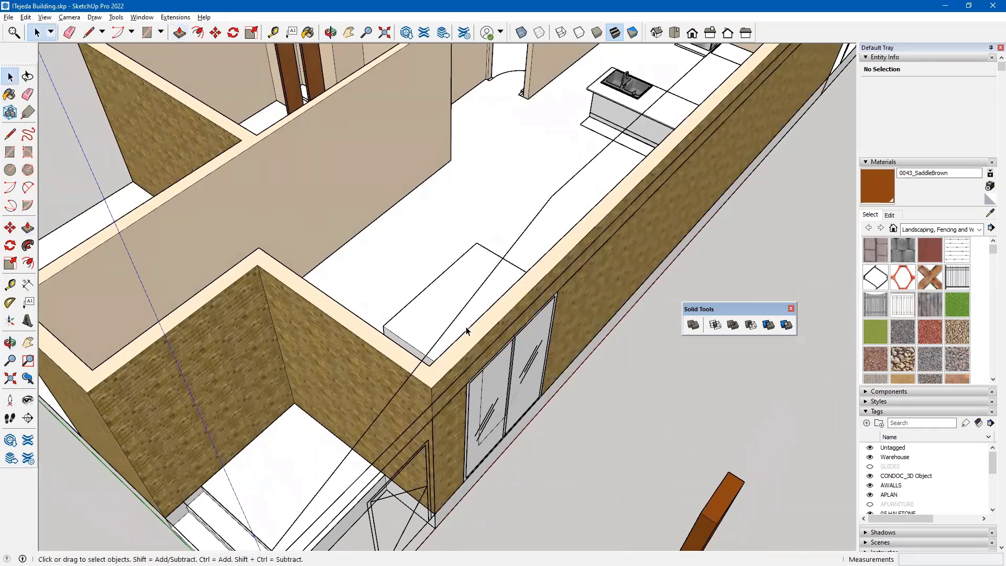
pyautogui.scroll(3, 513, 310)
pyautogui.tripleClick(490, 309)
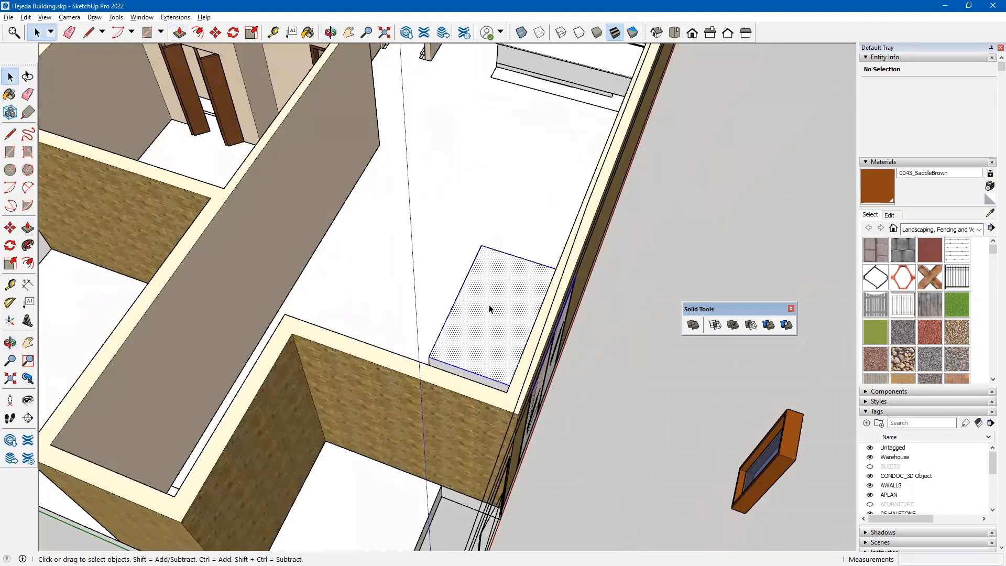
pyautogui.rightClick(489, 308)
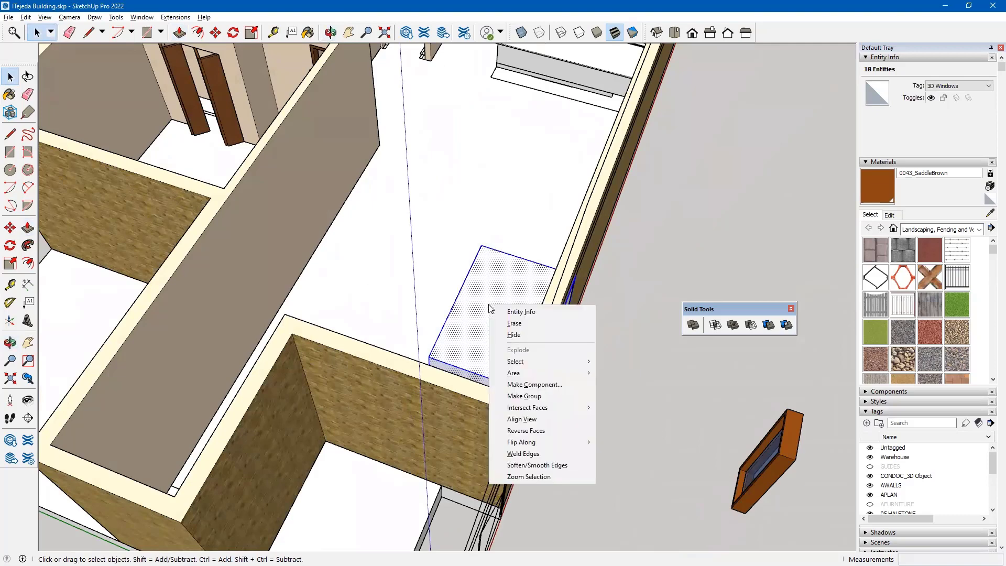
pyautogui.click(543, 389)
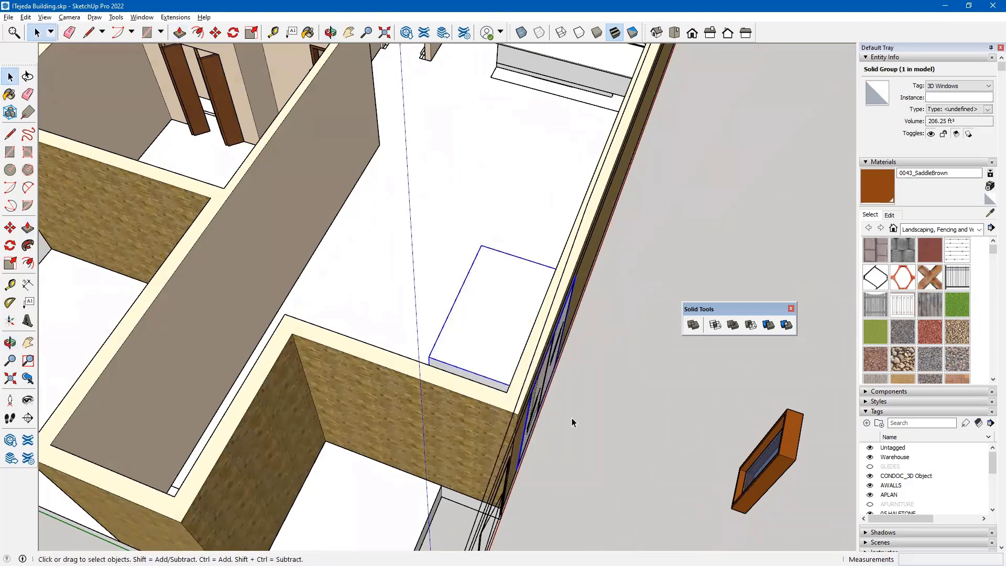
# Move the box group outward along the green axis so it projects on both sides of the brick wall, and deselect it.
pyautogui.moveTo(571, 417); pyautogui.dragTo(450, 362, button='middle')
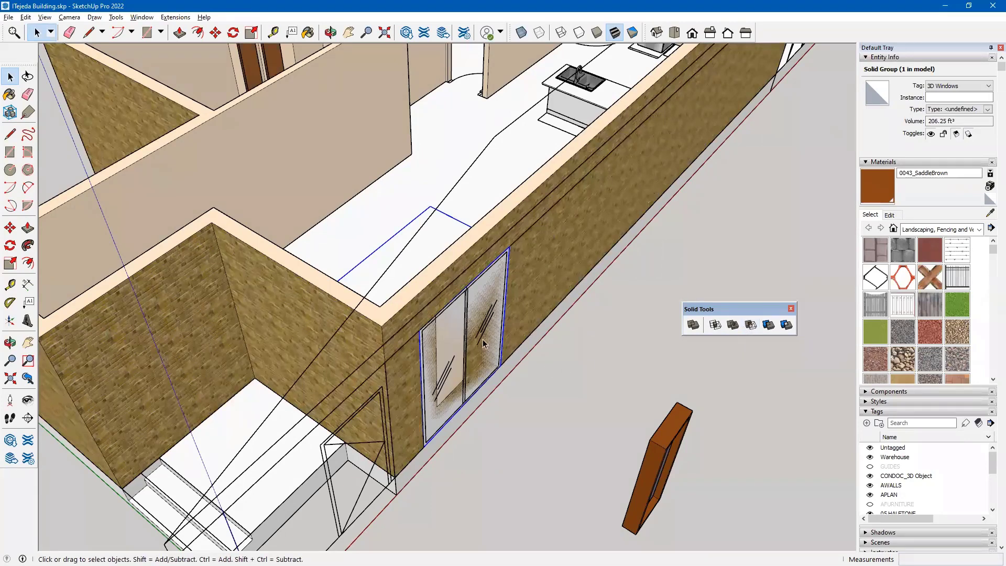
pyautogui.press('m')
pyautogui.click(535, 401)
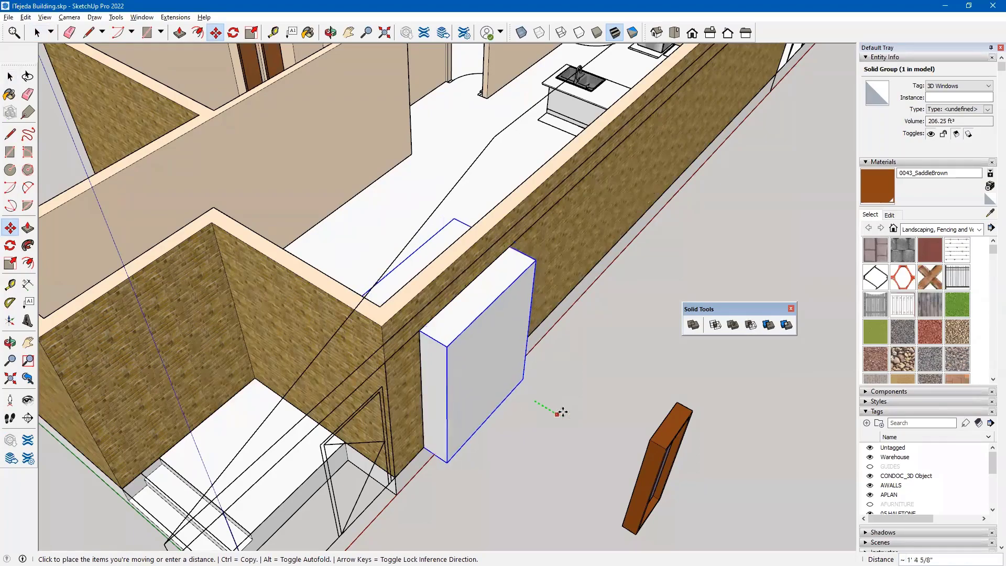
pyautogui.click(576, 415)
pyautogui.moveTo(562, 371); pyautogui.dragTo(254, 378, button='middle')
pyautogui.press('m')
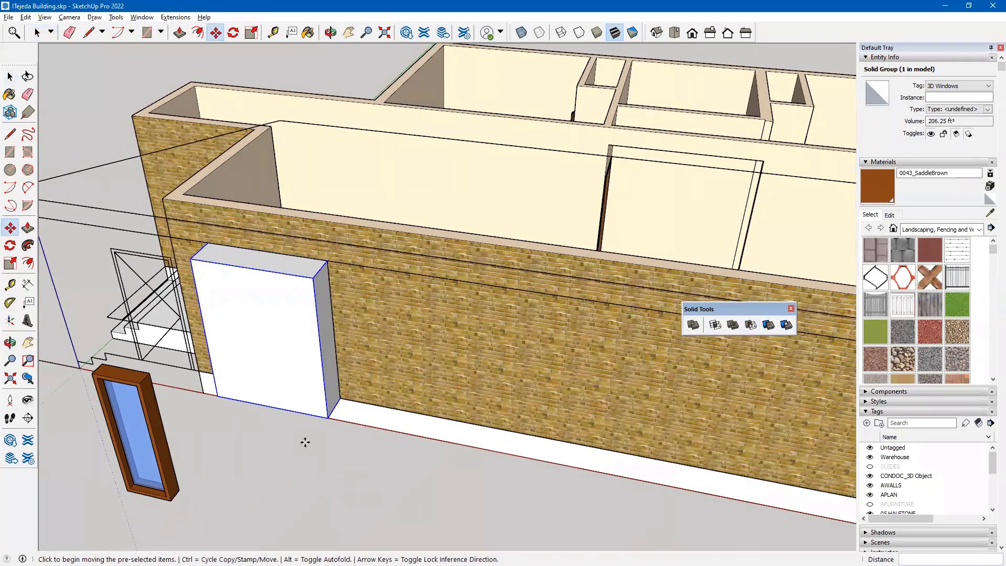
pyautogui.press('space')
pyautogui.click(310, 458)
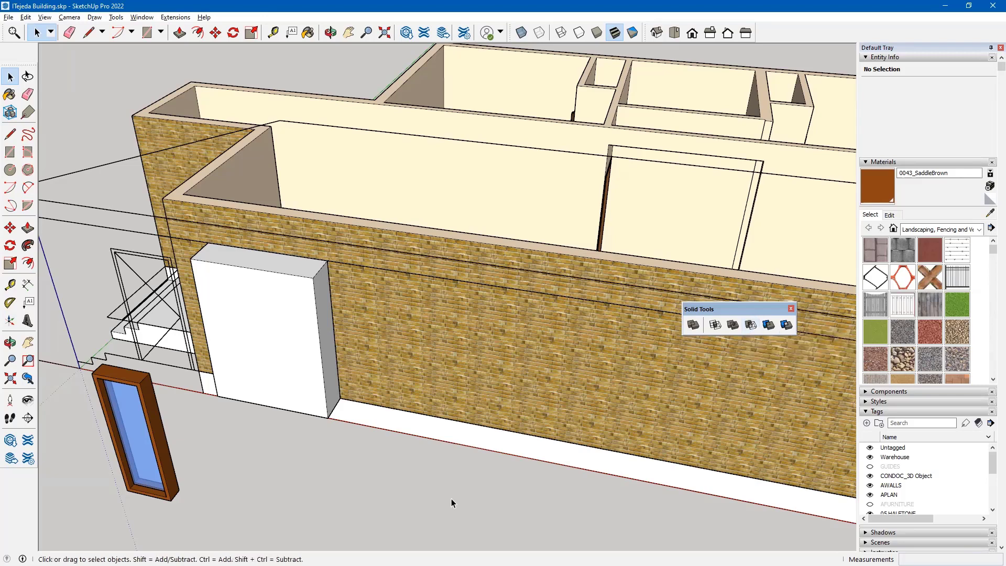
# Try to subtract the window box group from the brick walls with the Solid Tools Subtract command.
pyautogui.click(751, 325)
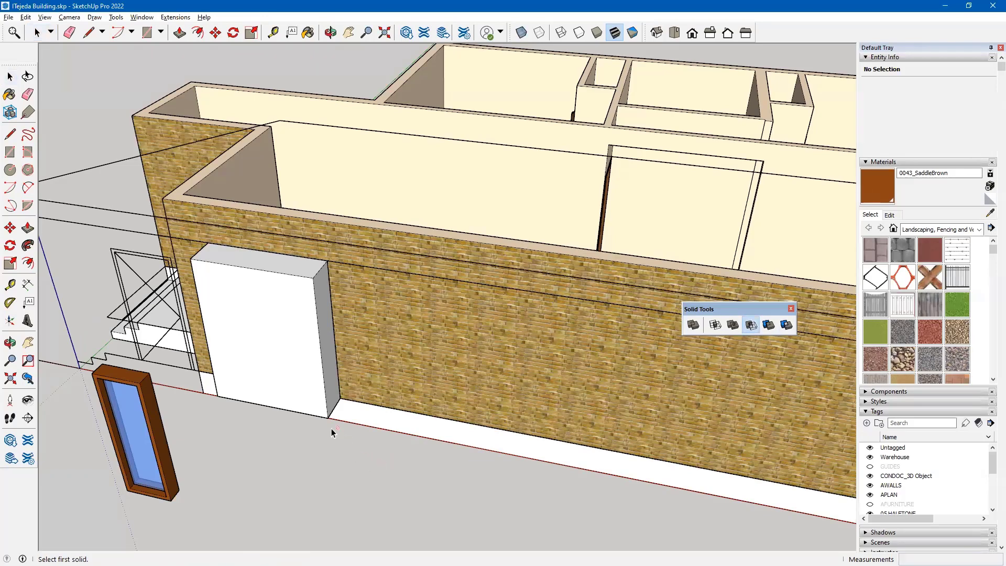
pyautogui.click(297, 318)
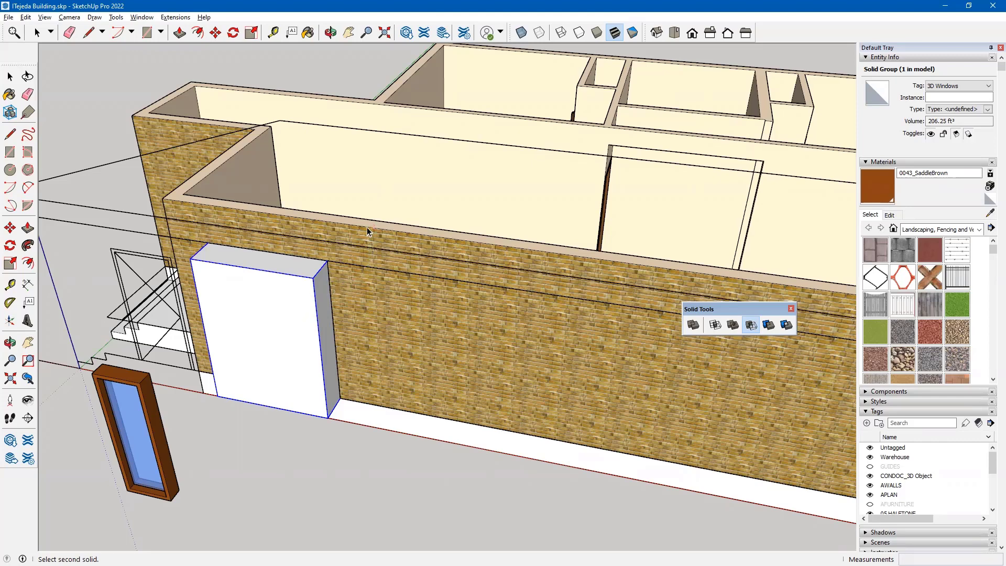
pyautogui.moveTo(225, 209); pyautogui.dragTo(433, 299, button='middle')
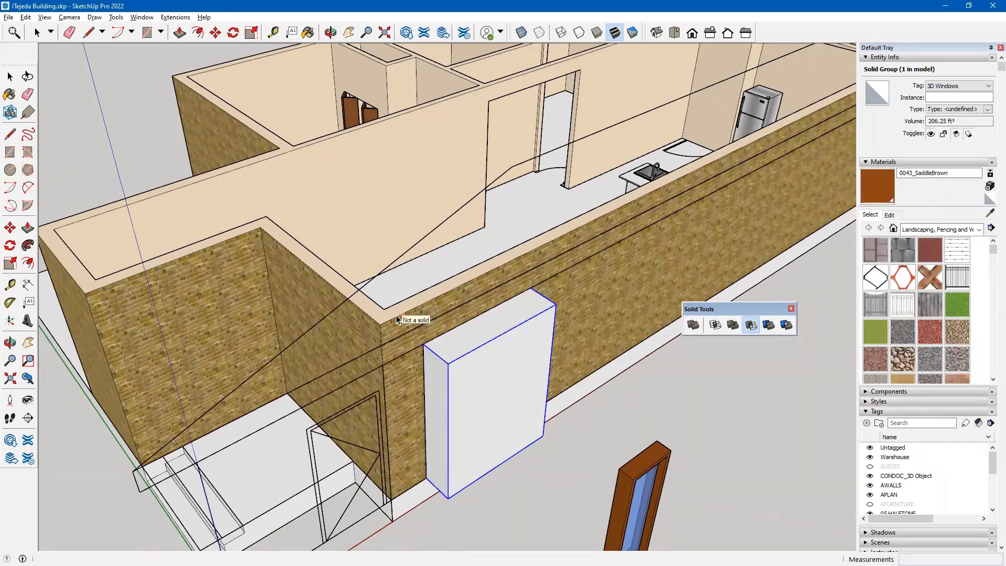
pyautogui.scroll(-5, 582, 376)
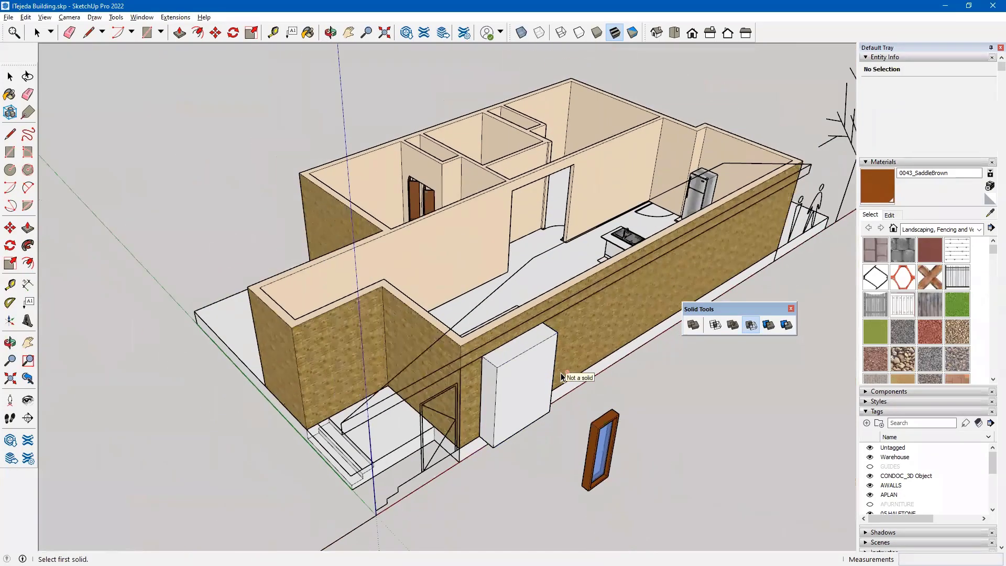
pyautogui.moveTo(581, 377); pyautogui.dragTo(544, 385, button='middle')
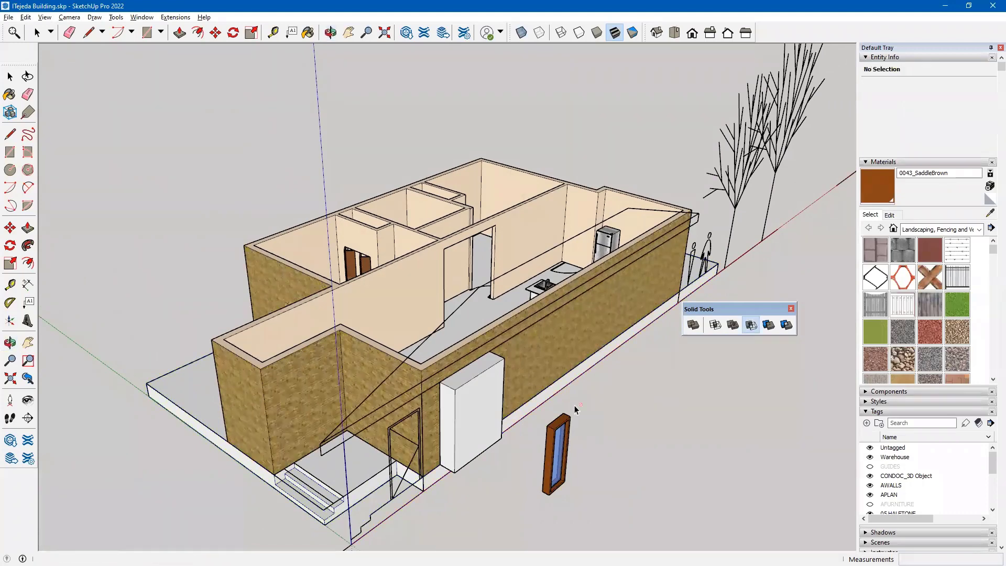
pyautogui.keyDown('shift'); pyautogui.moveTo(508, 336); pyautogui.dragTo(407, 259, button='middle'); pyautogui.keyUp('shift')
pyautogui.press('space')
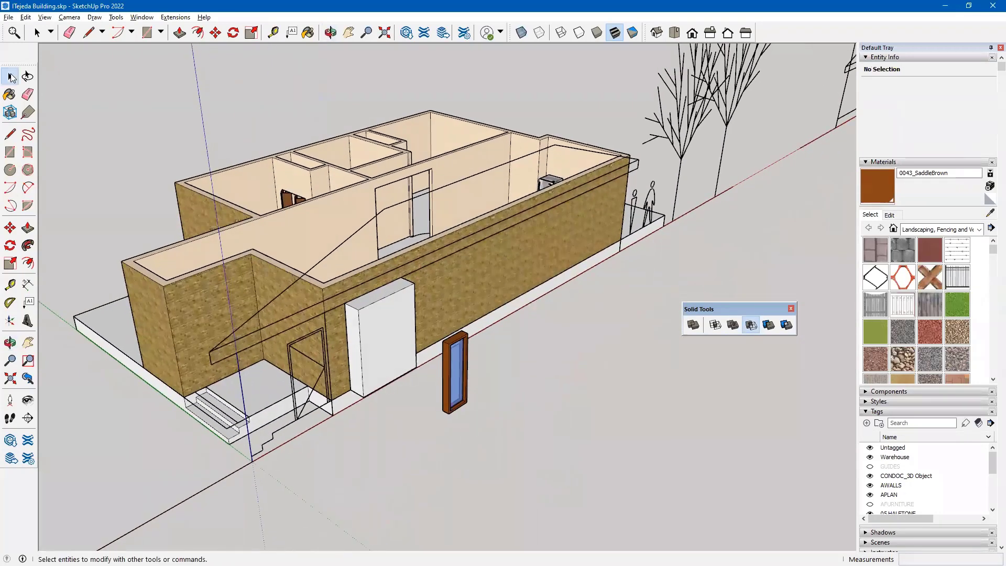
# Draw a rectangle of about 24' by 1' 3" on the ground outside the long brick wall and Push/Pull it up about 14'.
pyautogui.keyDown('shift'); pyautogui.moveTo(486, 318); pyautogui.dragTo(435, 278, button='middle'); pyautogui.keyUp('shift')
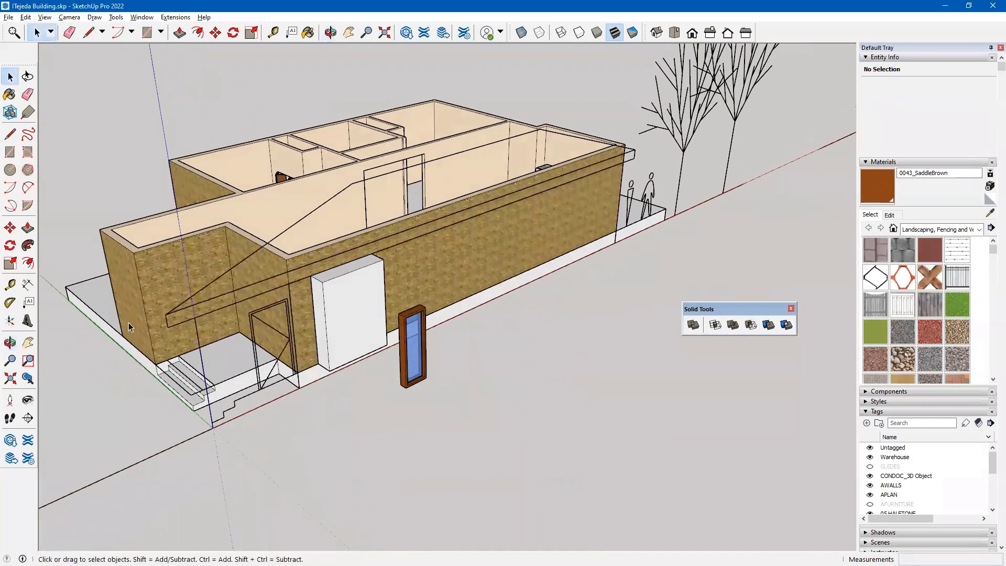
pyautogui.click(10, 152)
pyautogui.click(405, 473)
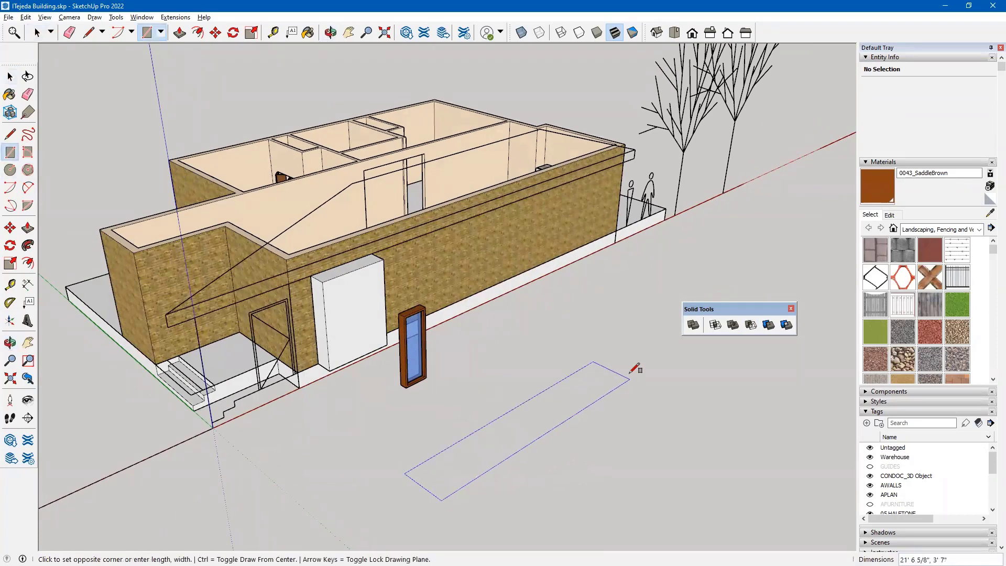
pyautogui.click(628, 356)
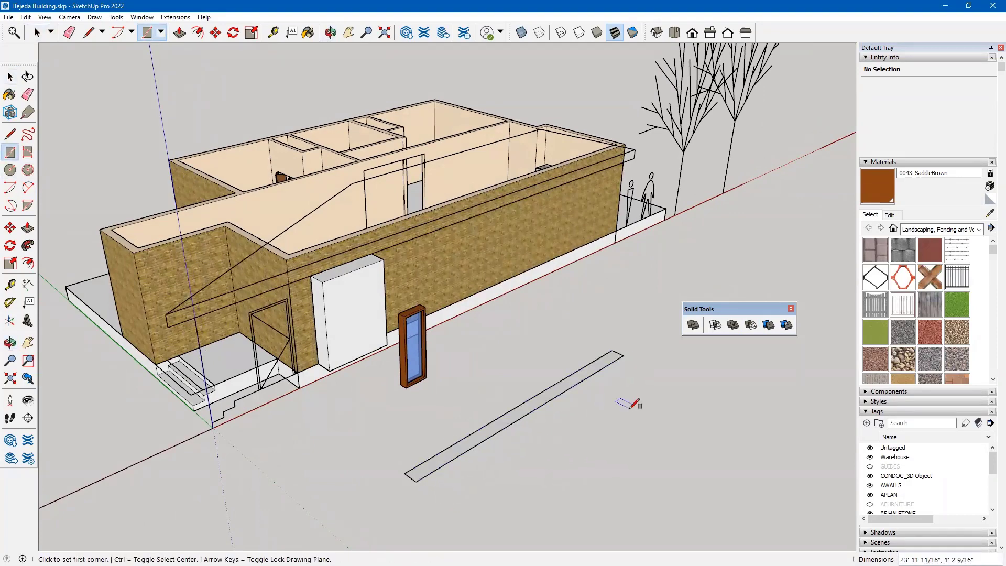
pyautogui.press('p')
pyautogui.click(587, 394)
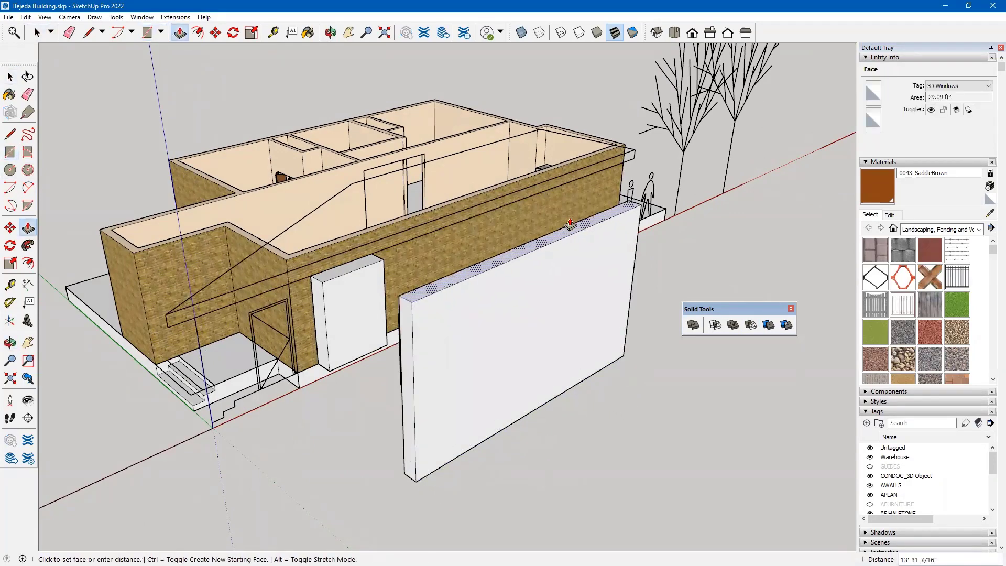
pyautogui.click(578, 249)
pyautogui.press('space')
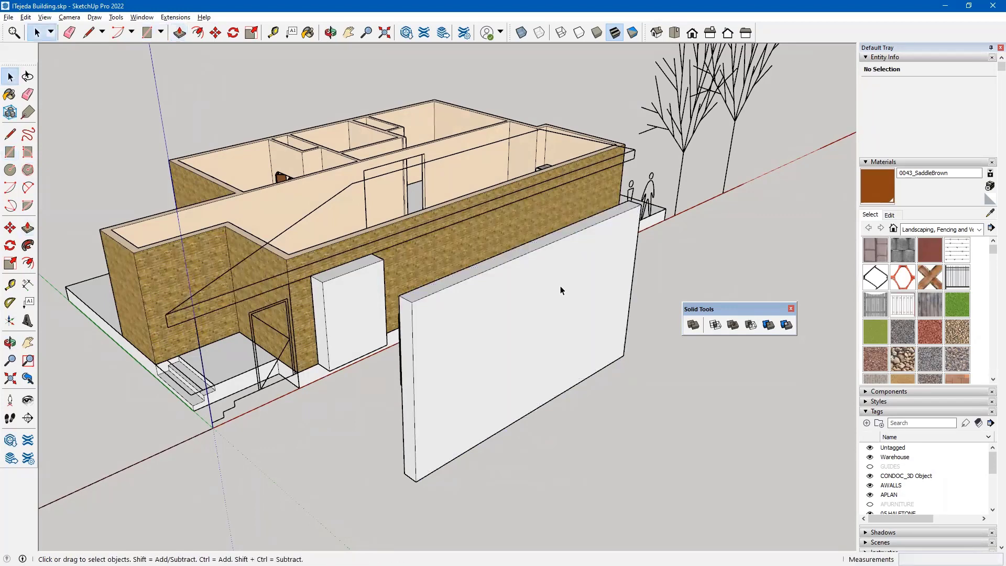
# Make all connected faces and edges of the freestanding wall a group and deselect it.
pyautogui.tripleClick(560, 285)
pyautogui.rightClick(560, 285)
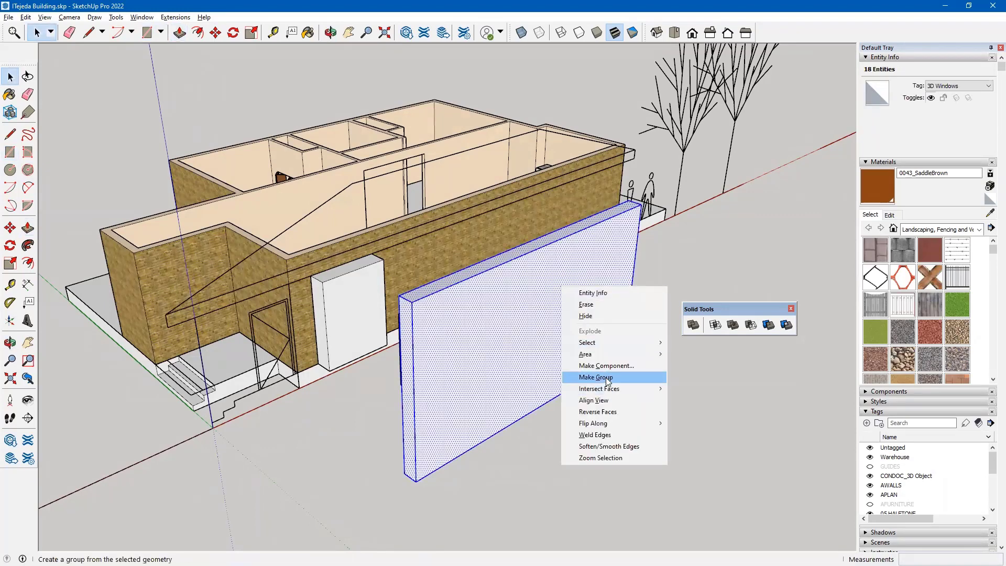
pyautogui.click(582, 375)
pyautogui.click(612, 428)
# Copy the window box group outward along the green axis so the copy passes through the freestanding wall, and deselect it.
pyautogui.click(338, 322)
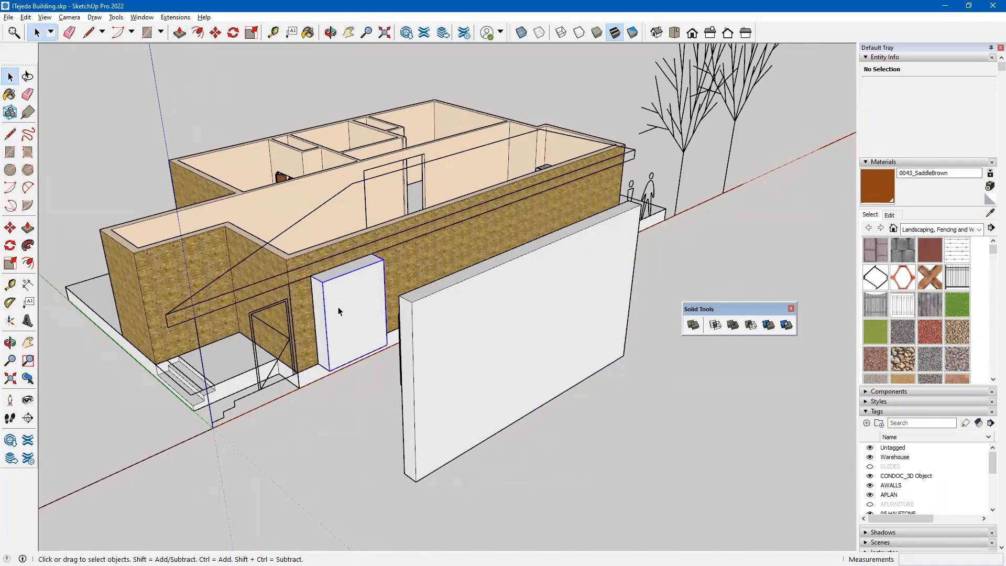
pyautogui.press('m')
pyautogui.click(330, 371)
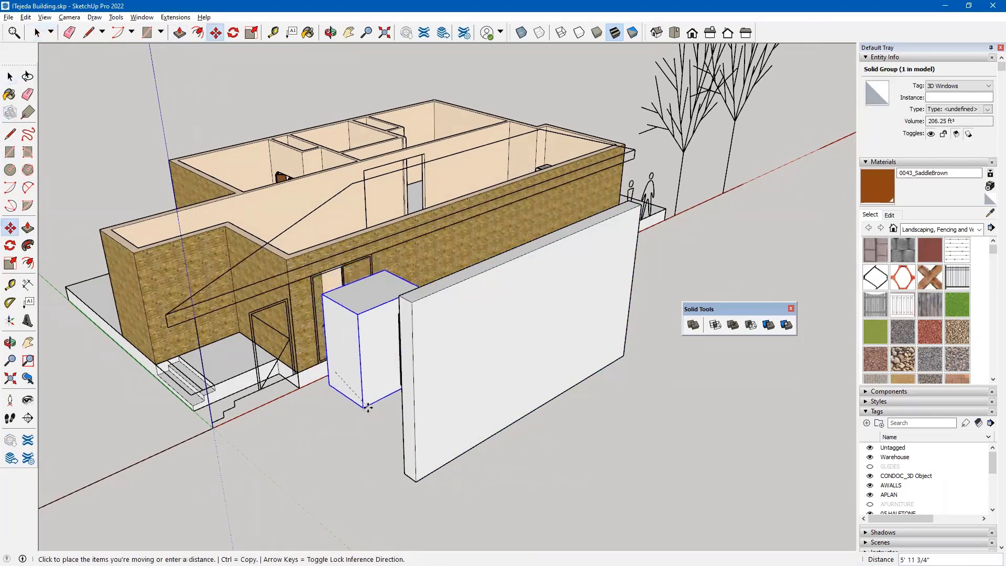
pyautogui.press('ctrl')
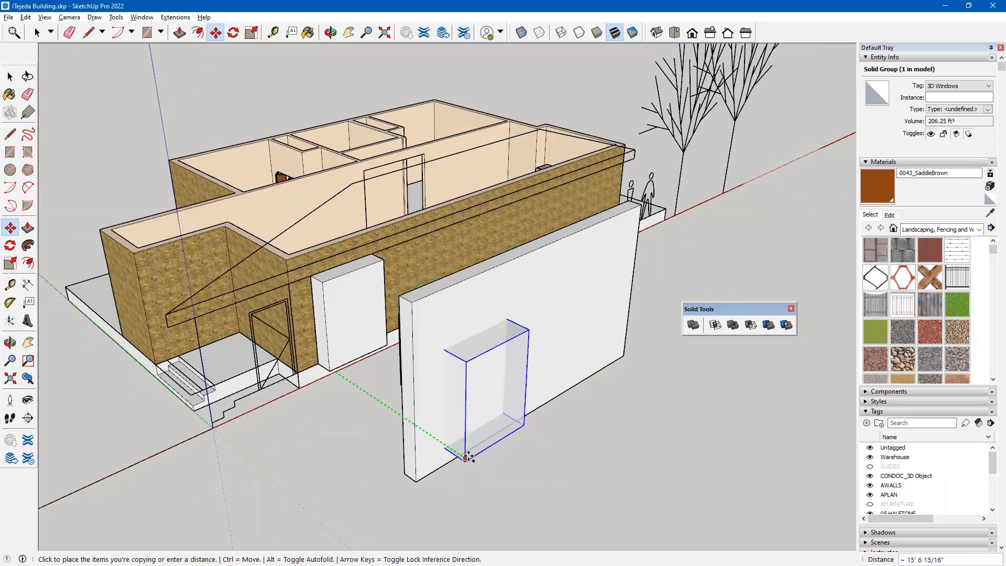
pyautogui.moveTo(471, 463); pyautogui.dragTo(450, 419, button='middle')
pyautogui.click(671, 453)
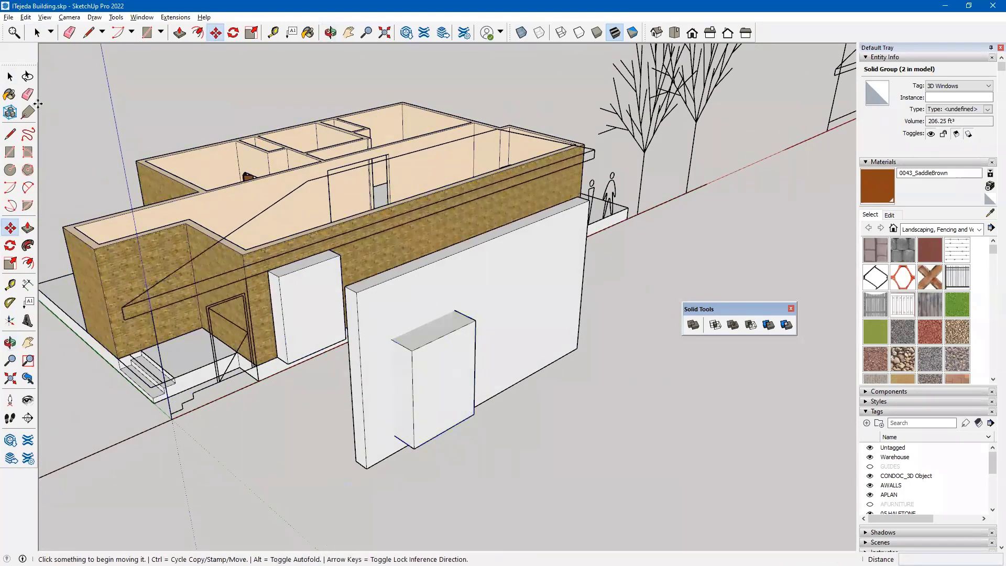
pyautogui.press('space')
pyautogui.click(493, 434)
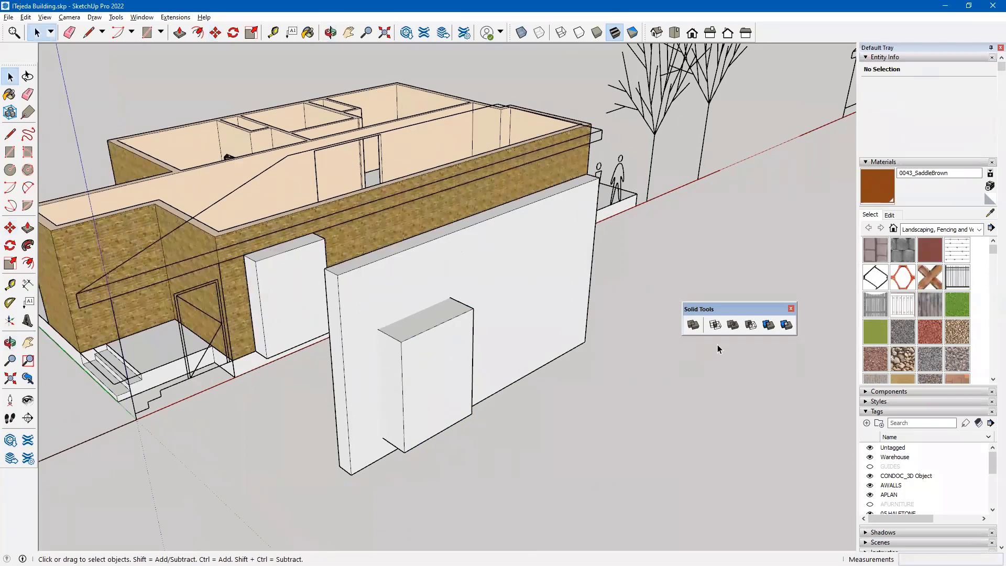
# Subtract the copied box from the freestanding wall with Solid Tools to cut a window opening, and deselect the wall.
pyautogui.click(750, 324)
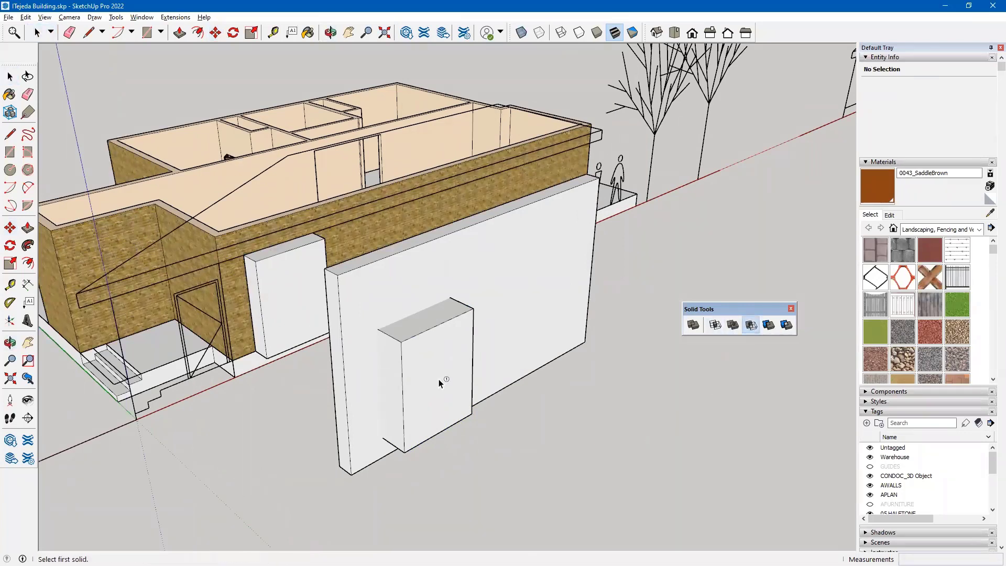
pyautogui.click(419, 336)
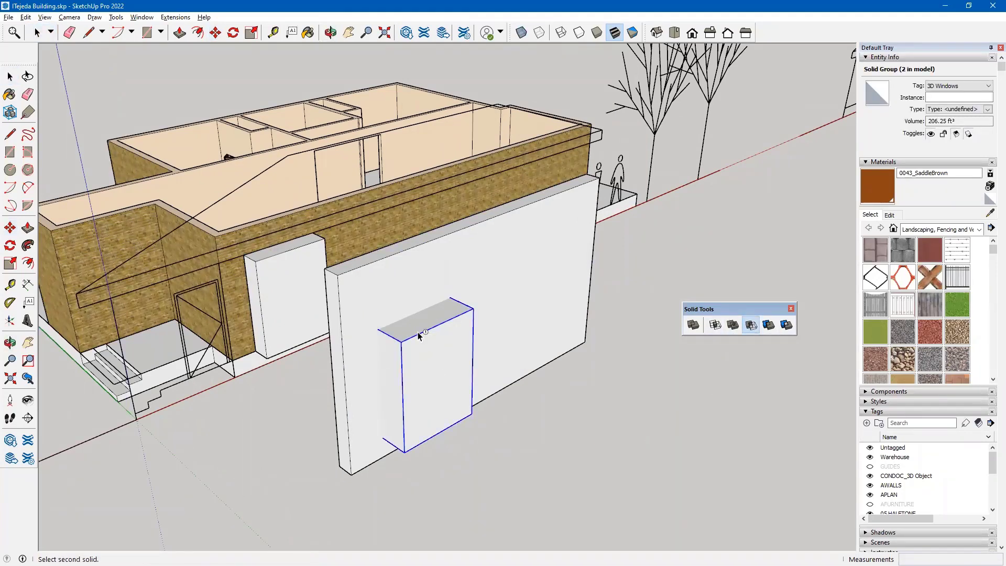
pyautogui.click(415, 254)
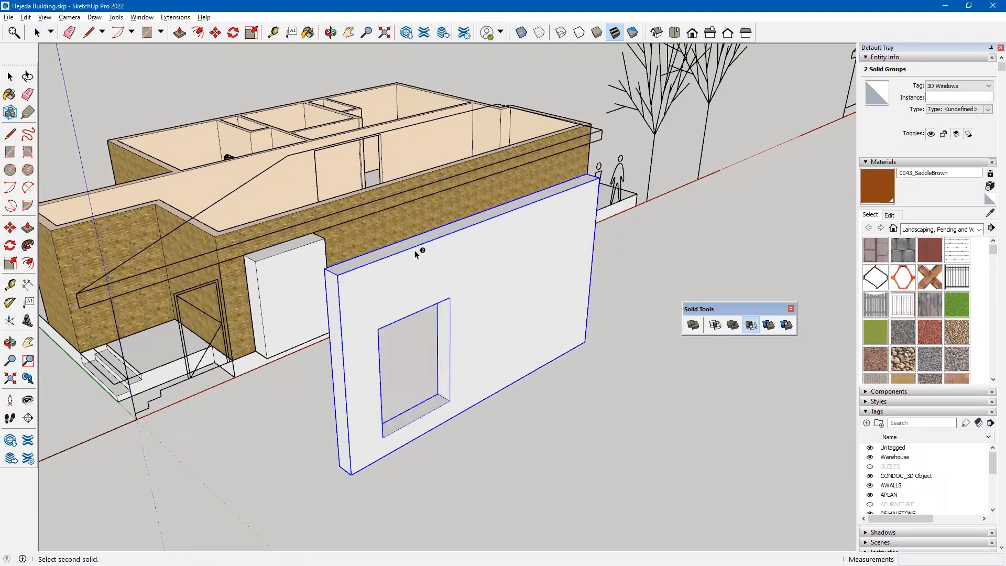
pyautogui.moveTo(484, 416); pyautogui.dragTo(529, 430, button='middle')
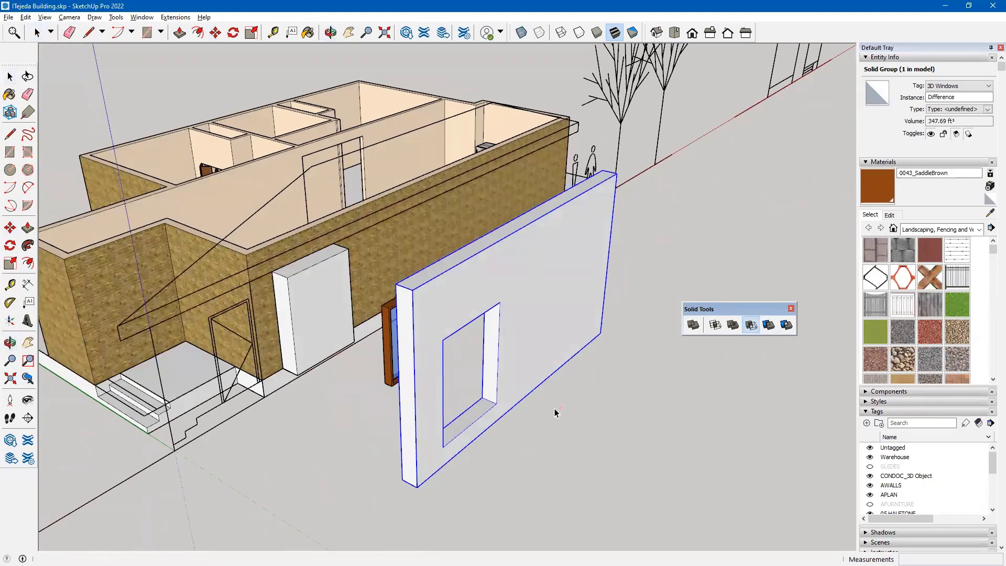
pyautogui.moveTo(454, 382); pyautogui.dragTo(383, 387, button='middle')
pyautogui.click(11, 77)
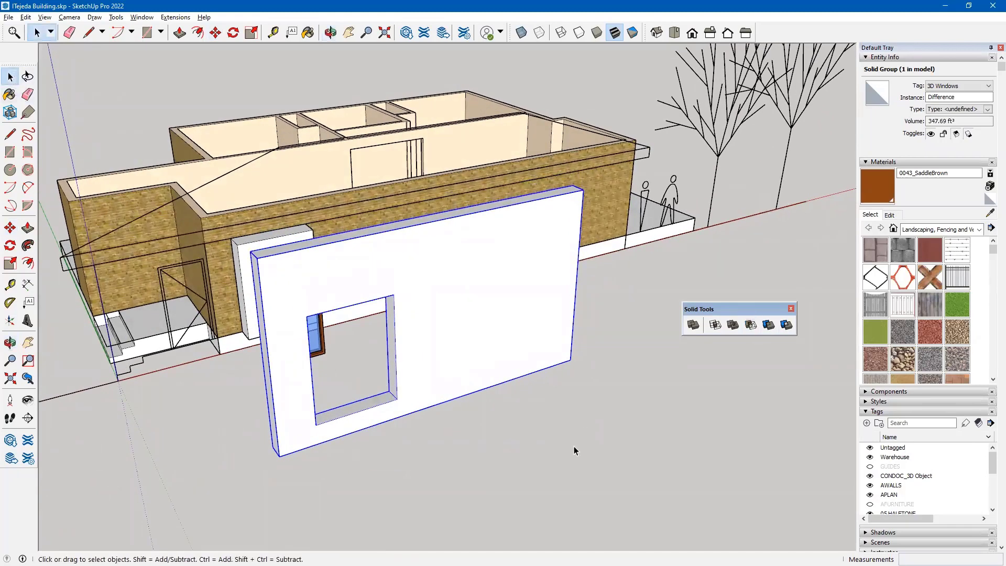
pyautogui.click(561, 465)
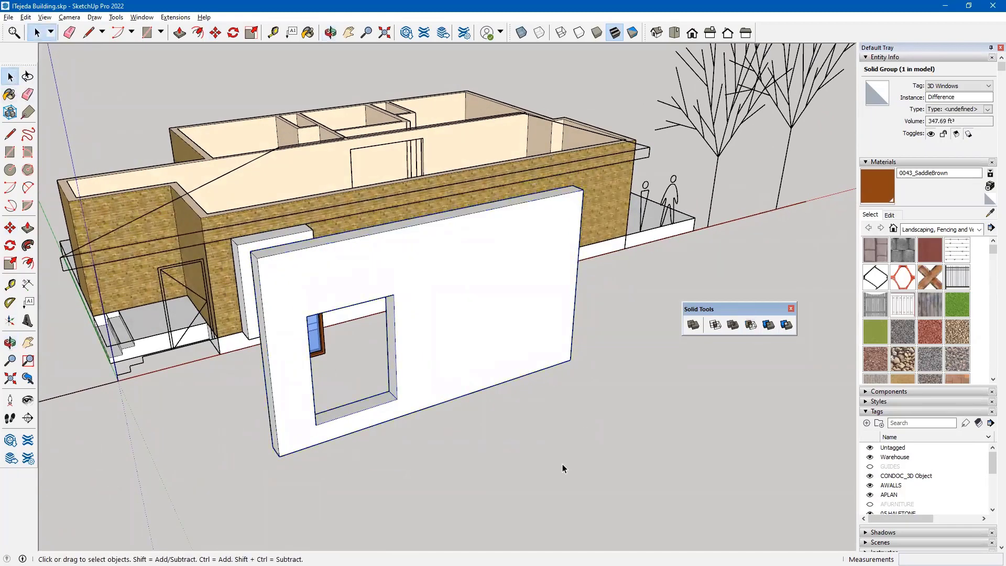
# Draw a rectangle of about 11' by 1' 4" on the ground in front of the freestanding wall and Push/Pull it up into a smaller wall.
pyautogui.click(11, 153)
pyautogui.click(514, 490)
pyautogui.click(659, 444)
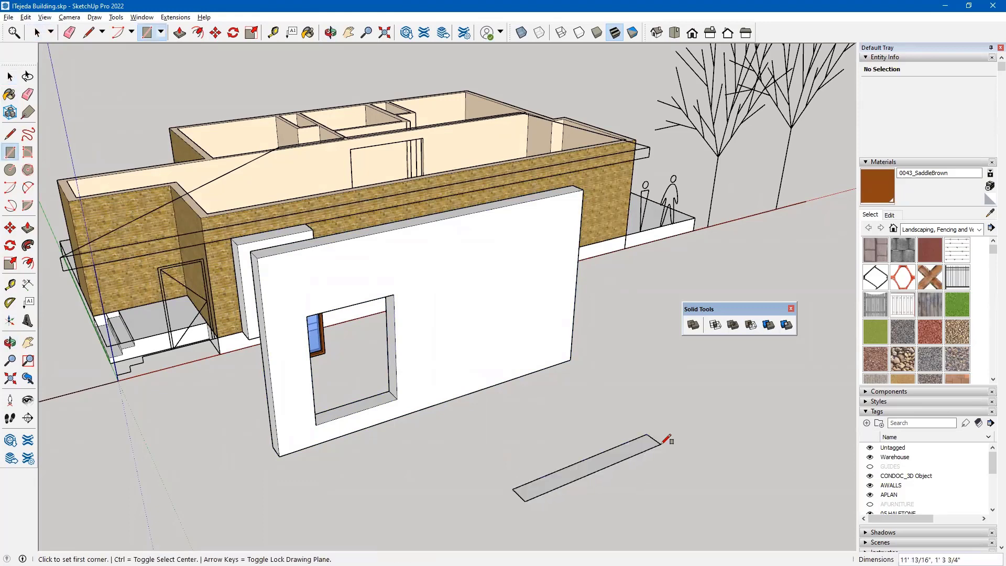
pyautogui.press('p')
pyautogui.click(613, 461)
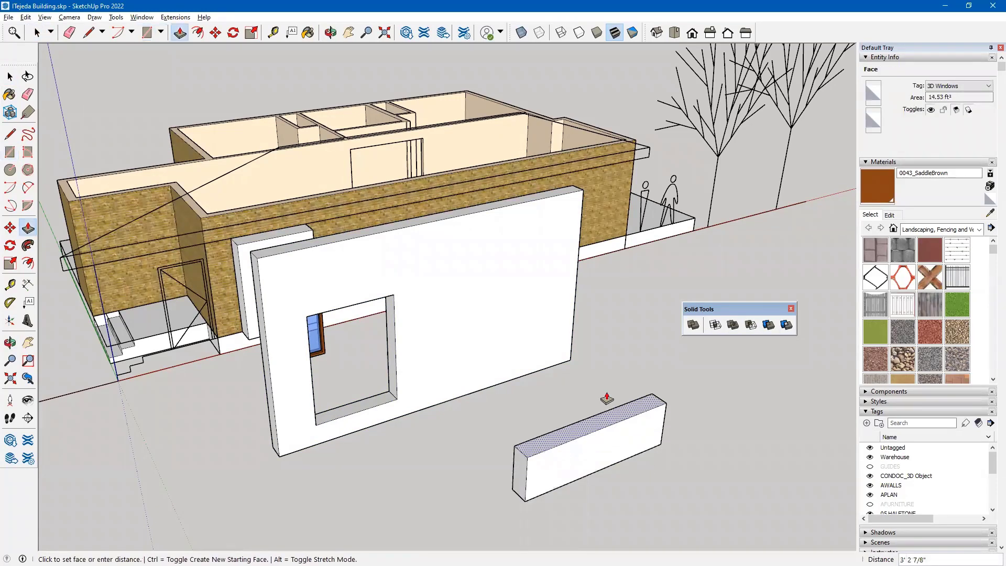
pyautogui.click(608, 370)
pyautogui.press('space')
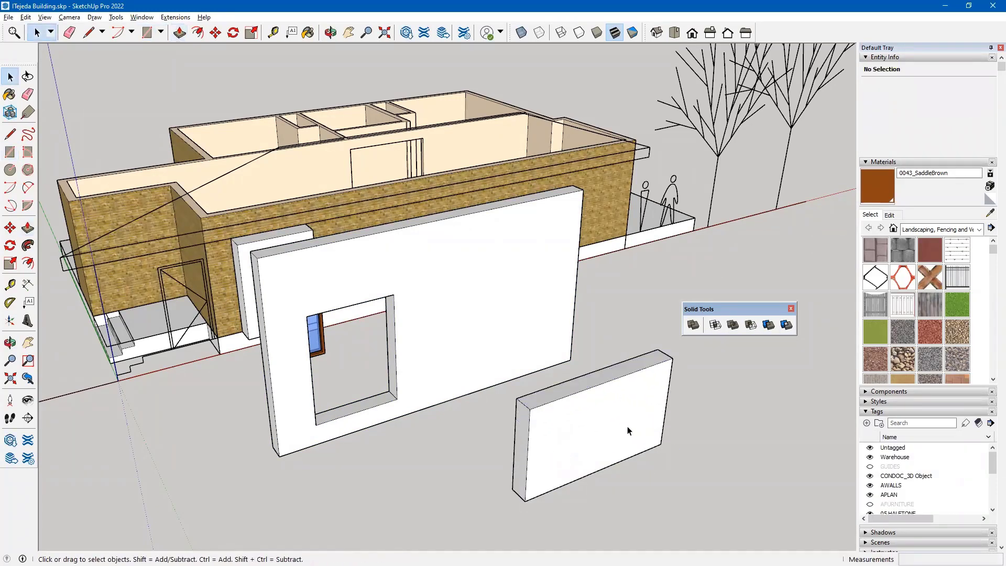
# Group all connected geometry of the smaller wall and clear the selection.
pyautogui.tripleClick(614, 431)
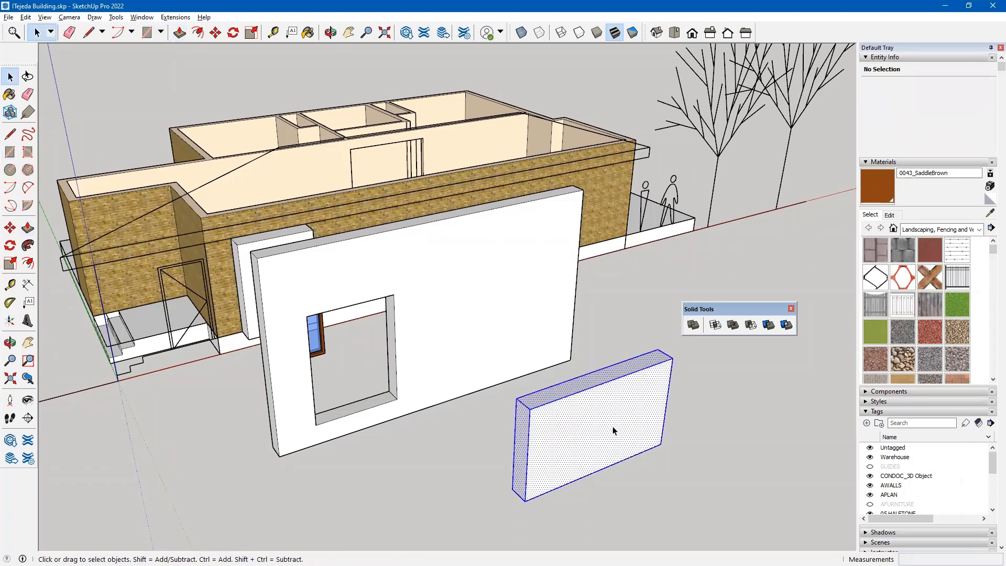
pyautogui.rightClick(614, 431)
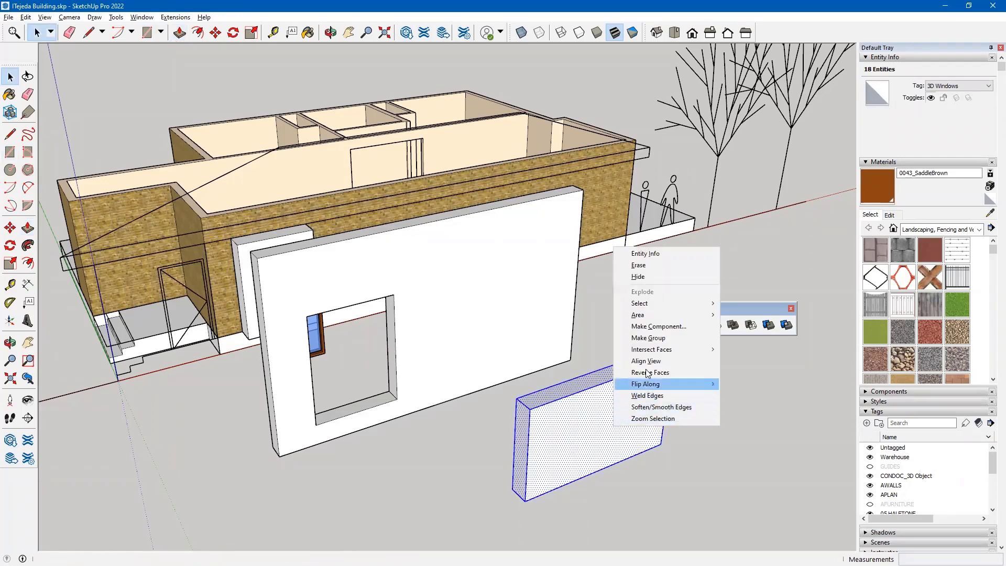
pyautogui.click(650, 338)
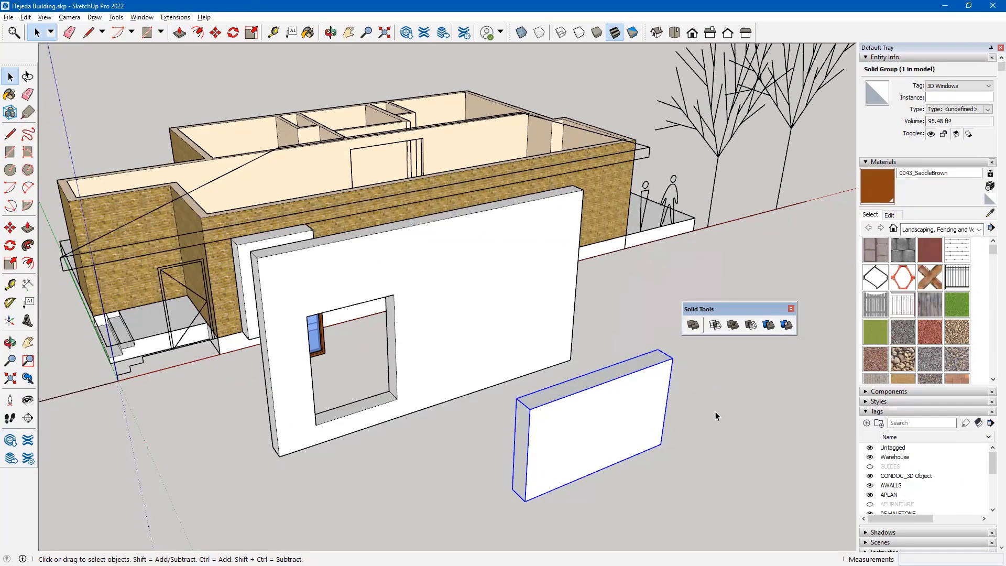
pyautogui.click(715, 416)
# Open the smaller wall group and draw a diagonal line of about 1/16" across the far upper corner of its front face.
pyautogui.scroll(10, 674, 365)
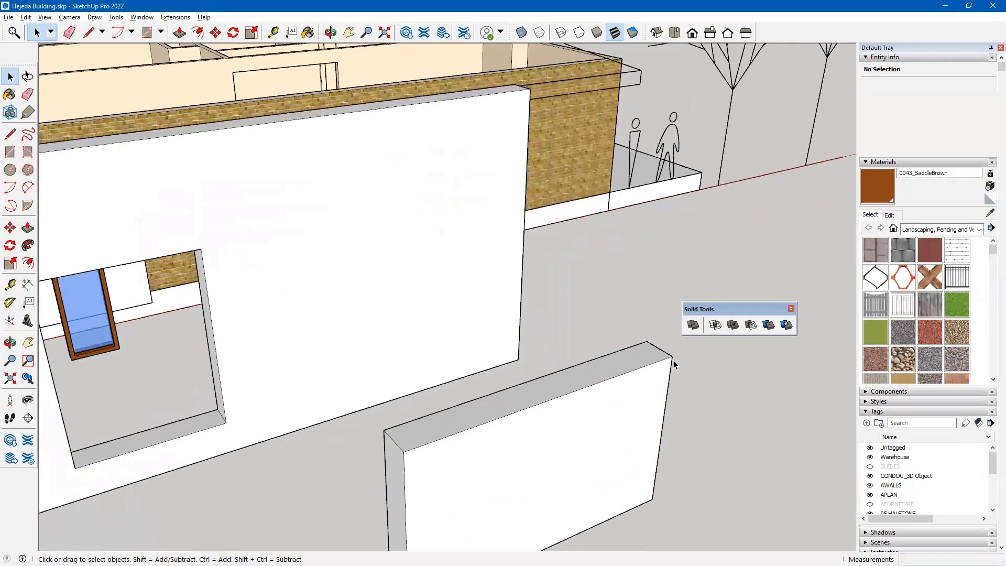
pyautogui.keyDown('shift'); pyautogui.moveTo(668, 358); pyautogui.dragTo(508, 418, button='middle'); pyautogui.keyUp('shift')
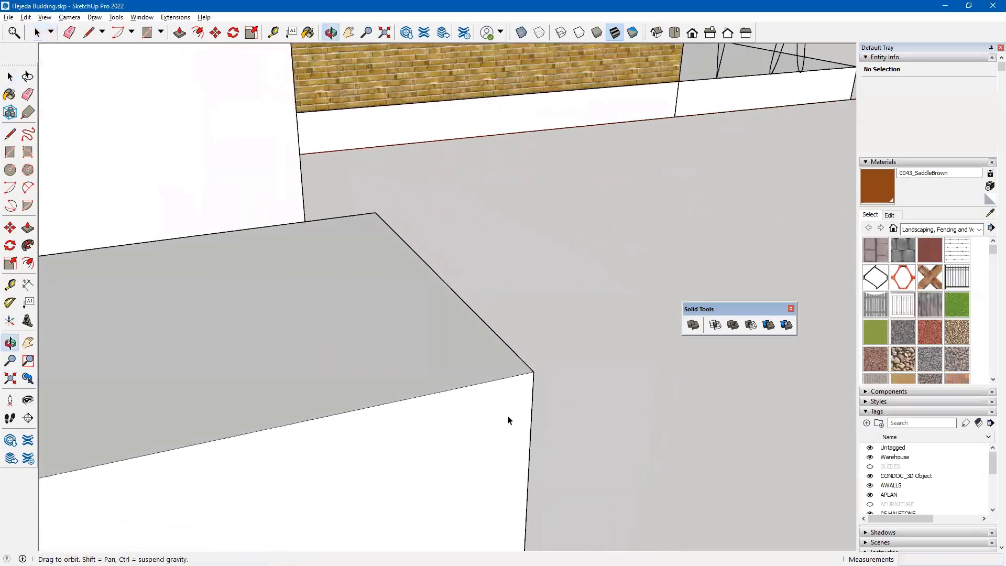
pyautogui.scroll(4, 534, 375)
pyautogui.scroll(3, 549, 367)
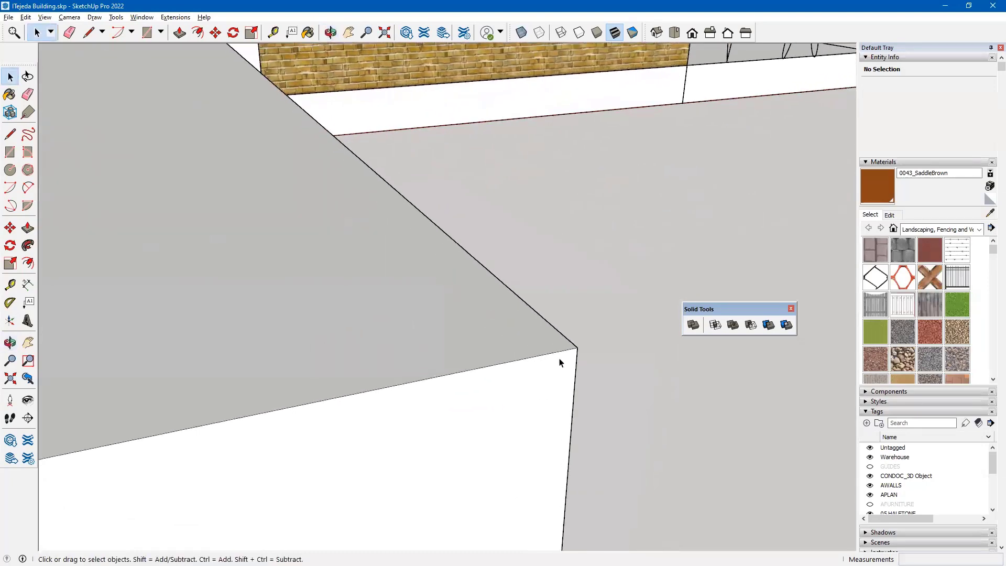
pyautogui.tripleClick(564, 359)
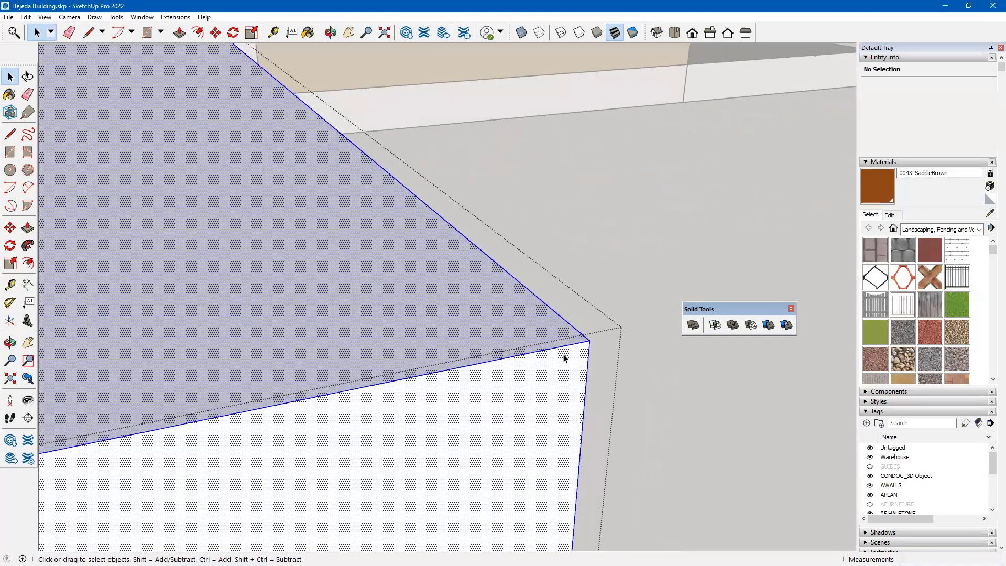
pyautogui.press('l')
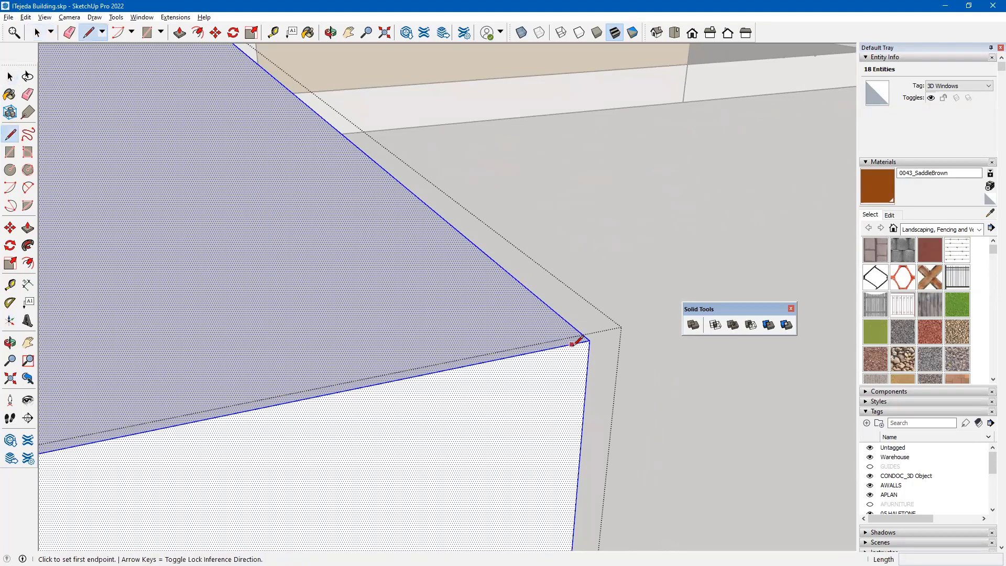
pyautogui.click(572, 344)
pyautogui.click(588, 356)
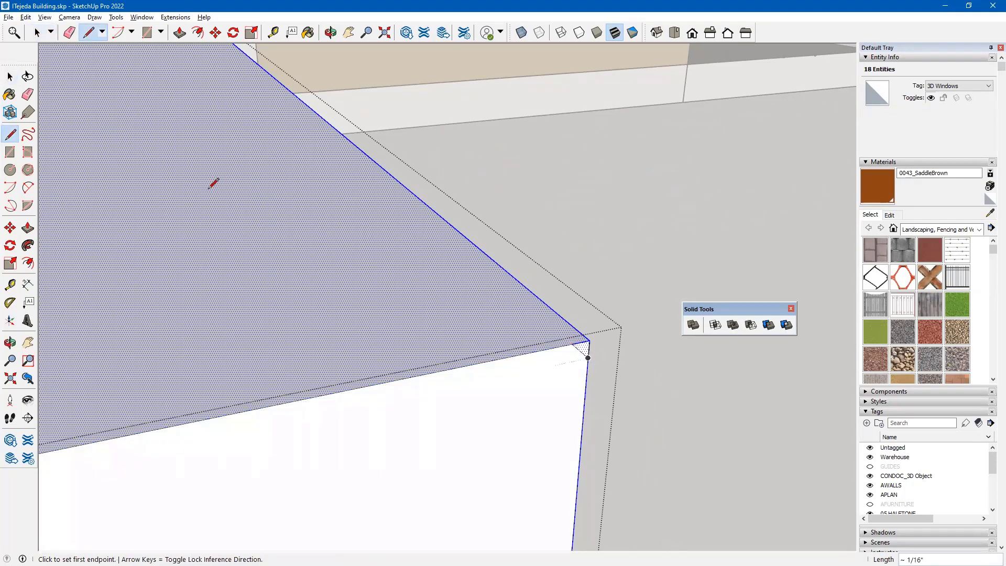
# Delete the tiny triangular face cut off at the upper corner of the smaller wall's front face, close the group and clear the selection.
pyautogui.press('e')
pyautogui.press('space')
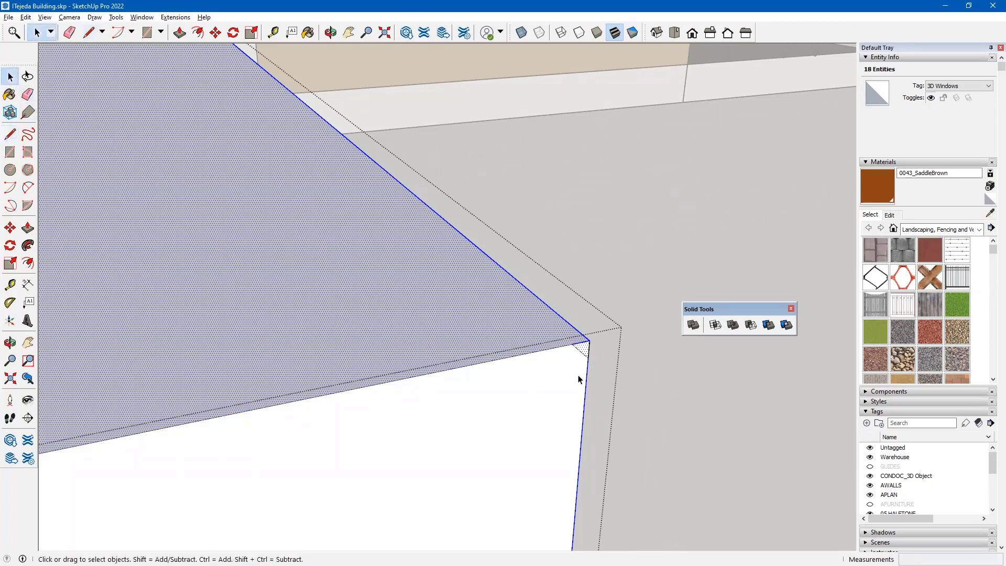
pyautogui.click(585, 353)
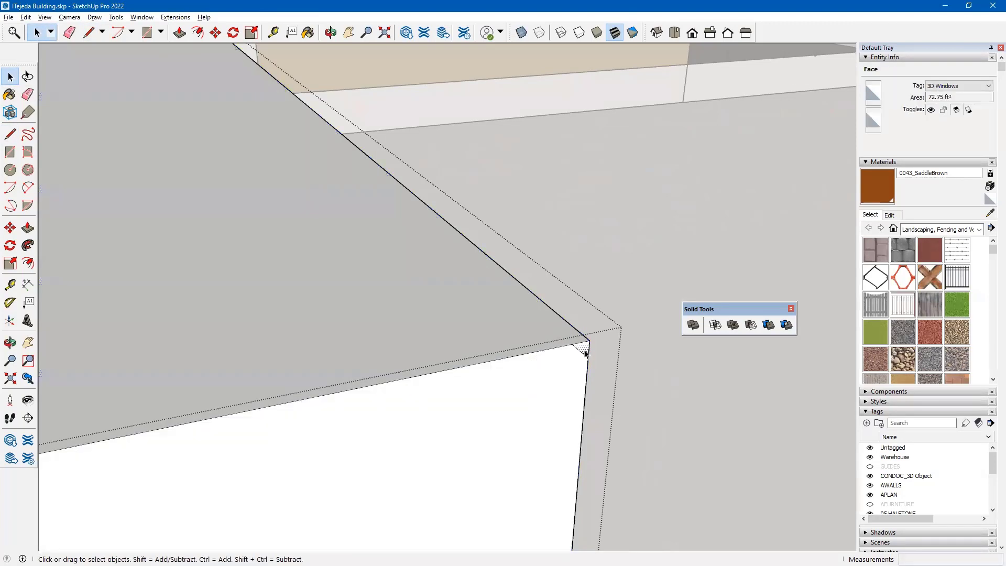
pyautogui.scroll(1, 585, 353)
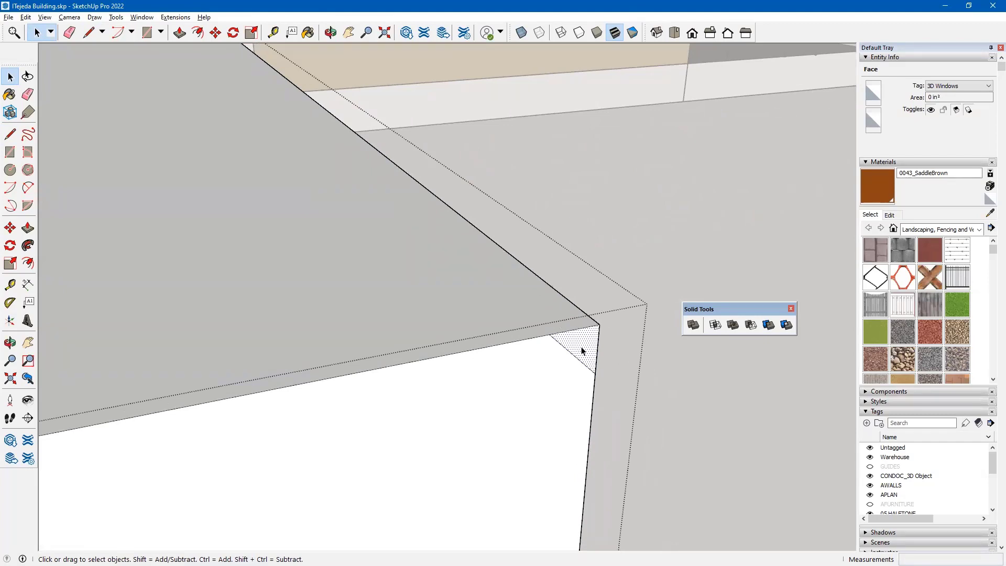
pyautogui.hotkey('ctrl', 't')
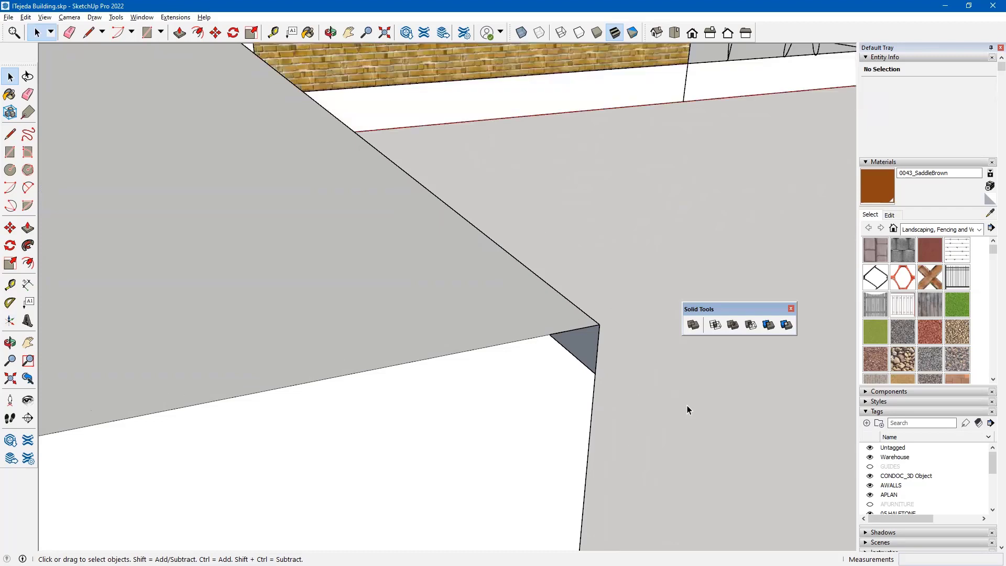
# Examine the missing corner face of the smaller wall from close up and from a distance.
pyautogui.scroll(-2, 659, 416)
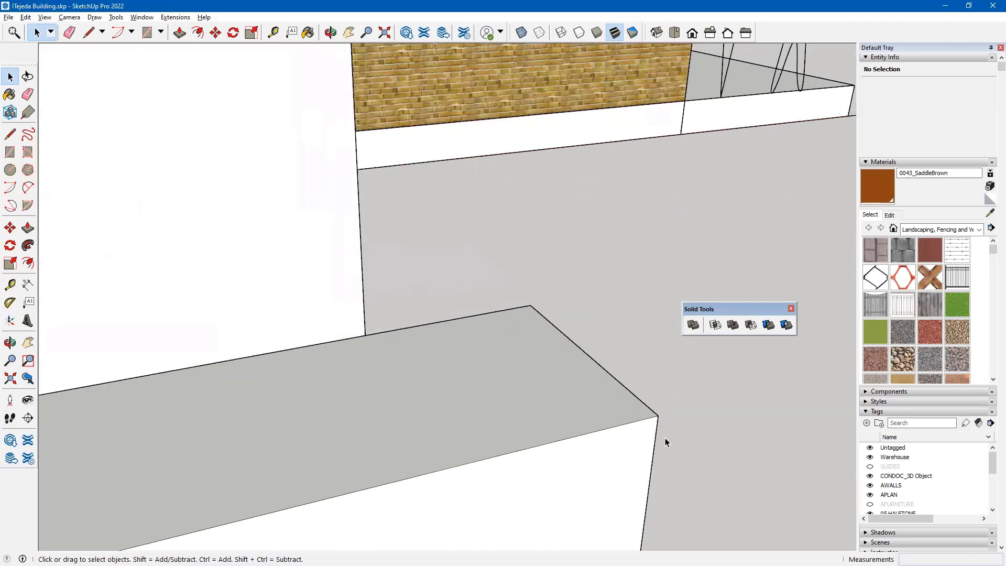
pyautogui.scroll(2, 669, 442)
pyautogui.scroll(-3, 545, 392)
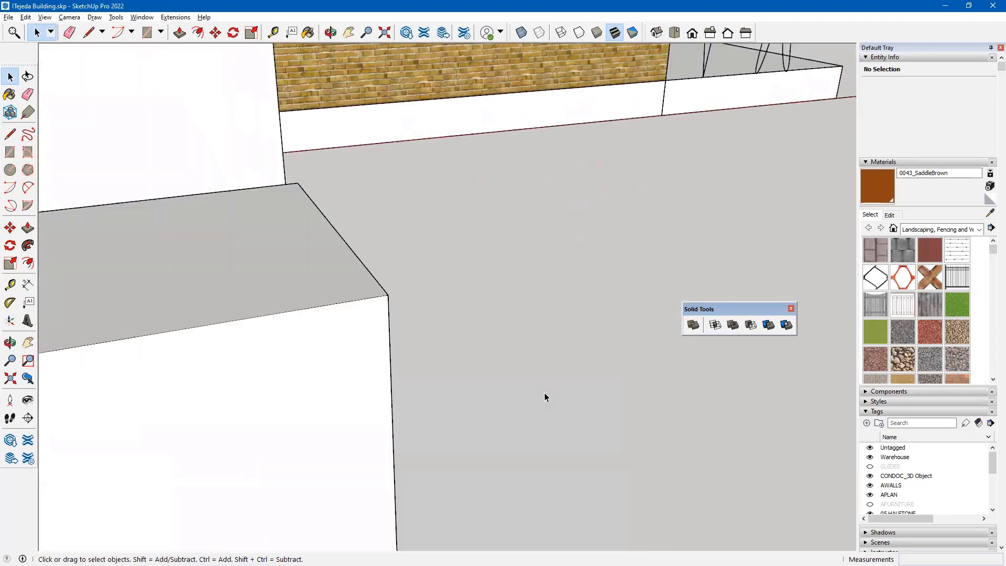
pyautogui.scroll(4, 398, 309)
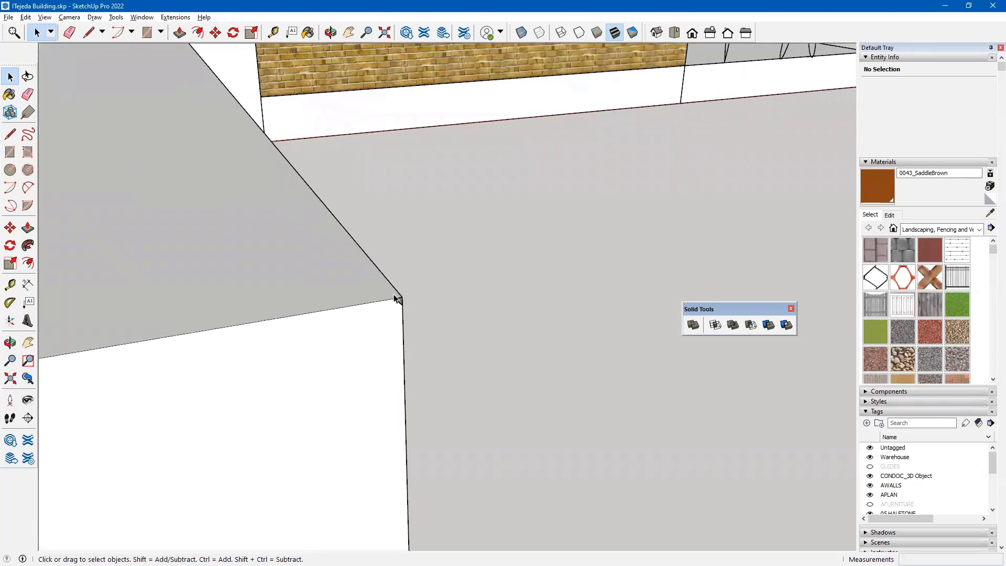
pyautogui.scroll(2, 402, 308)
pyautogui.scroll(-3, 403, 308)
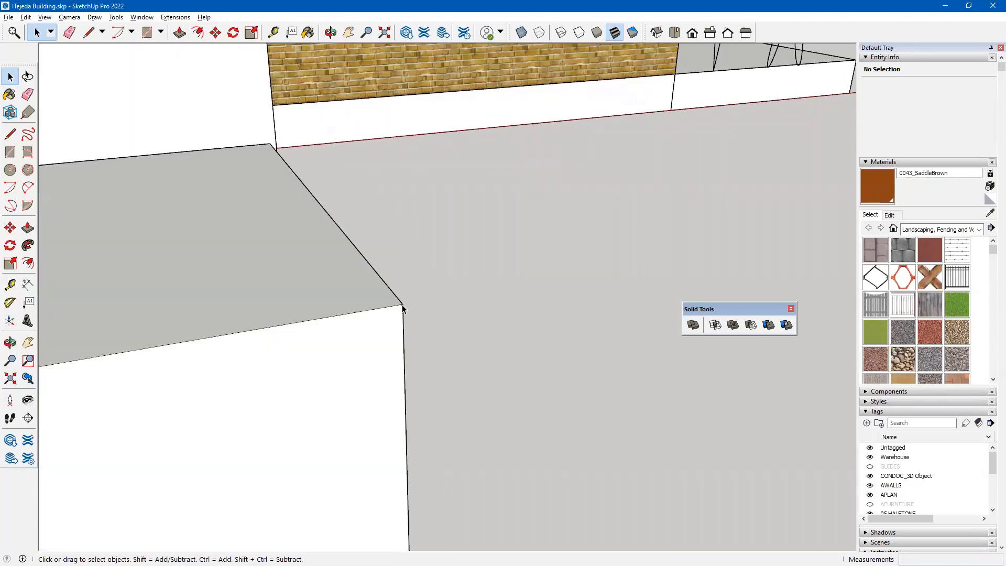
pyautogui.scroll(3, 402, 308)
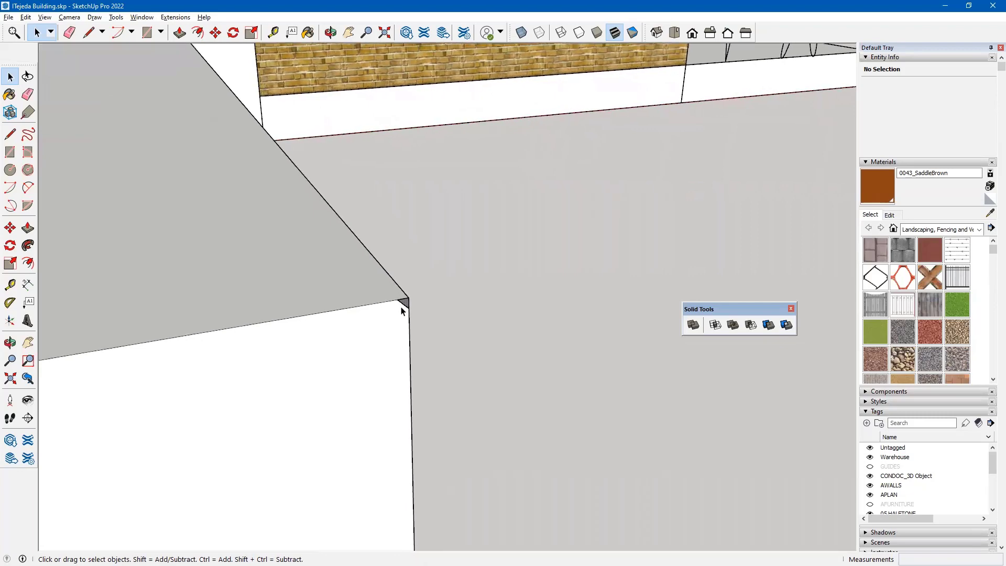
pyautogui.scroll(-6, 482, 382)
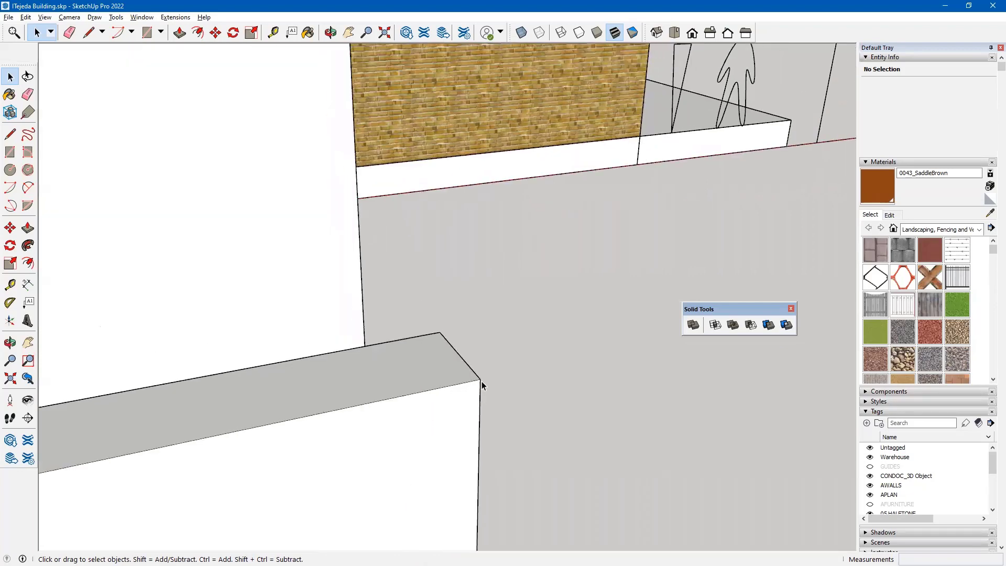
pyautogui.keyDown('shift'); pyautogui.moveTo(480, 430); pyautogui.dragTo(552, 410, button='middle'); pyautogui.keyUp('shift')
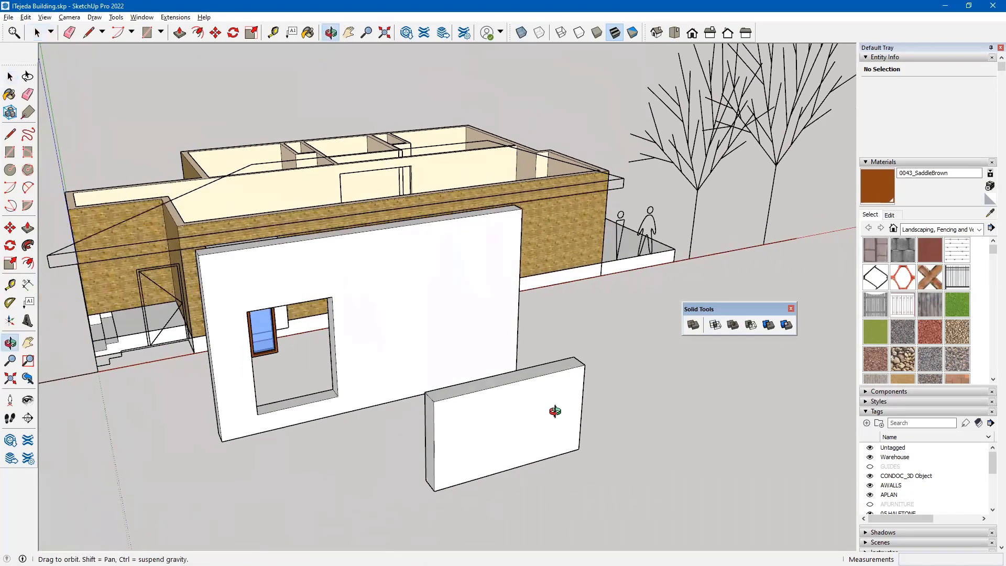
# Check the smaller wall group in Entity Info, then delete it along with the freestanding wall that has the window opening.
pyautogui.click(530, 387)
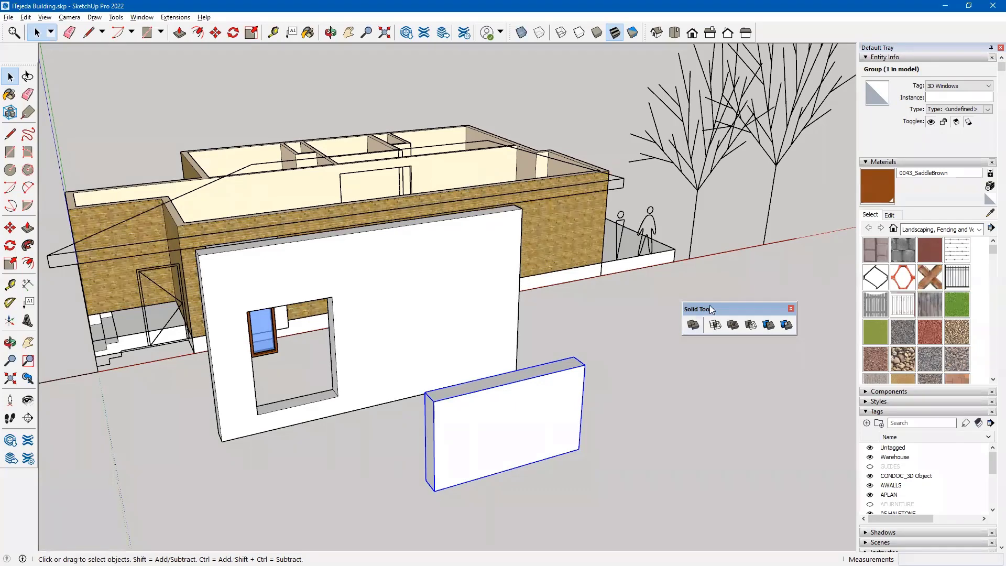
pyautogui.moveTo(611, 355); pyautogui.dragTo(664, 441, button='middle')
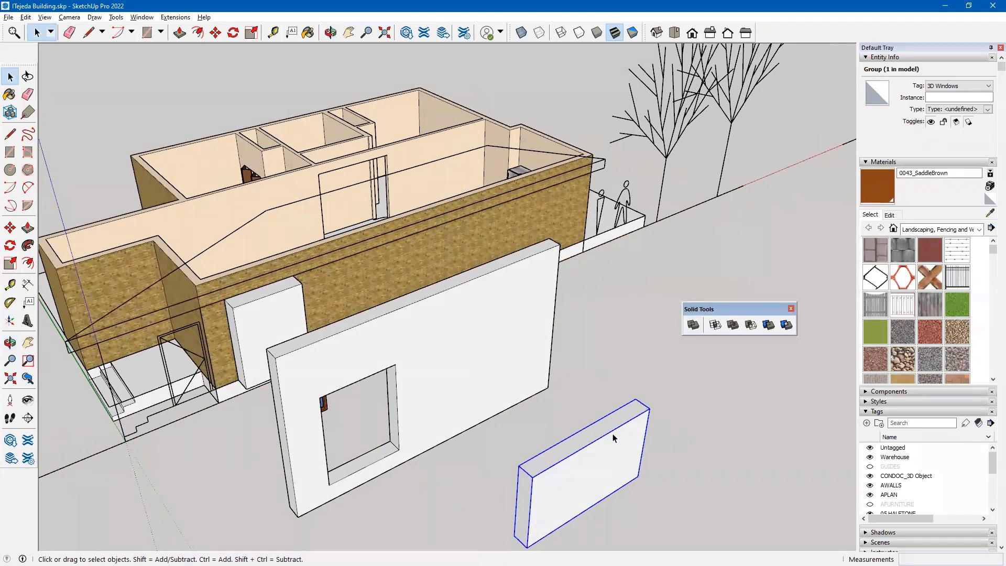
pyautogui.press('Delete')
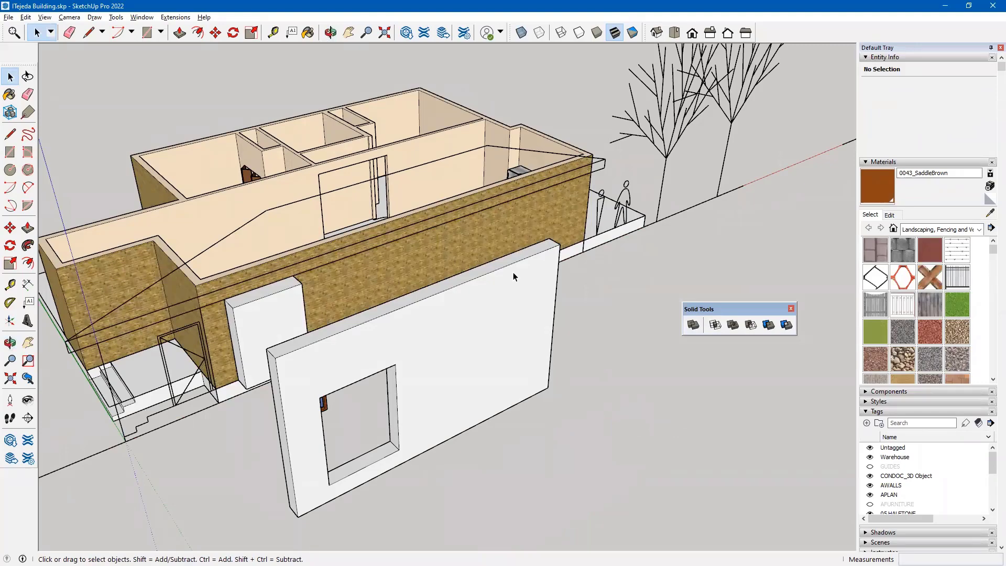
pyautogui.click(514, 265)
pyautogui.press('Delete')
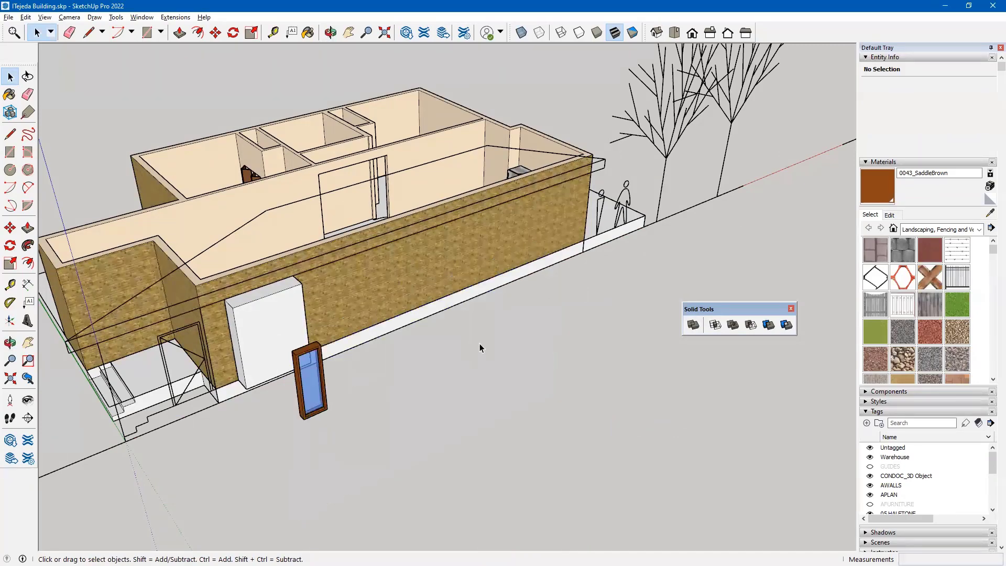
# Open the building's wall group for editing and hide the rest of the model.
pyautogui.moveTo(434, 343)
pyautogui.mouseDown(button='middle')
pyautogui.moveTo(568, 413)
pyautogui.moveTo(667, 404)
pyautogui.moveTo(643, 366)
pyautogui.moveTo(429, 310)
pyautogui.moveTo(458, 299)
pyautogui.moveTo(687, 310)
pyautogui.moveTo(388, 367)
pyautogui.moveTo(433, 357)
pyautogui.mouseUp(button='middle')
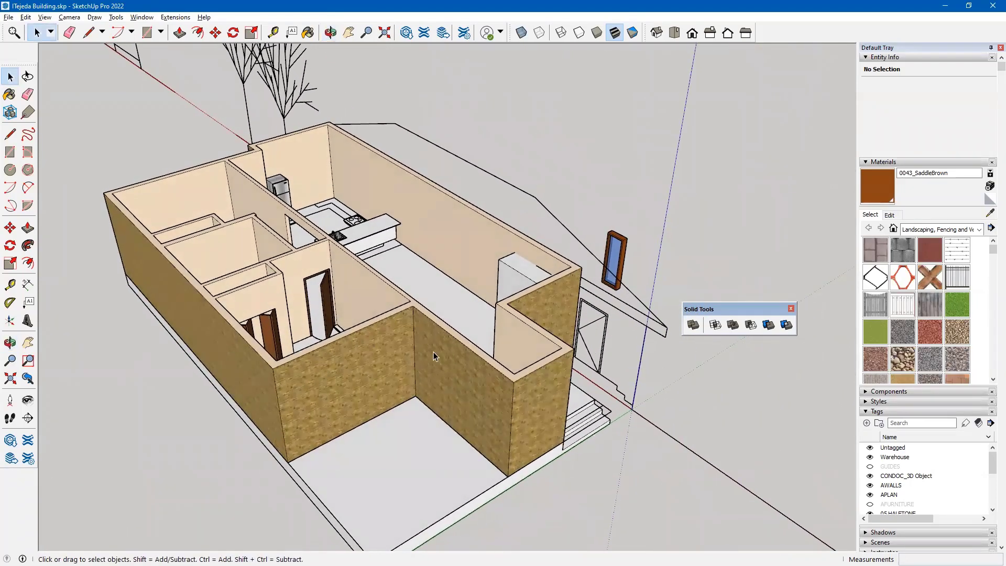
pyautogui.doubleClick(432, 338)
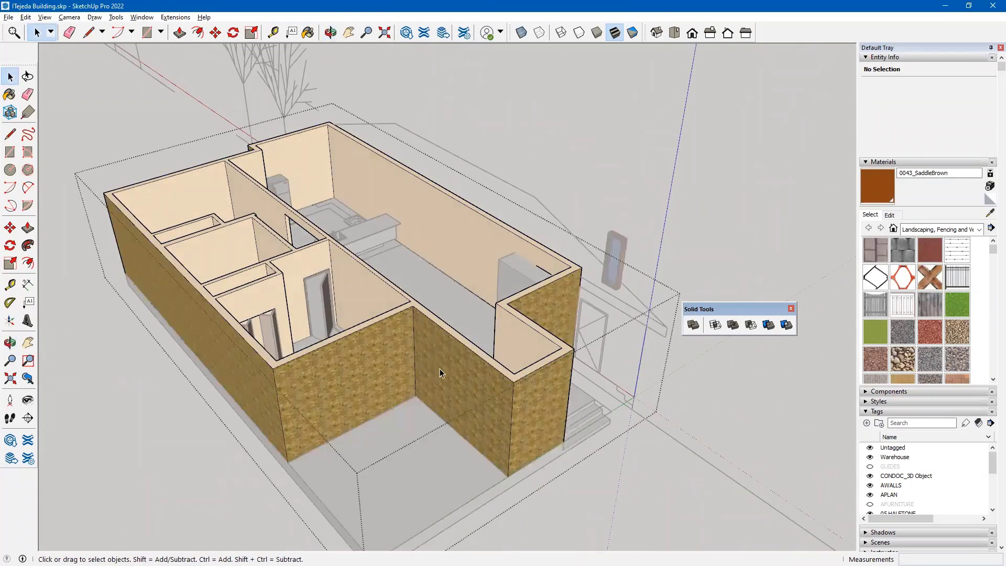
pyautogui.click(46, 18)
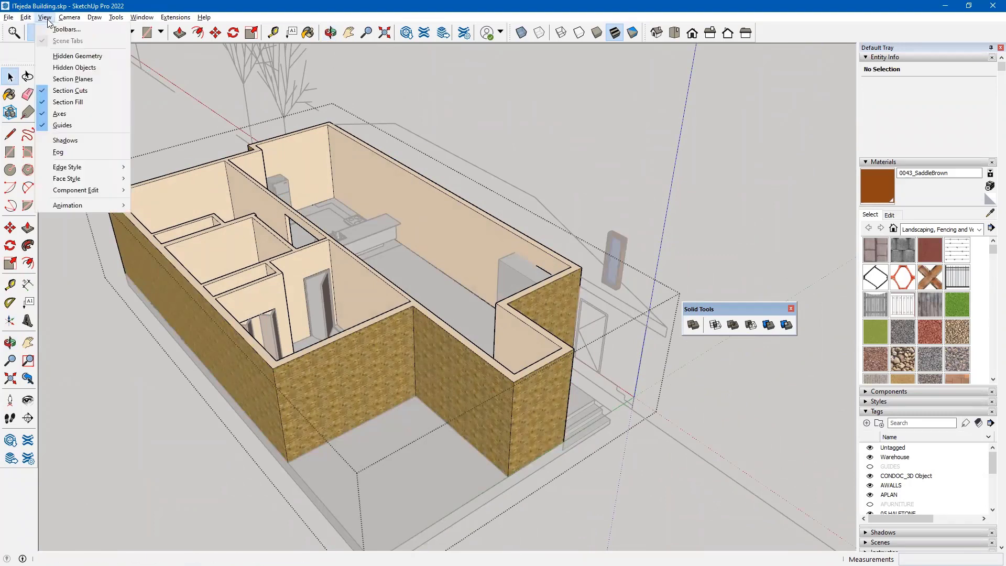
pyautogui.moveTo(76, 194)
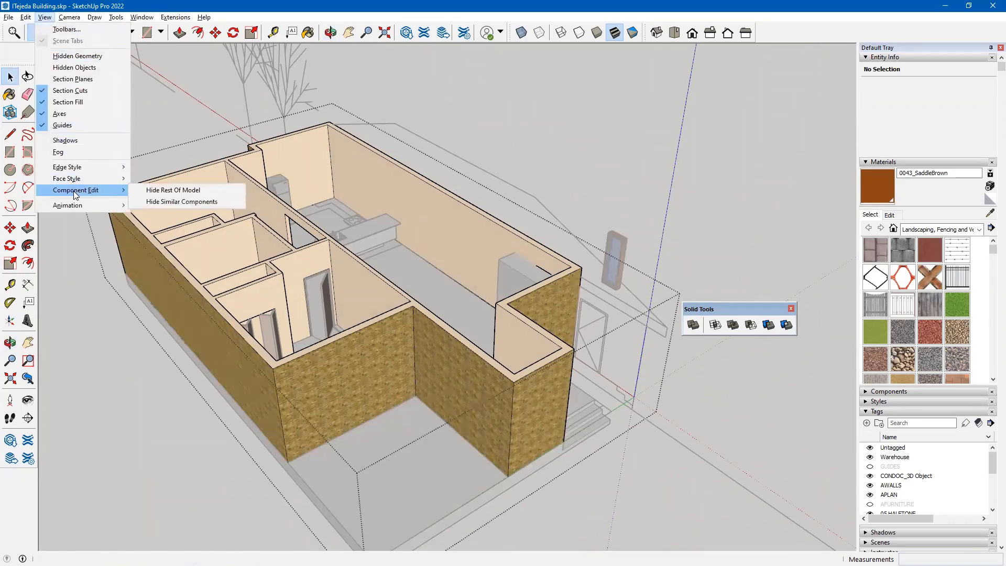
pyautogui.click(159, 190)
# Erase the leftover box and window outlines on the long brick wall, including the remaining edge along its underside.
pyautogui.moveTo(508, 359); pyautogui.dragTo(407, 228, button='middle')
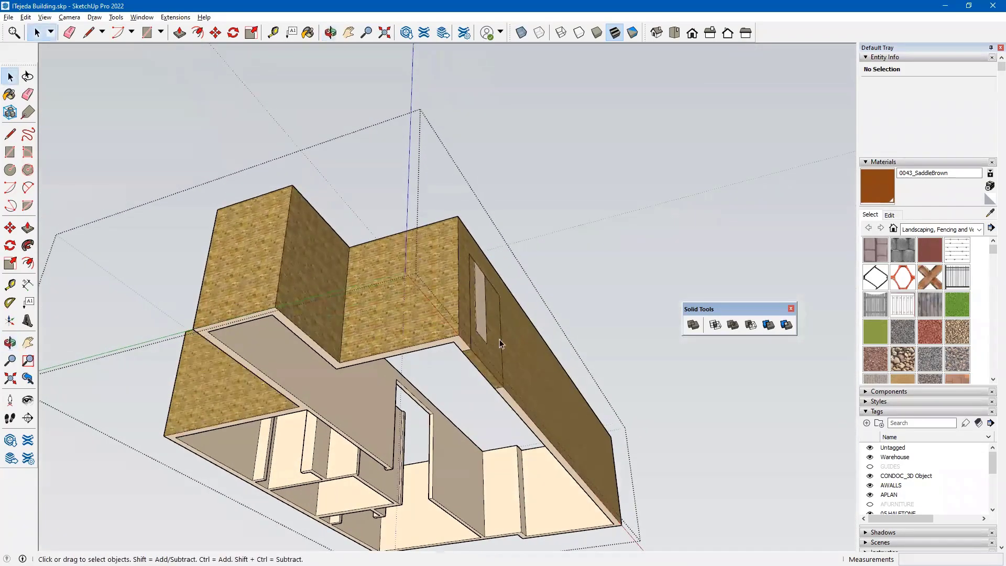
pyautogui.scroll(3, 495, 338)
pyautogui.scroll(2, 494, 342)
pyautogui.moveTo(510, 347)
pyautogui.mouseDown(button='middle')
pyautogui.moveTo(427, 299)
pyautogui.moveTo(393, 292)
pyautogui.moveTo(439, 292)
pyautogui.moveTo(418, 316)
pyautogui.moveTo(344, 490)
pyautogui.moveTo(401, 314)
pyautogui.moveTo(417, 341)
pyautogui.moveTo(404, 476)
pyautogui.moveTo(417, 401)
pyautogui.moveTo(456, 427)
pyautogui.moveTo(433, 445)
pyautogui.moveTo(378, 402)
pyautogui.mouseUp(button='middle')
pyautogui.scroll(3, 417, 401)
pyautogui.press('e')
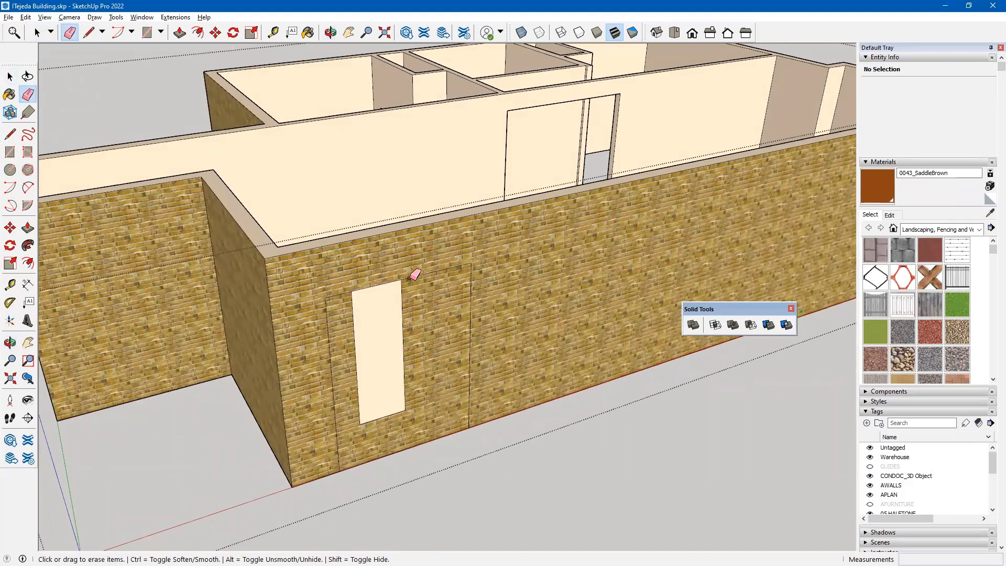
pyautogui.moveTo(410, 278)
pyautogui.mouseDown()
pyautogui.moveTo(402, 303)
pyautogui.moveTo(344, 293)
pyautogui.moveTo(330, 309)
pyautogui.mouseUp()
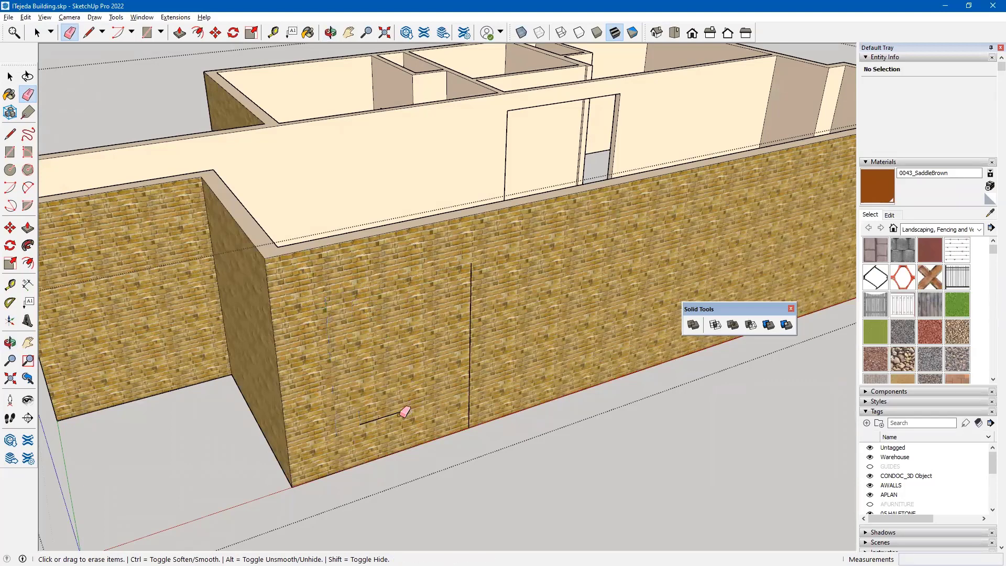
pyautogui.moveTo(400, 416); pyautogui.dragTo(439, 403)
pyautogui.moveTo(477, 374)
pyautogui.mouseDown()
pyautogui.moveTo(468, 376)
pyautogui.moveTo(509, 436)
pyautogui.mouseUp()
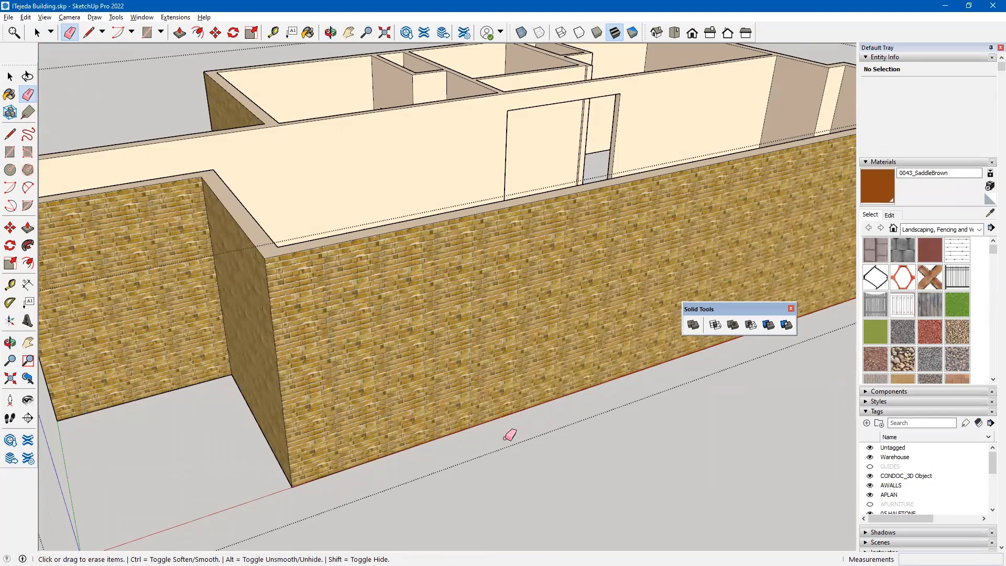
pyautogui.moveTo(502, 422)
pyautogui.mouseDown(button='middle')
pyautogui.moveTo(494, 456)
pyautogui.moveTo(508, 285)
pyautogui.moveTo(485, 408)
pyautogui.moveTo(467, 332)
pyautogui.moveTo(481, 209)
pyautogui.moveTo(351, 390)
pyautogui.mouseUp(button='middle')
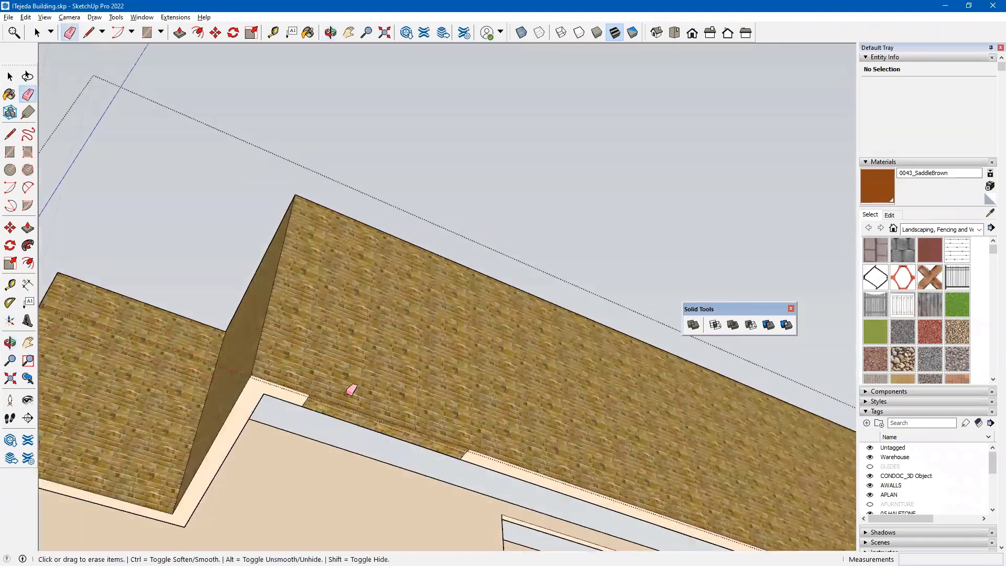
pyautogui.click(306, 400)
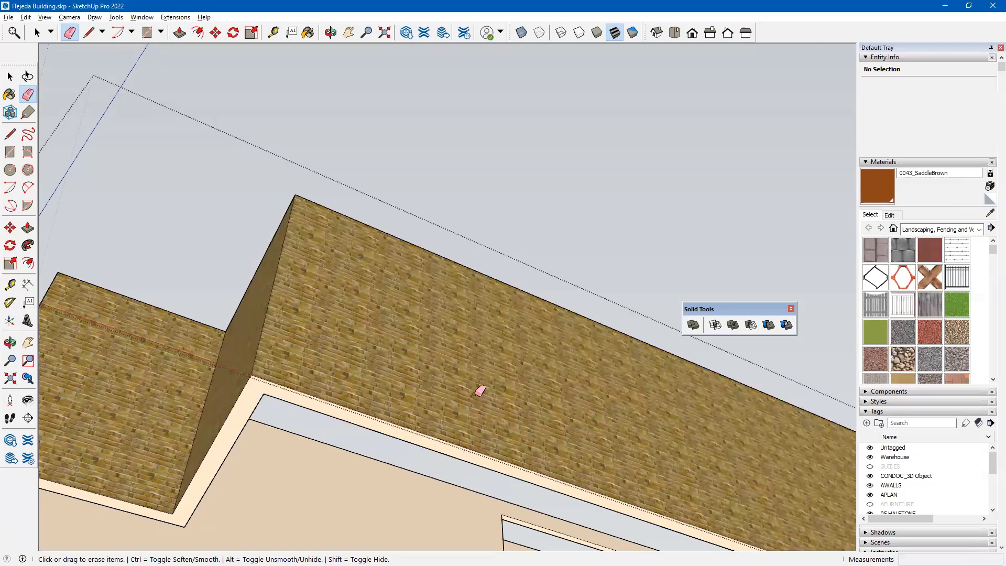
# Inspect the cleaned-up walls, close the wall group, check in Entity Info whether it is a solid, and clear the selection.
pyautogui.moveTo(478, 390); pyautogui.dragTo(502, 372, button='middle')
pyautogui.moveTo(407, 294)
pyautogui.mouseDown(button='middle')
pyautogui.moveTo(314, 150)
pyautogui.moveTo(332, 144)
pyautogui.moveTo(498, 289)
pyautogui.moveTo(574, 299)
pyautogui.moveTo(582, 262)
pyautogui.moveTo(566, 287)
pyautogui.moveTo(458, 344)
pyautogui.moveTo(291, 318)
pyautogui.moveTo(451, 512)
pyautogui.moveTo(449, 225)
pyautogui.mouseUp(button='middle')
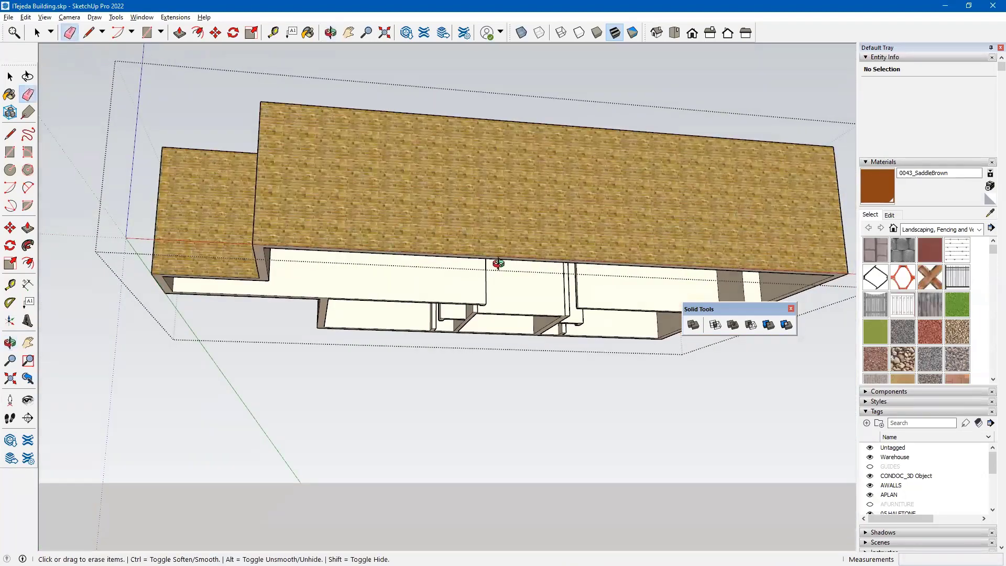
pyautogui.moveTo(498, 262)
pyautogui.mouseDown(button='middle')
pyautogui.moveTo(560, 451)
pyautogui.moveTo(442, 202)
pyautogui.moveTo(526, 516)
pyautogui.moveTo(582, 395)
pyautogui.moveTo(590, 402)
pyautogui.mouseUp(button='middle')
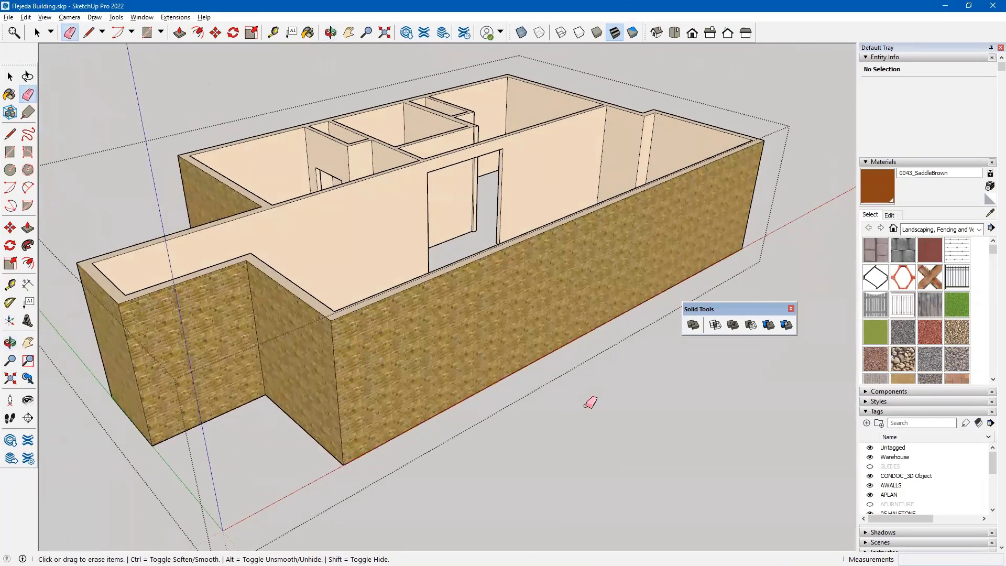
pyautogui.press('space')
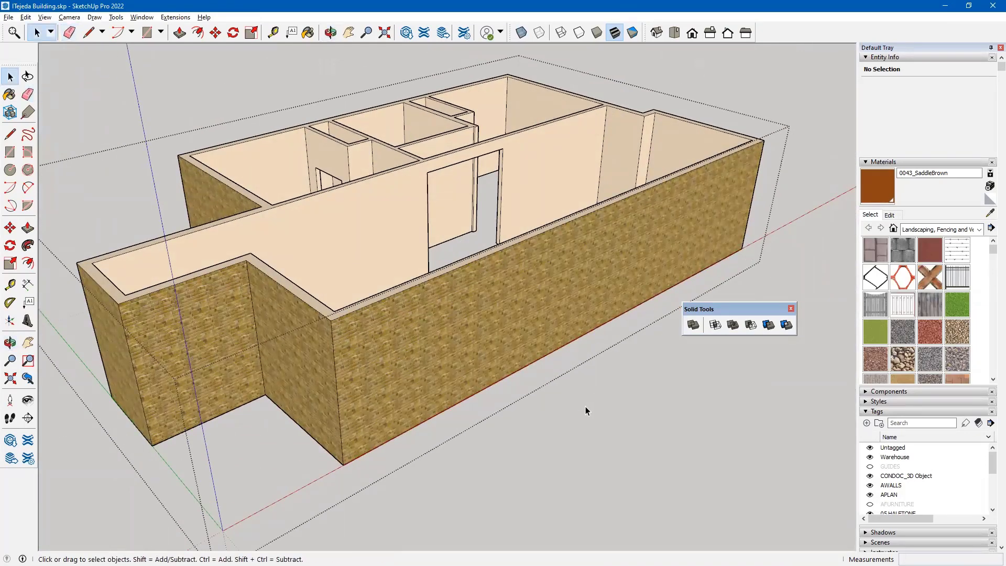
pyautogui.press('Escape')
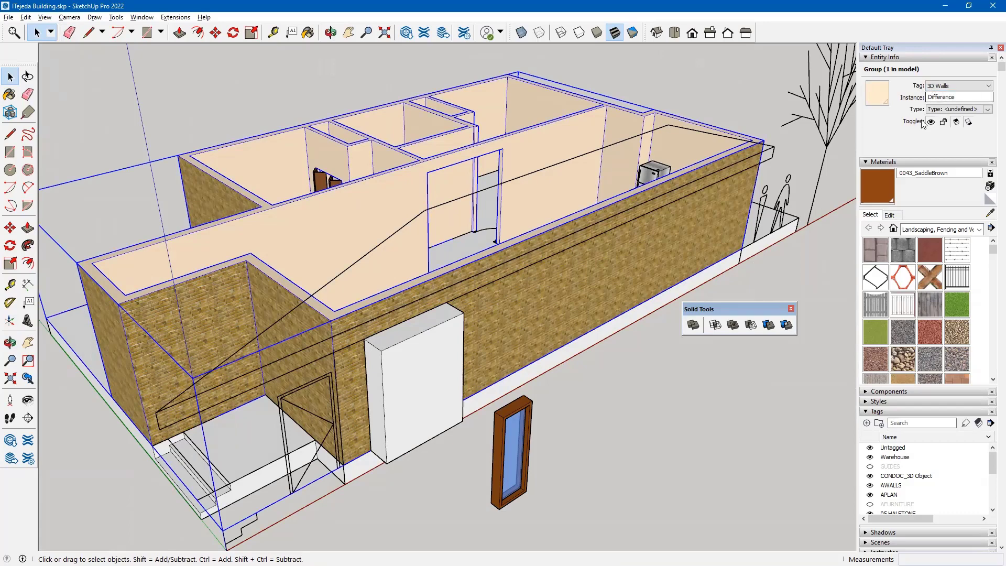
pyautogui.click(634, 394)
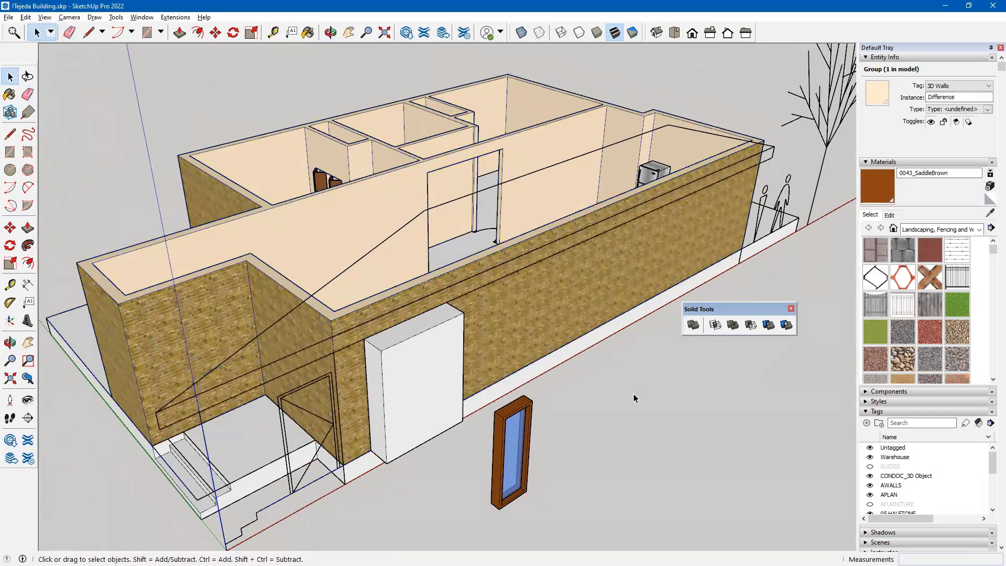
# Reopen the wall group, select all of its connected geometry to inspect the walls for stray elements, and clear the selection.
pyautogui.doubleClick(210, 279)
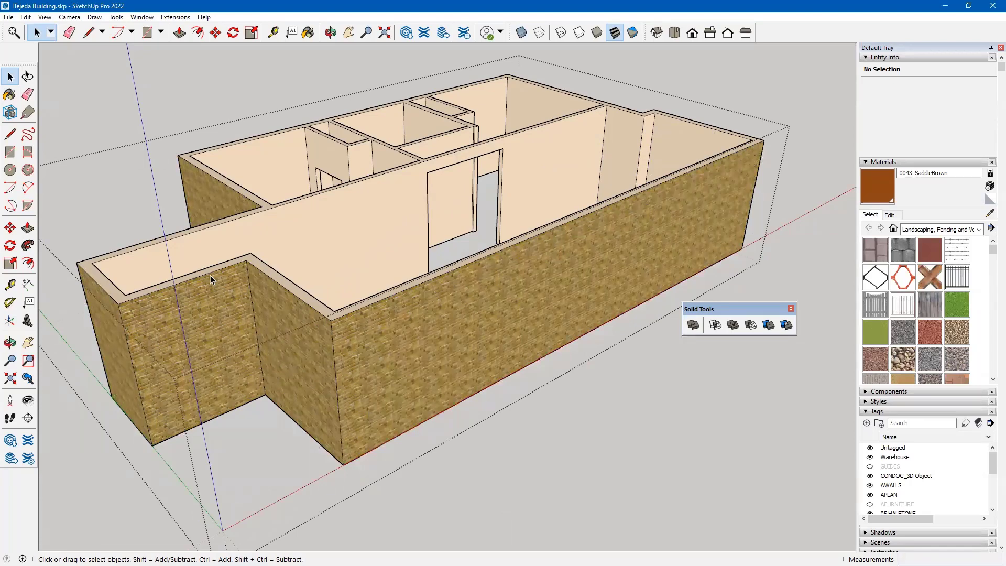
pyautogui.tripleClick(211, 279)
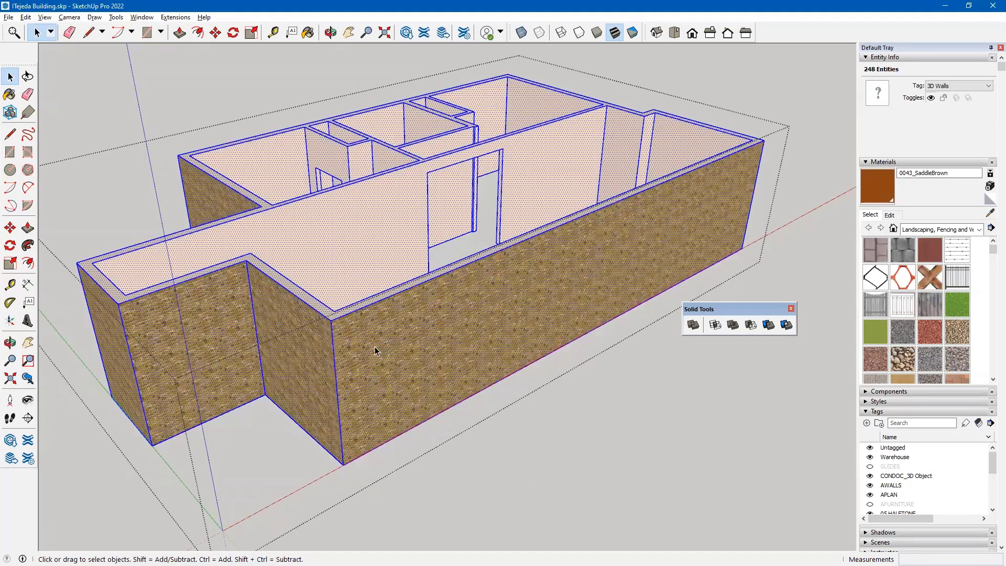
pyautogui.moveTo(355, 367); pyautogui.dragTo(490, 373, button='middle')
pyautogui.moveTo(420, 287); pyautogui.dragTo(424, 474, button='middle')
pyautogui.press('space')
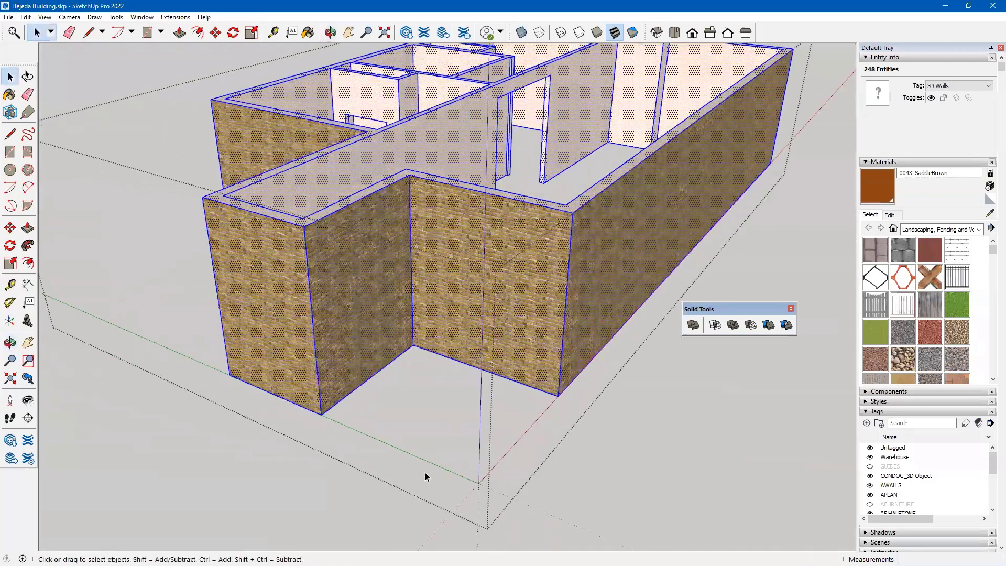
pyautogui.moveTo(458, 316); pyautogui.dragTo(225, 231, button='middle')
pyautogui.click(225, 231)
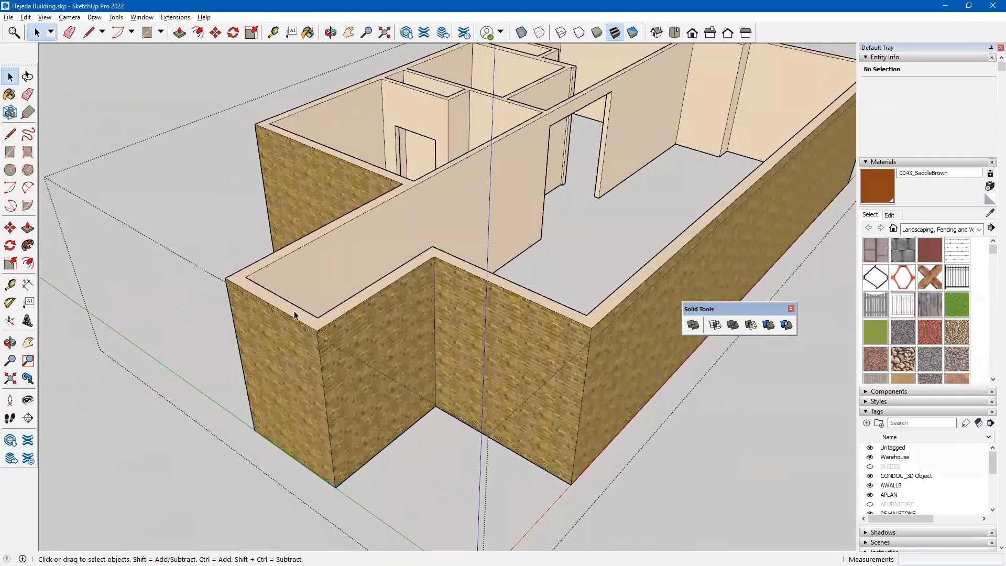
pyautogui.moveTo(339, 274); pyautogui.dragTo(209, 362, button='middle')
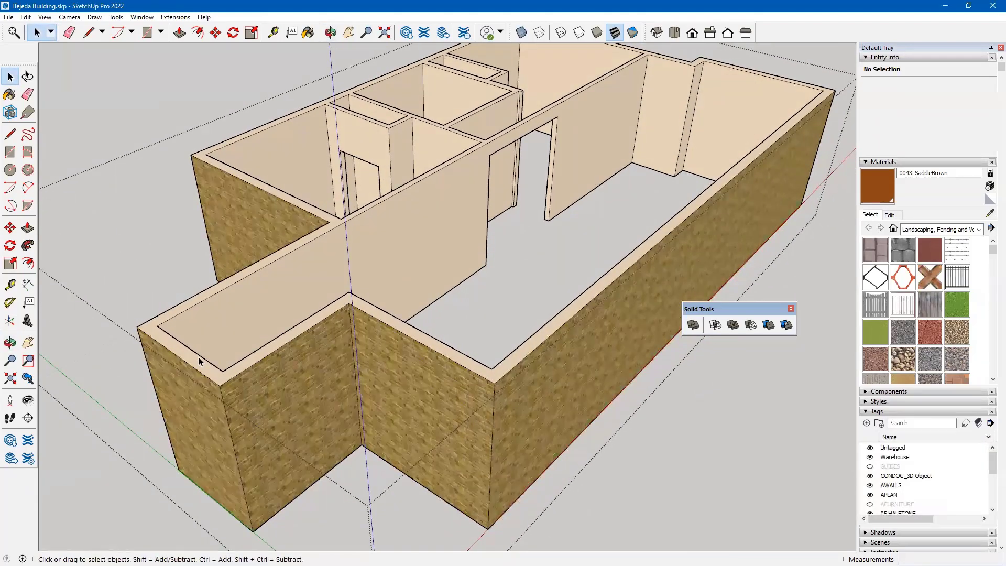
# Undo the last change and redraw the missing 5' inner top edge at the narrow end of the walls.
pyautogui.click(208, 363)
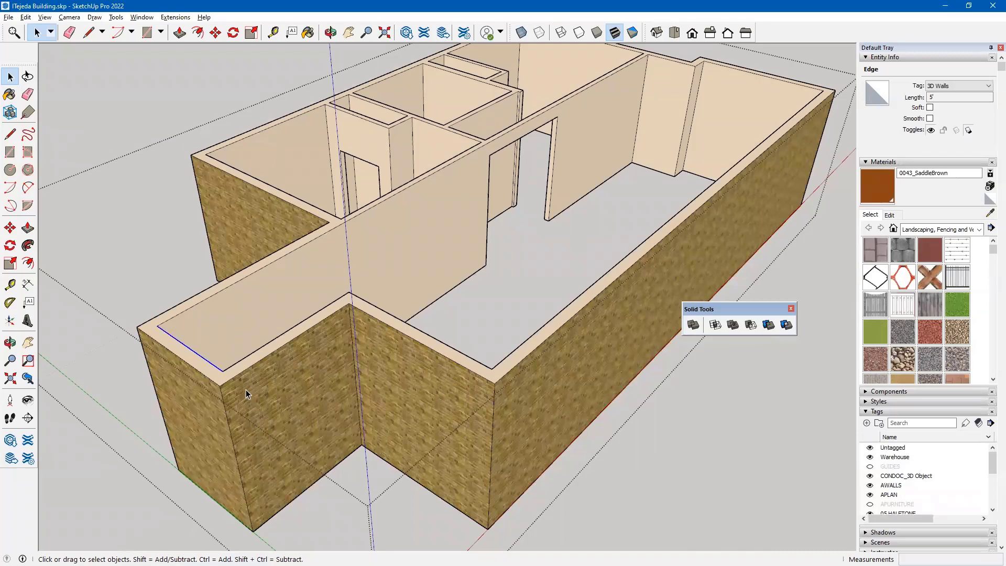
pyautogui.hotkey('ctrl', 'z')
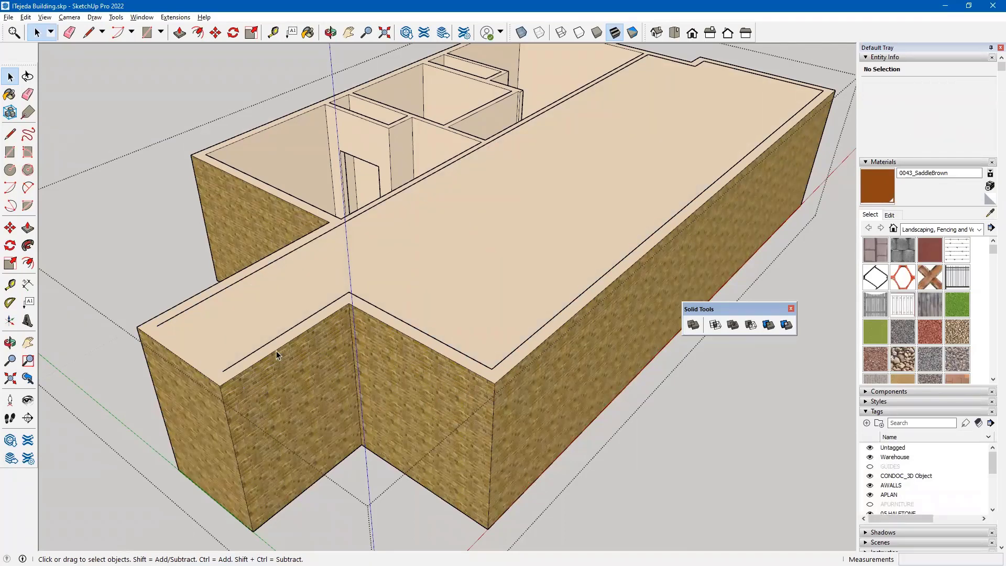
pyautogui.press('l')
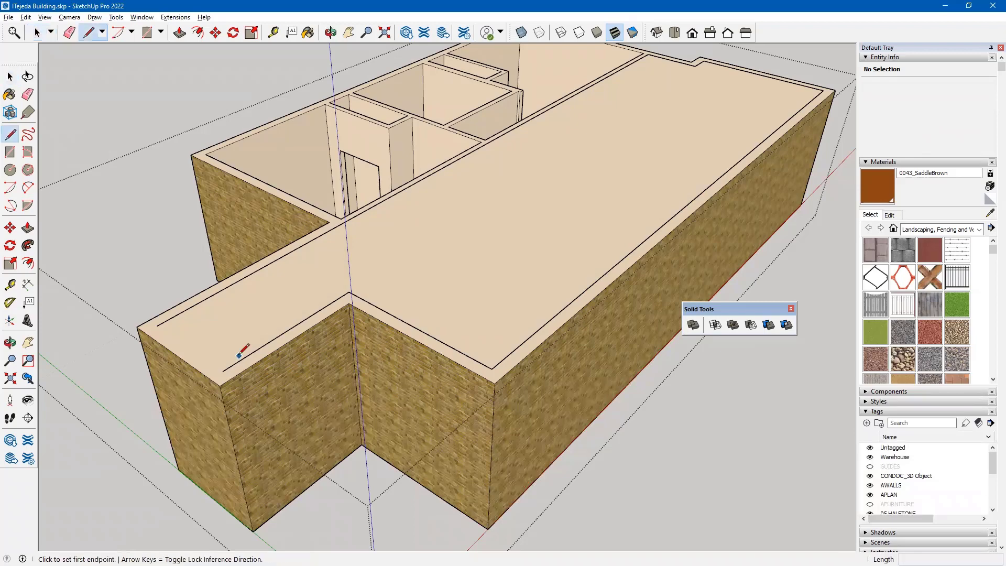
pyautogui.click(156, 326)
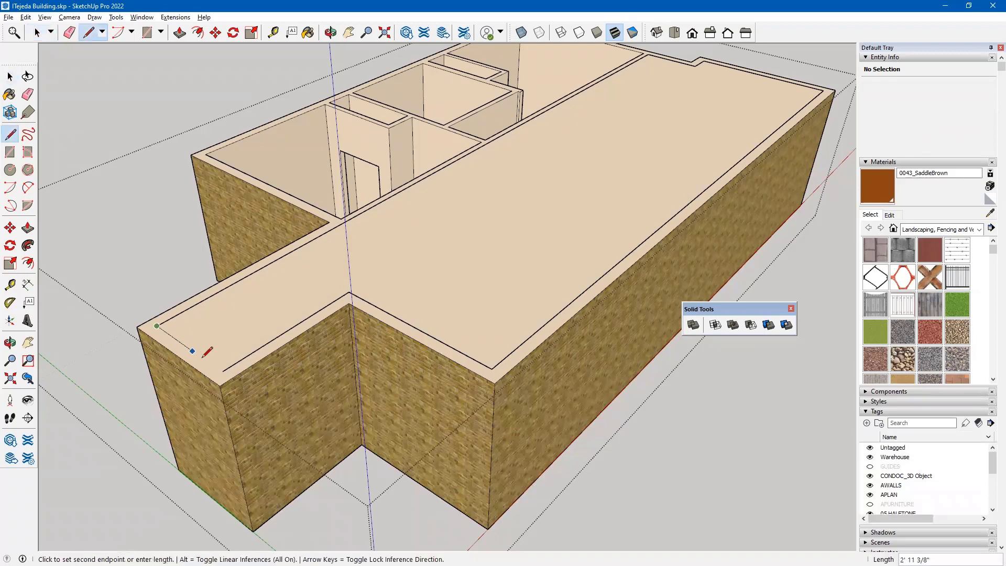
pyautogui.click(222, 371)
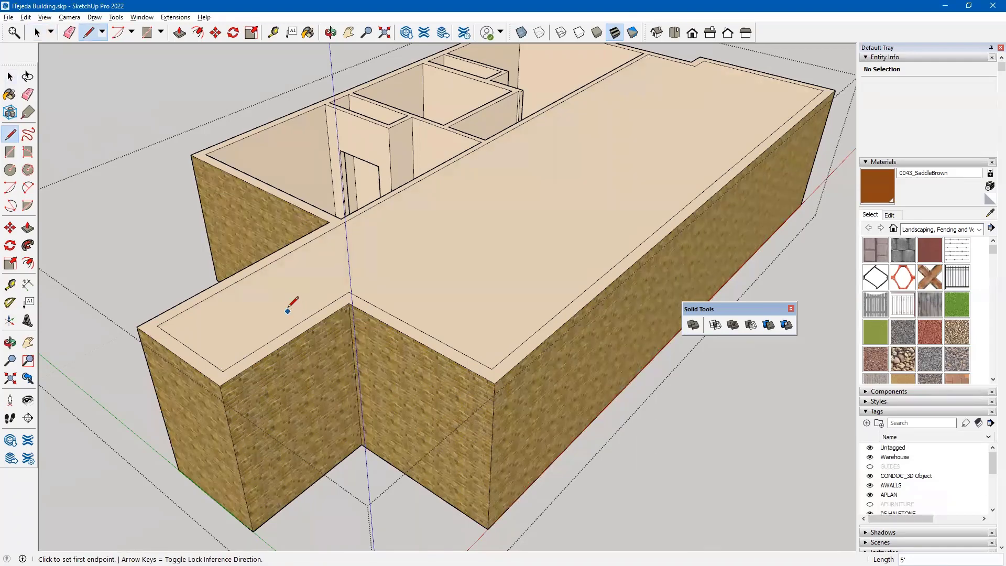
# Delete the face spanning the large room between the wall tops.
pyautogui.press('space')
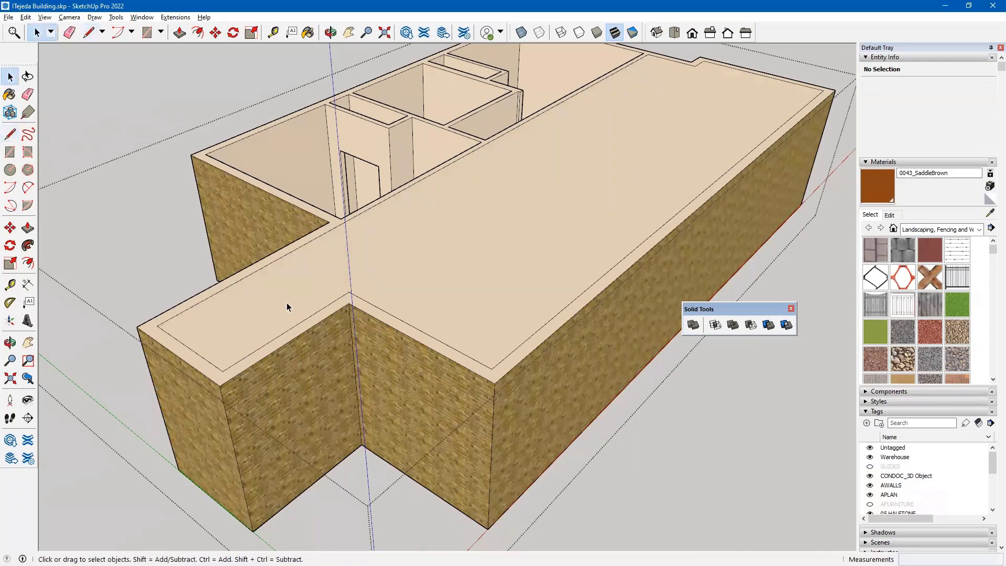
pyautogui.click(287, 303)
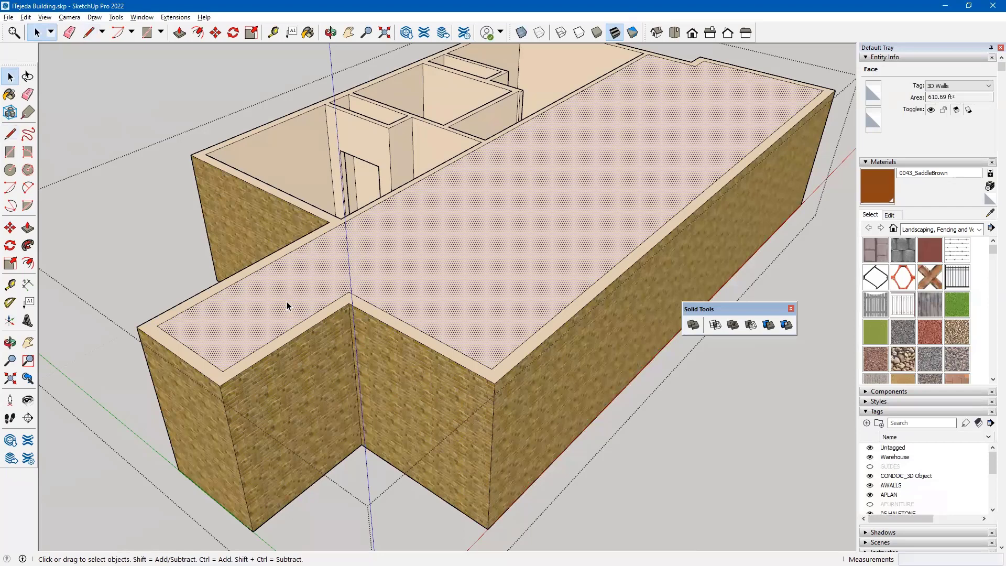
pyautogui.press('Delete')
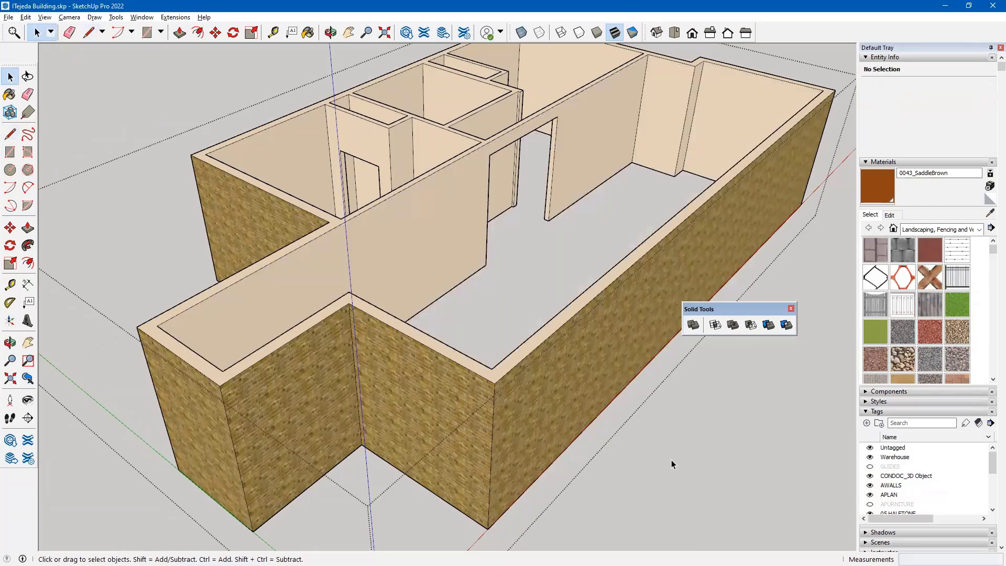
# Close the wall group, check in Entity Info whether it is a solid, and reopen it for editing.
pyautogui.click(401, 333)
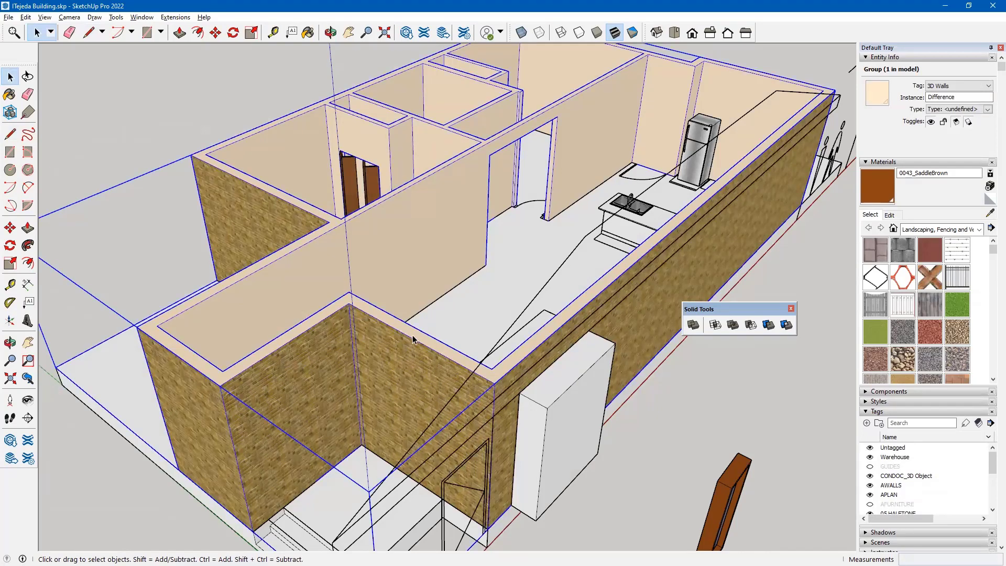
pyautogui.moveTo(423, 336); pyautogui.dragTo(307, 318, button='middle')
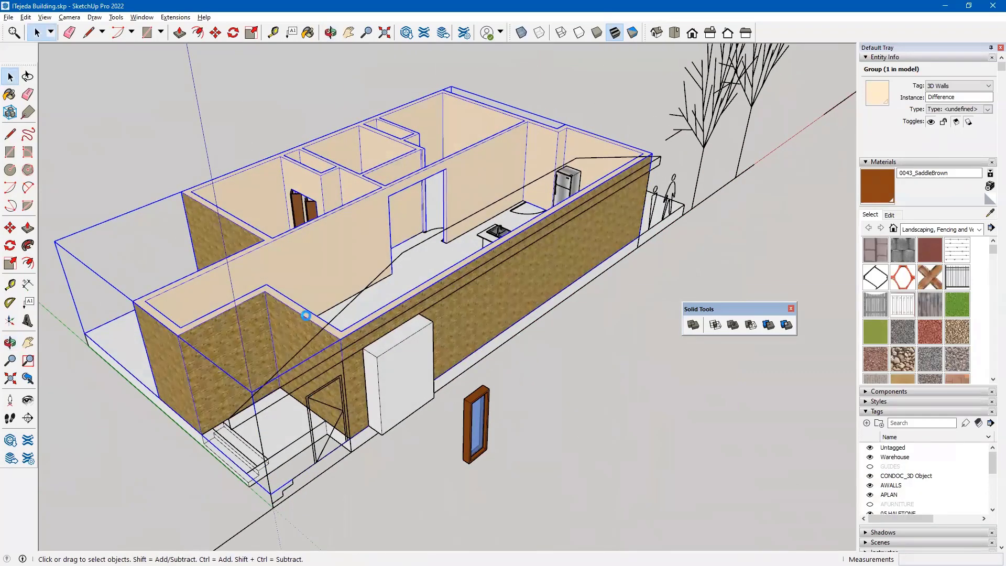
pyautogui.doubleClick(307, 319)
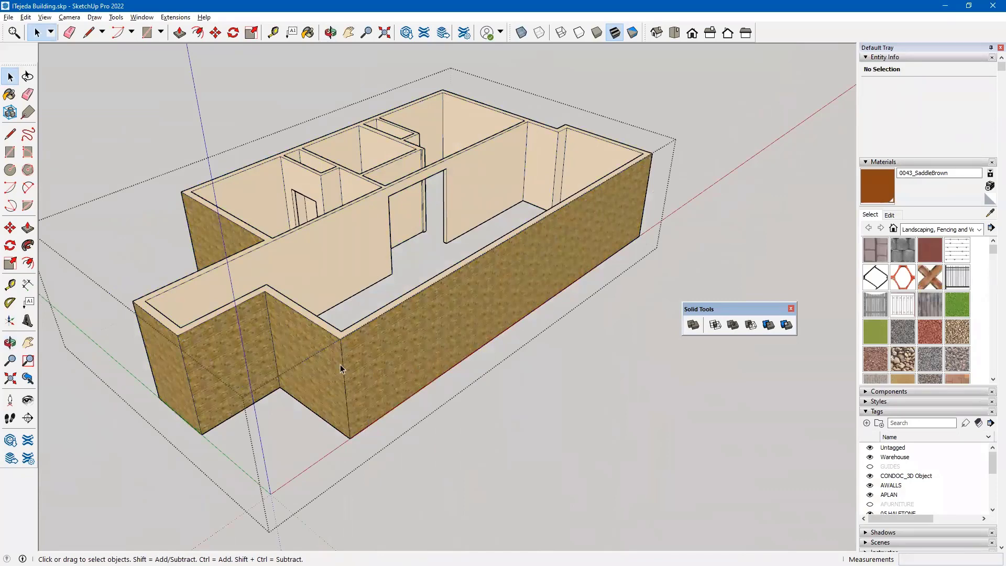
# Draw a rectangle over the top of the short recessed wall, from its inner corner to the long wall's outer corner.
pyautogui.scroll(4, 344, 339)
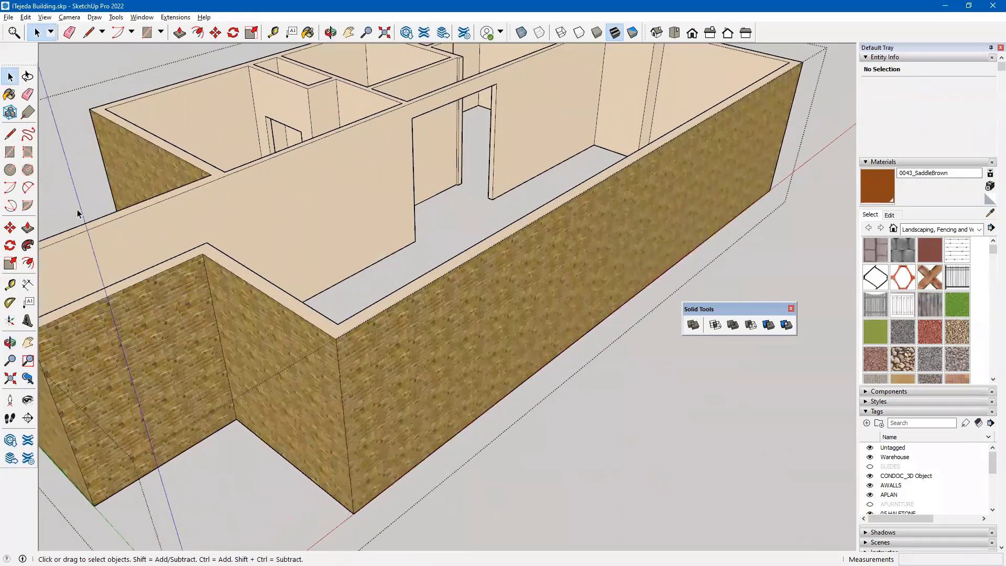
pyautogui.click(10, 153)
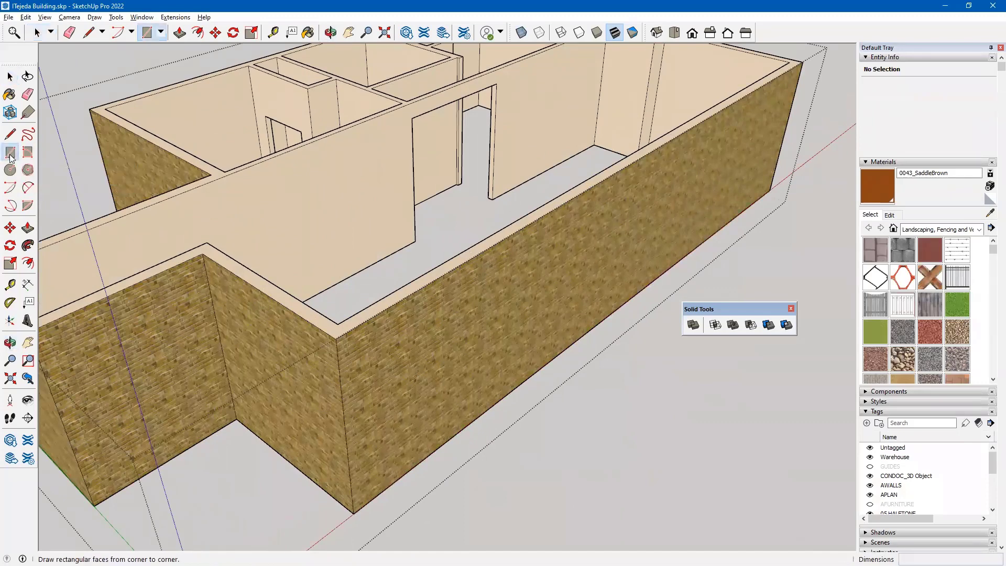
pyautogui.click(206, 242)
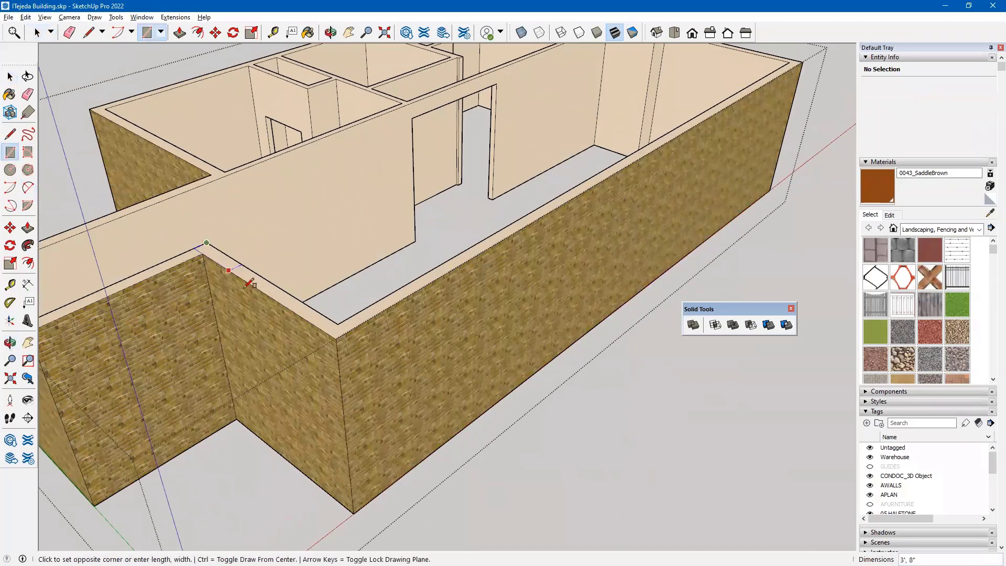
pyautogui.click(339, 336)
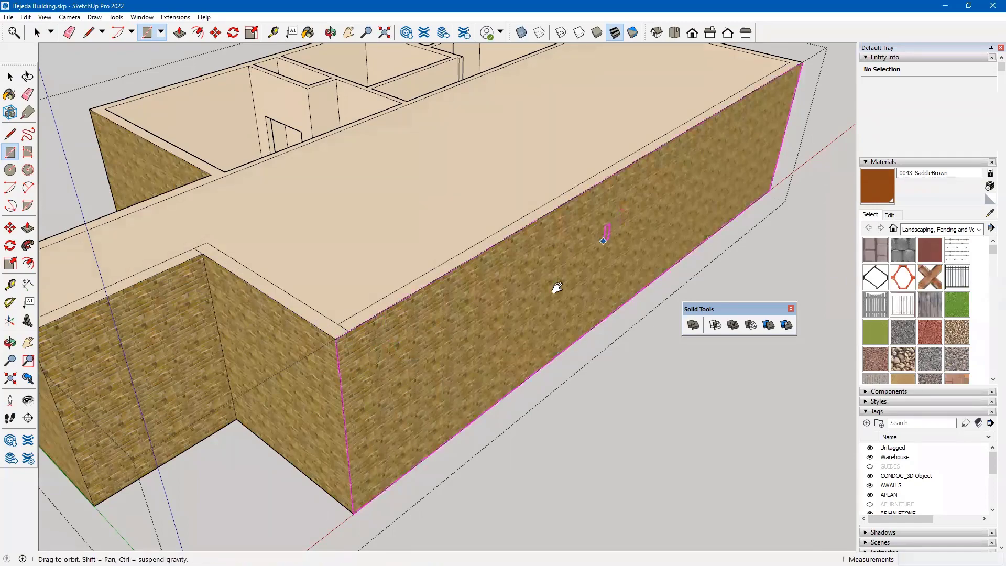
# Draw a rectangle across the top of the short wall at the far end of the long brick wall.
pyautogui.moveTo(555, 287); pyautogui.dragTo(283, 280, button='middle')
pyautogui.scroll(2, 375, 178)
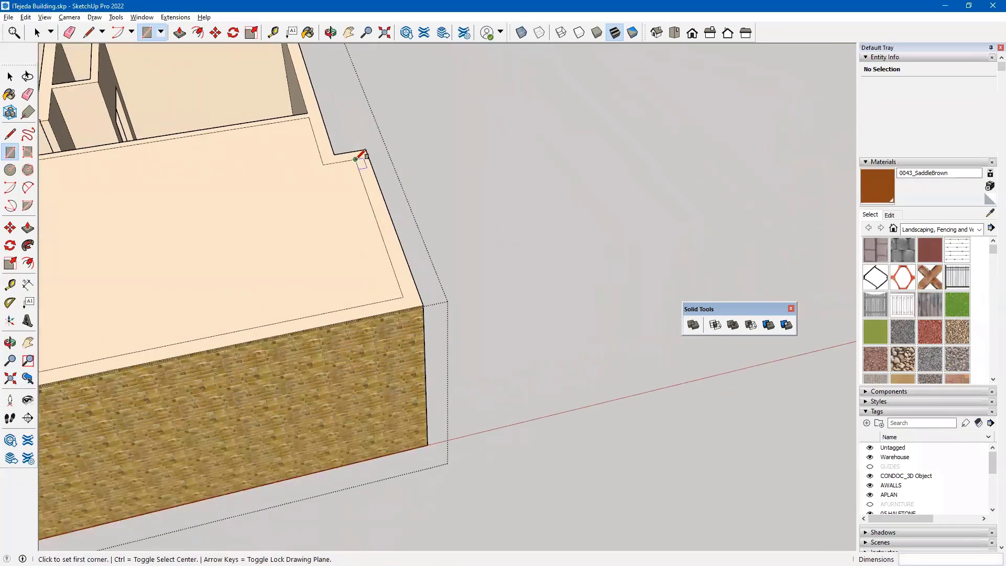
pyautogui.click(355, 159)
pyautogui.click(433, 300)
pyautogui.moveTo(385, 313); pyautogui.dragTo(496, 321, button='middle')
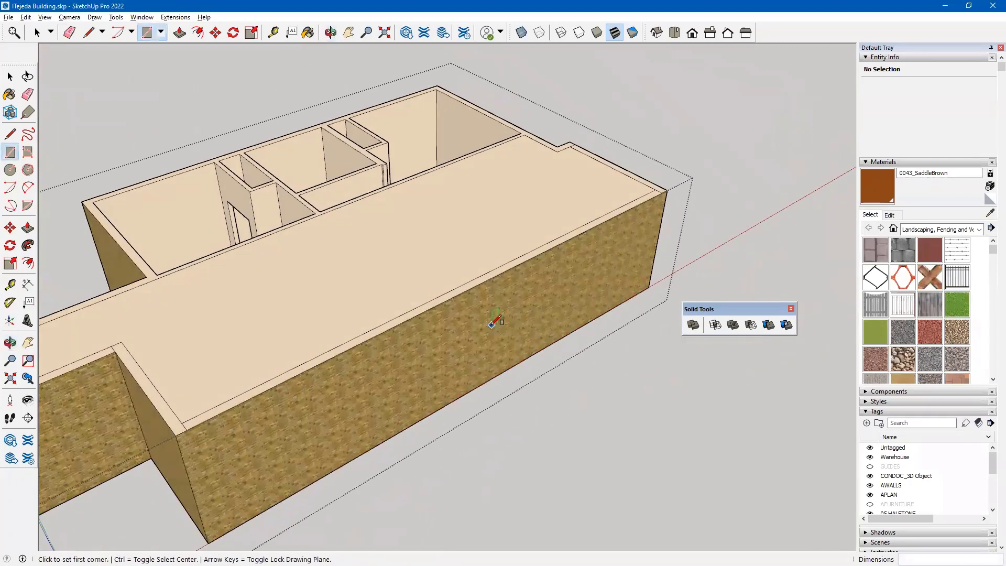
# Remove the face covering the large room so only the wall tops remain.
pyautogui.press('space')
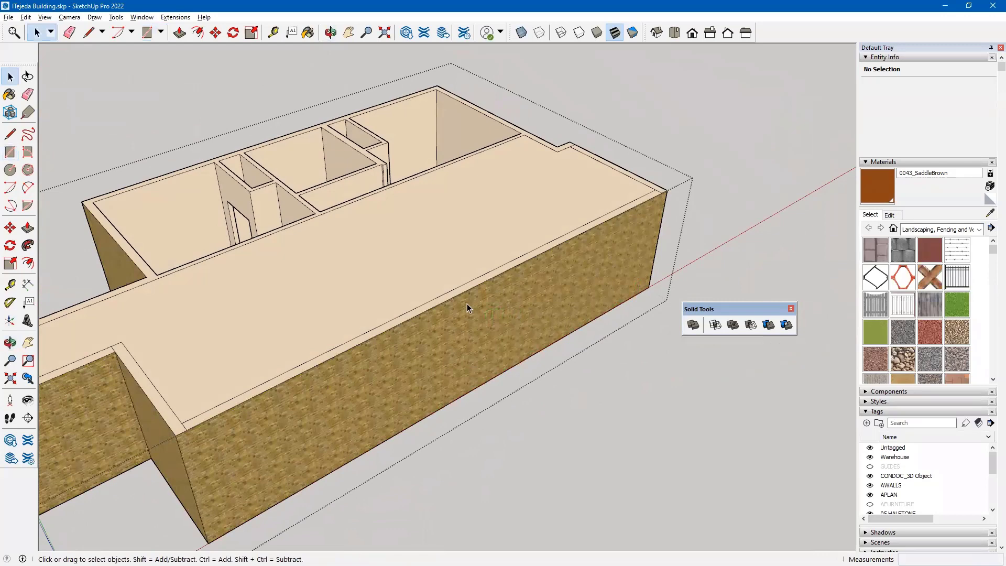
pyautogui.click(448, 245)
pyautogui.press('Delete')
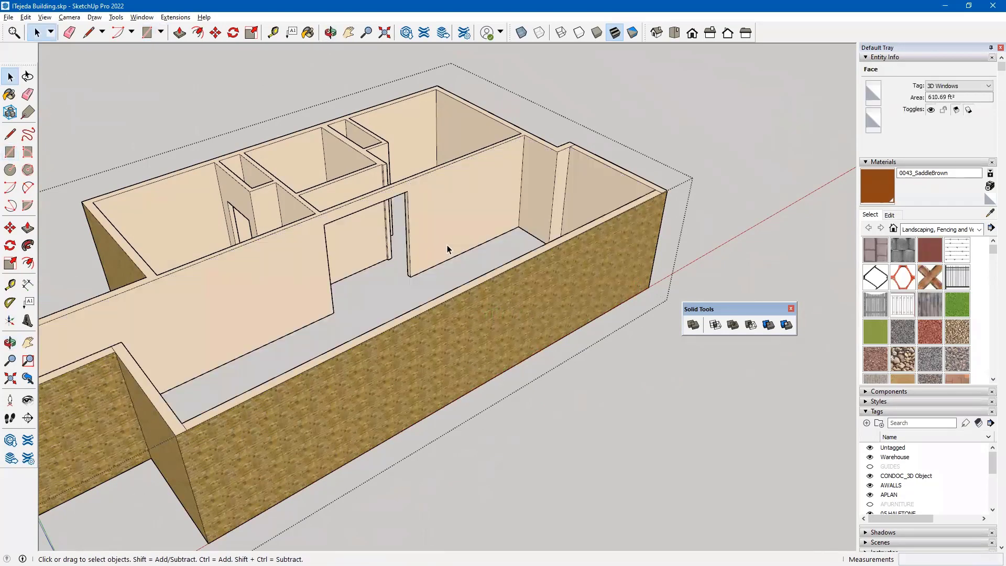
# Push/Pull the long brick wall's top face and set it level with the adjoining wall's top corner.
pyautogui.press('p')
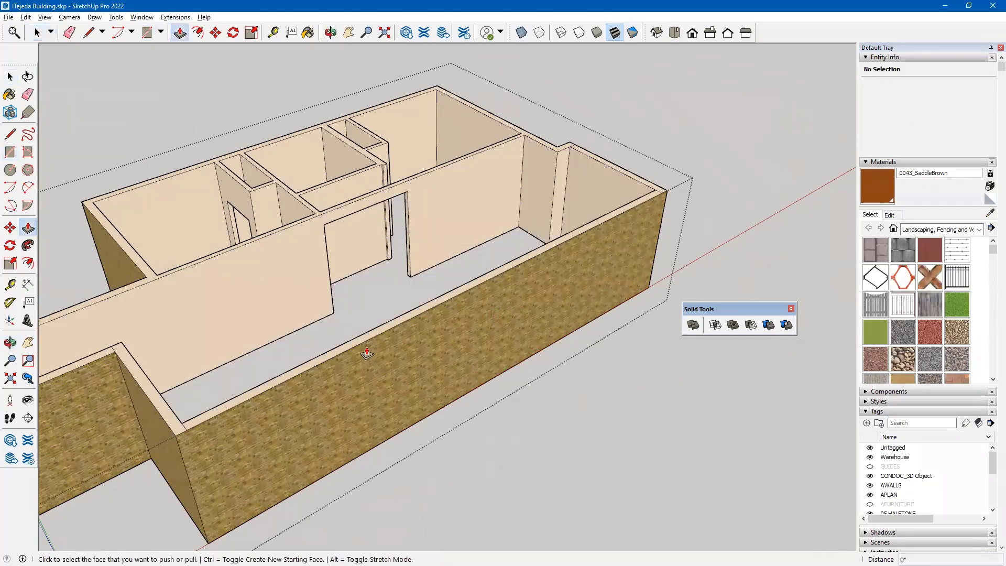
pyautogui.click(360, 352)
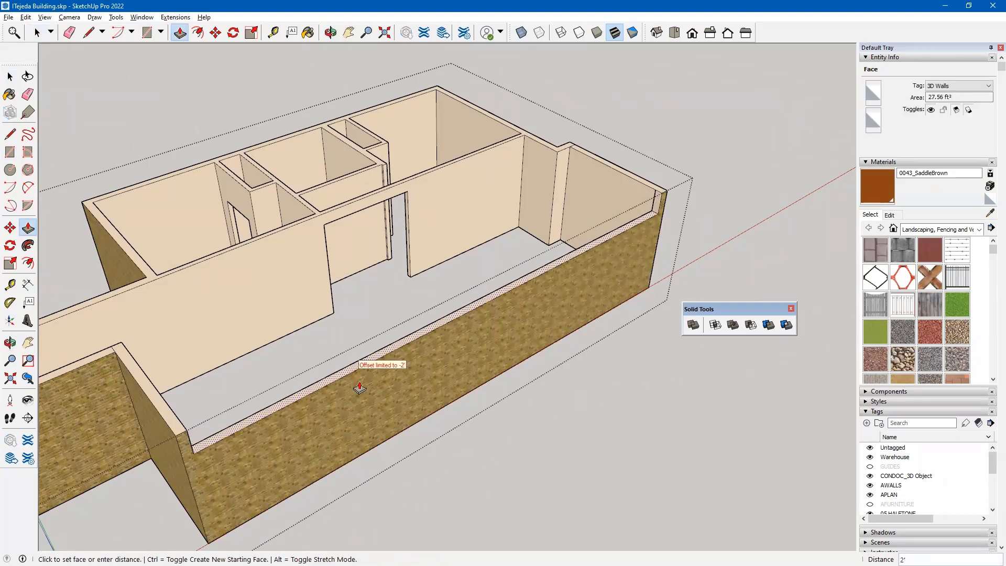
pyautogui.moveTo(355, 386); pyautogui.dragTo(550, 382, button='middle')
pyautogui.keyDown('shift'); pyautogui.moveTo(411, 375); pyautogui.dragTo(640, 275, button='middle'); pyautogui.keyUp('shift')
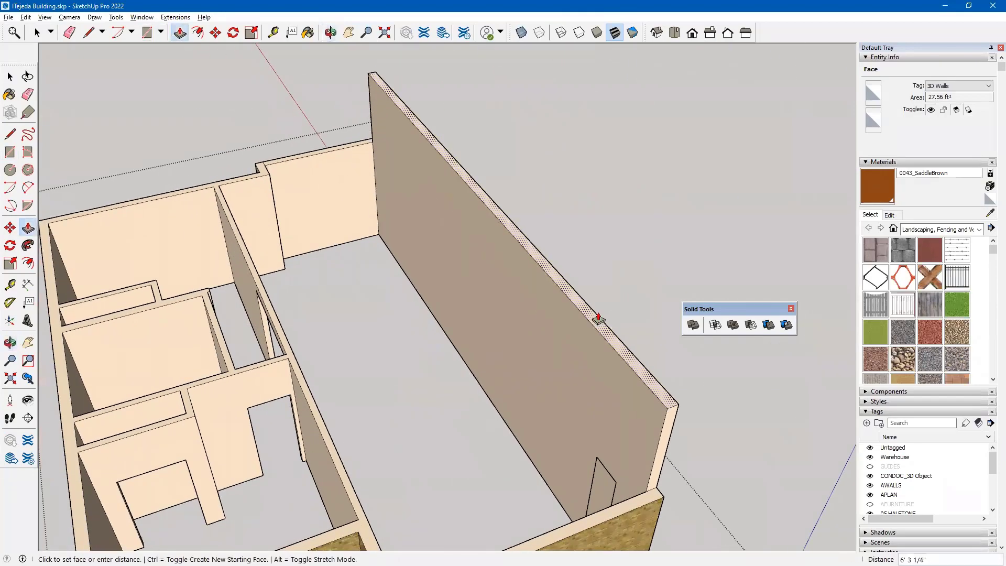
pyautogui.keyDown('shift'); pyautogui.moveTo(530, 320); pyautogui.dragTo(629, 295, button='middle'); pyautogui.keyUp('shift')
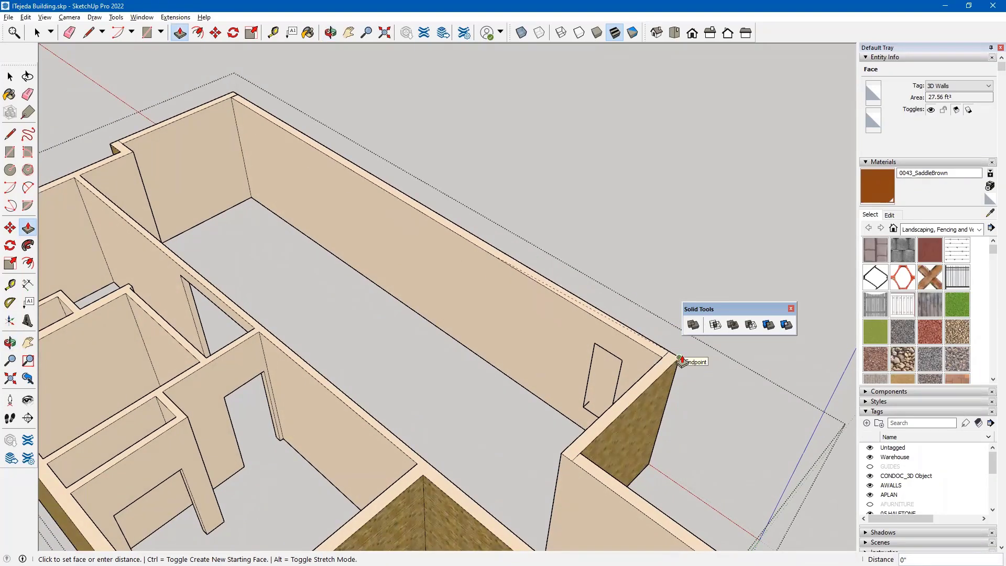
pyautogui.click(683, 359)
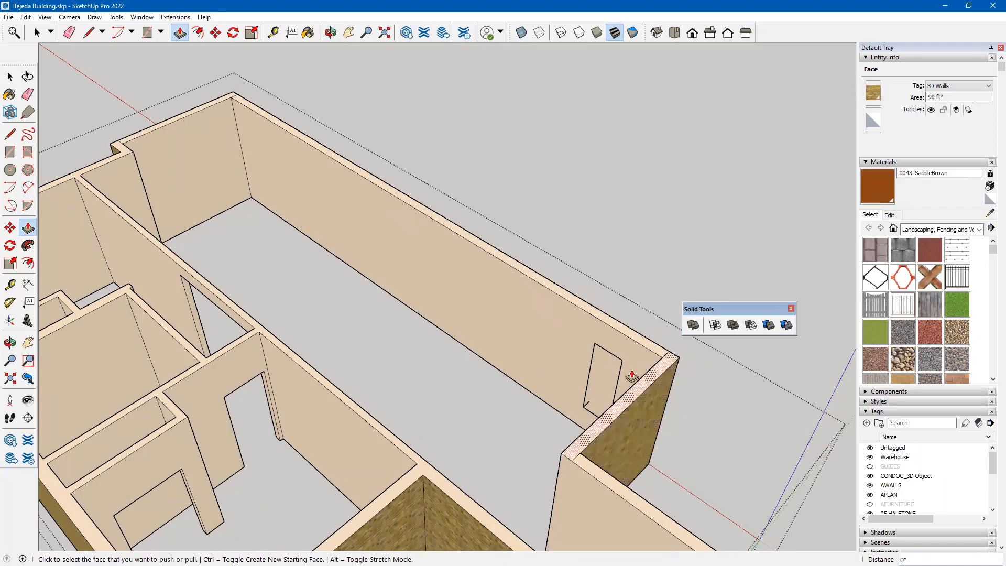
# Erase the leftover rectangular outline on the inner face of the long wall near the corner.
pyautogui.press('space')
pyautogui.press('e')
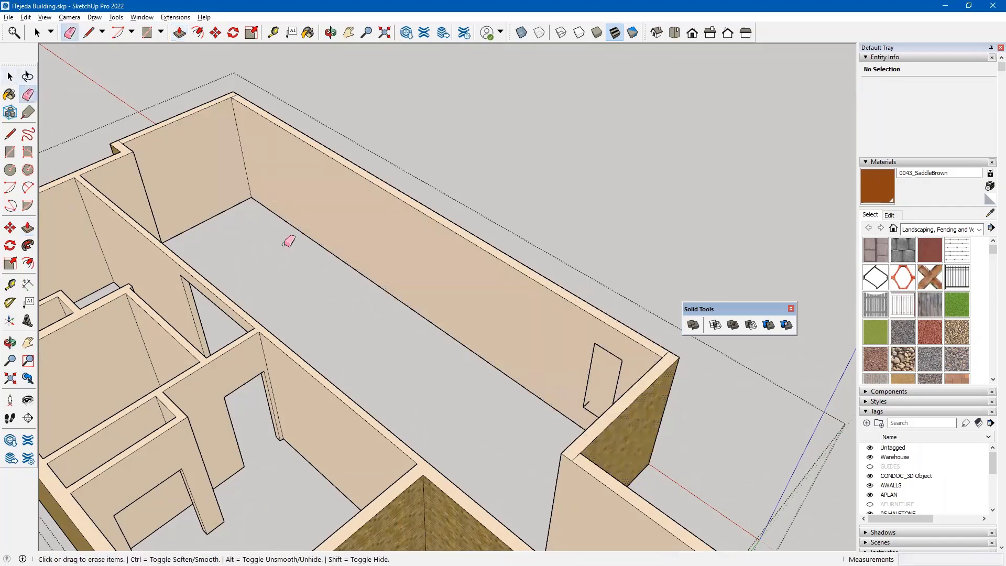
pyautogui.moveTo(598, 341)
pyautogui.mouseDown()
pyautogui.moveTo(621, 364)
pyautogui.moveTo(588, 381)
pyautogui.moveTo(591, 415)
pyautogui.mouseUp()
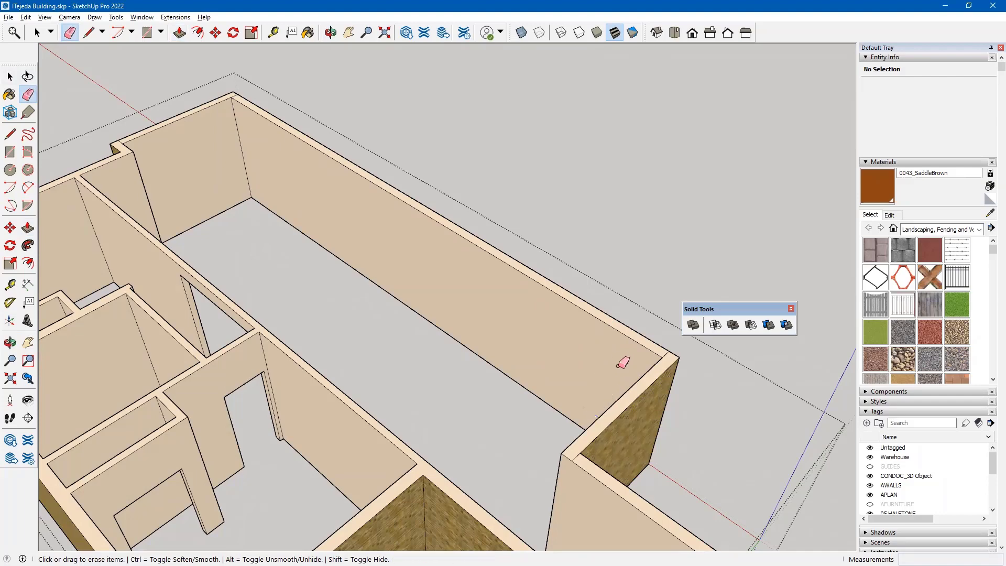
# Using X-ray view, erase the two short stray edges inside the long wall and restore the opaque display.
pyautogui.moveTo(544, 338)
pyautogui.keyDown('shift'); pyautogui.mouseDown(button='middle')
pyautogui.moveTo(490, 353)
pyautogui.moveTo(669, 344)
pyautogui.moveTo(546, 61)
pyautogui.mouseUp(button='middle'); pyautogui.keyUp('shift')
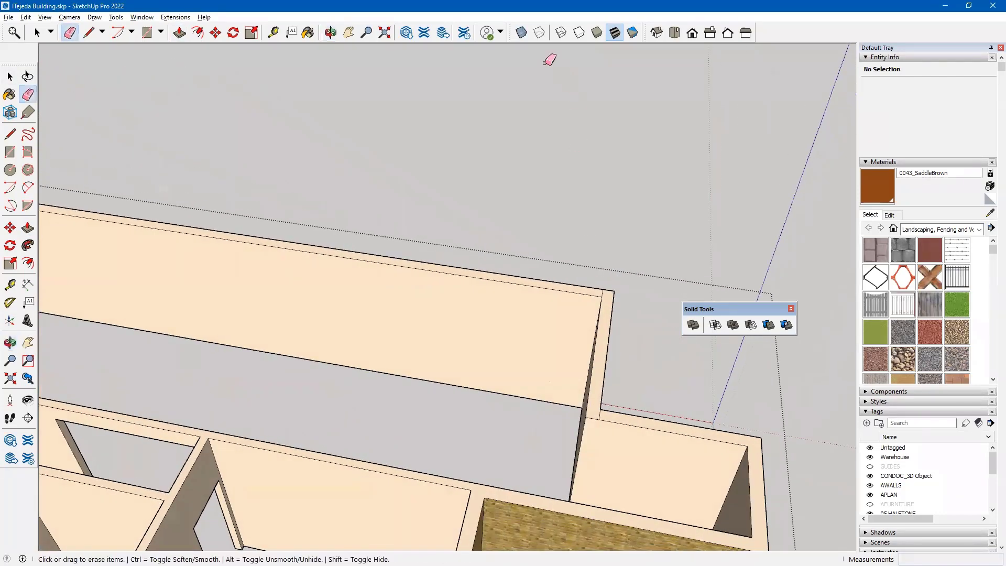
pyautogui.click(522, 33)
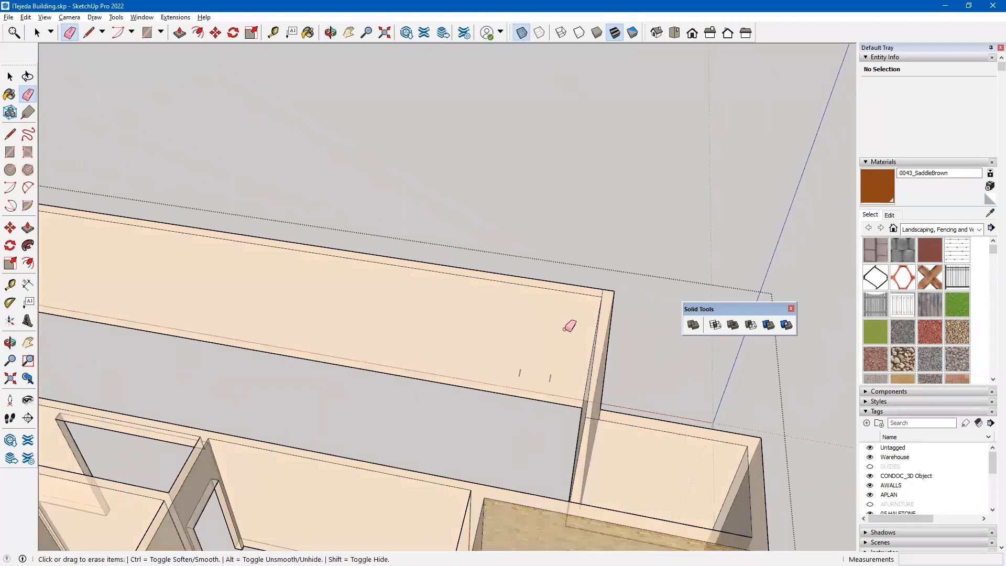
pyautogui.click(550, 380)
pyautogui.click(520, 373)
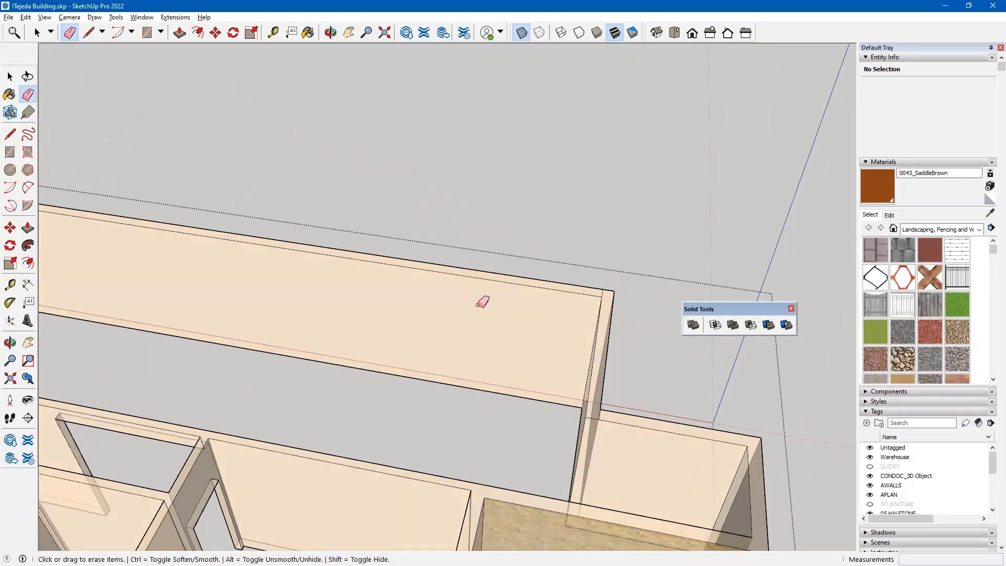
pyautogui.click(10, 77)
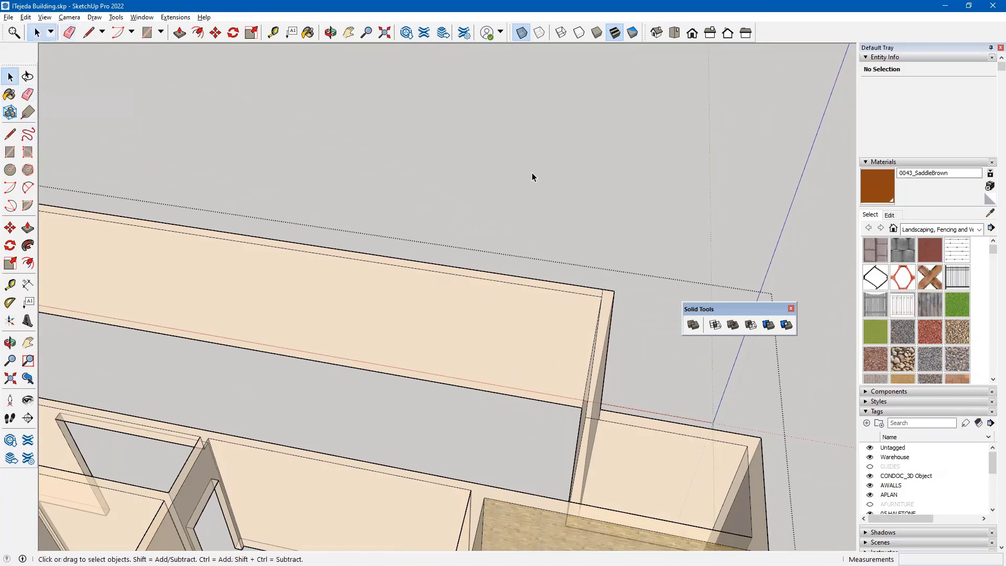
pyautogui.click(521, 33)
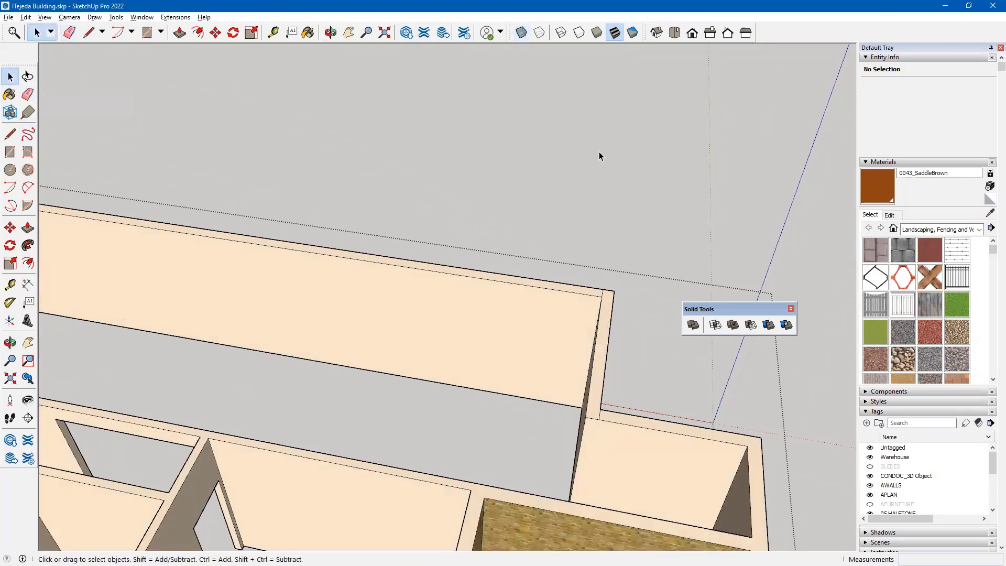
# Close the wall group and select it to check its solid status in Entity Info.
pyautogui.click(604, 212)
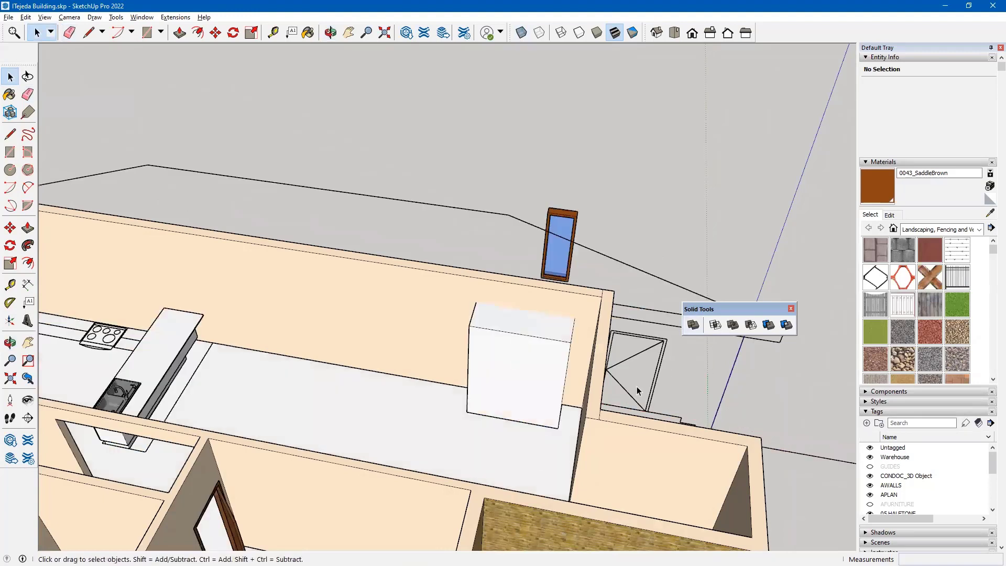
pyautogui.click(593, 397)
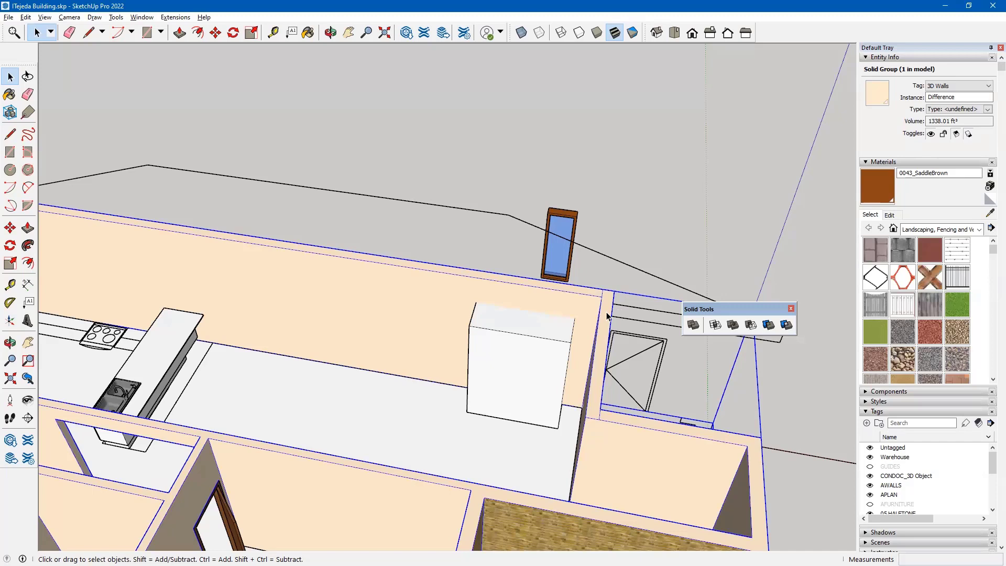
# Inside the wall group, erase the short stray edges crossing the wall top at both corners of the long wall.
pyautogui.doubleClick(395, 263)
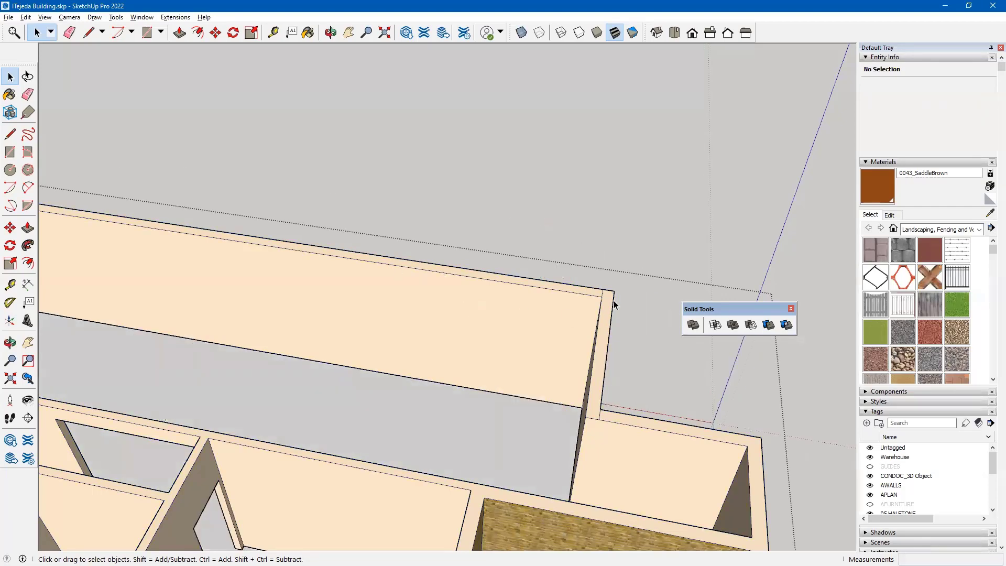
pyautogui.scroll(5, 608, 296)
pyautogui.press('e')
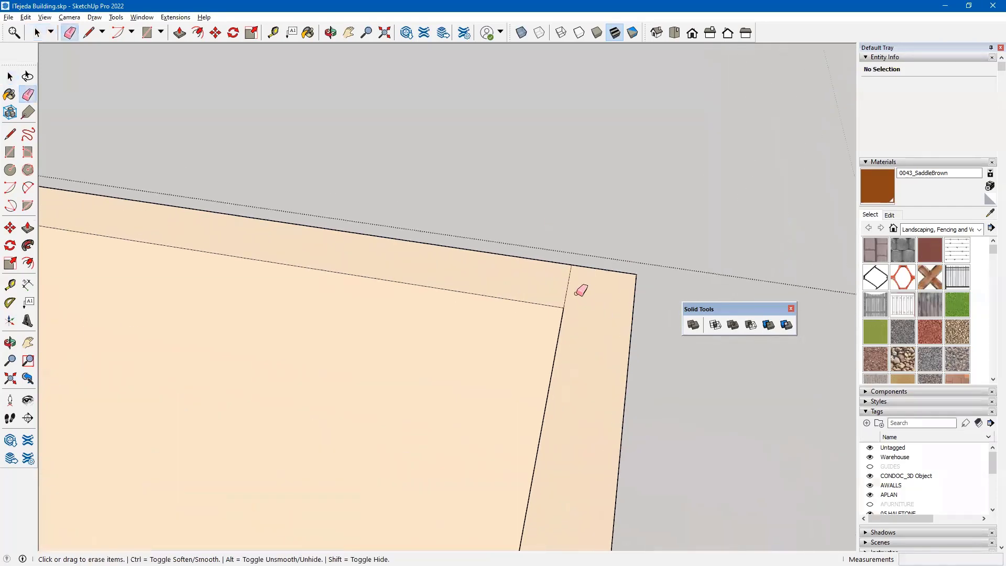
pyautogui.scroll(-3, 565, 307)
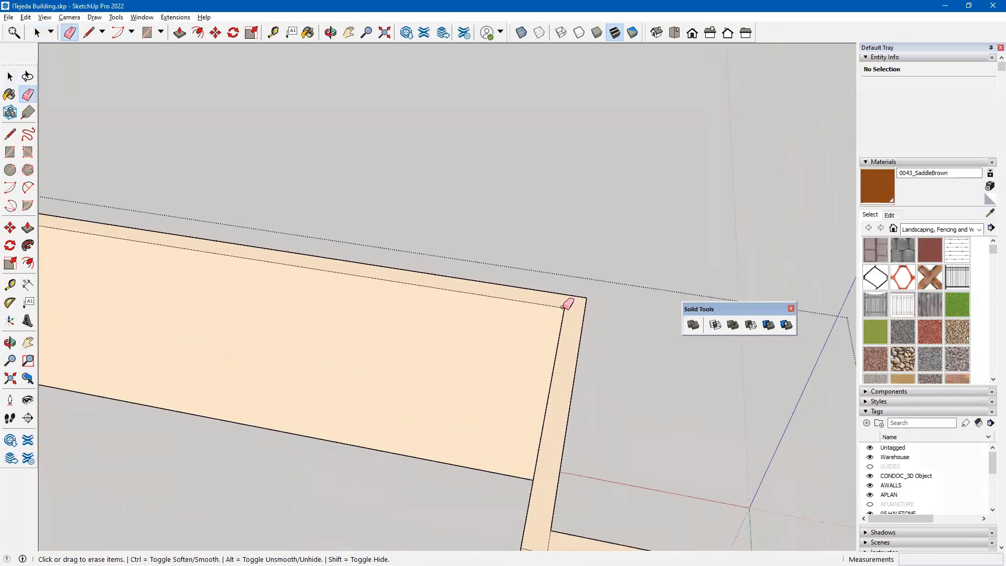
pyautogui.scroll(-3, 563, 307)
pyautogui.keyDown('shift'); pyautogui.moveTo(379, 273); pyautogui.dragTo(770, 317, button='middle'); pyautogui.keyUp('shift')
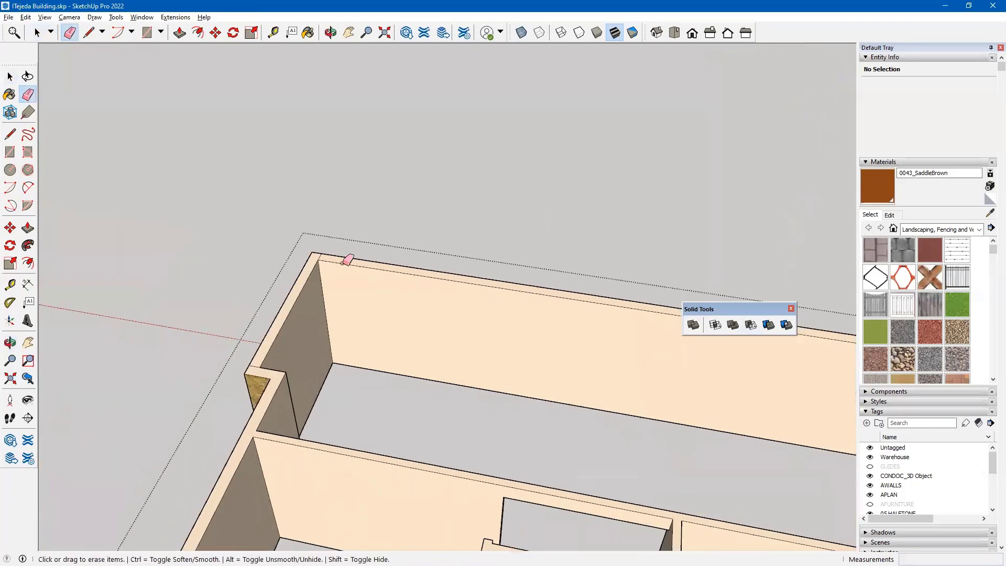
pyautogui.scroll(4, 344, 262)
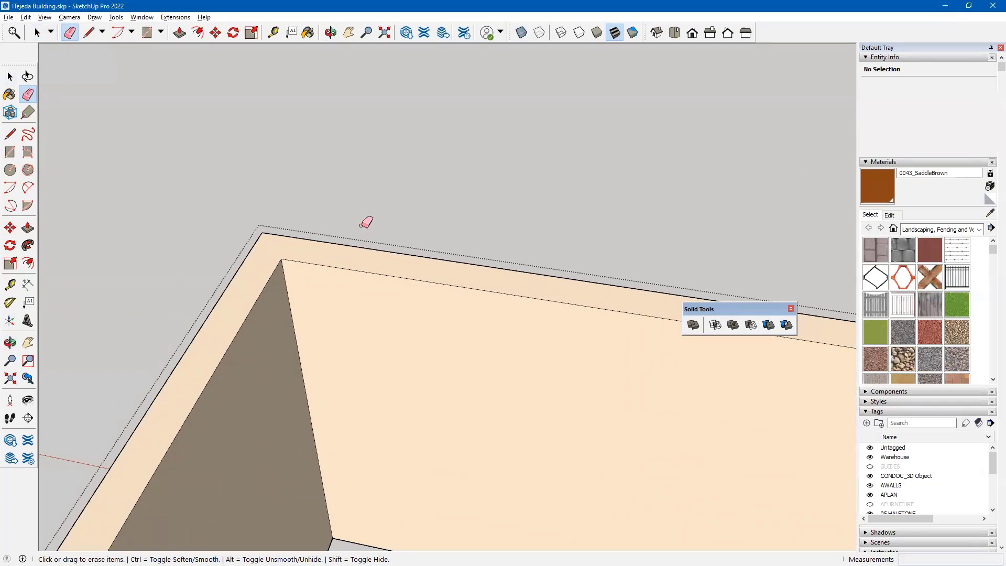
# Close the wall group, check its solid status in Entity Info, and clear the selection.
pyautogui.press('space')
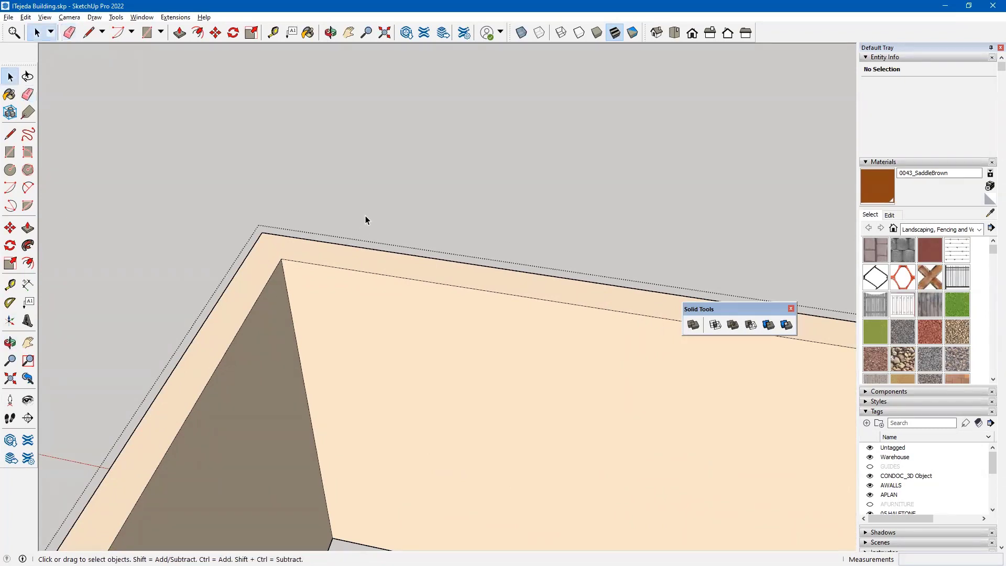
pyautogui.click(366, 216)
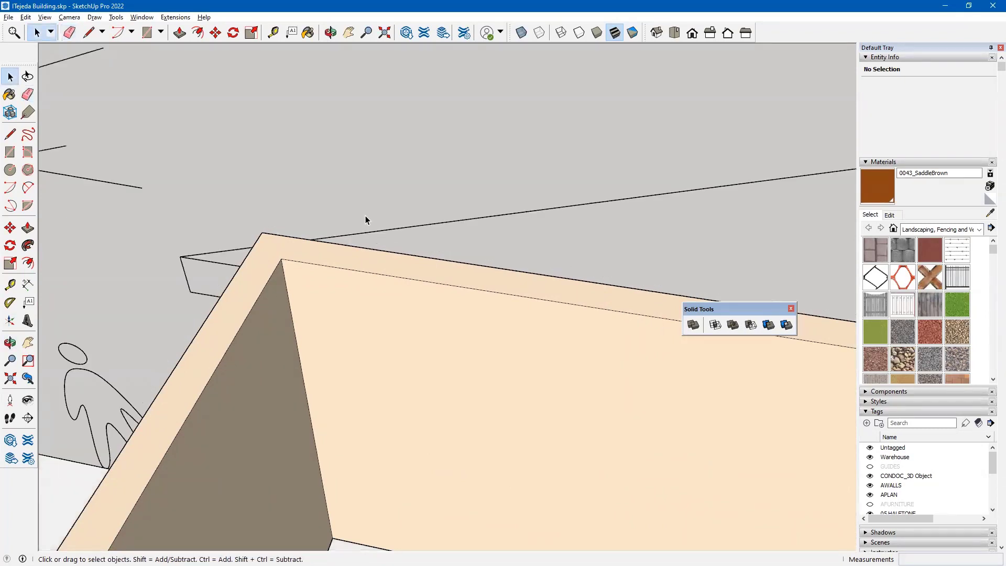
pyautogui.click(381, 273)
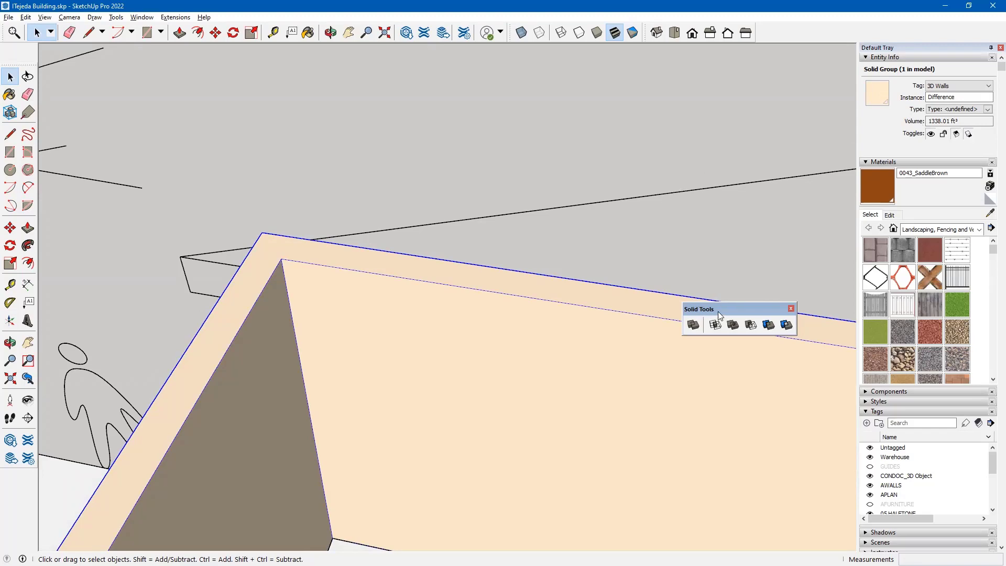
pyautogui.click(568, 162)
# Subtract the white window block from the wall group to cut the large opening near the end of the long wall.
pyautogui.scroll(-5, 568, 162)
pyautogui.keyDown('shift'); pyautogui.moveTo(709, 269); pyautogui.dragTo(337, 152, button='middle'); pyautogui.keyUp('shift')
pyautogui.moveTo(676, 199); pyautogui.dragTo(426, 191, button='middle')
pyautogui.scroll(5, 427, 191)
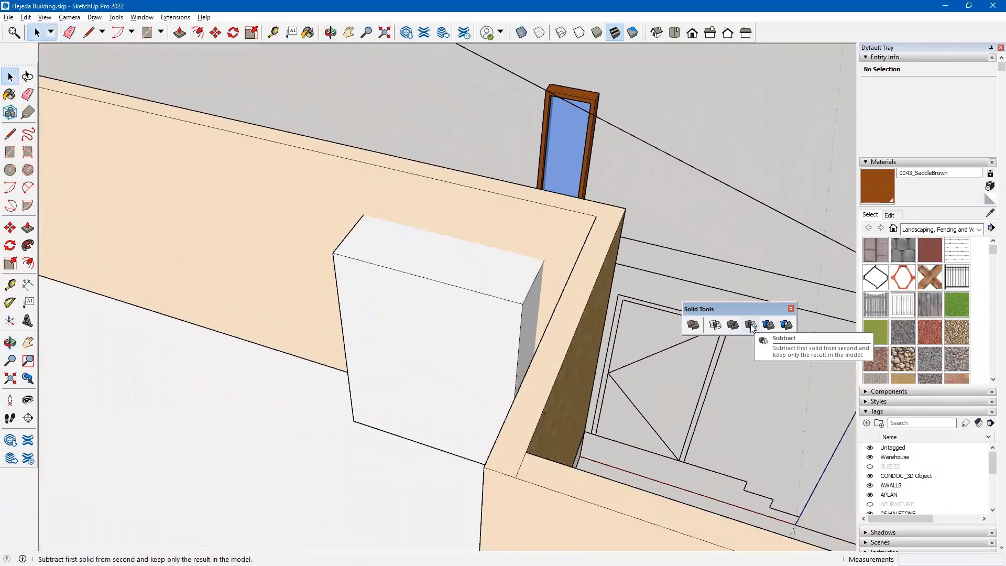
pyautogui.click(751, 325)
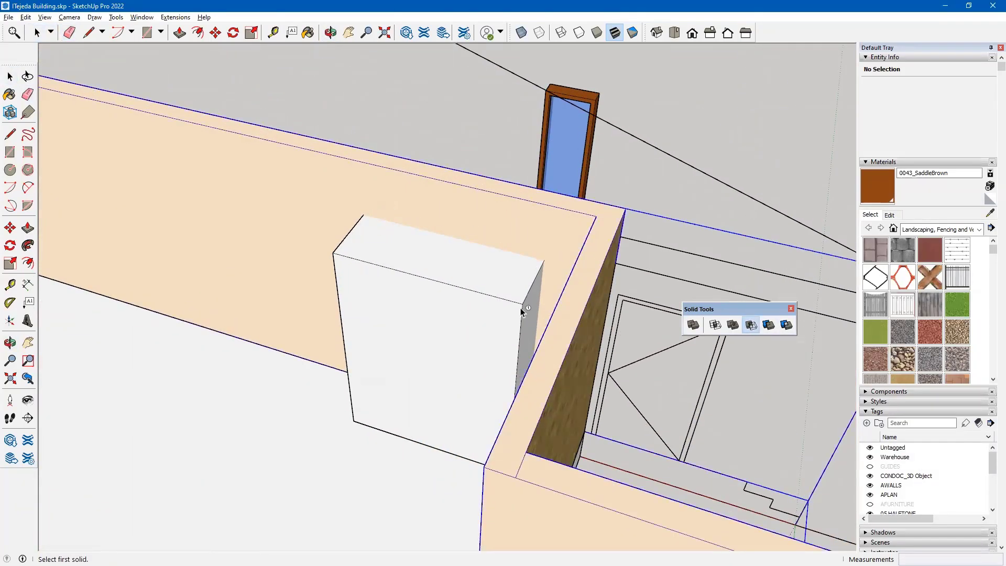
pyautogui.click(486, 296)
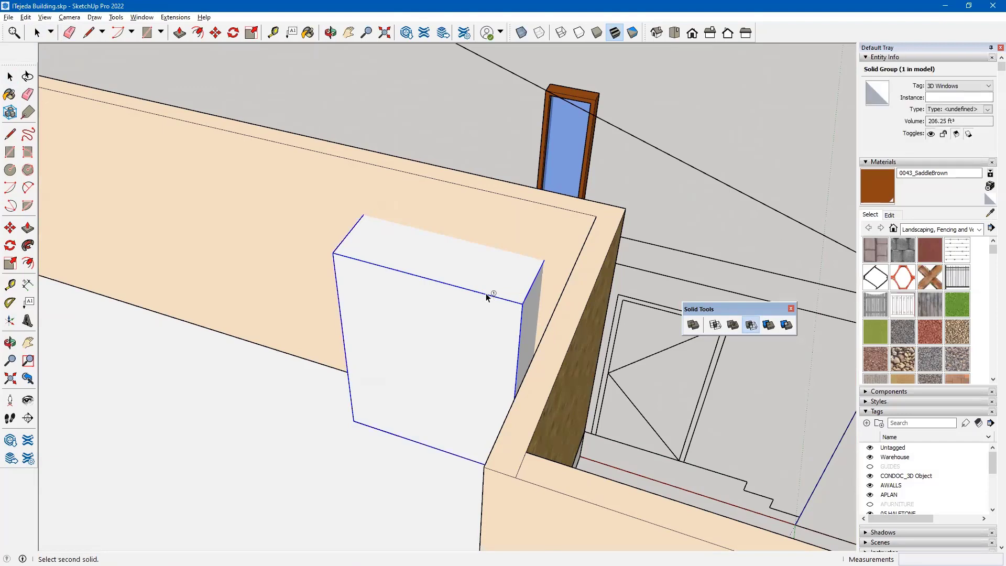
pyautogui.click(266, 278)
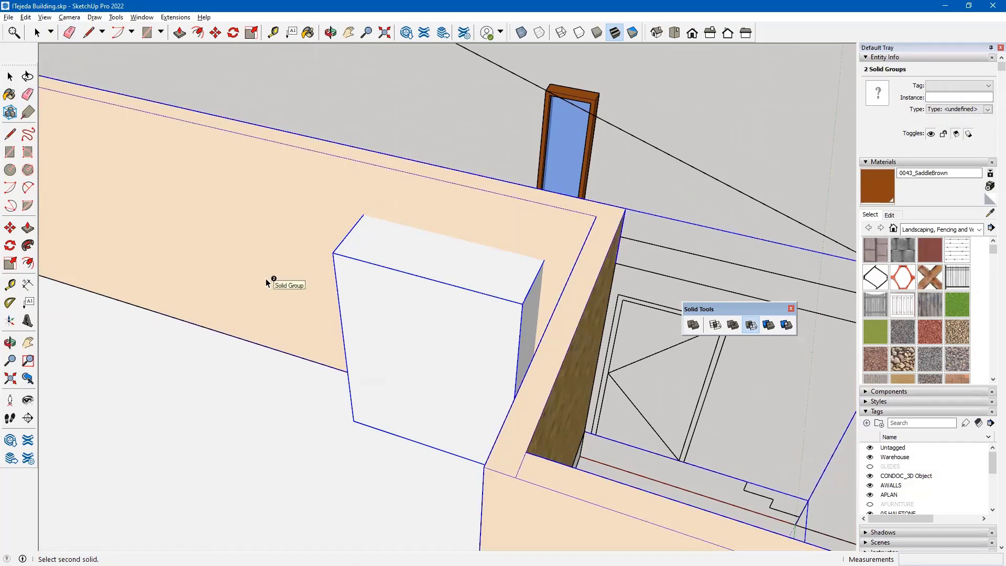
pyautogui.click(295, 149)
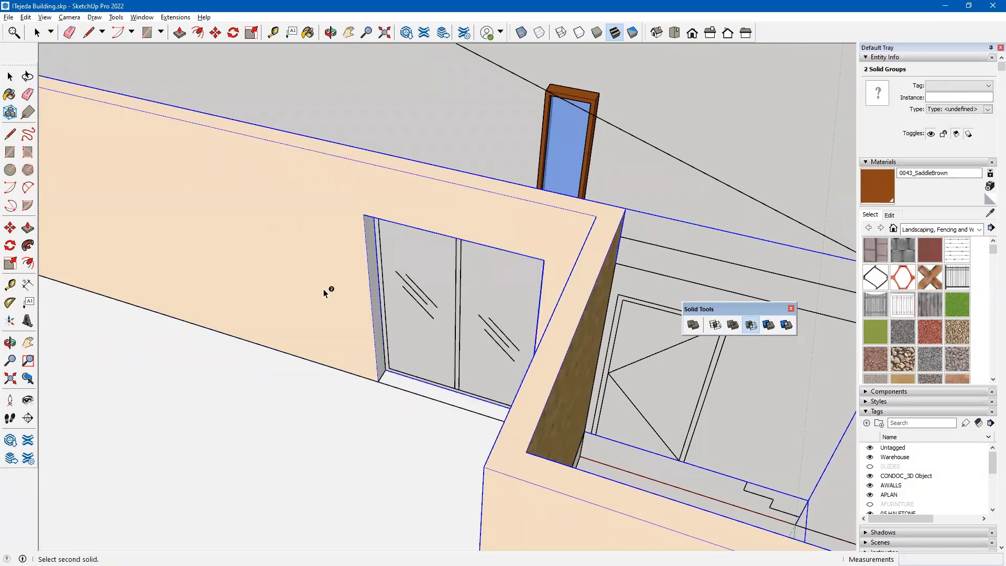
pyautogui.moveTo(492, 249); pyautogui.dragTo(45, 174, button='middle')
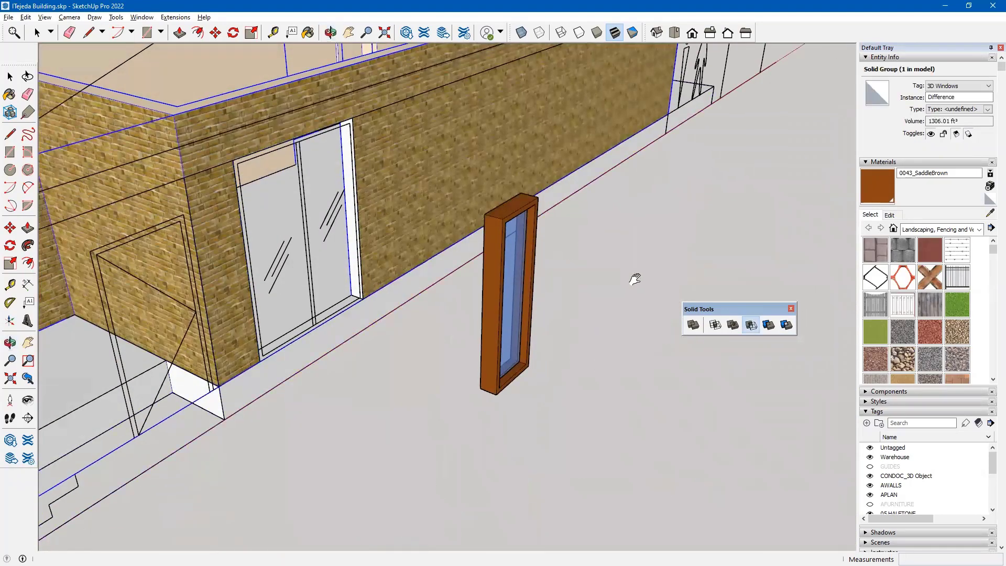
pyautogui.moveTo(635, 279); pyautogui.dragTo(611, 329, button='middle')
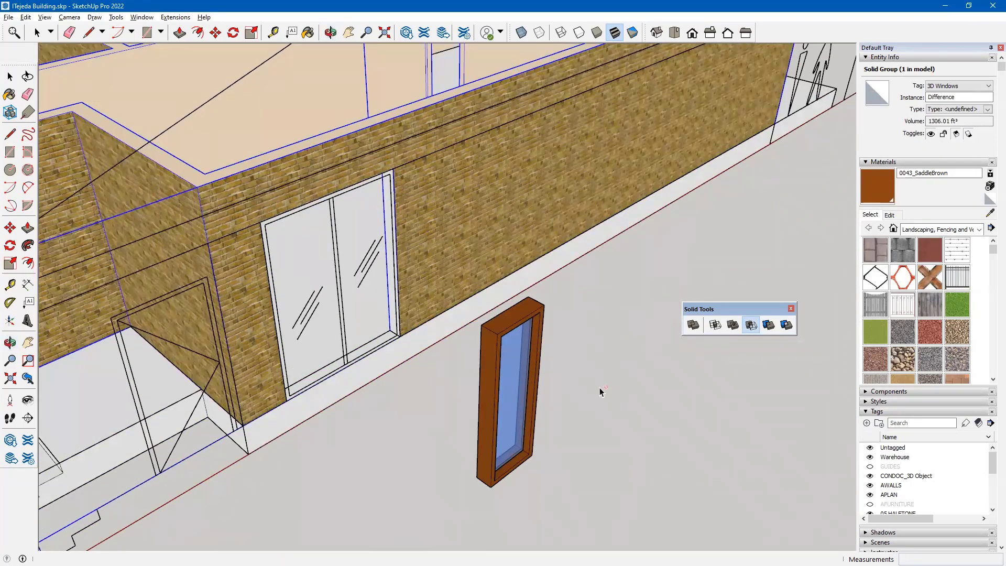
pyautogui.moveTo(587, 366); pyautogui.dragTo(453, 322, button='middle')
pyautogui.click(10, 77)
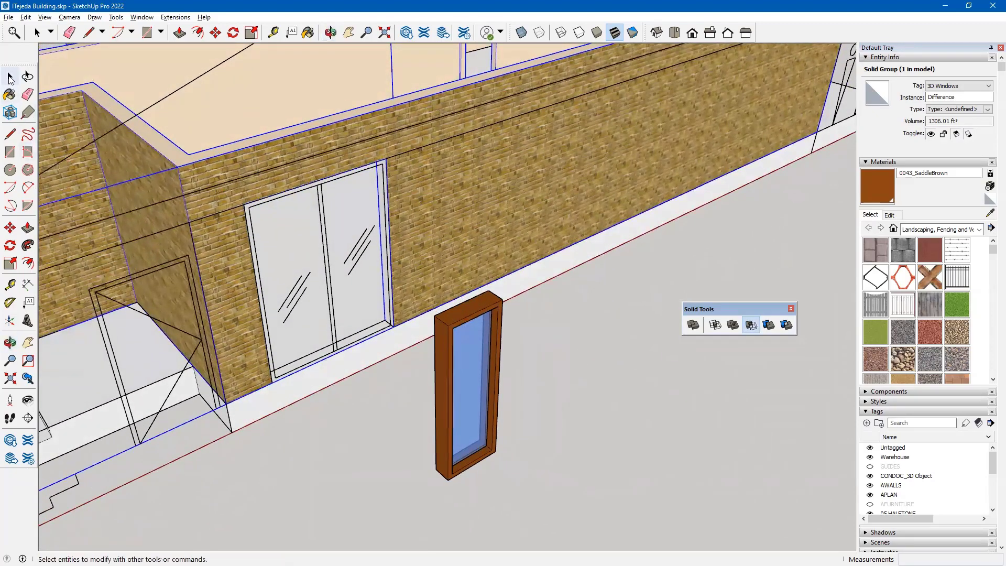
pyautogui.hotkey('ctrl', 't')
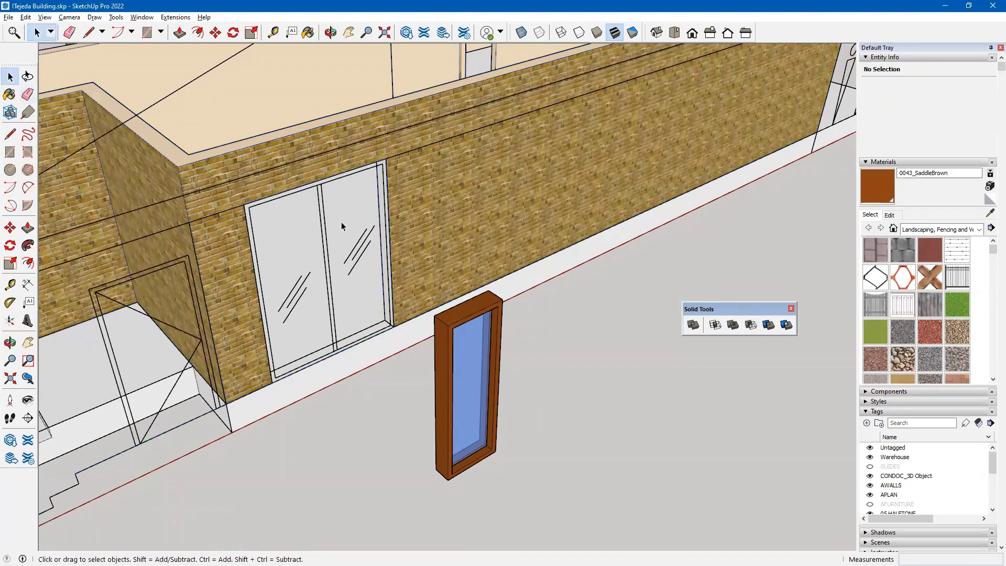
# Select the elevation linework component and hide the 03 LIGHT, 02 MEDIUM and 01 HEAVY tags.
pyautogui.scroll(-3, 238, 150)
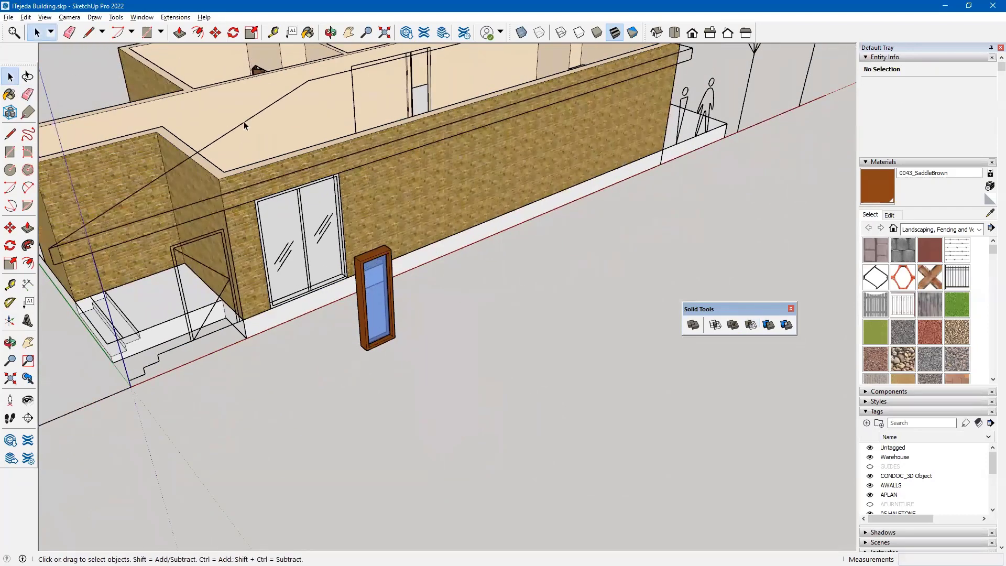
pyautogui.click(259, 137)
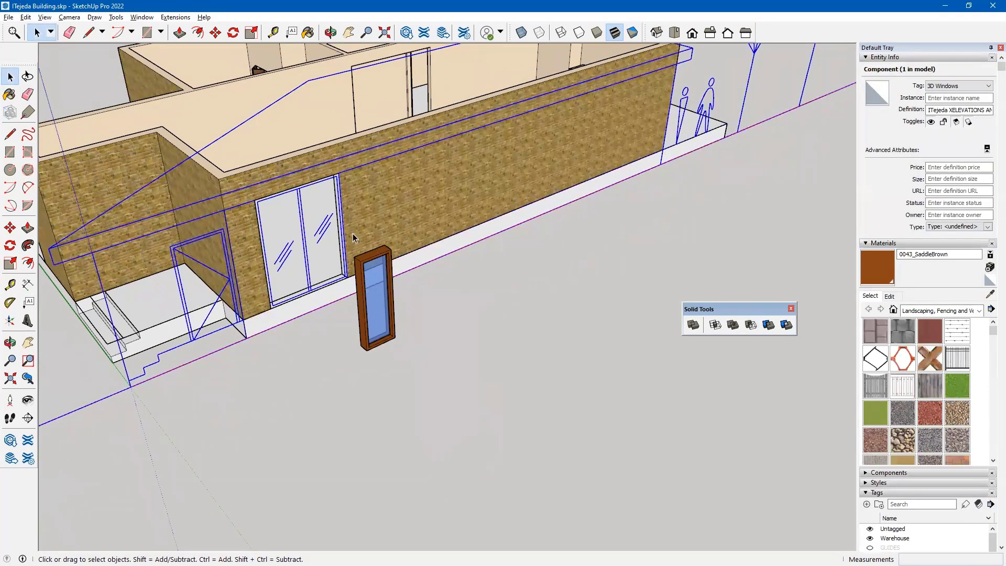
pyautogui.scroll(-3, 353, 234)
pyautogui.keyDown('shift'); pyautogui.moveTo(451, 263); pyautogui.dragTo(533, 376, button='middle'); pyautogui.keyUp('shift')
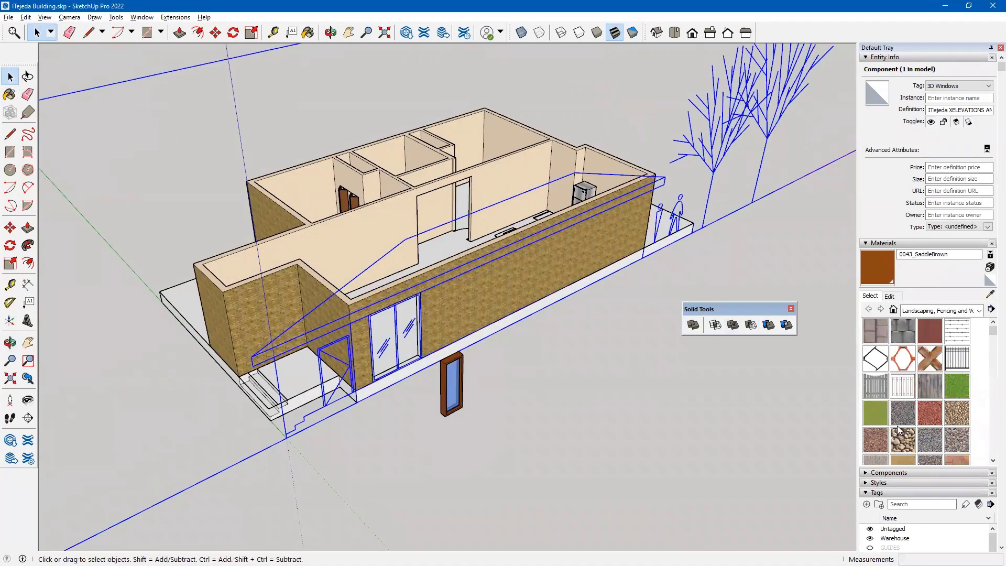
pyautogui.scroll(-5, 880, 503)
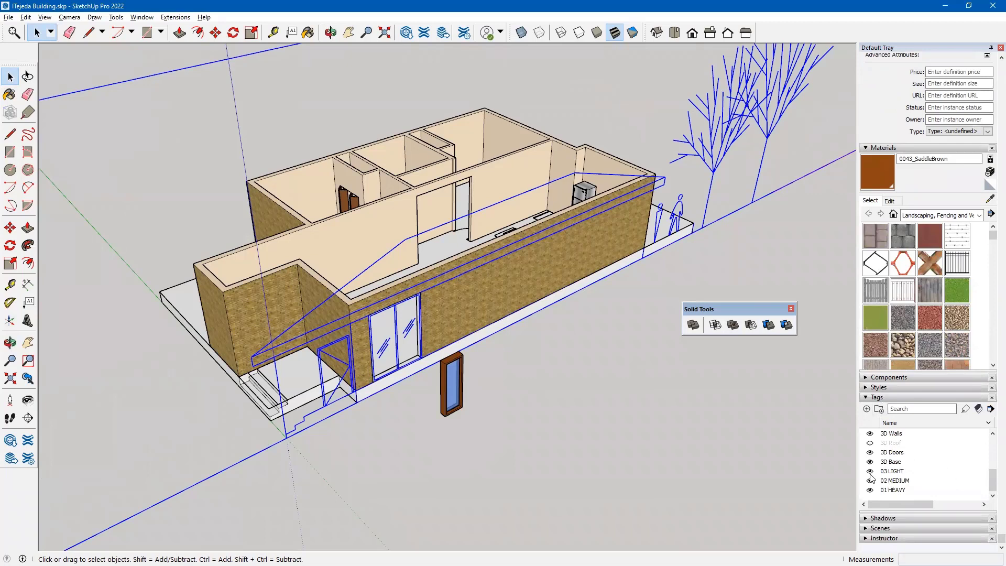
pyautogui.click(869, 471)
pyautogui.click(870, 481)
pyautogui.click(870, 490)
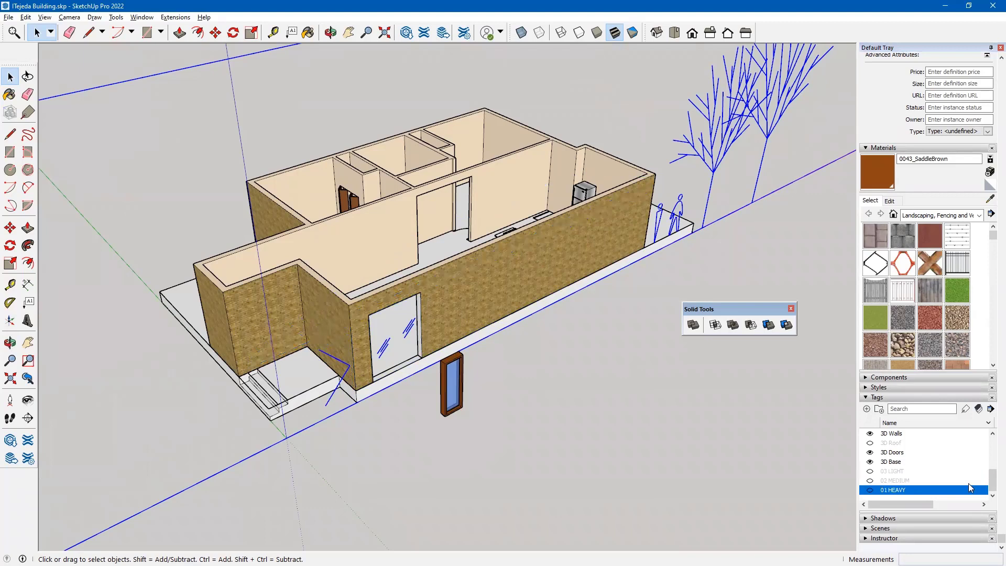
# Sort the tags by name and hide the 04 LIGHTER and 05 HALFTONE tags.
pyautogui.moveTo(992, 480); pyautogui.dragTo(991, 466)
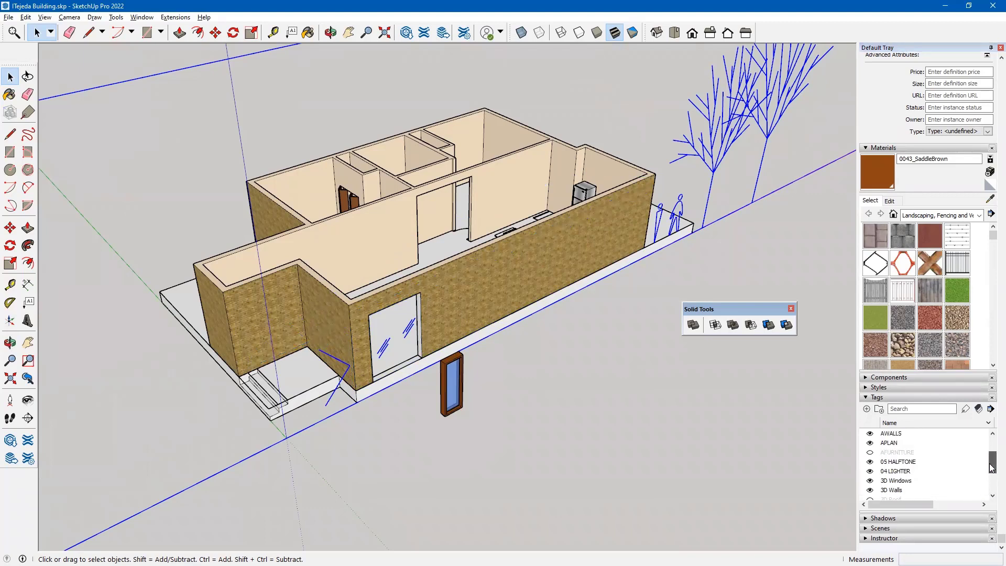
pyautogui.click(890, 423)
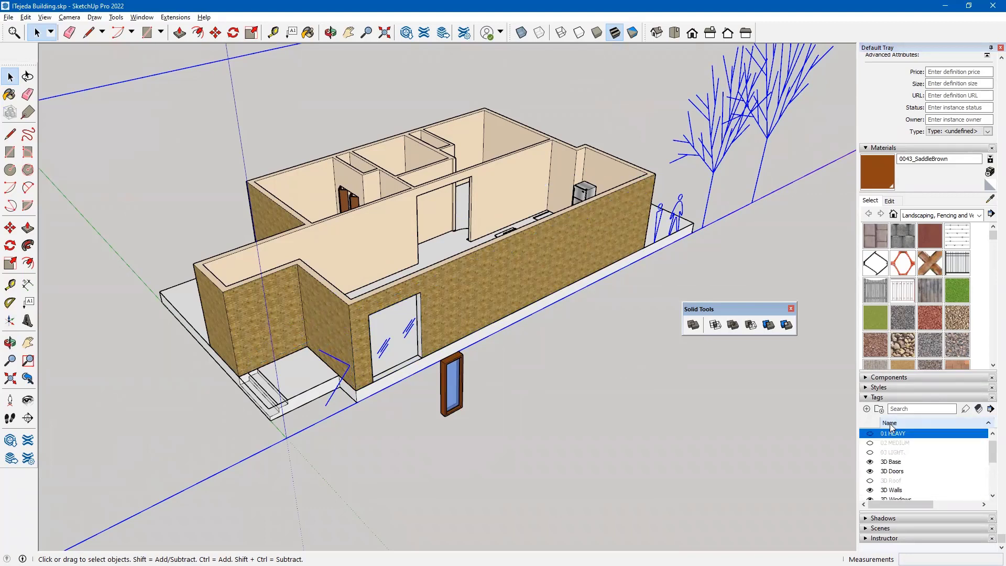
pyautogui.scroll(-1, 935, 447)
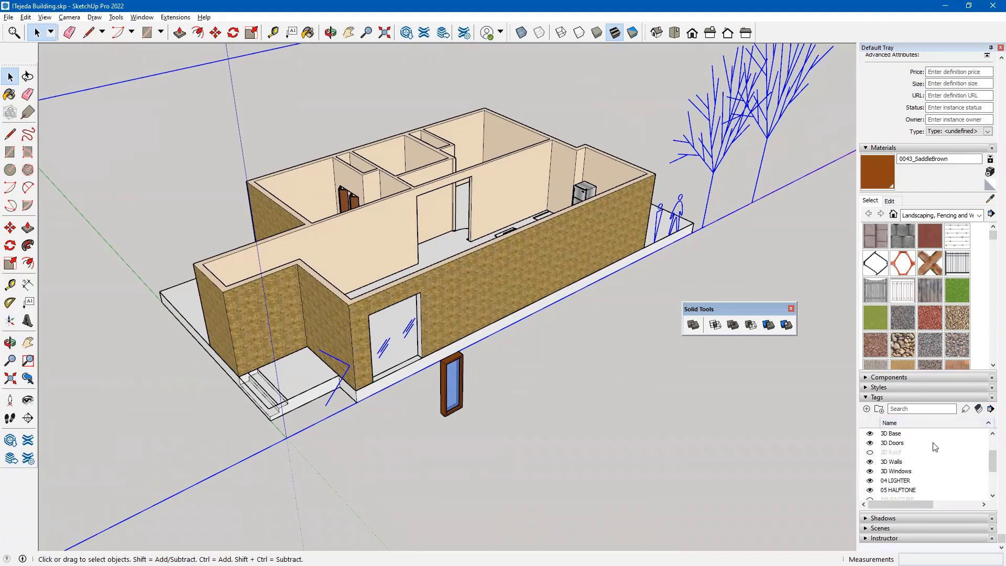
pyautogui.scroll(-3, 935, 447)
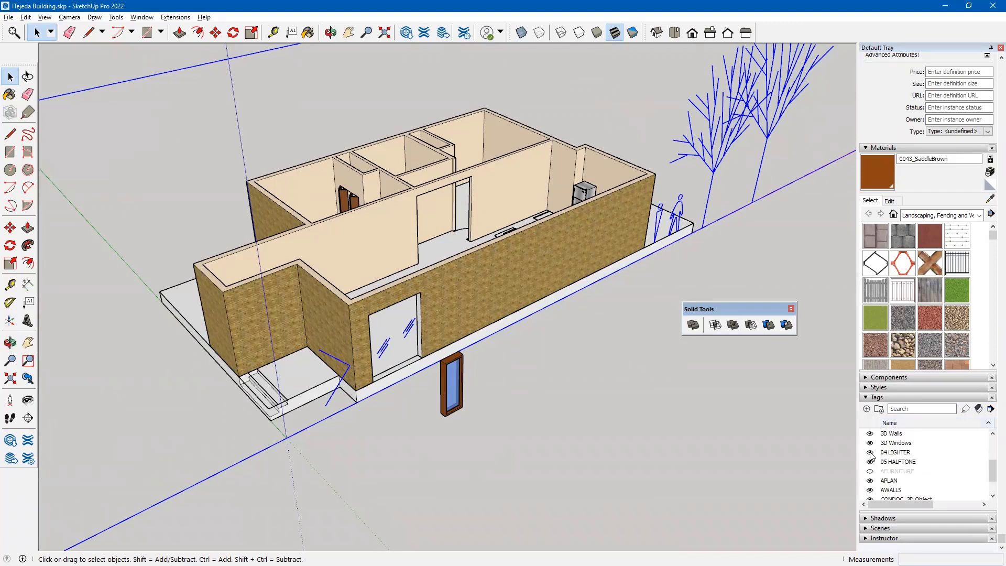
pyautogui.click(870, 452)
pyautogui.click(870, 462)
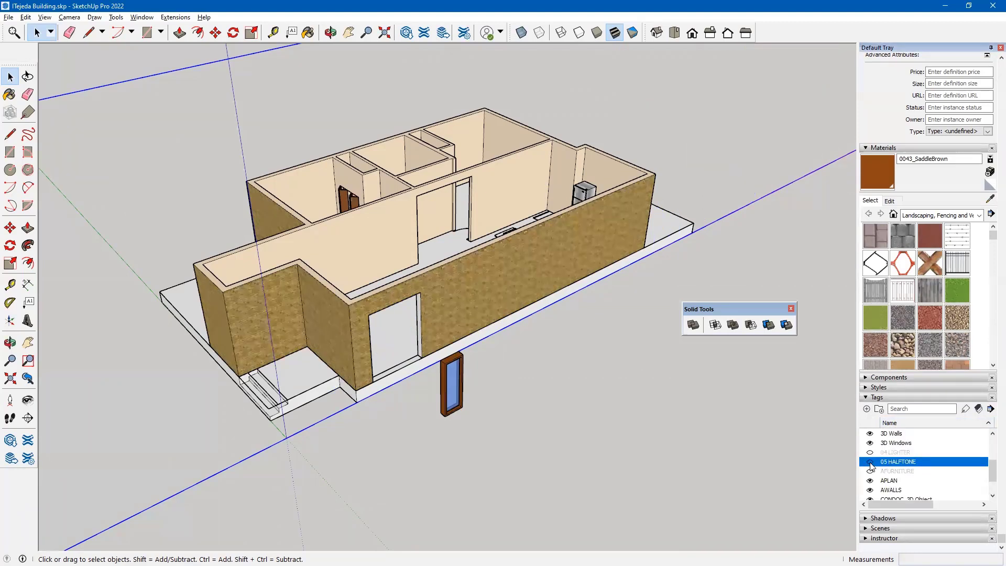
# Make the 05 HALFTONE, 04 LIGHTER, 01 HEAVY, 02 MEDIUM and 03 LIGHT tags visible again.
pyautogui.click(871, 462)
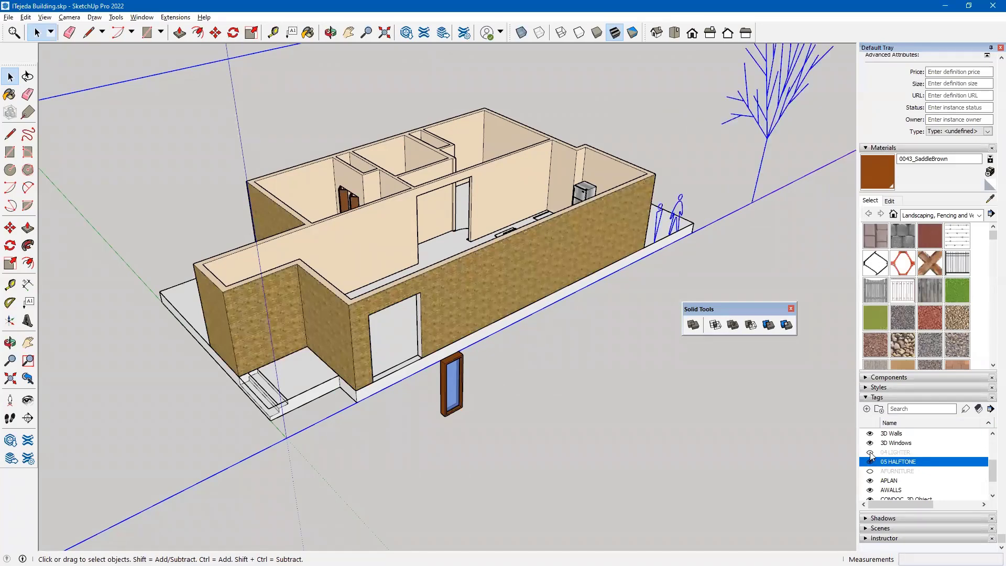
pyautogui.click(871, 453)
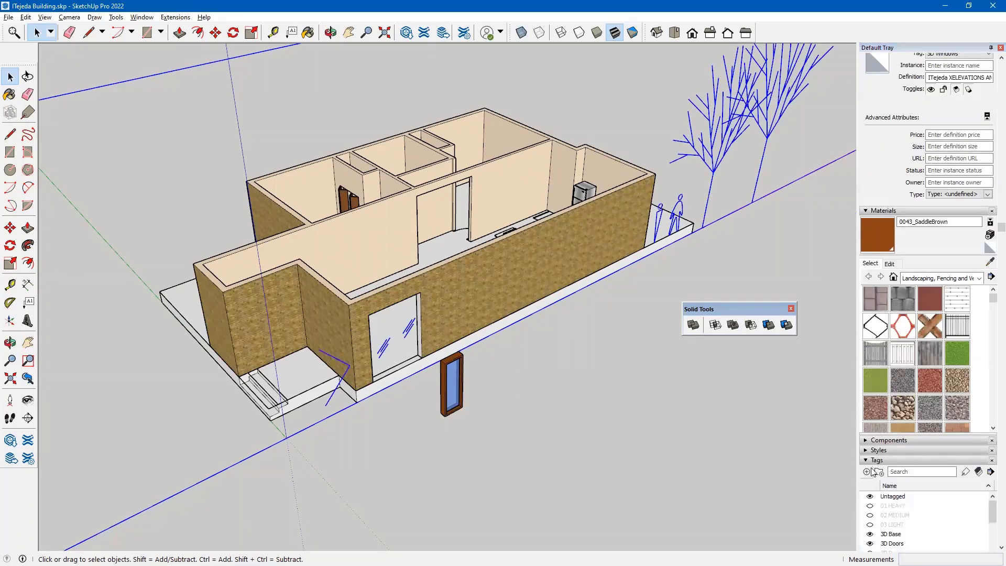
pyautogui.click(870, 442)
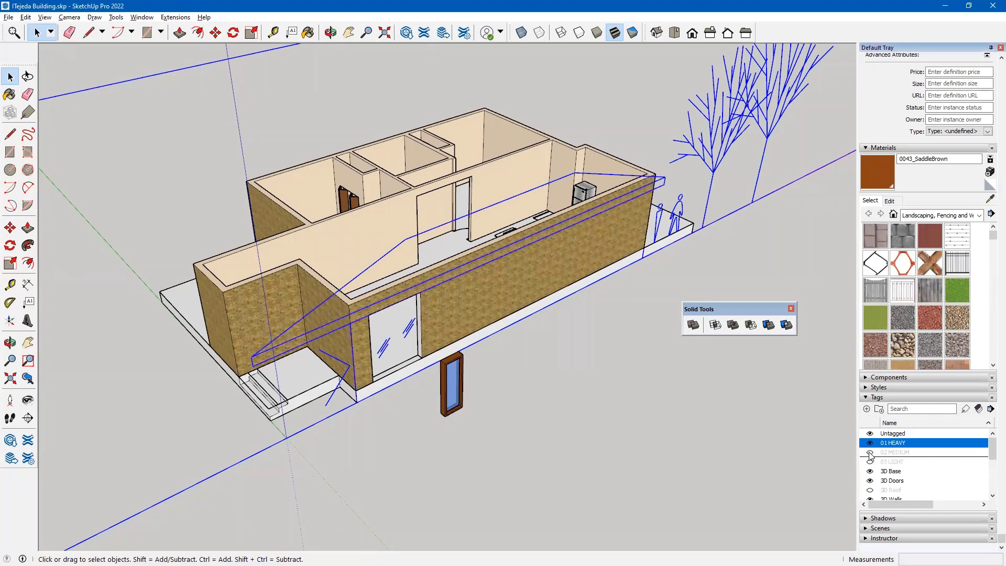
pyautogui.click(870, 452)
pyautogui.click(870, 462)
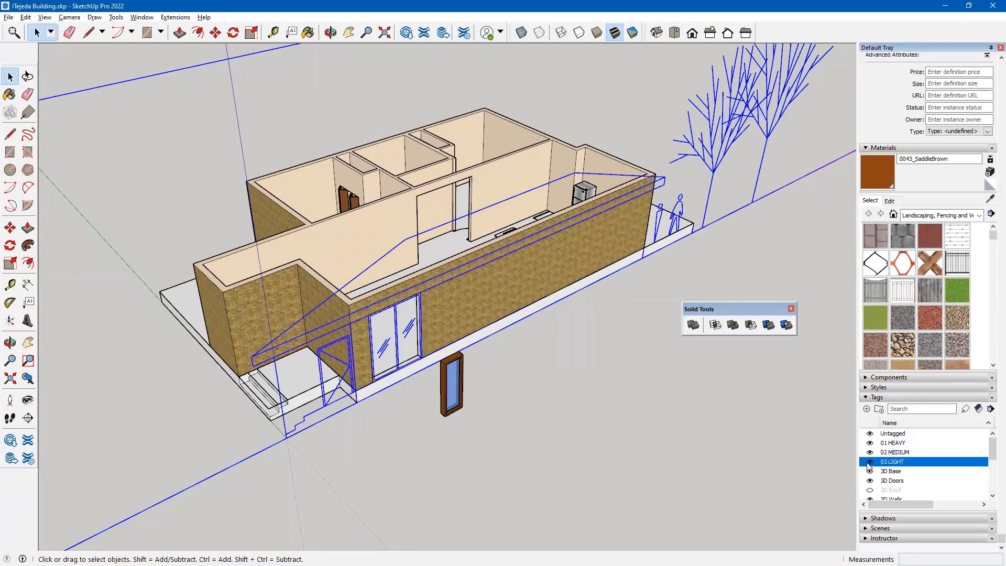
# Move the elevation linework component 20' away from the building along the green axis.
pyautogui.click(325, 407)
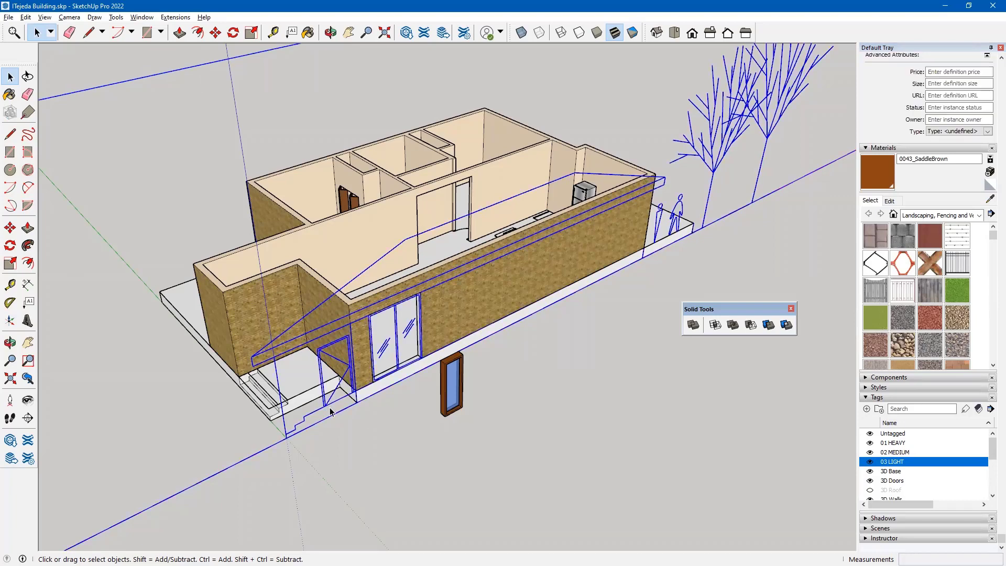
pyautogui.press('m')
pyautogui.click(362, 444)
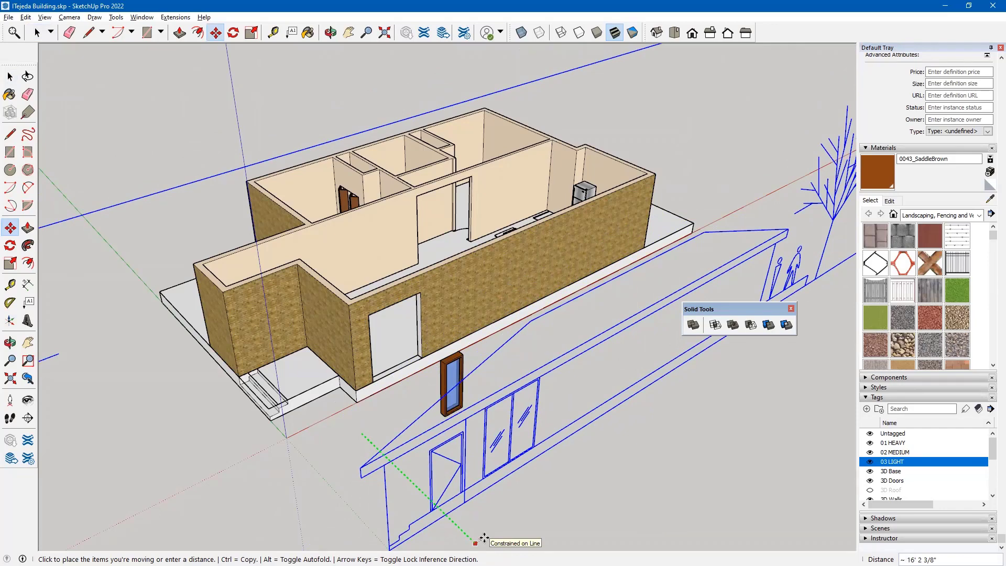
pyautogui.write('2')
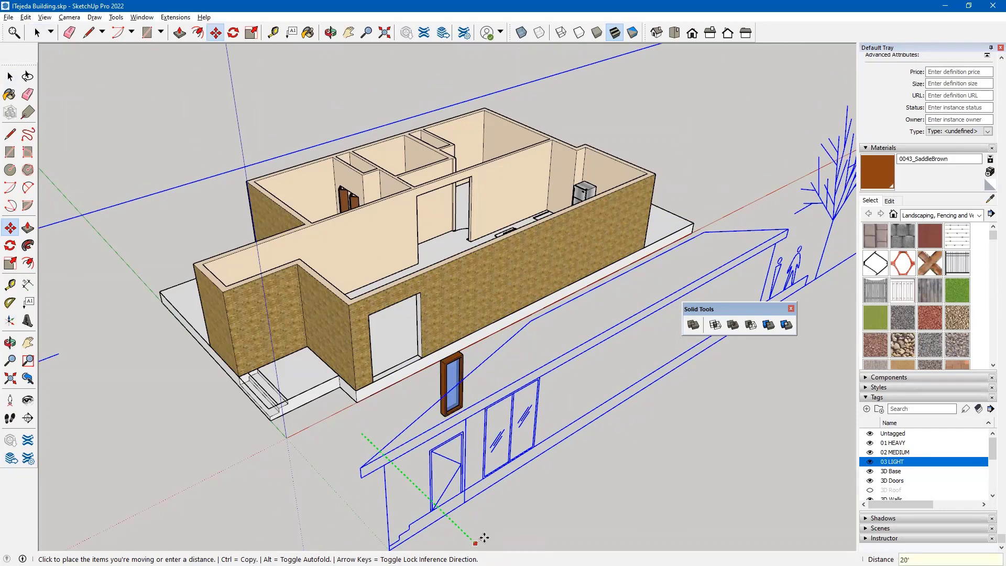
pyautogui.write("0'")
pyautogui.press('Return')
pyautogui.moveTo(511, 465); pyautogui.dragTo(503, 423, button='middle')
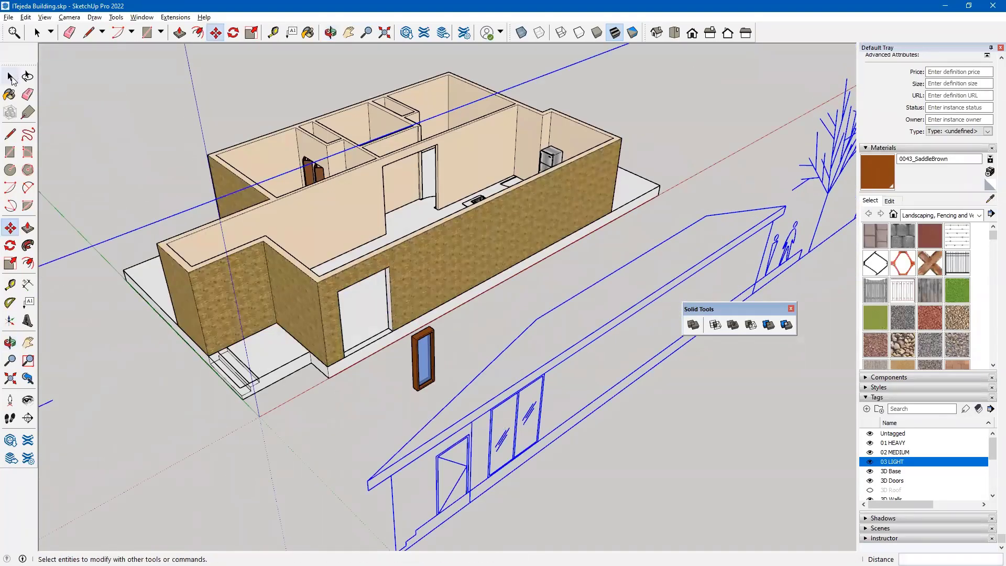
# Move the 3D Windows group by its upper outer corner onto the matching upper corner of the opening in the brick wall.
pyautogui.click(10, 77)
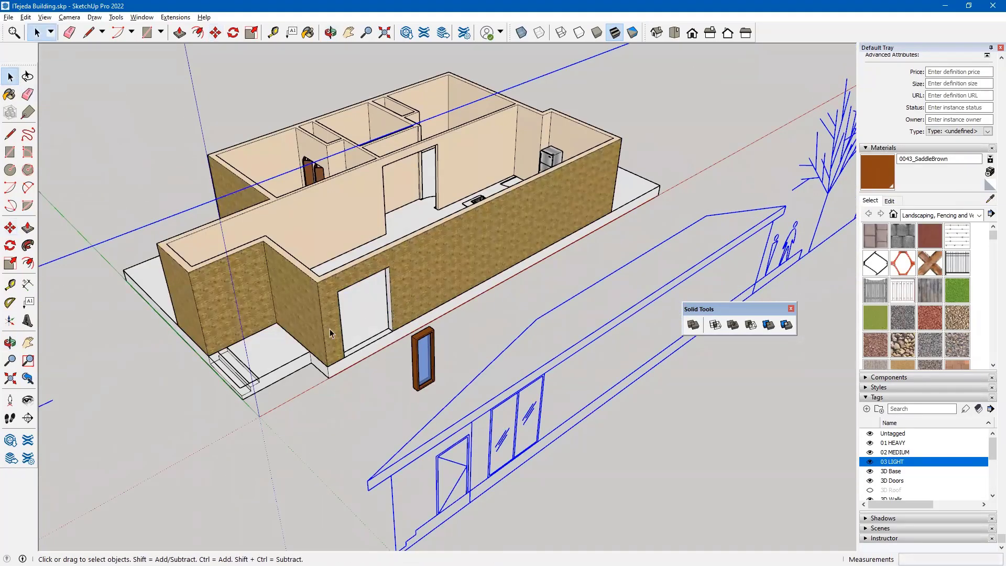
pyautogui.click(137, 141)
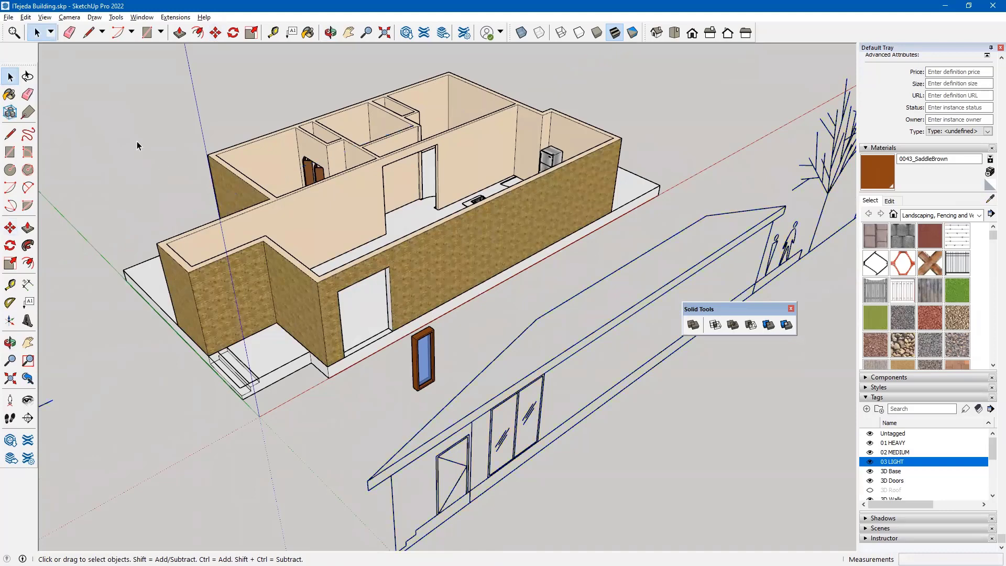
pyautogui.click(425, 343)
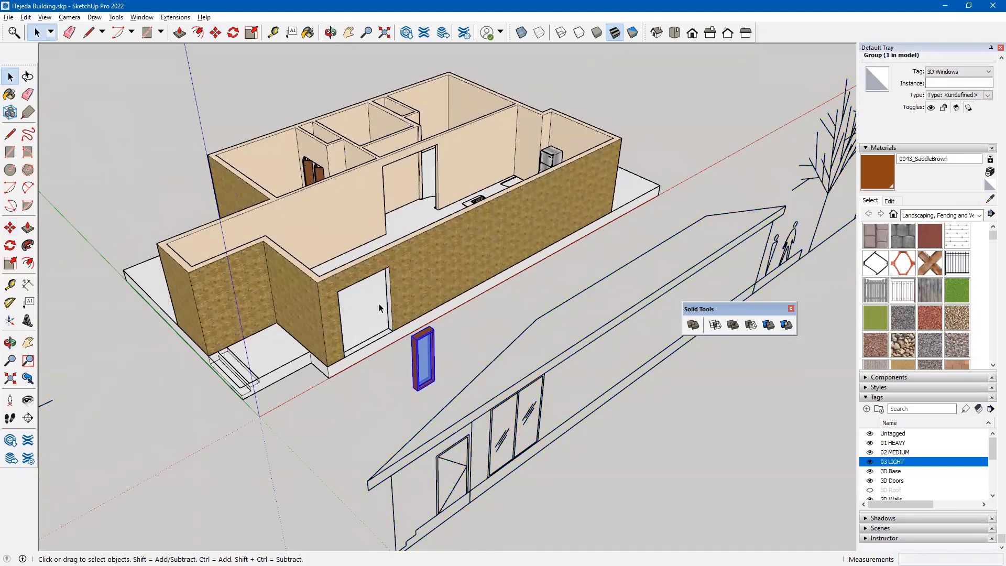
pyautogui.scroll(5, 380, 350)
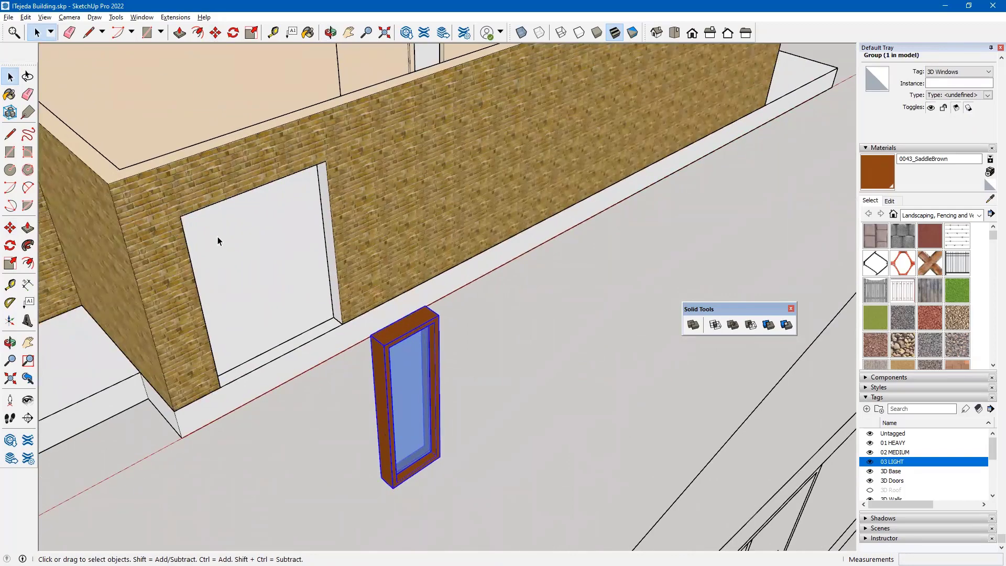
pyautogui.moveTo(493, 385); pyautogui.dragTo(482, 437, button='middle')
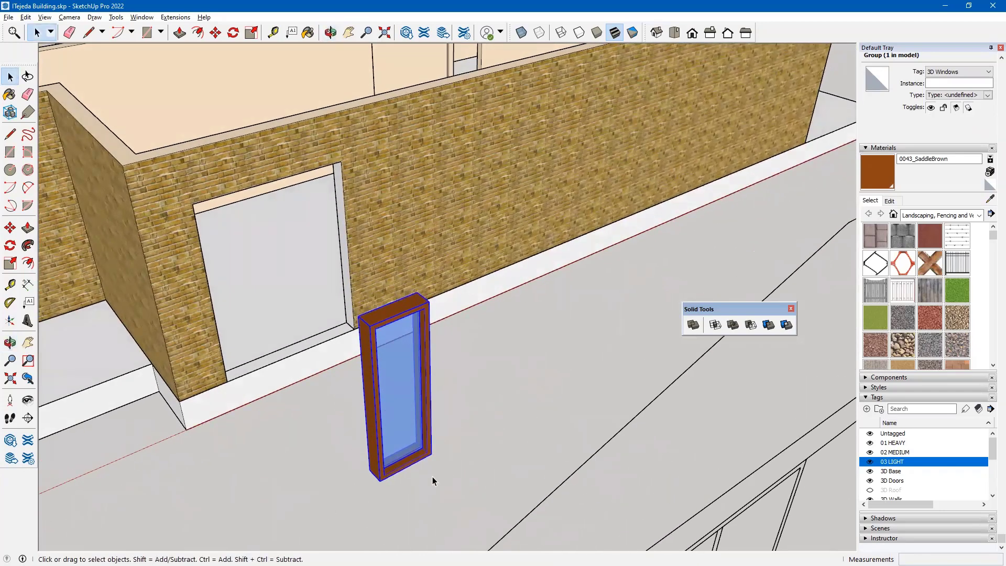
pyautogui.press('m')
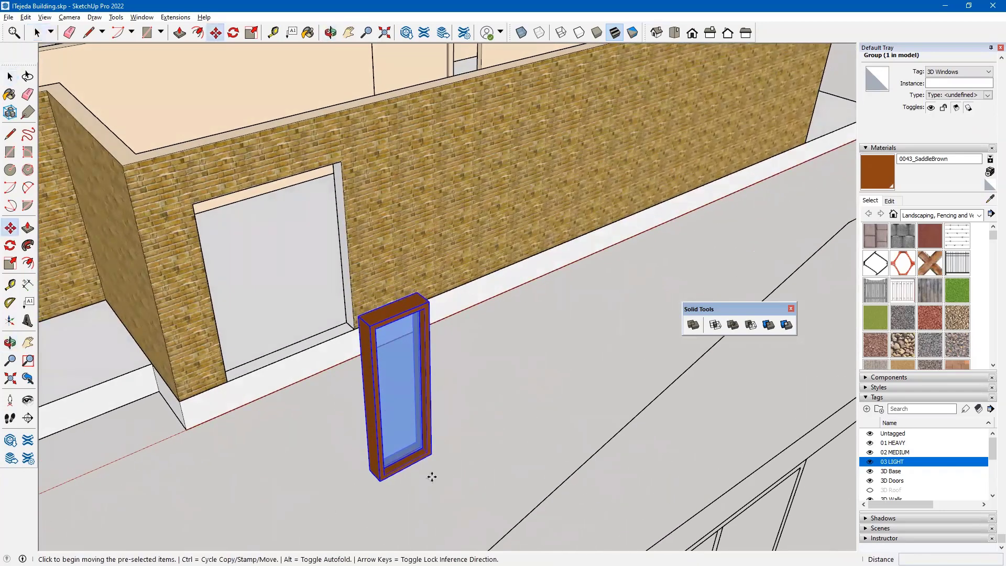
pyautogui.click(371, 326)
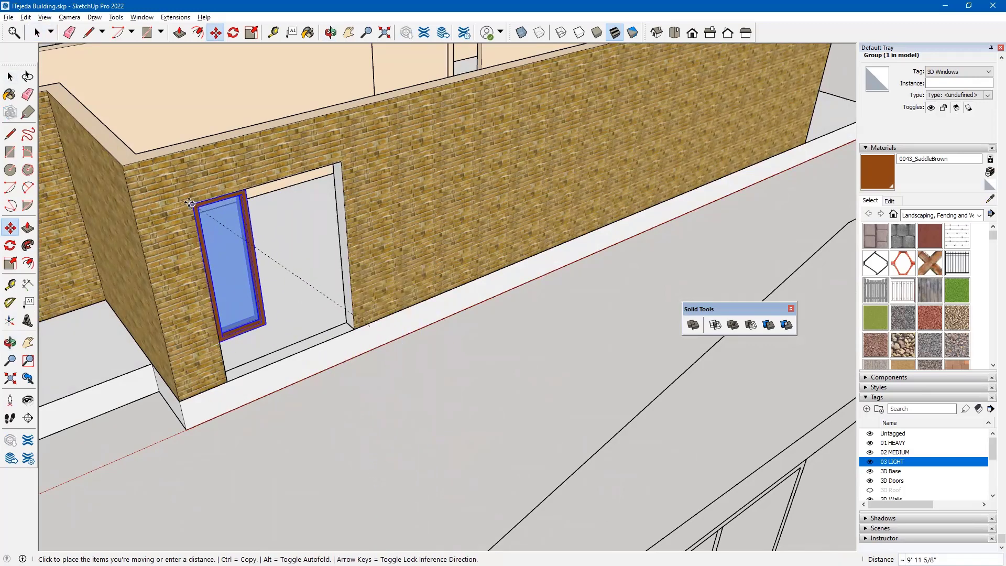
pyautogui.scroll(5, 189, 201)
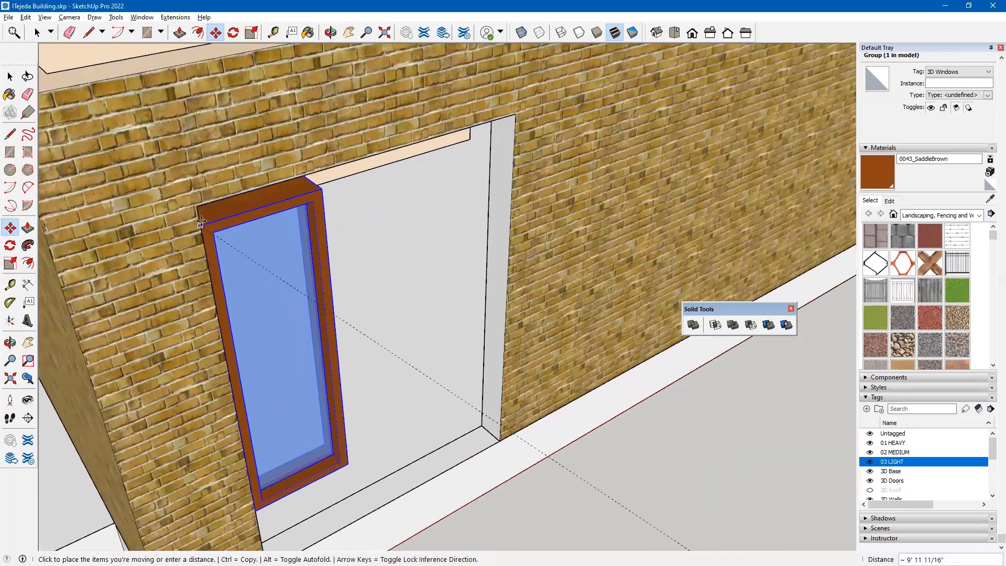
pyautogui.click(202, 219)
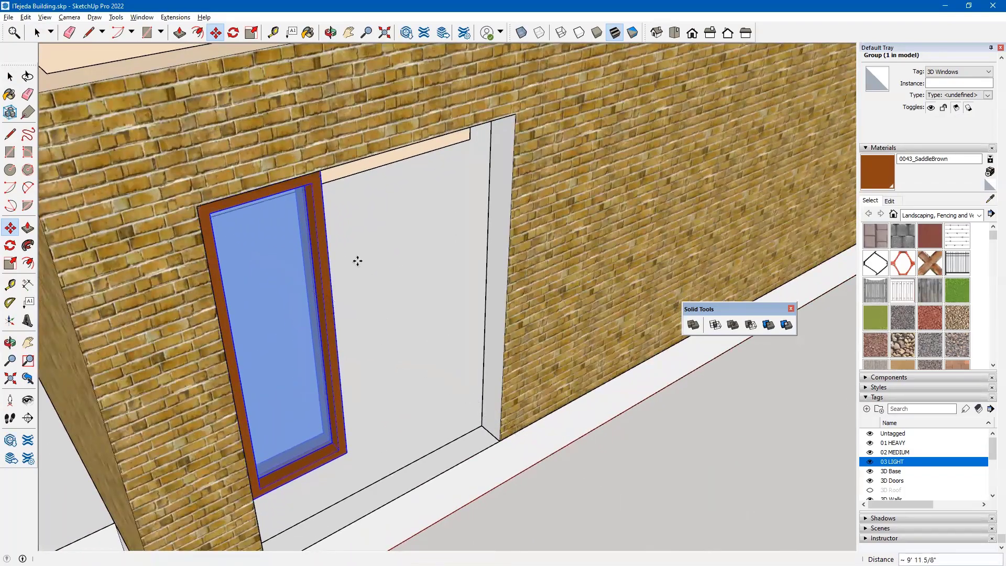
pyautogui.moveTo(354, 261); pyautogui.dragTo(530, 359, button='middle')
pyautogui.press('m')
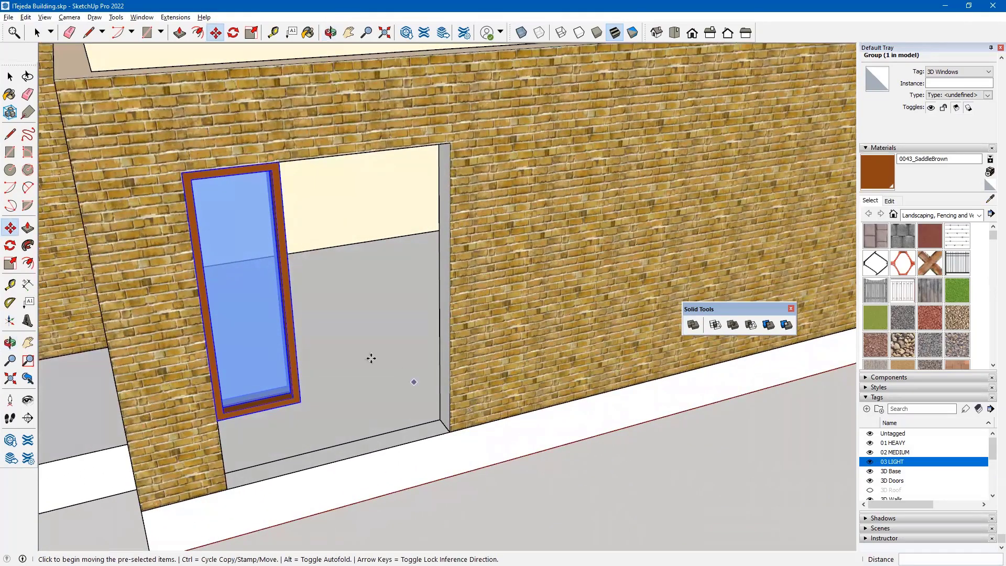
# Turn on X-ray display so the window frame is visible through the wall.
pyautogui.click(10, 77)
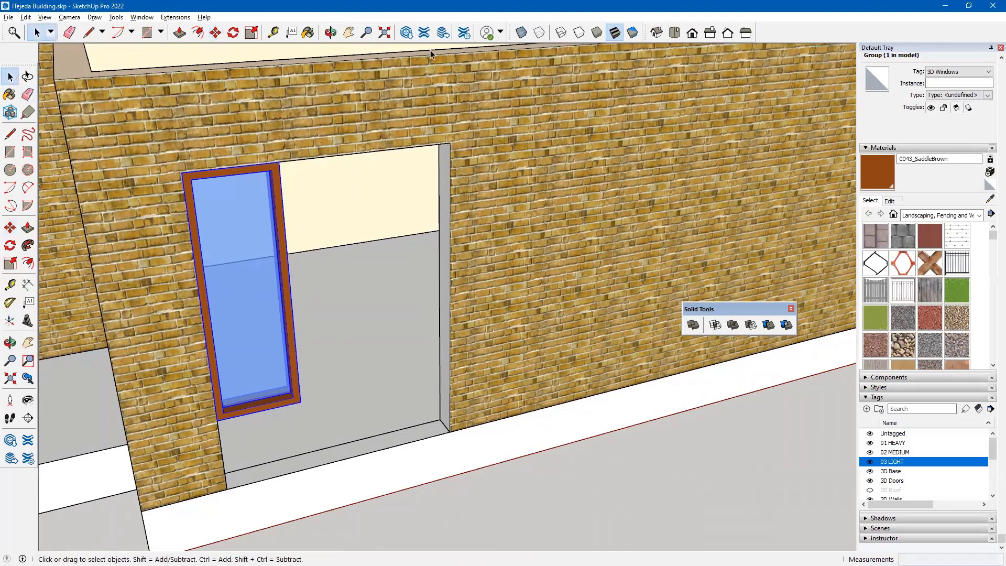
pyautogui.click(520, 34)
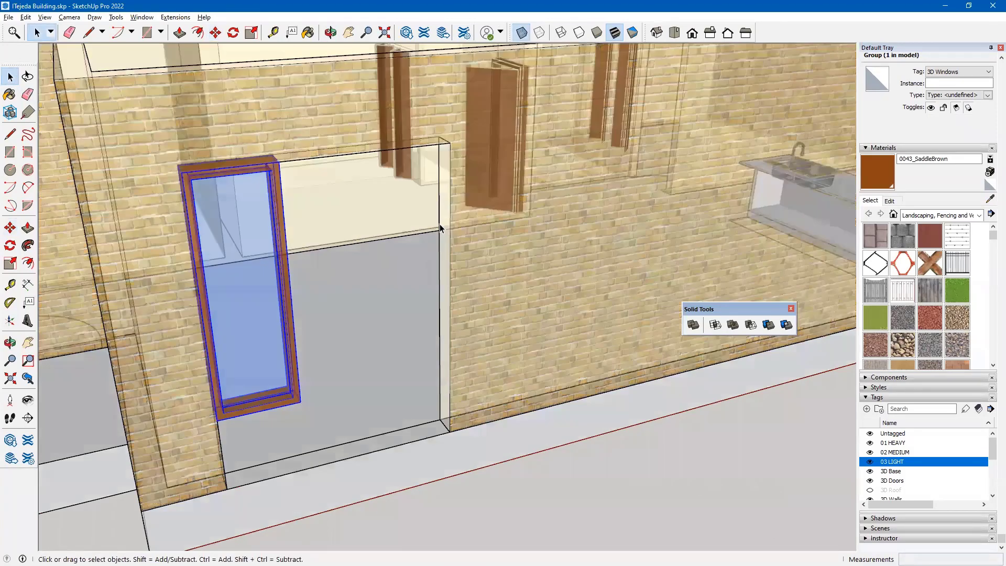
pyautogui.moveTo(455, 213); pyautogui.dragTo(472, 245, button='middle')
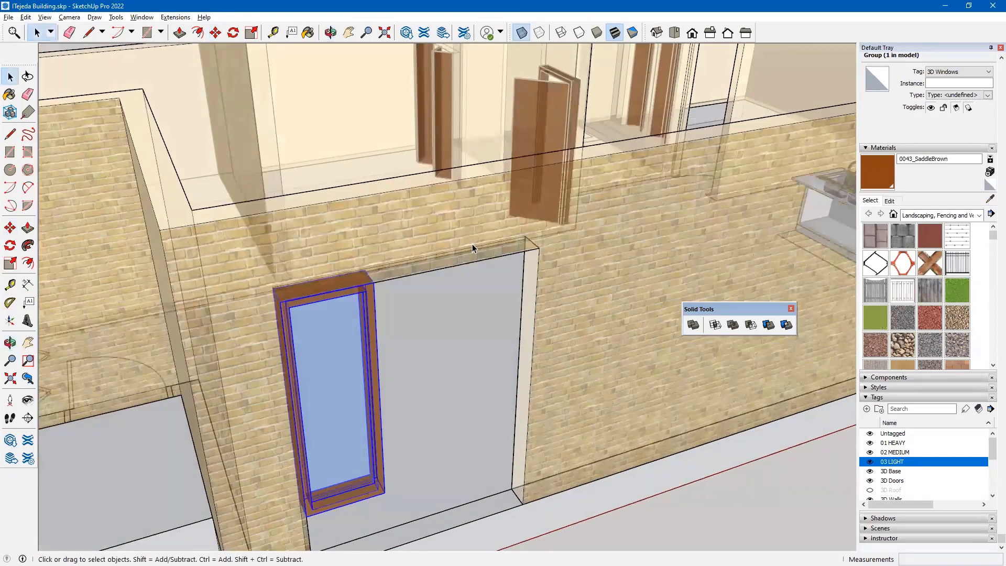
# Open the window group for editing and show the rest of the model during component editing.
pyautogui.doubleClick(372, 316)
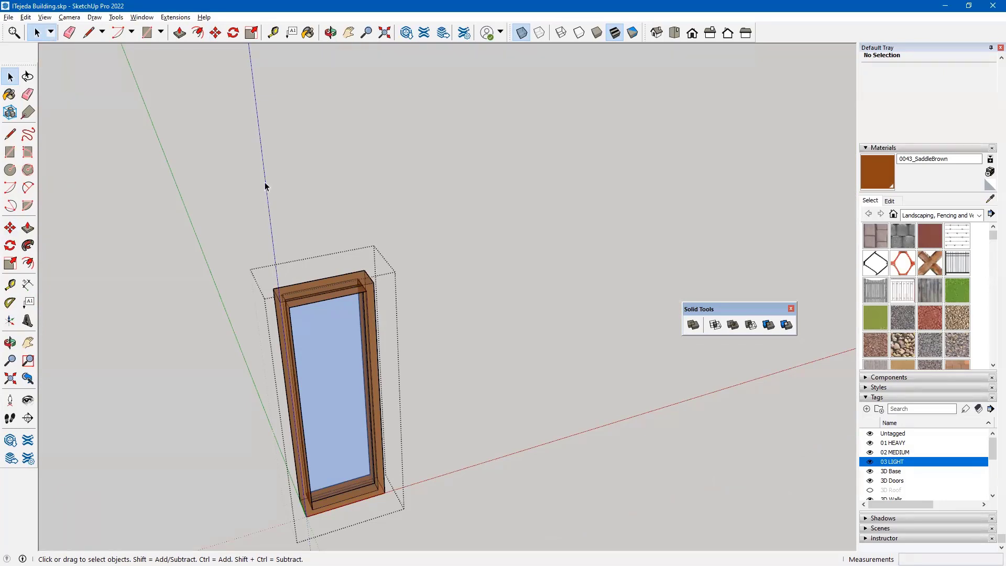
pyautogui.click(46, 19)
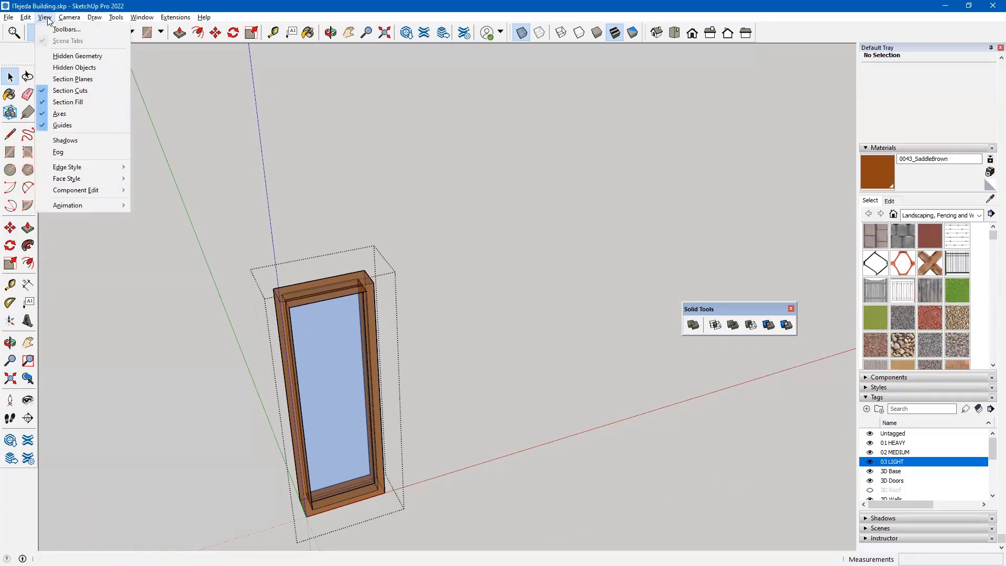
pyautogui.moveTo(86, 190)
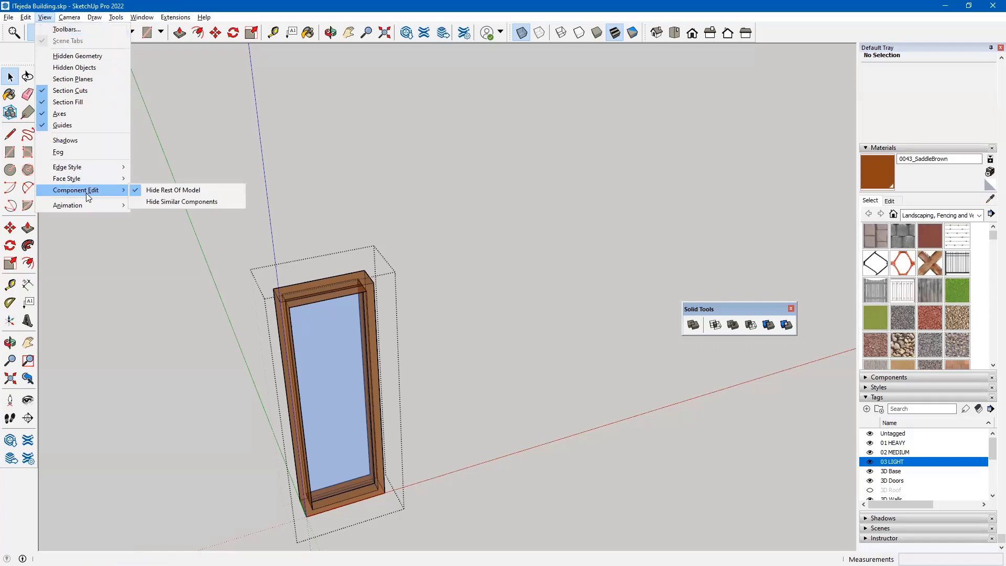
pyautogui.click(135, 191)
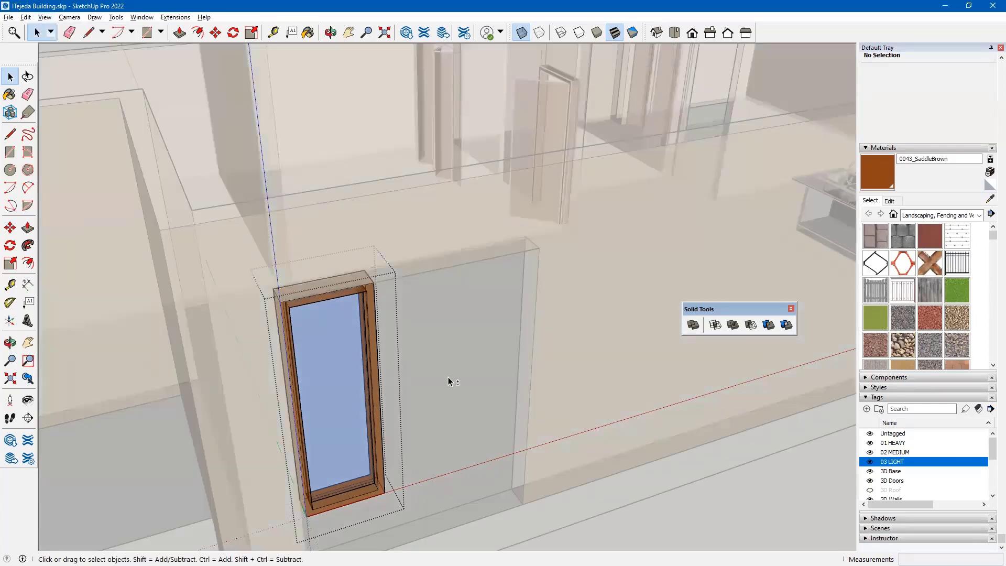
pyautogui.moveTo(448, 377); pyautogui.dragTo(442, 316, button='middle')
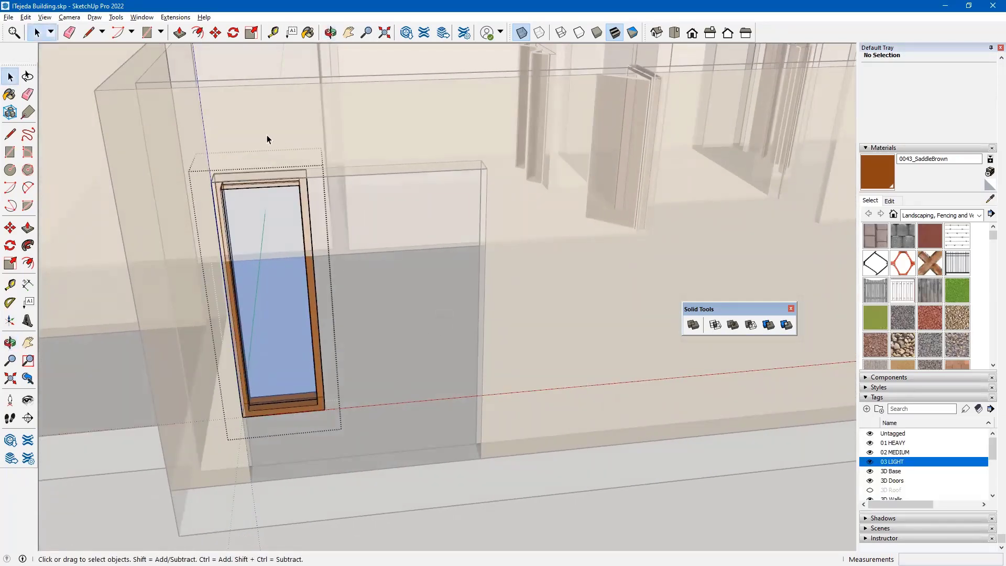
# Open the brown wood frame group nested inside the window group for editing.
pyautogui.moveTo(264, 132); pyautogui.dragTo(345, 428)
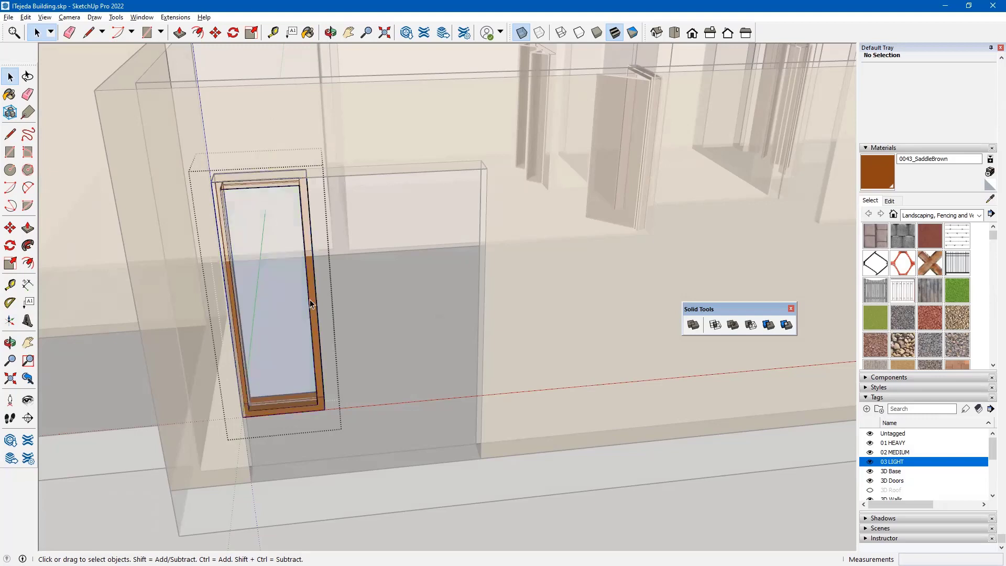
pyautogui.click(311, 285)
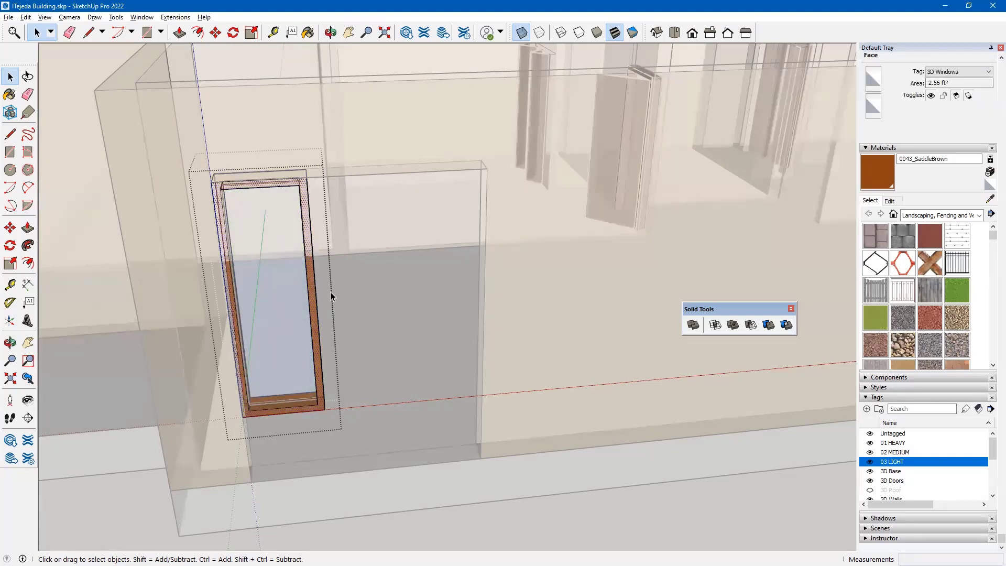
pyautogui.click(357, 316)
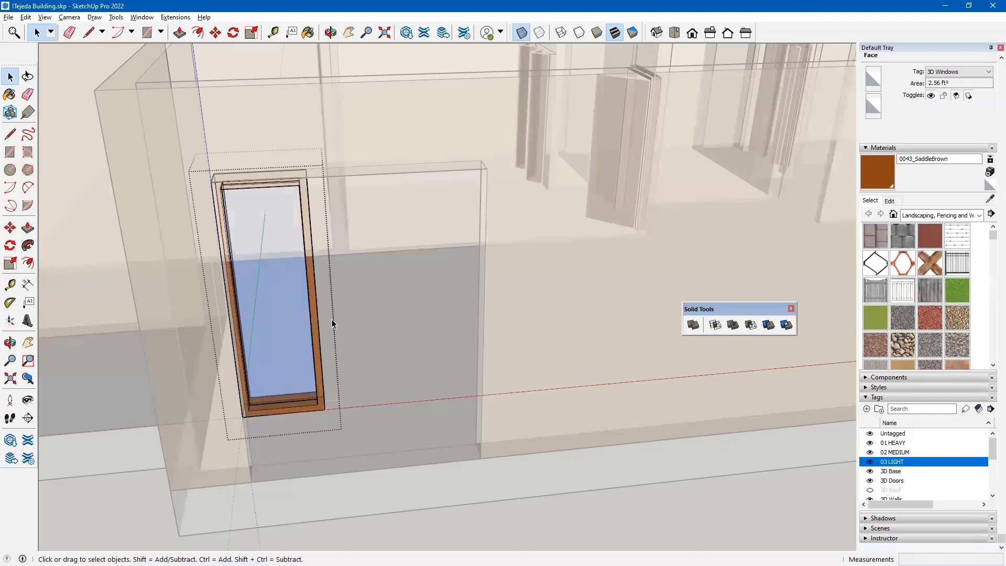
pyautogui.click(312, 285)
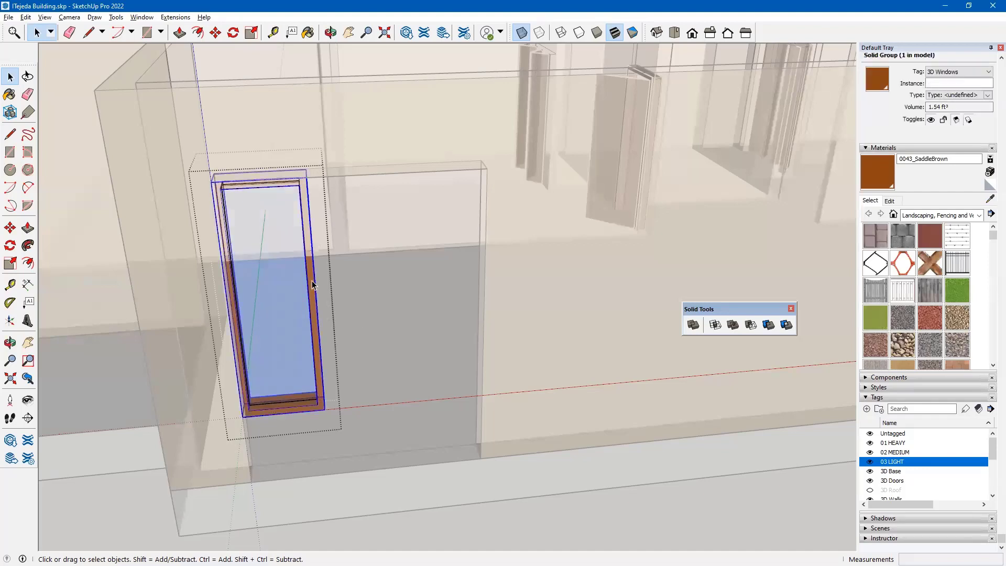
pyautogui.click(325, 281)
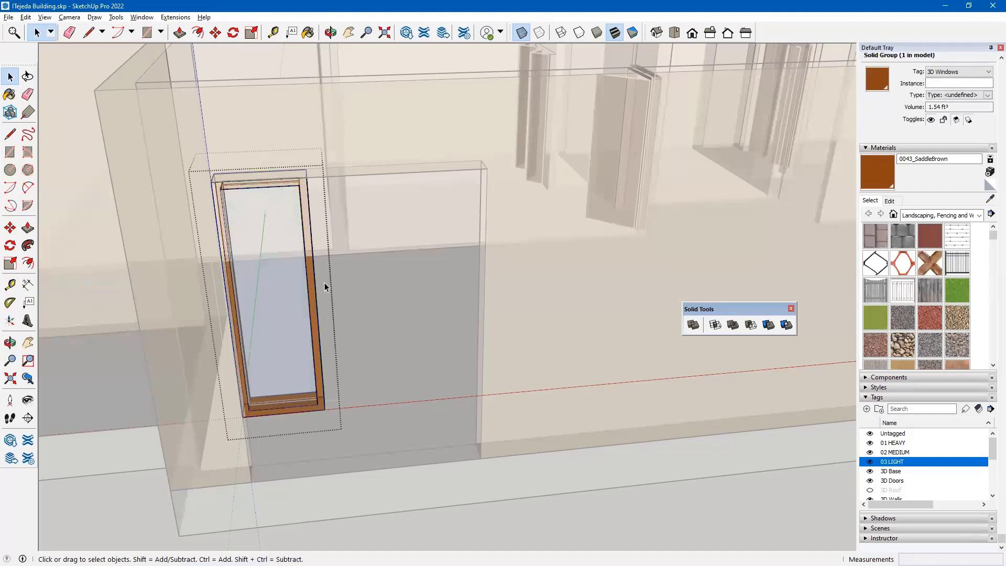
# Widen the window frame by moving its right jamb geometry 4' to the opening's far upper corner.
pyautogui.moveTo(275, 137); pyautogui.dragTo(344, 438)
pyautogui.moveTo(334, 277); pyautogui.dragTo(370, 285, button='middle')
pyautogui.scroll(5, 350, 276)
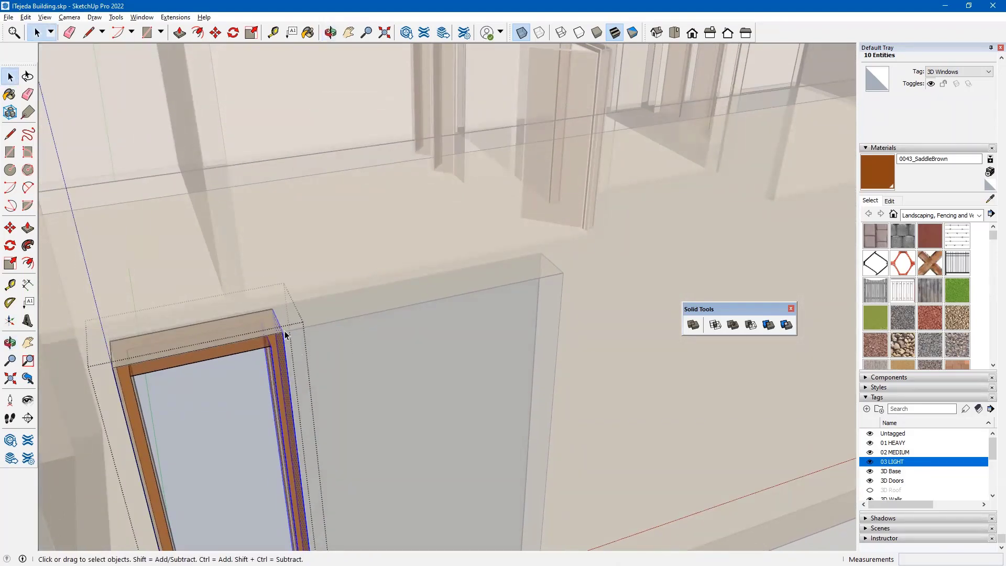
pyautogui.press('m')
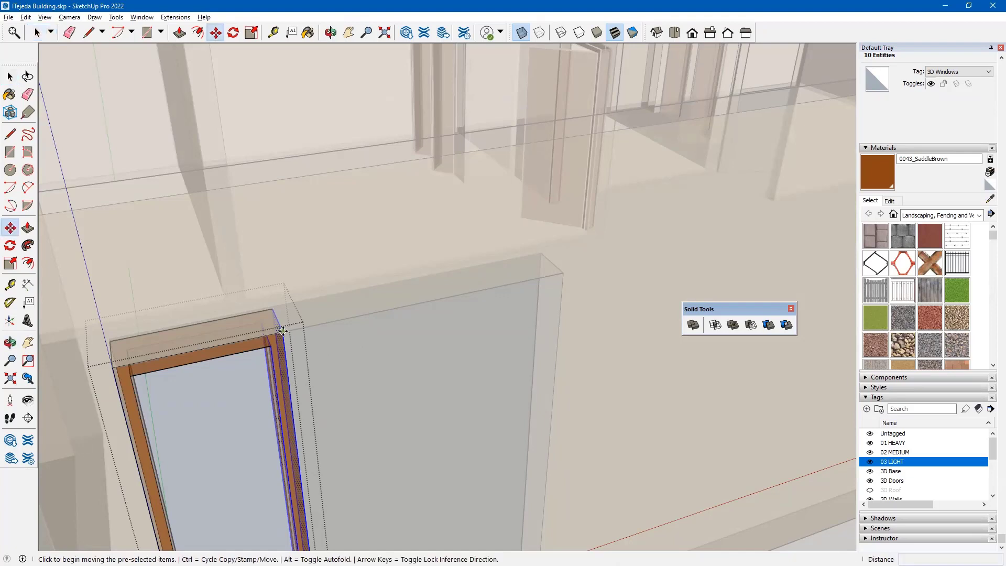
pyautogui.click(283, 331)
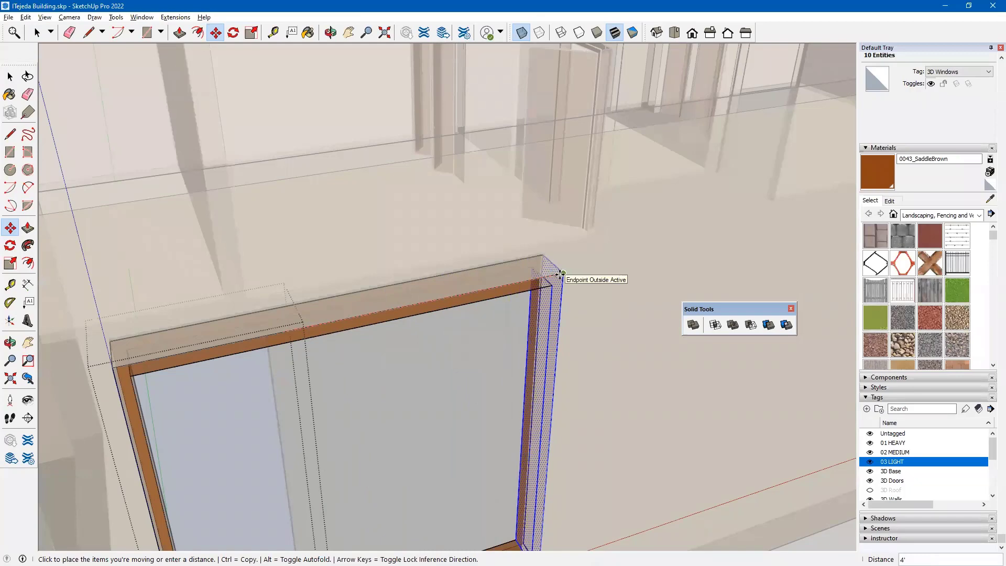
pyautogui.click(560, 273)
pyautogui.scroll(-5, 479, 299)
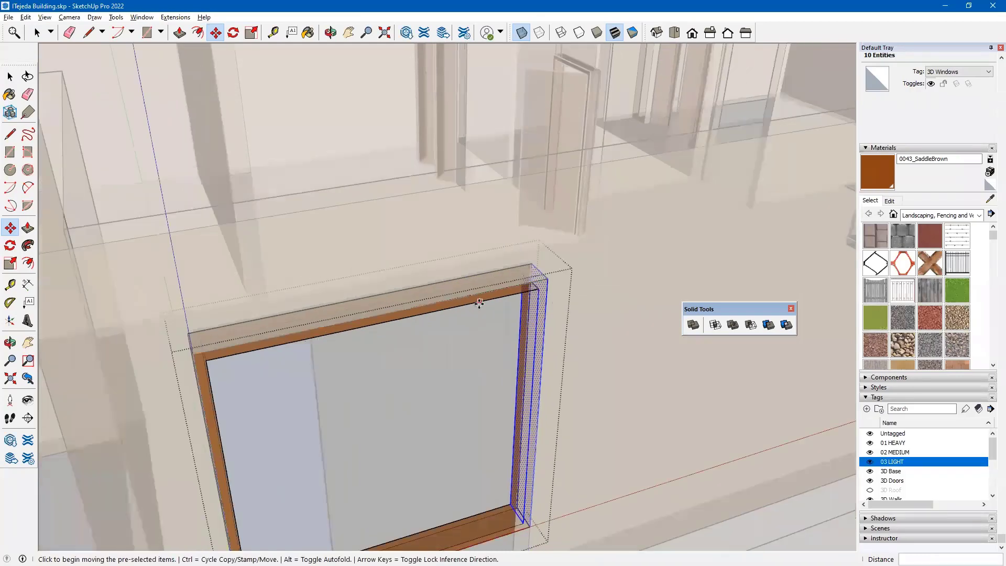
# Lengthen the window frame by moving its bottom rail geometry down 2' to the opening's lower corner.
pyautogui.moveTo(427, 422); pyautogui.dragTo(370, 324, button='middle')
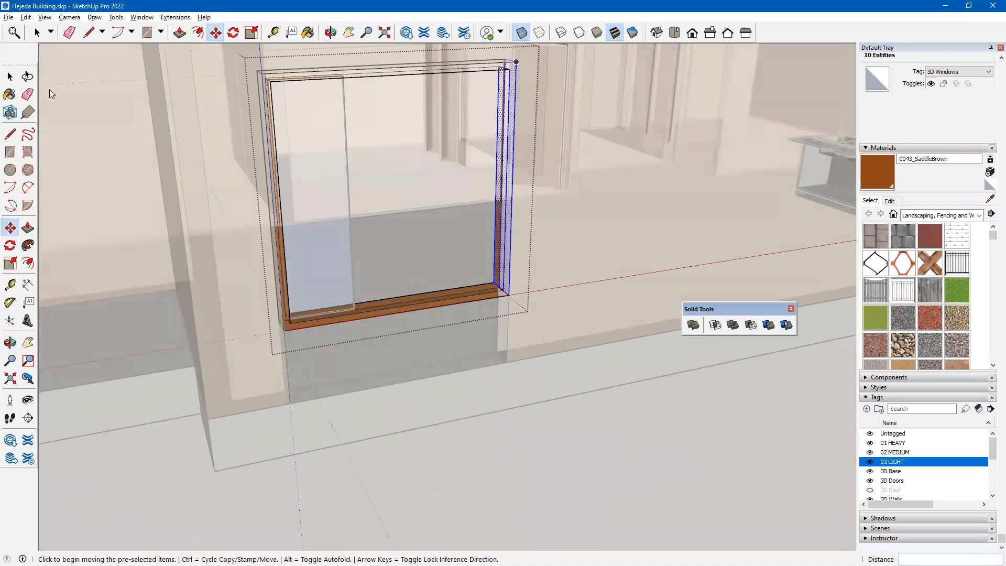
pyautogui.press('space')
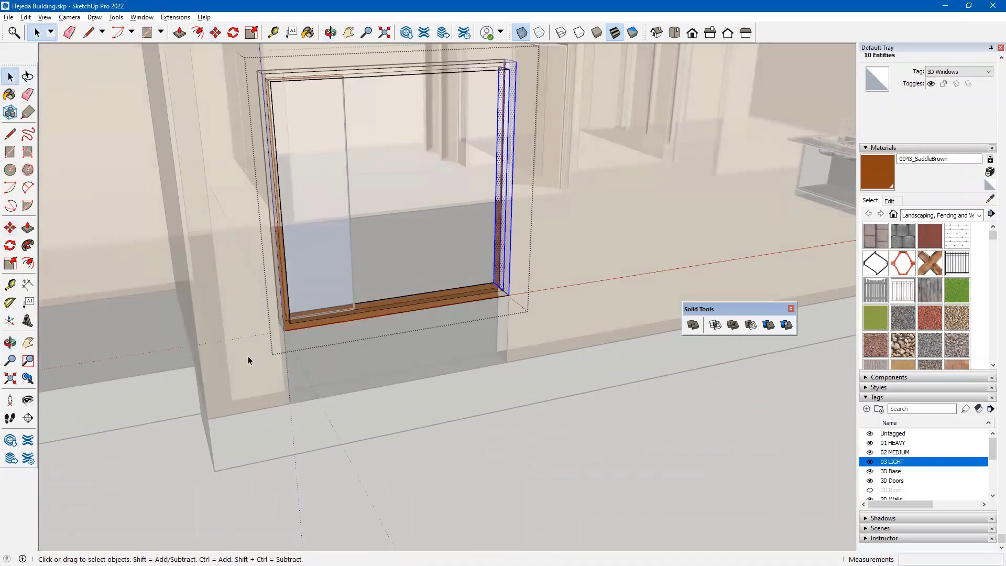
pyautogui.moveTo(247, 357); pyautogui.dragTo(529, 264)
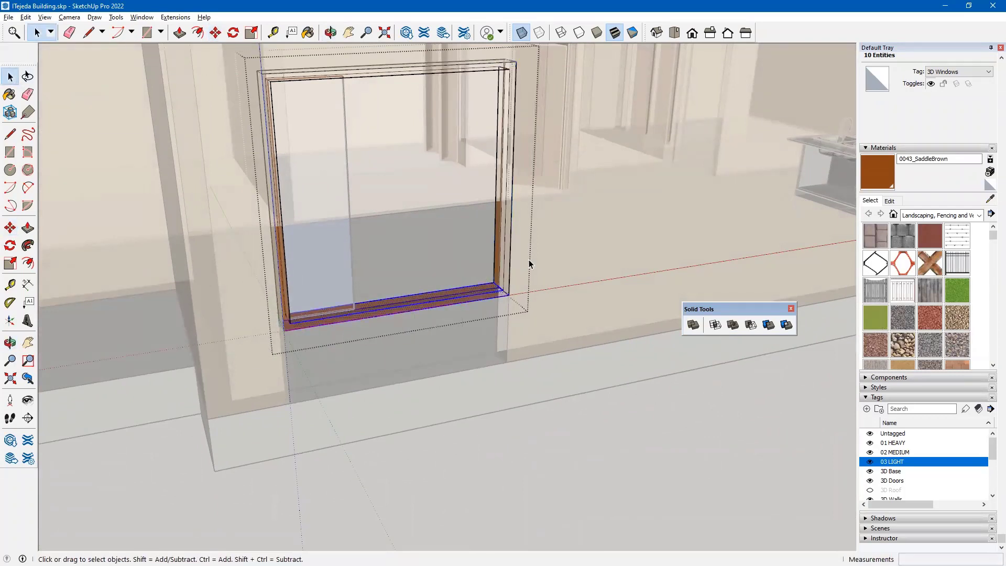
pyautogui.scroll(4, 515, 303)
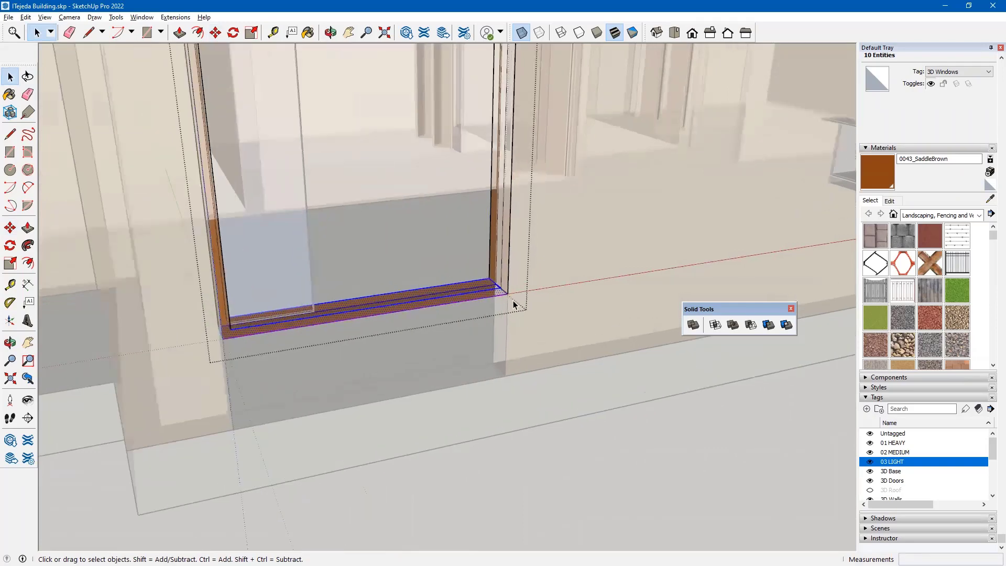
pyautogui.scroll(2, 514, 303)
pyautogui.press('m')
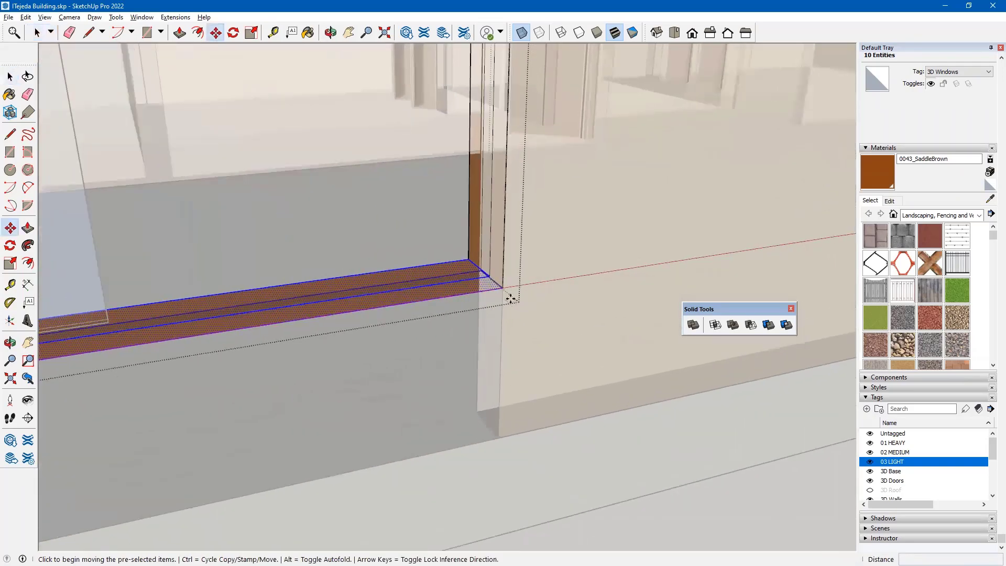
pyautogui.click(502, 287)
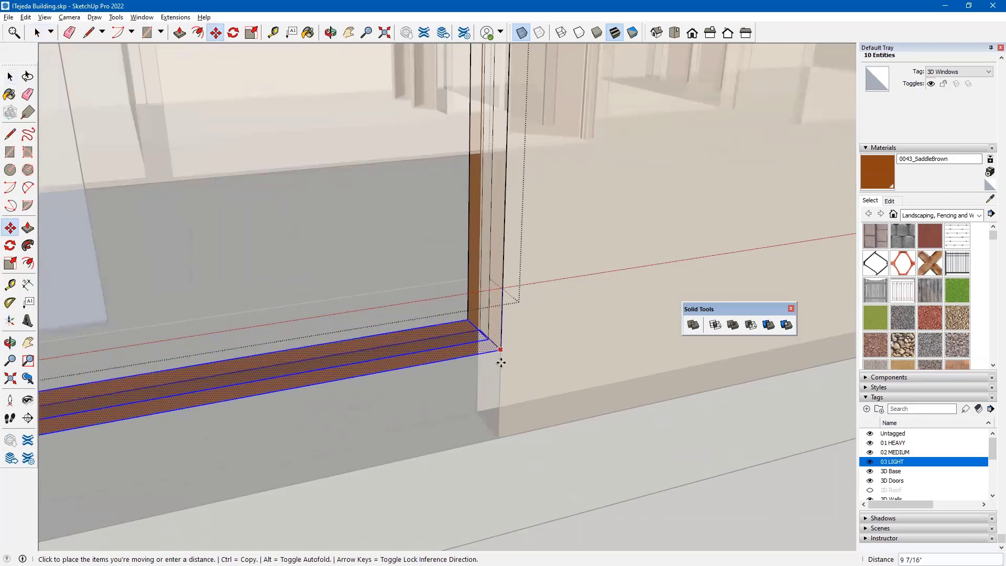
pyautogui.click(497, 437)
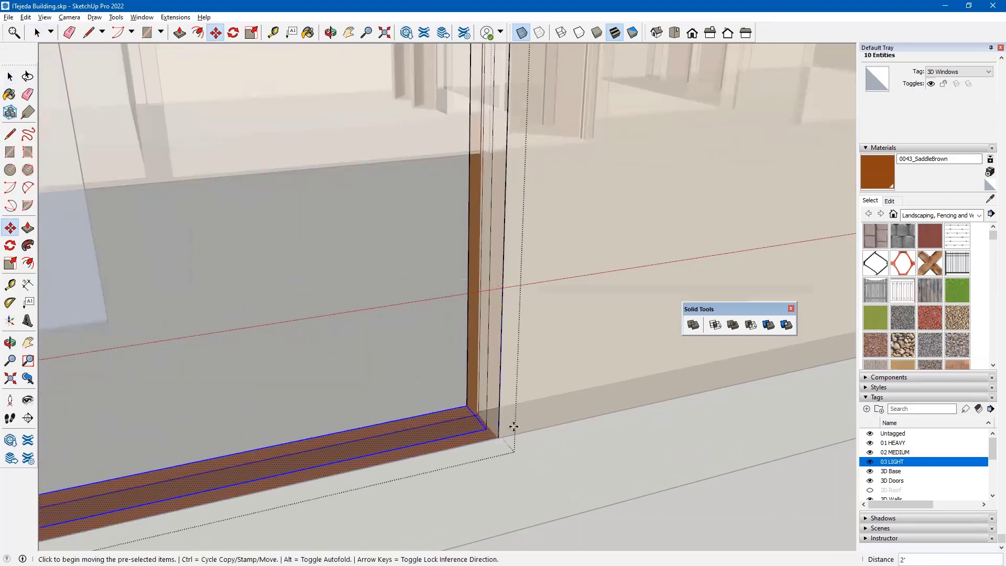
pyautogui.scroll(-10, 512, 424)
pyautogui.moveTo(475, 322); pyautogui.dragTo(476, 289, button='middle')
pyautogui.press('m')
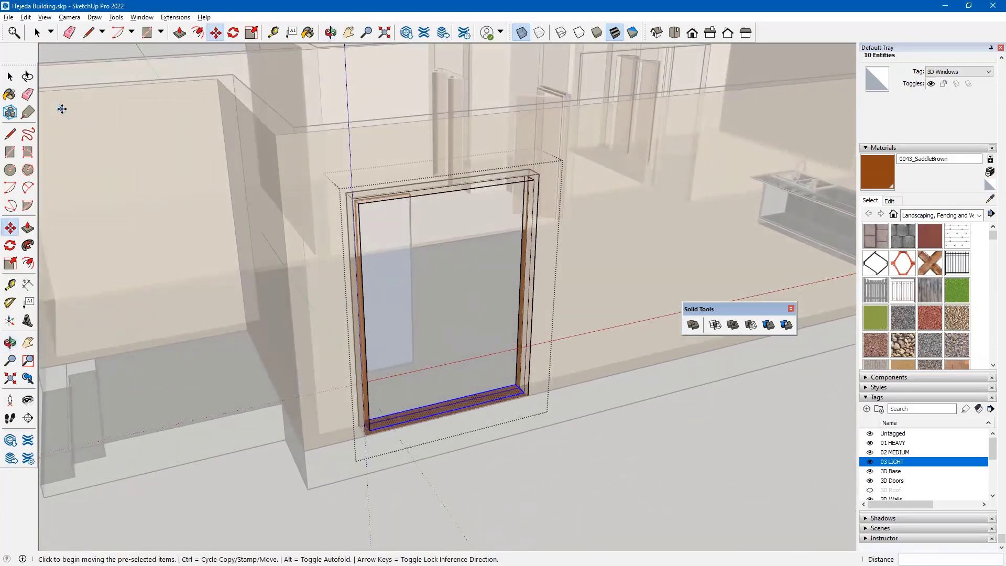
# Close the brown wood frame group and open the glass pane group beside it for editing.
pyautogui.click(10, 77)
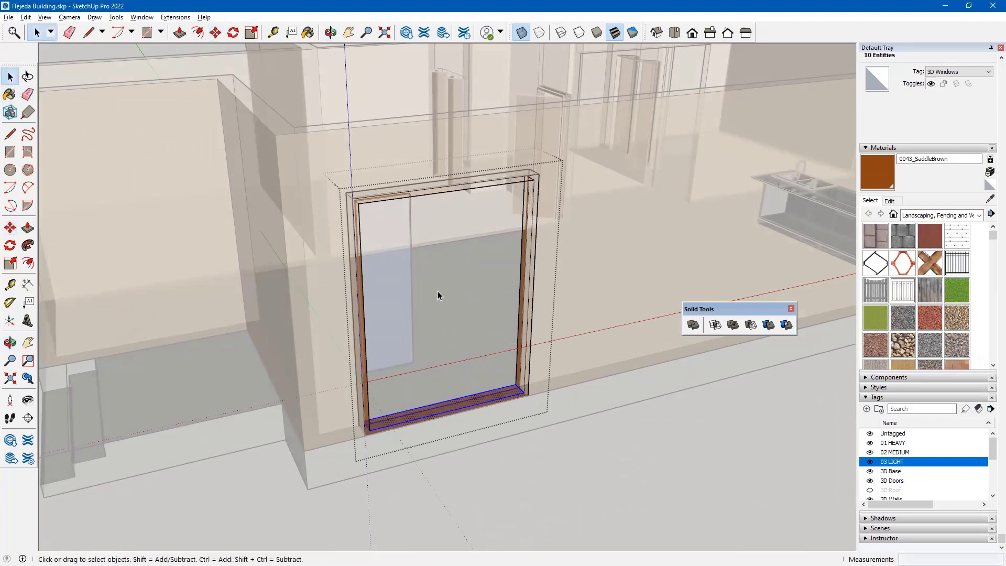
pyautogui.click(584, 480)
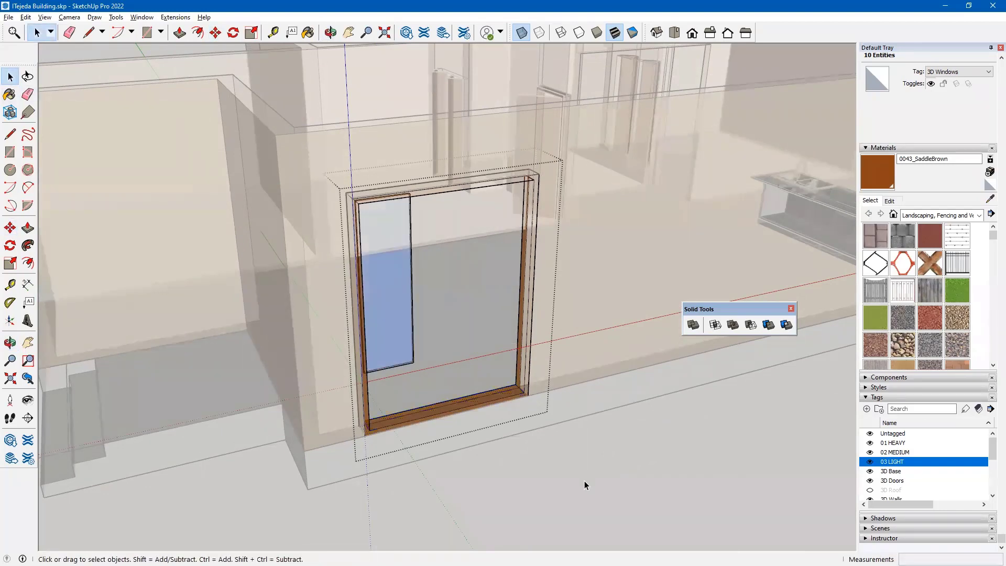
pyautogui.click(384, 296)
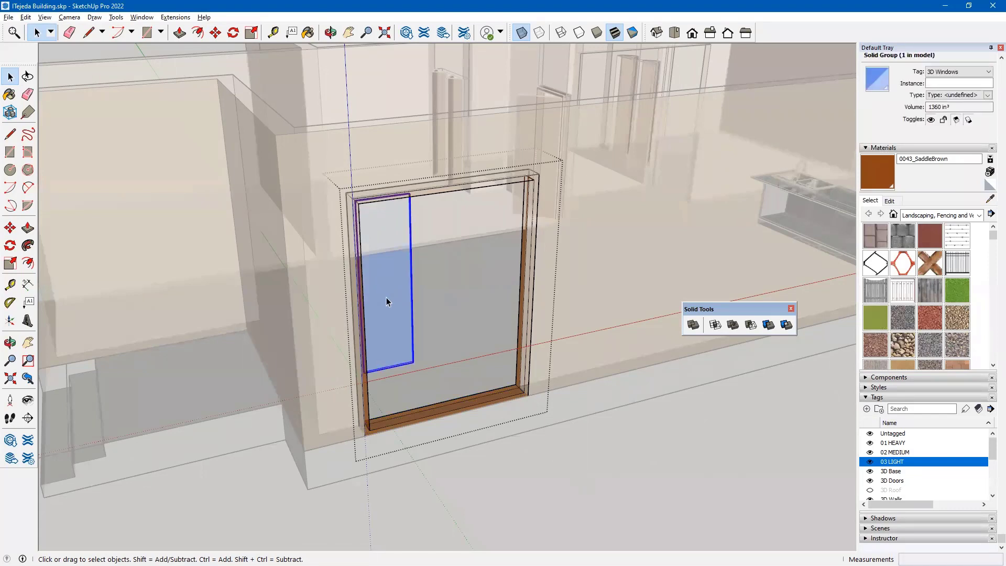
pyautogui.doubleClick(385, 297)
pyautogui.press('o')
pyautogui.moveTo(450, 265); pyautogui.dragTo(423, 305)
pyautogui.press('space')
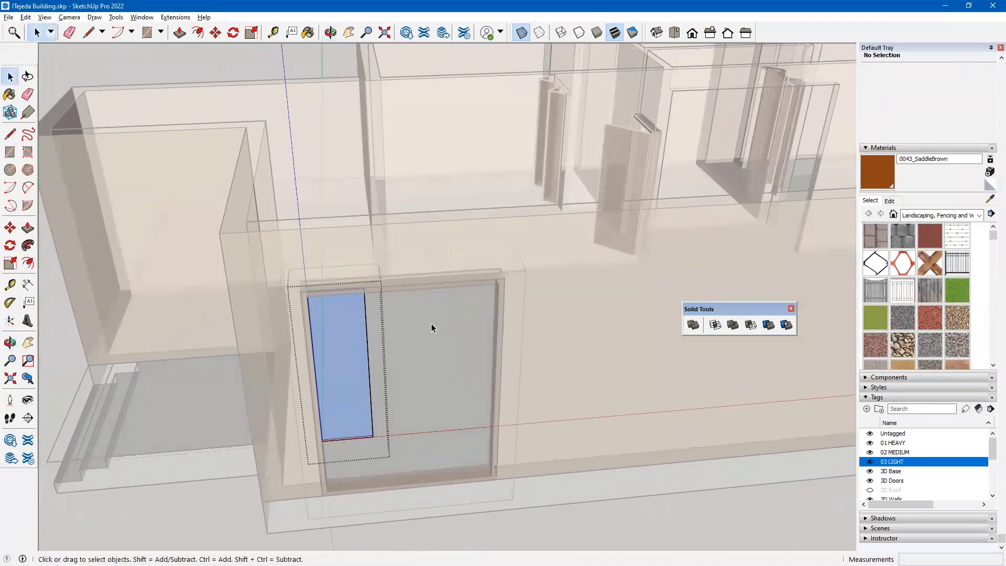
# Widen the glass pane by moving its right edge geometry 4' to the window frame's far upper corner.
pyautogui.moveTo(347, 267); pyautogui.dragTo(394, 451)
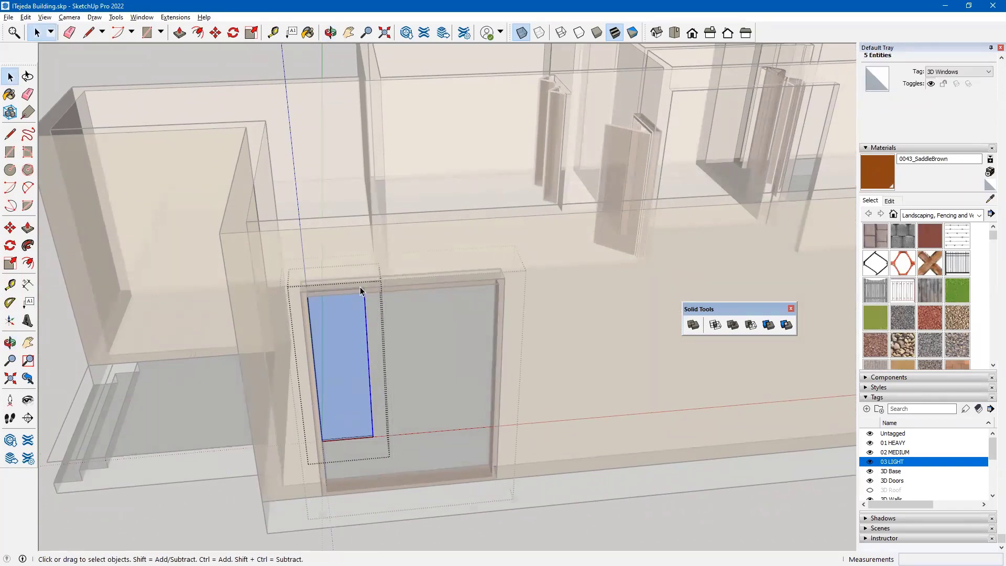
pyautogui.scroll(5, 373, 278)
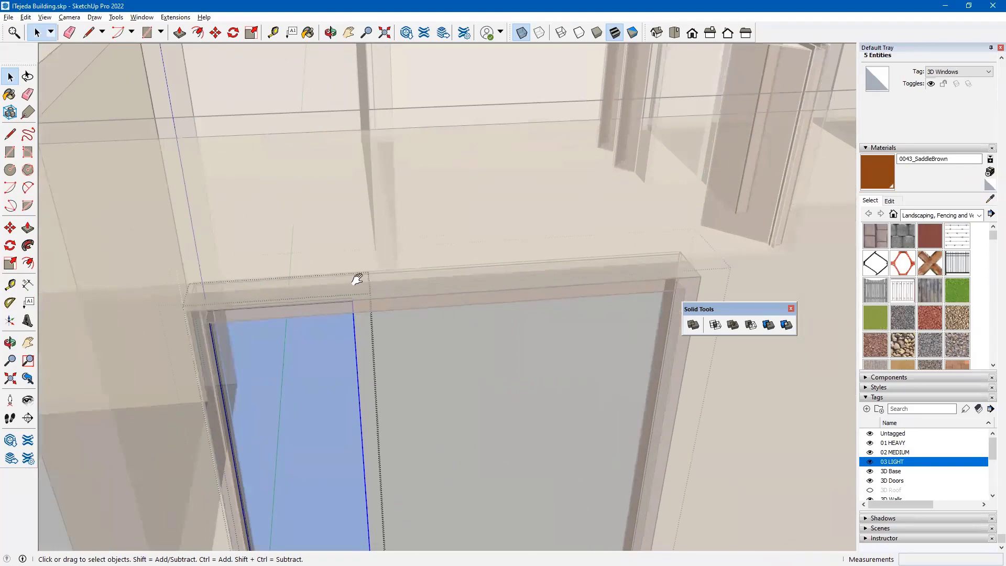
pyautogui.moveTo(356, 280); pyautogui.dragTo(437, 202, button='middle')
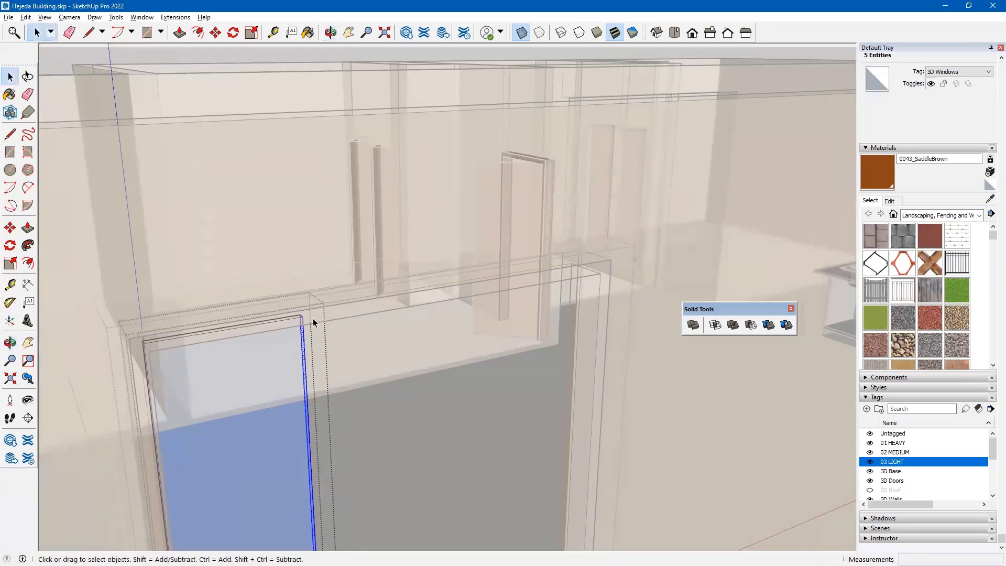
pyautogui.press('m')
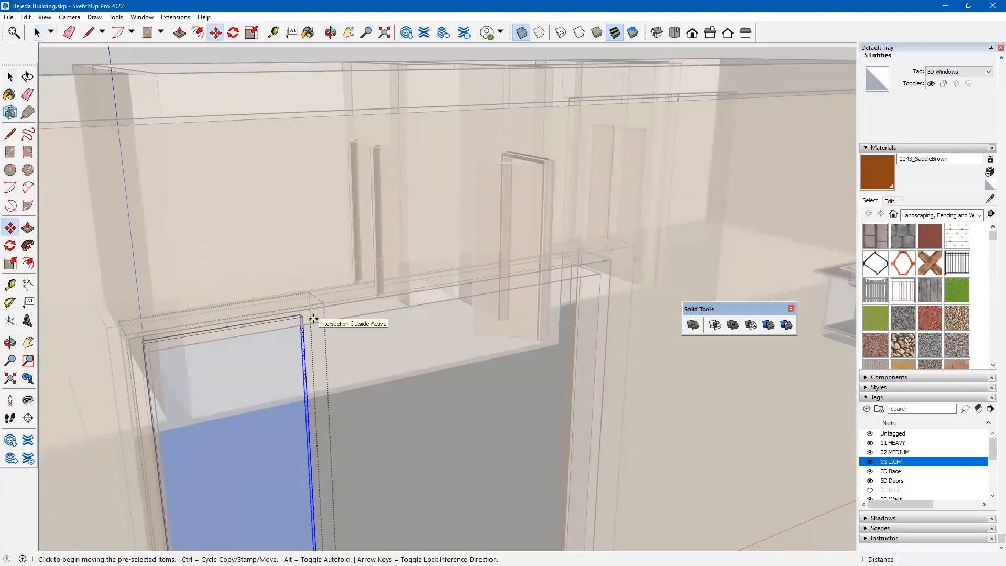
pyautogui.scroll(3, 304, 317)
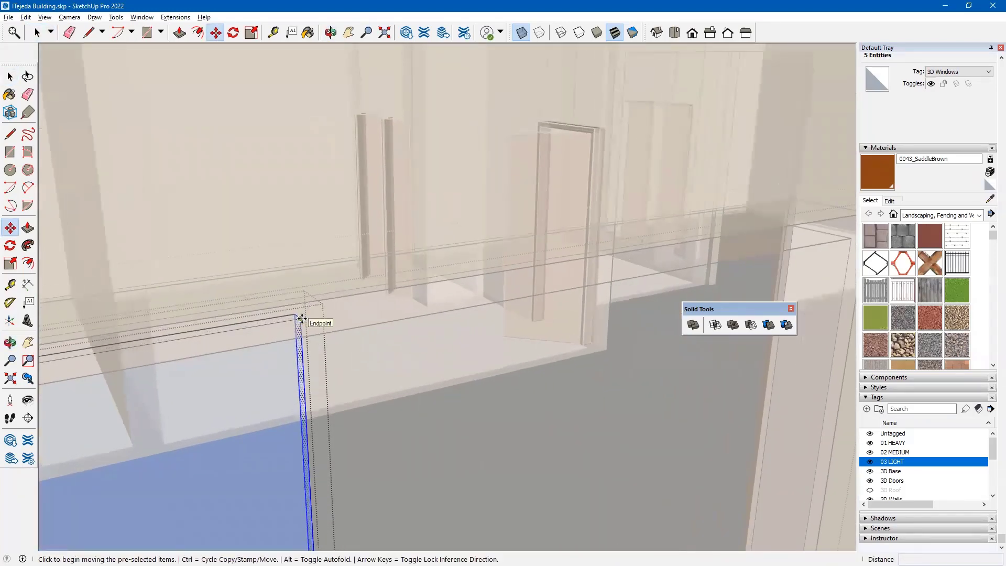
pyautogui.click(304, 318)
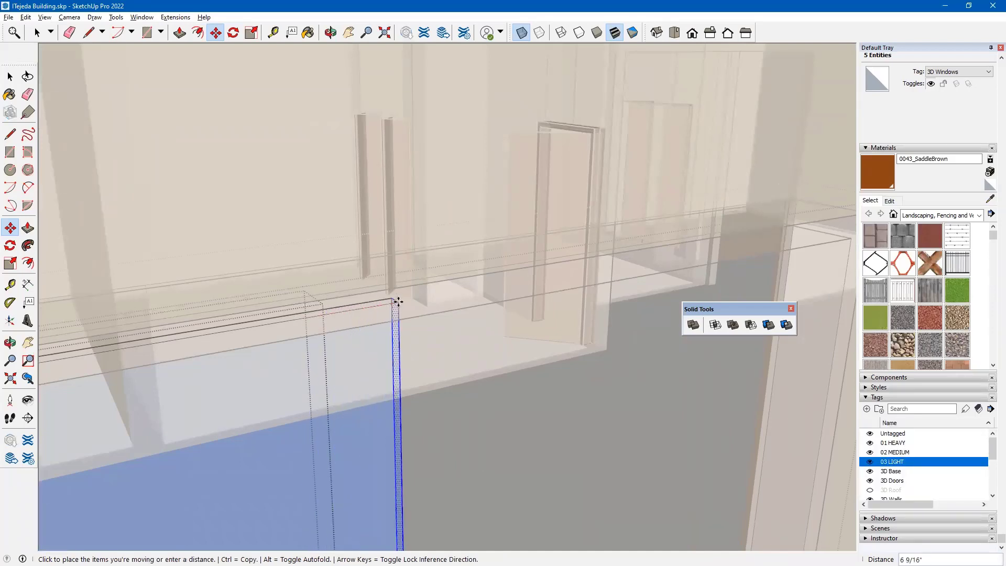
pyautogui.moveTo(462, 306); pyautogui.dragTo(265, 330, button='middle')
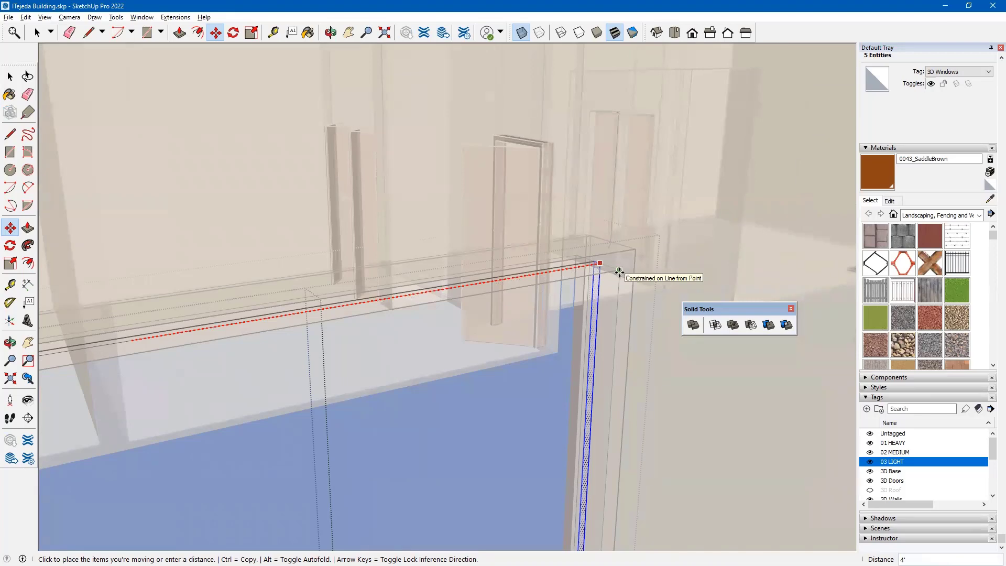
pyautogui.click(619, 271)
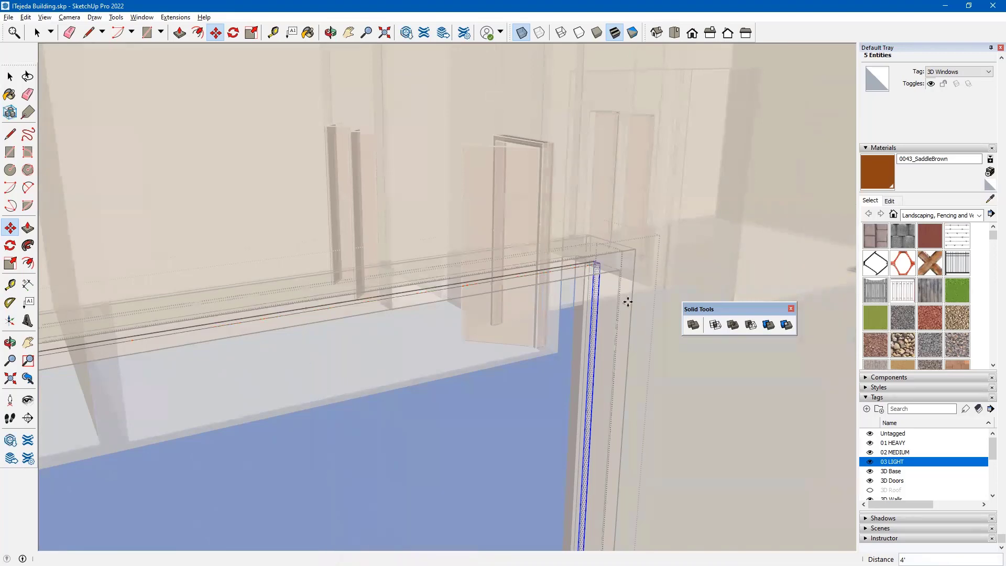
pyautogui.scroll(-5, 618, 335)
pyautogui.scroll(-2, 593, 368)
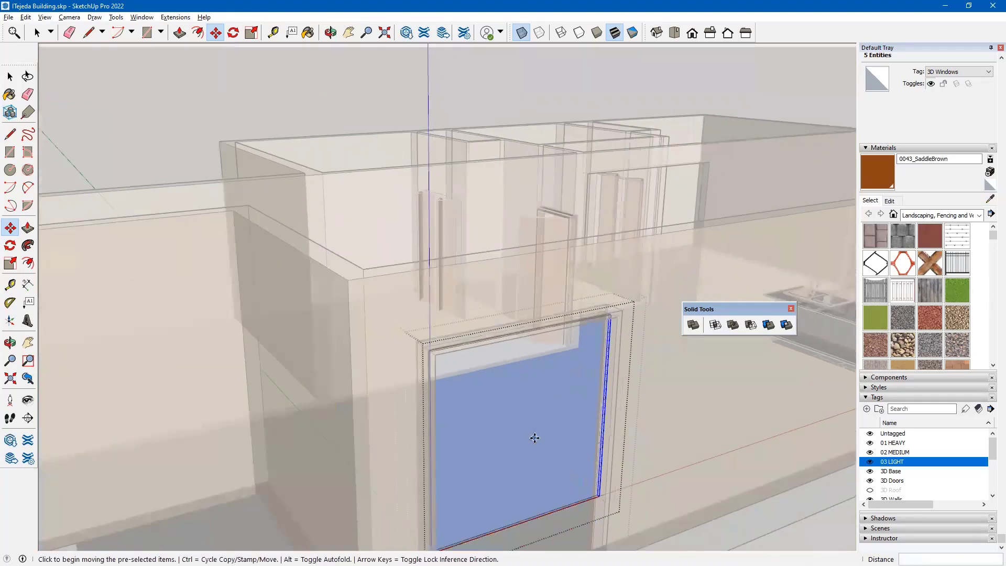
# Try to lengthen the glass pane by shifting its bottom geometry to the frame's lower corner, and undo the copy.
pyautogui.moveTo(532, 435)
pyautogui.mouseDown(button='middle')
pyautogui.moveTo(449, 296)
pyautogui.moveTo(421, 270)
pyautogui.moveTo(389, 285)
pyautogui.moveTo(234, 416)
pyautogui.mouseUp(button='middle')
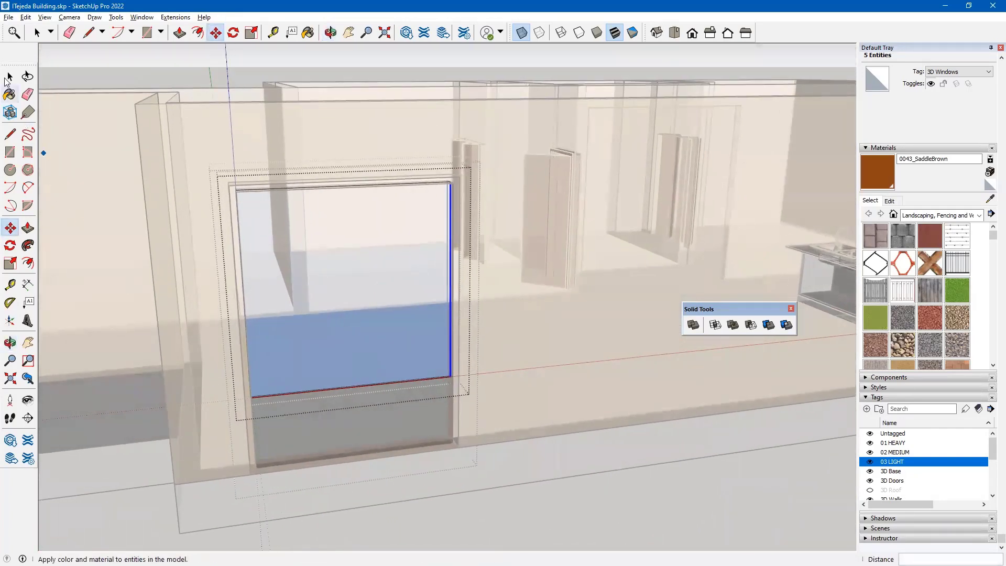
pyautogui.click(10, 77)
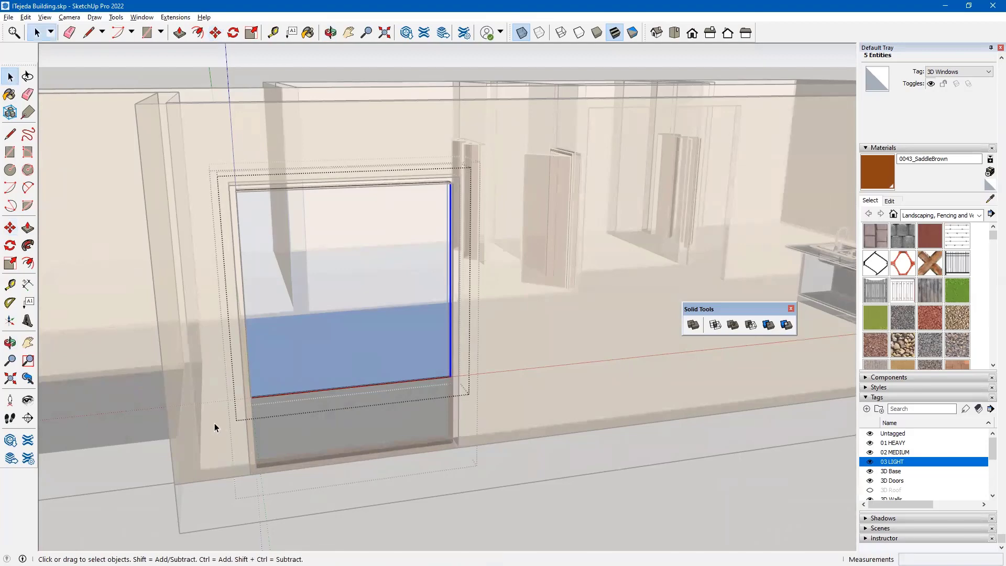
pyautogui.moveTo(247, 404); pyautogui.dragTo(501, 354)
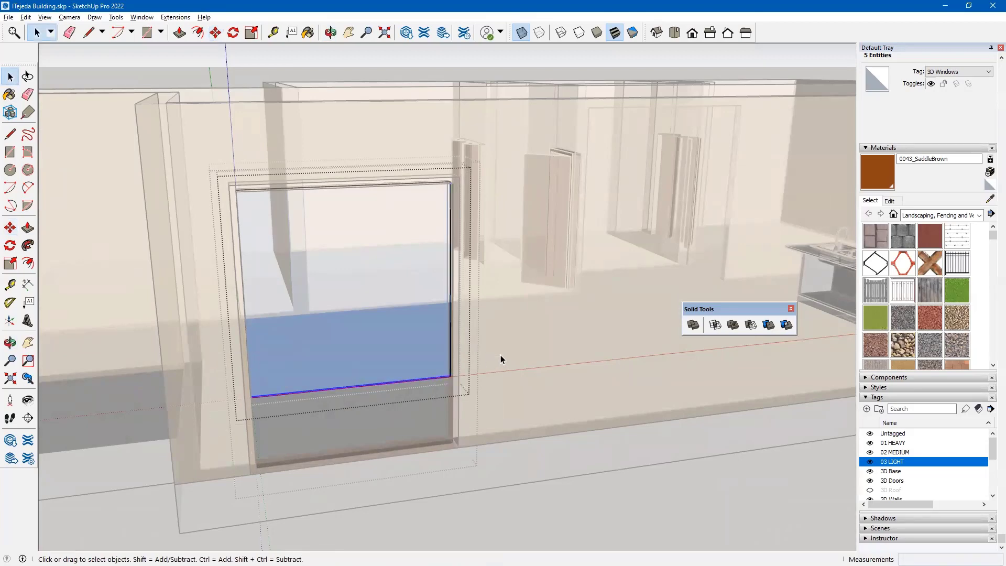
pyautogui.scroll(6, 460, 392)
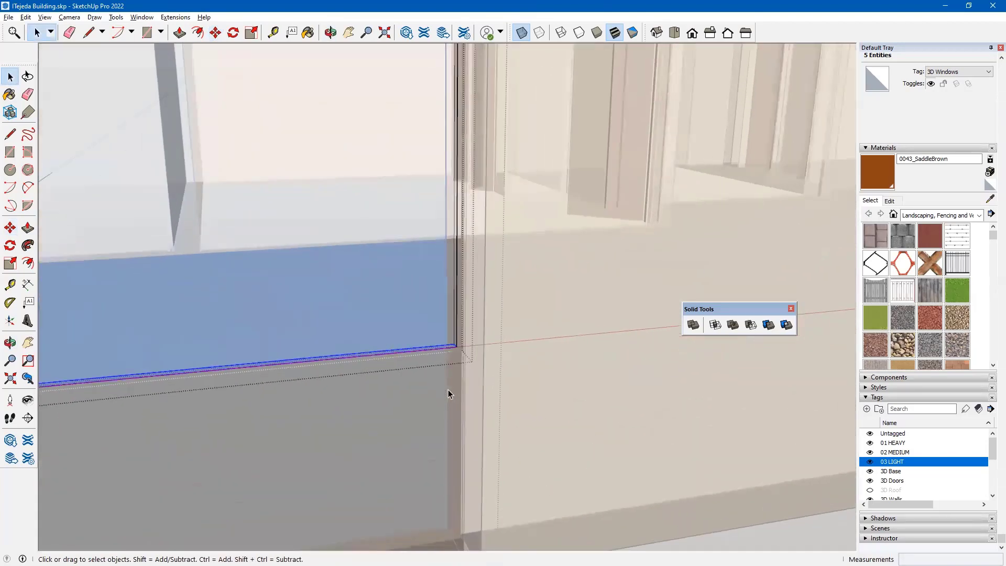
pyautogui.press('m')
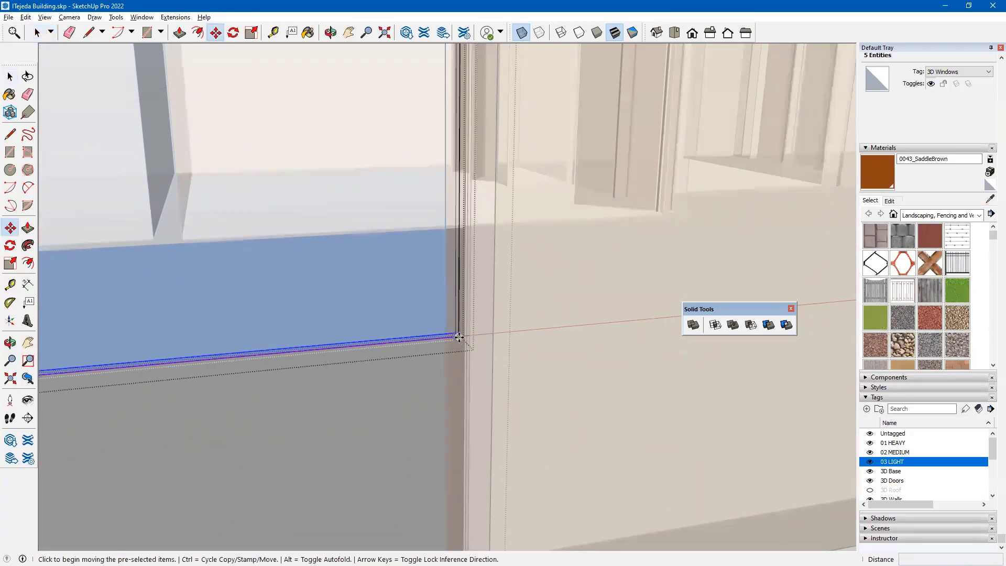
pyautogui.click(456, 336)
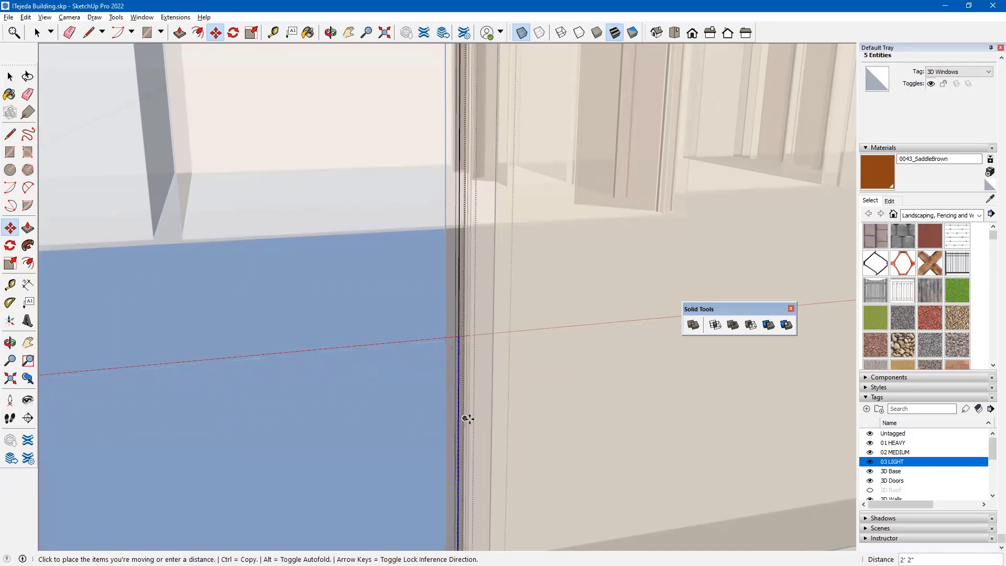
pyautogui.keyDown('shift'); pyautogui.moveTo(467, 415); pyautogui.dragTo(497, 244, button='middle'); pyautogui.keyUp('shift')
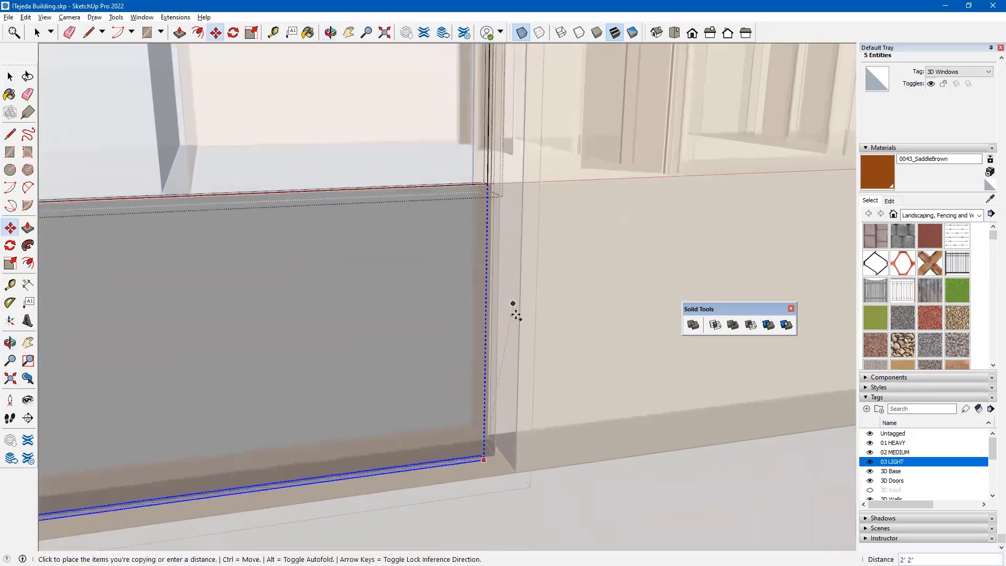
pyautogui.click(494, 456)
pyautogui.scroll(-1, 547, 456)
pyautogui.scroll(-4, 547, 456)
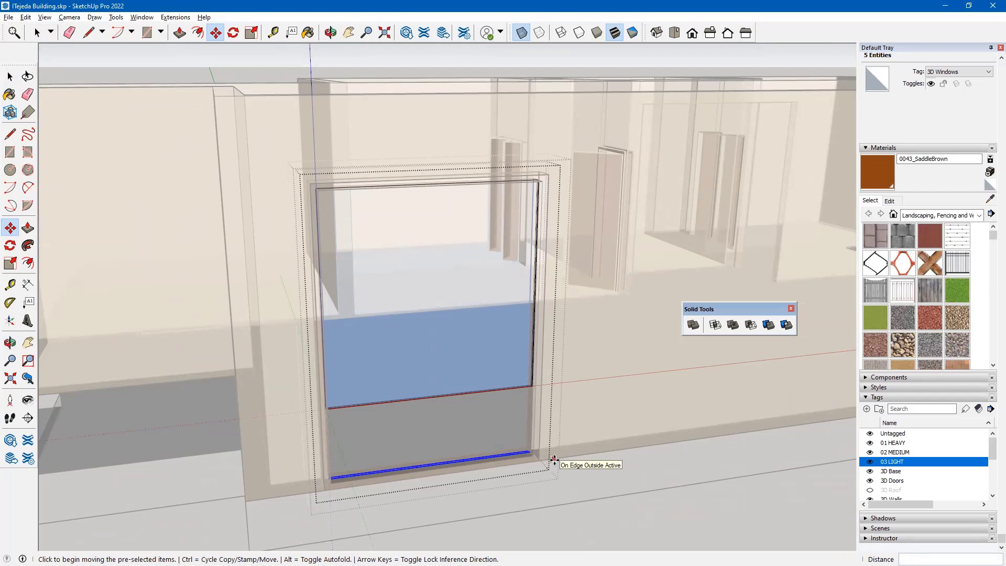
pyautogui.click(25, 17)
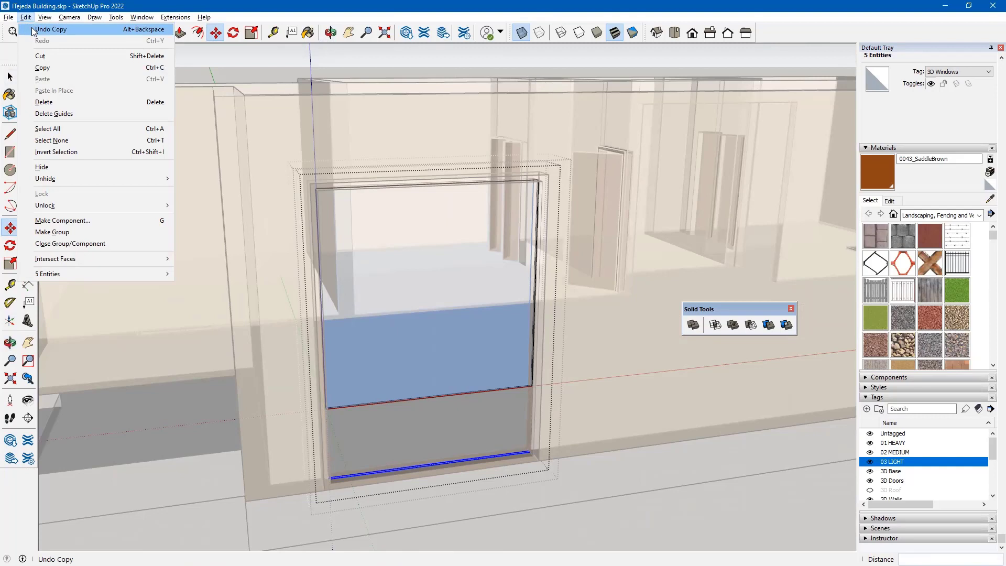
pyautogui.click(50, 30)
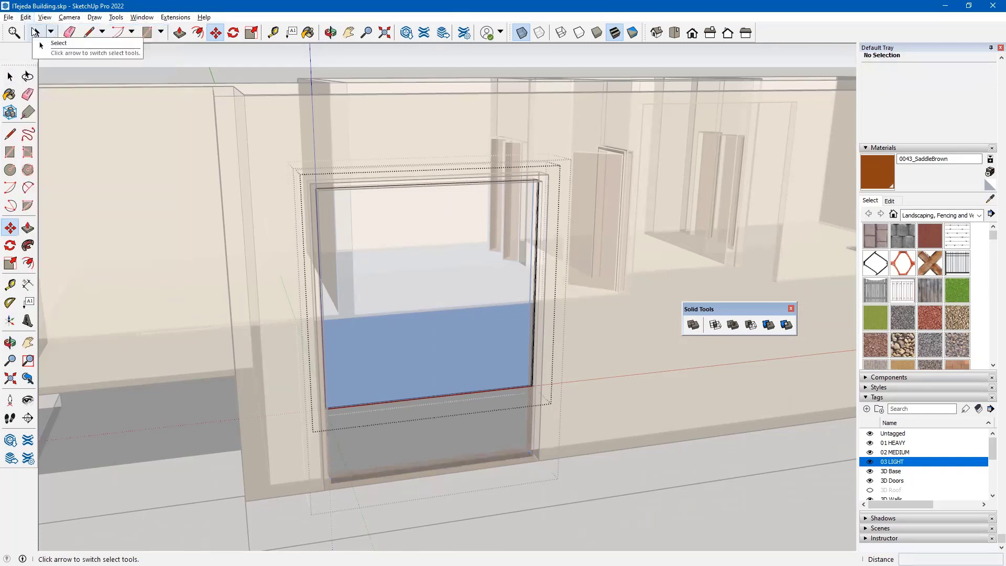
# Lengthen the glass pane by moving its bottom geometry down 2' to the frame's lower corner, using the wireframe display style.
pyautogui.click(11, 77)
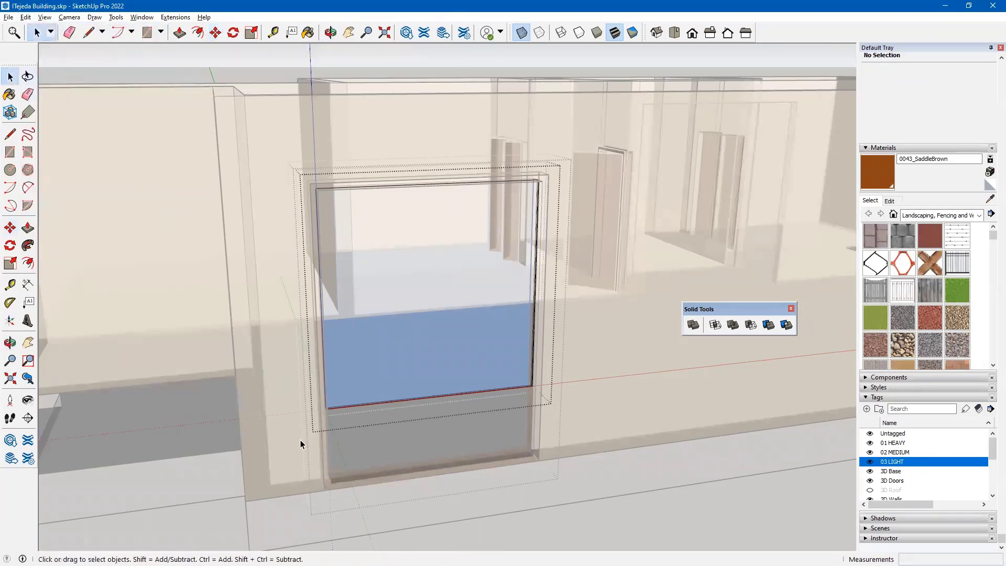
pyautogui.moveTo(300, 437); pyautogui.dragTo(559, 412)
pyautogui.scroll(3, 558, 412)
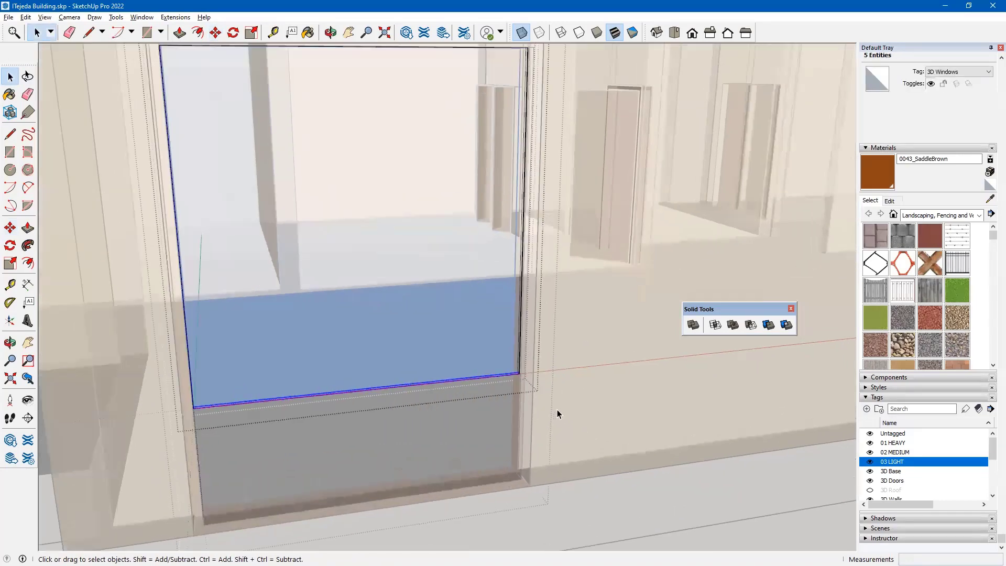
pyautogui.scroll(3, 557, 410)
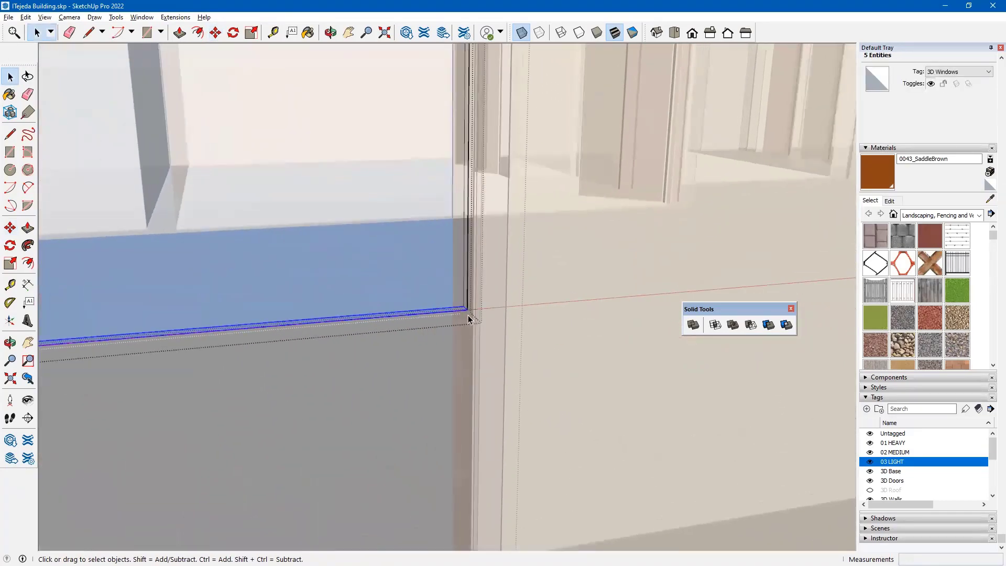
pyautogui.press('m')
pyautogui.click(466, 309)
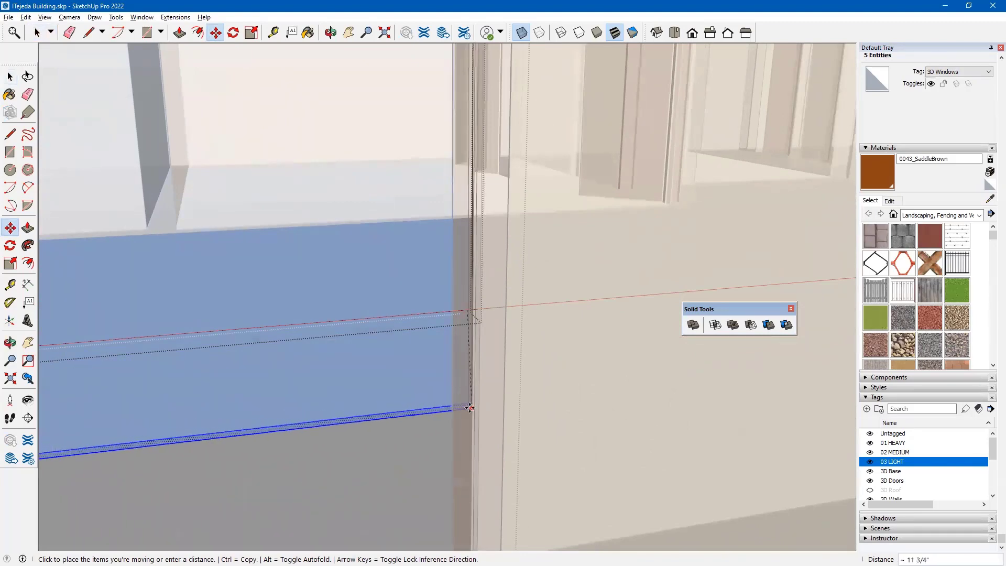
pyautogui.keyDown('shift'); pyautogui.moveTo(470, 407); pyautogui.dragTo(518, 160, button='middle'); pyautogui.keyUp('shift')
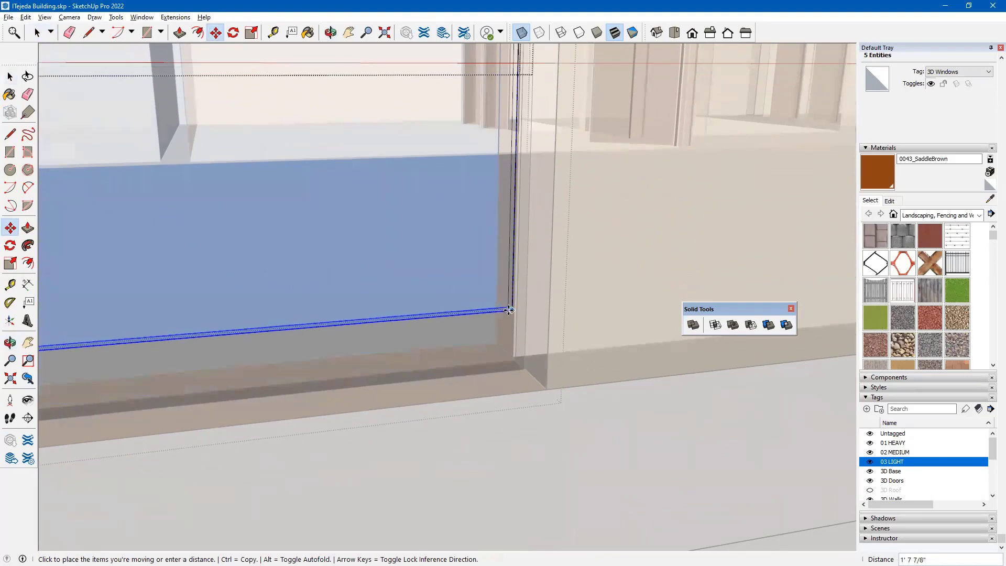
pyautogui.moveTo(512, 335); pyautogui.dragTo(580, 359, button='middle')
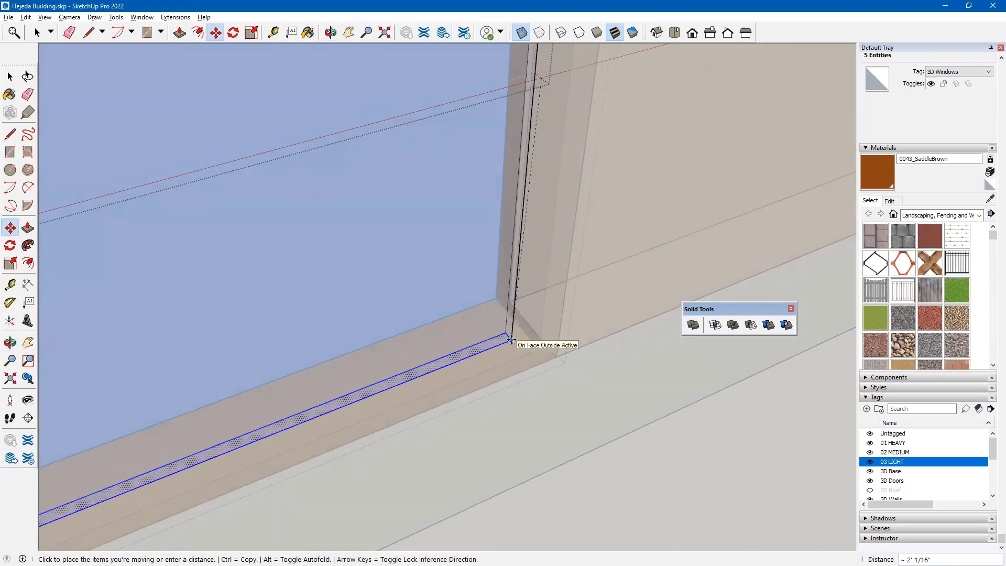
pyautogui.click(548, 65)
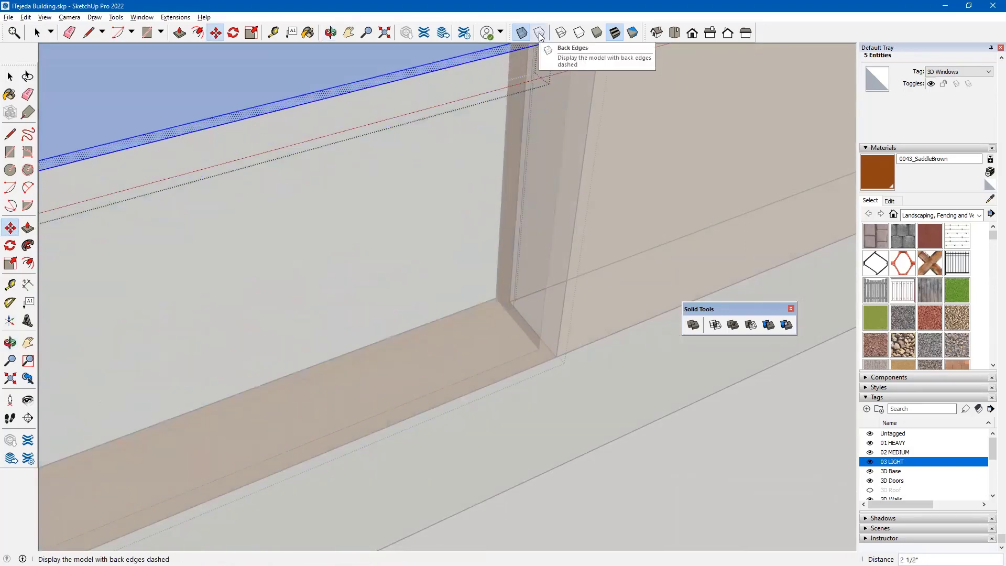
pyautogui.click(579, 34)
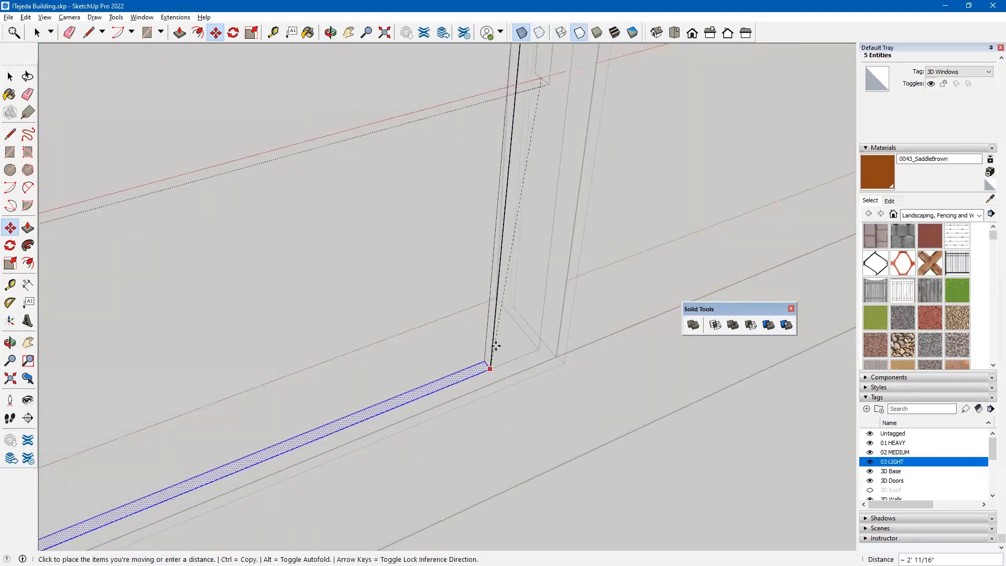
pyautogui.click(561, 32)
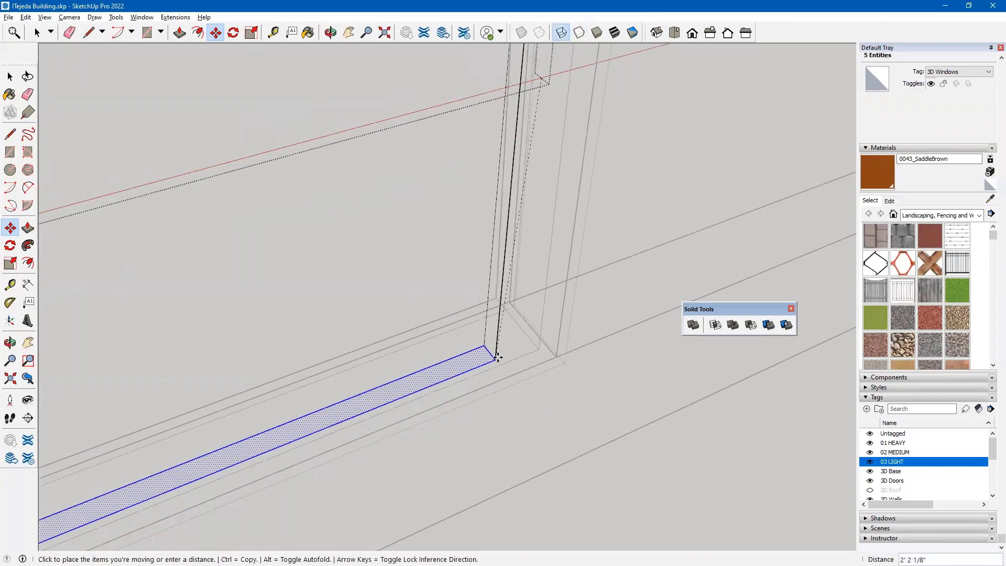
pyautogui.moveTo(499, 357)
pyautogui.mouseDown(button='middle')
pyautogui.moveTo(505, 386)
pyautogui.moveTo(482, 352)
pyautogui.moveTo(495, 367)
pyautogui.mouseUp(button='middle')
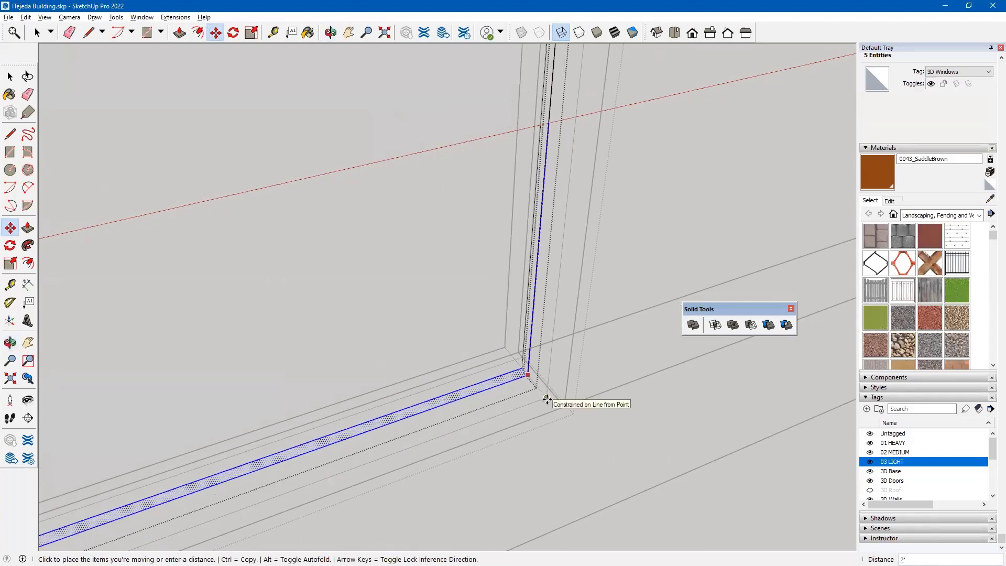
pyautogui.click(546, 400)
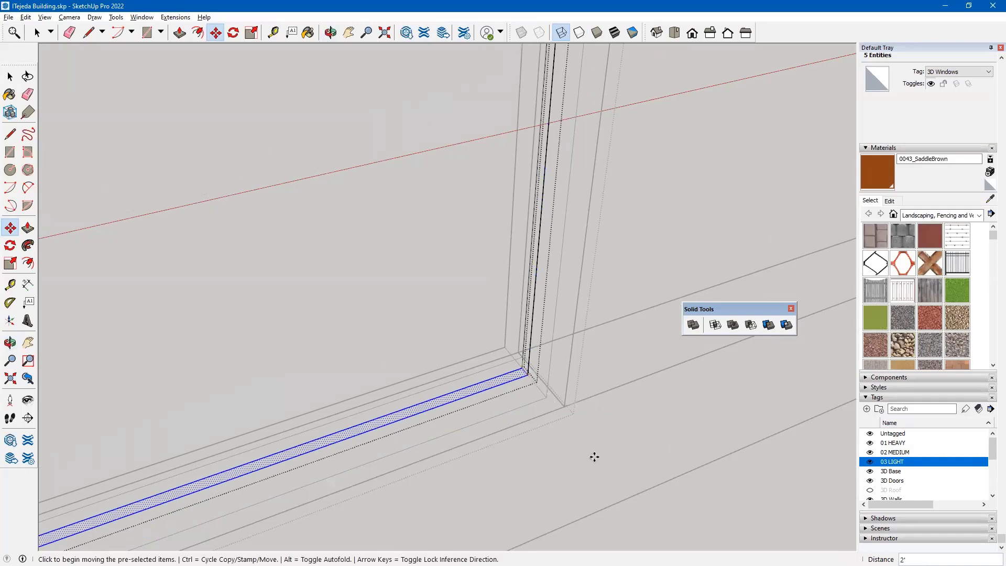
pyautogui.scroll(-6, 575, 438)
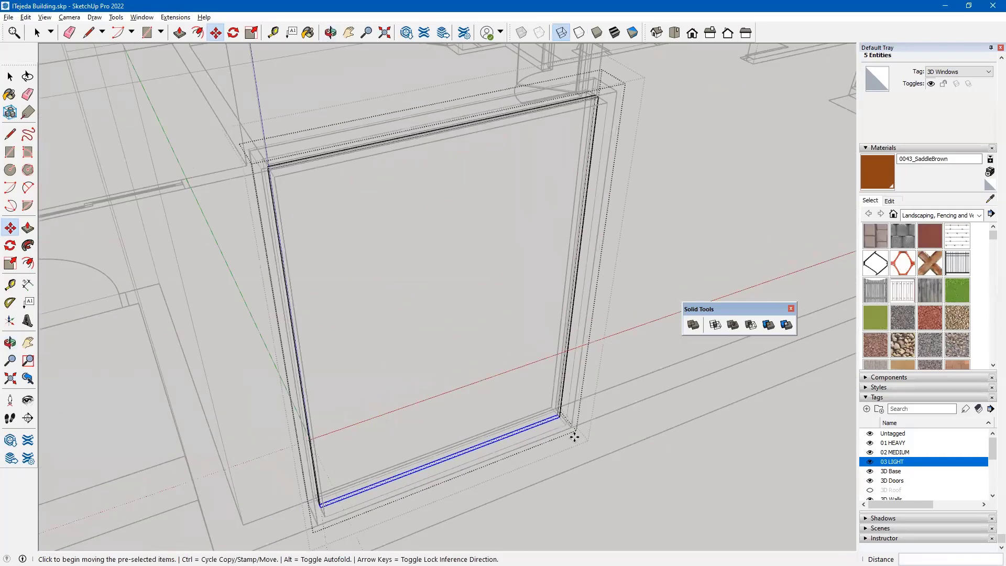
# Close the glass pane and window groups, and display the model with textured shading and X-ray off.
pyautogui.scroll(-3, 574, 437)
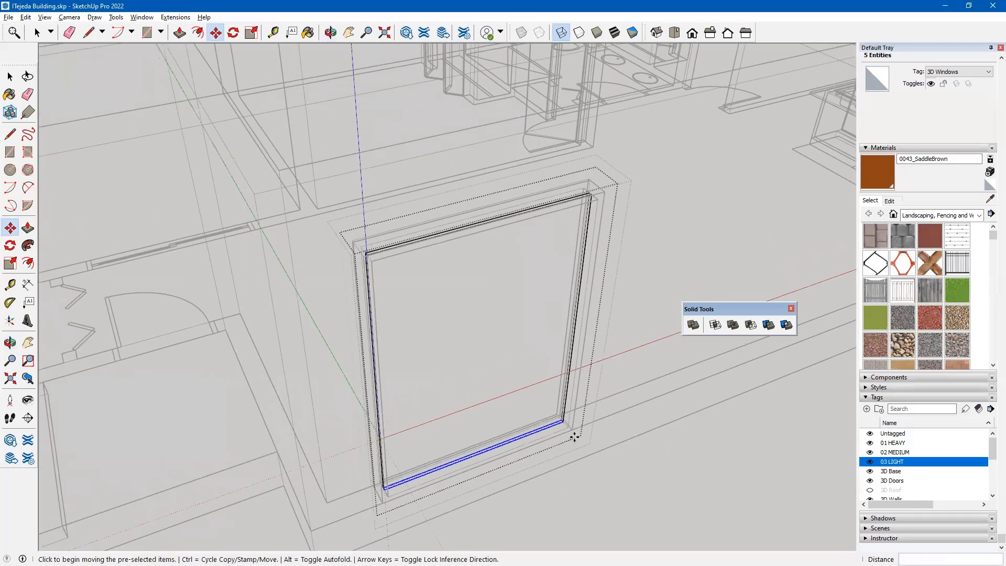
pyautogui.click(615, 33)
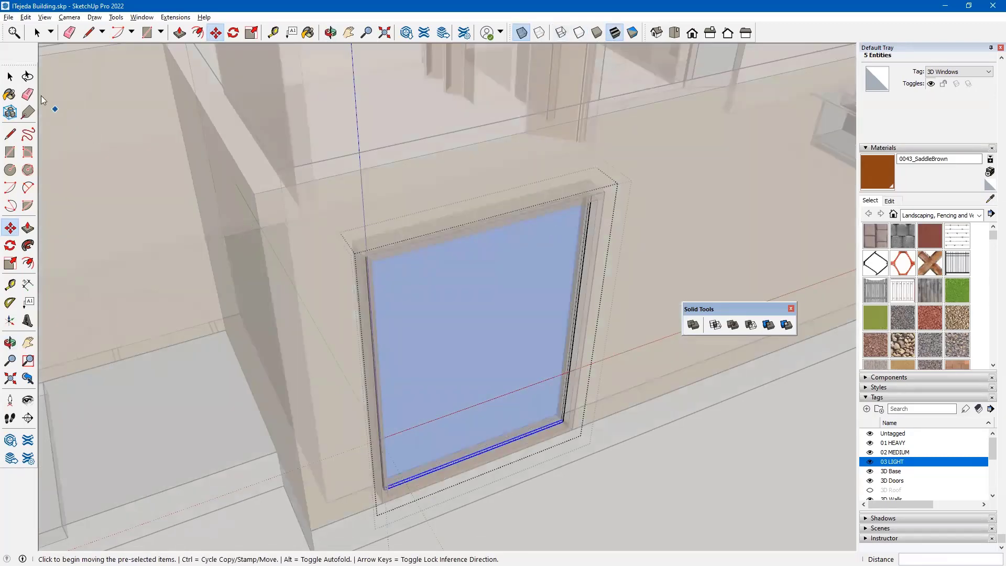
pyautogui.press('space')
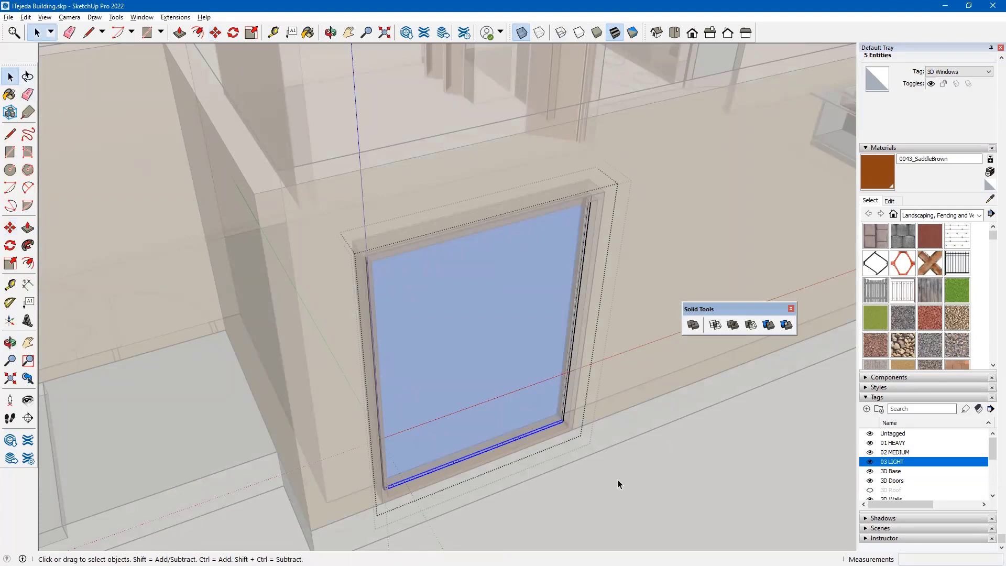
pyautogui.click(627, 485)
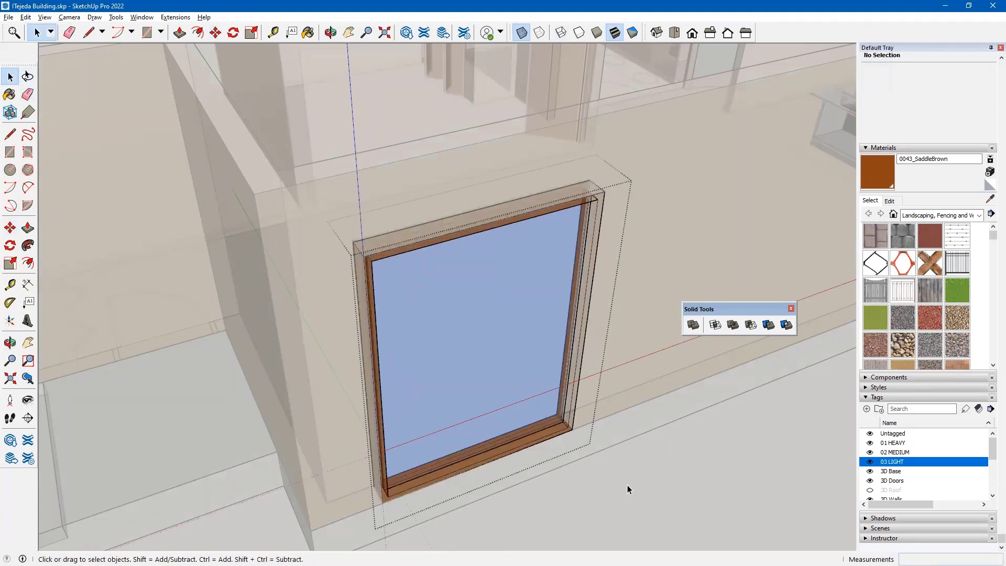
pyautogui.click(627, 486)
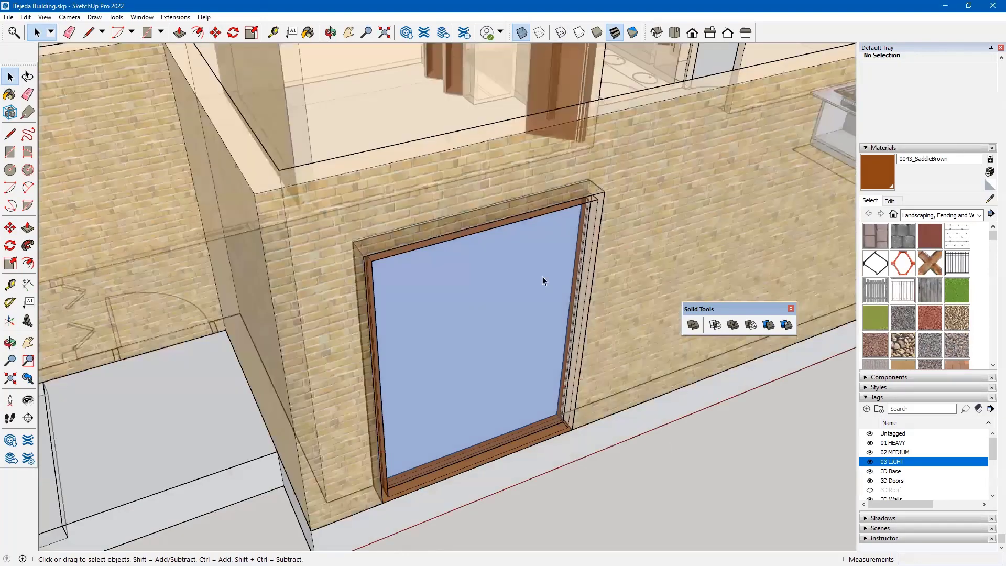
pyautogui.click(522, 32)
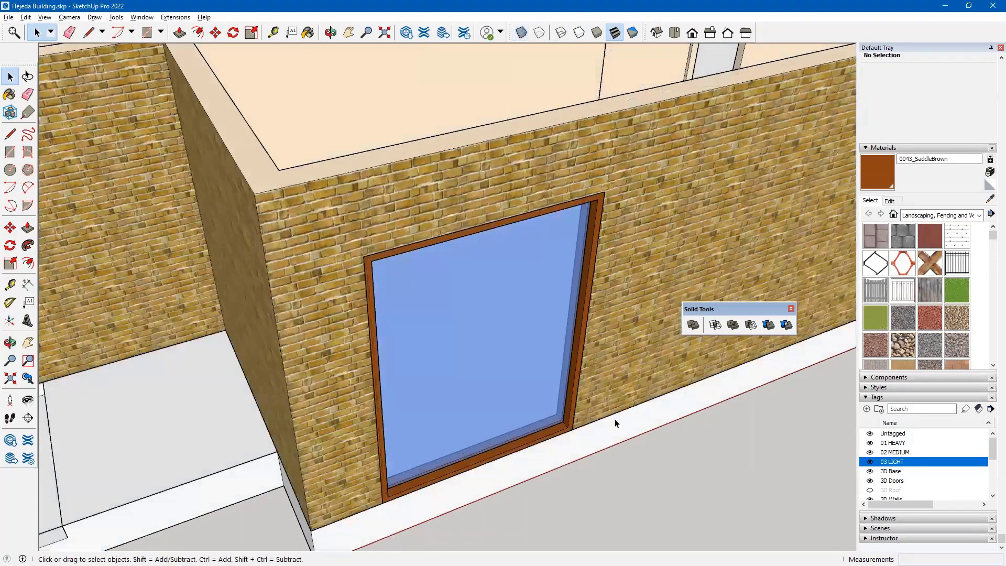
pyautogui.moveTo(585, 446); pyautogui.dragTo(514, 297, button='middle')
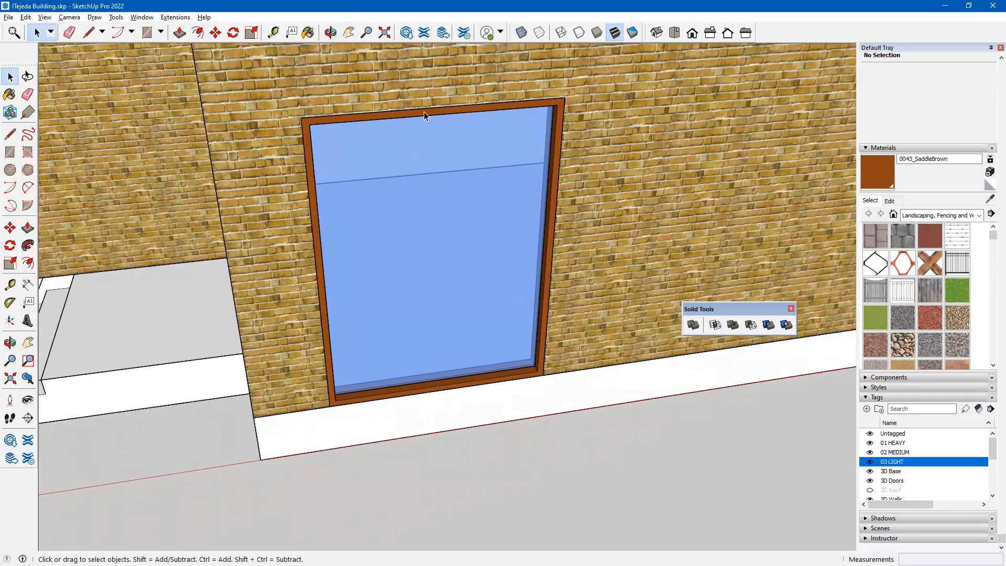
# Open the brown wood frame inside the window group for editing and hide the rest of the model.
pyautogui.click(434, 390)
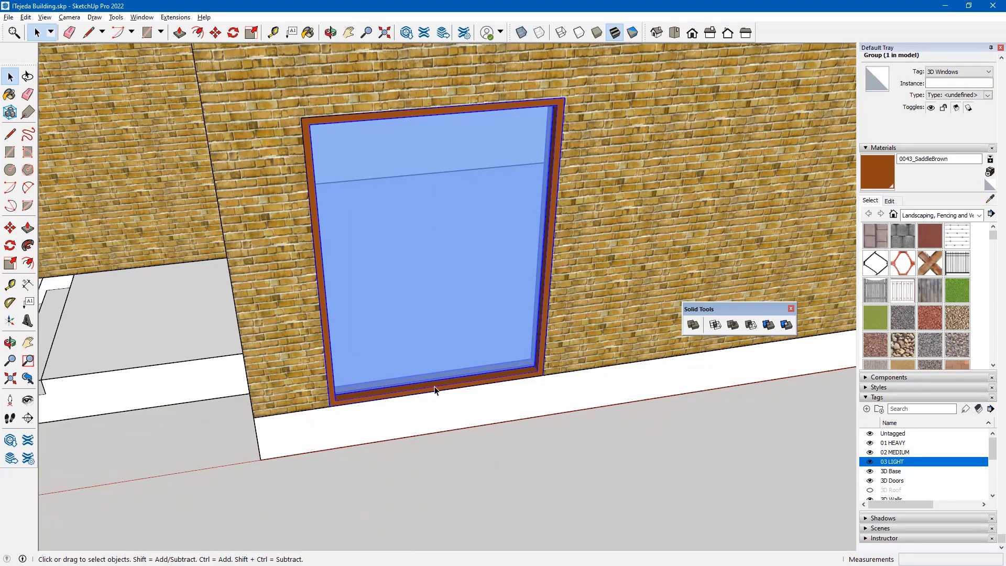
pyautogui.doubleClick(435, 389)
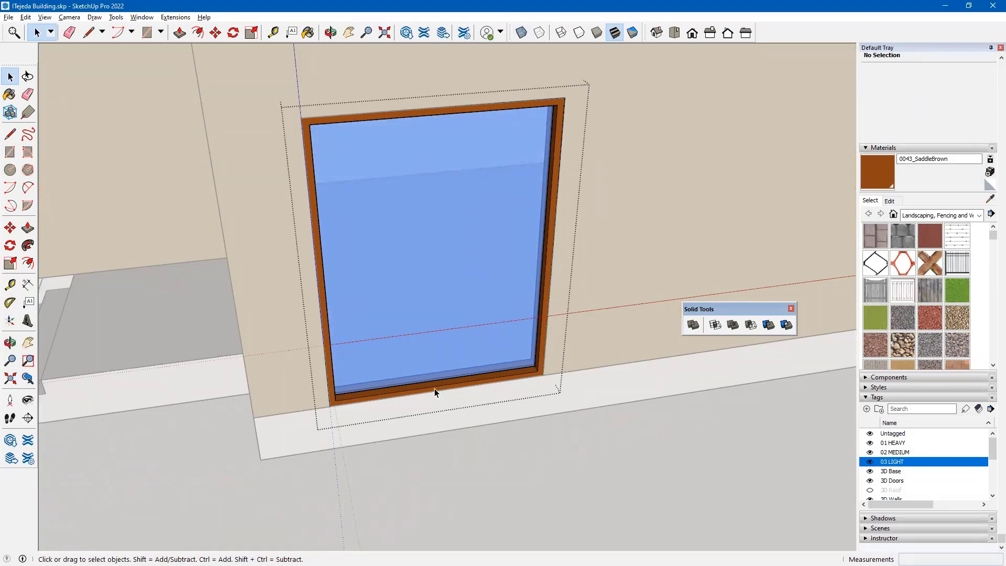
pyautogui.doubleClick(435, 388)
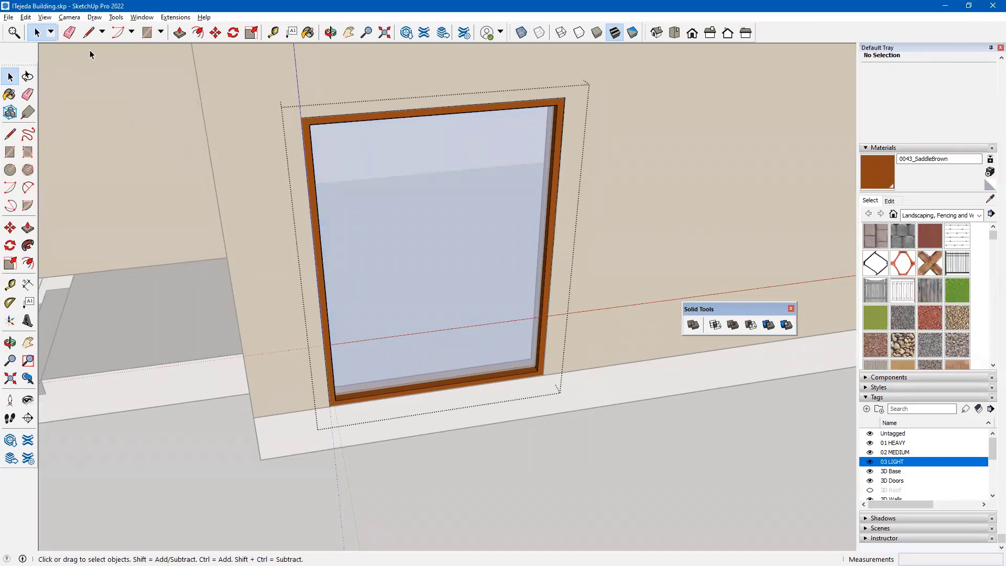
pyautogui.click(45, 17)
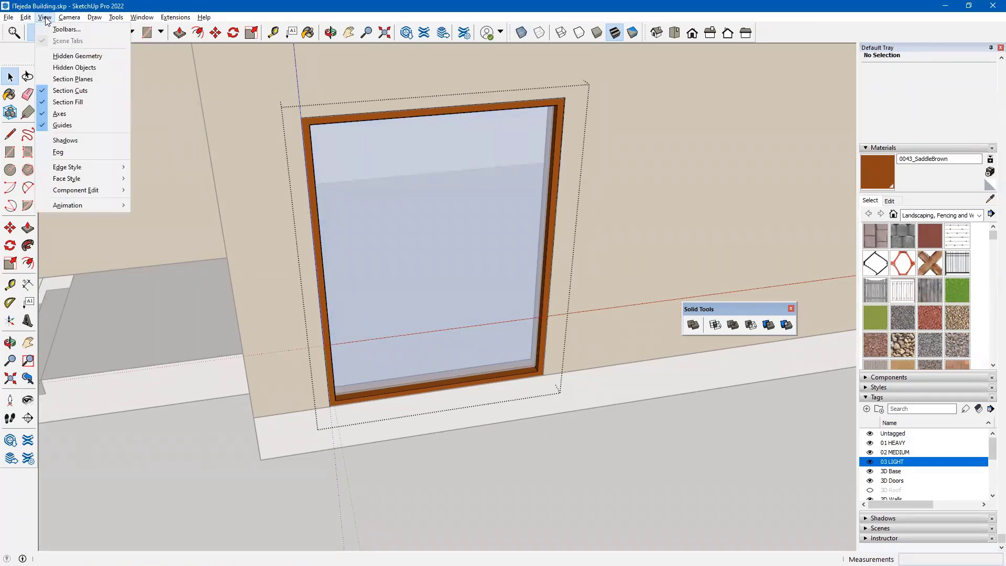
pyautogui.moveTo(73, 192)
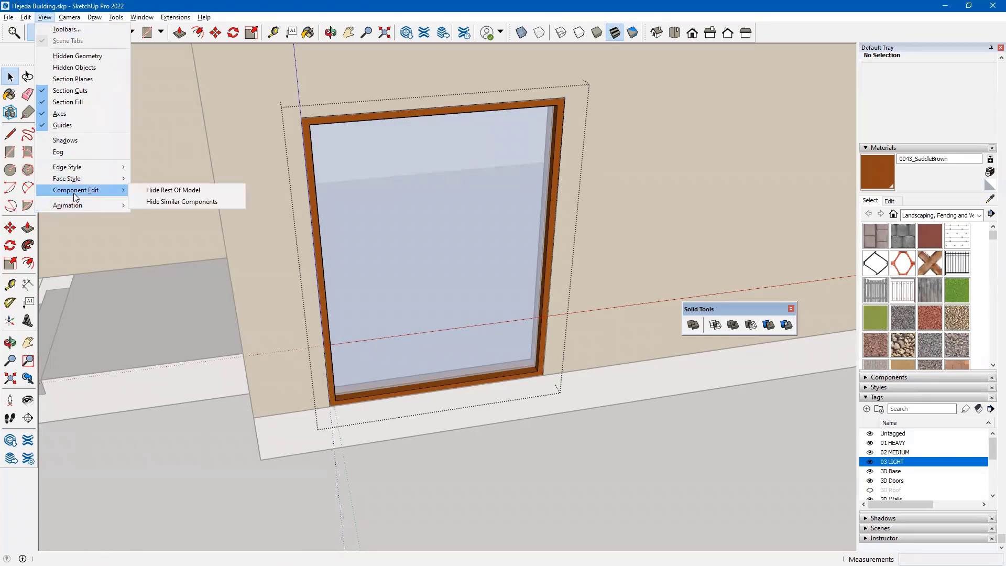
pyautogui.click(139, 191)
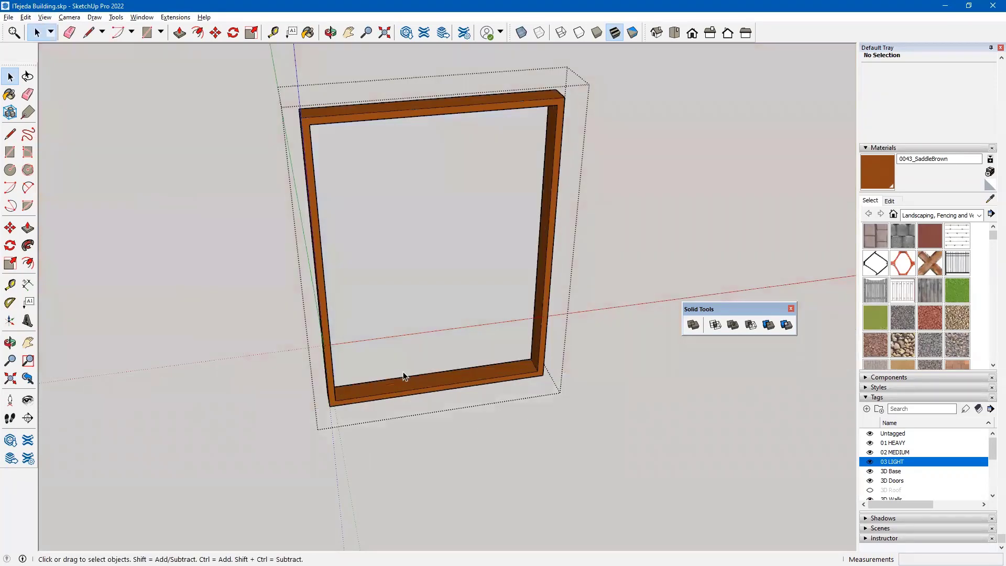
# Draw a line across the inner face of the frame's bottom rail, from midpoint to midpoint of its long edges.
pyautogui.moveTo(403, 372); pyautogui.dragTo(316, 331, button='middle')
pyautogui.scroll(3, 499, 401)
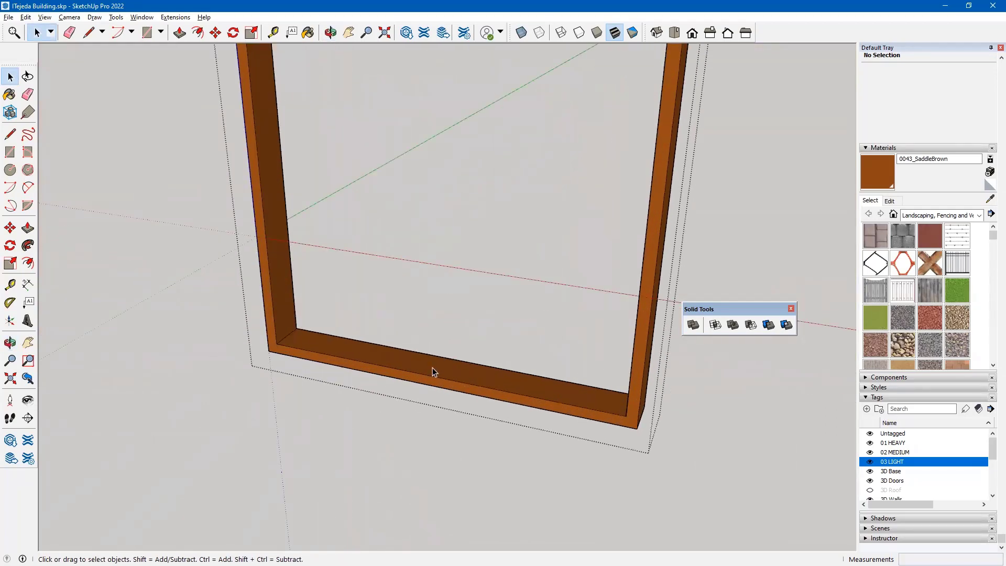
pyautogui.scroll(2, 490, 382)
pyautogui.moveTo(492, 386); pyautogui.dragTo(427, 340, button='middle')
pyautogui.press('l')
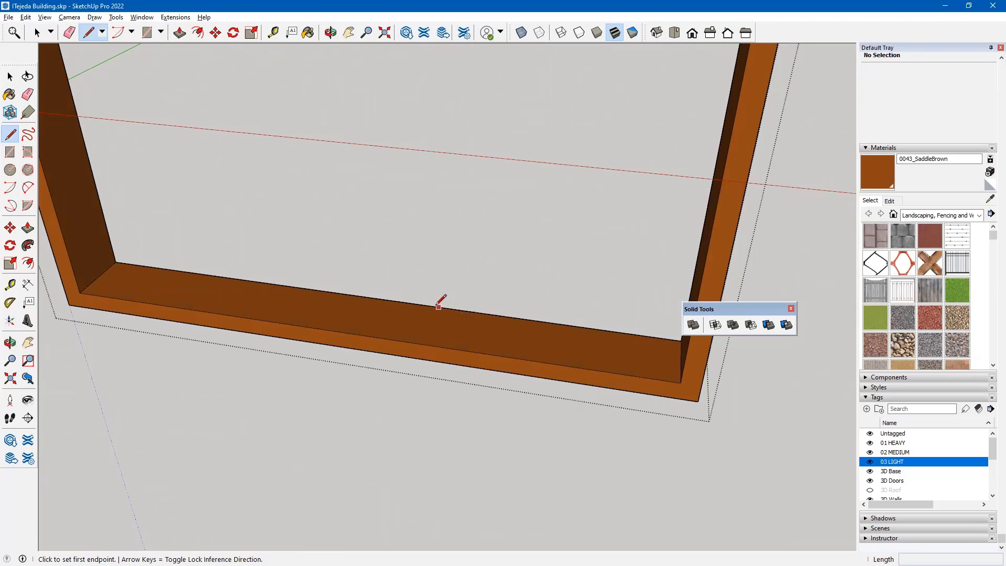
pyautogui.click(377, 297)
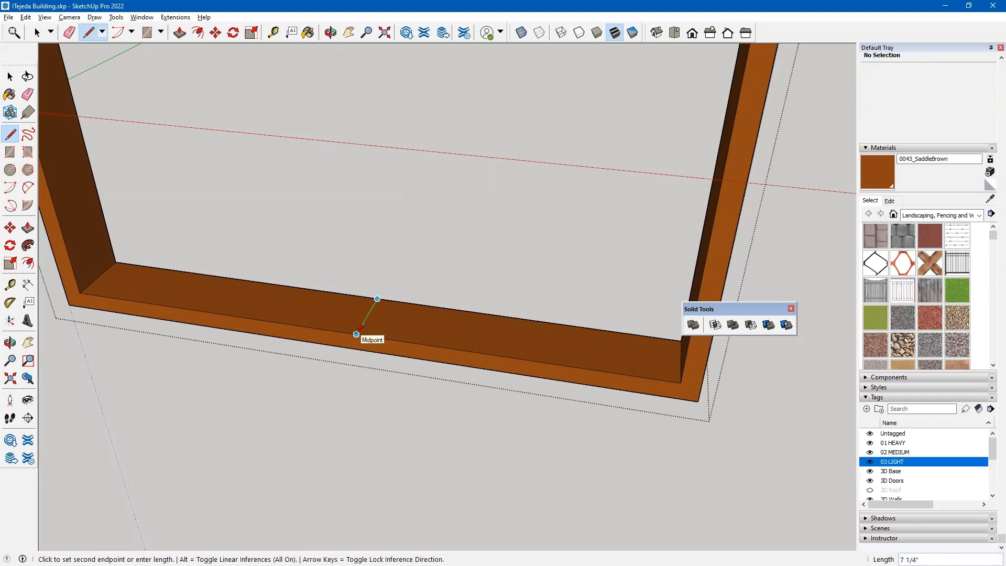
pyautogui.click(356, 334)
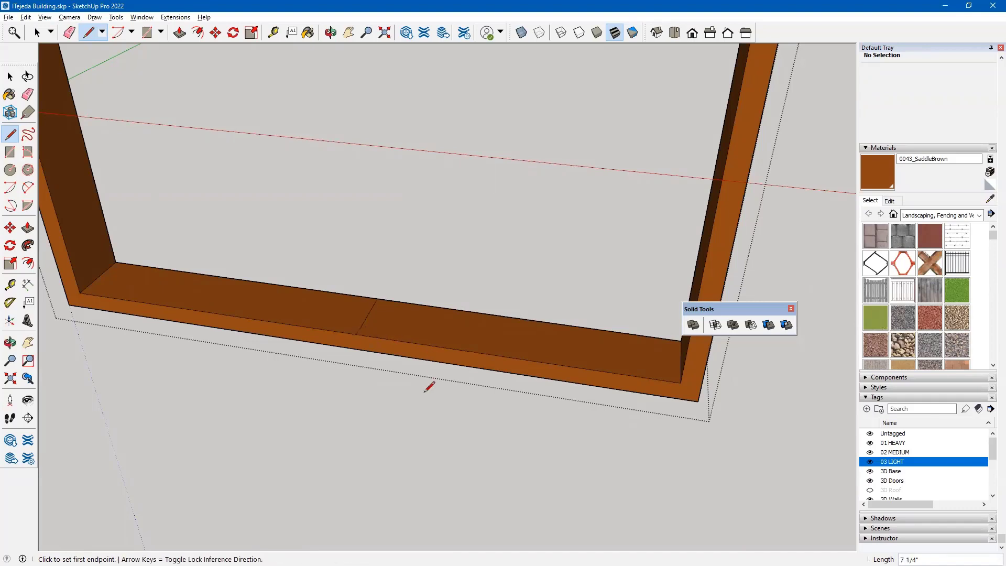
# Copy the center line on the bottom rail 1" along the red axis toward the right jamb.
pyautogui.press('m')
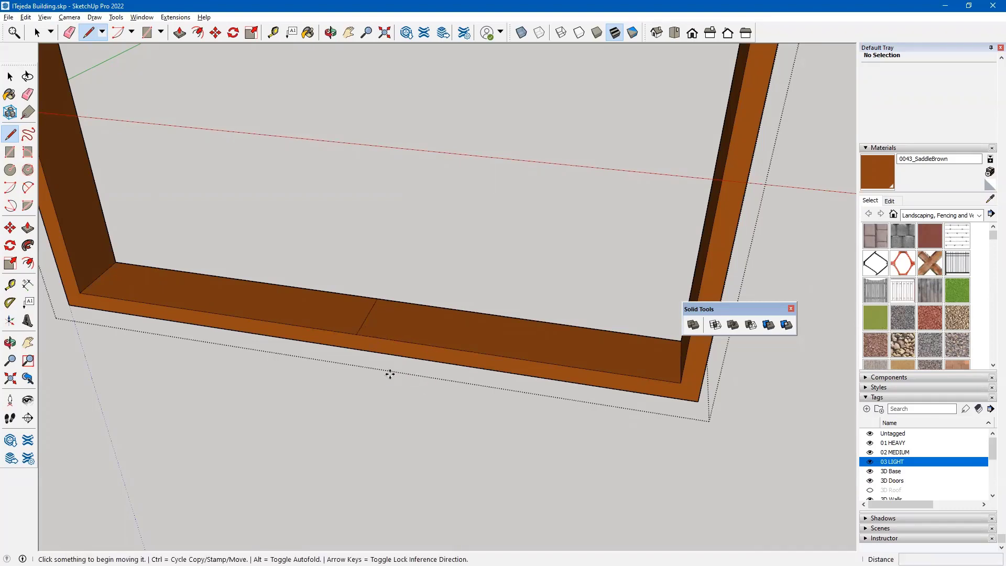
pyautogui.scroll(5, 371, 334)
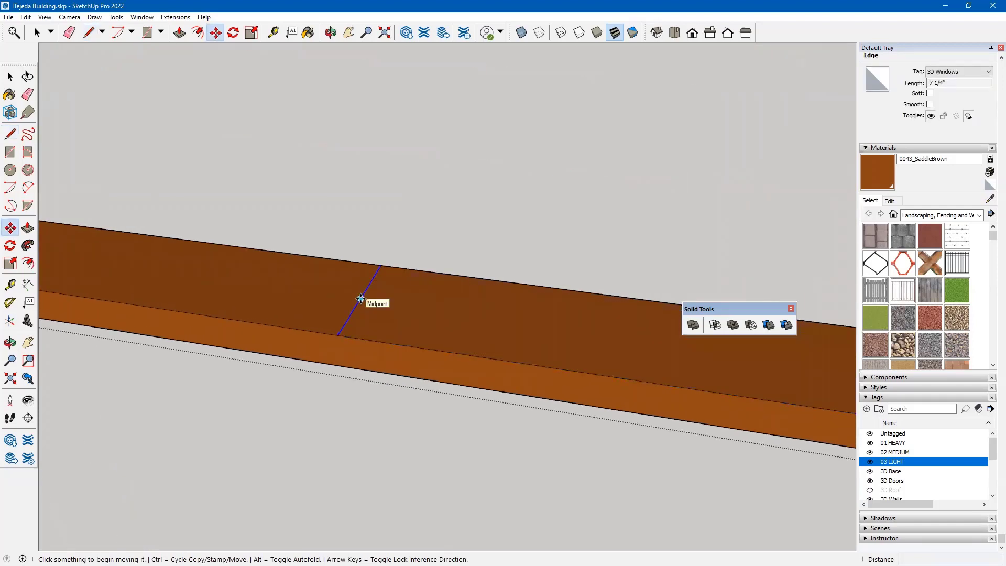
pyautogui.click(360, 298)
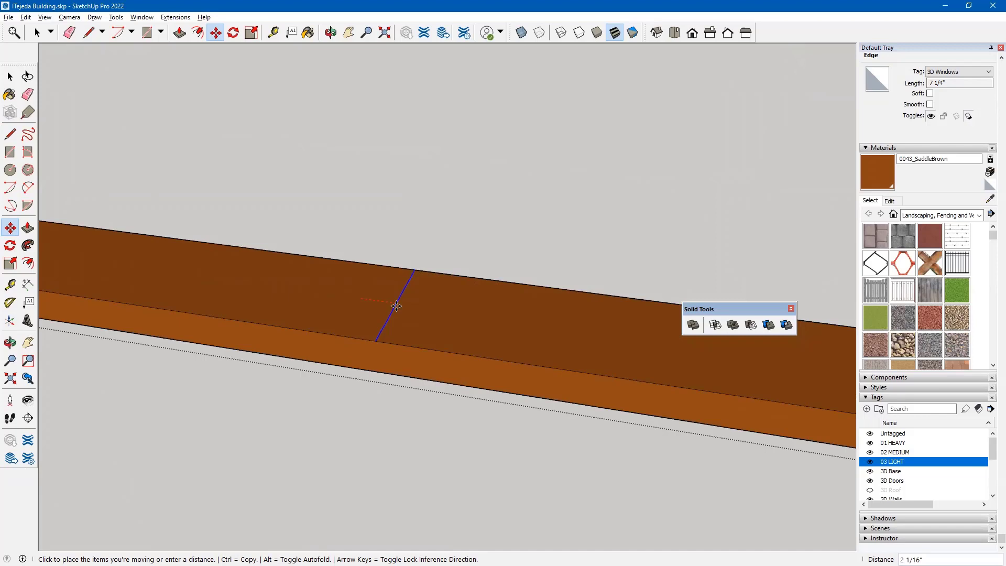
pyautogui.press('ctrl')
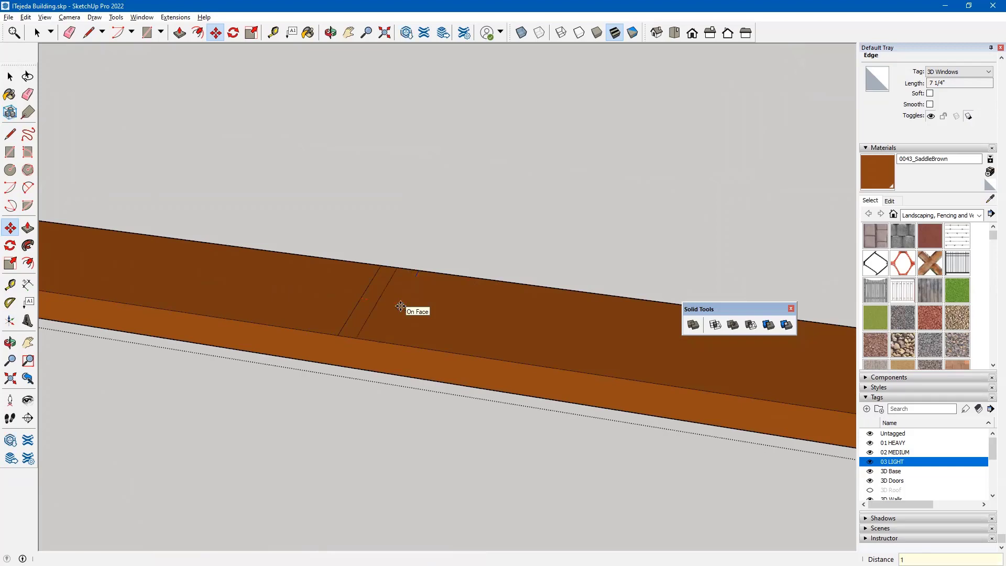
pyautogui.press('Return')
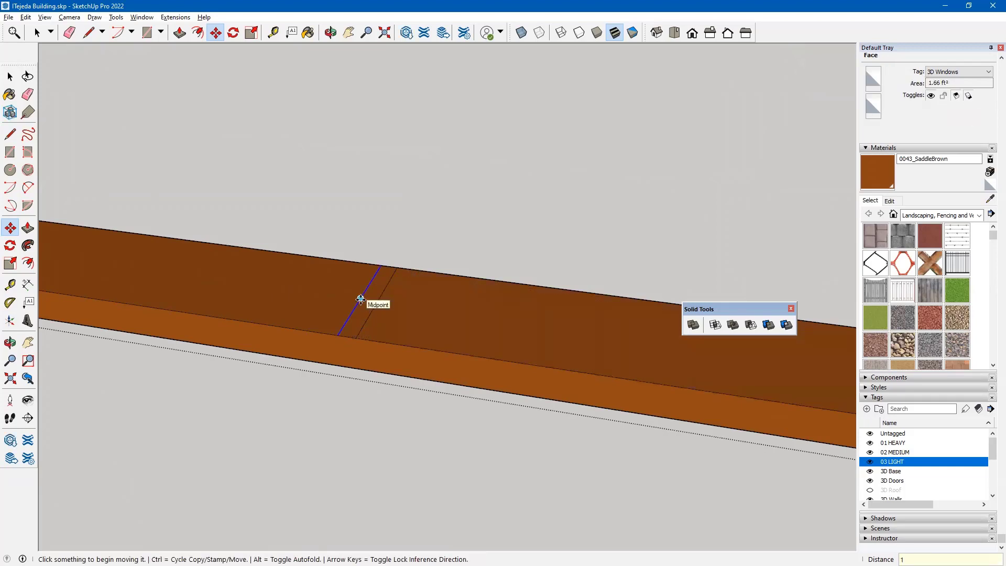
# Copy the center line 1" toward the left jamb and erase the original line between the two copies.
pyautogui.click(360, 299)
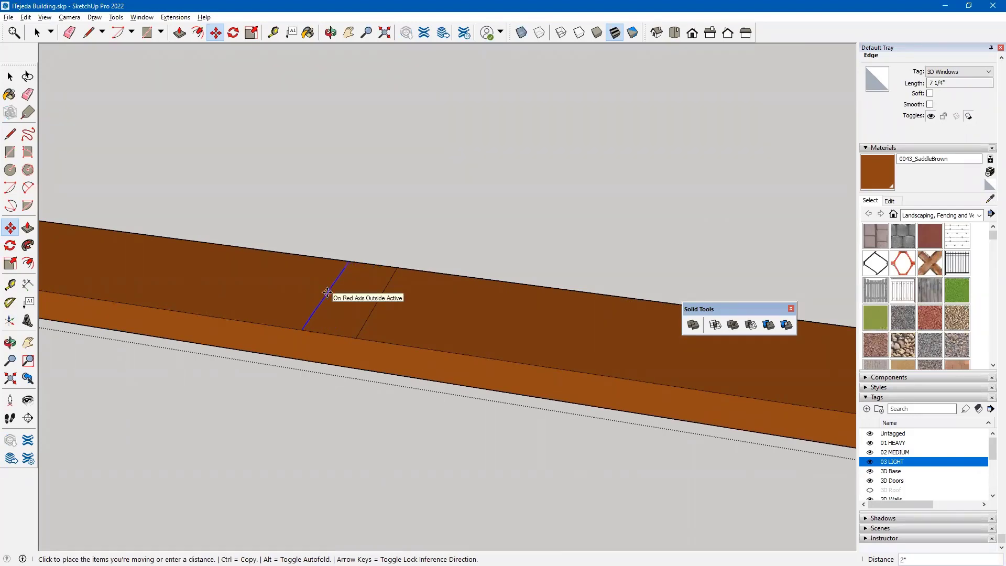
pyautogui.press('ctrl')
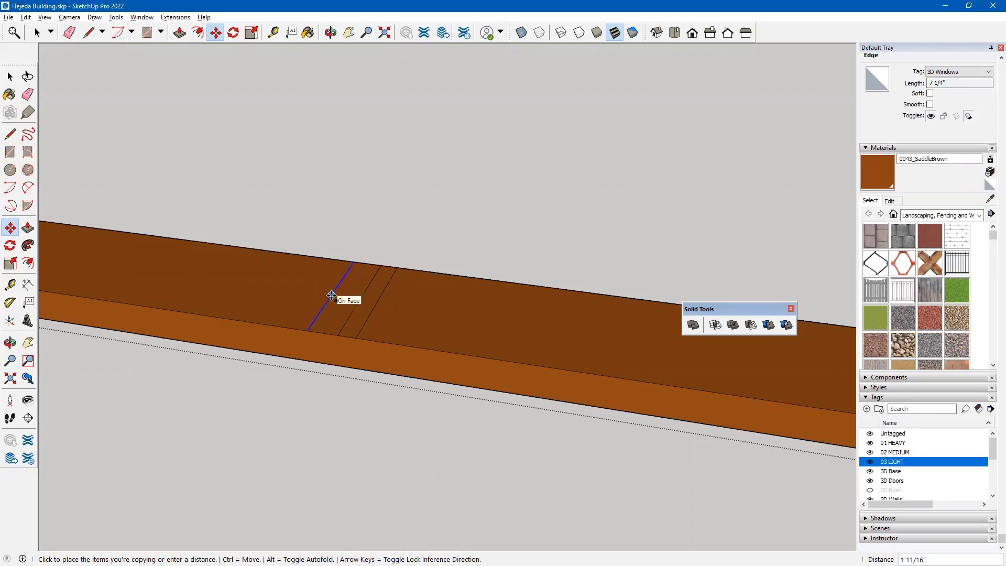
pyautogui.click(334, 306)
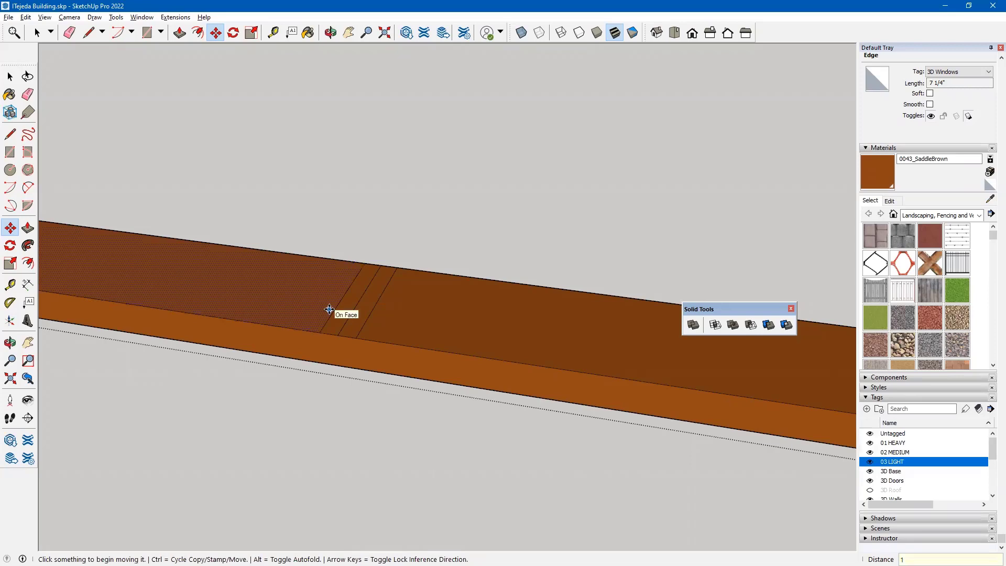
pyautogui.press('e')
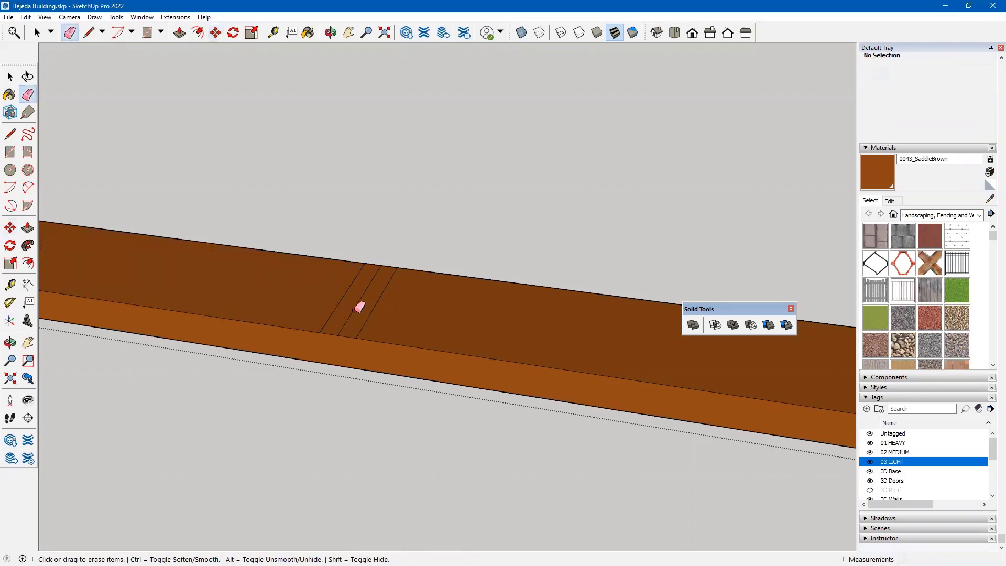
pyautogui.moveTo(356, 310); pyautogui.dragTo(362, 312)
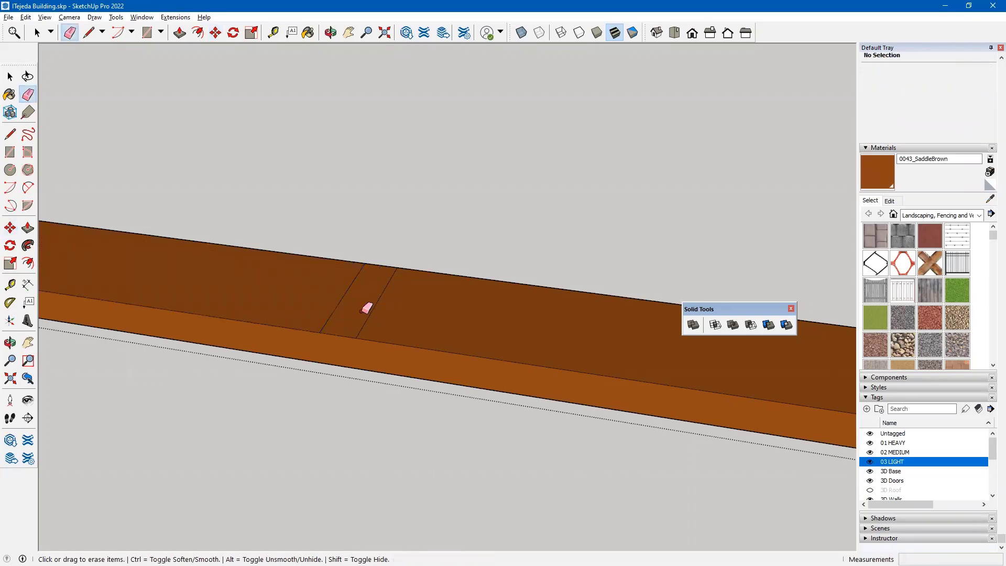
# Push/Pull the narrow strip on the bottom rail up 7' 8" to the top rail to form a center mullion.
pyautogui.press('p')
pyautogui.click(353, 318)
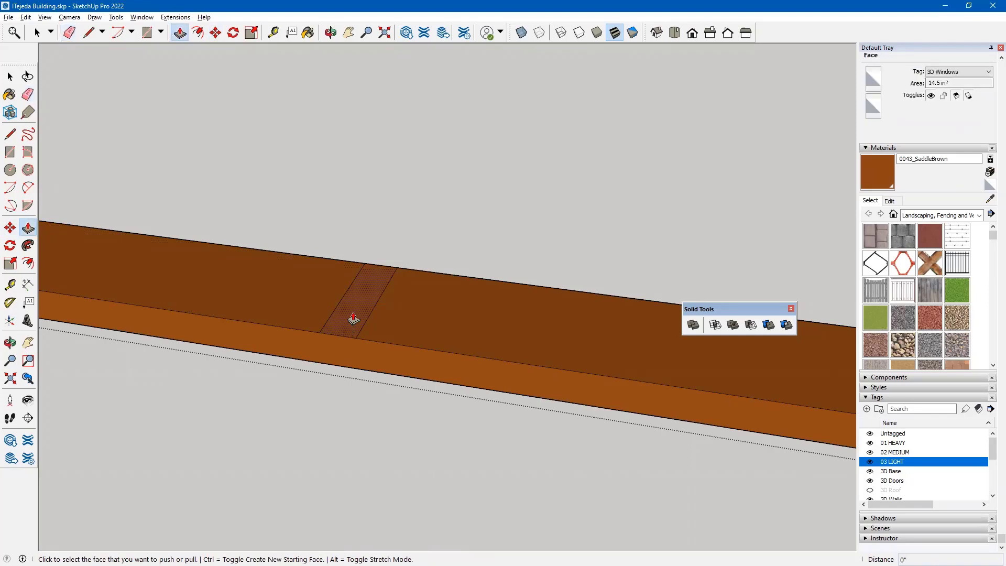
pyautogui.click(353, 319)
pyautogui.scroll(-3, 348, 225)
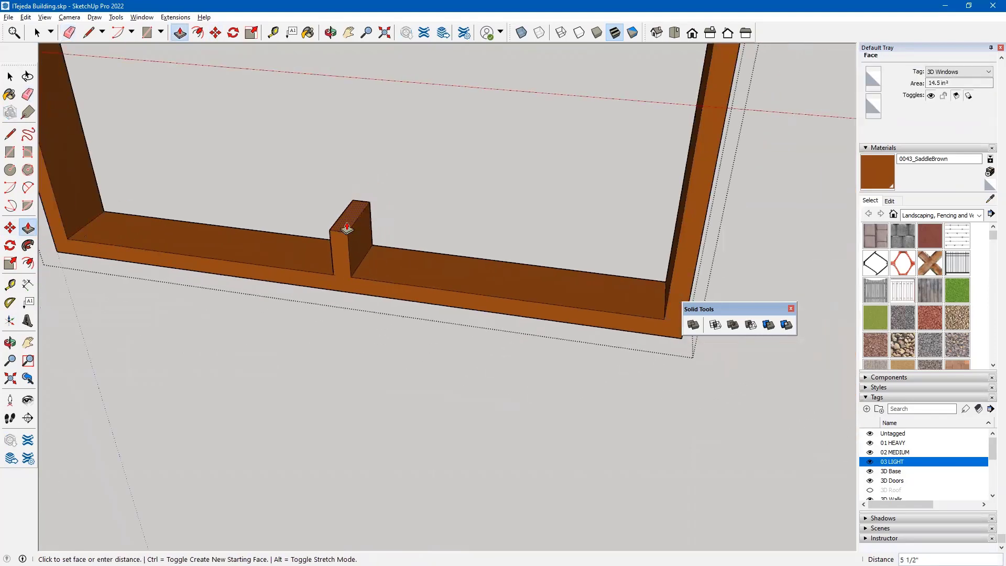
pyautogui.moveTo(347, 212); pyautogui.dragTo(365, 416, button='middle')
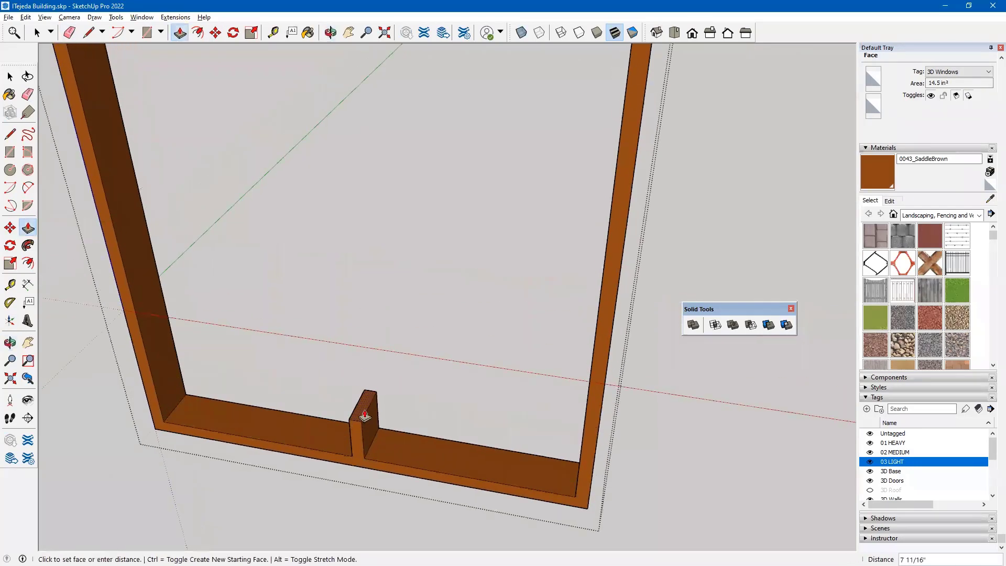
pyautogui.scroll(-3, 365, 415)
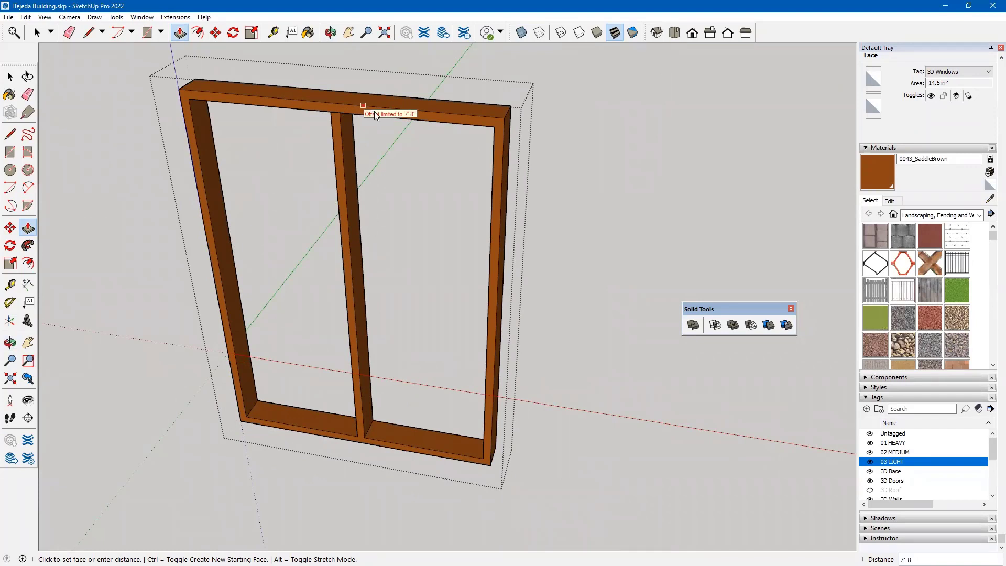
pyautogui.click(370, 118)
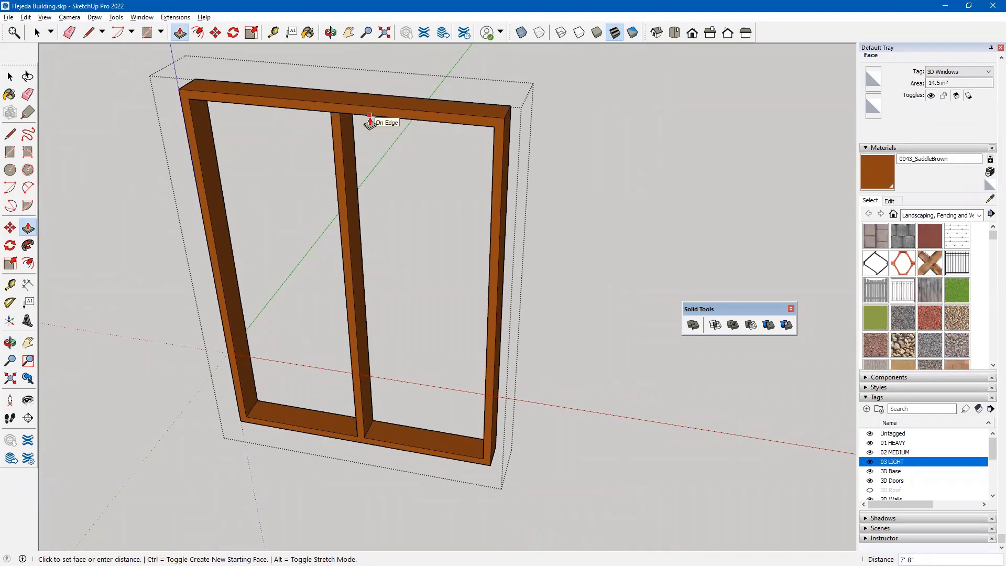
# Erase the leftover seam edges where the center mullion meets the frame's top rail on both faces.
pyautogui.moveTo(330, 153); pyautogui.dragTo(337, 283, button='middle')
pyautogui.scroll(5, 337, 281)
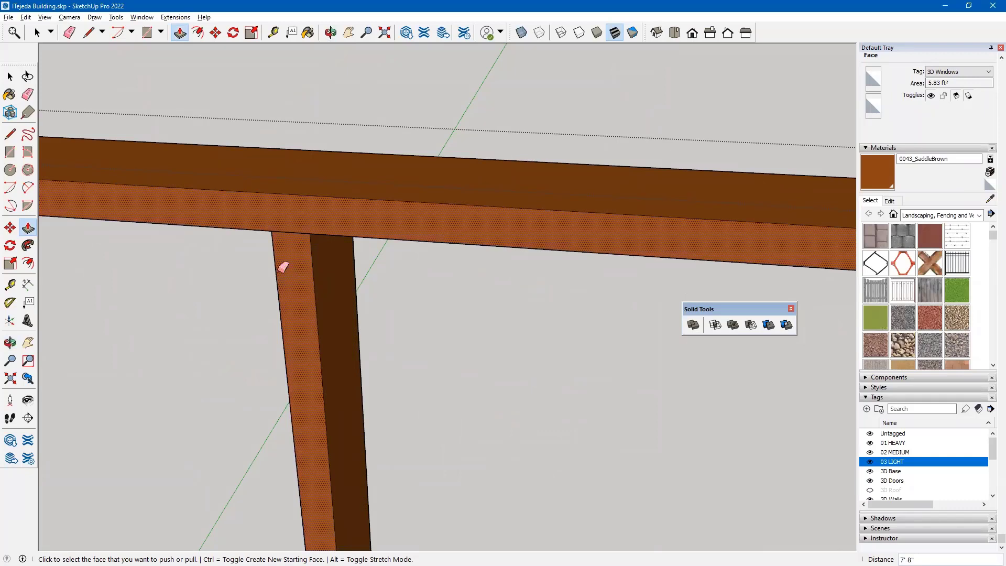
pyautogui.press('e')
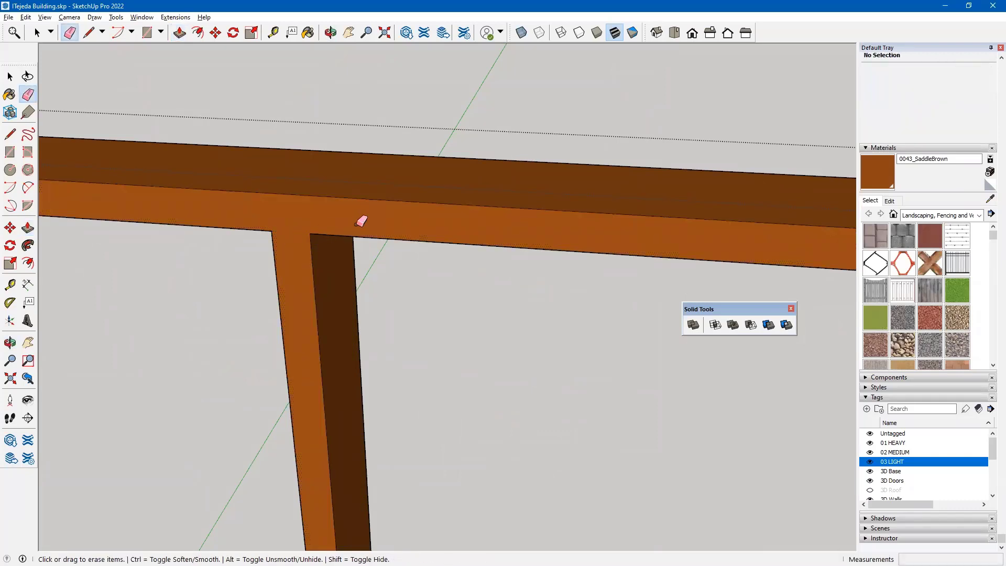
pyautogui.scroll(-2, 363, 219)
pyautogui.moveTo(394, 189)
pyautogui.mouseDown(button='middle')
pyautogui.moveTo(514, 231)
pyautogui.moveTo(476, 294)
pyautogui.moveTo(170, 312)
pyautogui.moveTo(597, 271)
pyautogui.moveTo(595, 263)
pyautogui.moveTo(436, 256)
pyautogui.moveTo(386, 193)
pyautogui.mouseUp(button='middle')
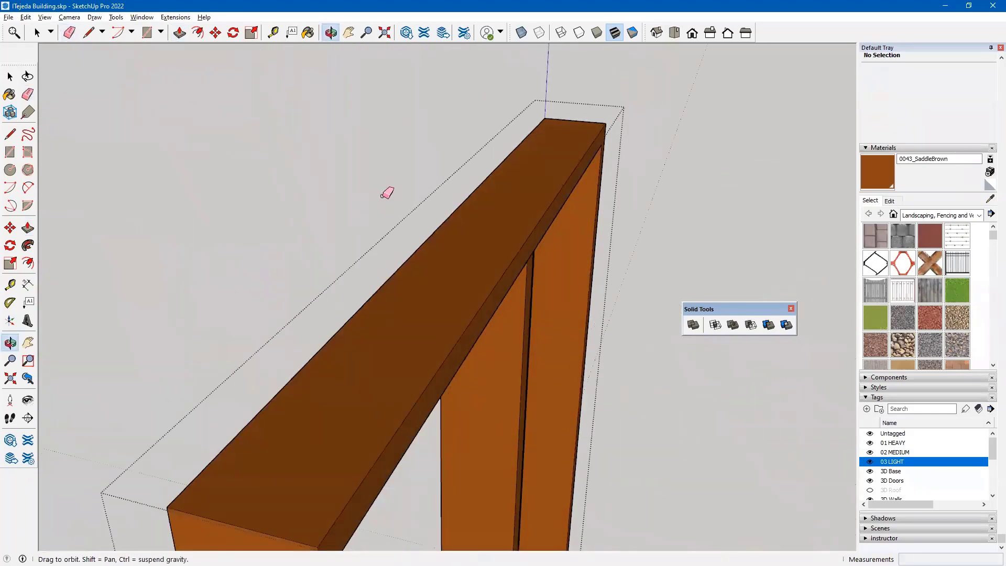
pyautogui.moveTo(578, 259); pyautogui.dragTo(335, 234, button='middle')
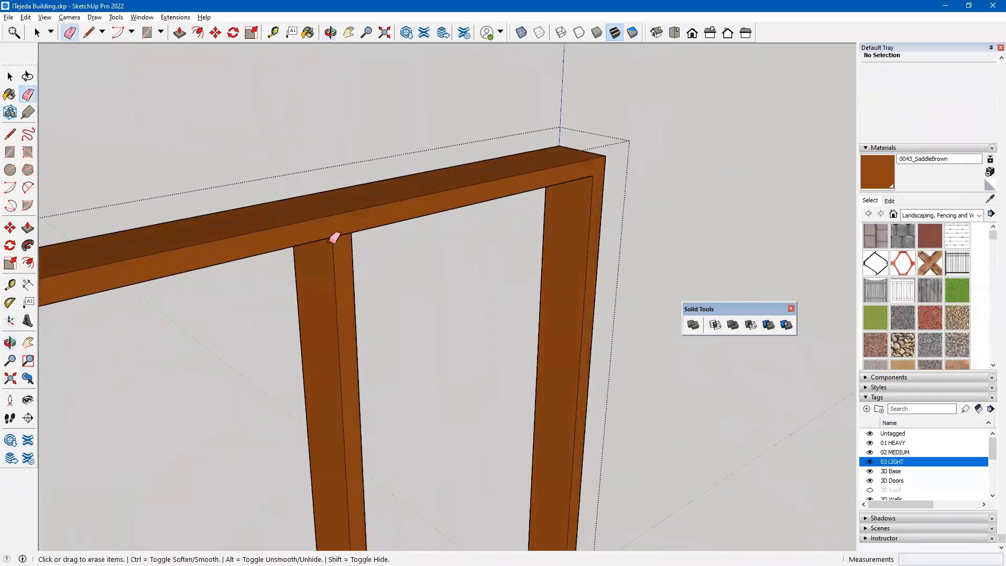
pyautogui.scroll(2, 352, 223)
pyautogui.click(350, 224)
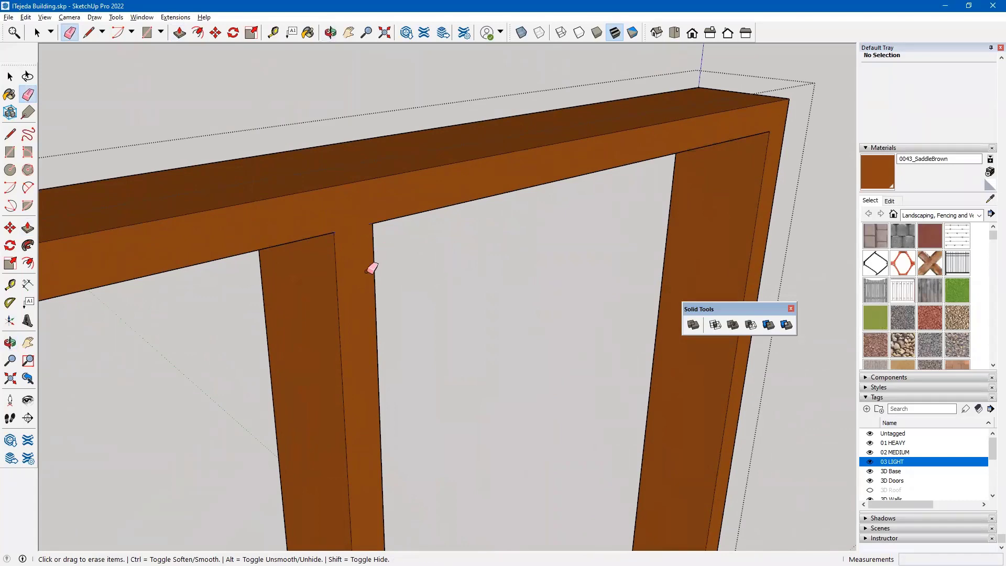
# Close the frame and then the window for editing to return to the full building model.
pyautogui.scroll(-2, 373, 266)
pyautogui.scroll(-3, 398, 299)
pyautogui.moveTo(370, 382)
pyautogui.mouseDown(button='middle')
pyautogui.moveTo(387, 310)
pyautogui.moveTo(472, 158)
pyautogui.moveTo(489, 106)
pyautogui.moveTo(642, 126)
pyautogui.moveTo(534, 198)
pyautogui.mouseUp(button='middle')
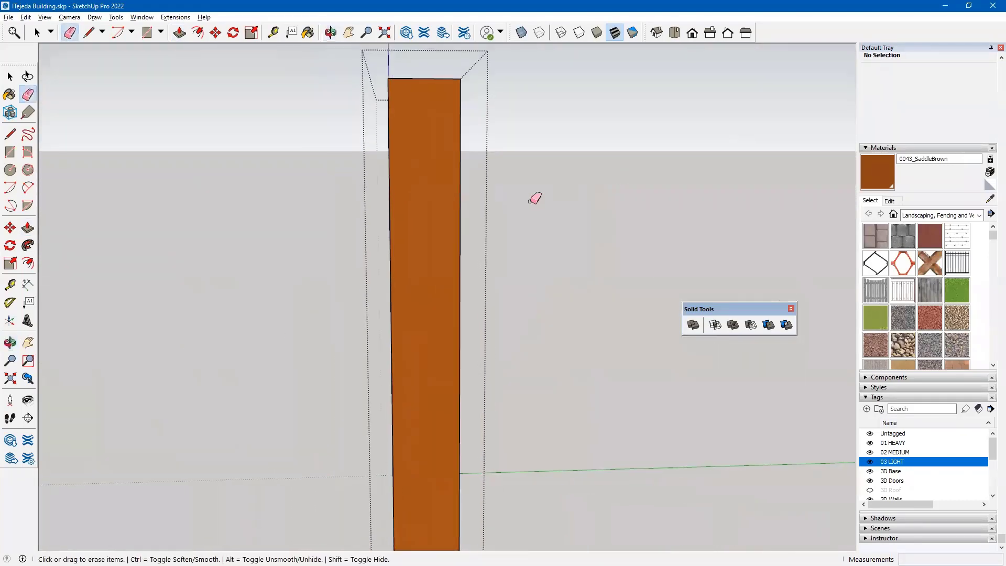
pyautogui.moveTo(455, 209)
pyautogui.mouseDown(button='middle')
pyautogui.moveTo(665, 236)
pyautogui.moveTo(463, 213)
pyautogui.mouseUp(button='middle')
pyautogui.scroll(-3, 447, 231)
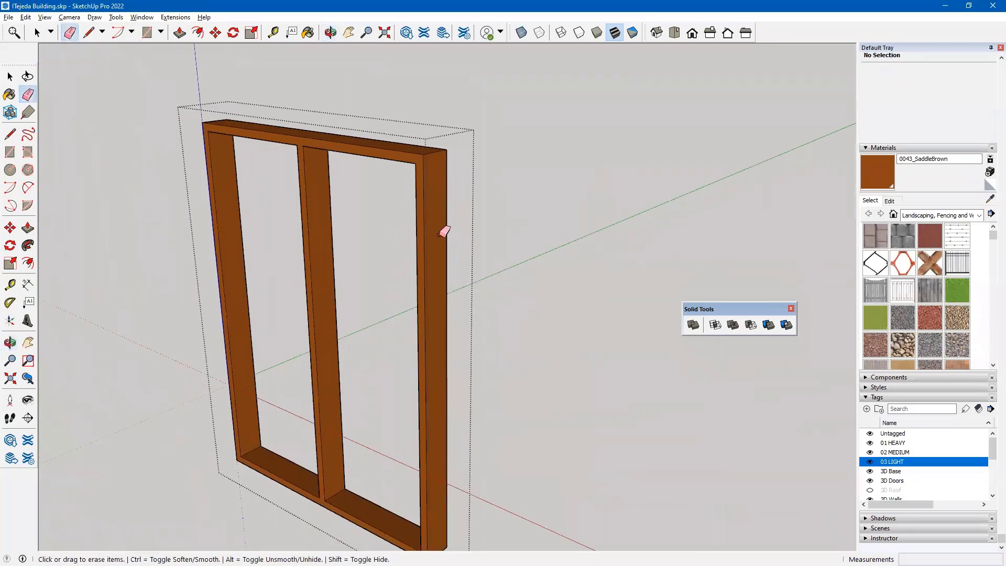
pyautogui.moveTo(382, 276)
pyautogui.keyDown('shift'); pyautogui.mouseDown(button='middle')
pyautogui.moveTo(451, 263)
pyautogui.moveTo(492, 273)
pyautogui.mouseUp(button='middle'); pyautogui.keyUp('shift')
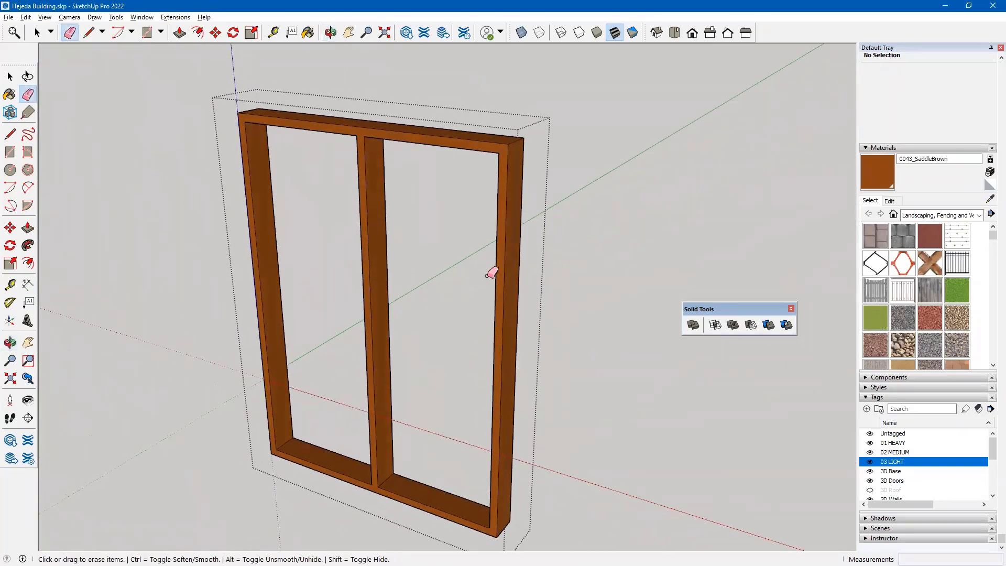
pyautogui.press('space')
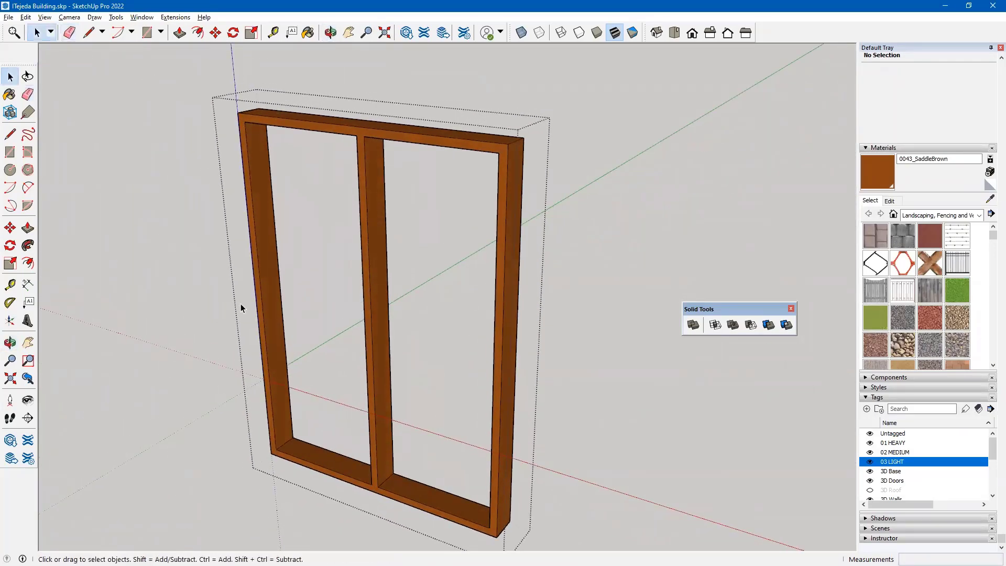
pyautogui.click(131, 312)
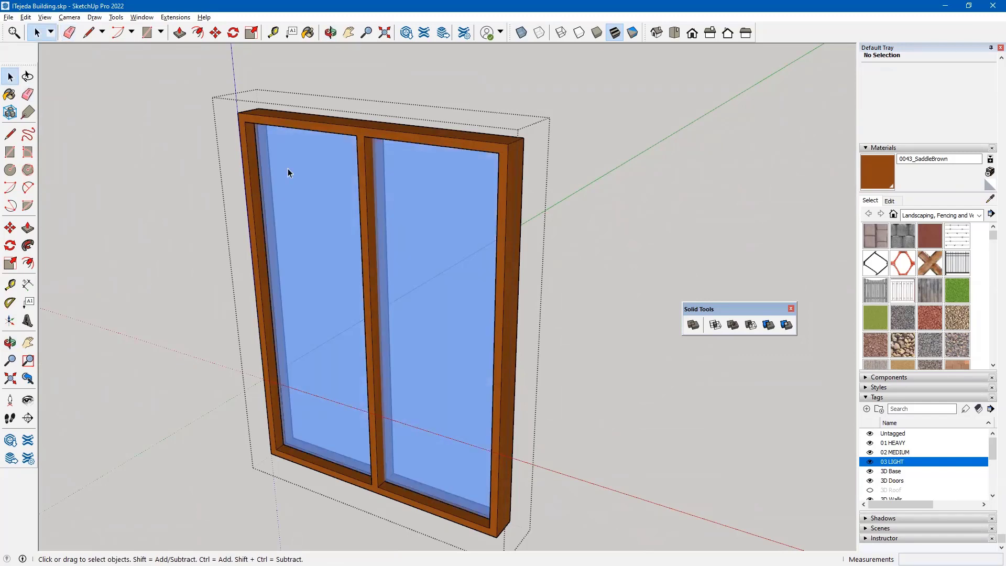
pyautogui.click(187, 321)
pyautogui.scroll(-5, 429, 284)
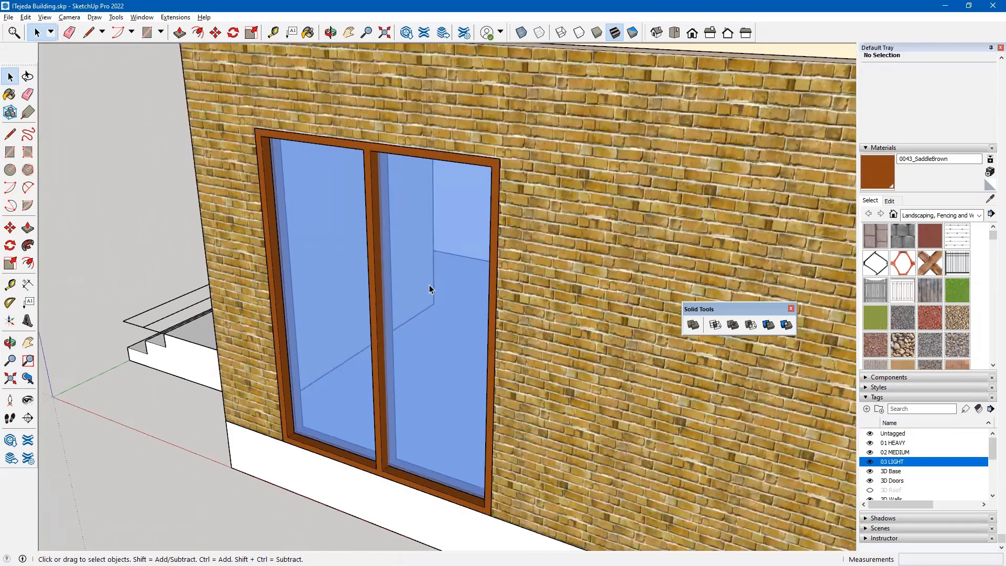
pyautogui.moveTo(342, 233); pyautogui.dragTo(412, 302, button='middle')
pyautogui.scroll(-3, 420, 302)
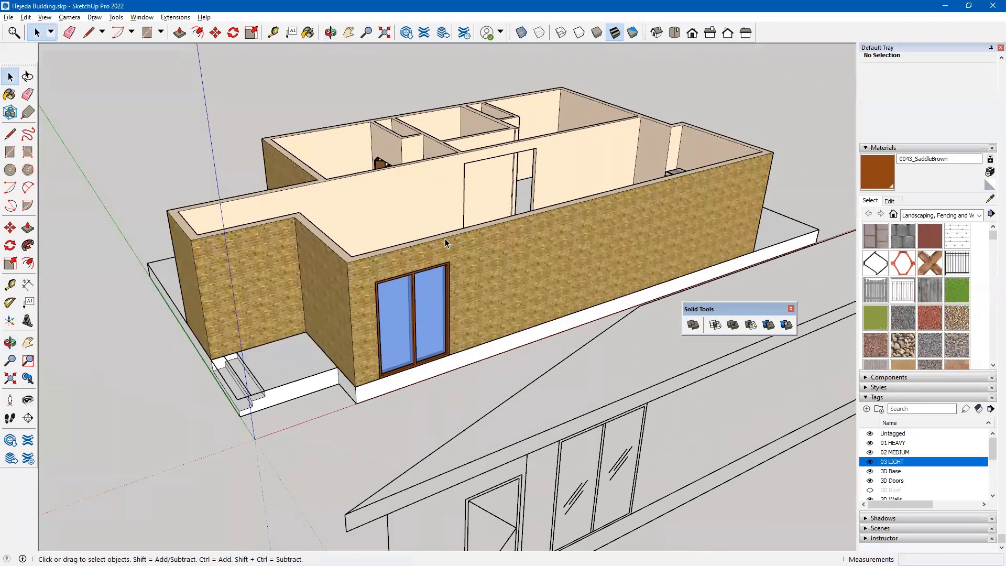
# Move the linework elevation drawing 20' along the green axis toward the building's long brick wall.
pyautogui.moveTo(494, 385); pyautogui.dragTo(543, 320, button='middle')
pyautogui.click(543, 320)
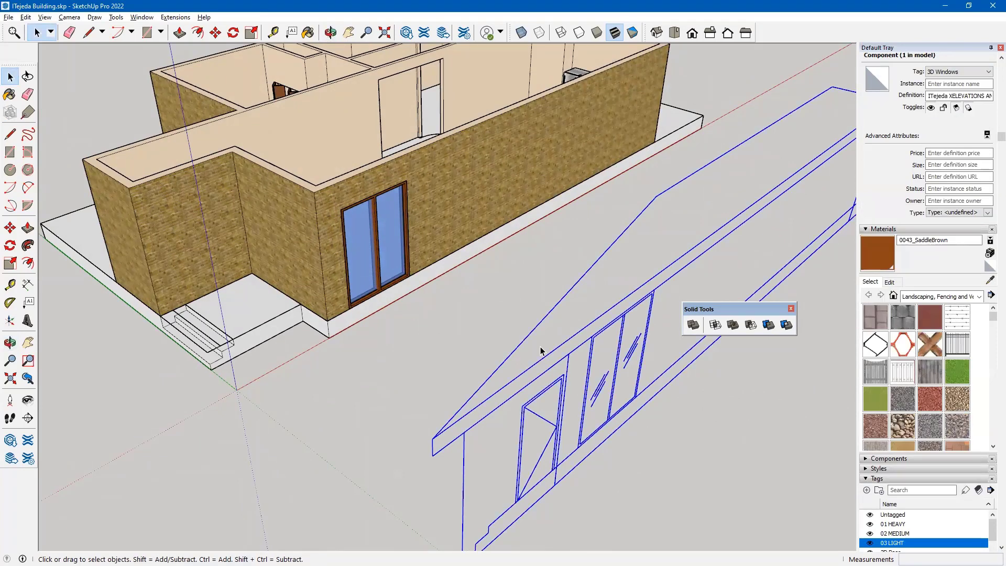
pyautogui.press('m')
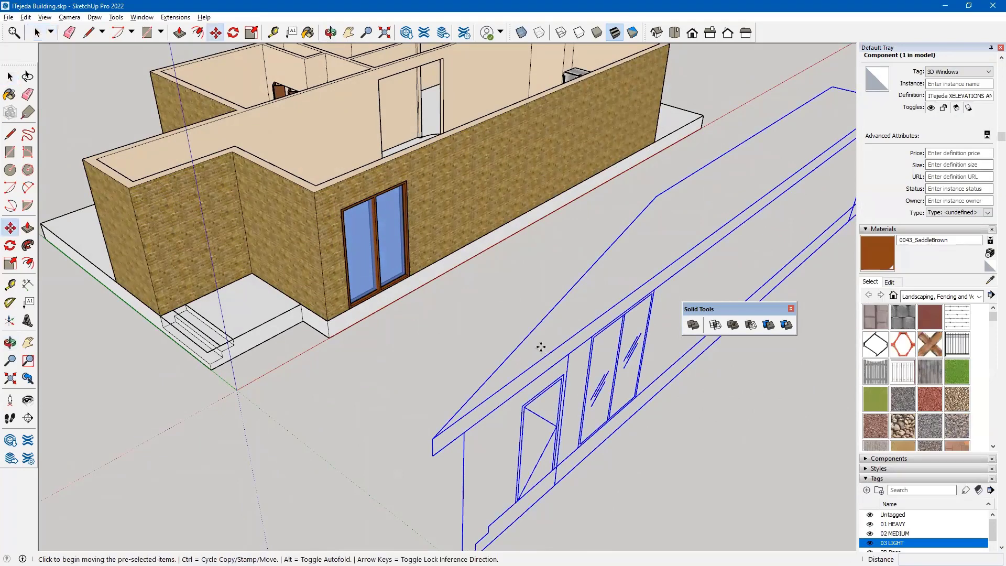
pyautogui.click(393, 481)
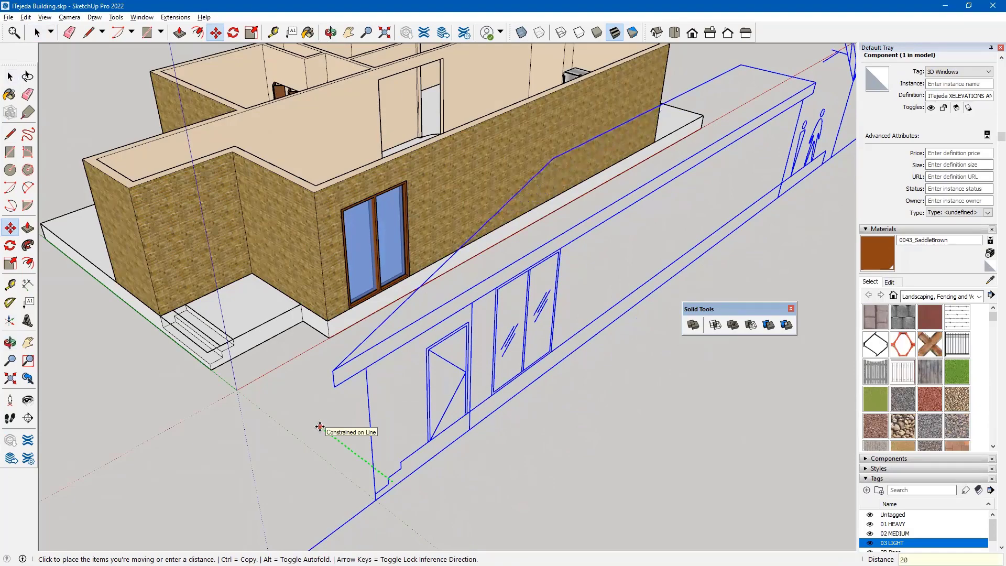
pyautogui.press('Return')
pyautogui.moveTo(324, 396); pyautogui.dragTo(502, 368, button='middle')
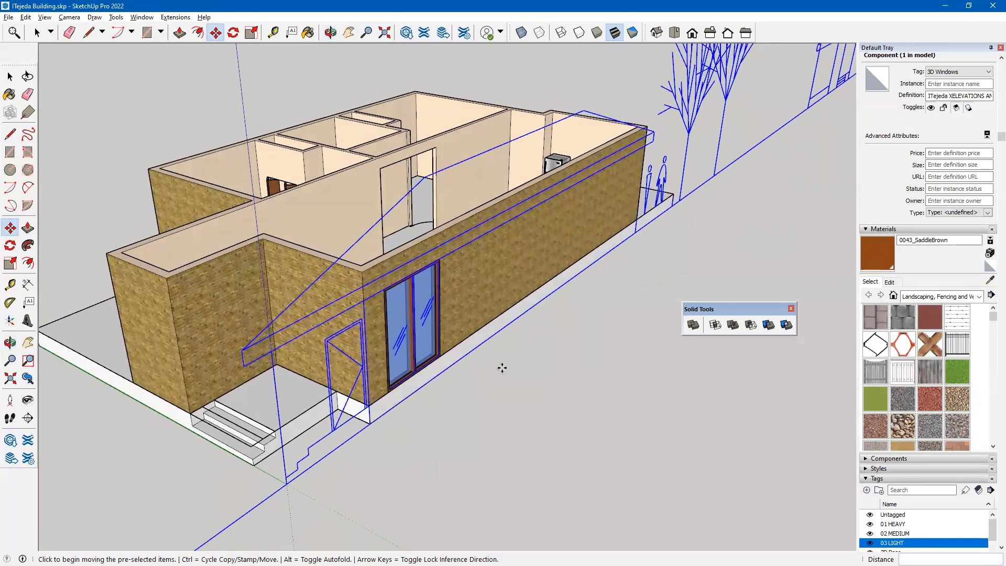
pyautogui.press('space')
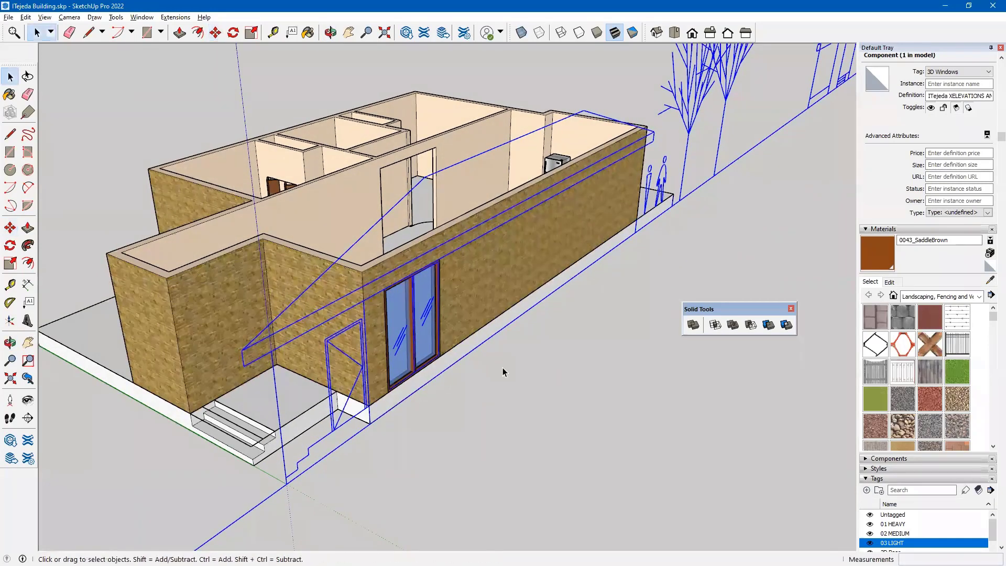
# Open the walls group for editing and turn off hiding the rest of the model during component editing.
pyautogui.doubleClick(187, 290)
pyautogui.click(45, 18)
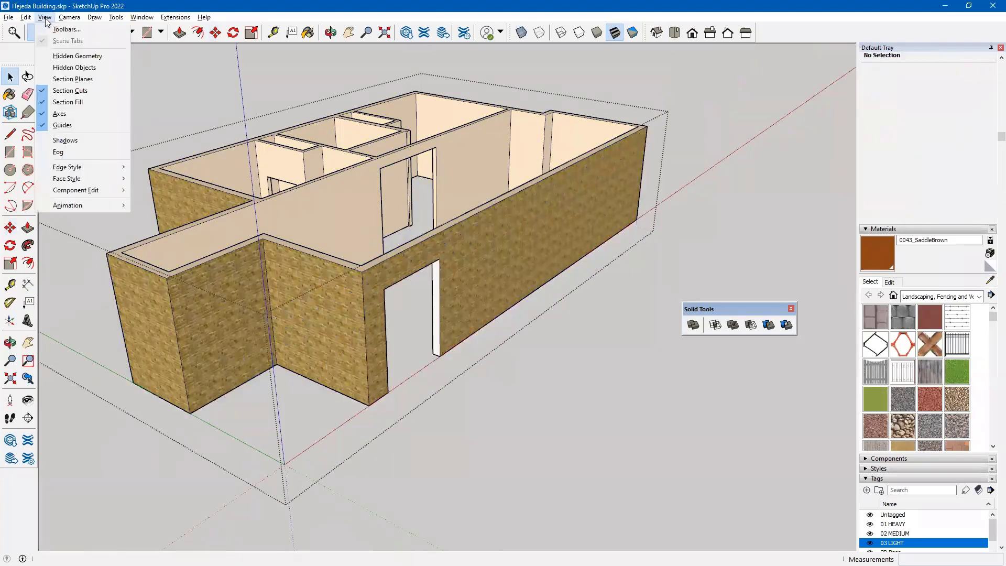
pyautogui.moveTo(71, 189)
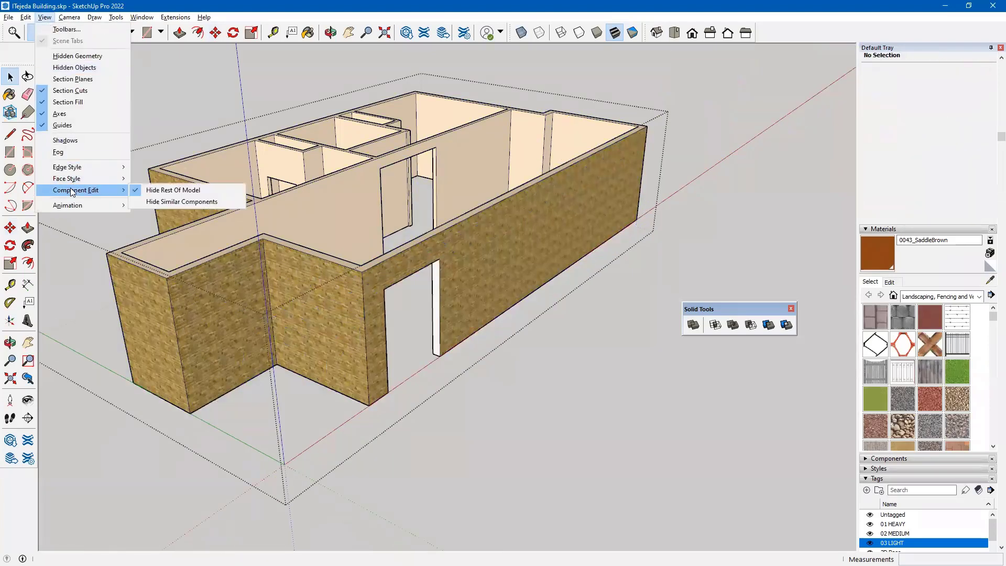
pyautogui.click(137, 192)
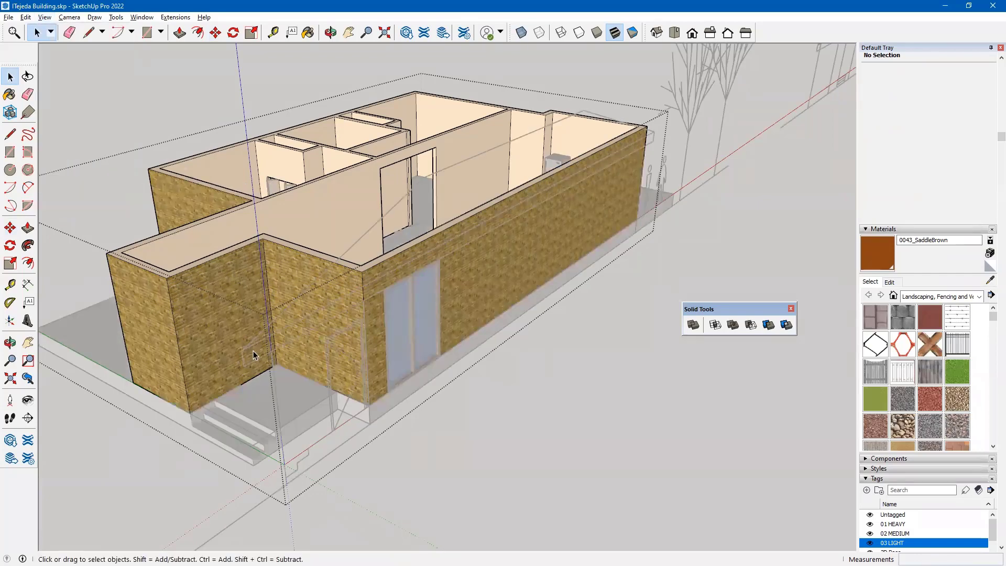
# Push/Pull the top face of the building's walls down 1'.
pyautogui.scroll(3, 316, 265)
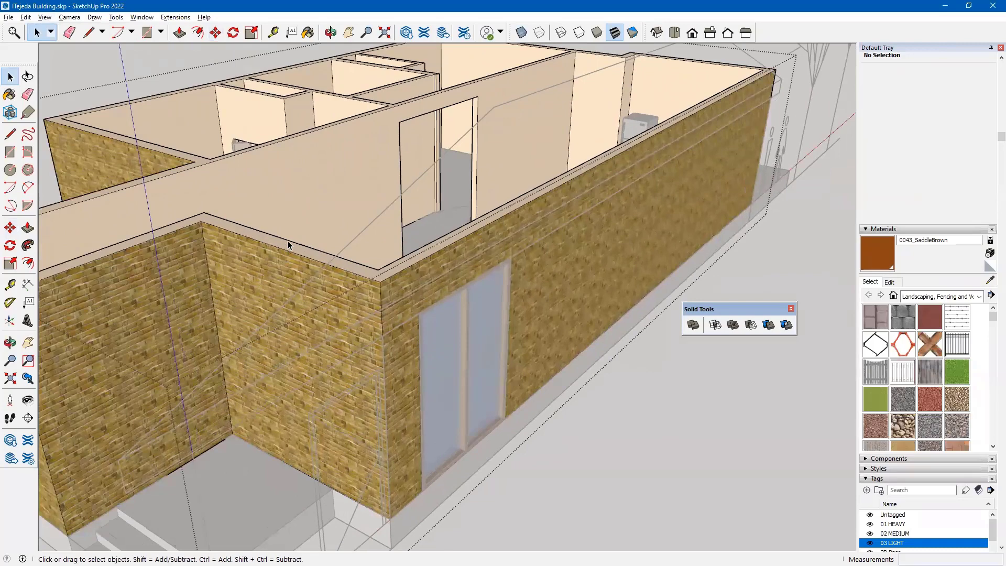
pyautogui.press('p')
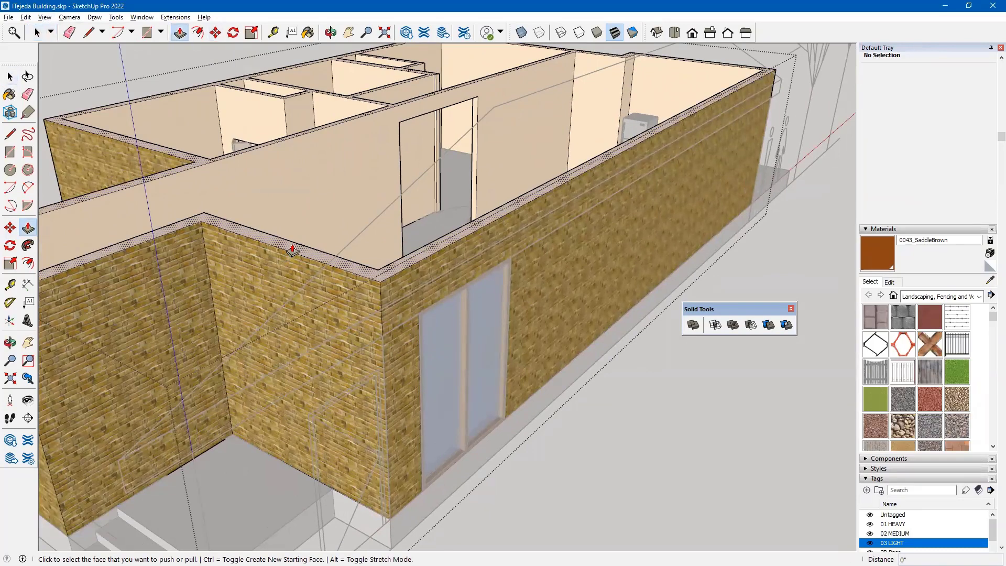
pyautogui.click(292, 250)
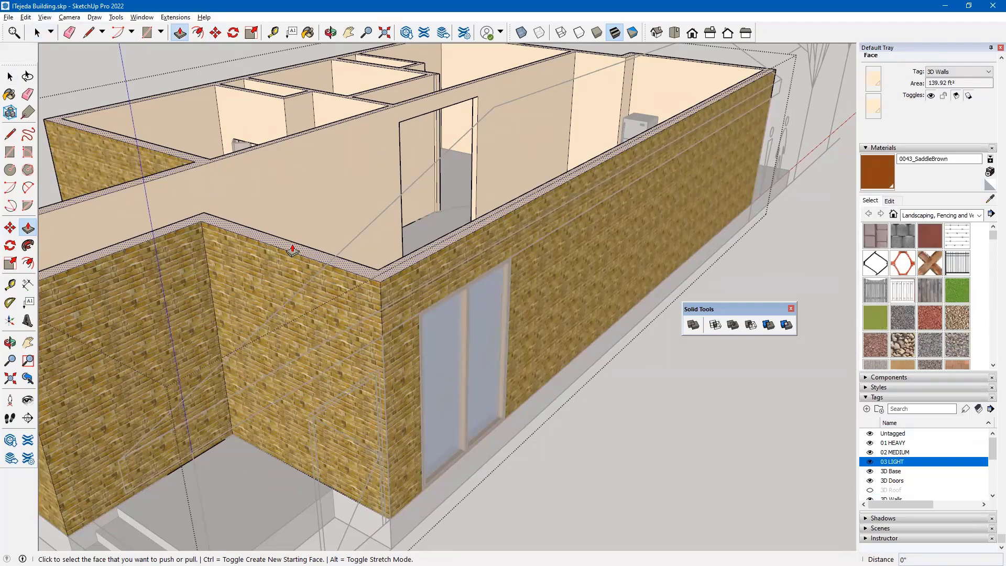
pyautogui.click(292, 250)
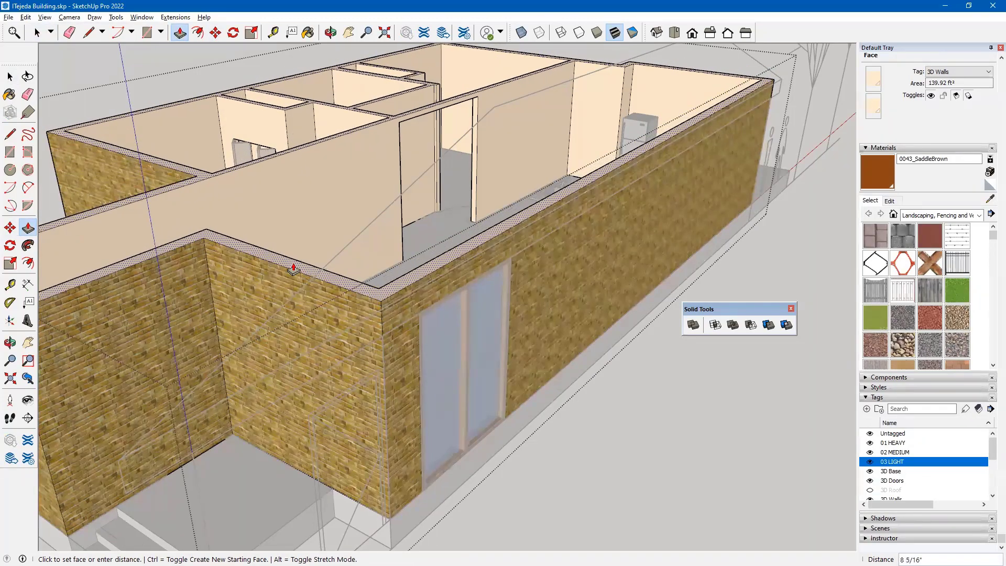
pyautogui.scroll(-5, 292, 267)
pyautogui.moveTo(288, 285); pyautogui.dragTo(232, 283, button='middle')
pyautogui.press('p')
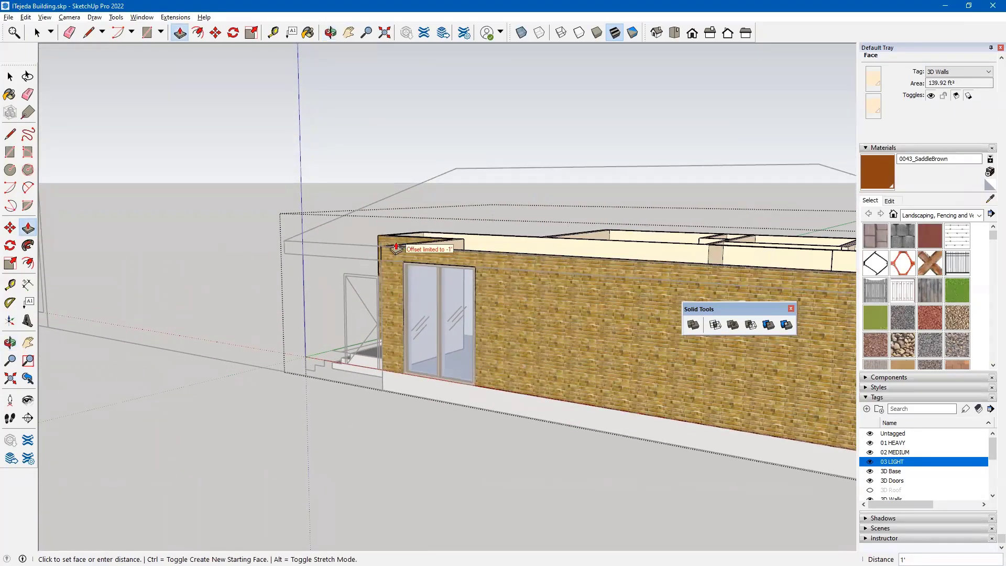
pyautogui.scroll(3, 395, 247)
pyautogui.moveTo(395, 247); pyautogui.dragTo(387, 309, button='middle')
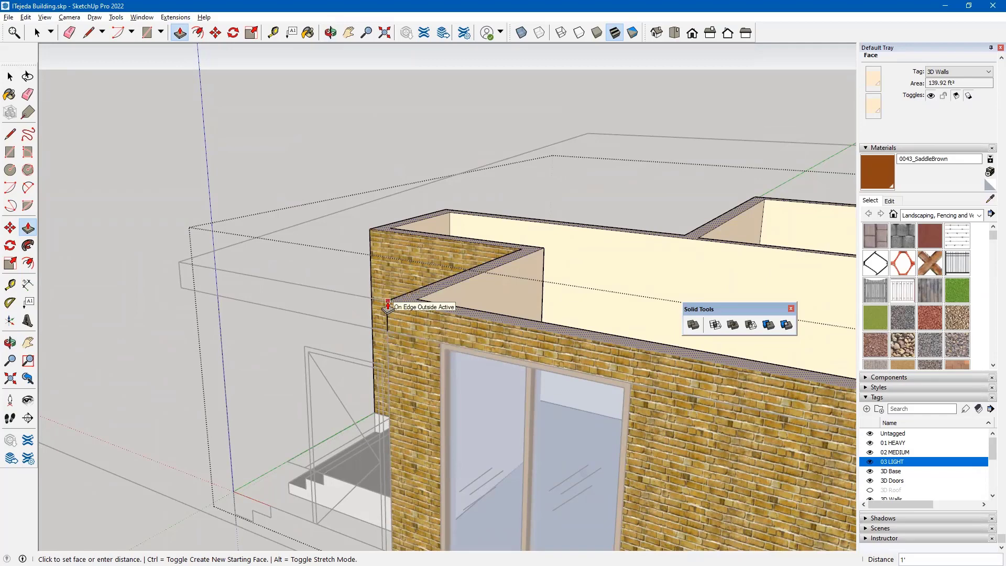
pyautogui.click(377, 321)
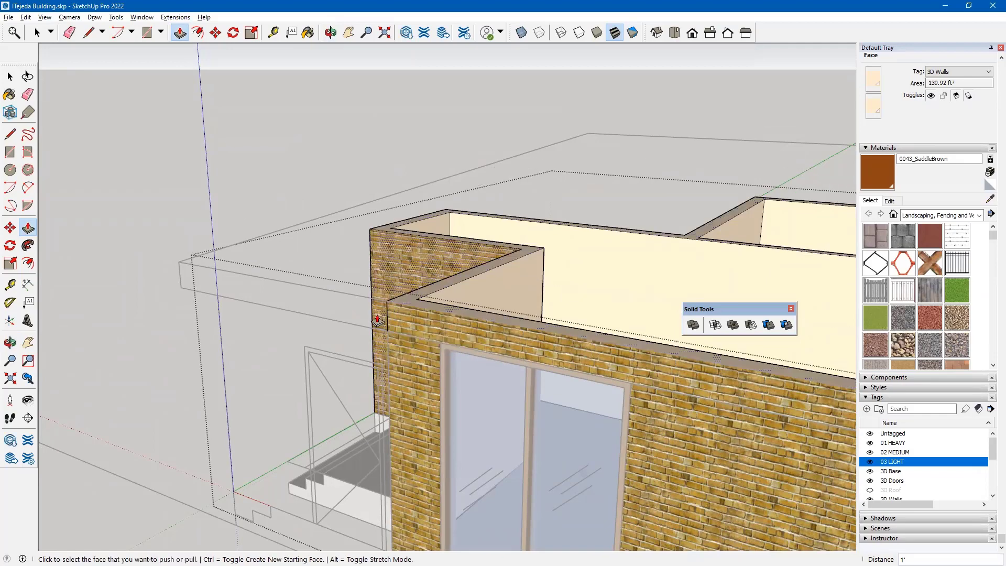
# Push/Pull the walls' top face down to the lower endpoint of the elevation's roof fascia and close the walls group.
pyautogui.click(405, 304)
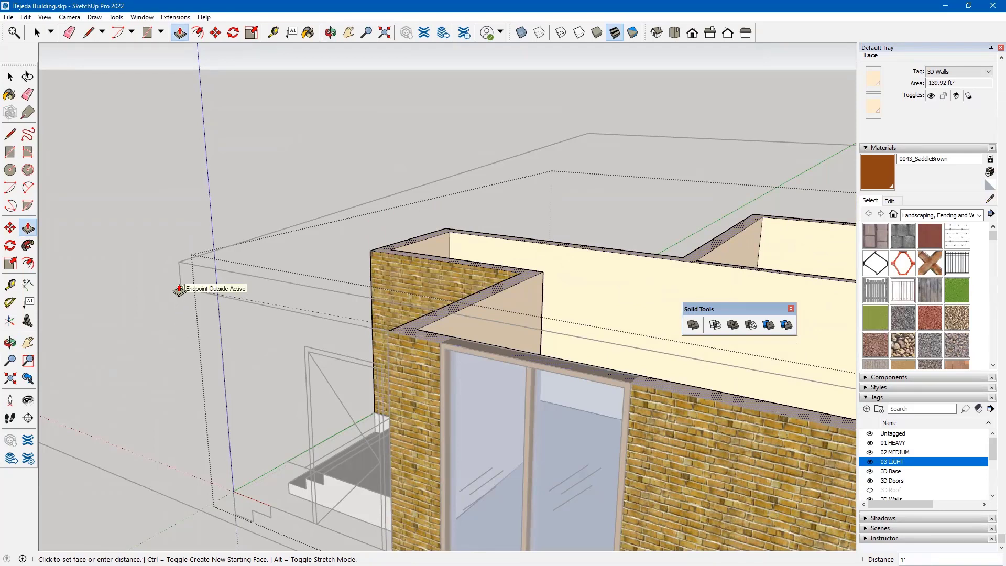
pyautogui.click(180, 288)
pyautogui.scroll(-2, 180, 336)
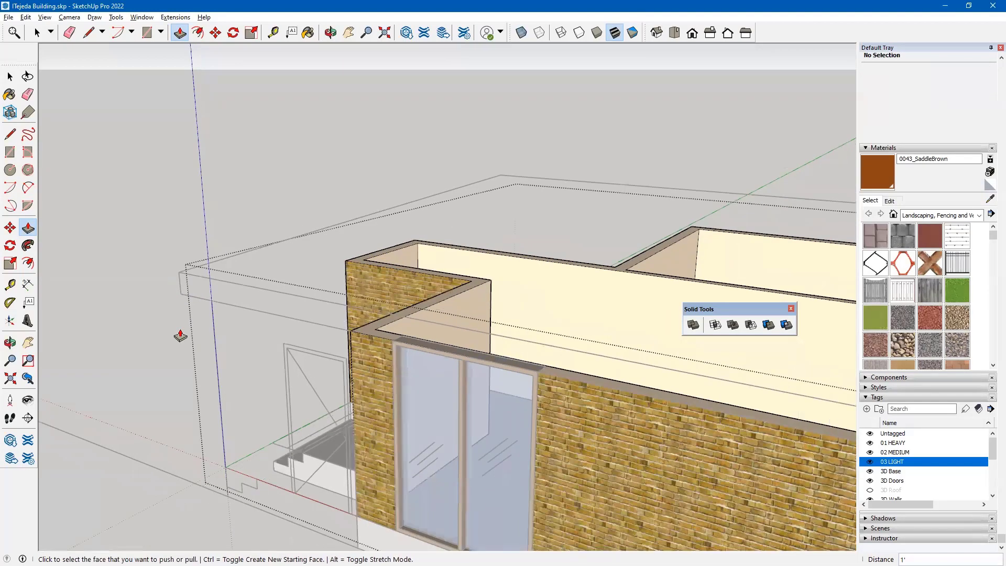
pyautogui.scroll(-2, 180, 336)
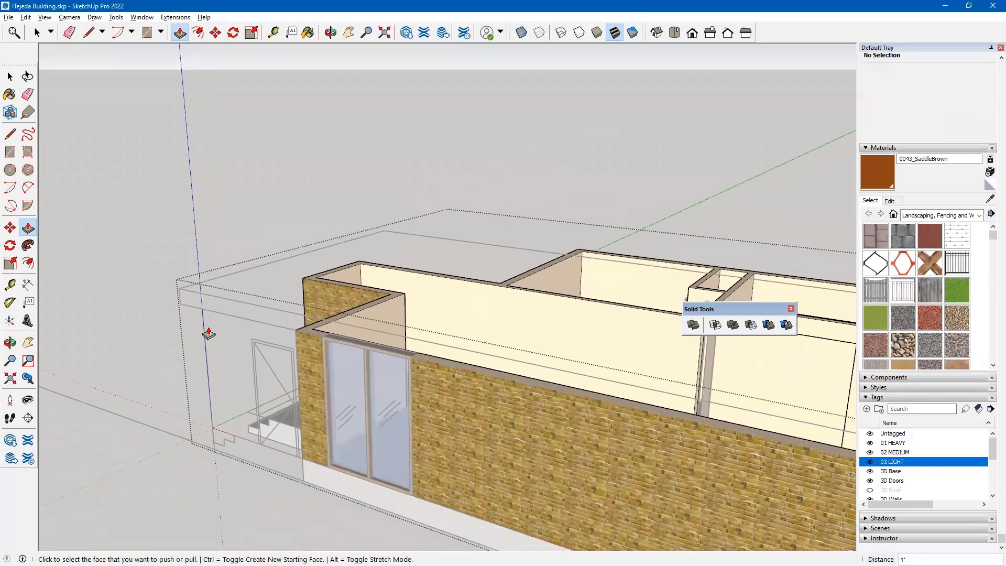
pyautogui.press('space')
pyautogui.click(181, 206)
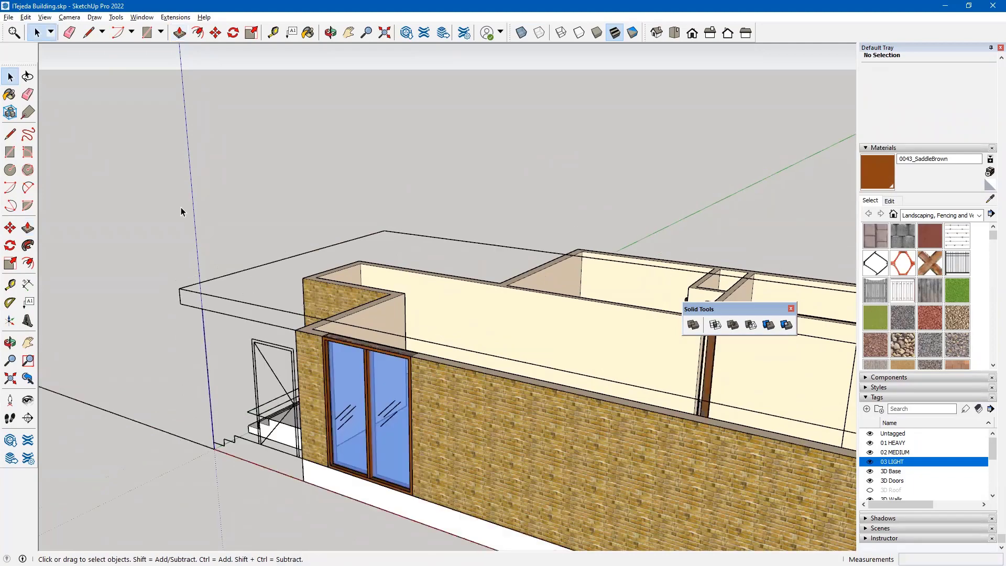
# Draw a 3' 4" by 6' 10" rectangle over the outer frame of the entry door in the elevation linework.
pyautogui.scroll(-3, 181, 206)
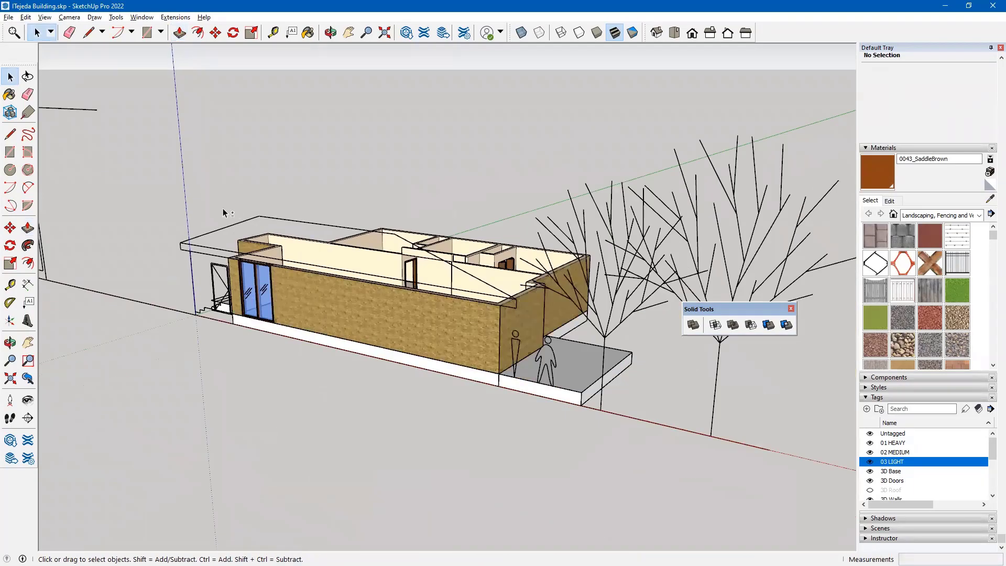
pyautogui.moveTo(190, 196); pyautogui.dragTo(418, 304, button='middle')
pyautogui.scroll(5, 404, 317)
pyautogui.scroll(3, 397, 347)
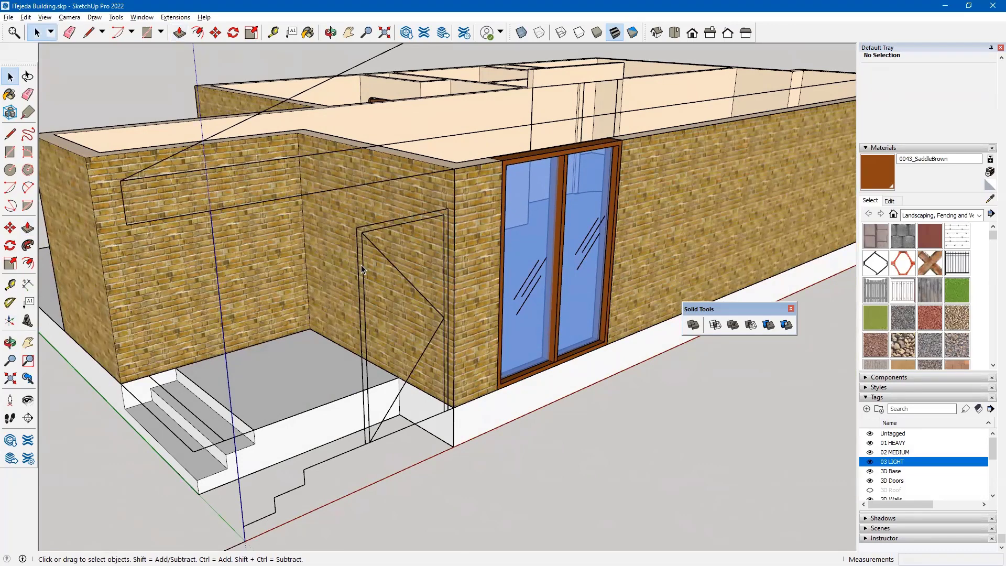
pyautogui.click(10, 152)
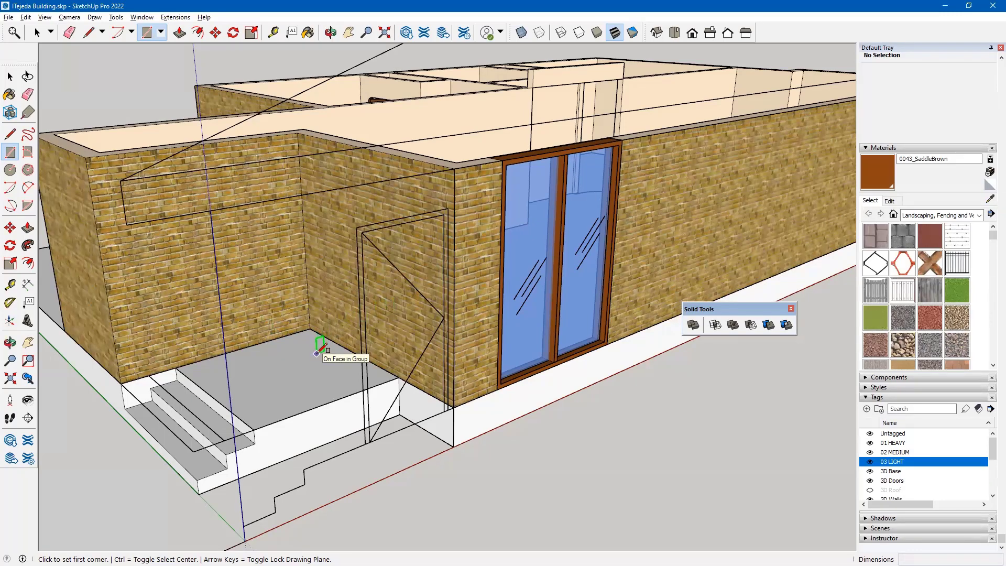
pyautogui.click(356, 227)
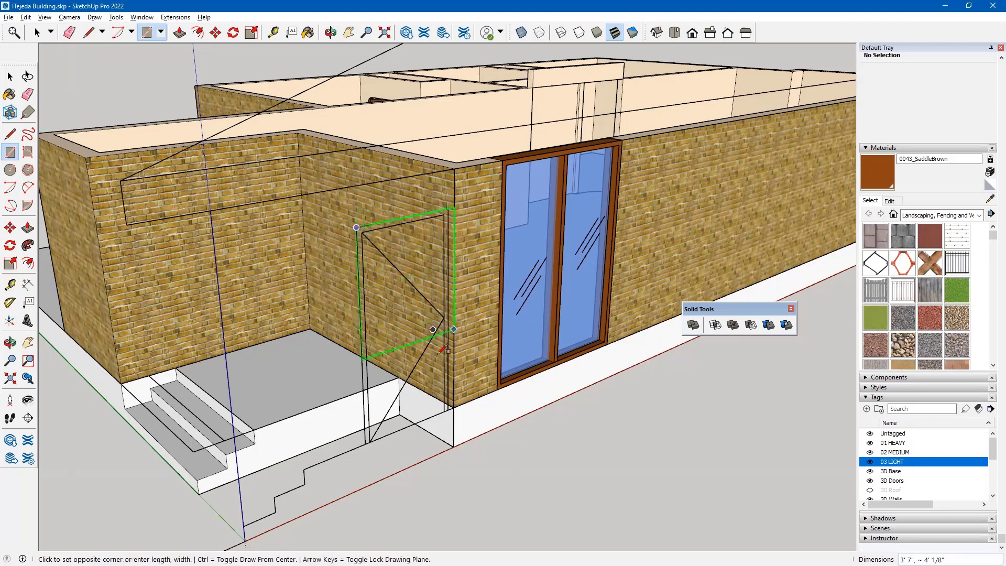
pyautogui.click(448, 409)
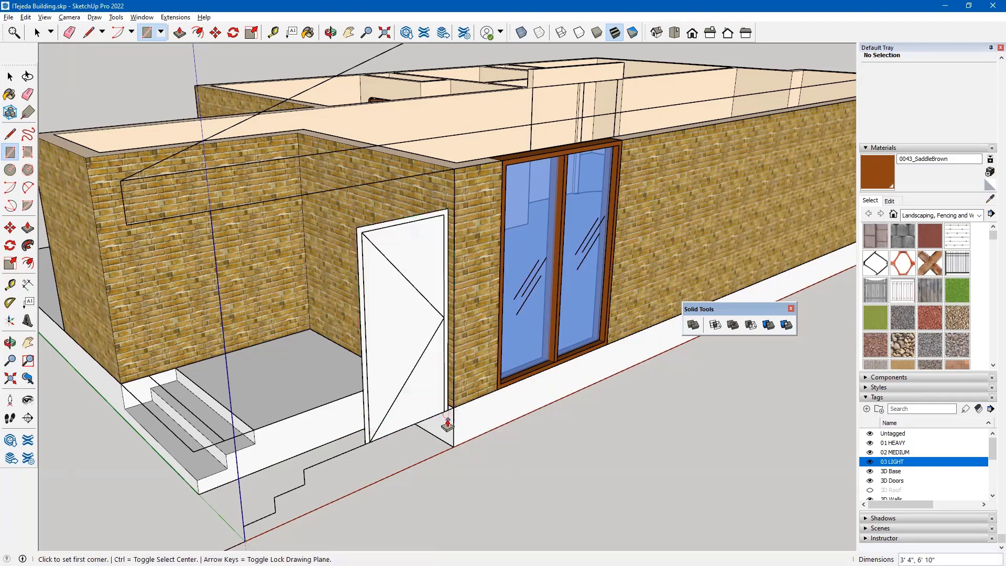
# Push/Pull the entry door rectangle 11' 7" so it passes completely through the recessed porch wall.
pyautogui.press('p')
pyautogui.click(394, 337)
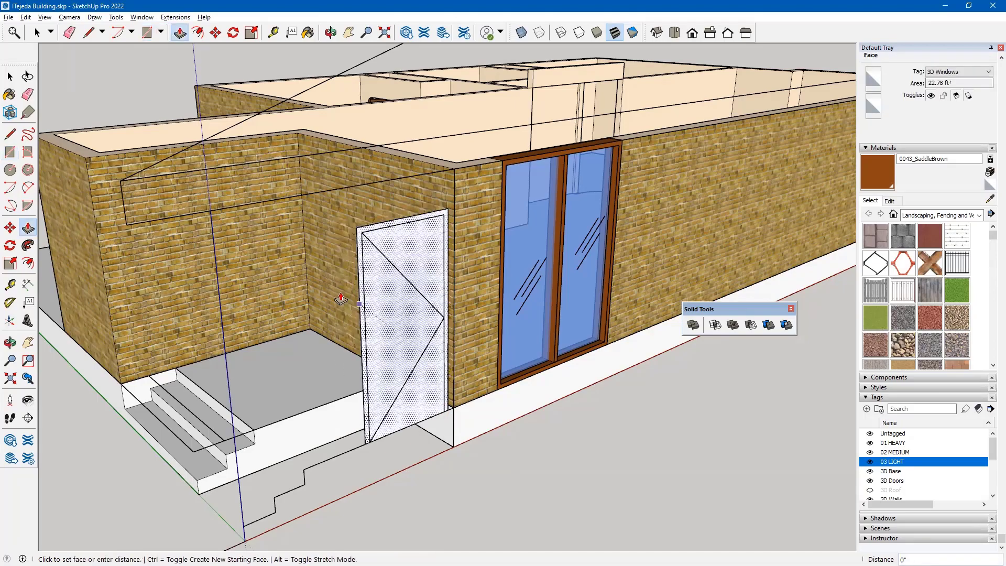
pyautogui.moveTo(288, 260); pyautogui.dragTo(825, 426, button='middle')
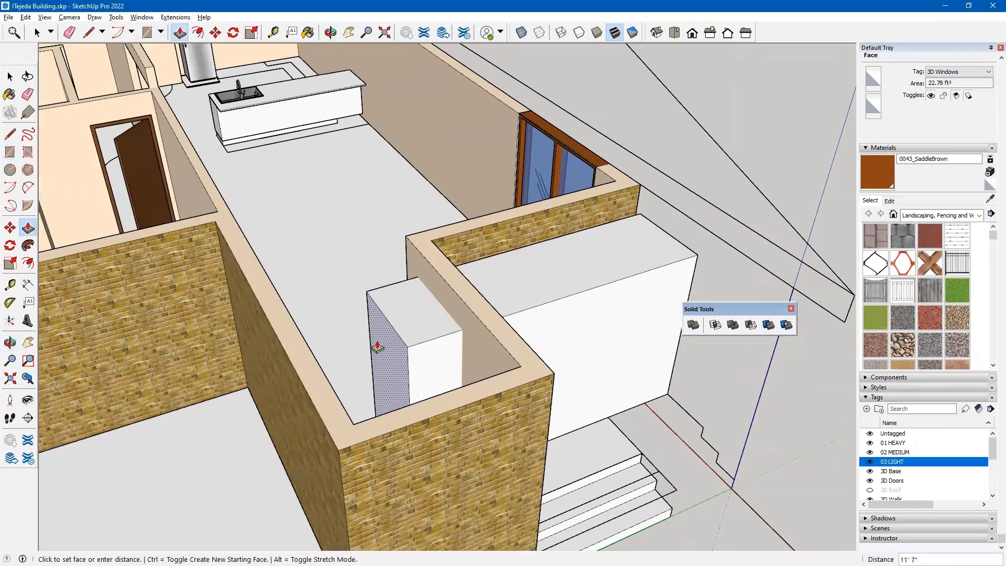
pyautogui.click(377, 347)
pyautogui.moveTo(591, 322); pyautogui.dragTo(292, 291, button='middle')
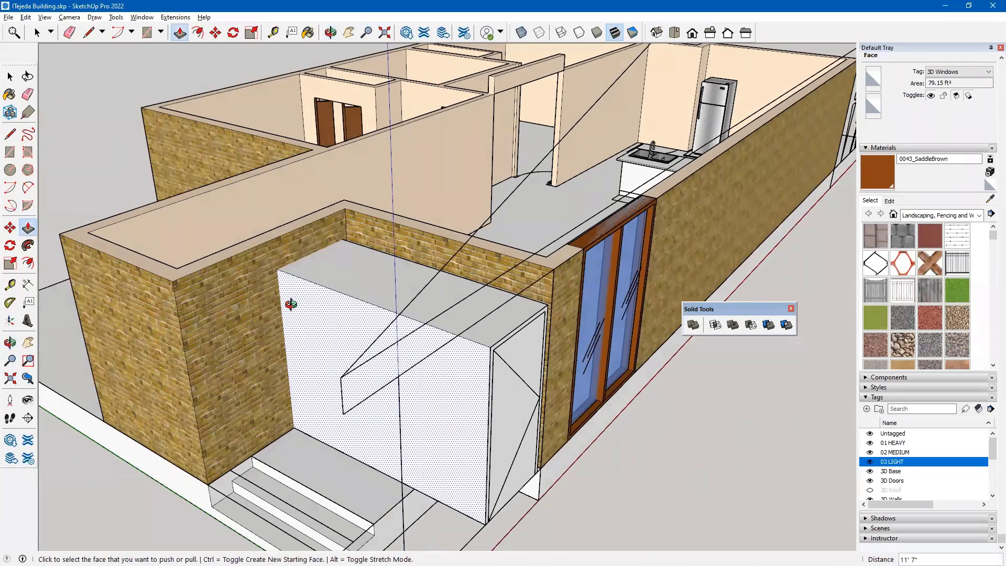
# Make the whole extruded door box a group and clear the selection.
pyautogui.press('space')
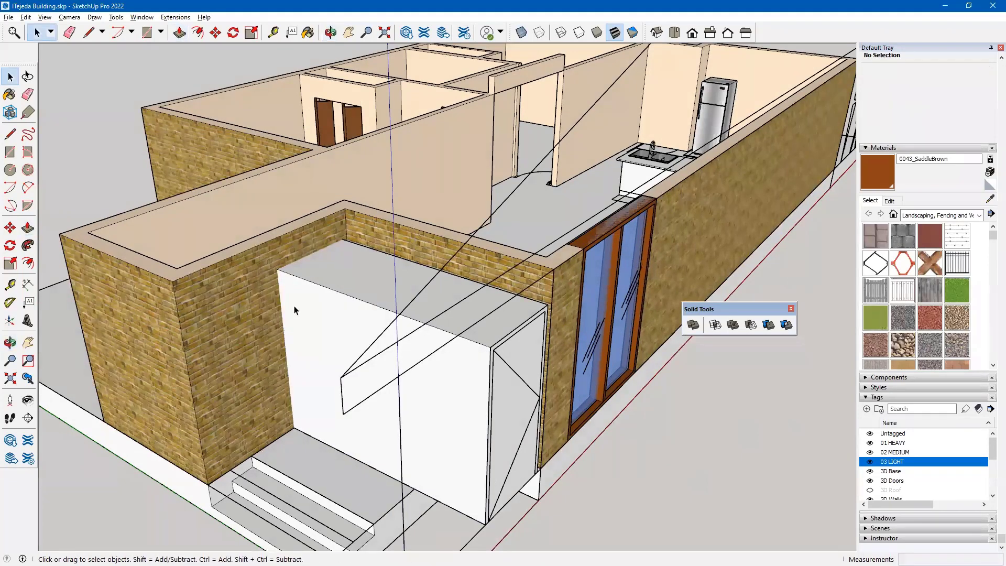
pyautogui.tripleClick(308, 306)
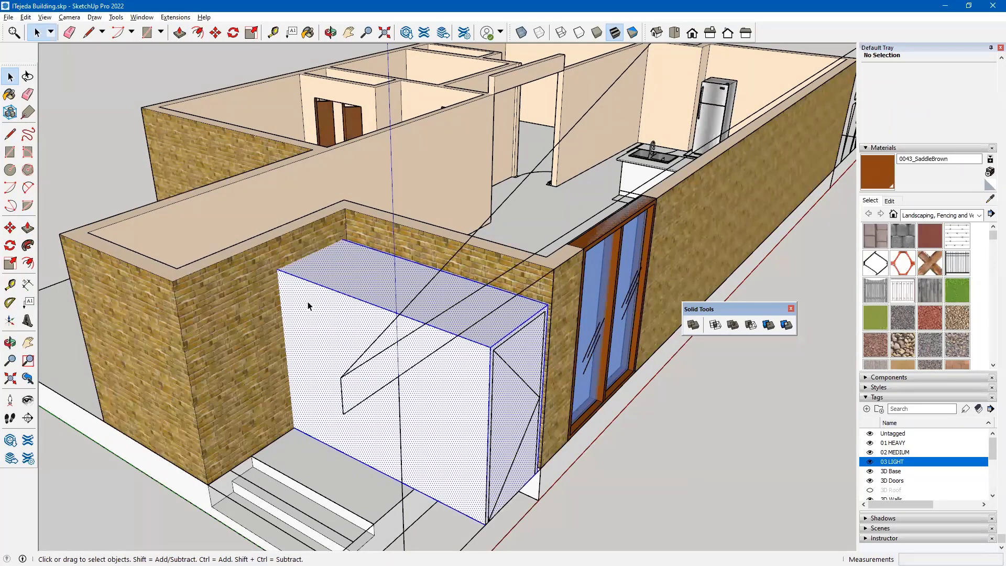
pyautogui.rightClick(313, 305)
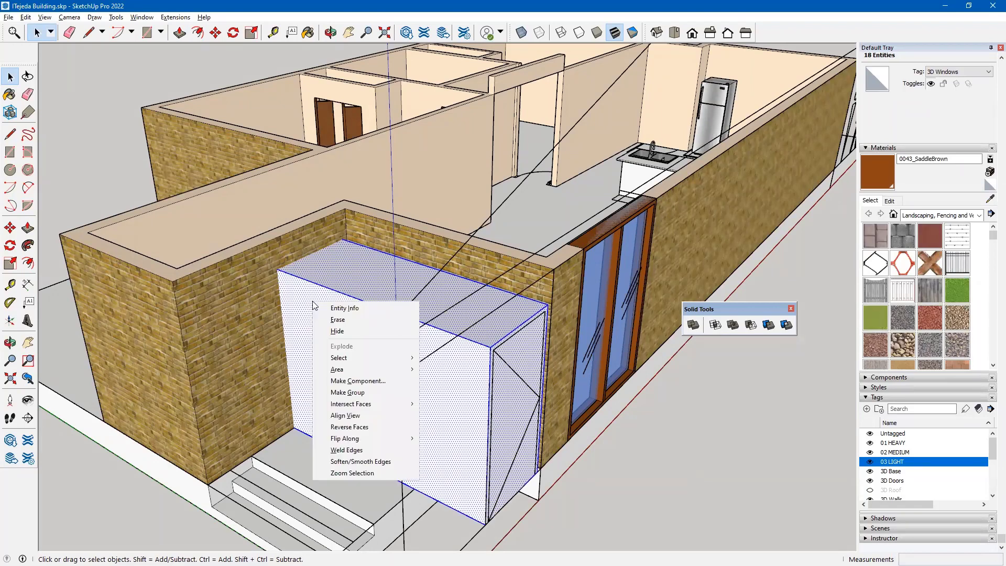
pyautogui.click(348, 393)
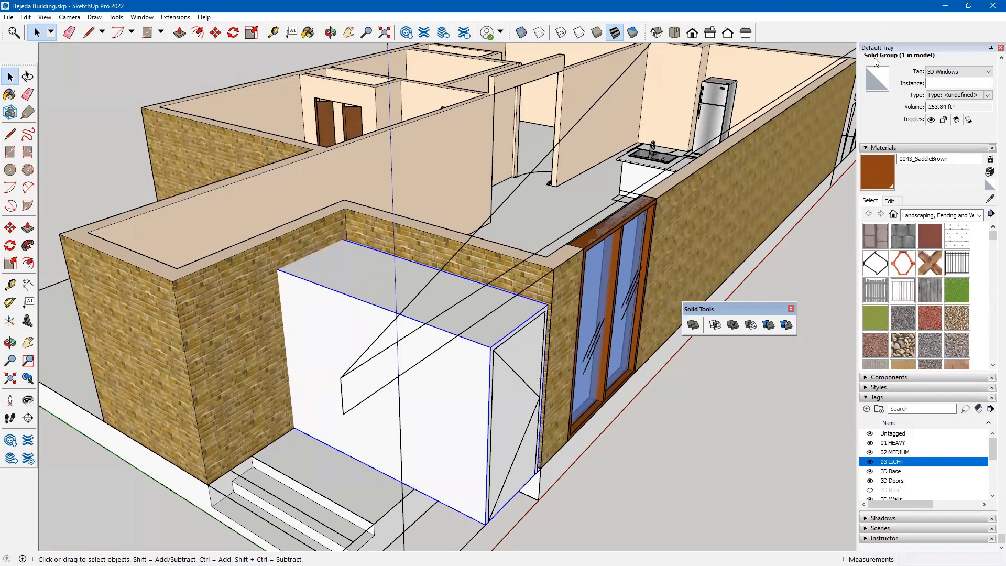
pyautogui.scroll(1, 883, 71)
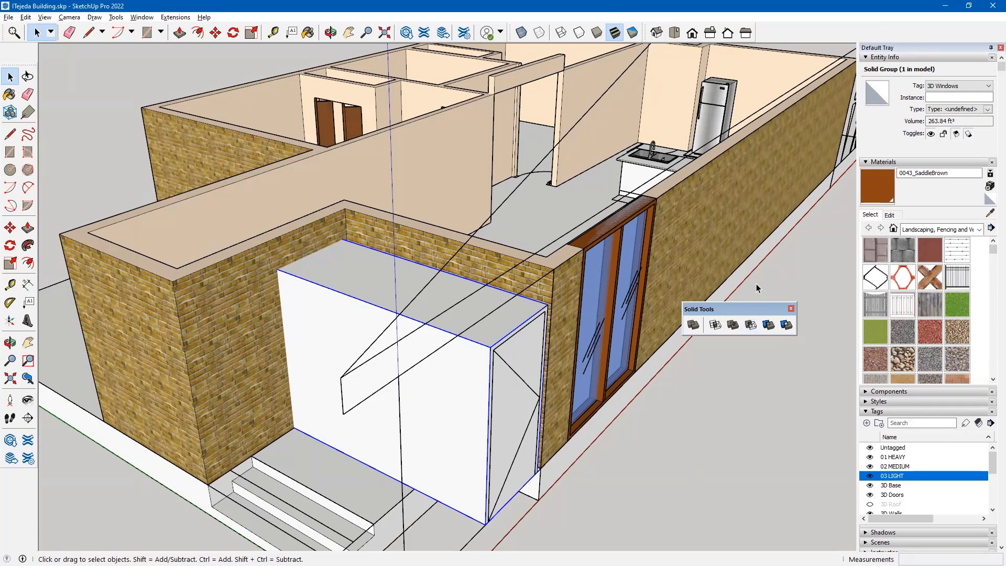
pyautogui.click(690, 427)
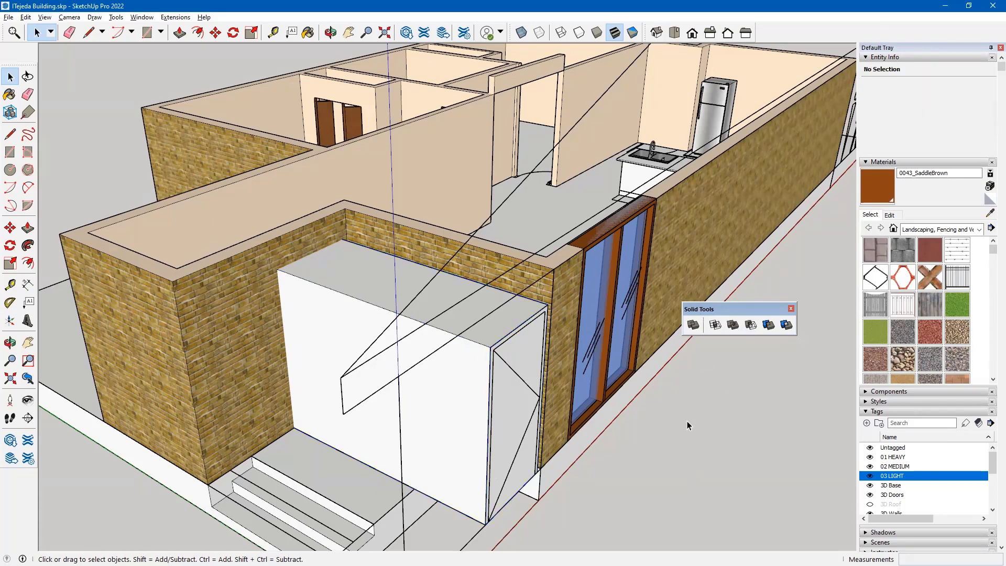
# Subtract the door box group from the walls group to cut the entry door opening.
pyautogui.click(751, 326)
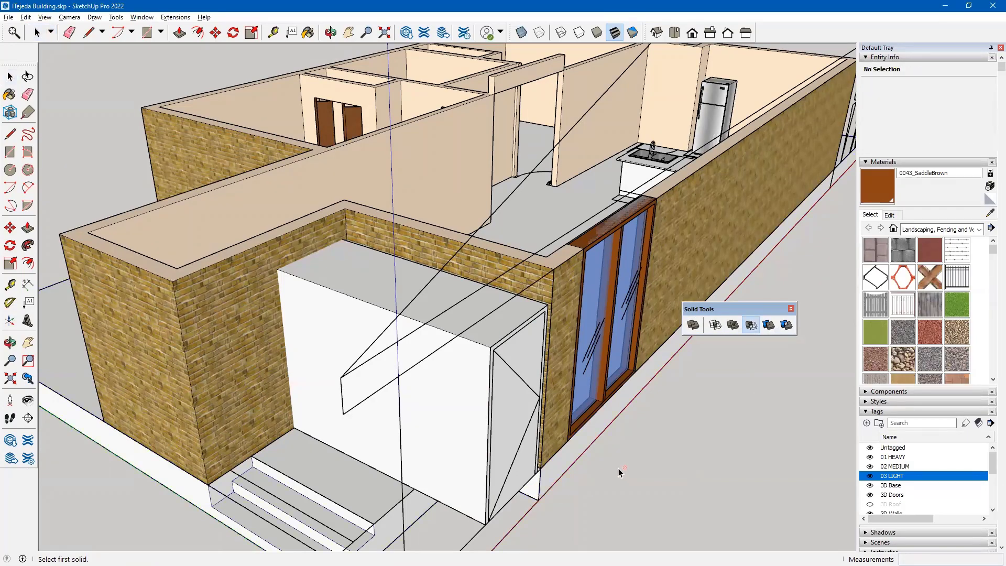
pyautogui.click(350, 298)
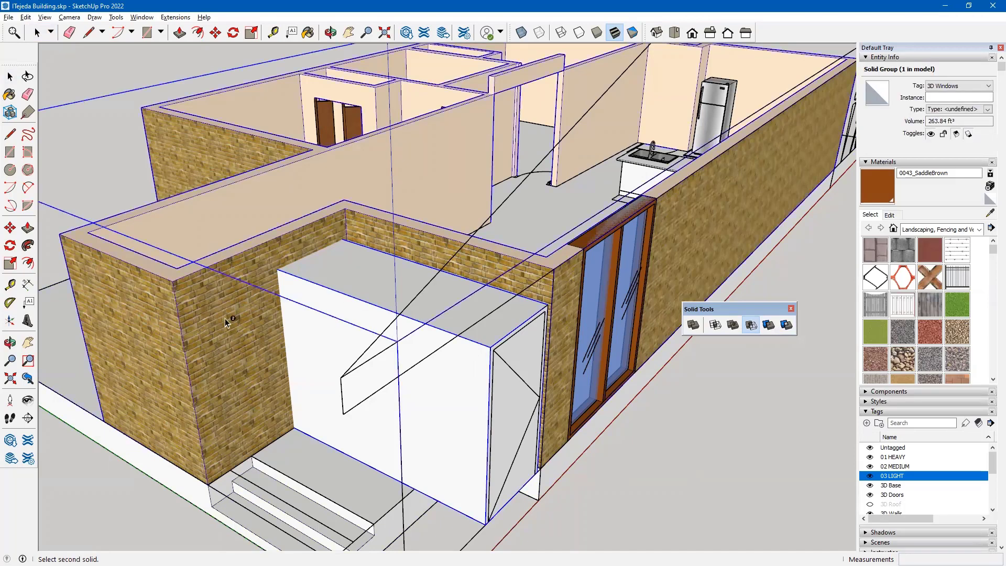
pyautogui.click(190, 304)
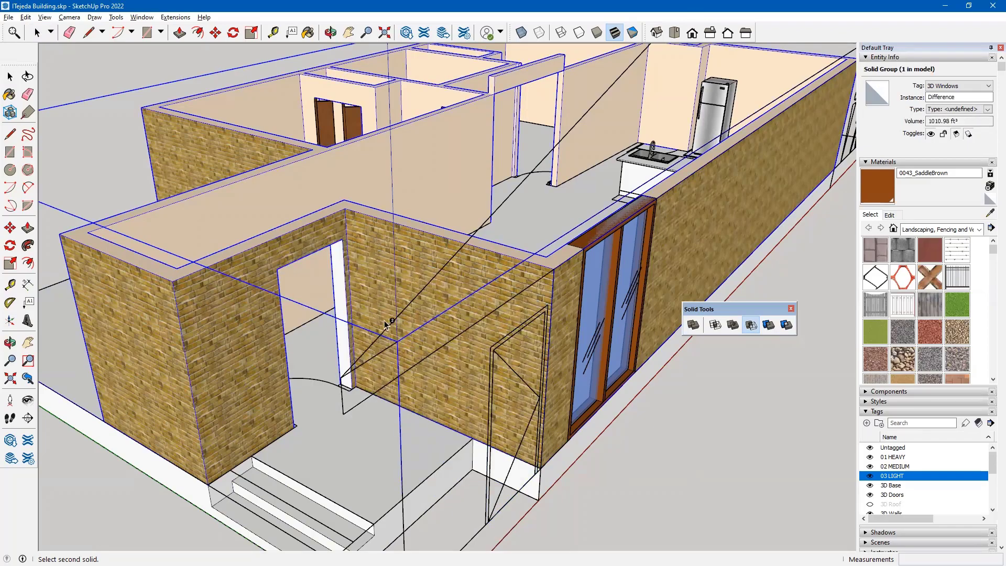
pyautogui.moveTo(413, 330); pyautogui.dragTo(496, 301, button='middle')
pyautogui.scroll(5, 406, 331)
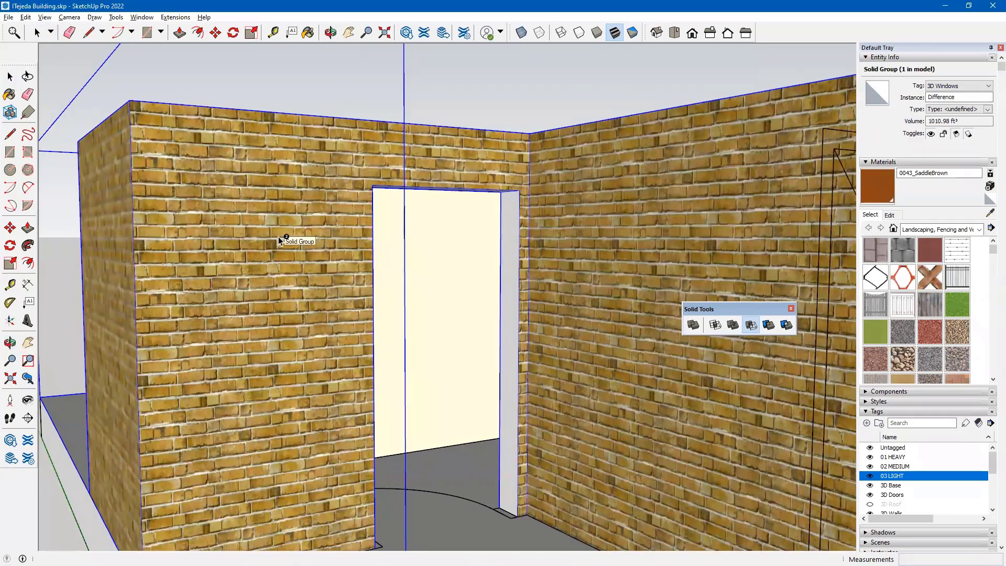
pyautogui.moveTo(216, 226); pyautogui.dragTo(127, 128, button='middle')
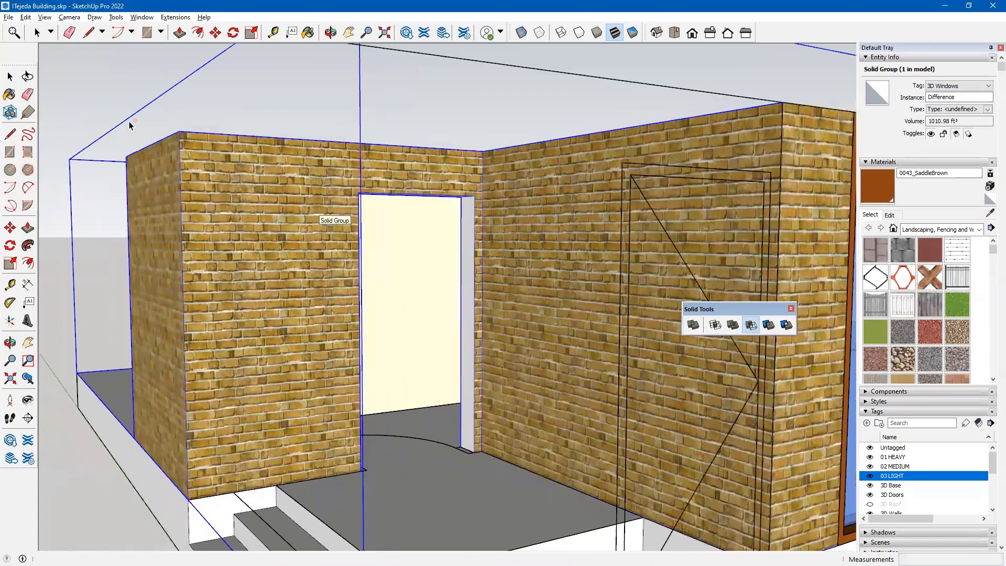
pyautogui.click(77, 102)
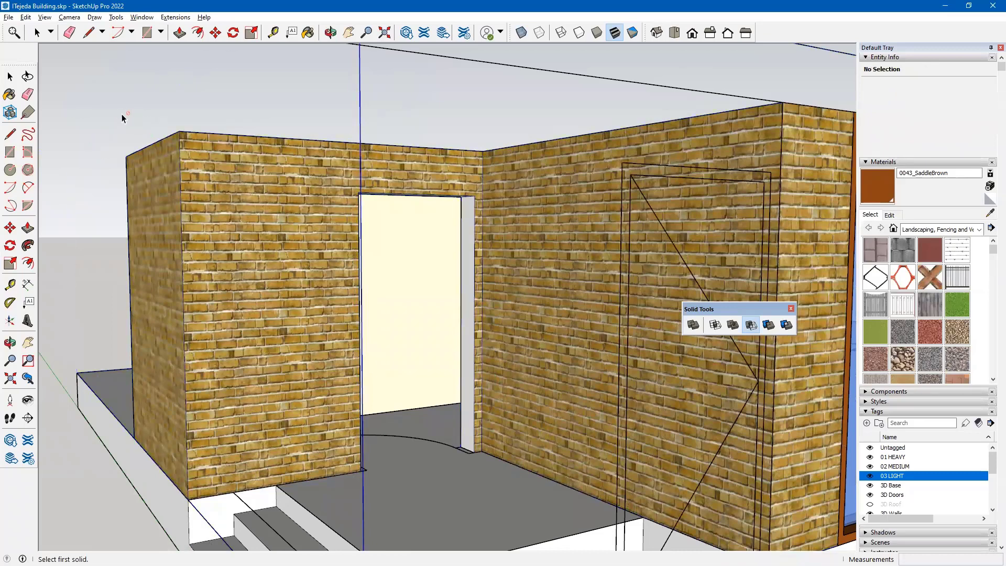
pyautogui.click(10, 77)
# Hide the elevation linework component.
pyautogui.moveTo(95, 118); pyautogui.dragTo(179, 152, button='middle')
pyautogui.scroll(-6, 179, 152)
pyautogui.moveTo(300, 179); pyautogui.dragTo(385, 282, button='middle')
pyautogui.scroll(-3, 137, 185)
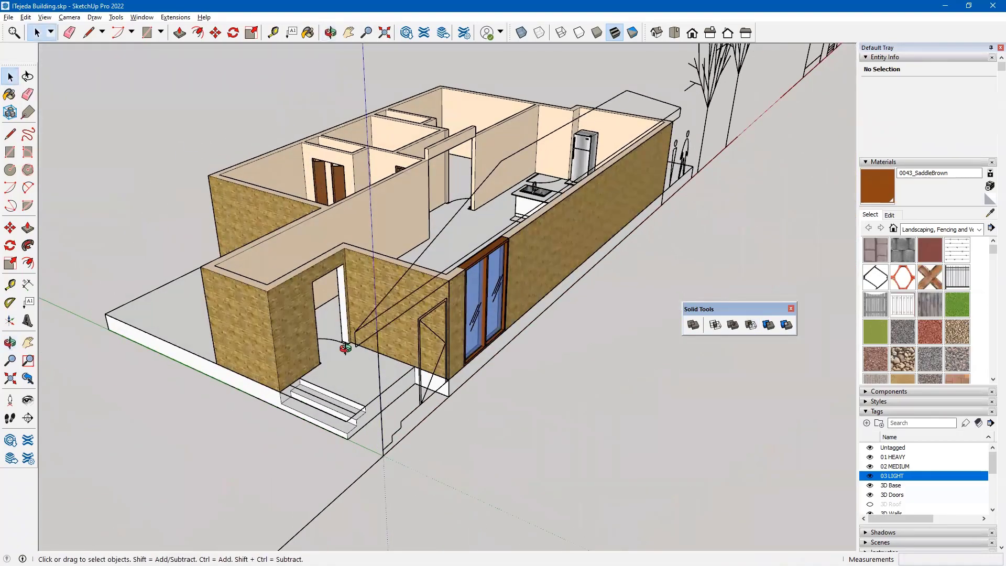
pyautogui.scroll(4, 138, 184)
pyautogui.moveTo(138, 184); pyautogui.dragTo(352, 315, button='middle')
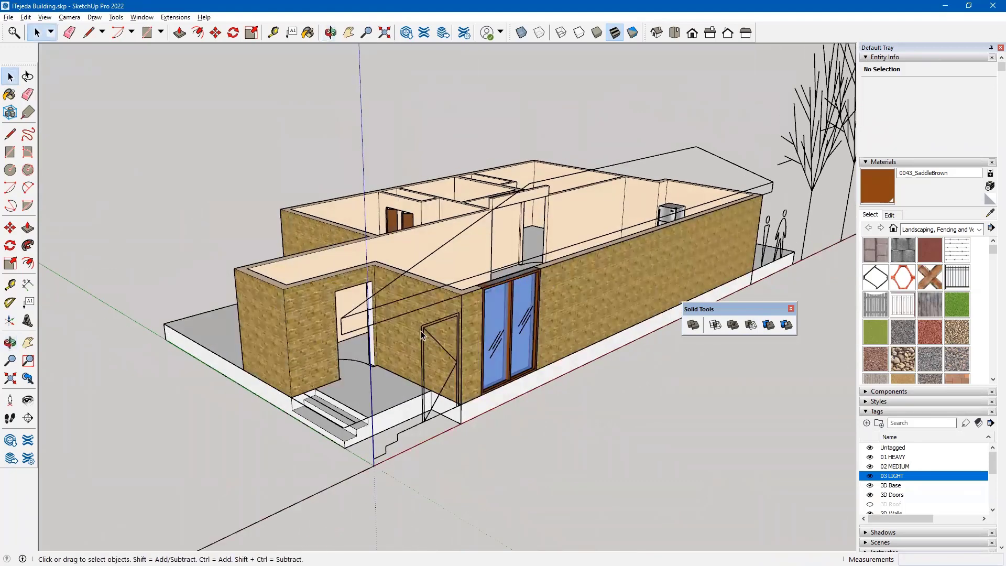
pyautogui.scroll(2, 421, 331)
pyautogui.click(450, 229)
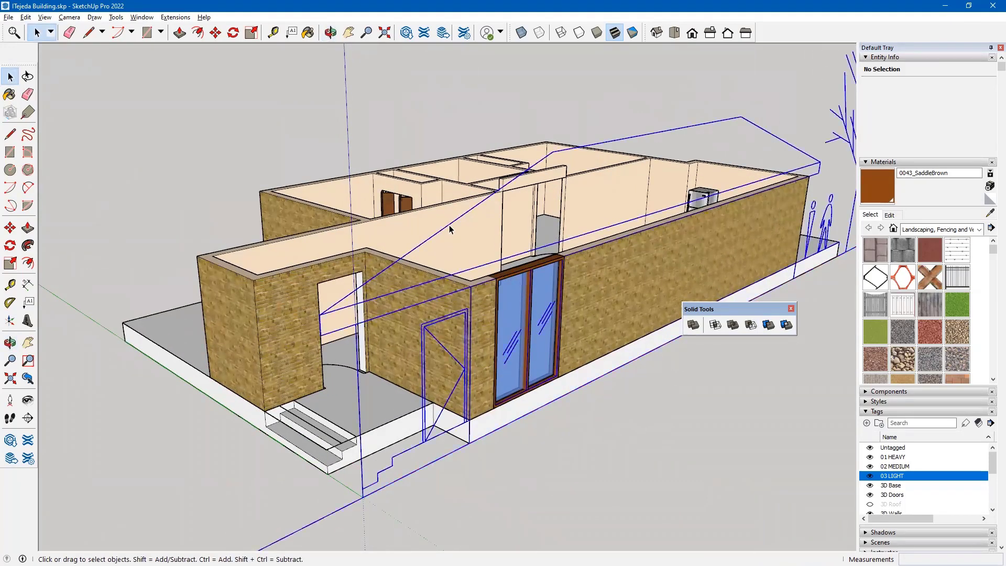
pyautogui.rightClick(450, 229)
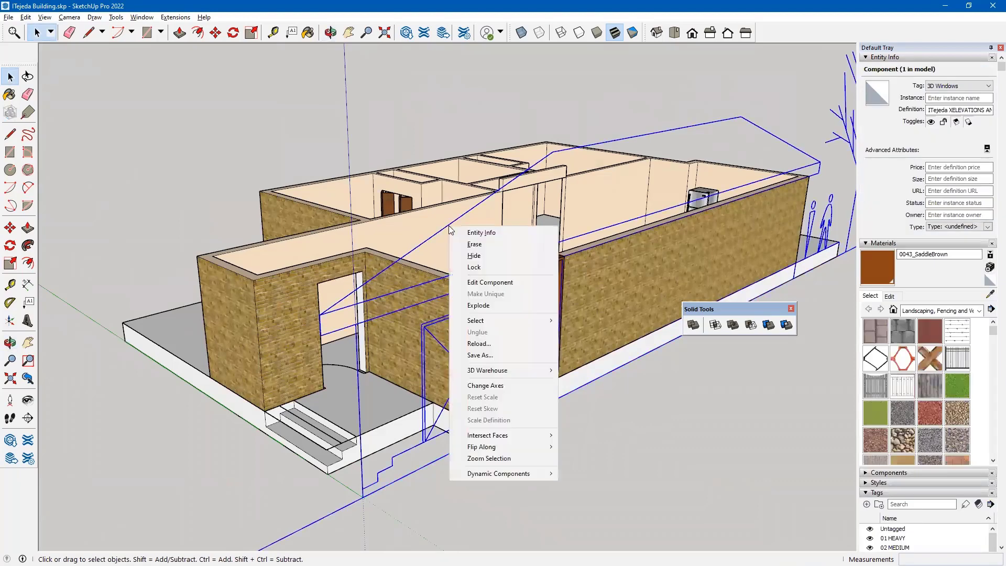
pyautogui.click(474, 255)
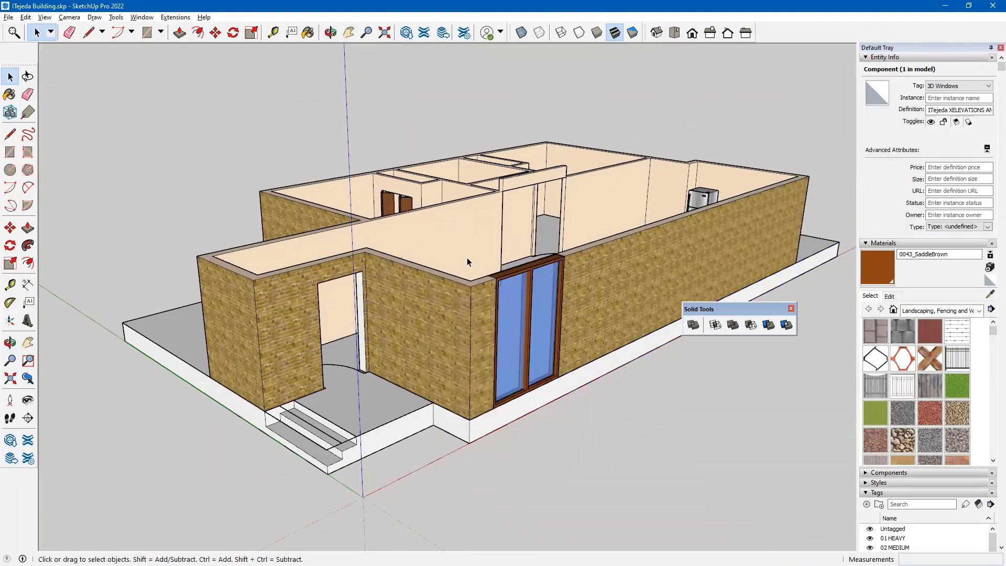
# Lengthen the list of tags to show more entries and return to its beginning.
pyautogui.moveTo(453, 330); pyautogui.dragTo(324, 251, button='middle')
pyautogui.scroll(4, 348, 382)
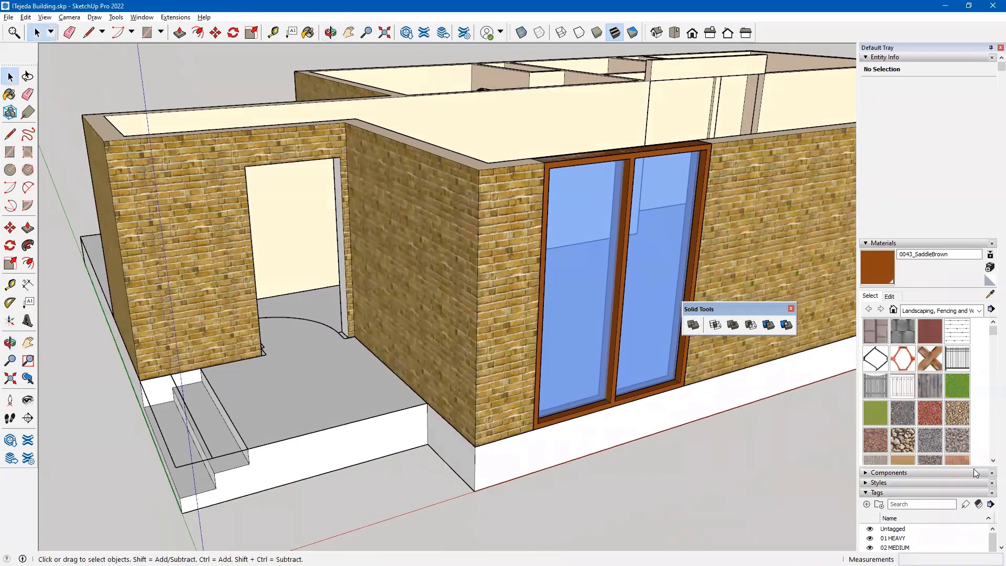
pyautogui.scroll(-3, 959, 487)
pyautogui.scroll(-2, 938, 472)
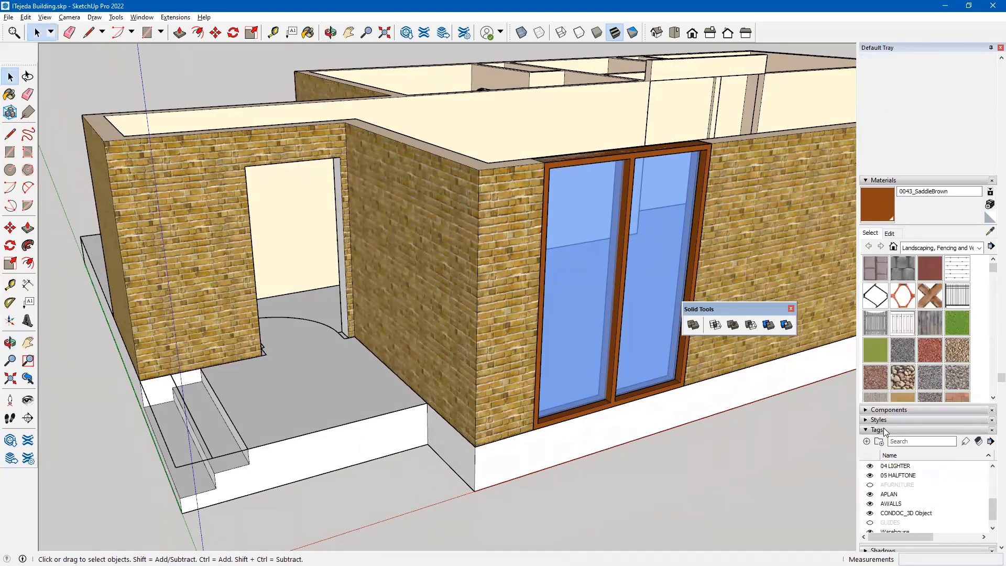
pyautogui.scroll(-1, 990, 408)
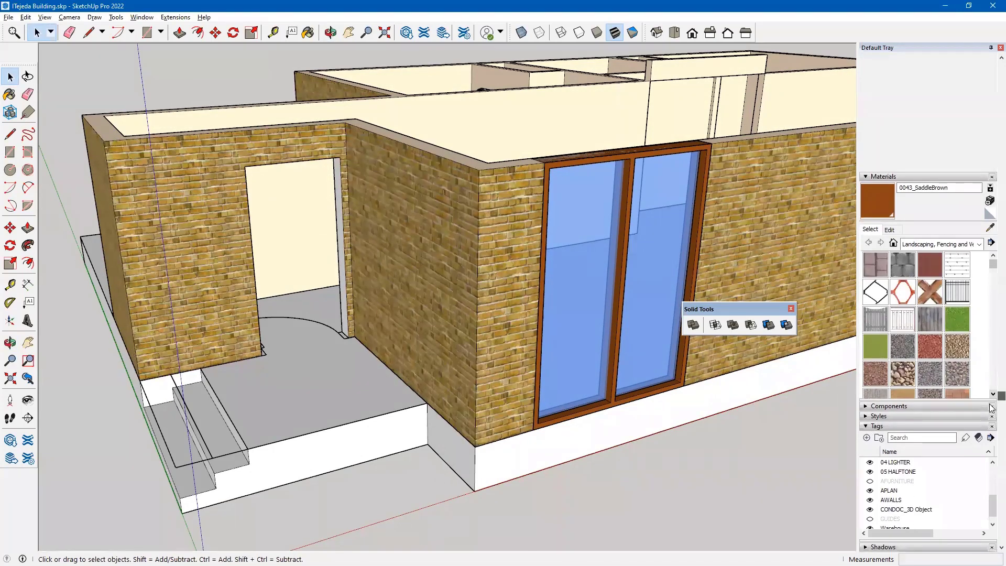
pyautogui.scroll(-2, 991, 407)
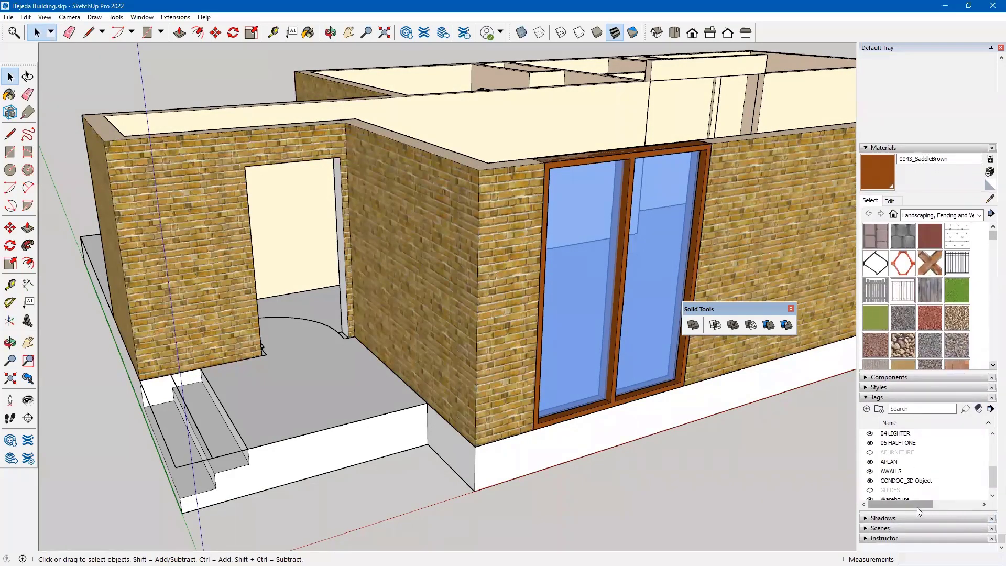
pyautogui.moveTo(917, 509); pyautogui.dragTo(923, 536)
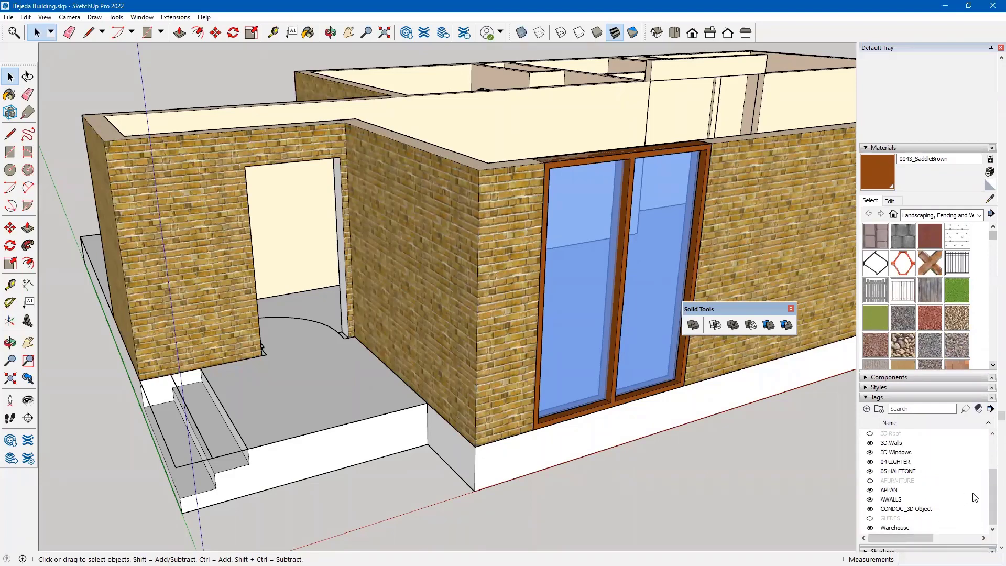
pyautogui.moveTo(988, 486); pyautogui.dragTo(990, 448)
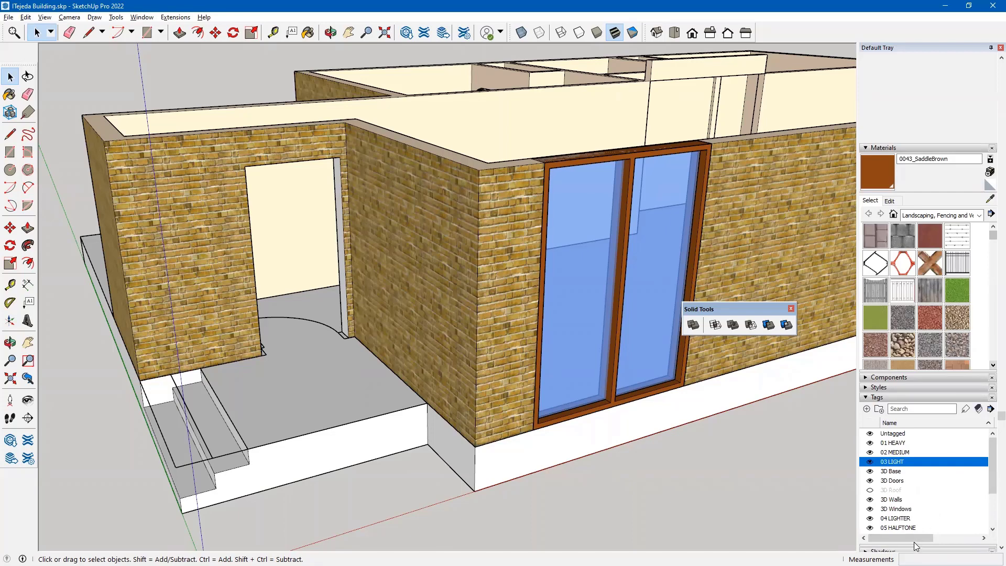
# Make 3D Windows the current tag.
pyautogui.moveTo(914, 539); pyautogui.dragTo(969, 539)
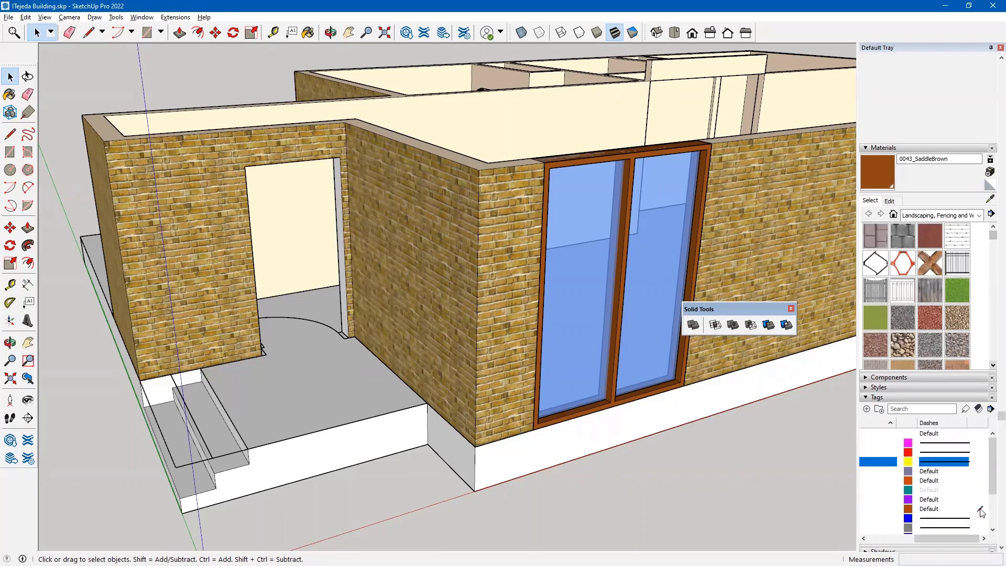
pyautogui.click(930, 511)
pyautogui.click(910, 539)
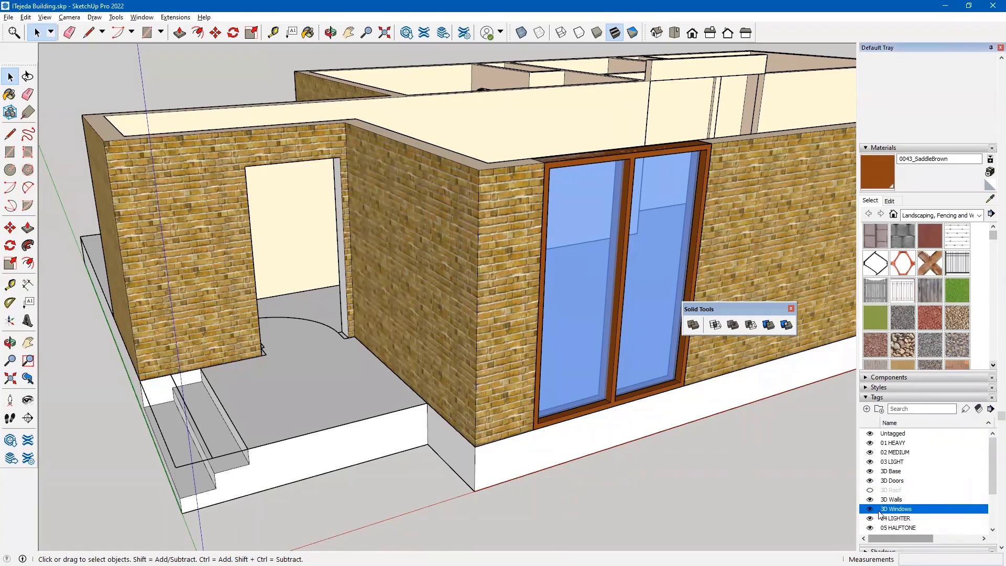
pyautogui.click(870, 510)
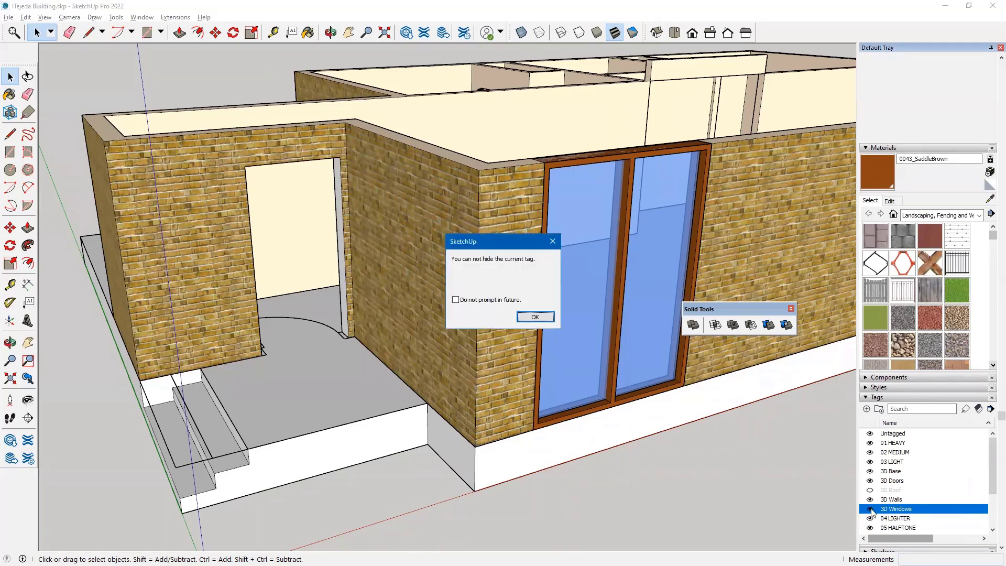
pyautogui.click(535, 317)
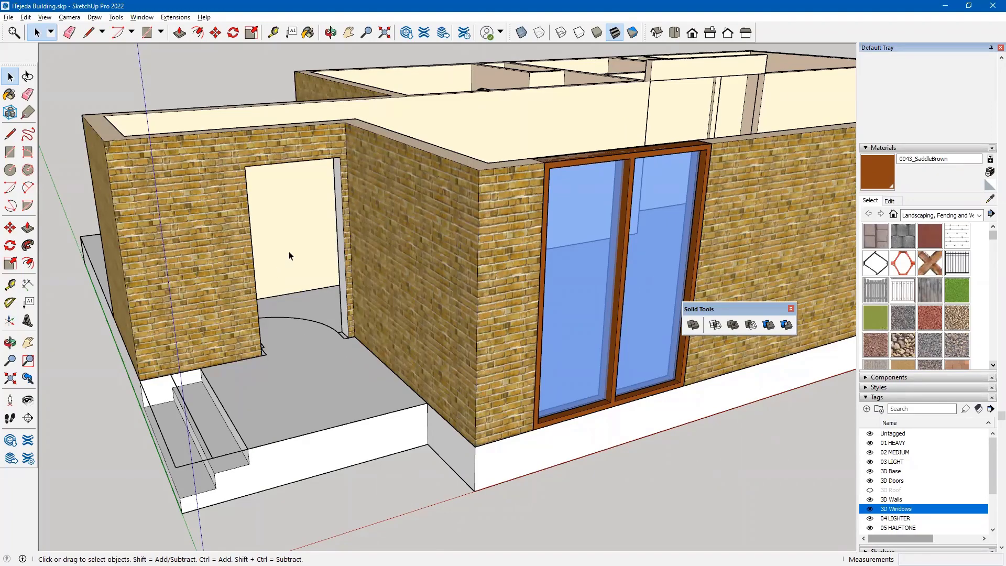
# Draw a 6' 10" by 3' 4" rectangle across the exterior doorway opening beside the steps.
pyautogui.scroll(4, 291, 256)
pyautogui.moveTo(341, 231); pyautogui.dragTo(364, 261, button='middle')
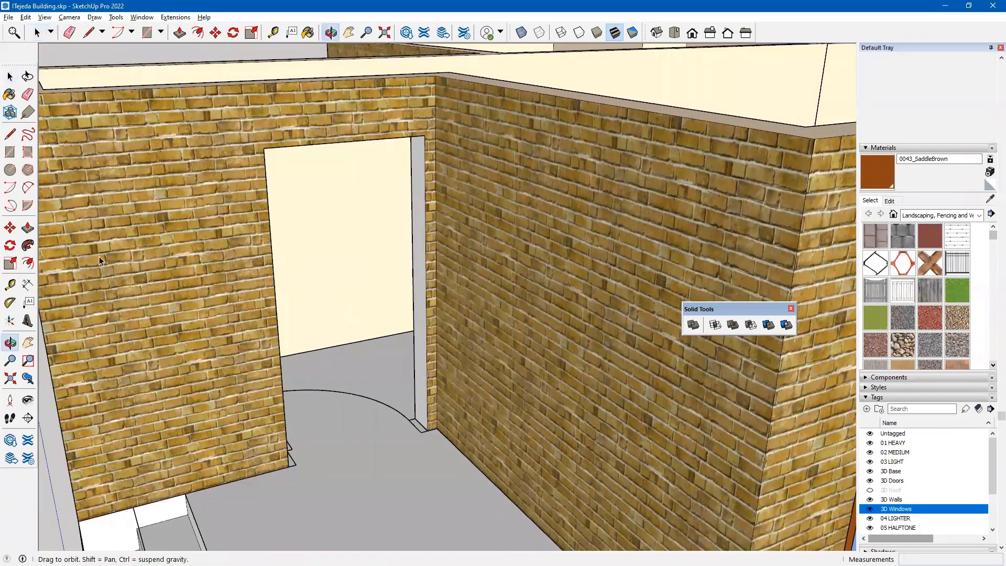
pyautogui.click(10, 152)
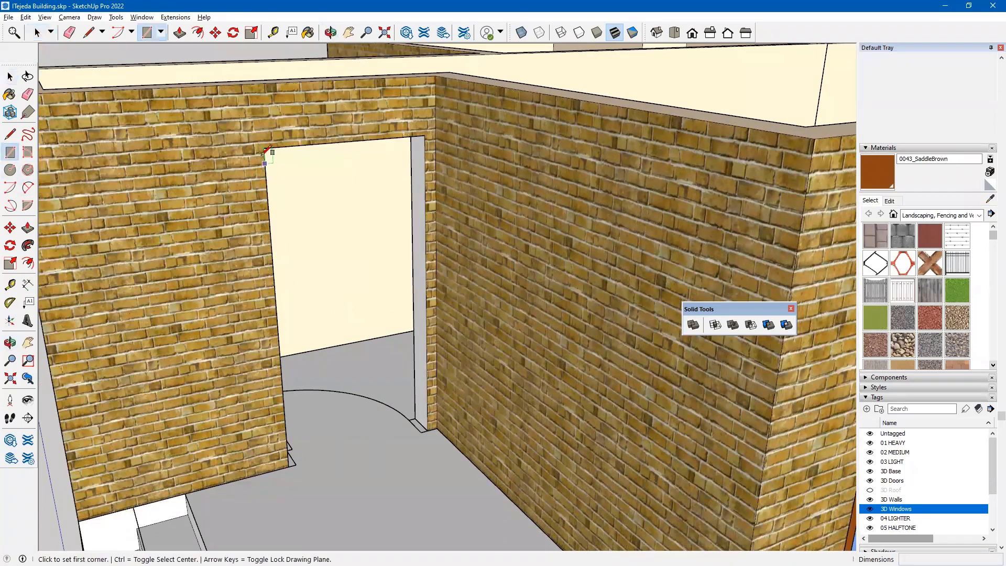
pyautogui.click(263, 148)
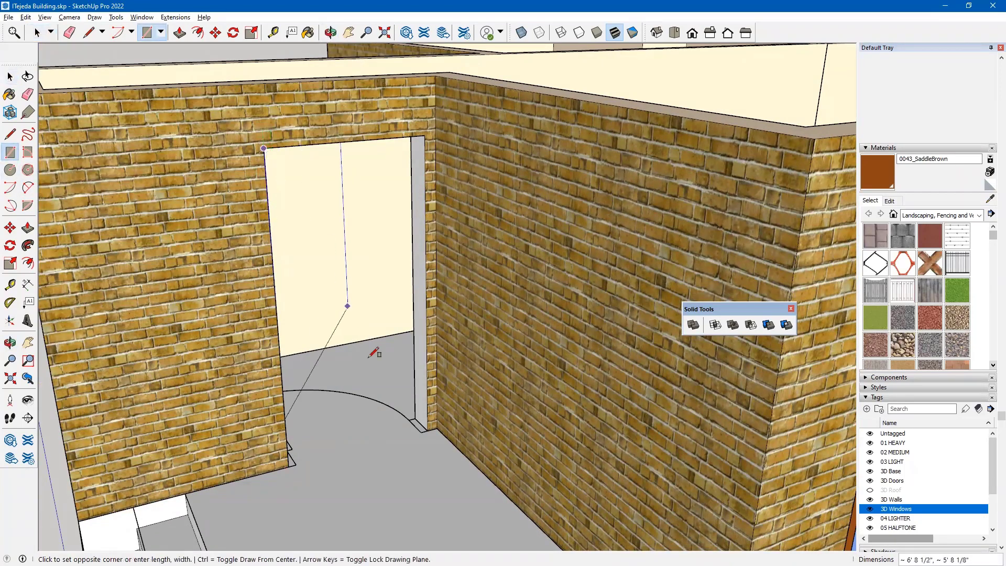
pyautogui.click(427, 431)
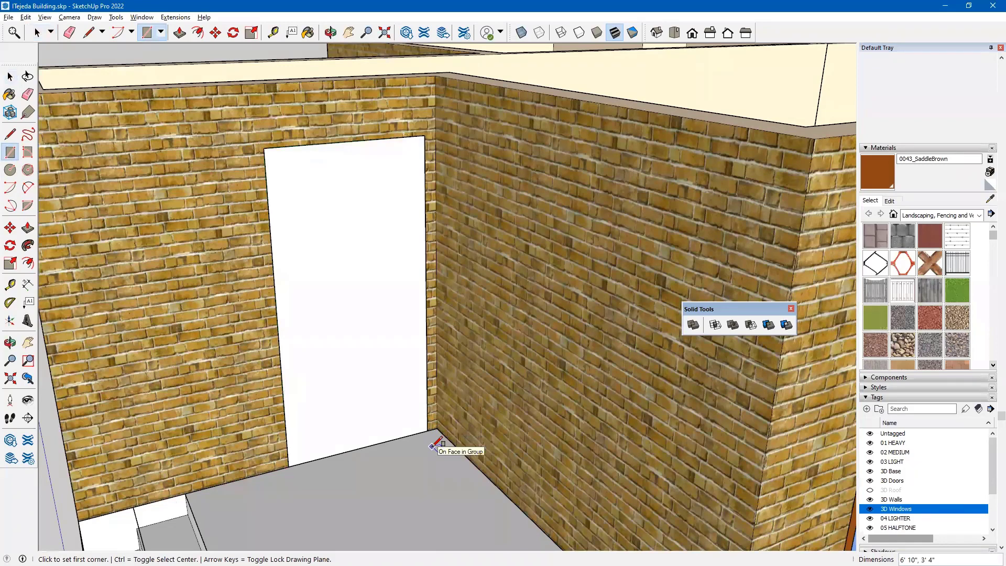
# Offset the doorway rectangle's outline 2" inward and delete the inner face, leaving only the frame outline.
pyautogui.click(27, 263)
pyautogui.click(274, 189)
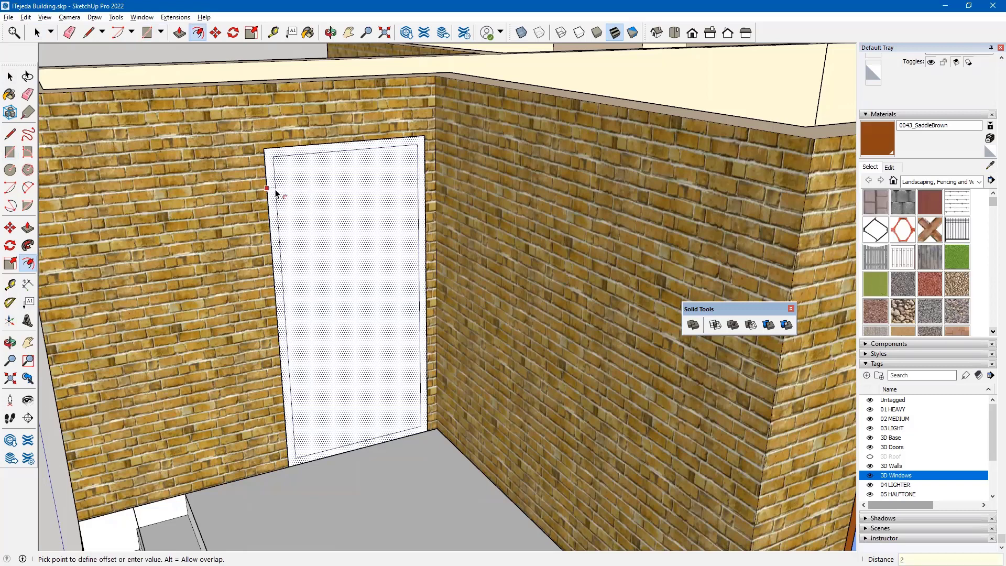
pyautogui.click(275, 190)
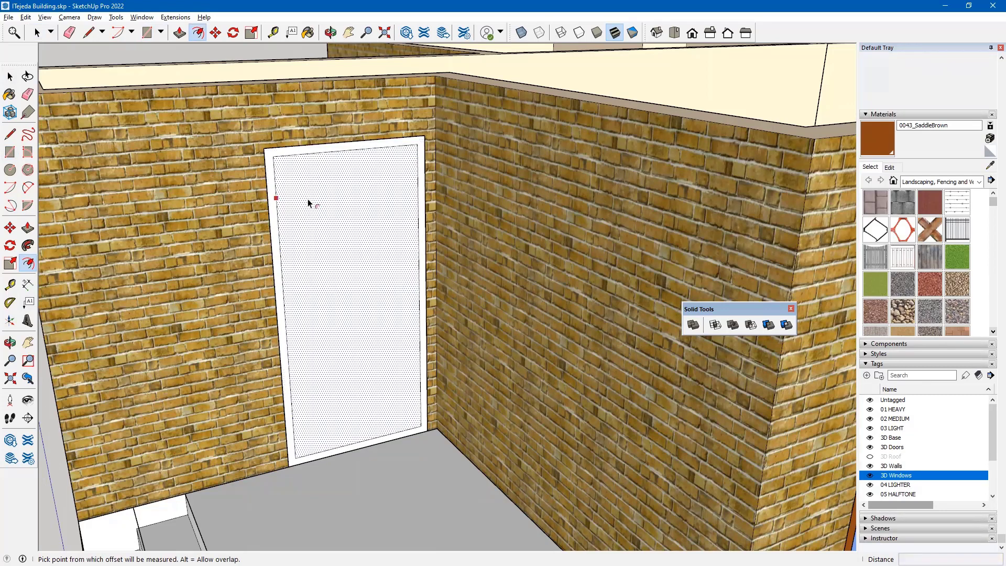
pyautogui.click(10, 76)
pyautogui.click(345, 259)
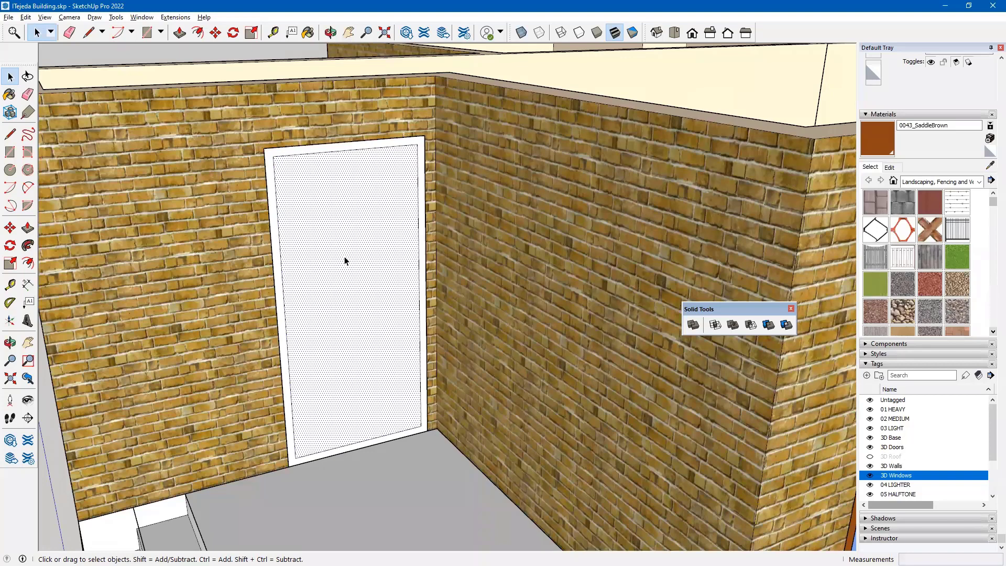
pyautogui.press('Delete')
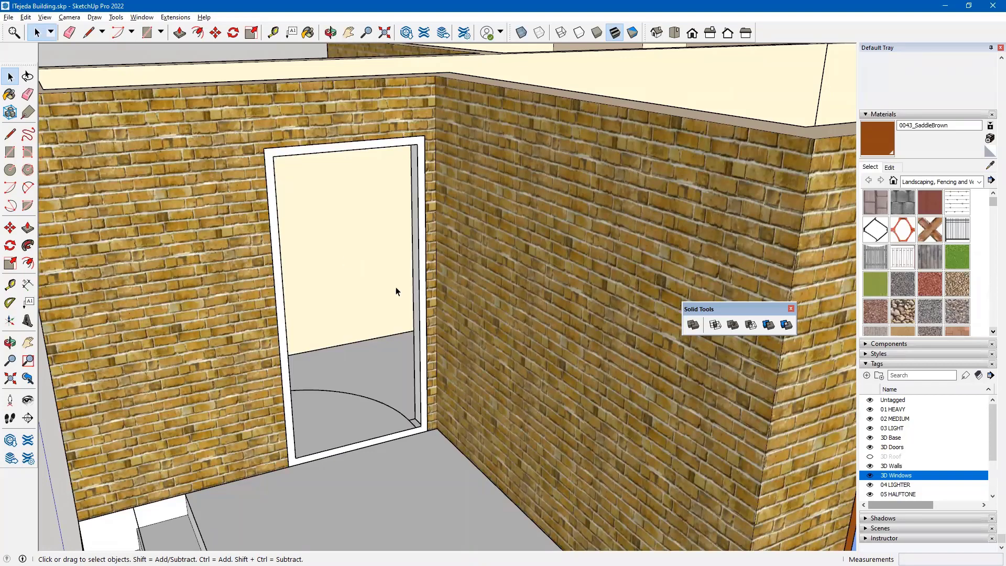
# Push/Pull the door frame face 8" through the wall, up to the interior wall face.
pyautogui.press('p')
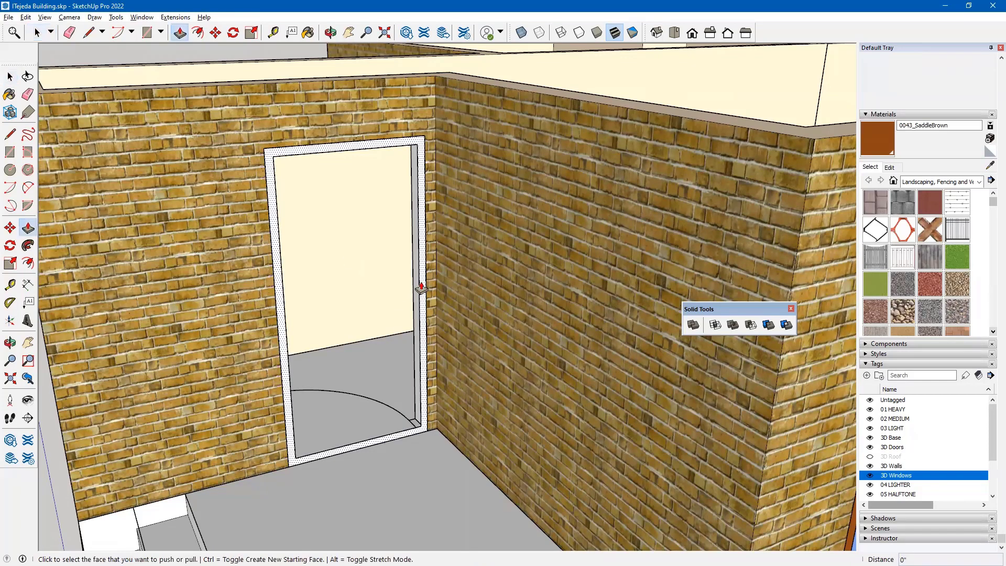
pyautogui.click(423, 287)
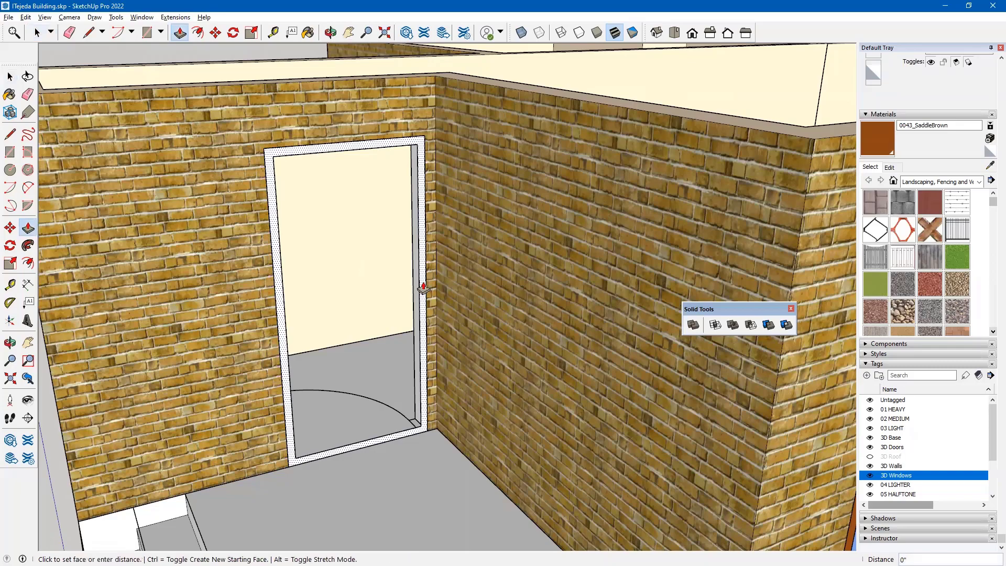
pyautogui.moveTo(326, 197); pyautogui.dragTo(655, 220, button='middle')
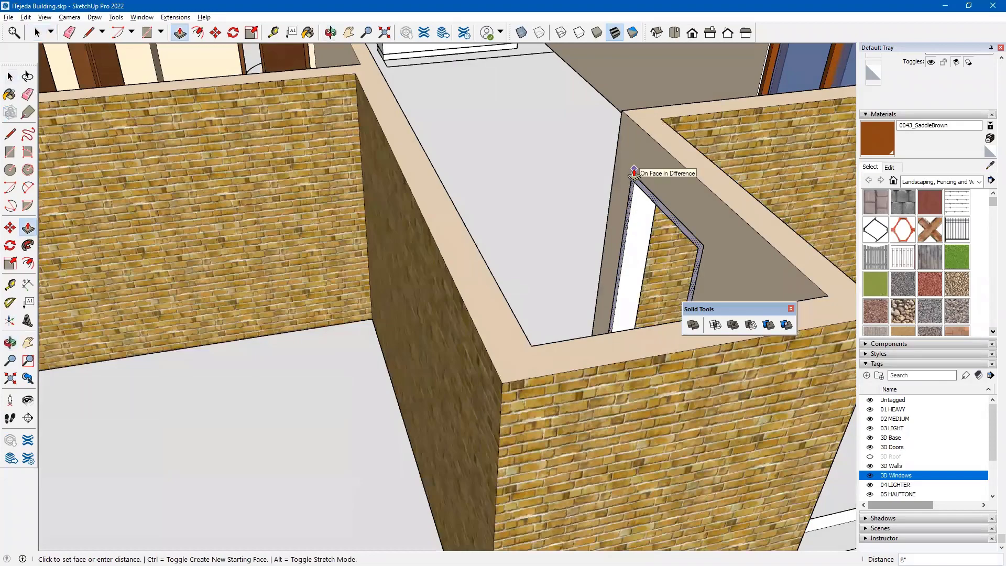
pyautogui.click(634, 172)
# Push/Pull the exterior face of the door frame outward by 0.5".
pyautogui.moveTo(663, 207); pyautogui.dragTo(435, 283, button='middle')
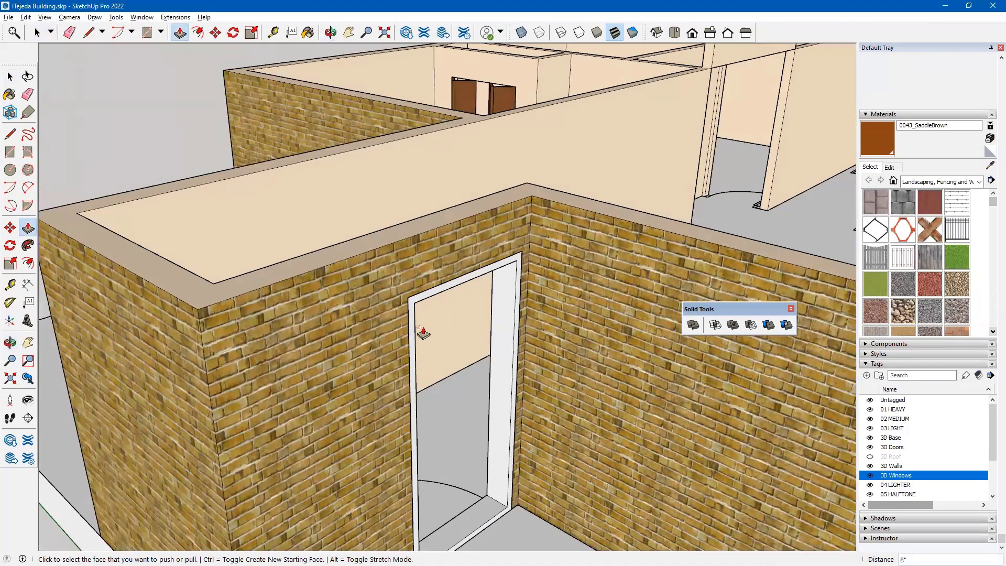
pyautogui.scroll(3, 422, 333)
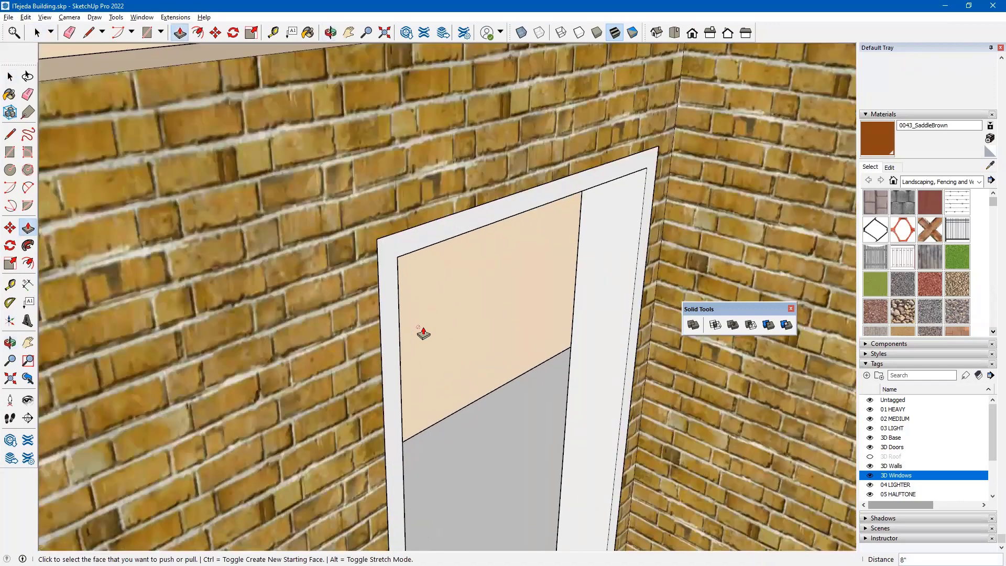
pyautogui.click(392, 267)
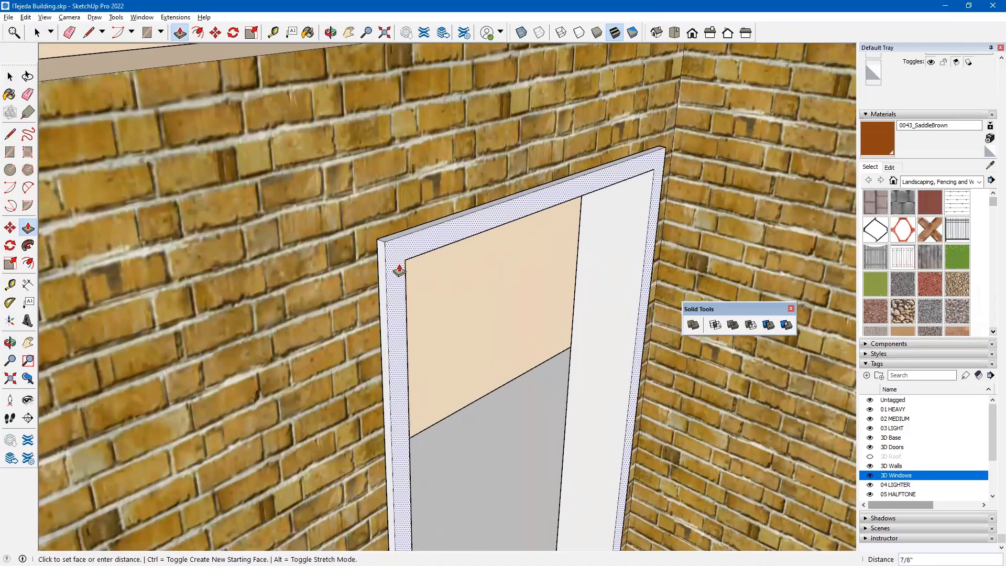
pyautogui.write('.5')
pyautogui.press('Return')
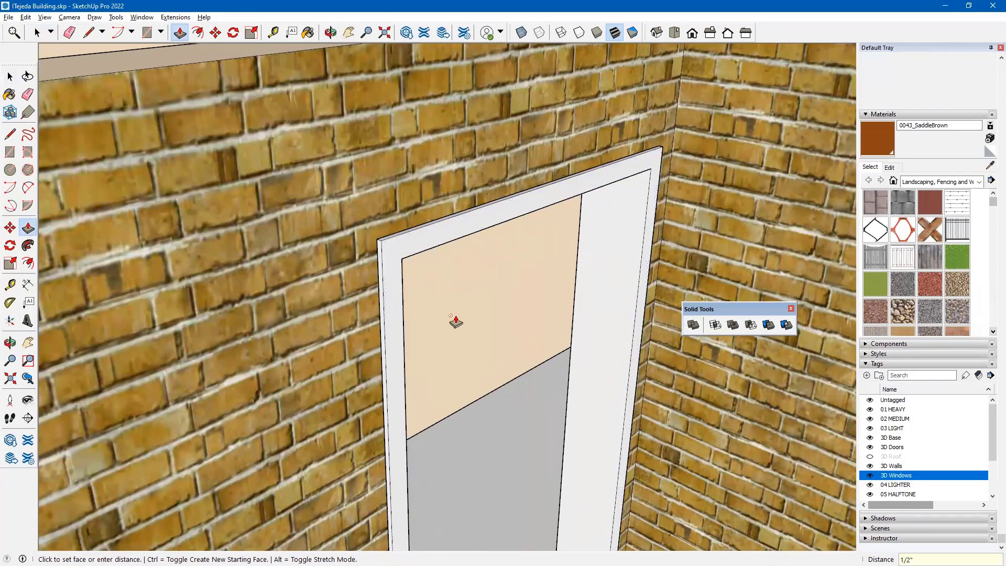
pyautogui.press('space')
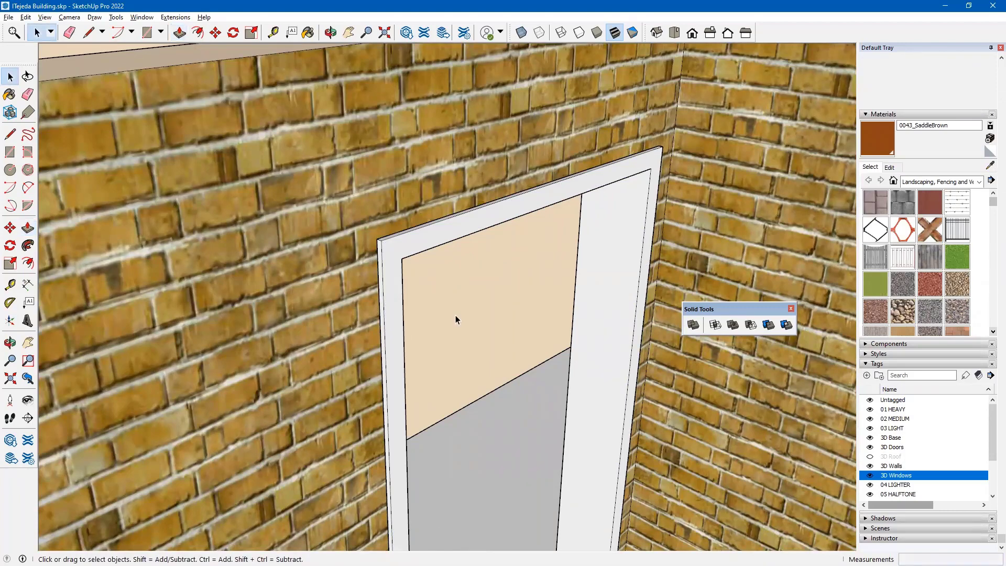
# Select all connected geometry of the door frame and make it a group.
pyautogui.tripleClick(394, 250)
pyautogui.rightClick(395, 250)
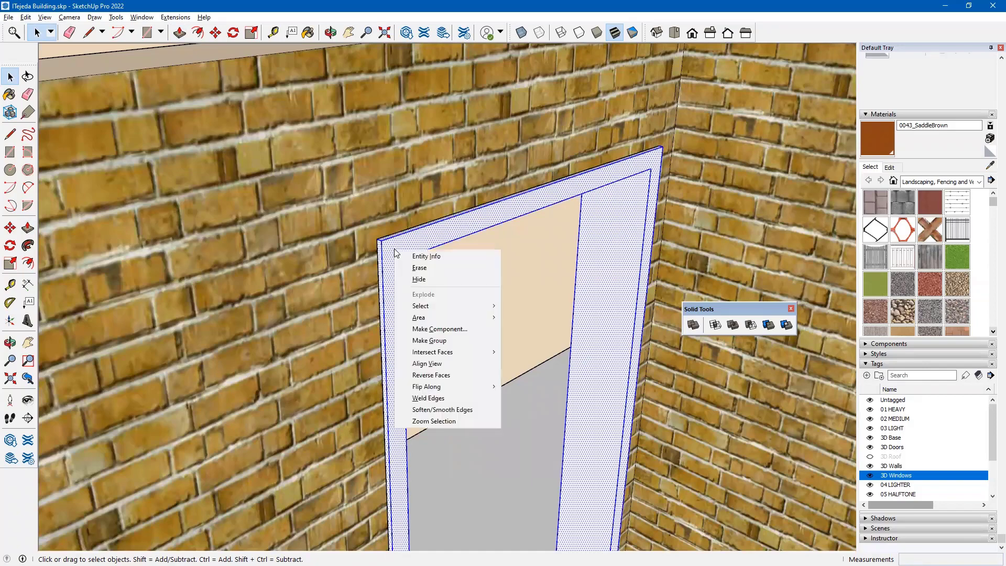
pyautogui.click(429, 340)
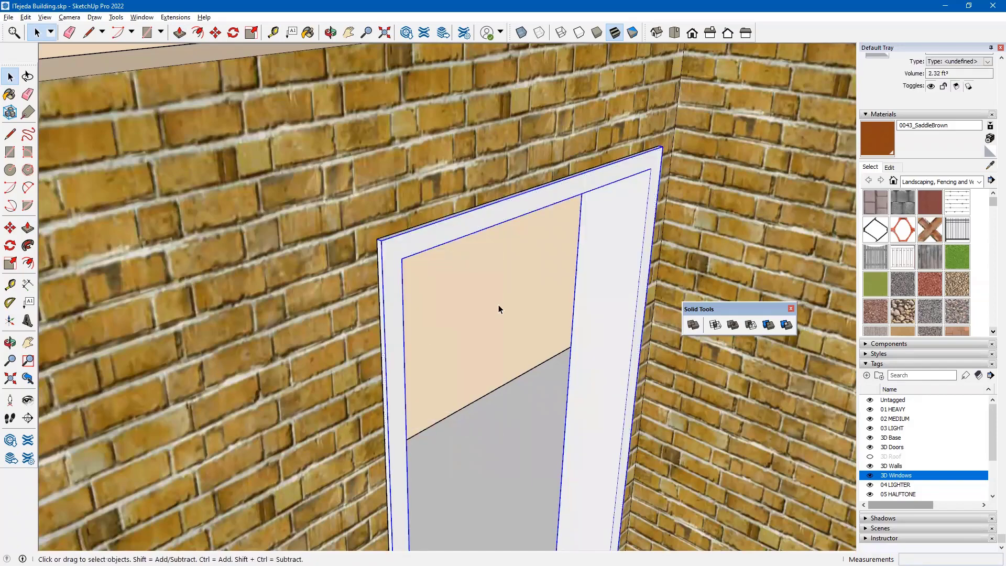
# Open the door frame group for editing and hide the rest of the model during component editing.
pyautogui.scroll(-2, 499, 307)
pyautogui.scroll(-3, 499, 307)
pyautogui.moveTo(499, 307); pyautogui.dragTo(471, 370, button='middle')
pyautogui.scroll(5, 460, 411)
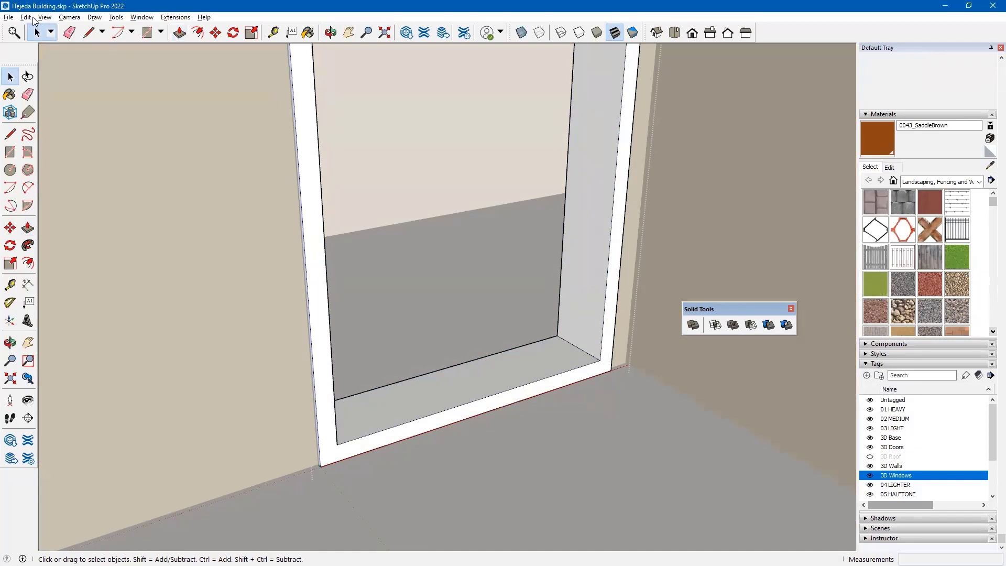
pyautogui.click(44, 17)
pyautogui.moveTo(98, 194)
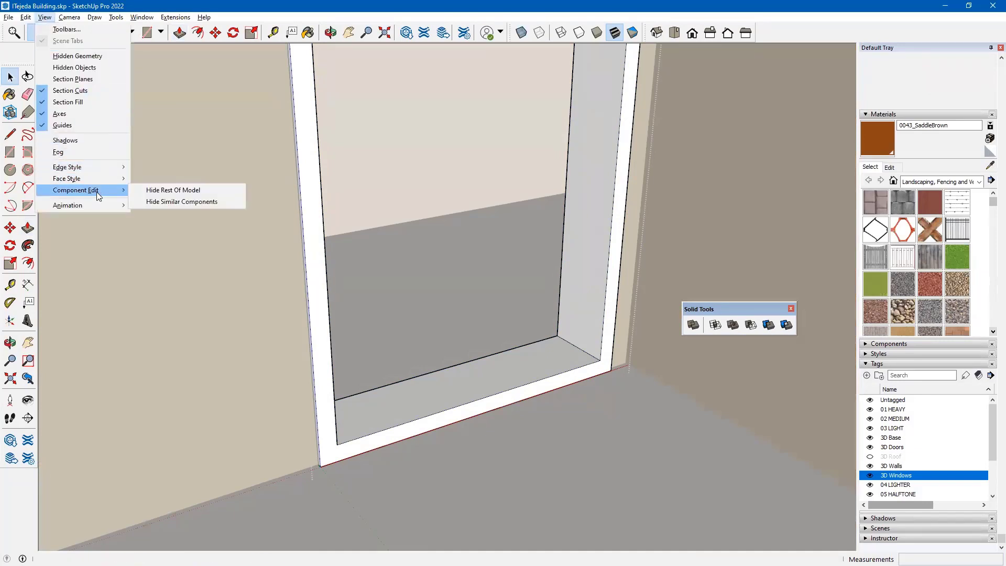
pyautogui.click(141, 191)
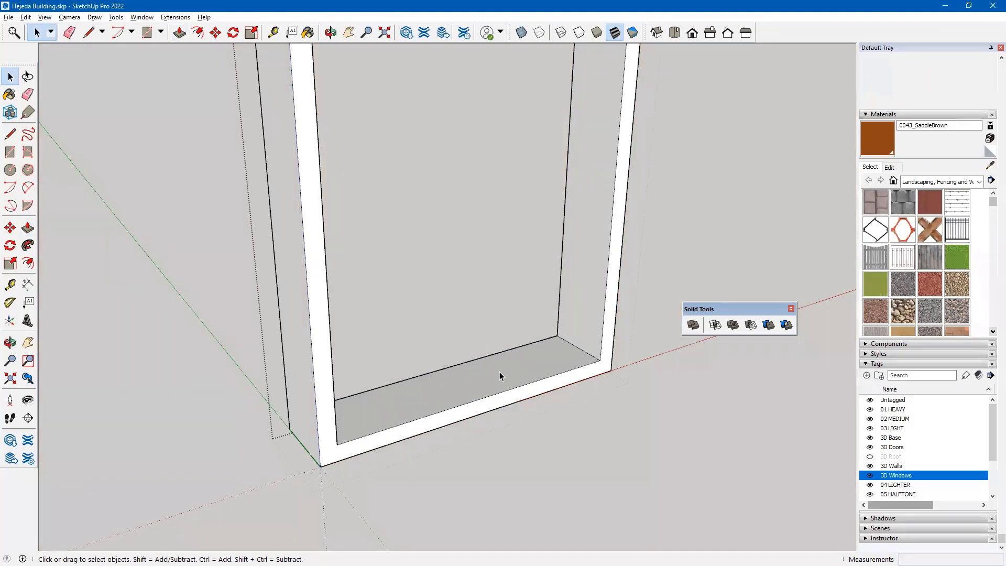
# Push the frame's bottom piece down 2" to remove it and erase the leftover edges between the jambs.
pyautogui.press('p')
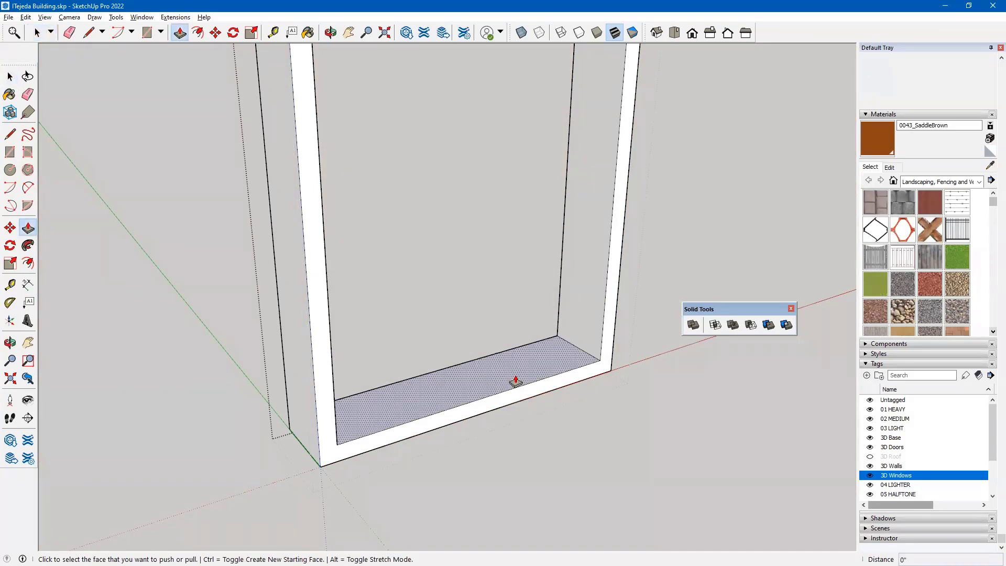
pyautogui.click(516, 381)
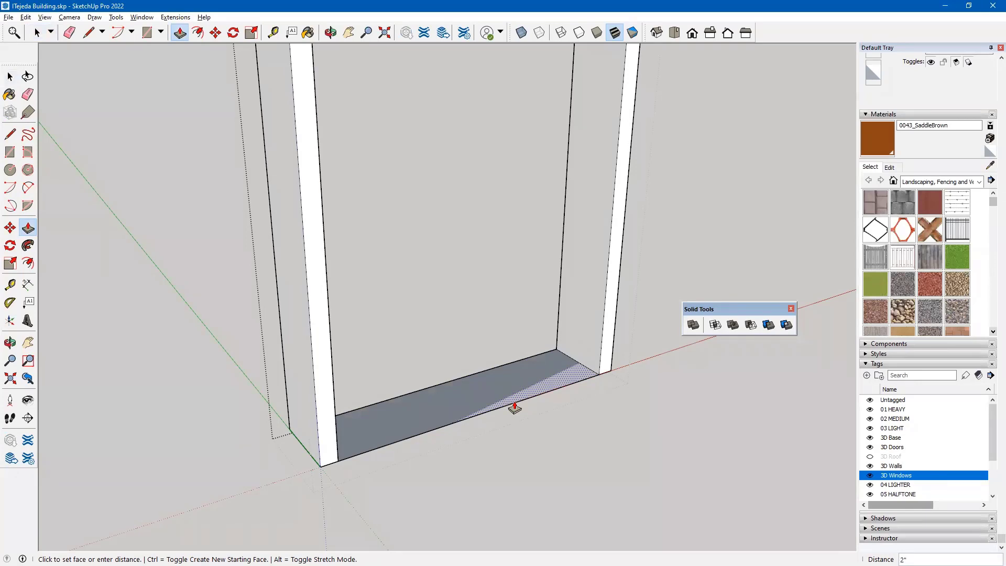
pyautogui.click(514, 407)
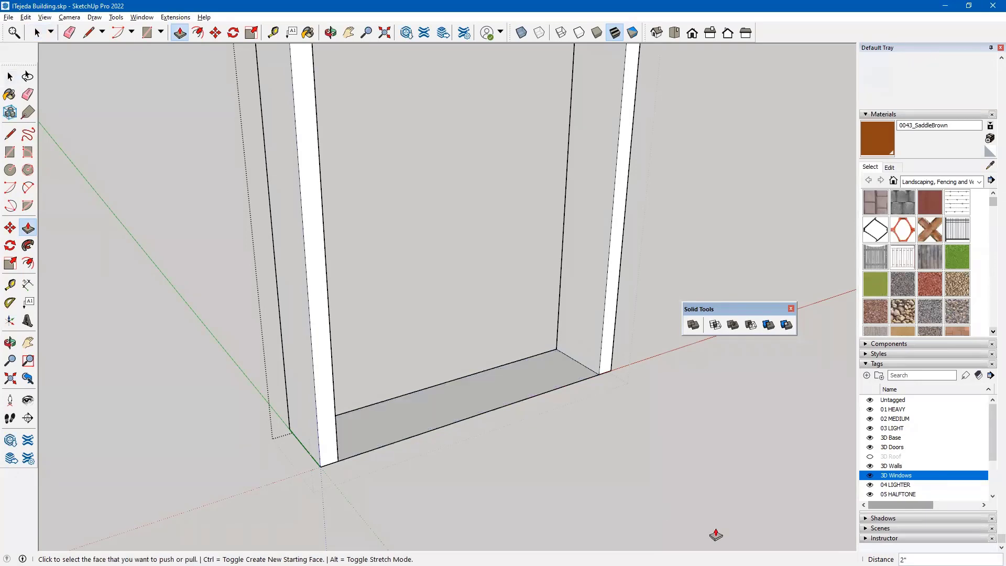
pyautogui.press('e')
pyautogui.click(513, 399)
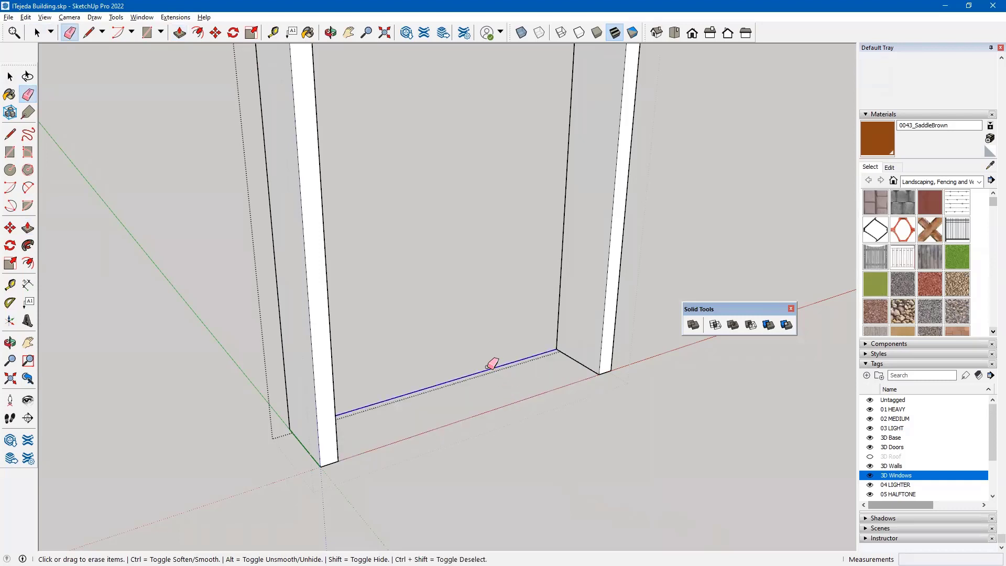
pyautogui.click(488, 369)
pyautogui.press('space')
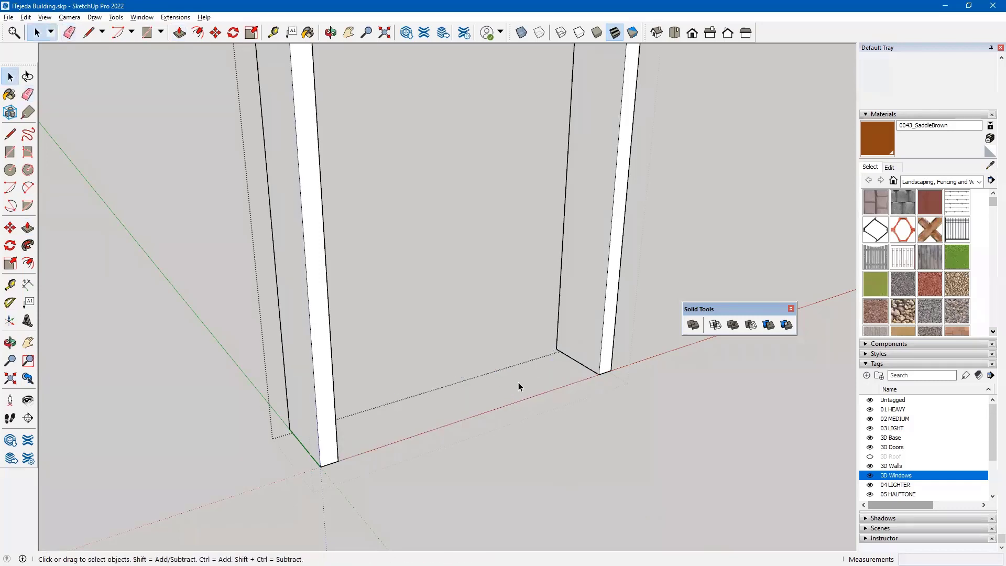
# Close the door frame group and select it as a whole.
pyautogui.scroll(-3, 549, 422)
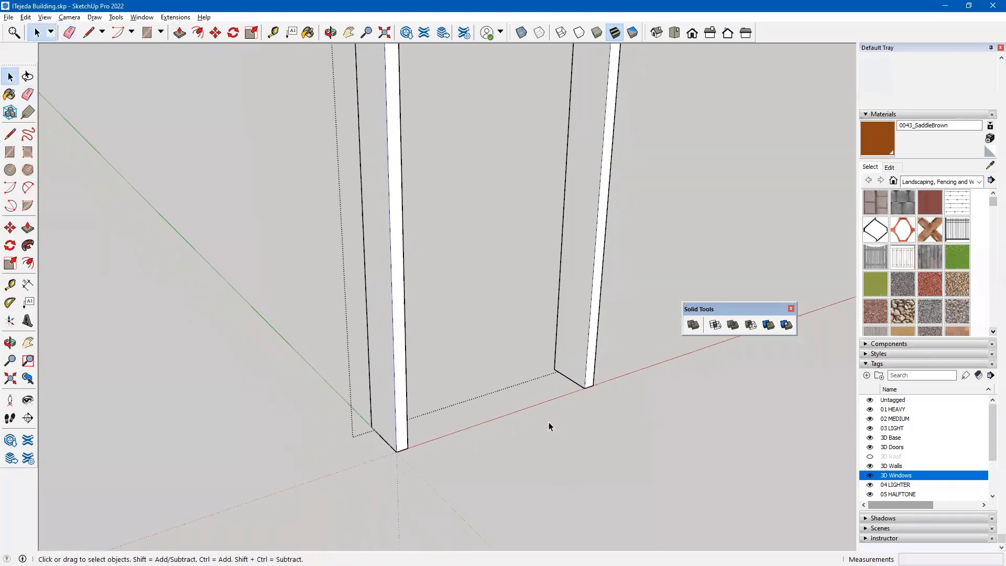
pyautogui.click(295, 425)
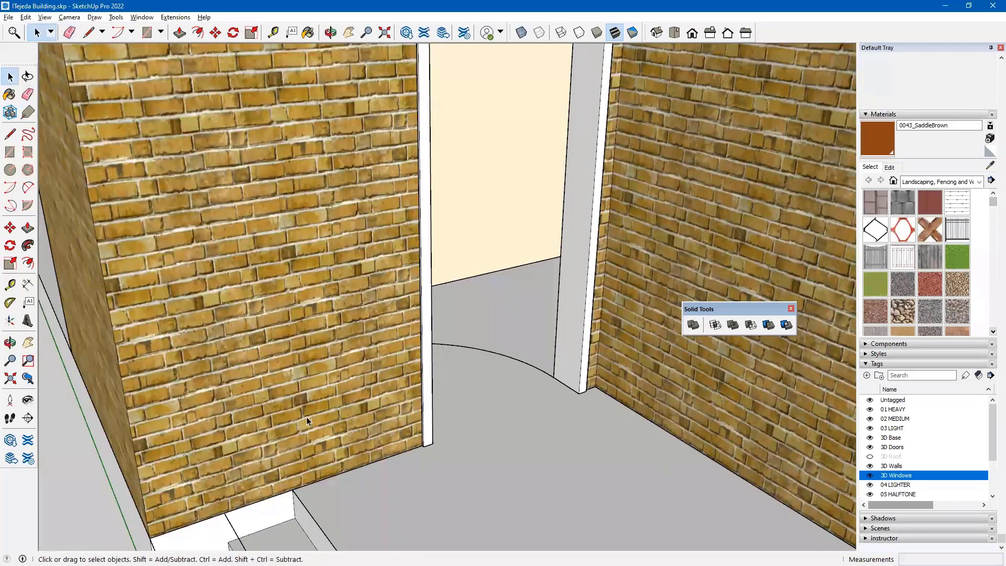
pyautogui.scroll(-5, 517, 364)
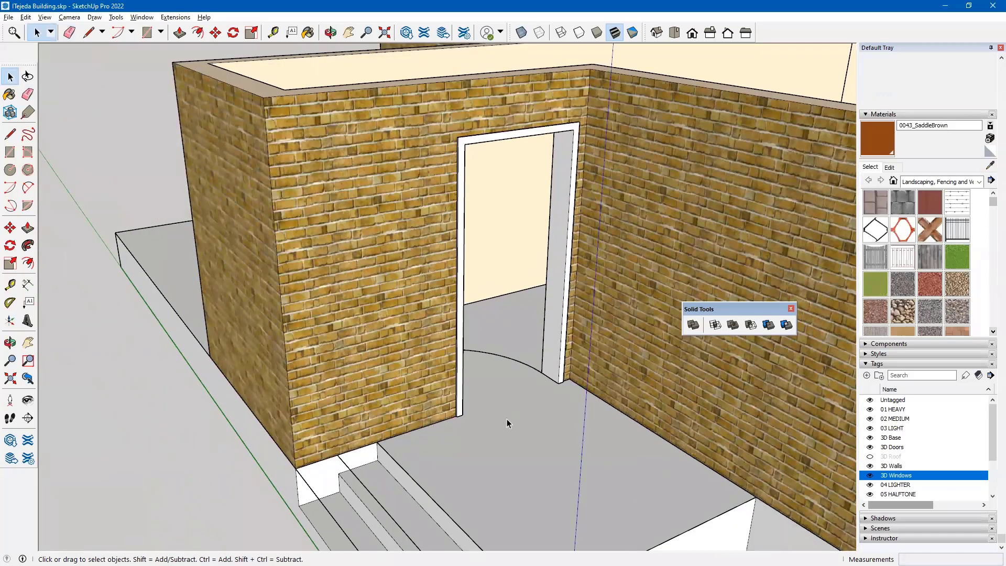
pyautogui.moveTo(537, 433); pyautogui.dragTo(388, 445, button='middle')
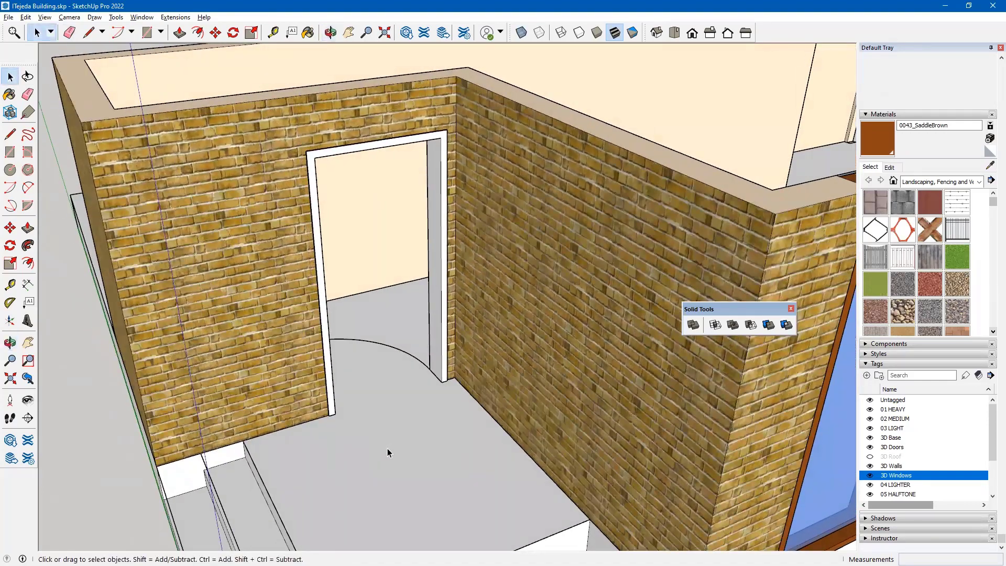
pyautogui.click(438, 302)
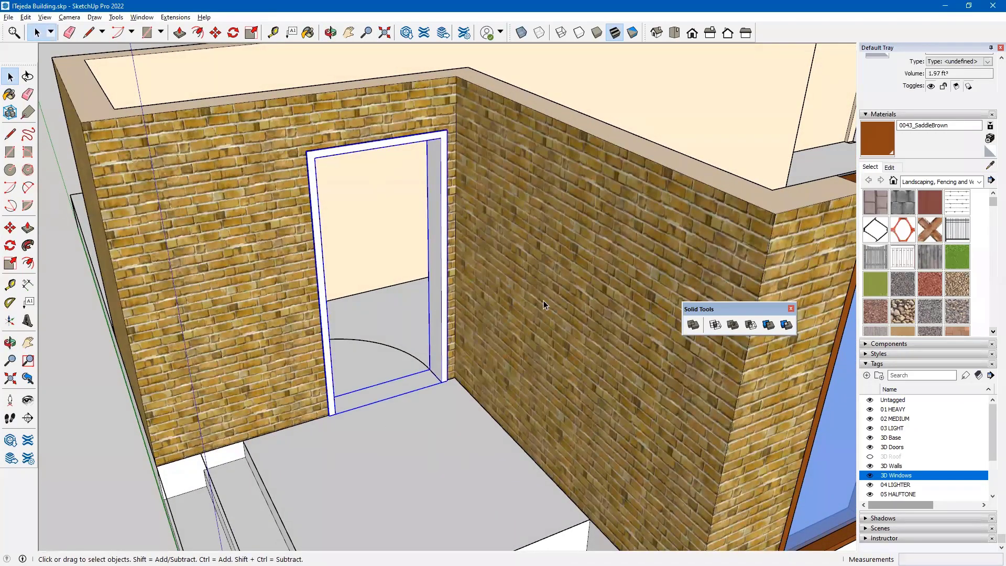
# Sample the 0043_SaddleBrown material from the window frame and paint the door frame group with it.
pyautogui.click(887, 68)
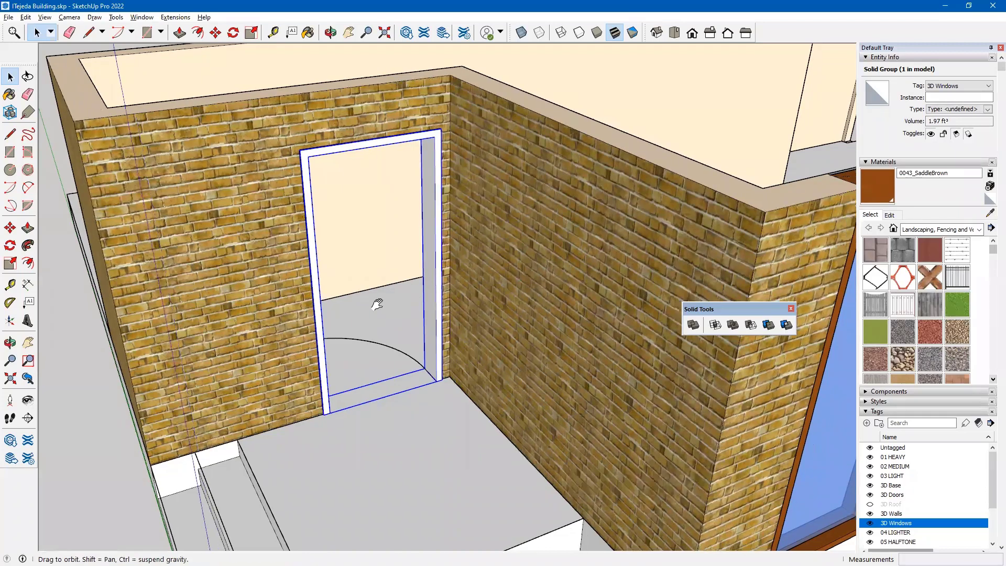
pyautogui.moveTo(377, 299); pyautogui.dragTo(332, 310, button='middle')
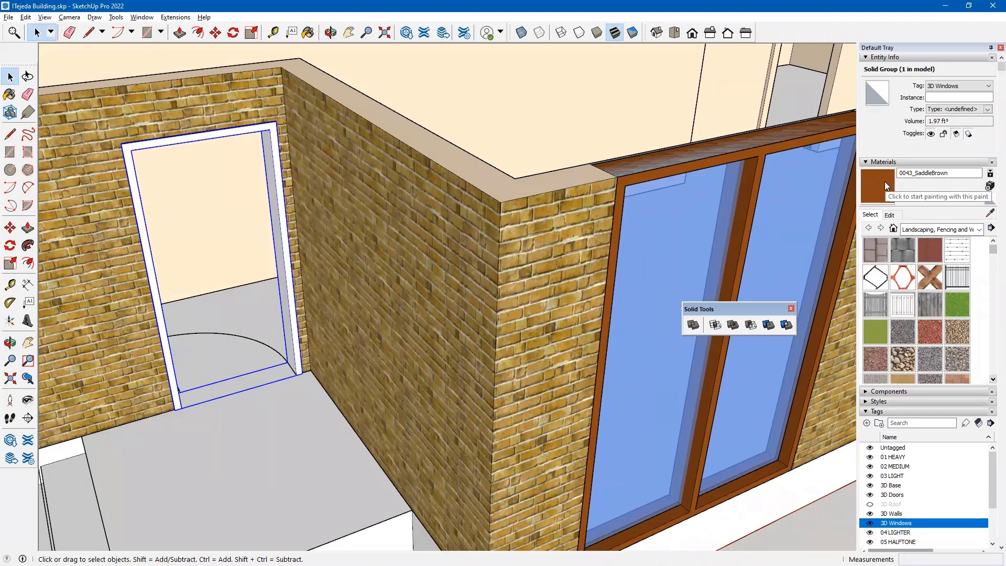
pyautogui.click(989, 215)
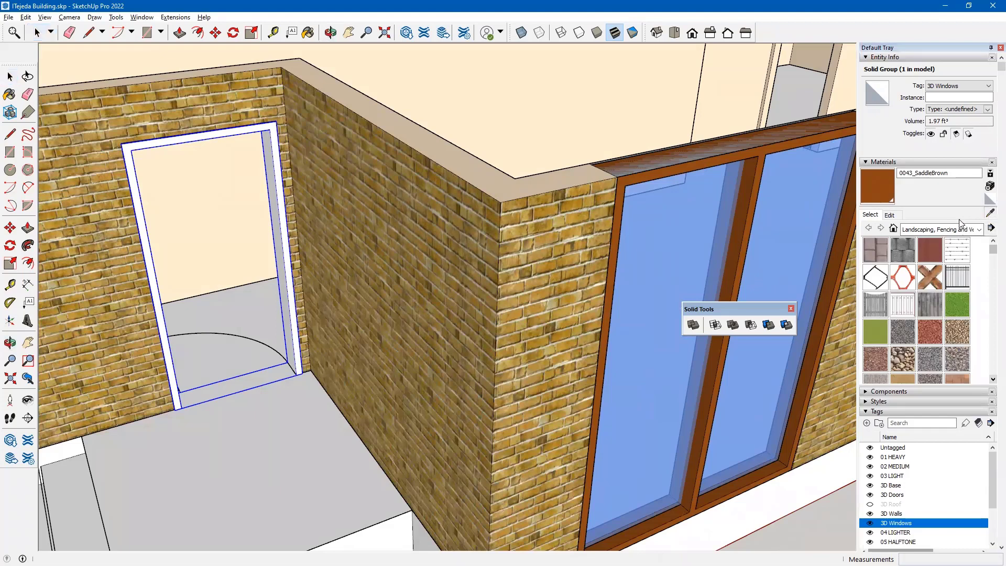
pyautogui.click(622, 196)
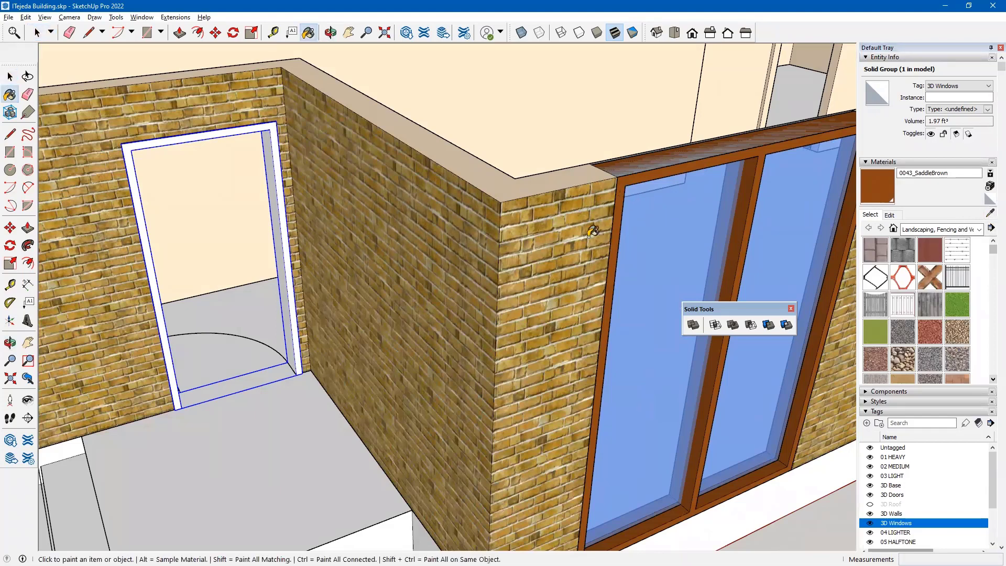
pyautogui.click(275, 124)
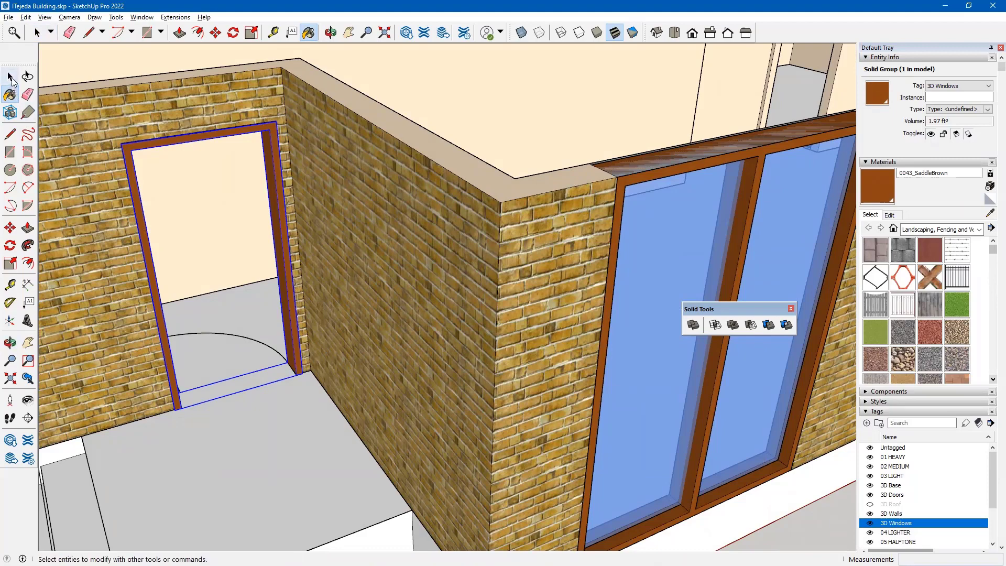
pyautogui.click(10, 77)
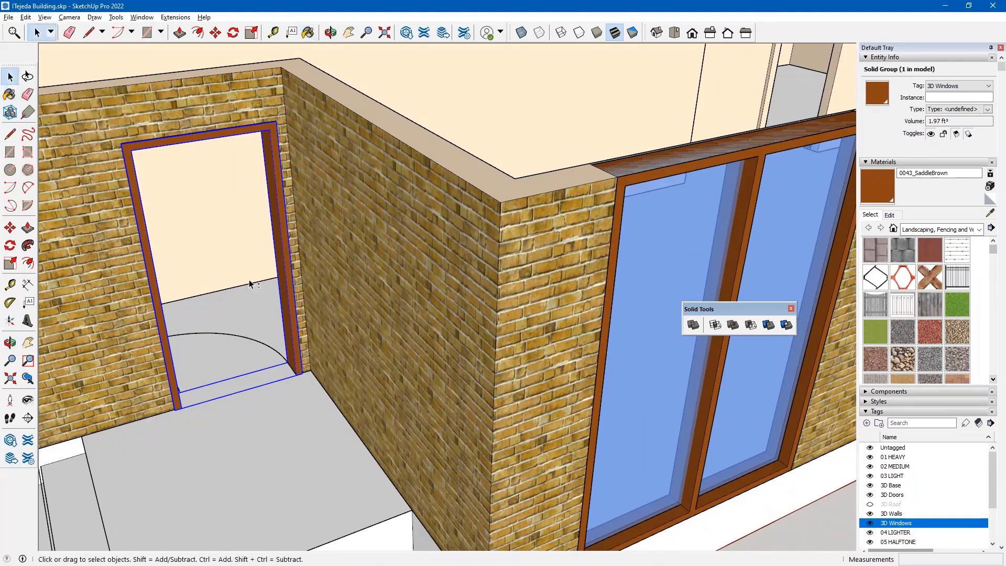
# Draw a 3' by 6' 8" rectangle filling the door frame opening, between its diagonally opposite inner corners on the exterior face.
pyautogui.moveTo(474, 307); pyautogui.dragTo(474, 152, button='middle')
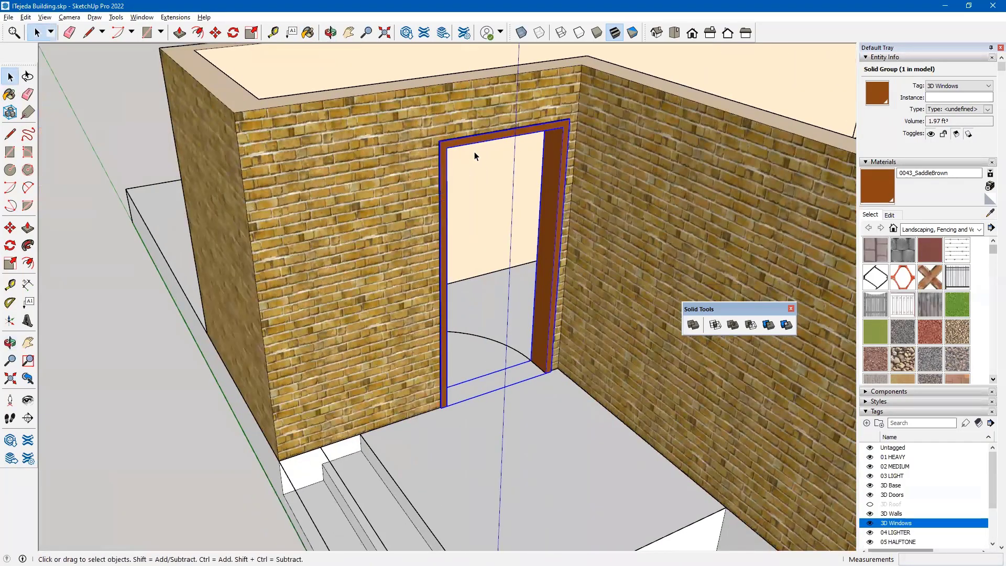
pyautogui.click(122, 331)
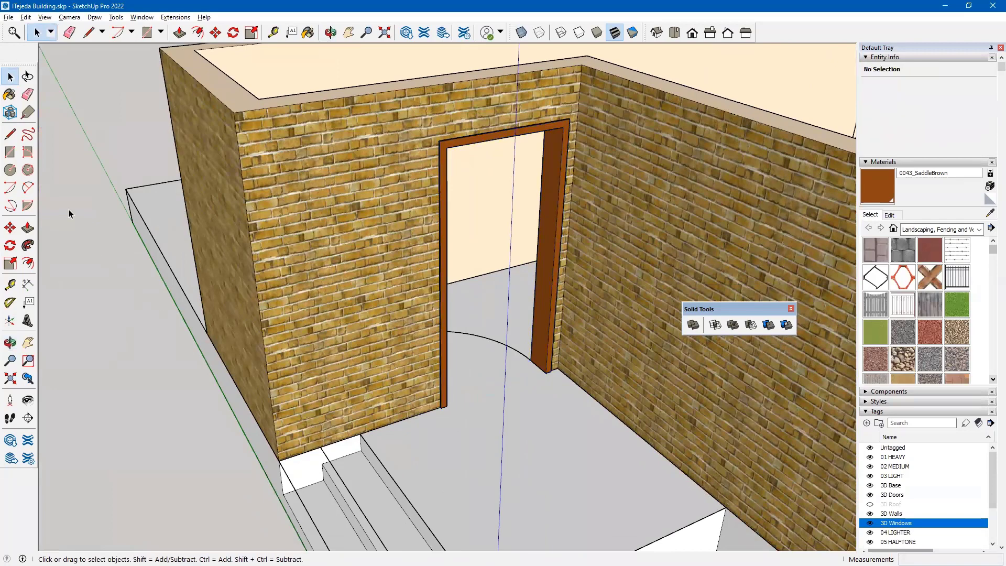
pyautogui.click(9, 153)
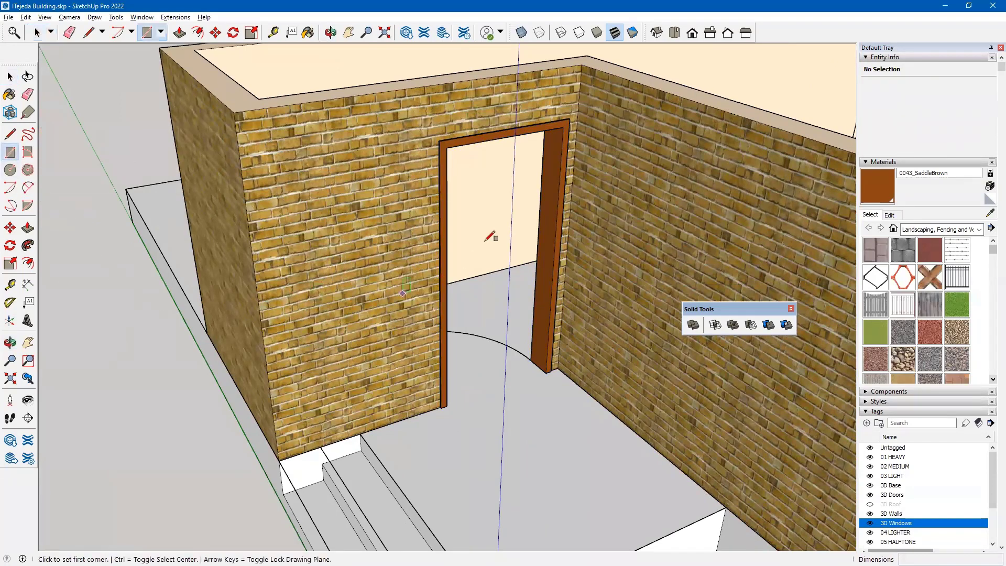
pyautogui.click(447, 148)
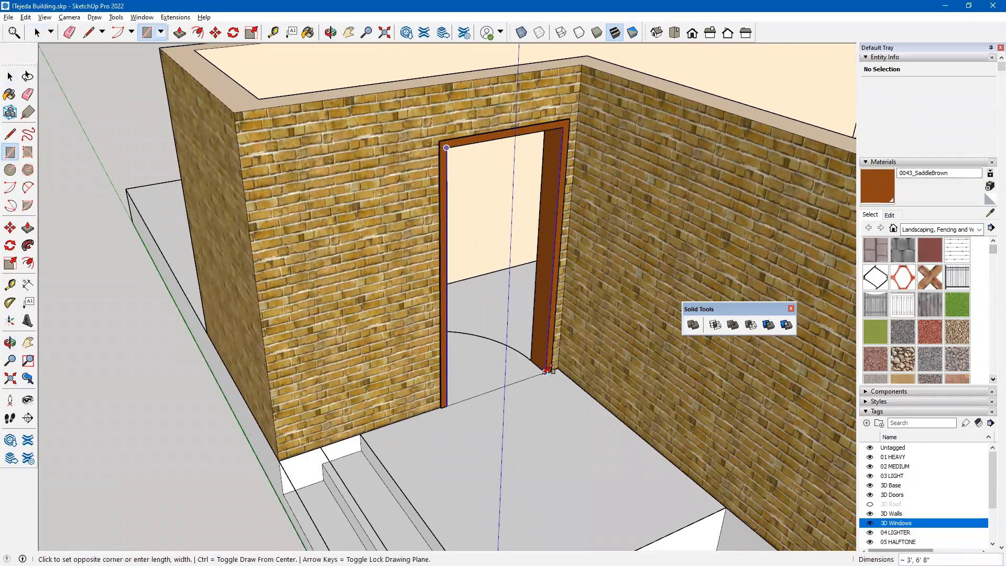
pyautogui.scroll(2, 548, 372)
pyautogui.scroll(2, 548, 372)
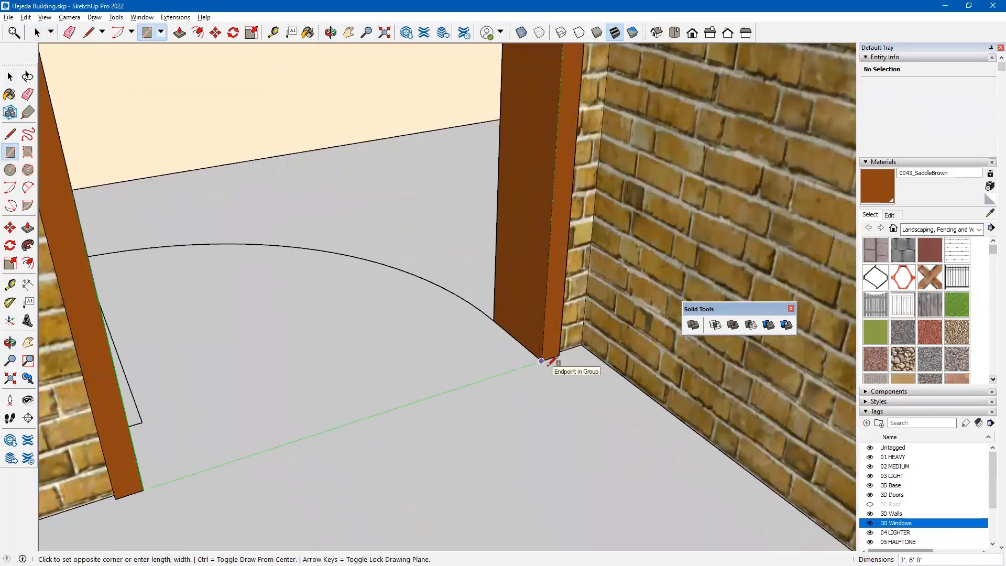
pyautogui.scroll(-3, 541, 360)
pyautogui.scroll(-1, 543, 363)
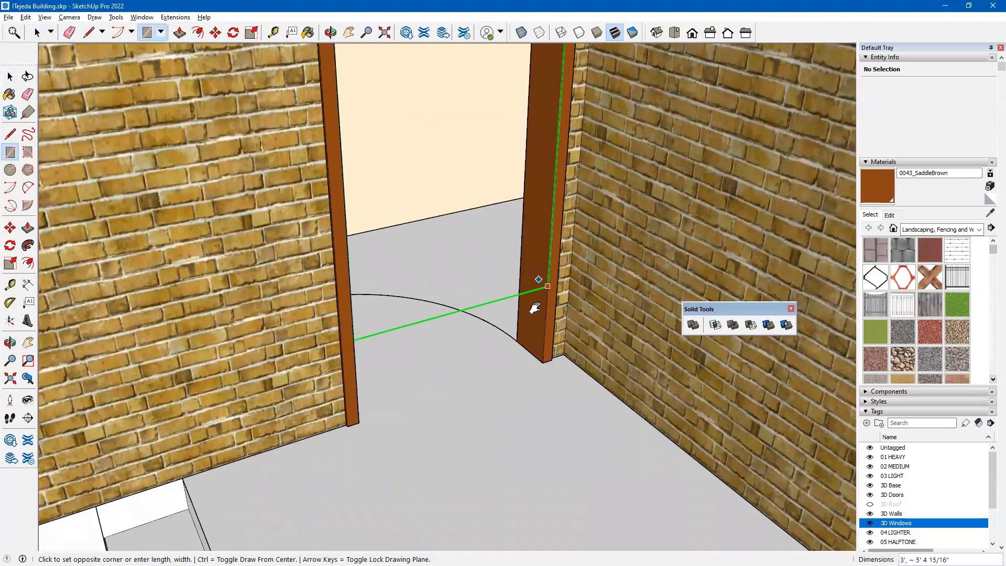
pyautogui.keyDown('shift'); pyautogui.moveTo(529, 403); pyautogui.dragTo(537, 525, button='middle'); pyautogui.keyUp('shift')
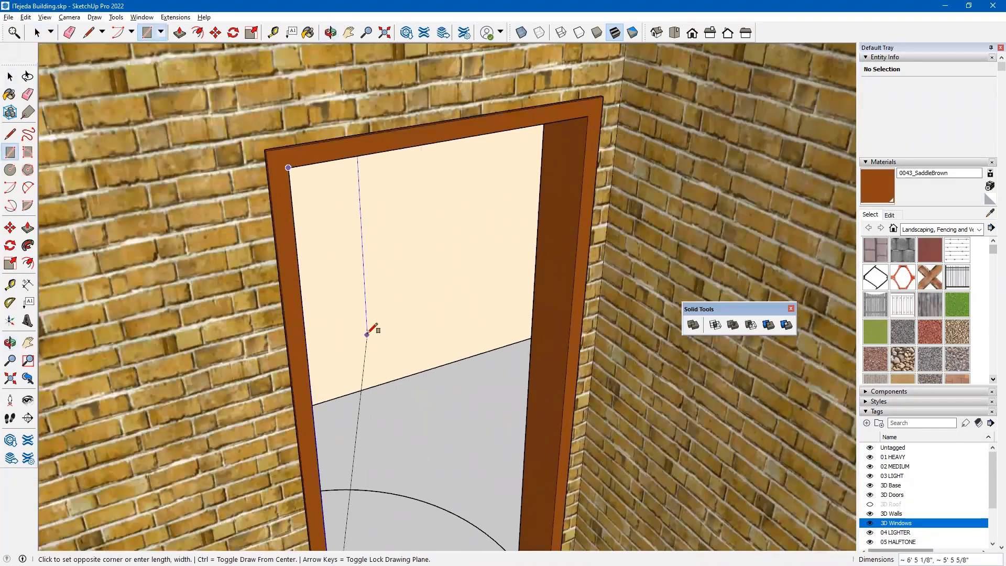
pyautogui.scroll(6, 427, 367)
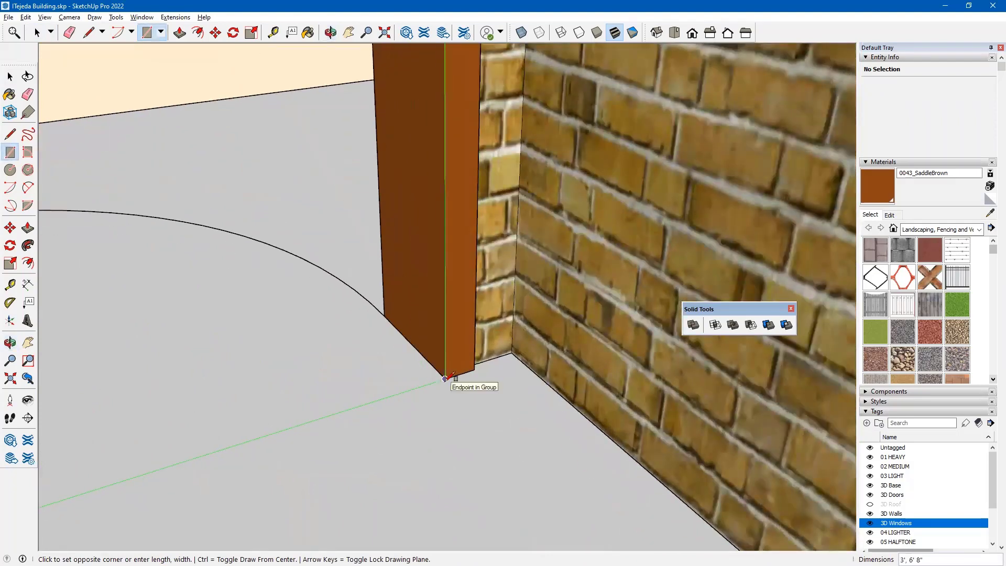
pyautogui.click(449, 380)
pyautogui.scroll(-1, 463, 400)
pyautogui.scroll(-4, 458, 402)
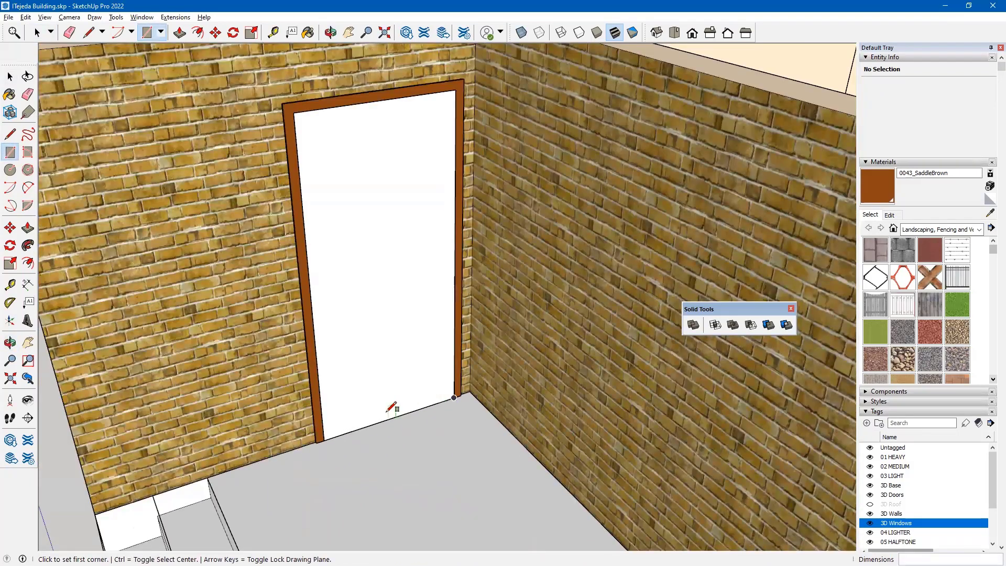
# Push/Pull the rectangle in the door opening outward by 1.5" to form the door panel.
pyautogui.press('p')
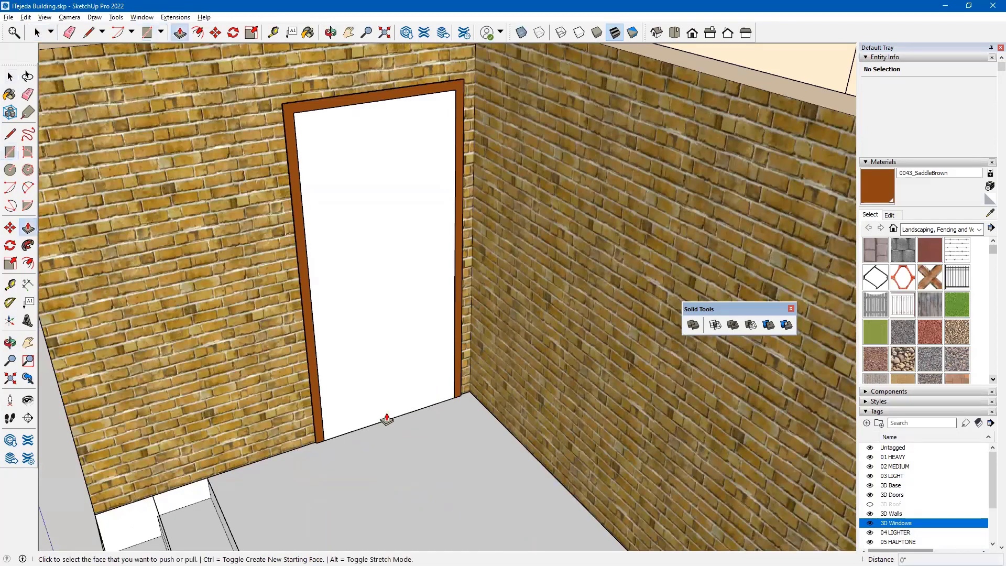
pyautogui.click(361, 302)
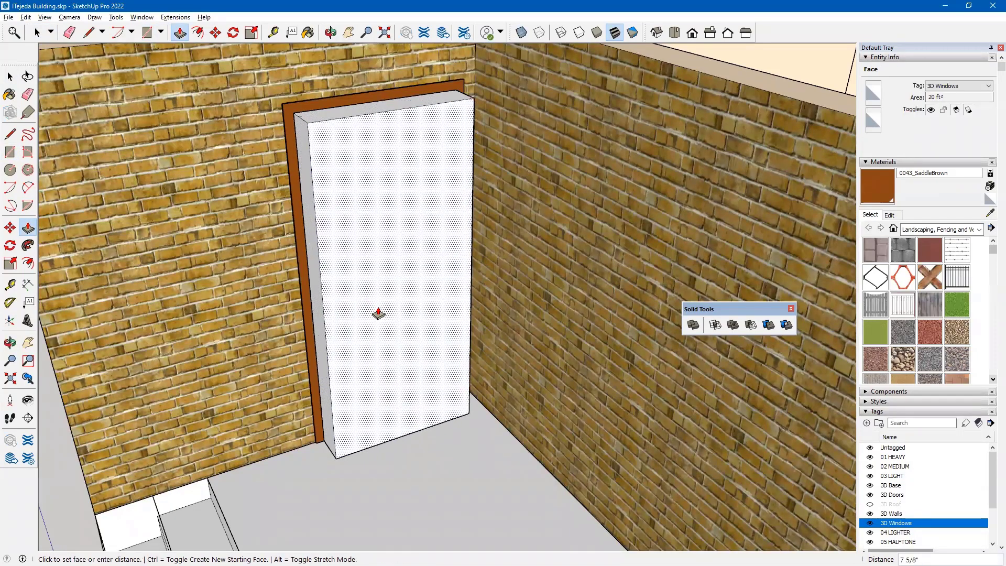
pyautogui.write('1')
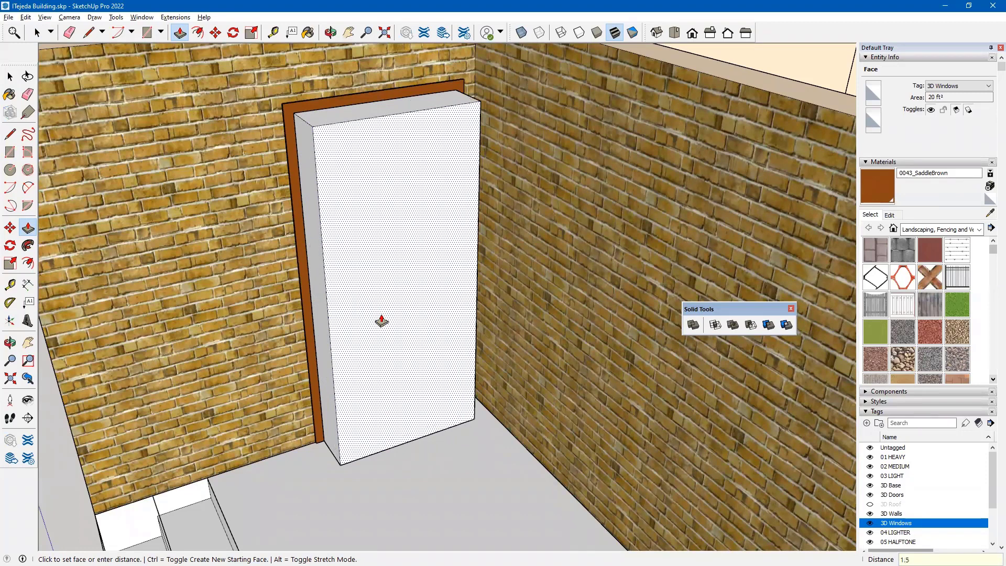
pyautogui.write('.5')
pyautogui.press('Return')
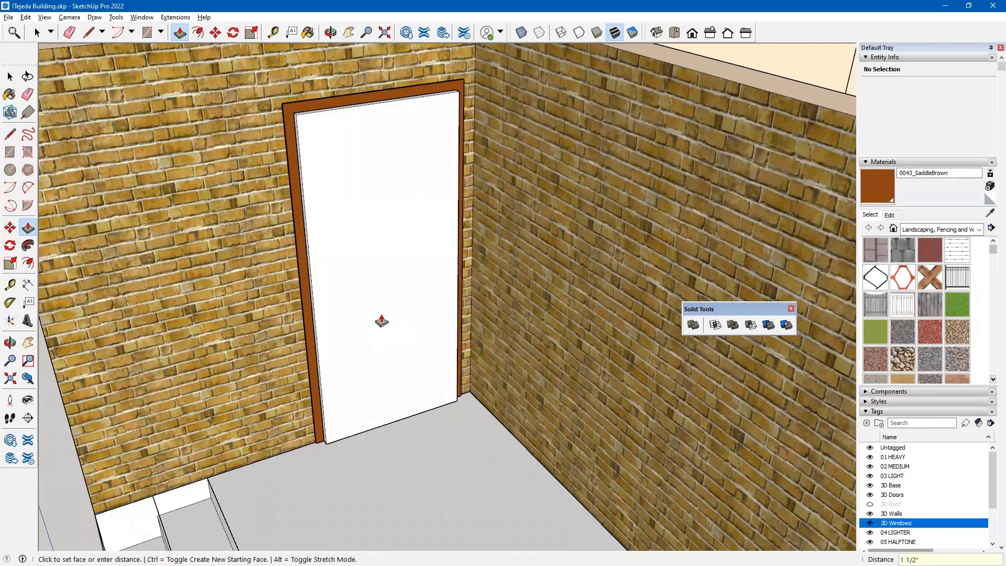
# Select all connected geometry of the door panel and make it a group.
pyautogui.press('space')
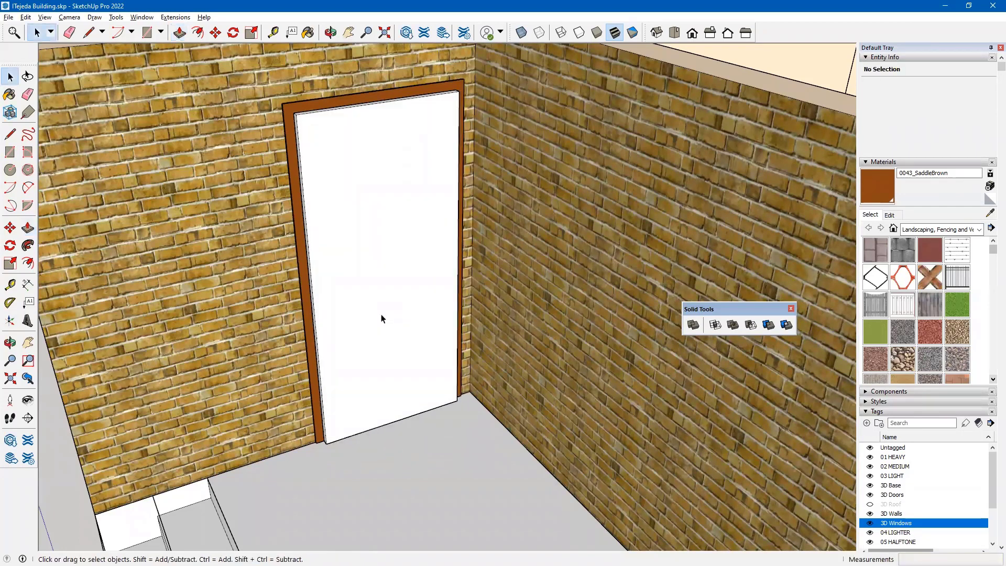
pyautogui.tripleClick(381, 313)
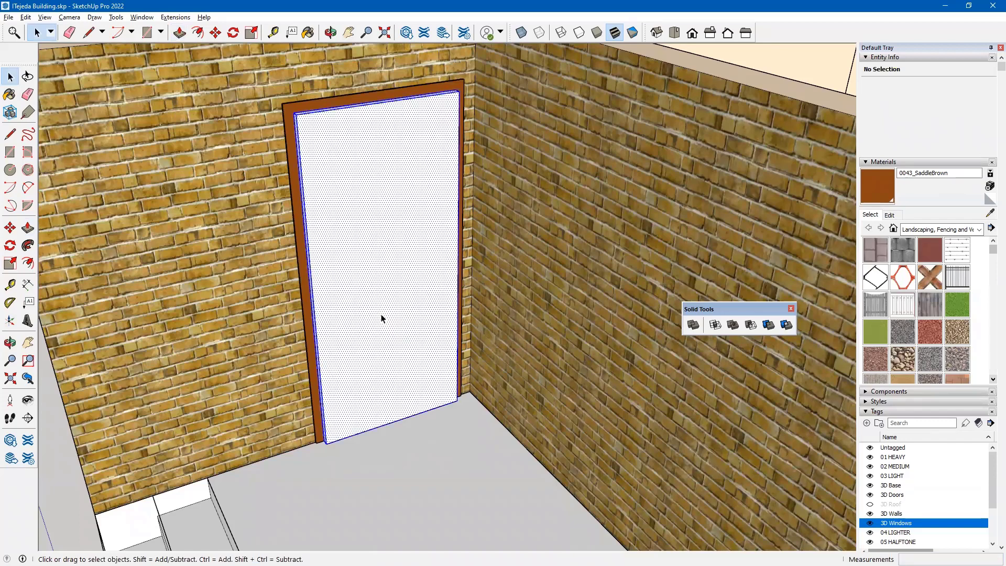
pyautogui.rightClick(381, 314)
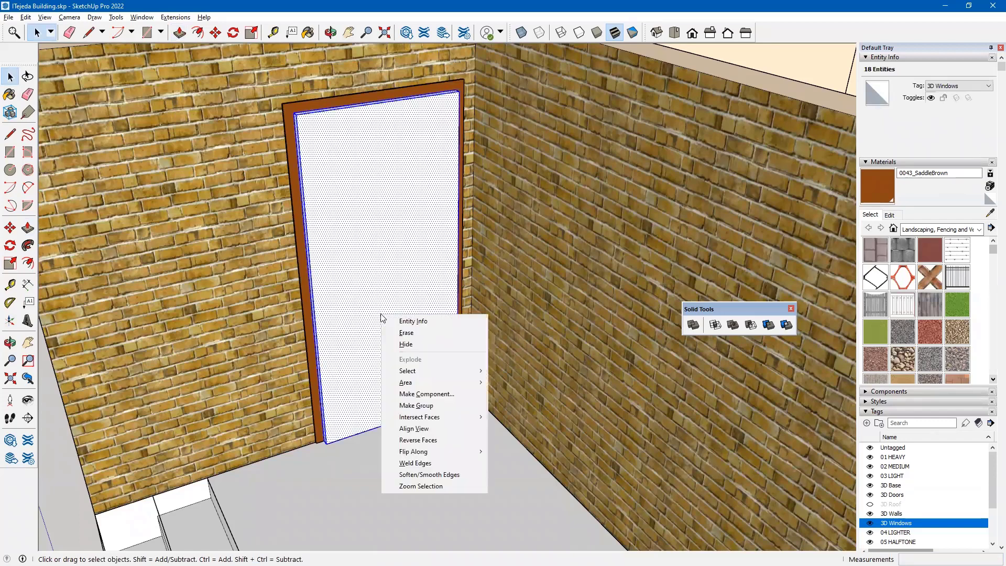
pyautogui.click(419, 405)
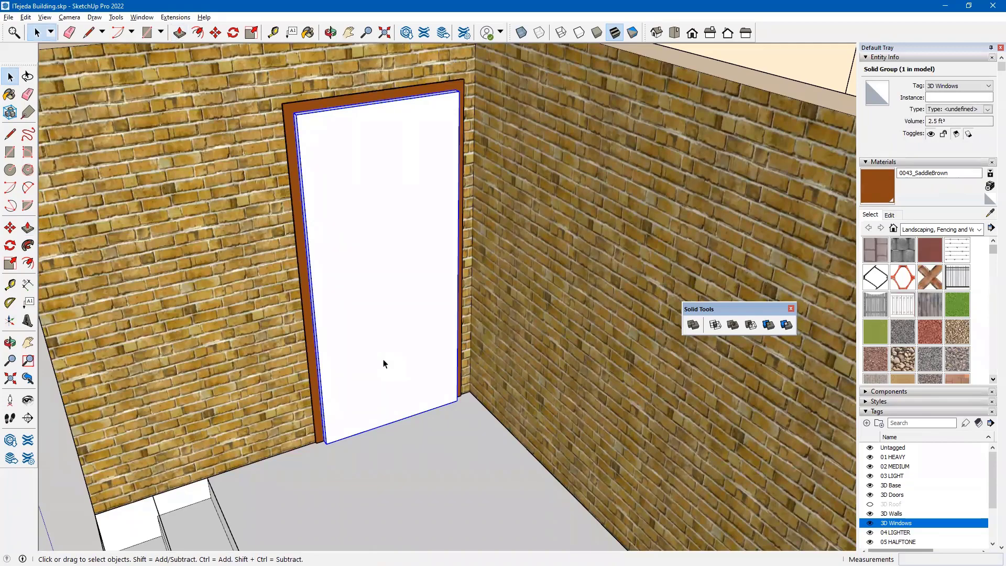
# Sample the Wood Veneer 01 material from an interior door and paint the new exterior door panel with it.
pyautogui.scroll(-6, 383, 363)
pyautogui.moveTo(524, 241); pyautogui.dragTo(449, 226, button='middle')
pyautogui.scroll(5, 451, 225)
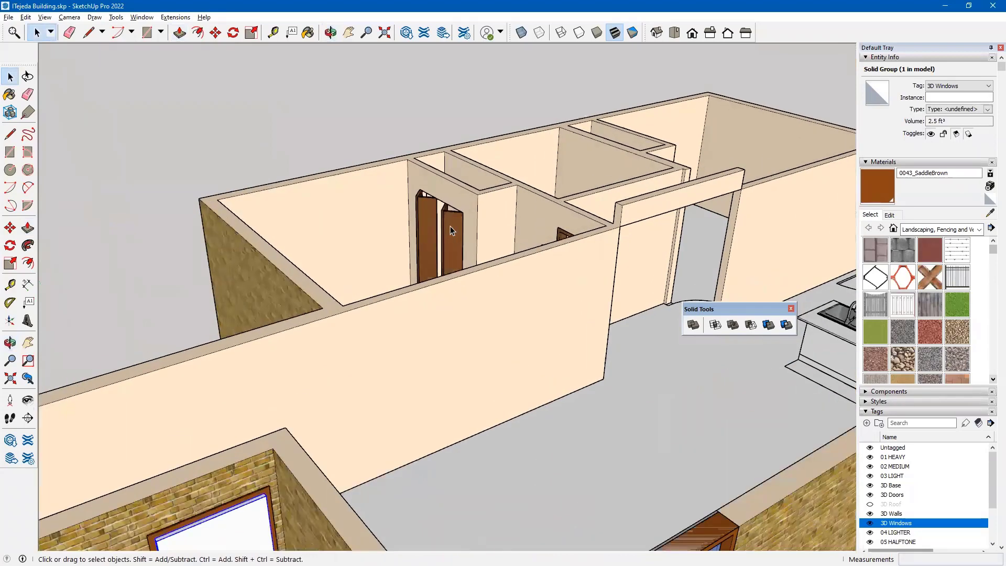
pyautogui.scroll(-3, 451, 225)
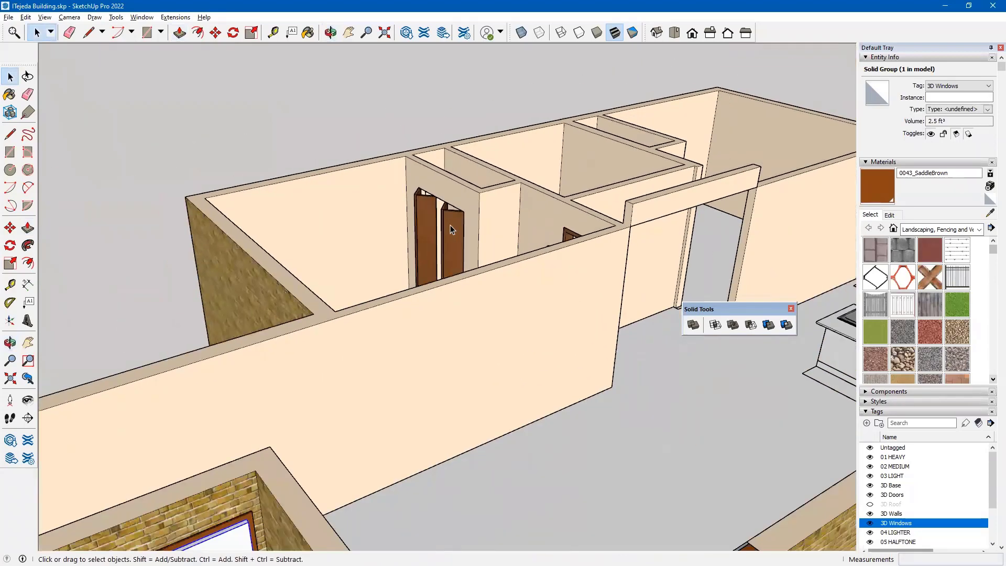
pyautogui.click(990, 213)
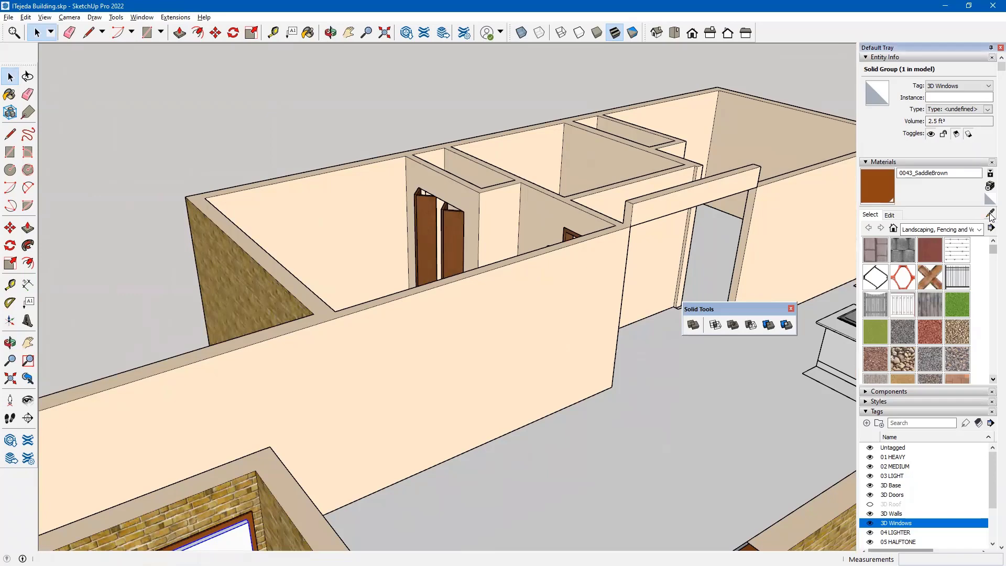
pyautogui.click(457, 219)
pyautogui.moveTo(472, 314)
pyautogui.mouseDown(button='middle')
pyautogui.moveTo(514, 110)
pyautogui.moveTo(345, 289)
pyautogui.mouseUp(button='middle')
pyautogui.click(314, 320)
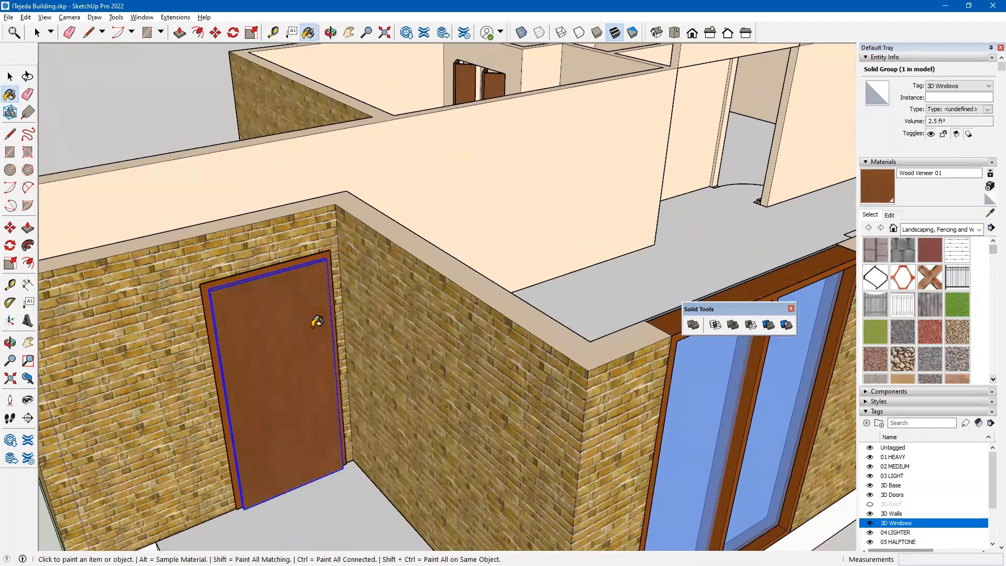
pyautogui.press('space')
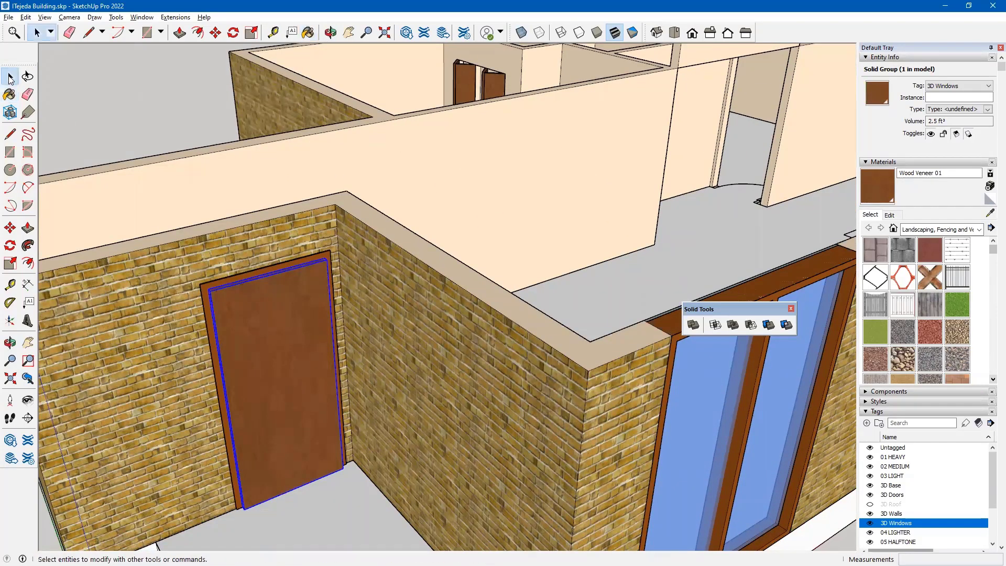
pyautogui.moveTo(334, 326)
pyautogui.mouseDown(button='middle')
pyautogui.moveTo(418, 299)
pyautogui.moveTo(413, 393)
pyautogui.mouseUp(button='middle')
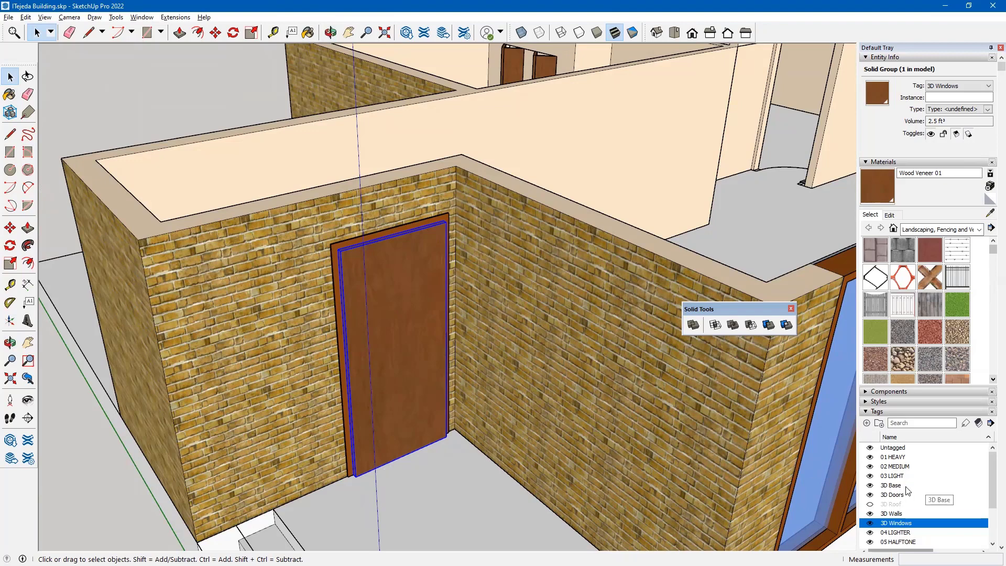
pyautogui.scroll(-2, 903, 493)
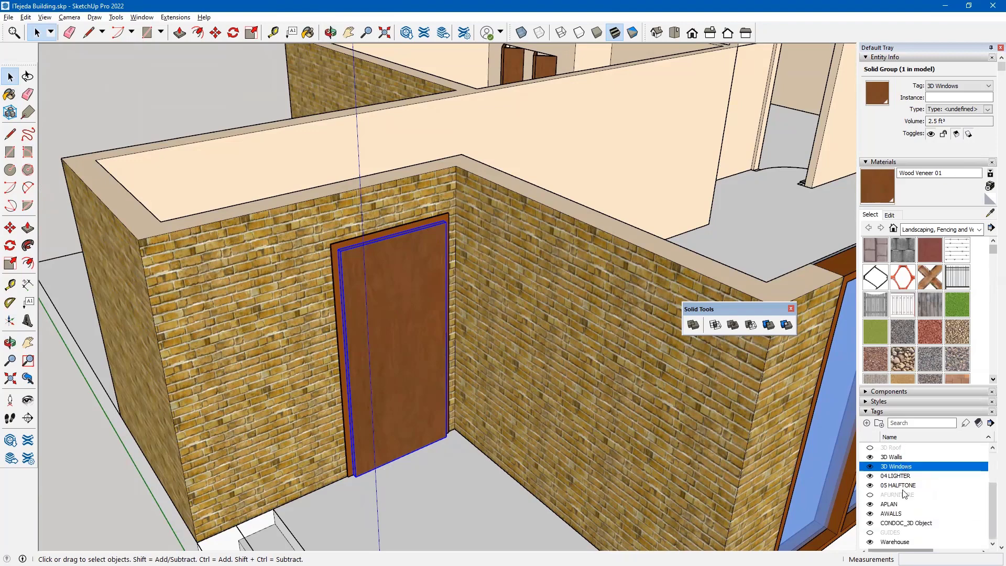
pyautogui.click(871, 517)
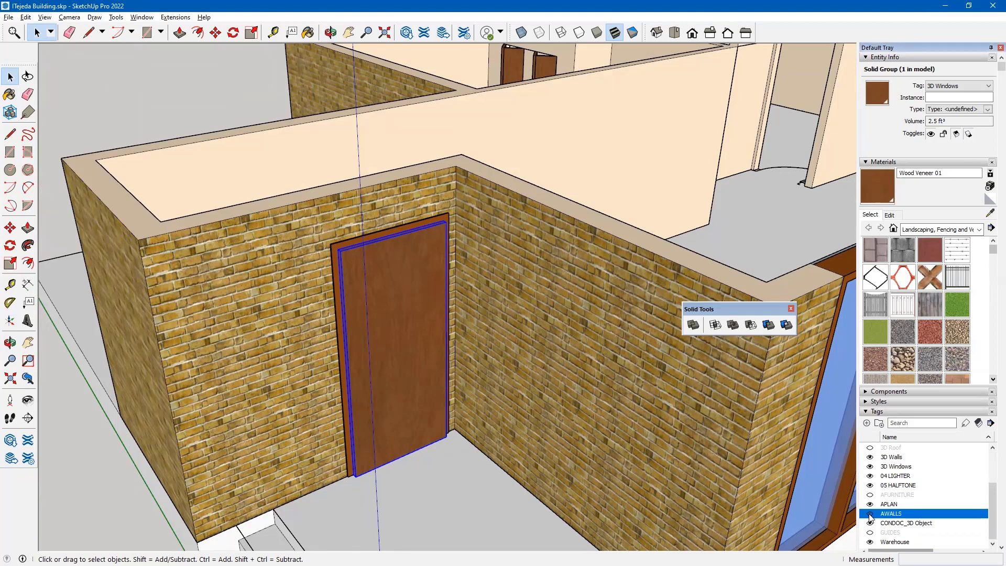
pyautogui.click(870, 517)
# Hide the 3D Walls and 3D Base tags to expose the exterior door and the floor plan lines beneath it.
pyautogui.scroll(-2, 906, 504)
pyautogui.moveTo(992, 464); pyautogui.dragTo(989, 436)
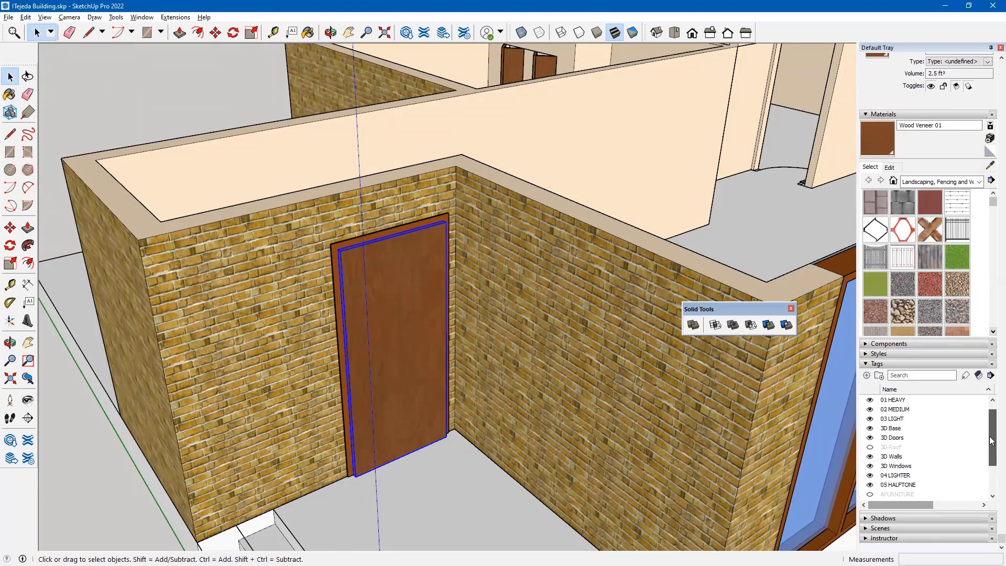
pyautogui.click(871, 458)
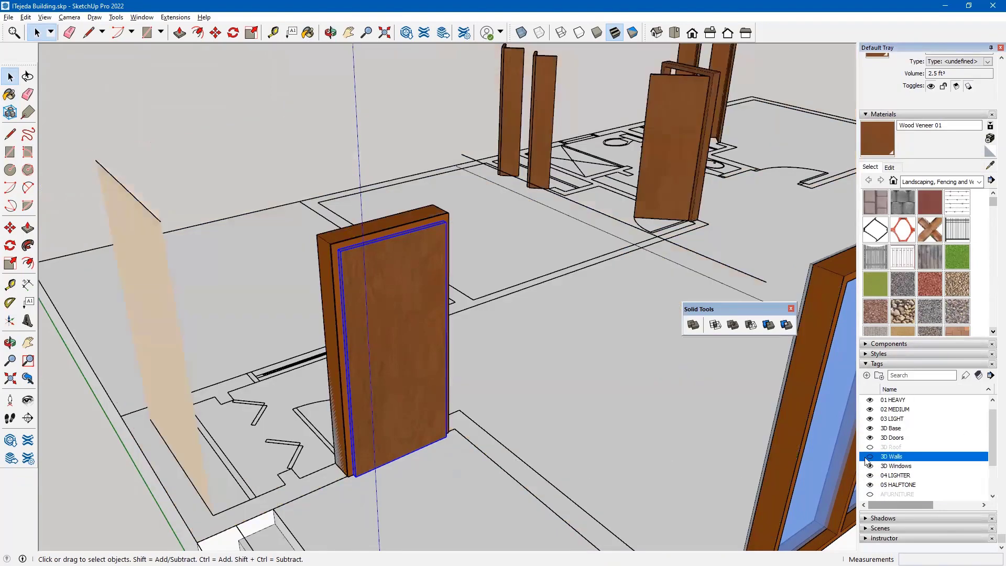
pyautogui.click(869, 428)
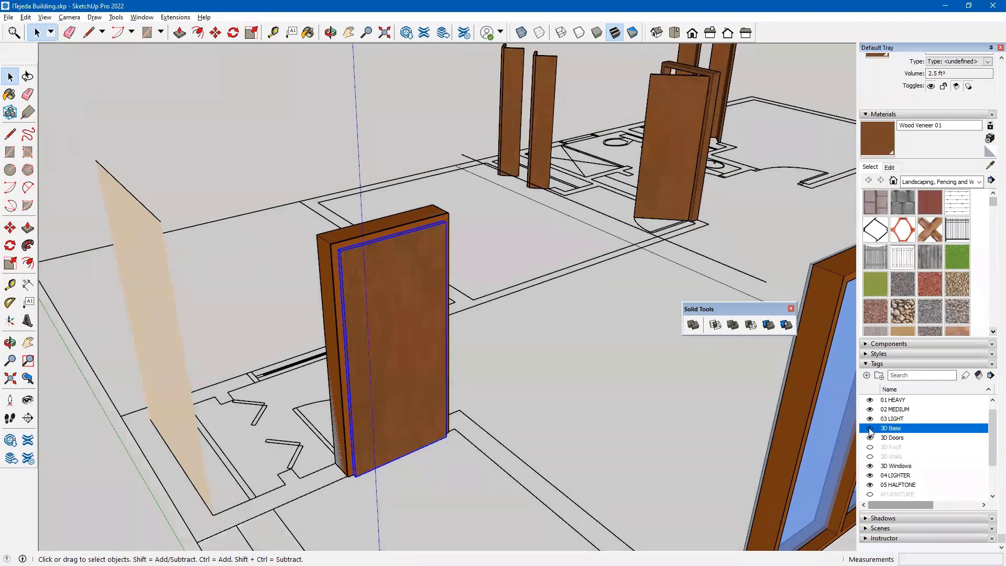
pyautogui.keyDown('shift'); pyautogui.moveTo(408, 431); pyautogui.dragTo(442, 463, button='middle'); pyautogui.keyUp('shift')
pyautogui.moveTo(433, 377); pyautogui.dragTo(532, 332)
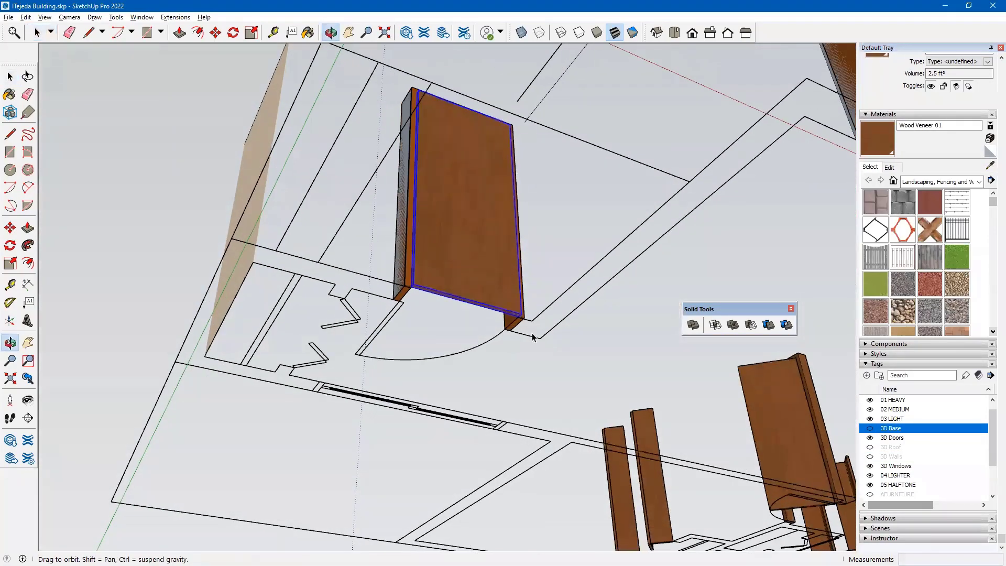
# Move the exterior door panel 5" through the frame's depth toward the door swing arc on the floor plan.
pyautogui.press('space')
pyautogui.scroll(5, 508, 316)
pyautogui.scroll(3, 507, 316)
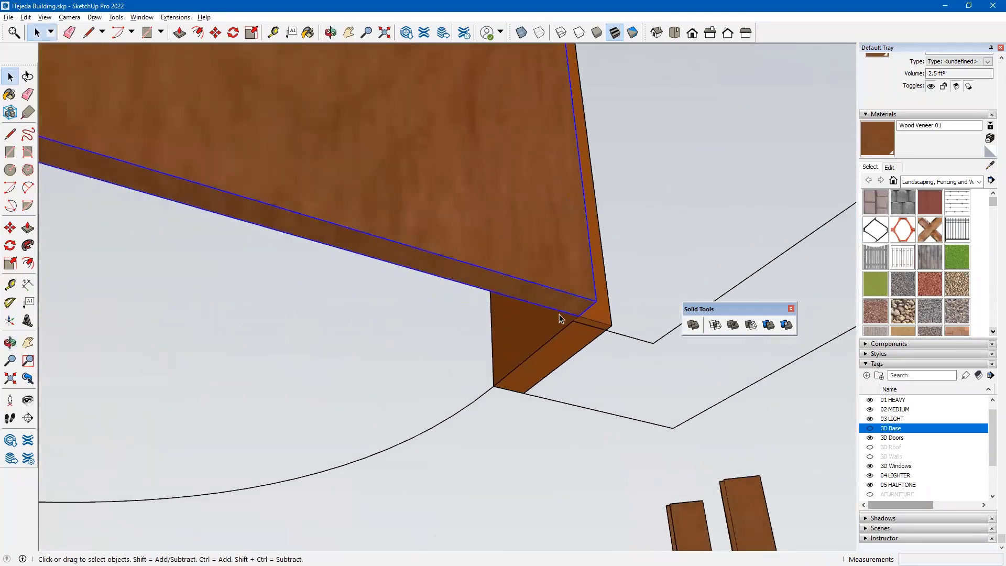
pyautogui.press('m')
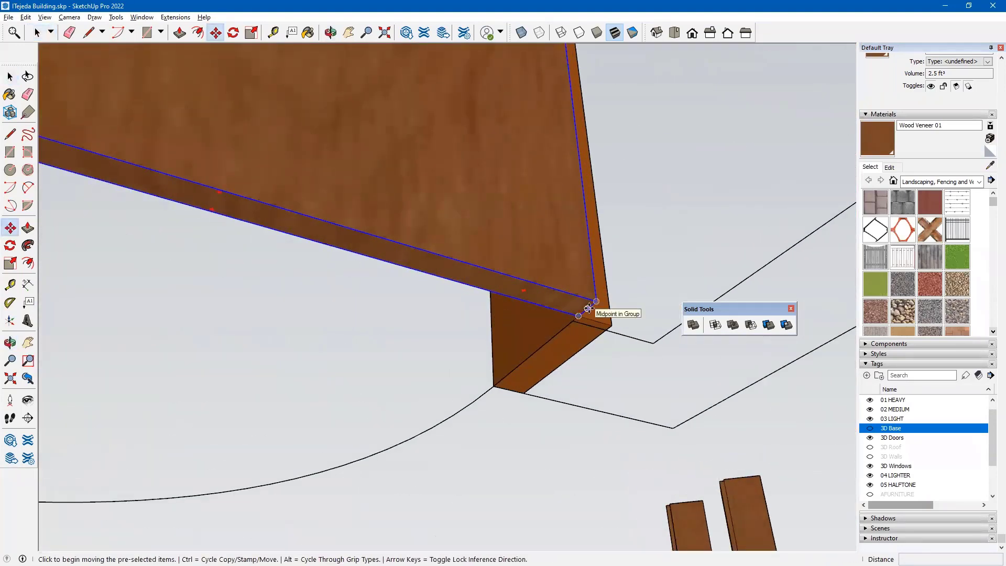
pyautogui.click(587, 309)
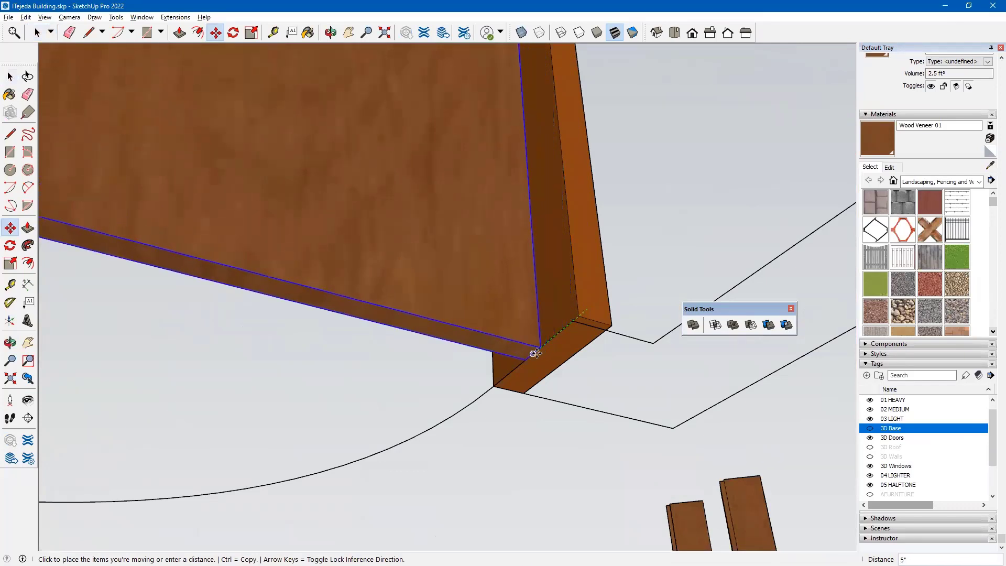
pyautogui.click(533, 353)
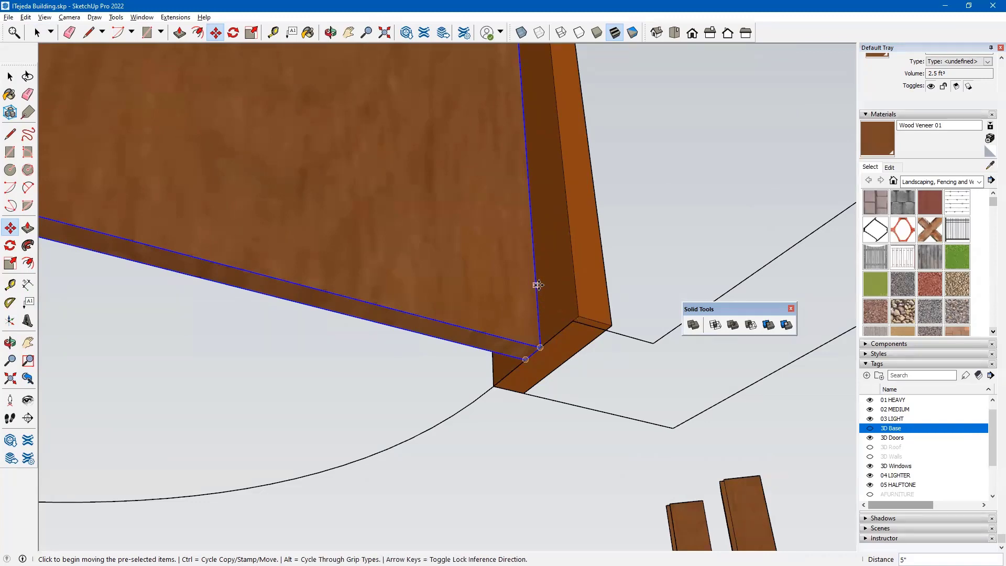
# Make the 3D Base and 3D Walls tags visible again and deselect the door panel.
pyautogui.scroll(-5, 536, 288)
pyautogui.moveTo(523, 209); pyautogui.dragTo(568, 503, button='middle')
pyautogui.moveTo(471, 239); pyautogui.dragTo(379, 341, button='middle')
pyautogui.scroll(-3, 379, 342)
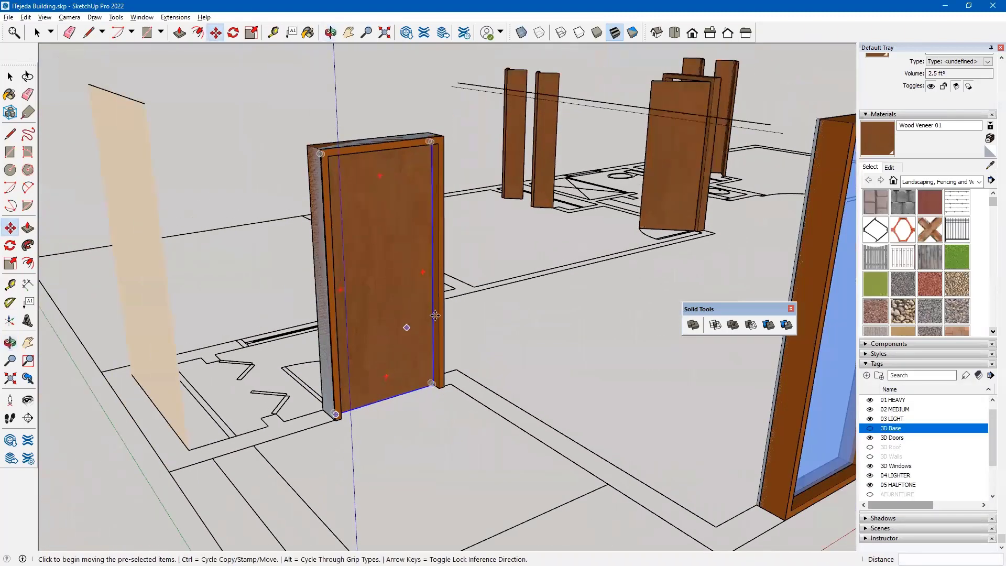
pyautogui.click(869, 429)
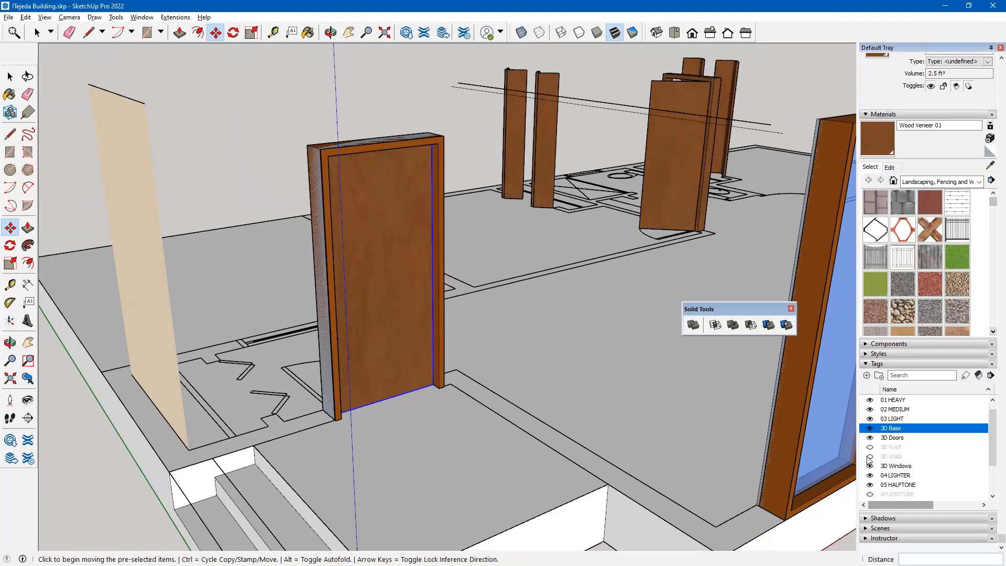
pyautogui.click(870, 457)
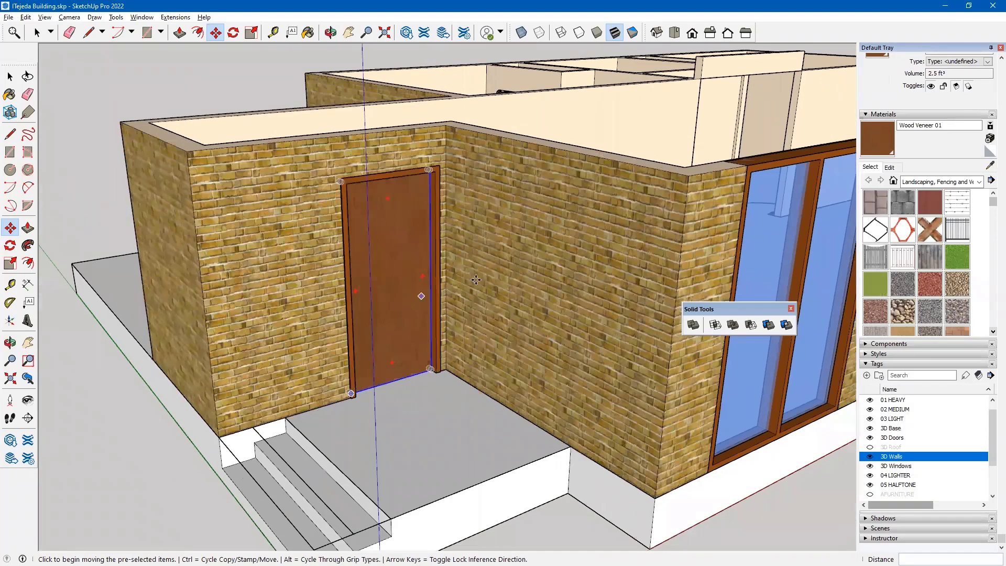
pyautogui.scroll(-8, 475, 281)
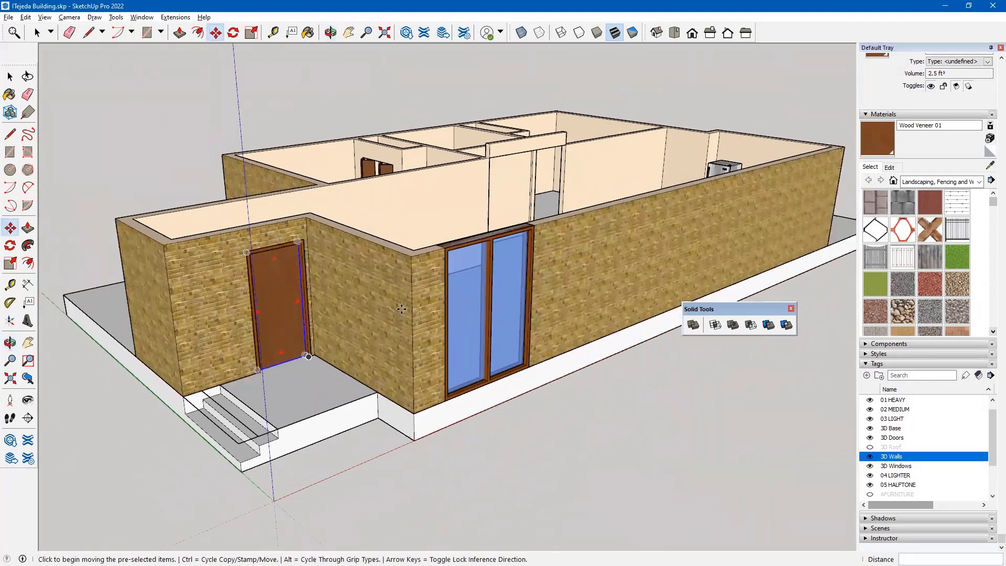
pyautogui.moveTo(401, 310); pyautogui.dragTo(503, 390, button='middle')
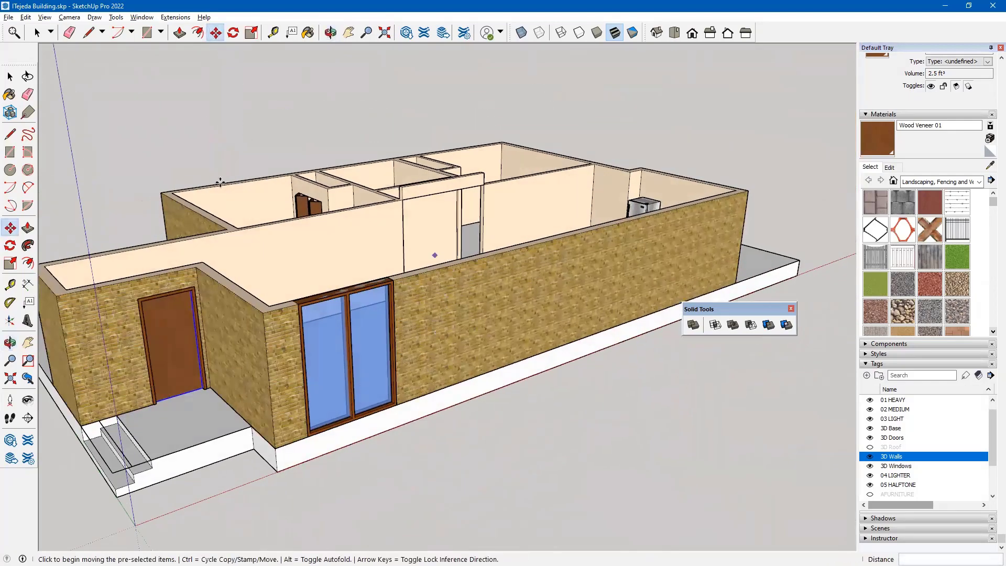
pyautogui.press('Escape')
pyautogui.press('space')
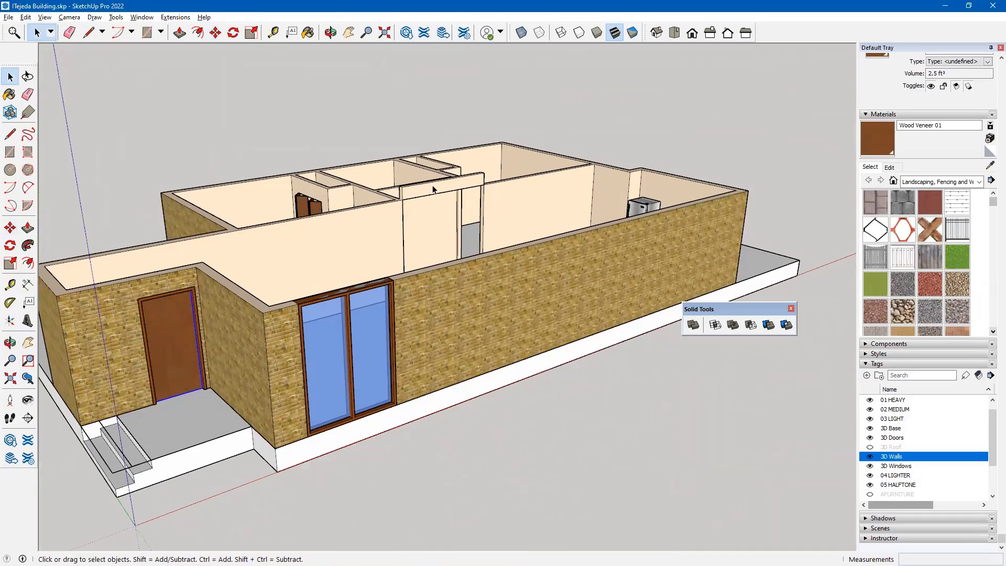
# In the walls group, push the header over the interior opening down to the wall tops and extend it 6" downward.
pyautogui.scroll(4, 446, 192)
pyautogui.scroll(4, 446, 193)
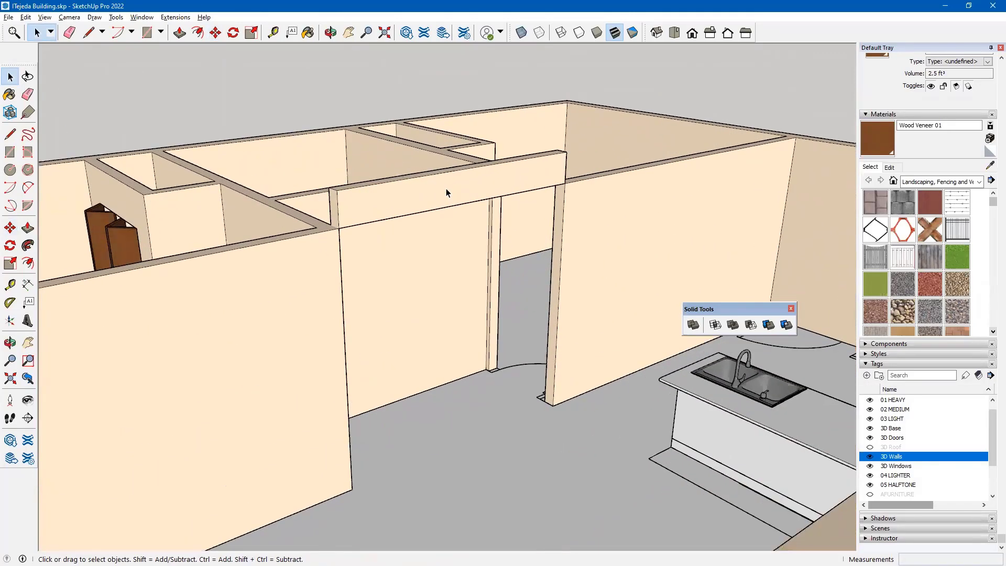
pyautogui.moveTo(443, 192); pyautogui.dragTo(426, 288, button='middle')
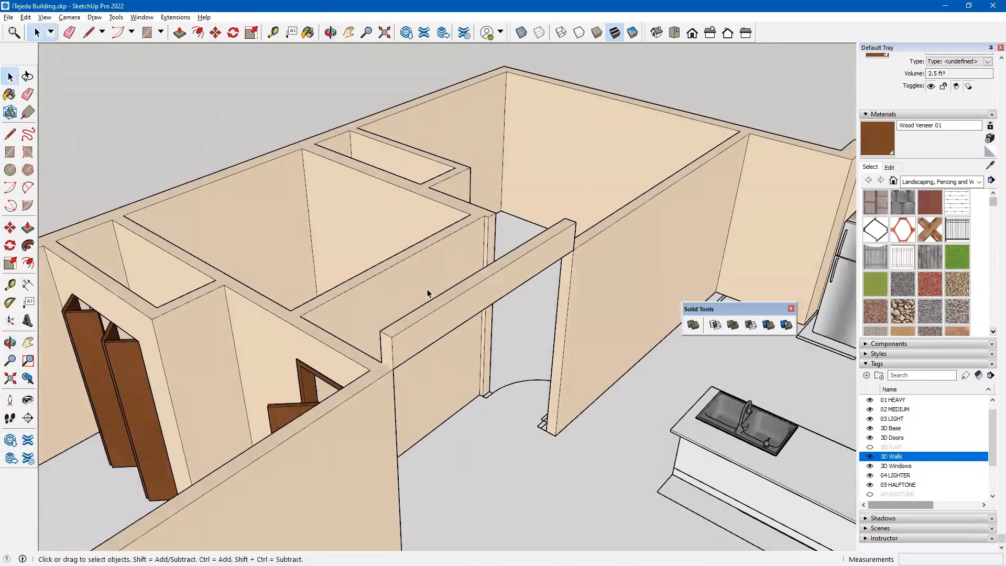
pyautogui.doubleClick(463, 310)
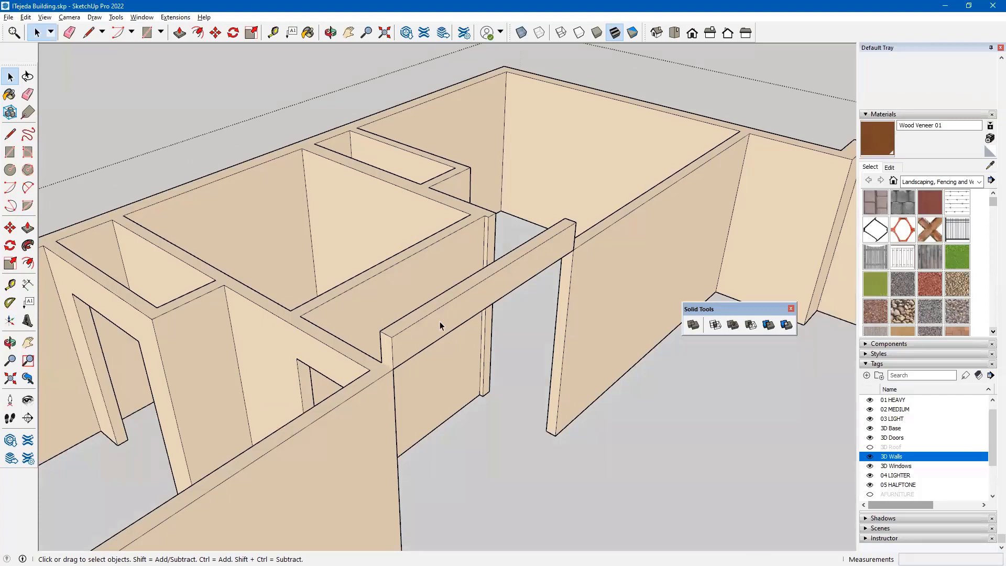
pyautogui.press('p')
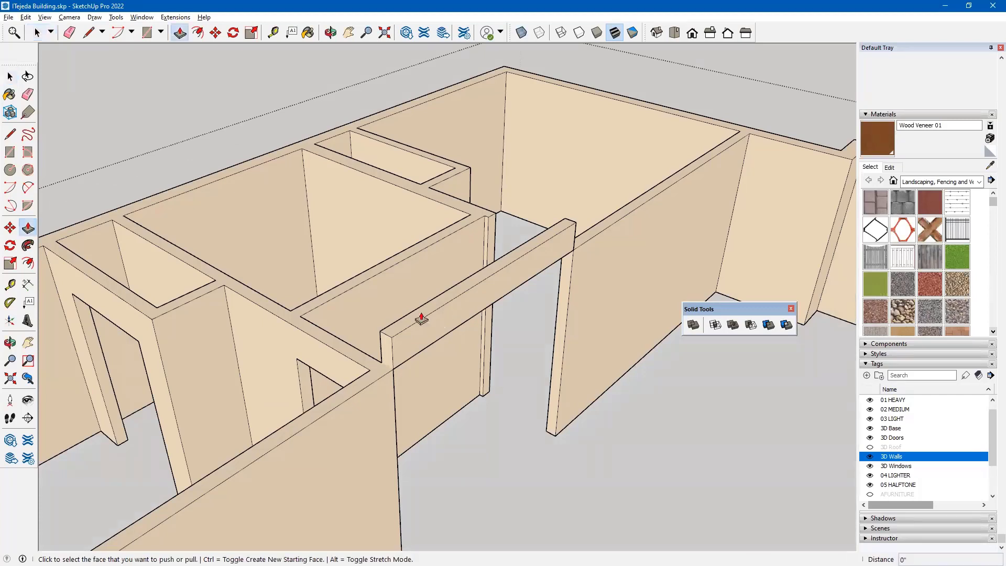
pyautogui.click(418, 318)
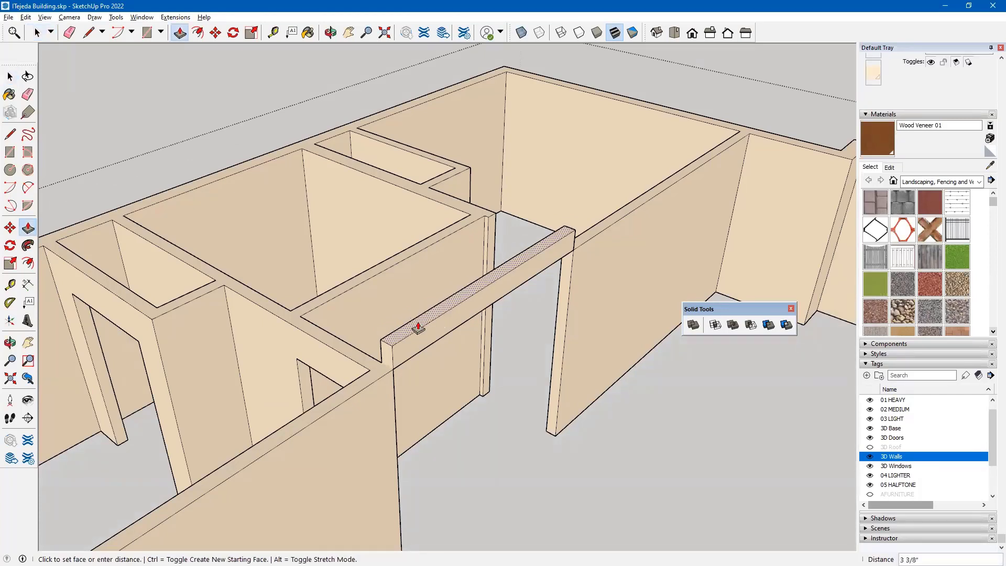
pyautogui.click(395, 371)
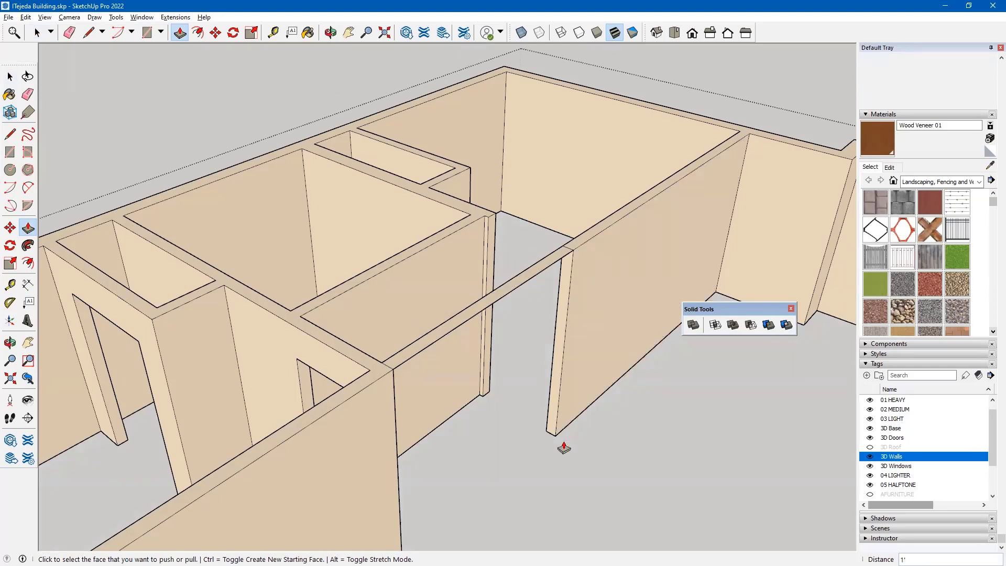
pyautogui.click(517, 285)
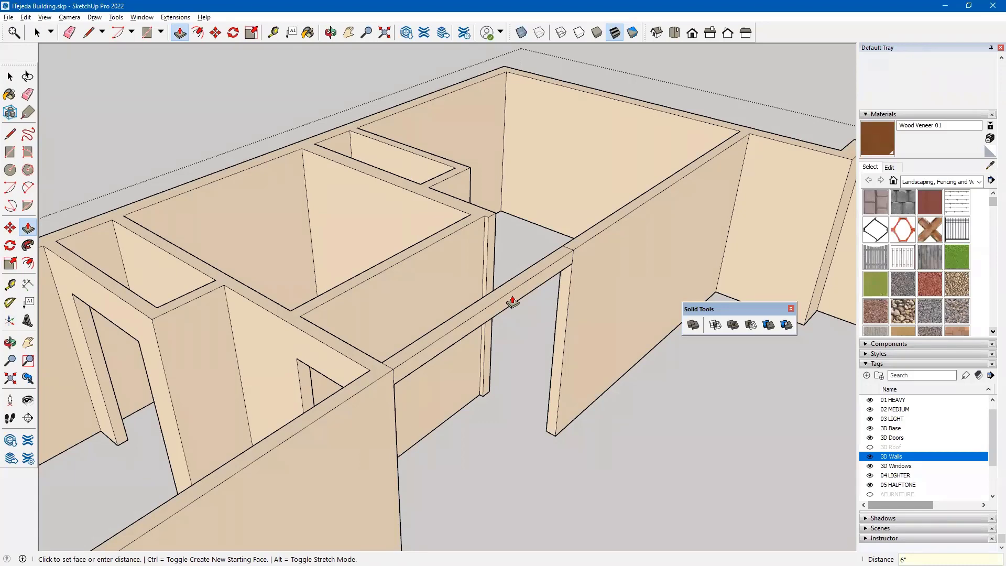
pyautogui.press('space')
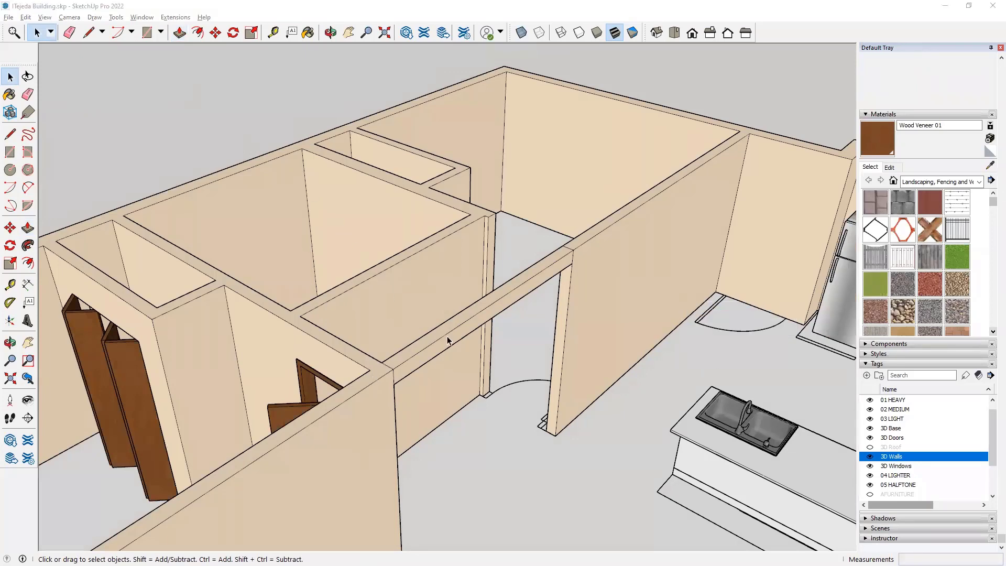
# Select the imported floor plan and turn on X-ray display to see its lines through the walls.
pyautogui.scroll(-3, 474, 357)
pyautogui.keyDown('shift'); pyautogui.moveTo(553, 376); pyautogui.dragTo(536, 301, button='middle'); pyautogui.keyUp('shift')
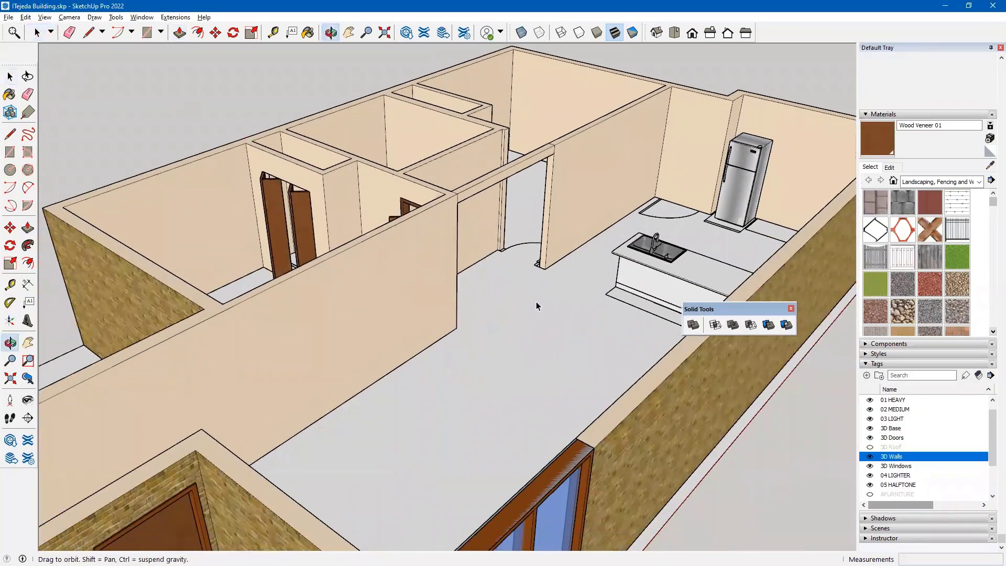
pyautogui.scroll(-3, 456, 325)
pyautogui.moveTo(339, 342); pyautogui.dragTo(422, 338, button='middle')
pyautogui.scroll(-2, 903, 461)
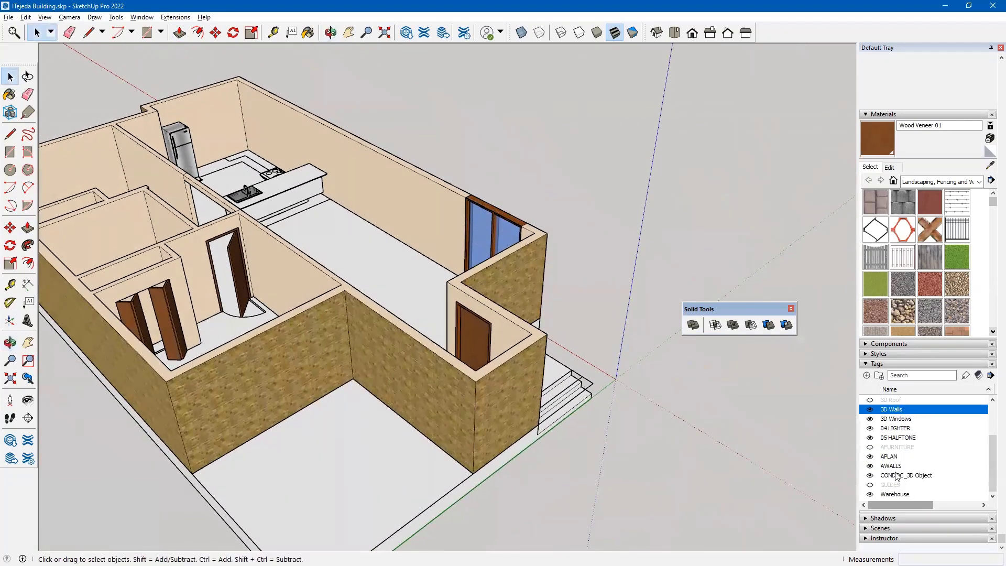
pyautogui.click(589, 386)
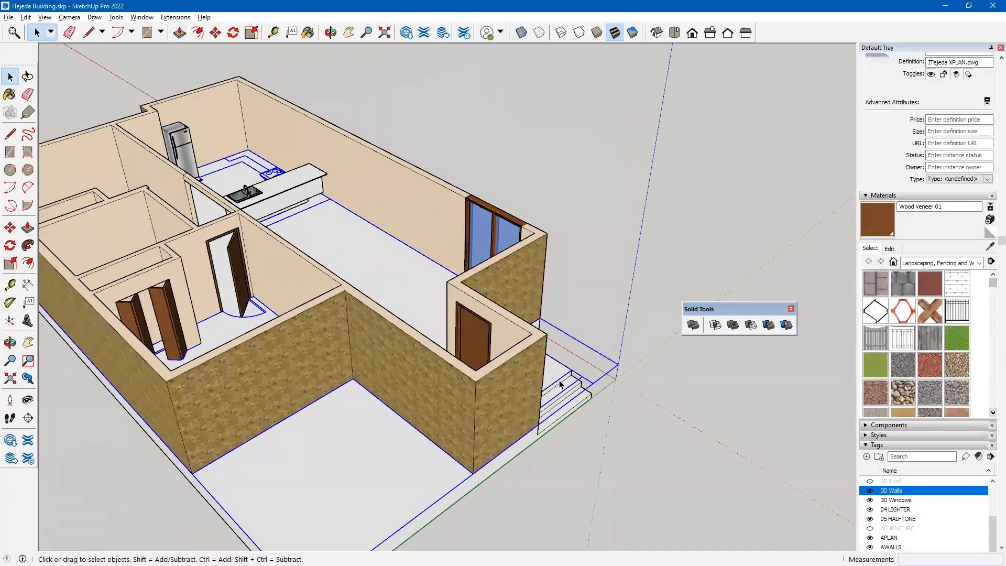
pyautogui.click(521, 33)
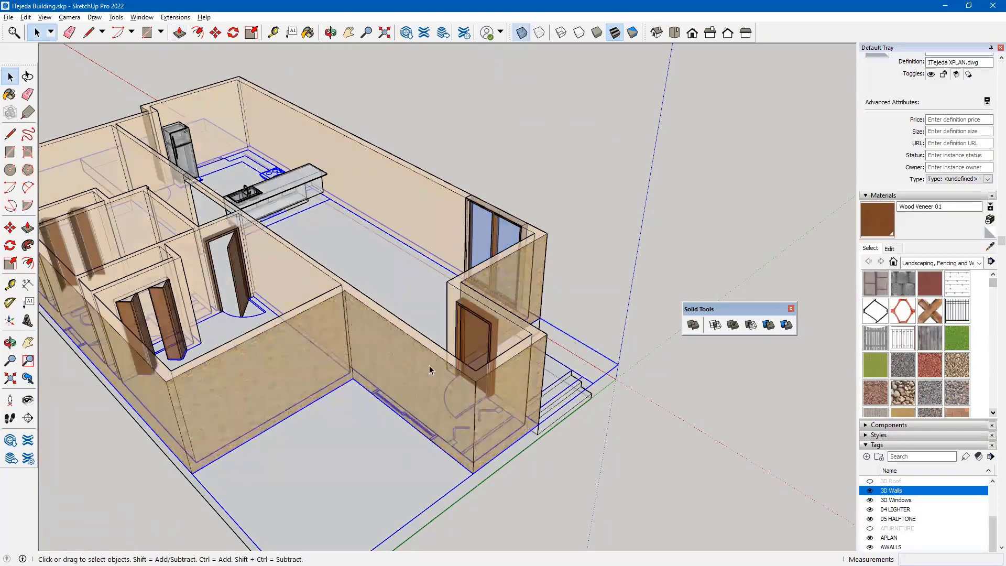
# Switch the face style to Shaded without textures so the window symbol in the brick wall's plan is exposed.
pyautogui.scroll(6, 385, 409)
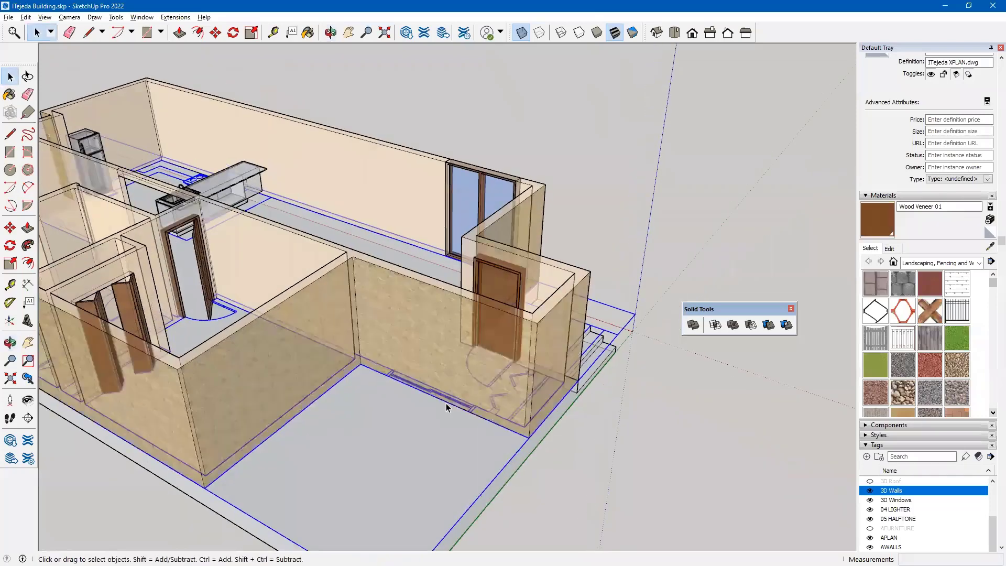
pyautogui.scroll(3, 445, 404)
pyautogui.moveTo(362, 351); pyautogui.dragTo(320, 429, button='middle')
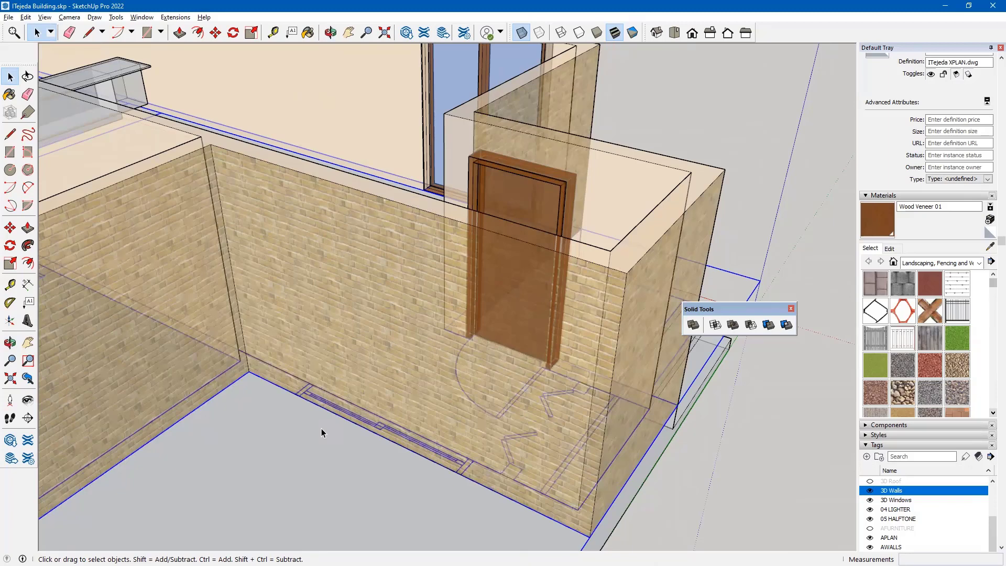
pyautogui.click(10, 152)
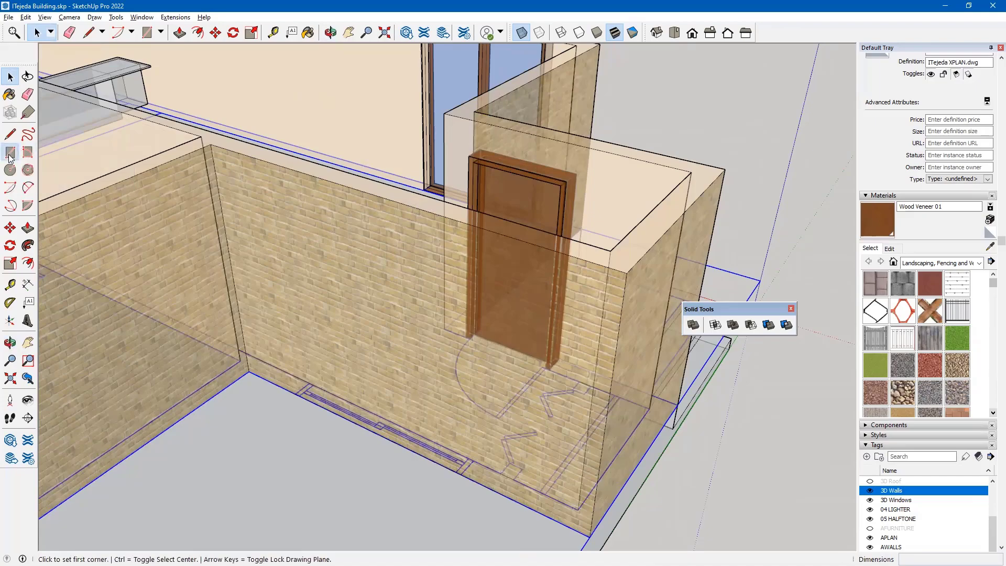
pyautogui.scroll(2, 329, 412)
pyautogui.moveTo(337, 407); pyautogui.dragTo(387, 422, button='middle')
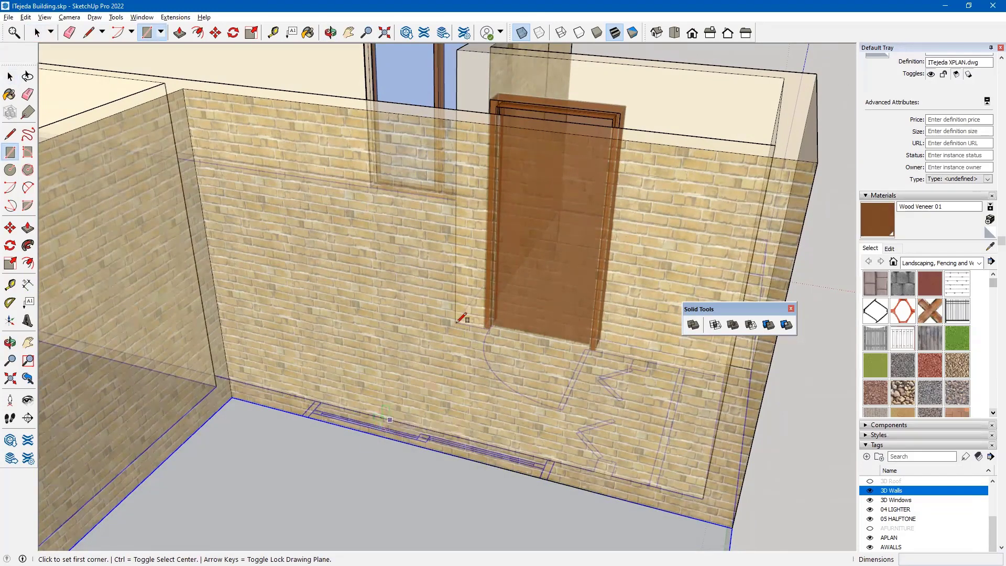
pyautogui.click(598, 33)
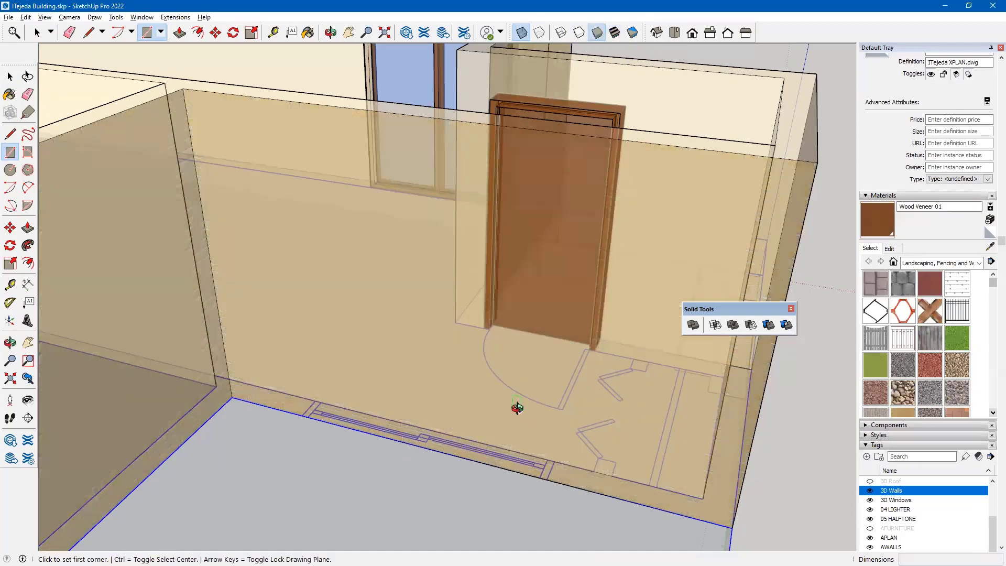
# Draw a 6' 4" by 8" rectangle over the window symbol in the floor plan, spanning the wall's thickness.
pyautogui.moveTo(517, 407); pyautogui.dragTo(297, 411, button='middle')
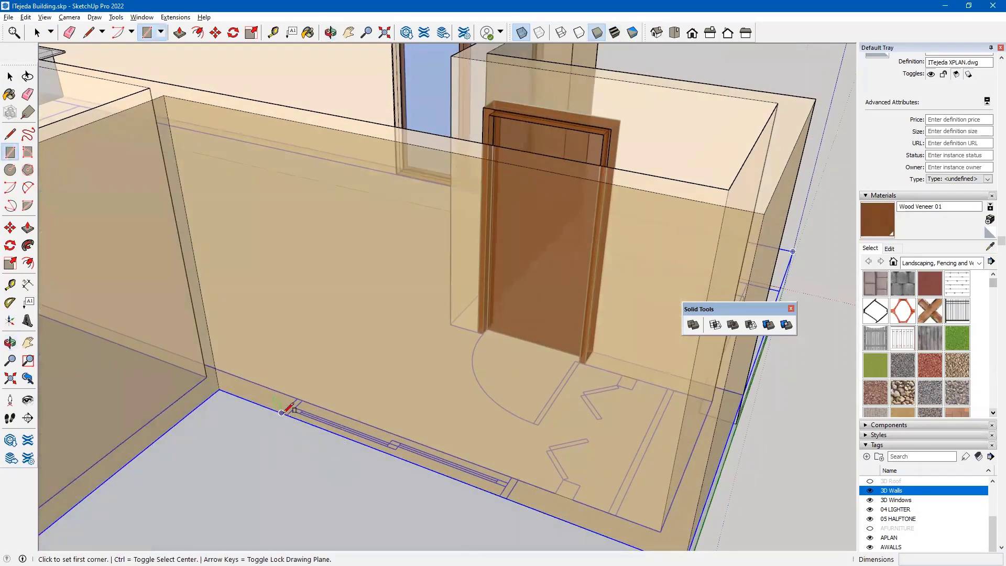
pyautogui.scroll(2, 289, 409)
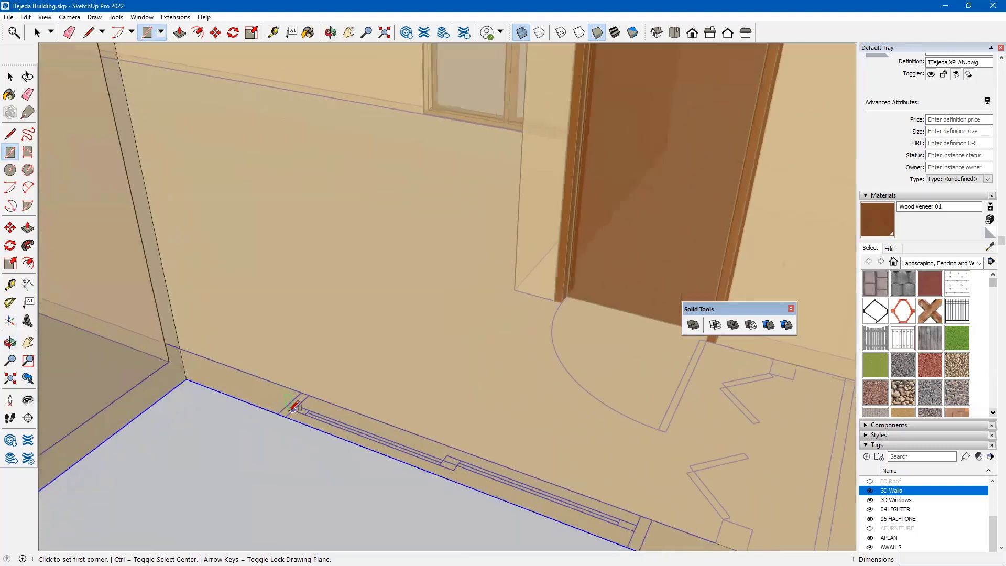
pyautogui.scroll(-1, 293, 407)
pyautogui.moveTo(355, 425); pyautogui.dragTo(272, 341, button='middle')
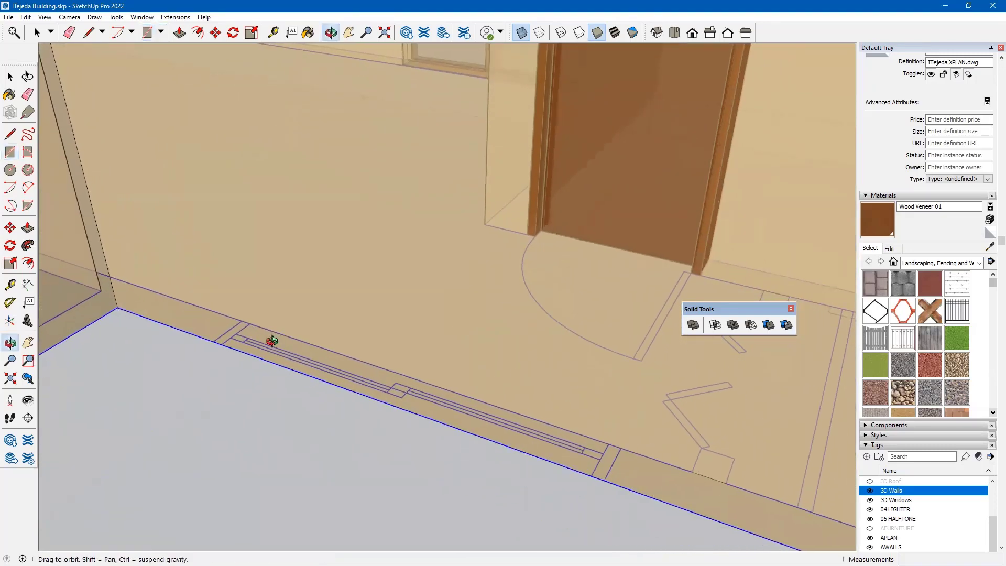
pyautogui.click(213, 341)
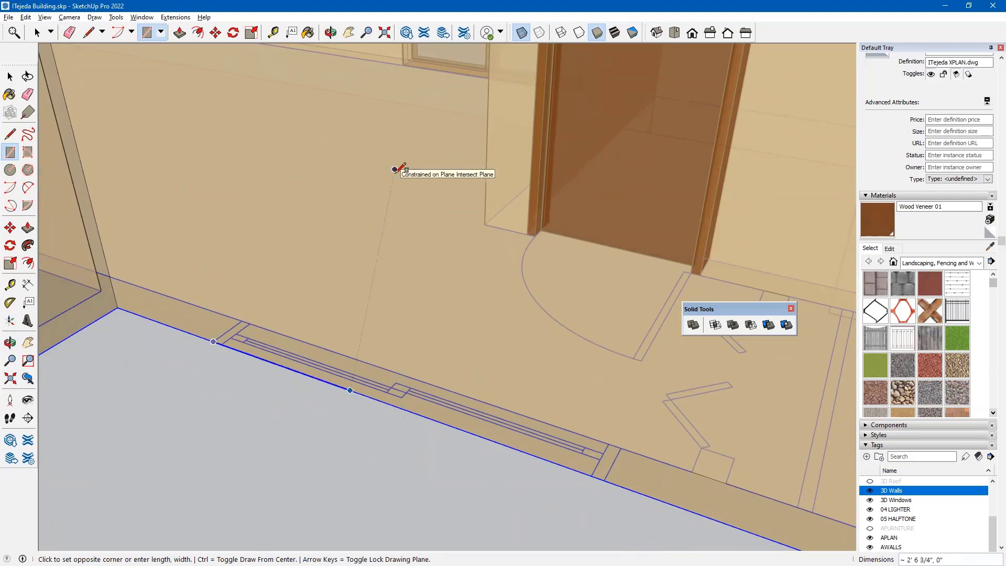
pyautogui.click(621, 448)
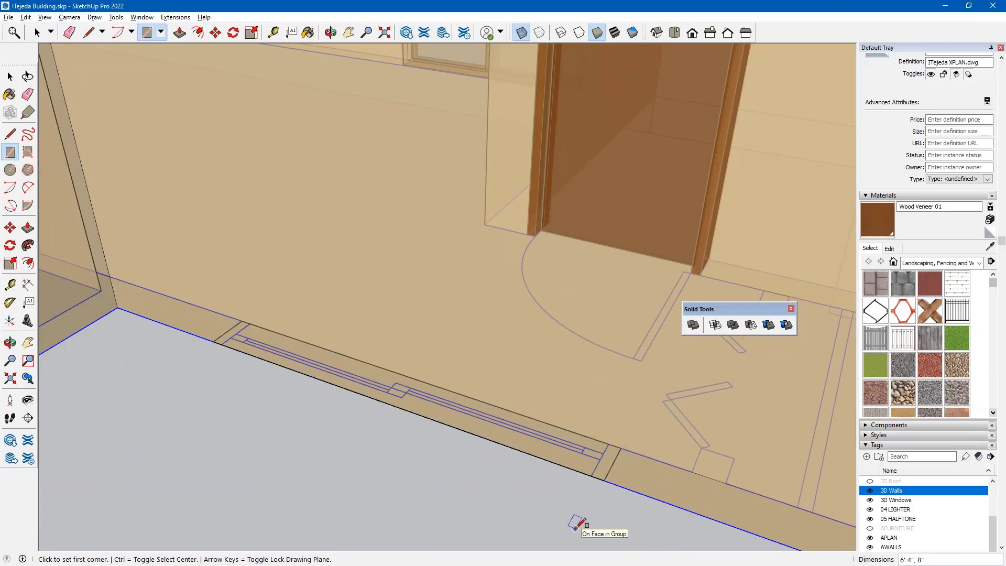
# Push/Pull the window rectangle up 6' 10", level with the top of the nearby door frame.
pyautogui.press('p')
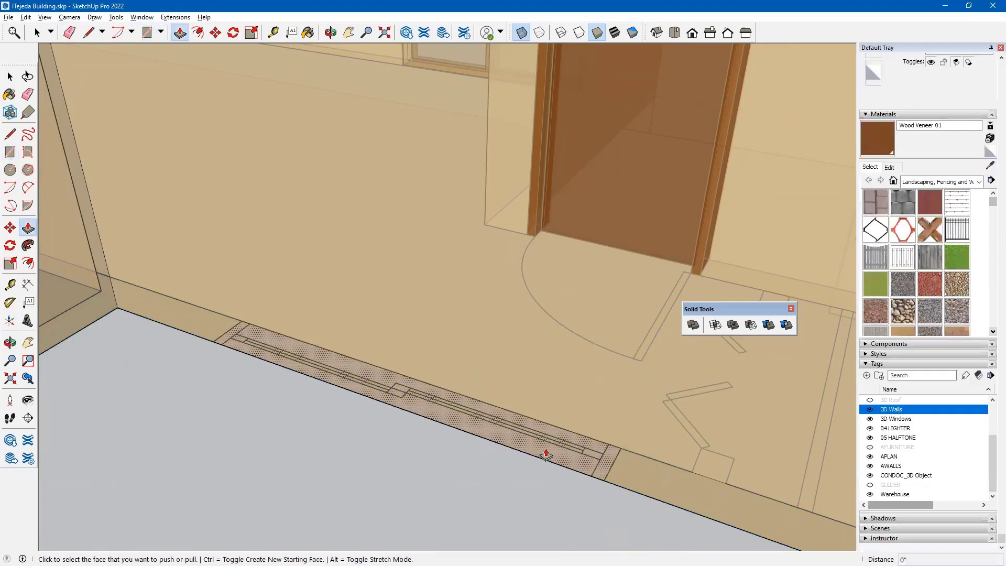
pyautogui.click(546, 455)
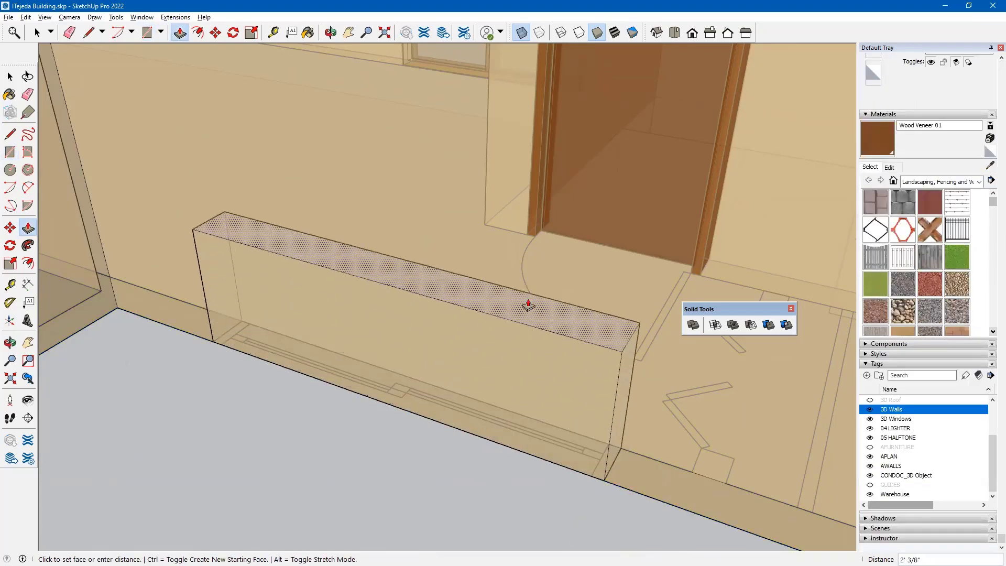
pyautogui.moveTo(463, 289); pyautogui.dragTo(454, 419, button='middle')
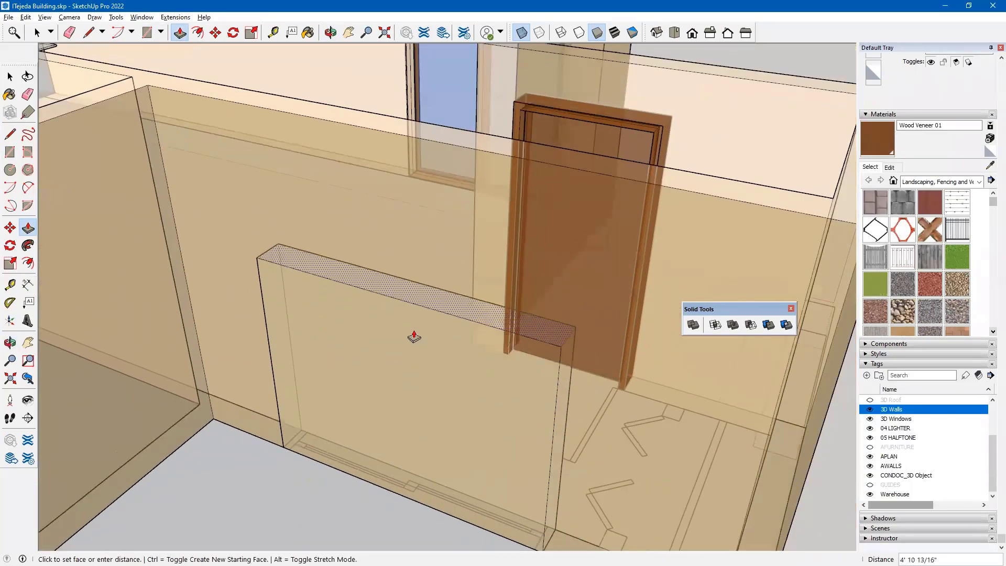
pyautogui.moveTo(411, 337); pyautogui.dragTo(250, 337, button='middle')
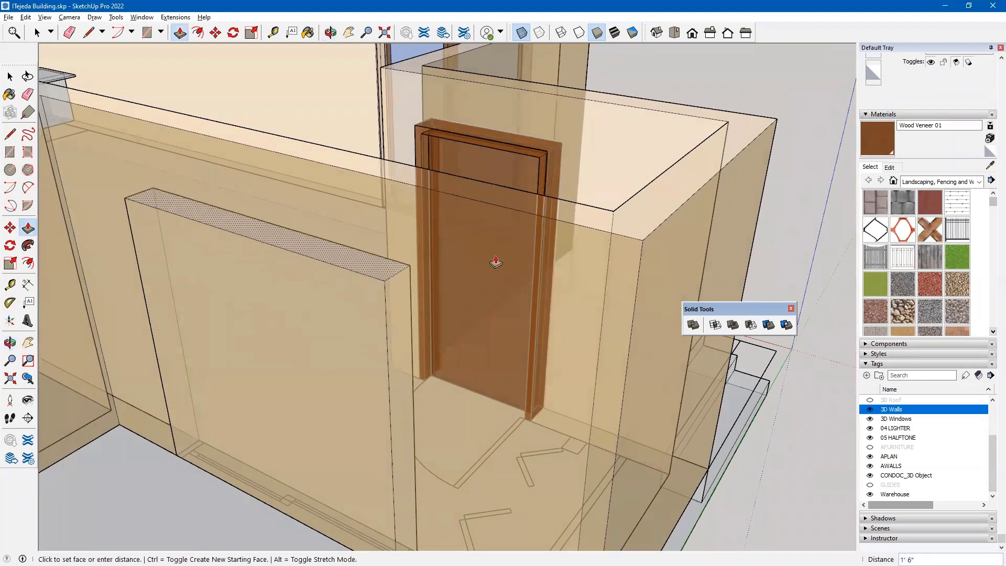
pyautogui.keyDown('shift'); pyautogui.moveTo(498, 270); pyautogui.dragTo(451, 234, button='middle'); pyautogui.keyUp('shift')
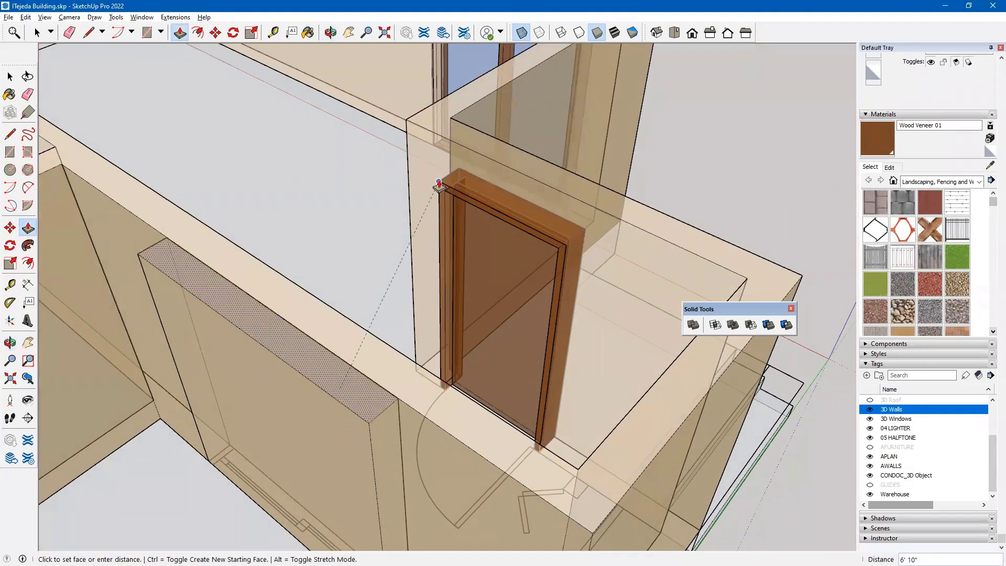
pyautogui.click(440, 185)
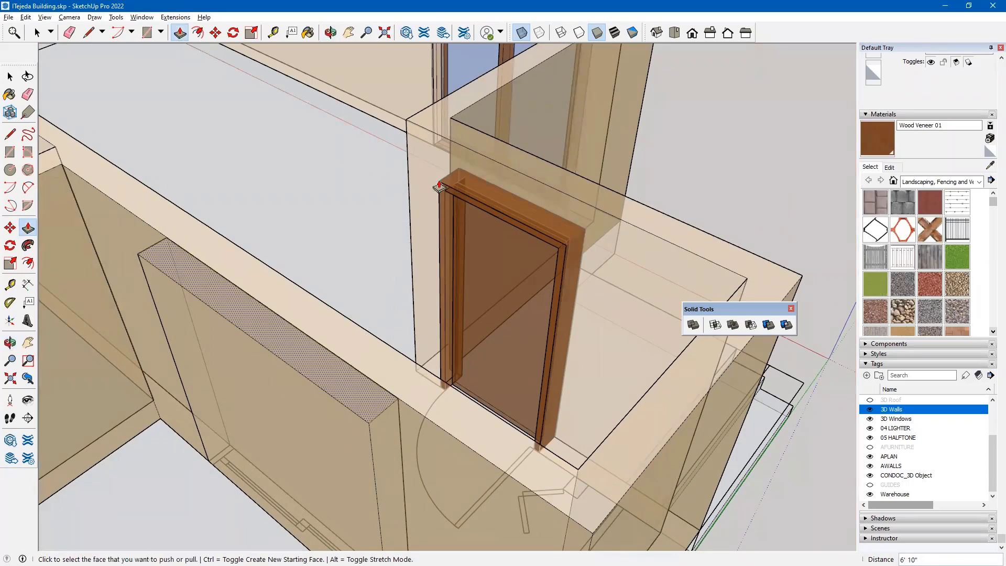
# Make the whole extruded window block a group and turn off X-ray display.
pyautogui.press('space')
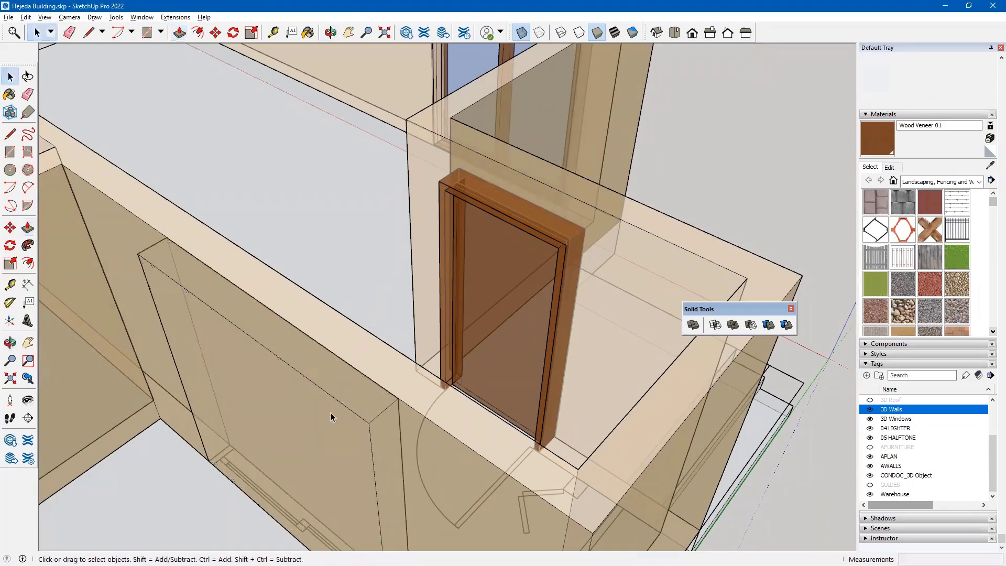
pyautogui.click(332, 408)
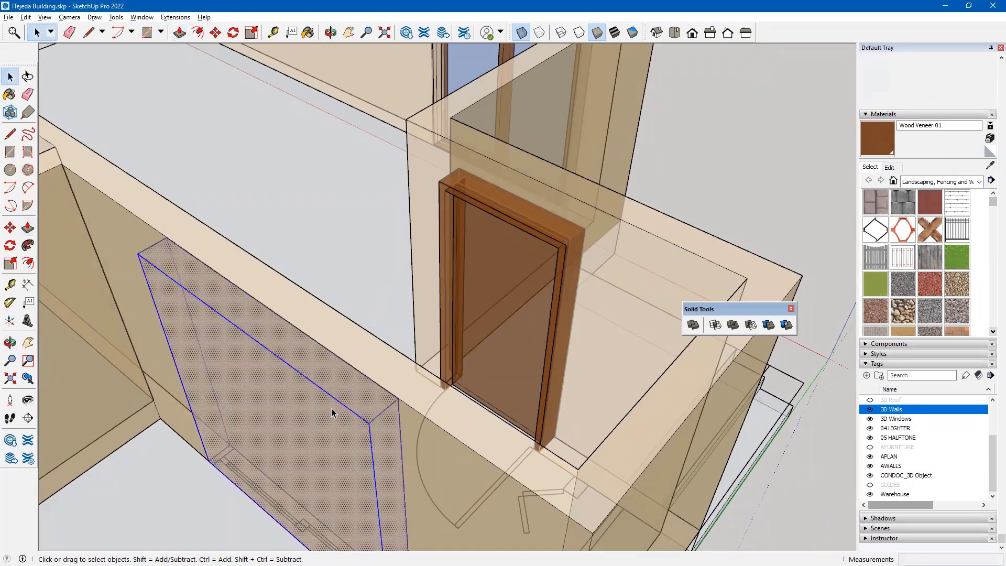
pyautogui.rightClick(350, 416)
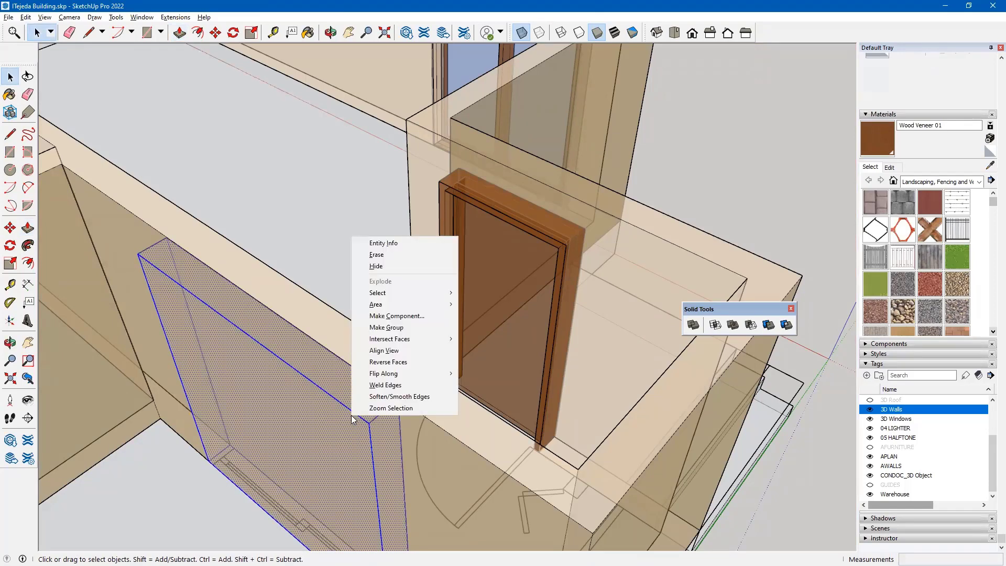
pyautogui.click(386, 328)
pyautogui.moveTo(401, 361); pyautogui.dragTo(445, 309, button='middle')
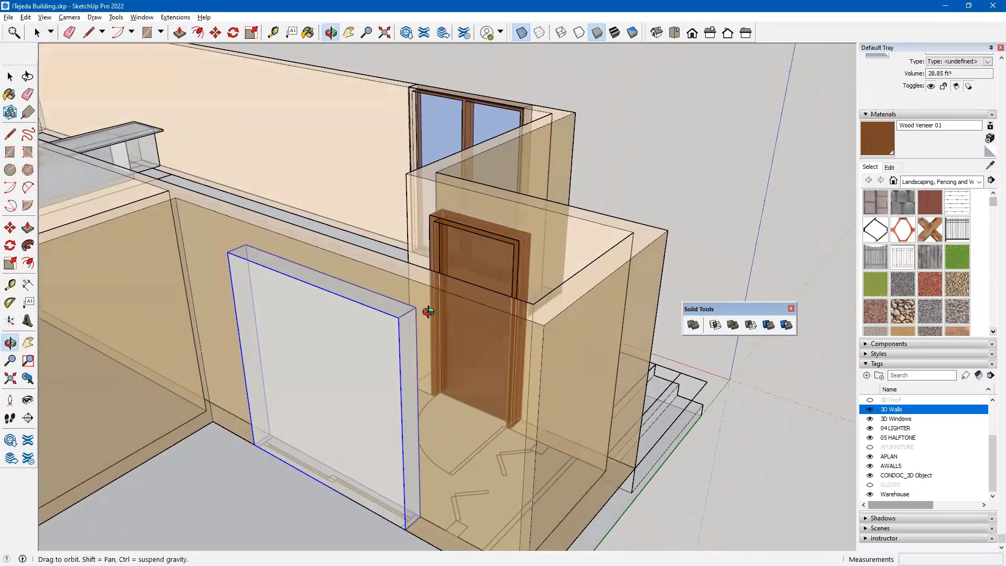
pyautogui.click(521, 33)
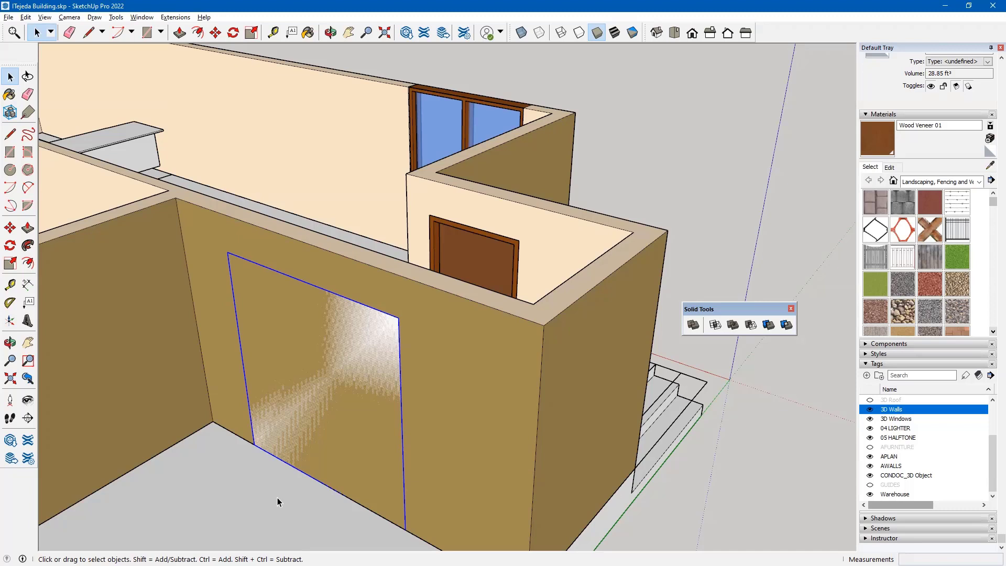
# Inside the block's group, extrude both large faces about 1' outward so the block projects past each side of the wall.
pyautogui.doubleClick(335, 382)
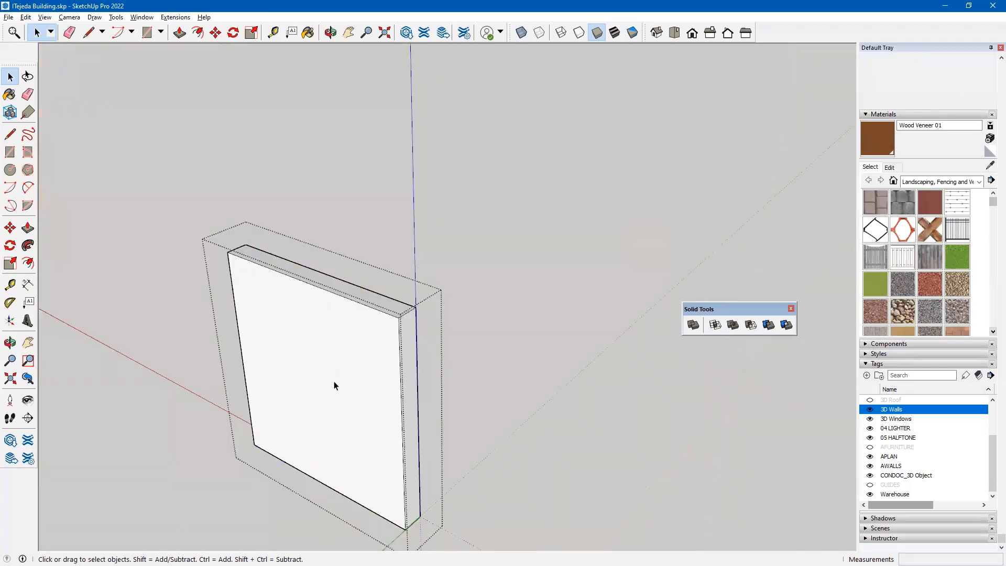
pyautogui.press('p')
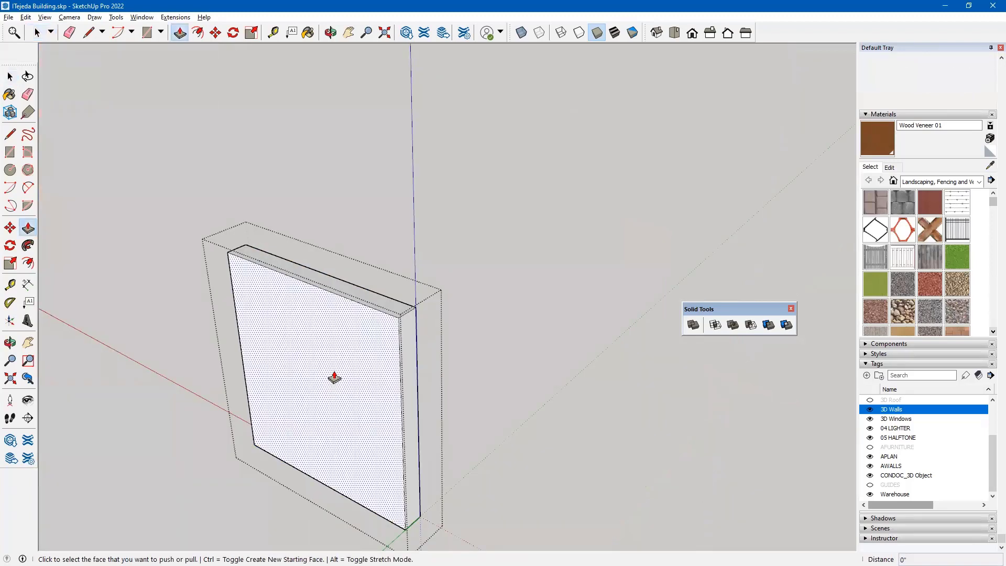
pyautogui.click(335, 378)
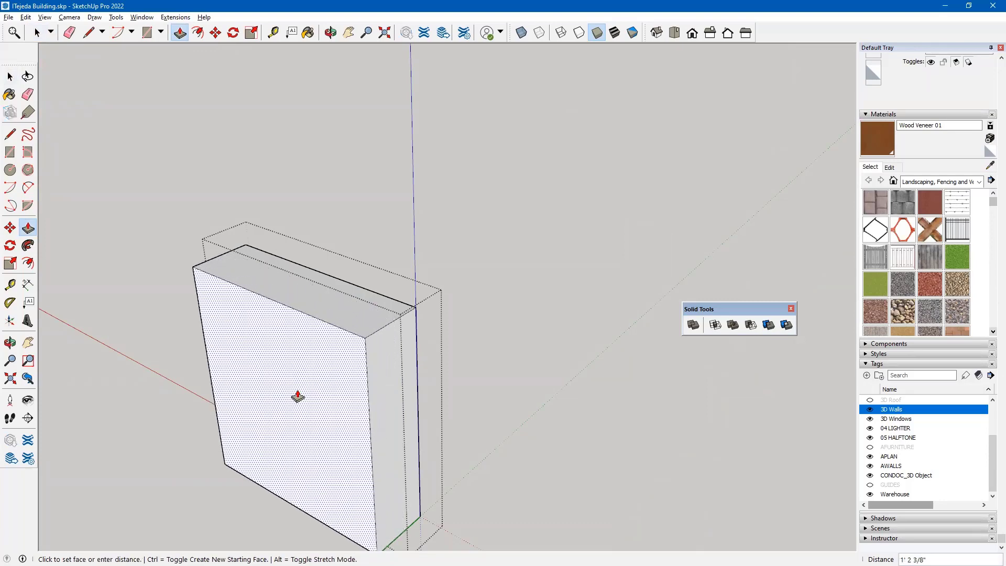
pyautogui.click(292, 398)
pyautogui.moveTo(414, 342); pyautogui.dragTo(291, 293, button='middle')
pyautogui.click(294, 291)
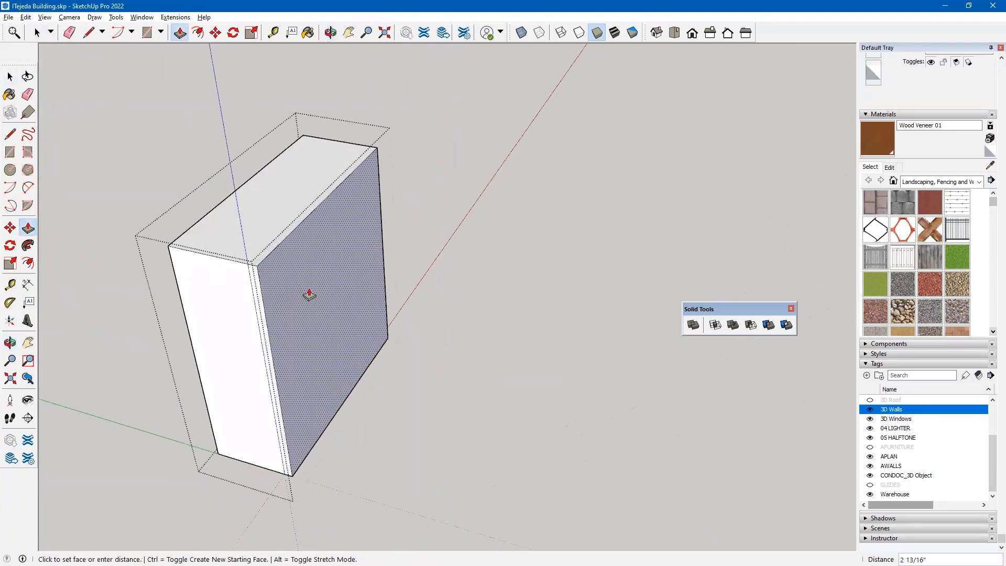
pyautogui.click(341, 312)
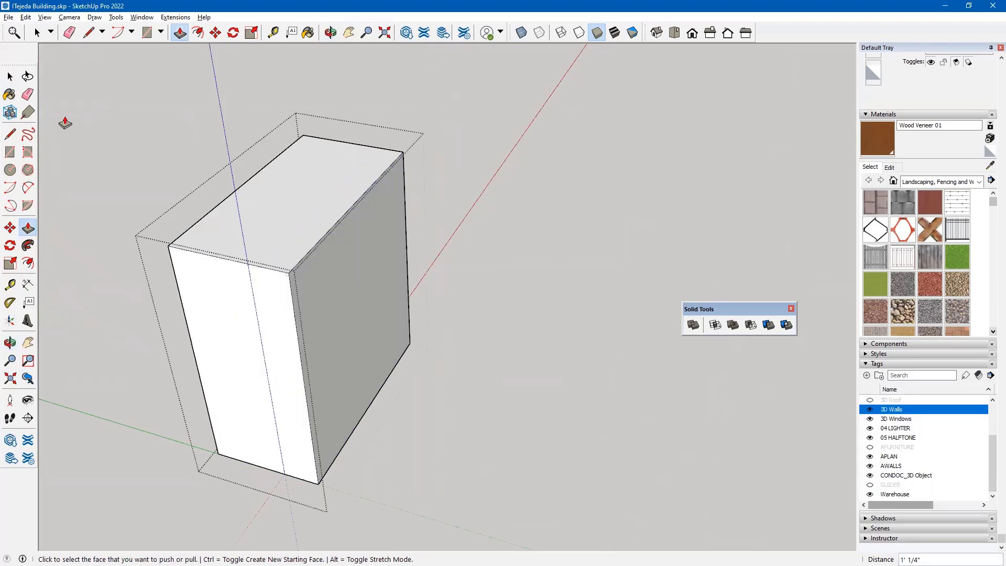
pyautogui.click(10, 76)
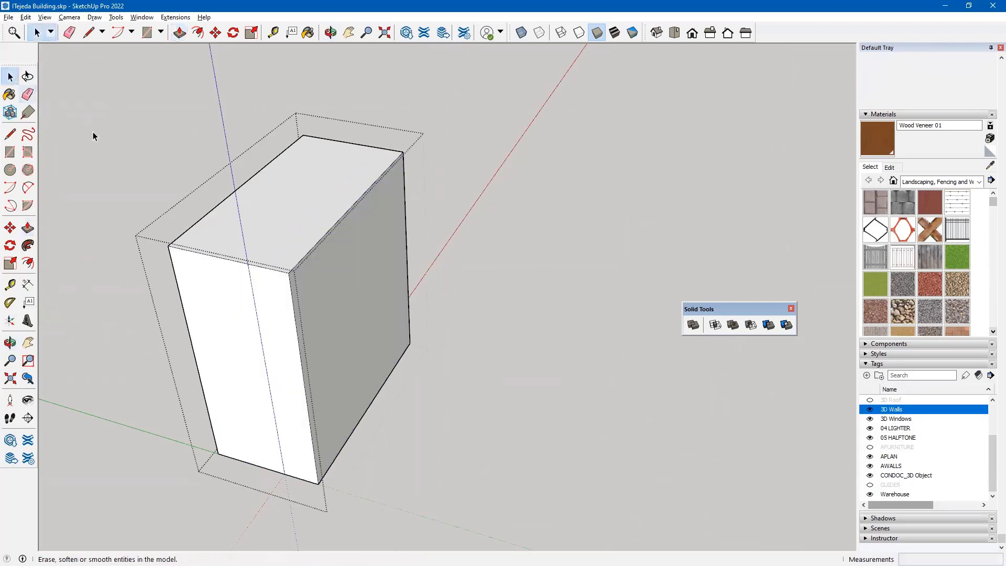
pyautogui.click(130, 146)
pyautogui.moveTo(128, 197); pyautogui.dragTo(240, 273, button='middle')
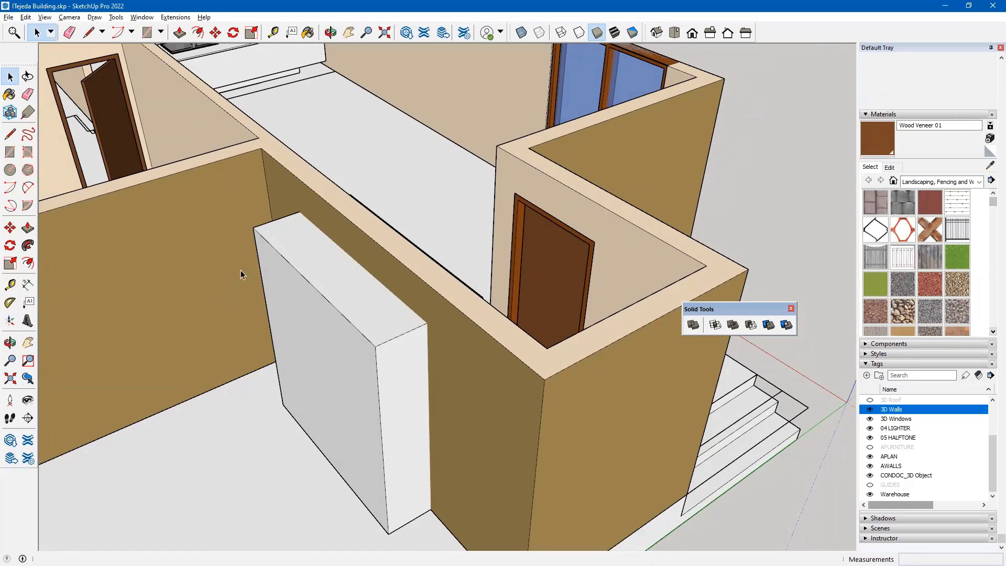
# Try to subtract the window block from the walls group with the Subtract solid tool.
pyautogui.click(751, 326)
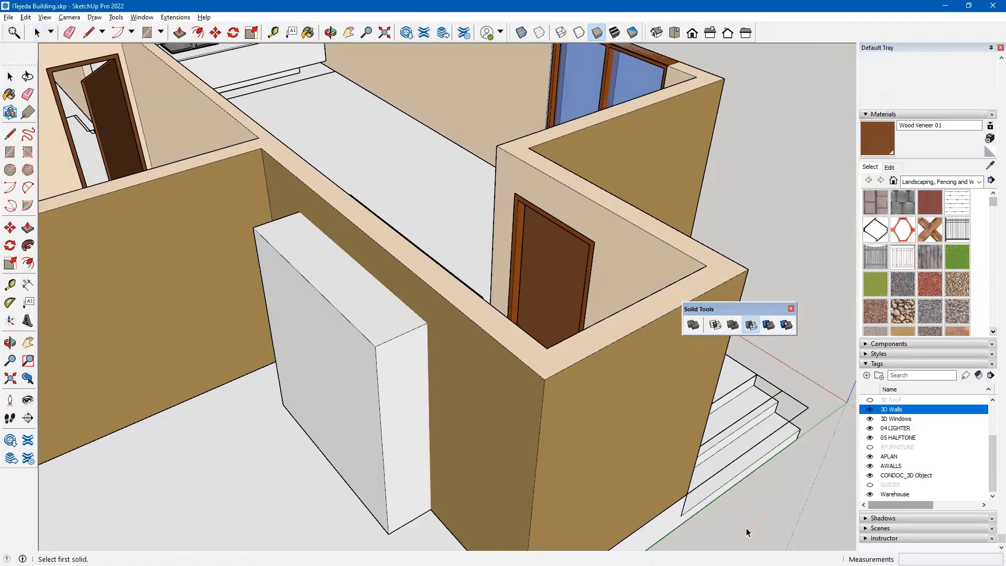
pyautogui.click(365, 337)
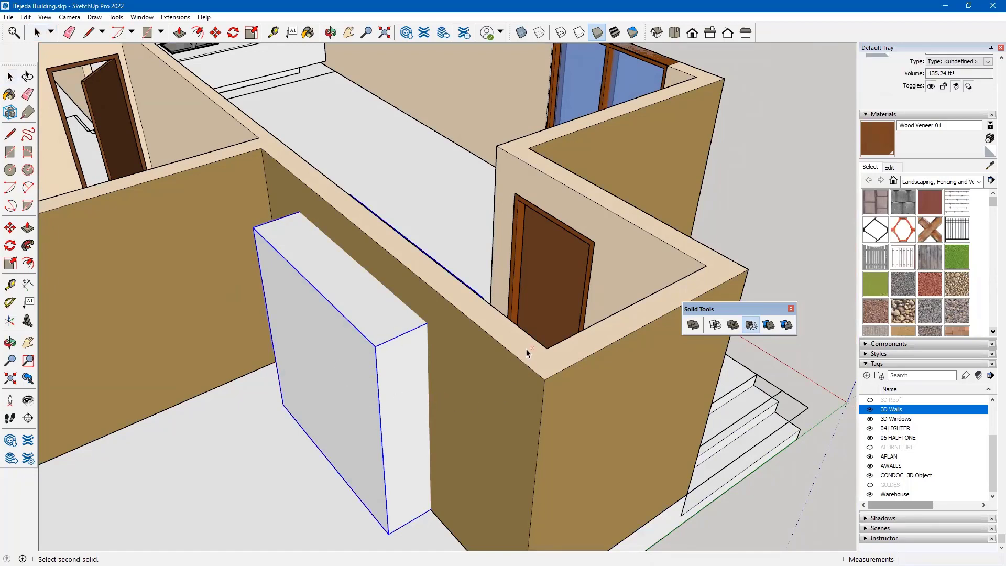
pyautogui.moveTo(545, 357); pyautogui.dragTo(568, 287, button='middle')
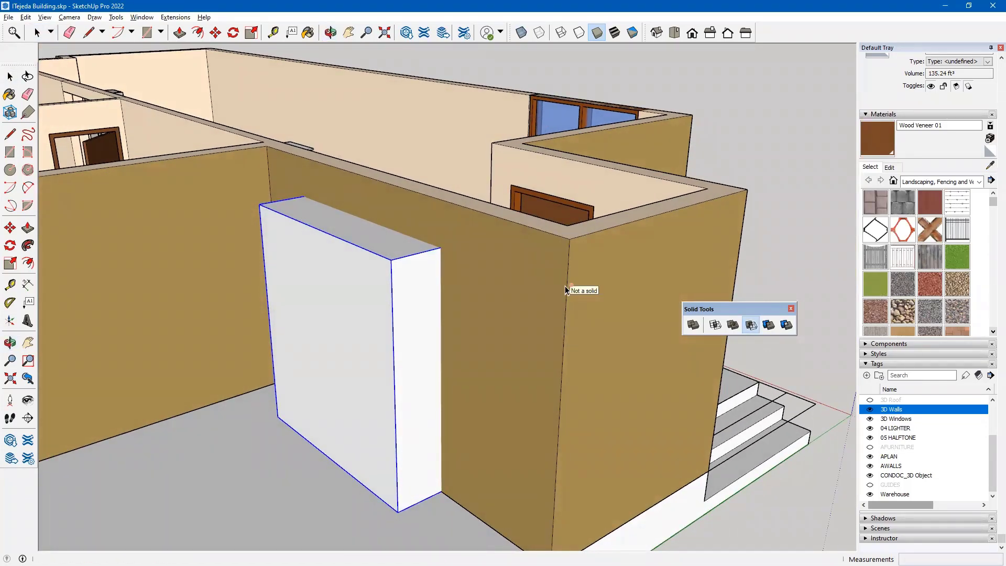
pyautogui.scroll(-2, 566, 289)
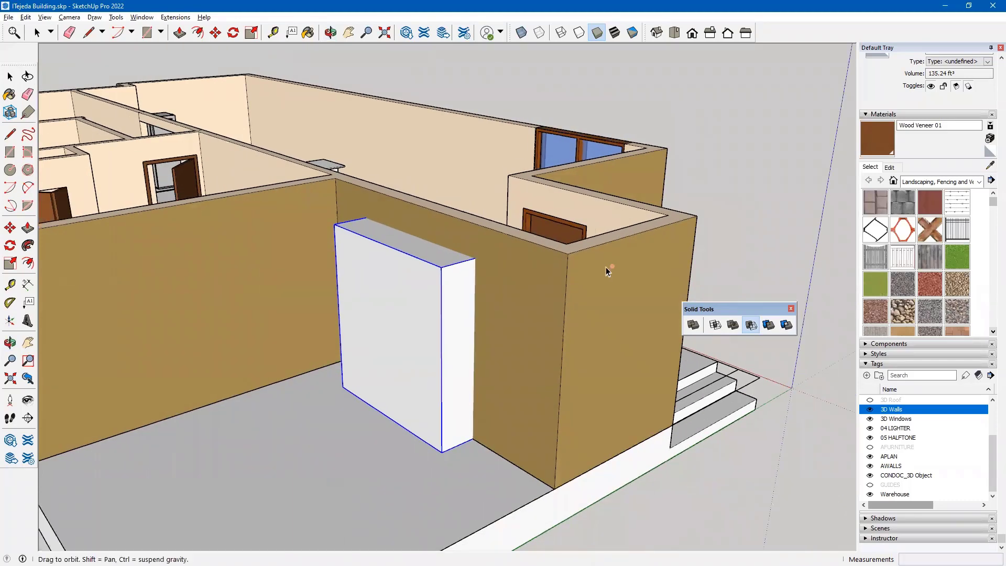
pyautogui.moveTo(603, 268); pyautogui.dragTo(591, 293, button='middle')
pyautogui.moveTo(536, 322); pyautogui.dragTo(621, 321, button='middle')
pyautogui.press('Escape')
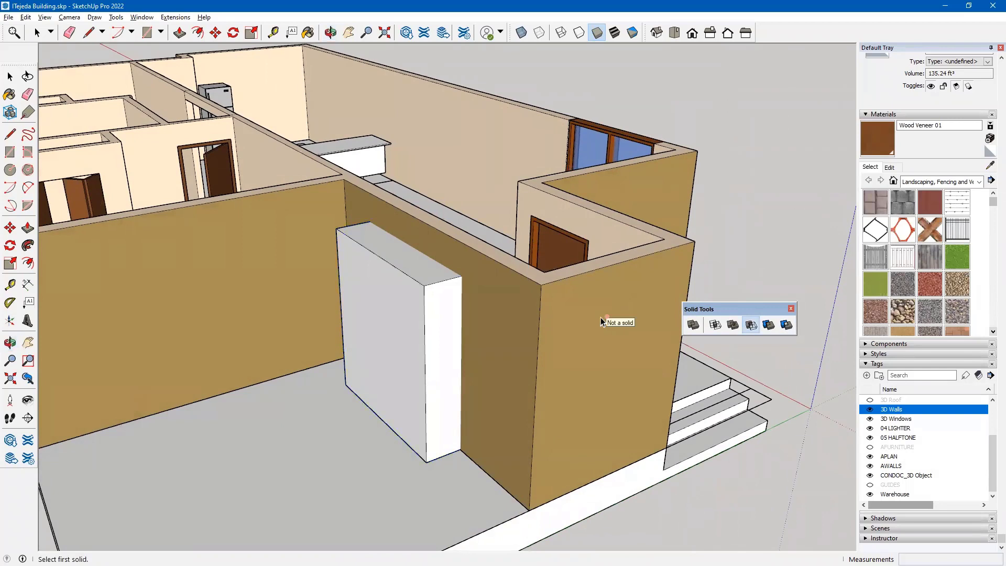
pyautogui.press('space')
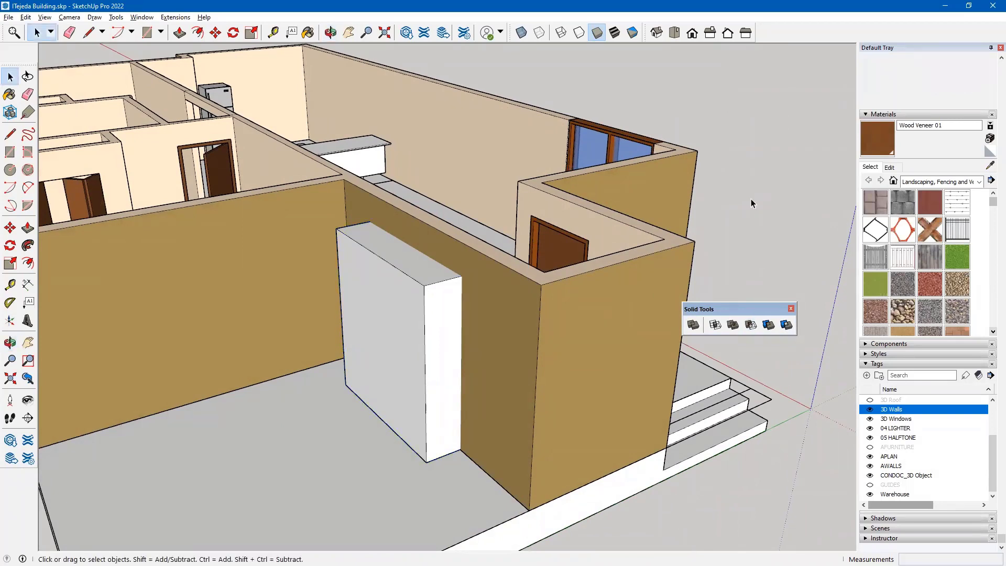
# Open the walls group for editing and erase the leftover reversed face and its edges bridging the top of the full-height window opening.
pyautogui.click(677, 243)
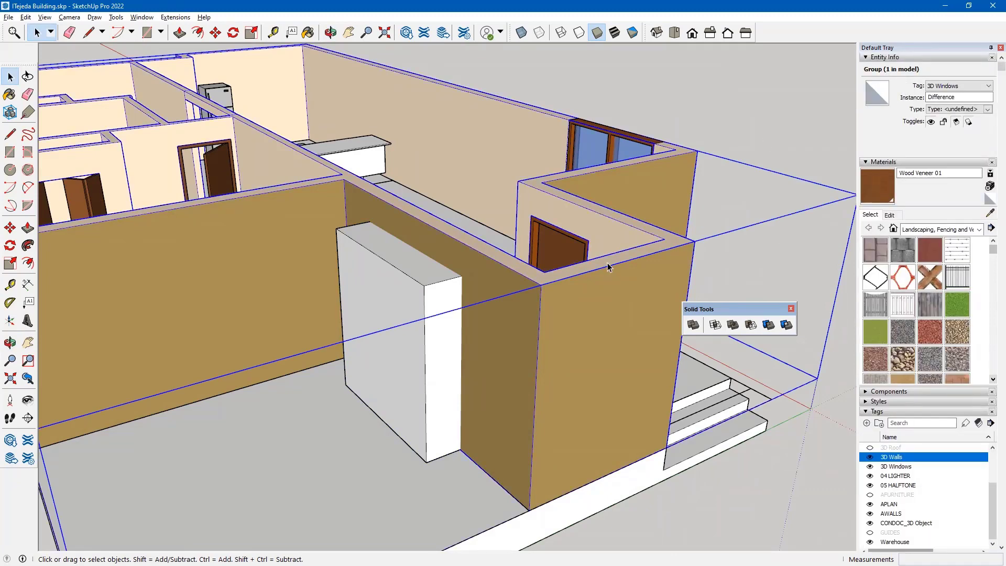
pyautogui.press('Delete')
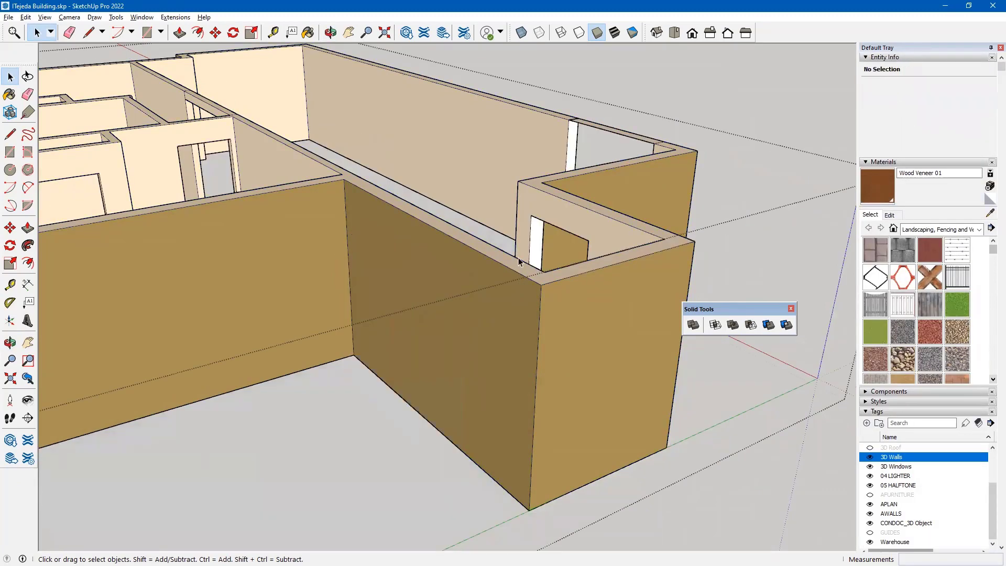
pyautogui.moveTo(573, 257); pyautogui.dragTo(512, 199, button='middle')
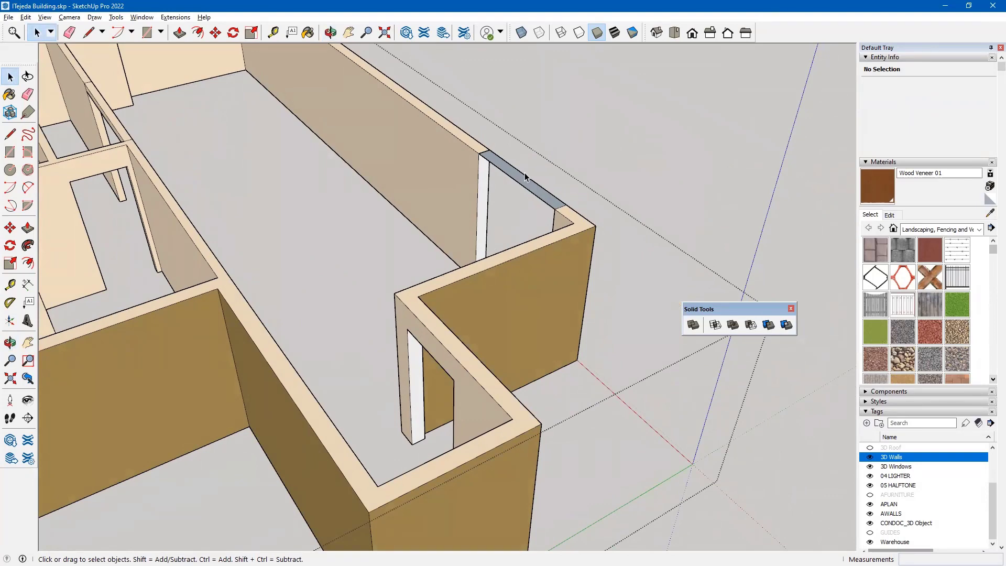
pyautogui.scroll(3, 525, 177)
pyautogui.moveTo(528, 190); pyautogui.dragTo(495, 252, button='middle')
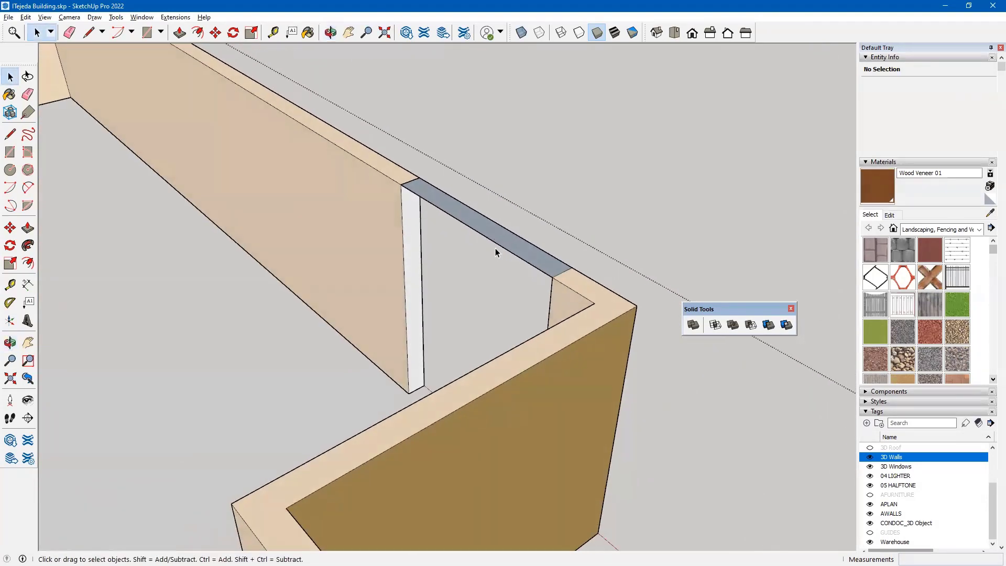
pyautogui.press('e')
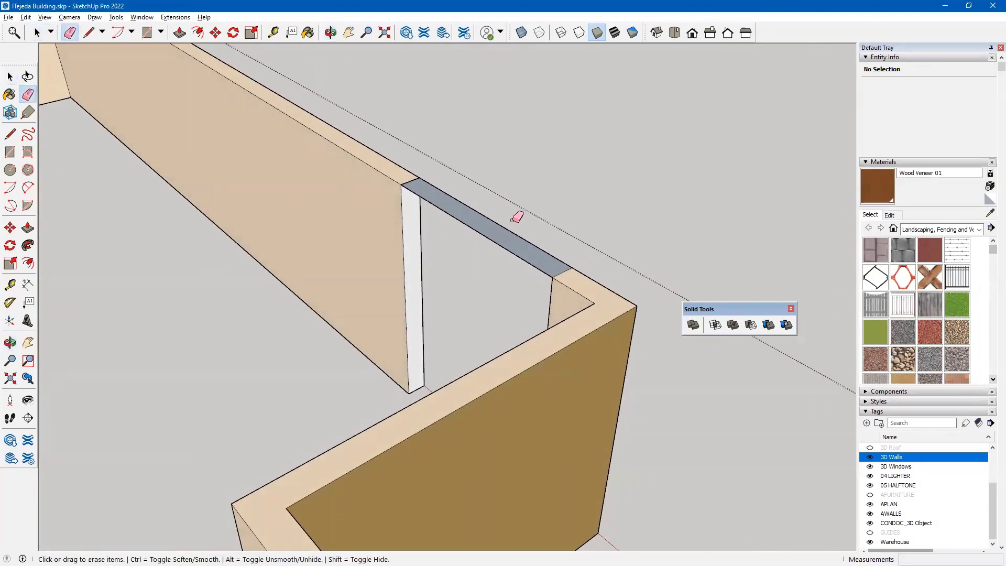
pyautogui.moveTo(510, 223); pyautogui.dragTo(487, 269)
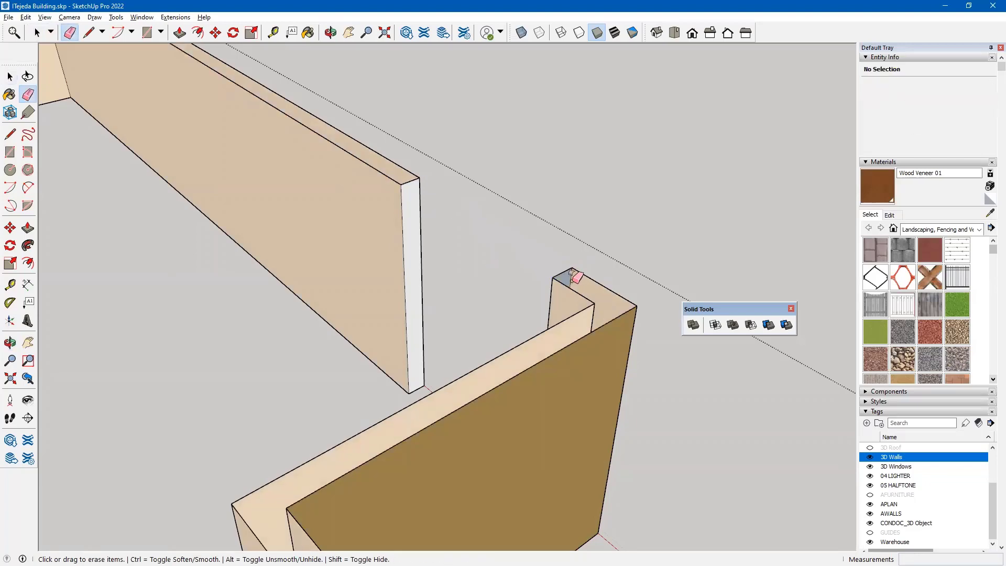
pyautogui.moveTo(569, 279)
pyautogui.keyDown('shift'); pyautogui.mouseDown(button='middle')
pyautogui.moveTo(534, 250)
pyautogui.moveTo(532, 178)
pyautogui.moveTo(520, 152)
pyautogui.moveTo(566, 206)
pyautogui.moveTo(439, 166)
pyautogui.moveTo(395, 238)
pyautogui.moveTo(400, 263)
pyautogui.mouseUp(button='middle'); pyautogui.keyUp('shift')
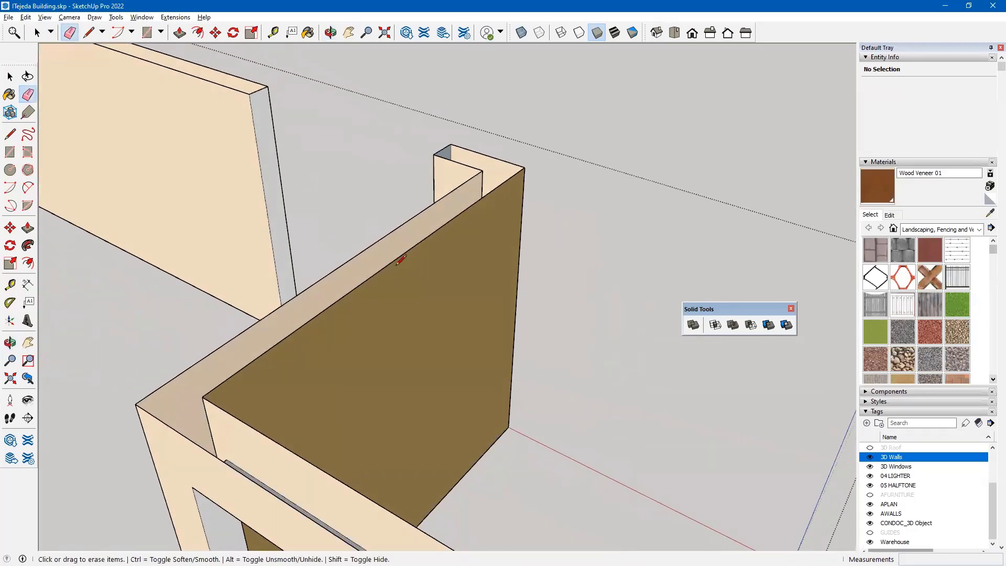
# Trace a 2' line along the outer wall-top edge from the window opening to the corner to rebuild the walls' top face.
pyautogui.press('l')
pyautogui.click(451, 144)
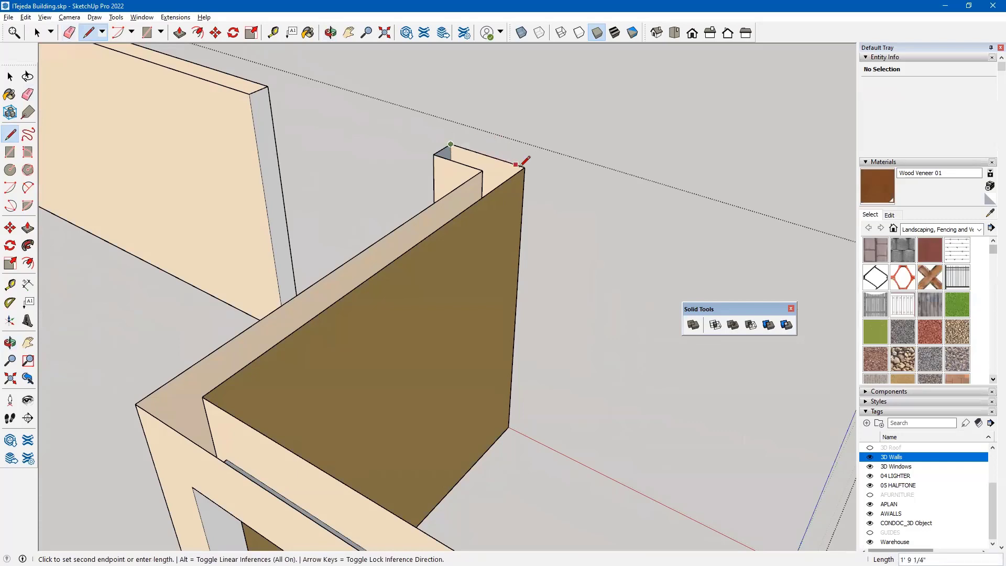
pyautogui.click(524, 168)
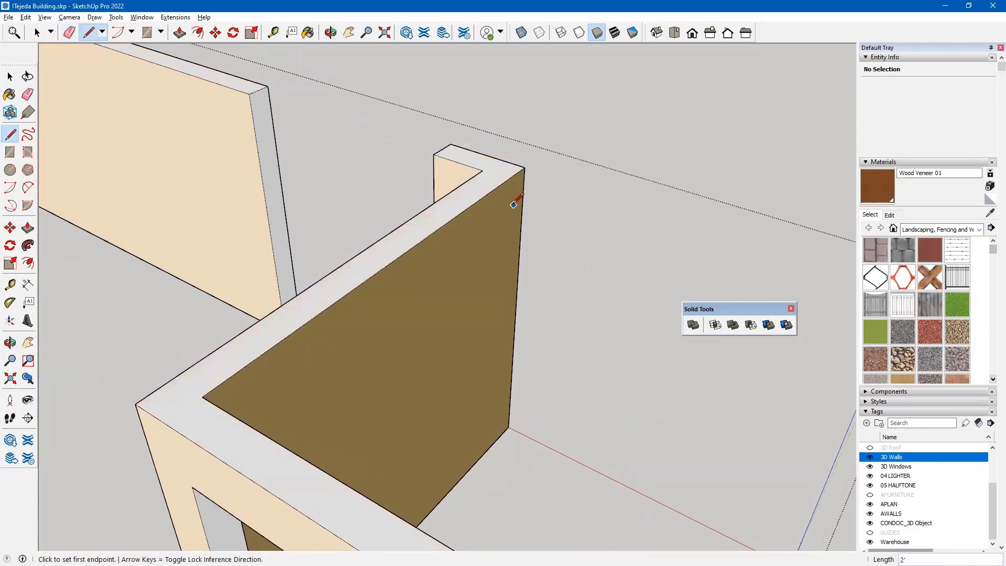
pyautogui.scroll(-5, 515, 202)
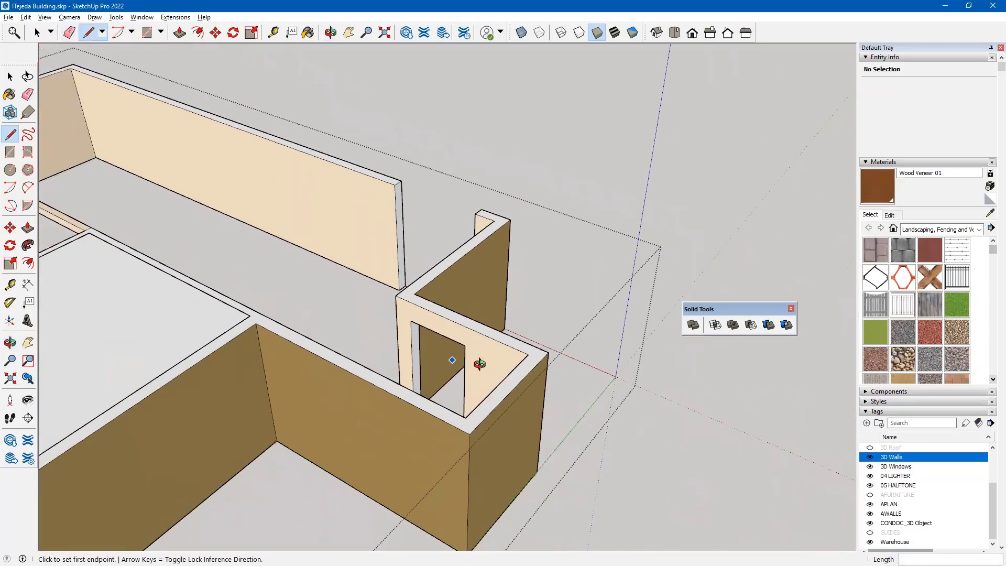
pyautogui.moveTo(479, 363); pyautogui.dragTo(495, 326, button='middle')
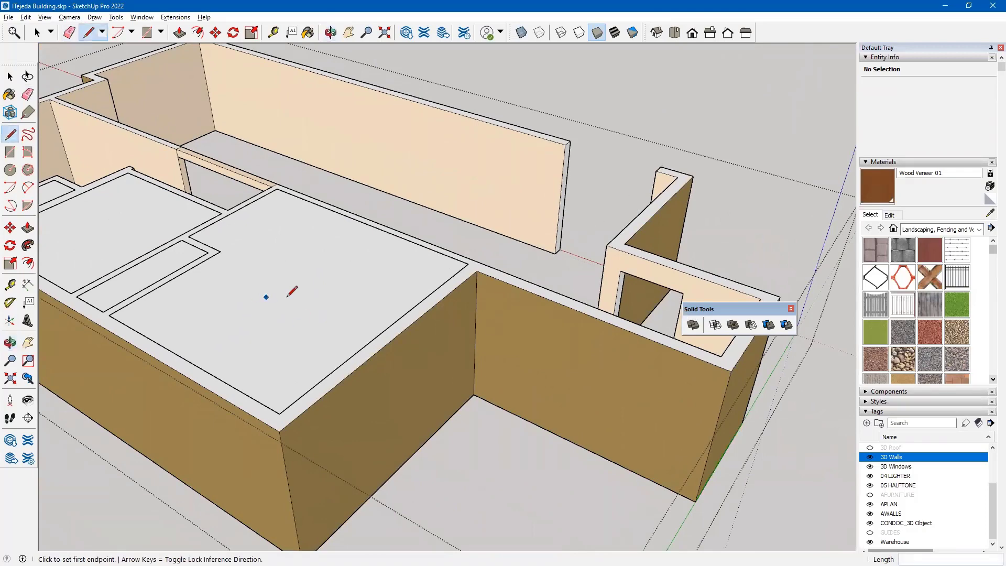
# Select the walls' top face to check how far it spreads across the enclosed rooms.
pyautogui.scroll(-4, 508, 290)
pyautogui.scroll(4, 506, 299)
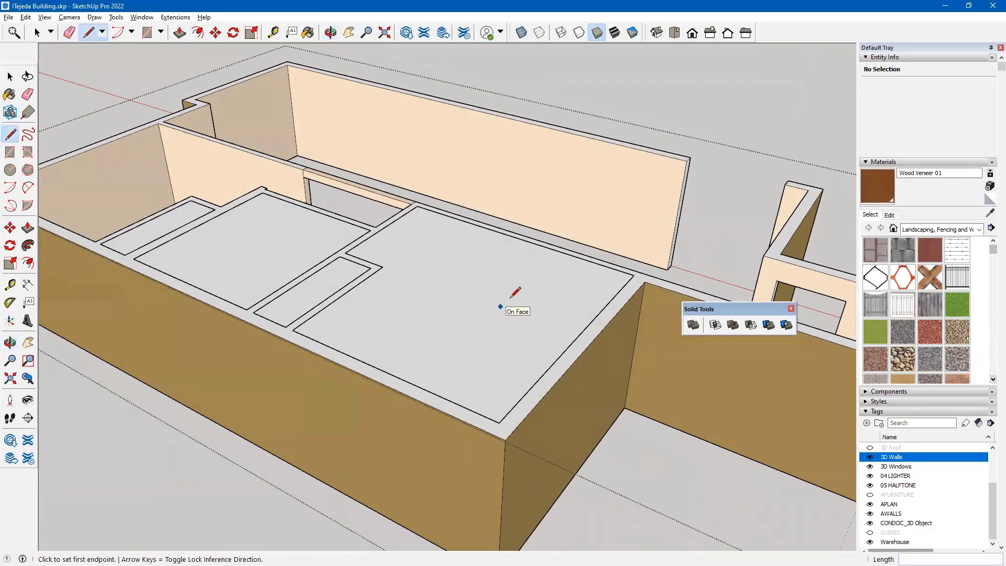
pyautogui.press('e')
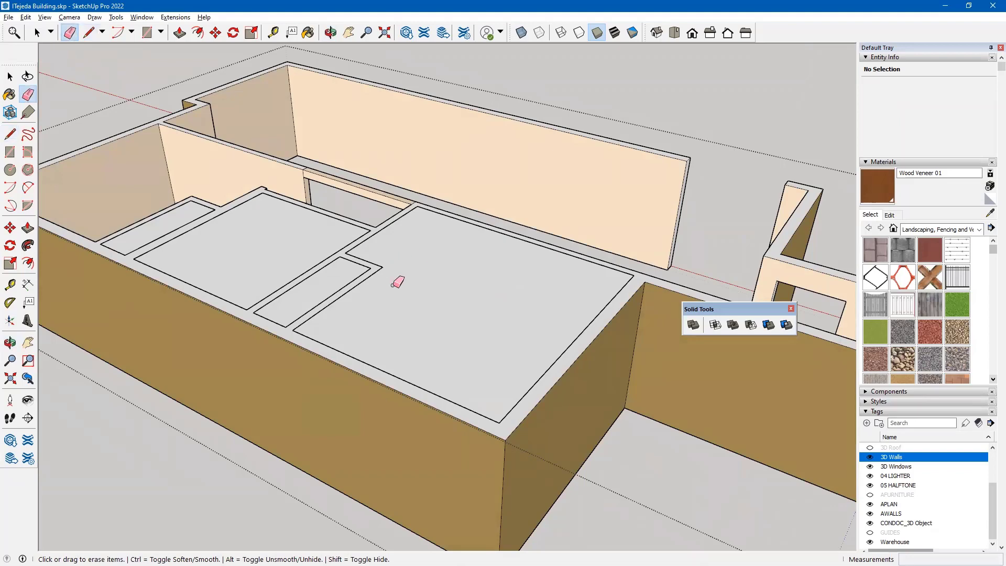
pyautogui.press('space')
pyautogui.click(434, 295)
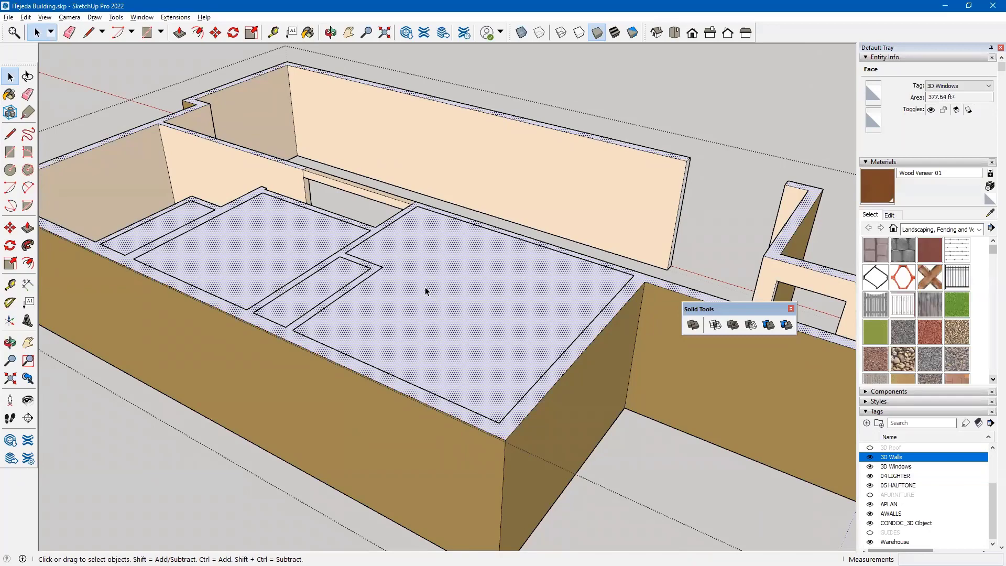
# Erase the leftover header edges and faces bridging the opening between the interior partition and the room block.
pyautogui.moveTo(446, 290); pyautogui.dragTo(201, 294, button='middle')
pyautogui.keyDown('shift'); pyautogui.moveTo(479, 297); pyautogui.dragTo(501, 409, button='middle'); pyautogui.keyUp('shift')
pyautogui.scroll(5, 373, 237)
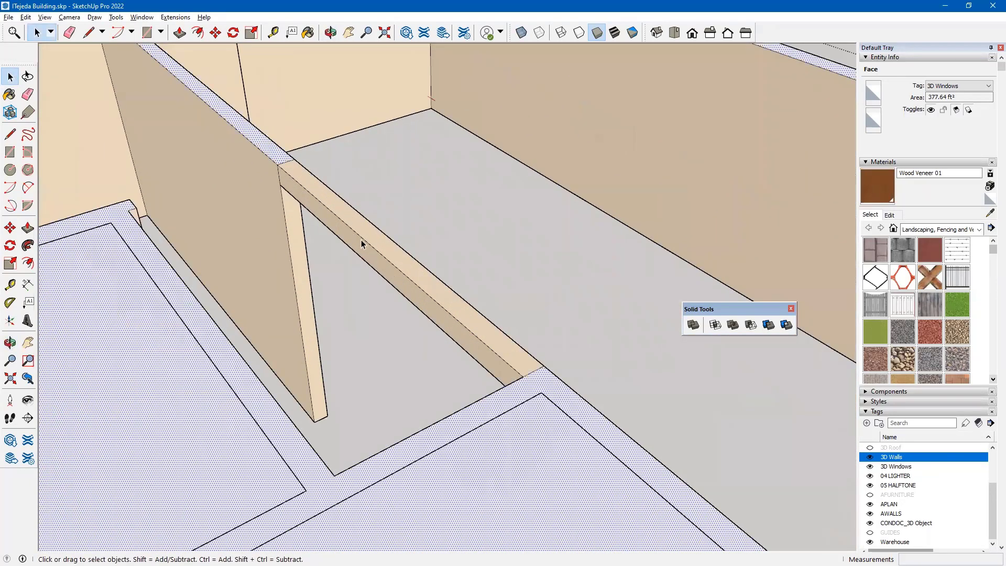
pyautogui.moveTo(484, 317); pyautogui.dragTo(580, 297, button='middle')
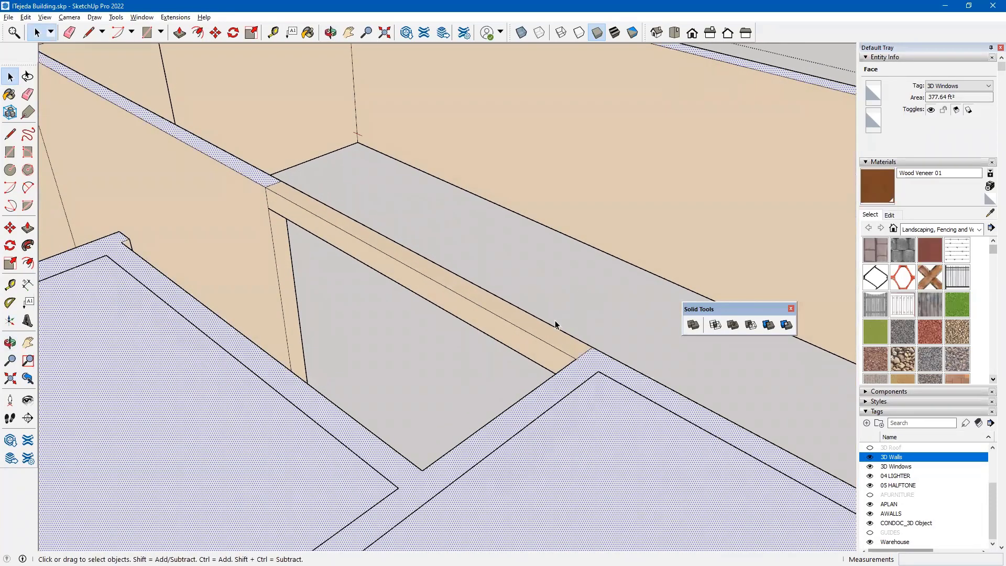
pyautogui.click(28, 94)
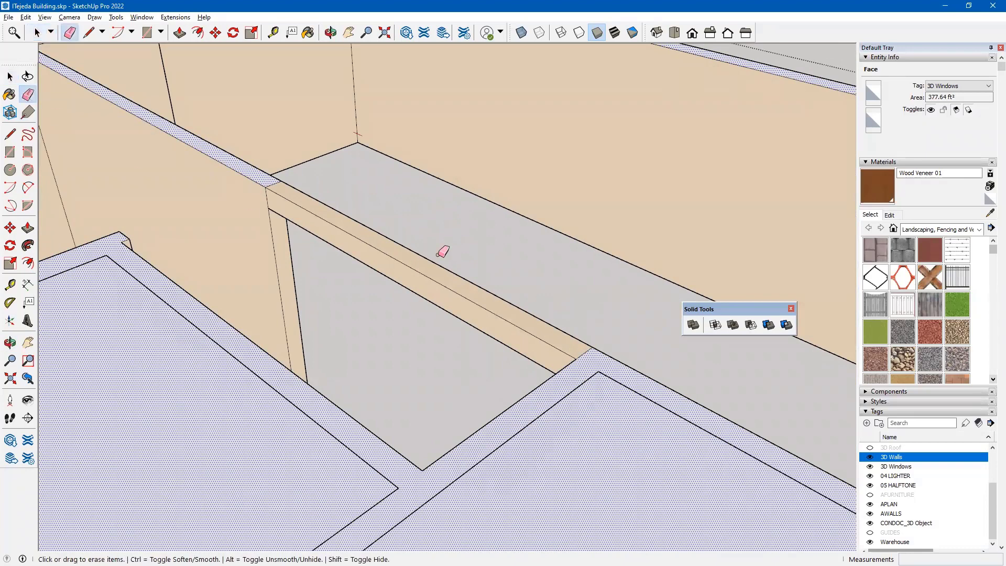
pyautogui.click(427, 260)
pyautogui.moveTo(422, 270); pyautogui.dragTo(418, 296)
pyautogui.click(419, 295)
pyautogui.click(439, 283)
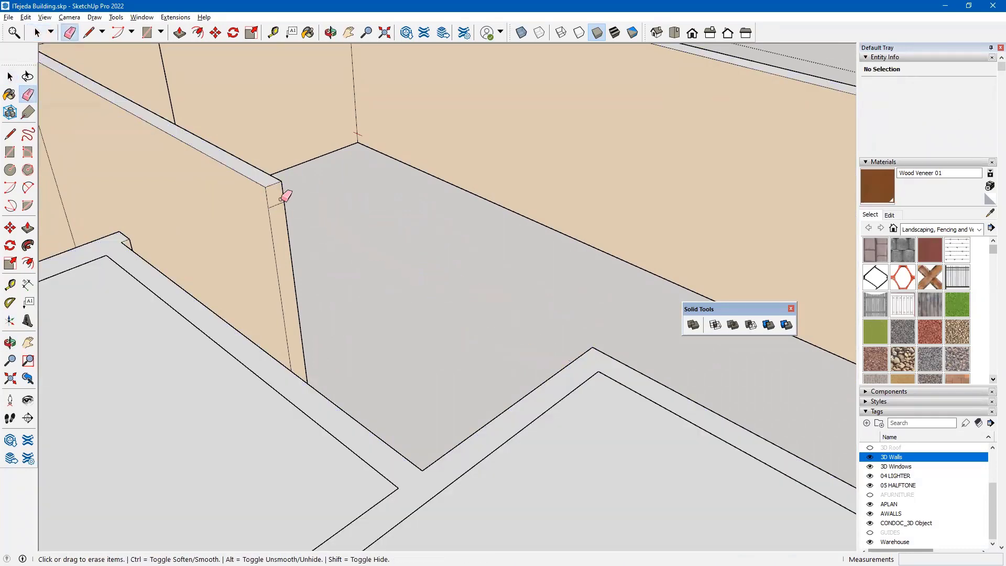
# Delete the single face covering both the wall tops and the enclosed rooms.
pyautogui.moveTo(332, 241)
pyautogui.mouseDown(button='middle')
pyautogui.moveTo(262, 238)
pyautogui.moveTo(490, 259)
pyautogui.moveTo(635, 215)
pyautogui.moveTo(662, 227)
pyautogui.mouseUp(button='middle')
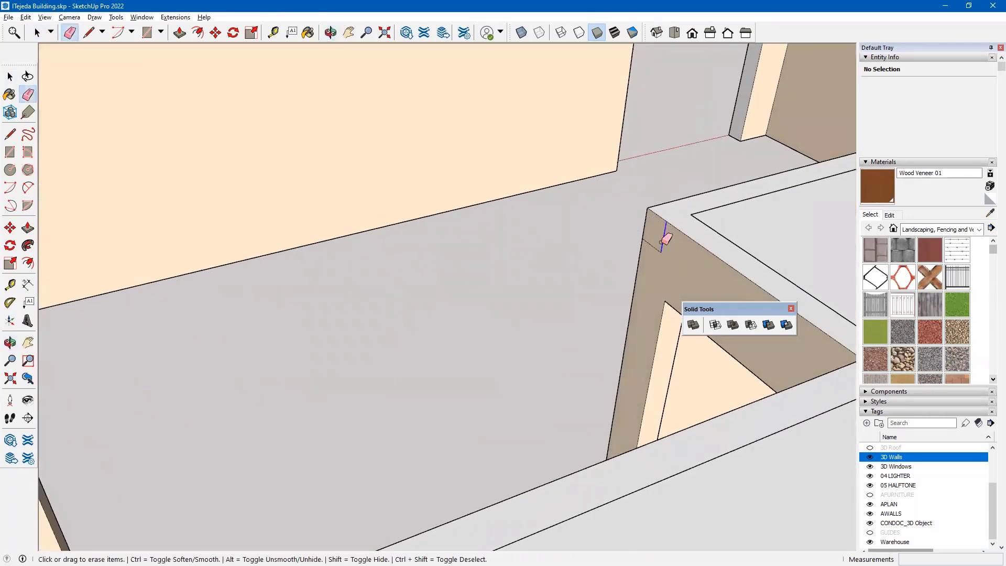
pyautogui.moveTo(591, 254)
pyautogui.mouseDown(button='middle')
pyautogui.moveTo(243, 242)
pyautogui.moveTo(250, 228)
pyautogui.mouseUp(button='middle')
pyautogui.scroll(-5, 251, 228)
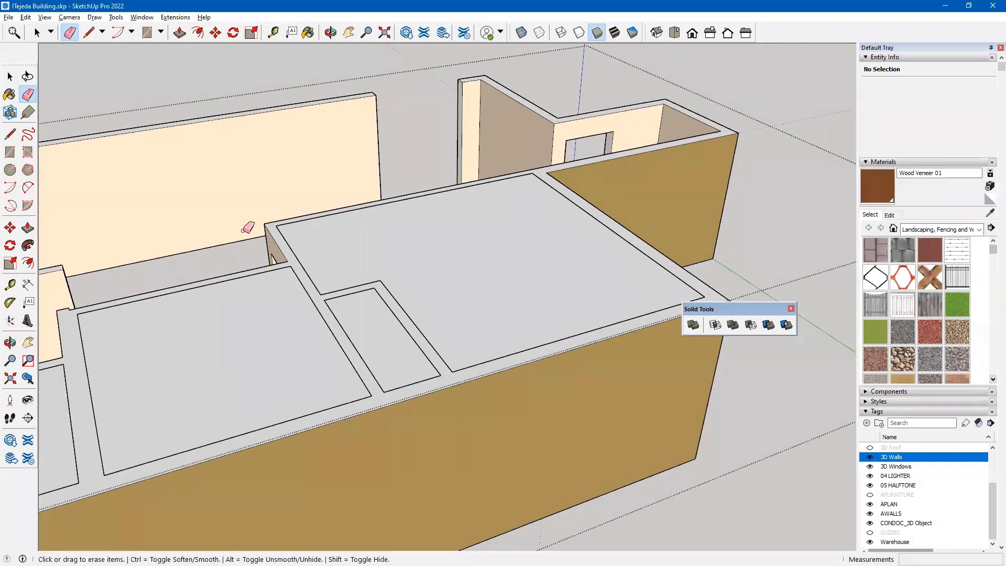
pyautogui.press('space')
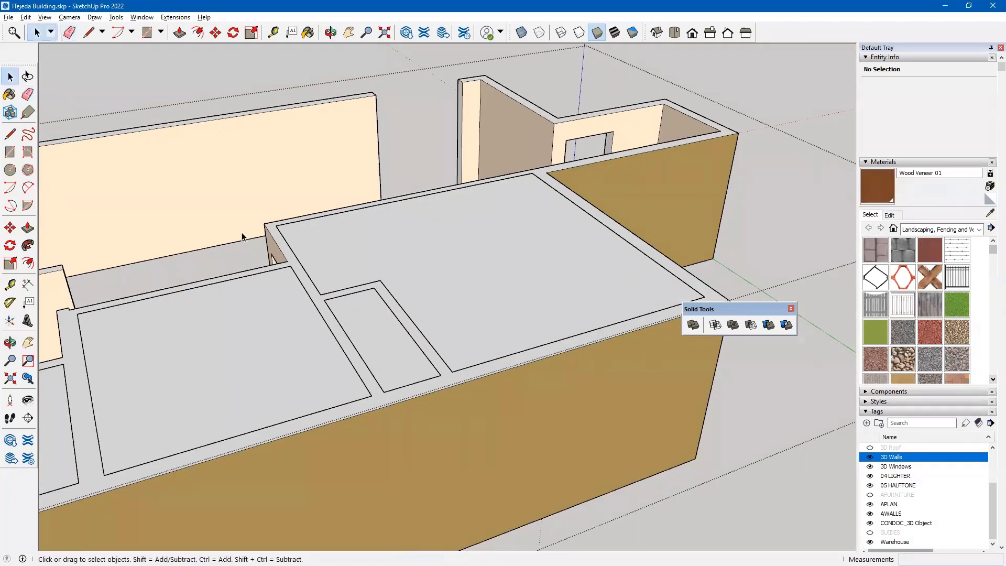
pyautogui.click(371, 258)
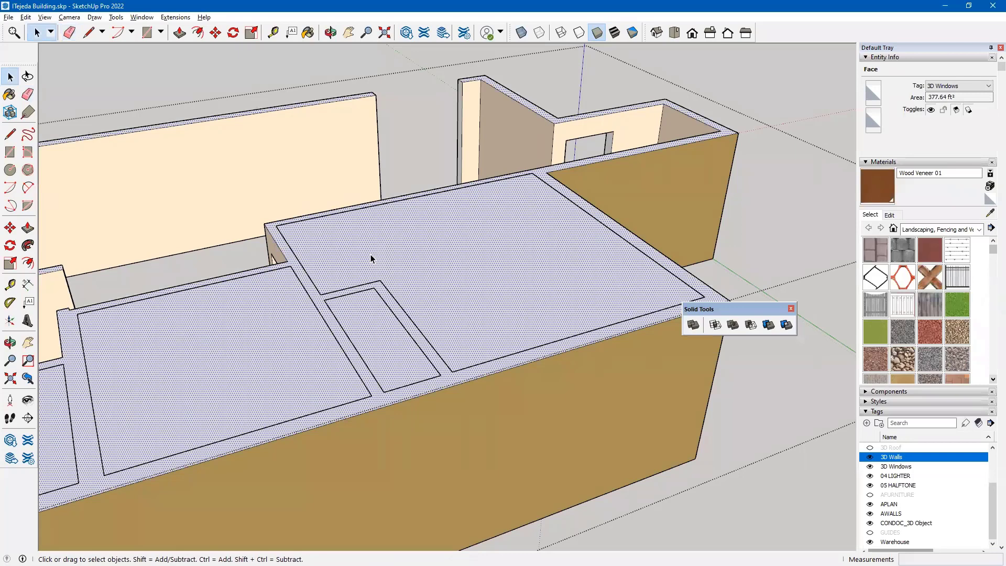
pyautogui.press('Delete')
pyautogui.scroll(-2, 379, 267)
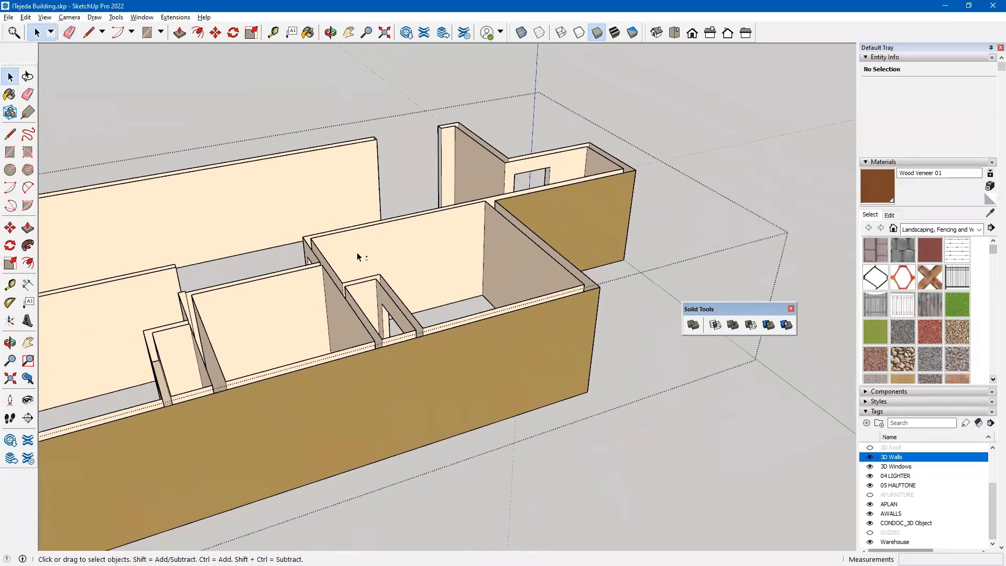
# Trace a 13' 1" line along the largest room's outer wall-top edge, from the inside corner to the outer corner, to rebuild the top face.
pyautogui.moveTo(416, 253); pyautogui.dragTo(501, 366, button='middle')
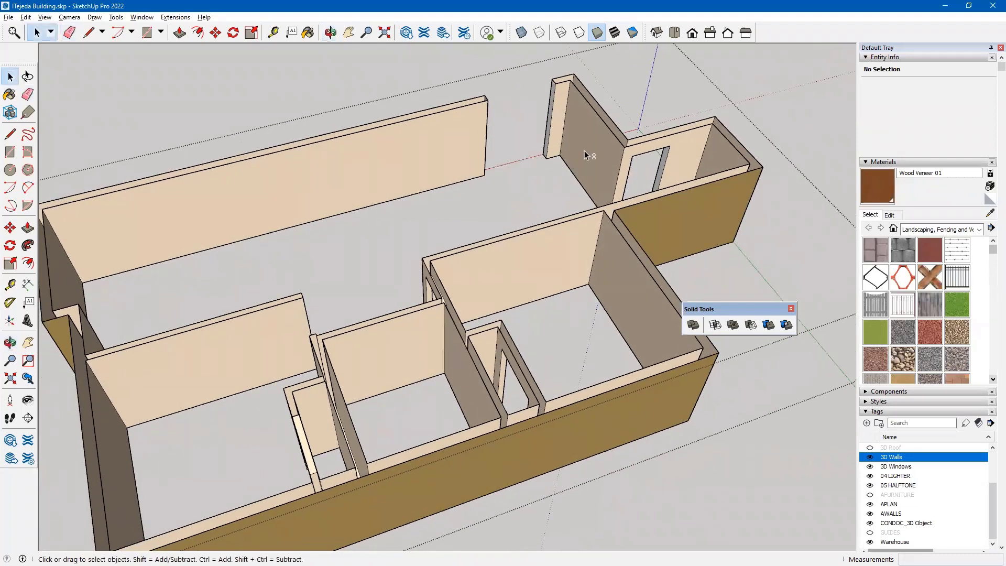
pyautogui.moveTo(506, 280)
pyautogui.keyDown('shift'); pyautogui.mouseDown(button='middle')
pyautogui.moveTo(488, 312)
pyautogui.moveTo(468, 262)
pyautogui.mouseUp(button='middle'); pyautogui.keyUp('shift')
pyautogui.press('l')
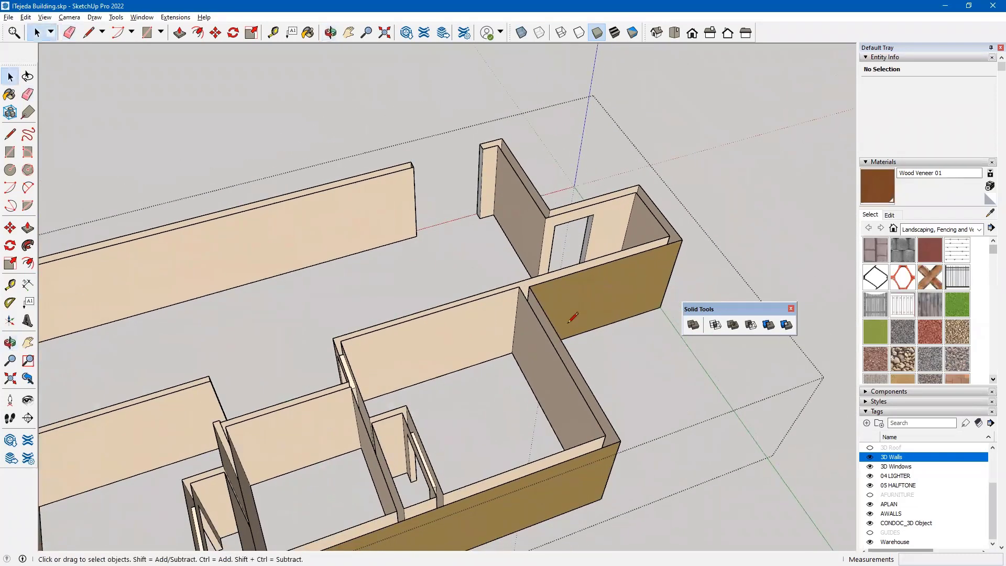
pyautogui.click(529, 287)
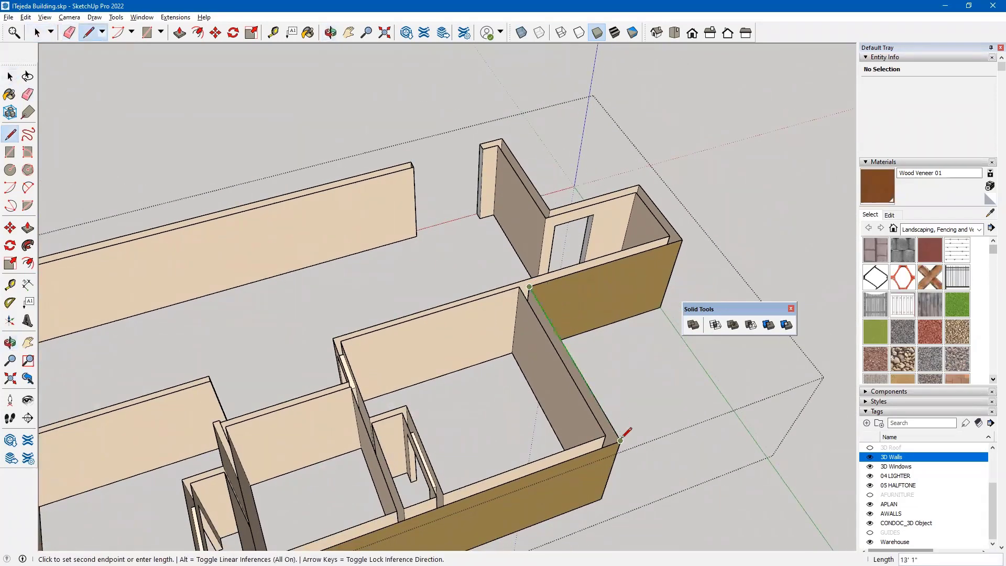
pyautogui.click(620, 440)
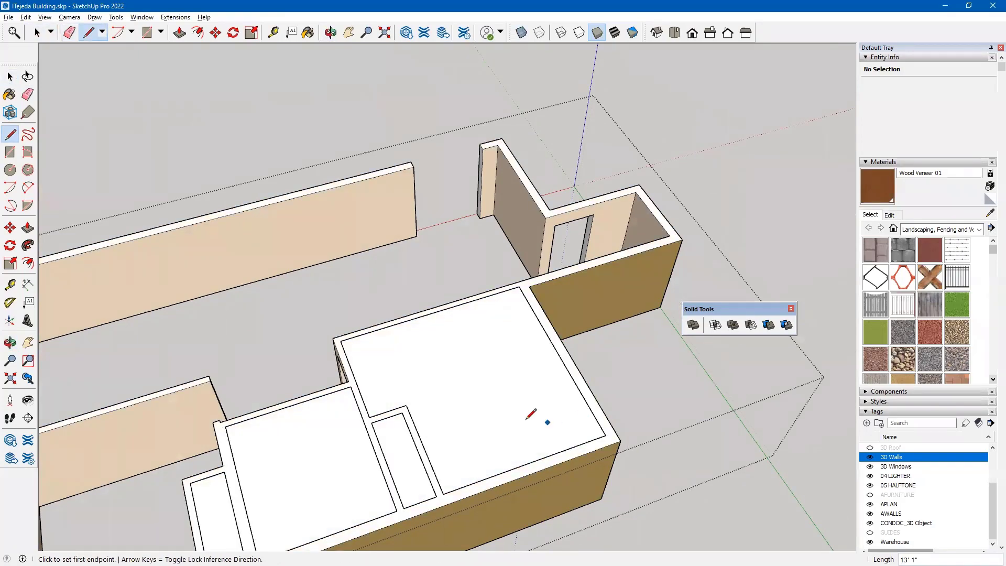
pyautogui.keyDown('shift'); pyautogui.moveTo(525, 363); pyautogui.dragTo(637, 256, button='middle'); pyautogui.keyUp('shift')
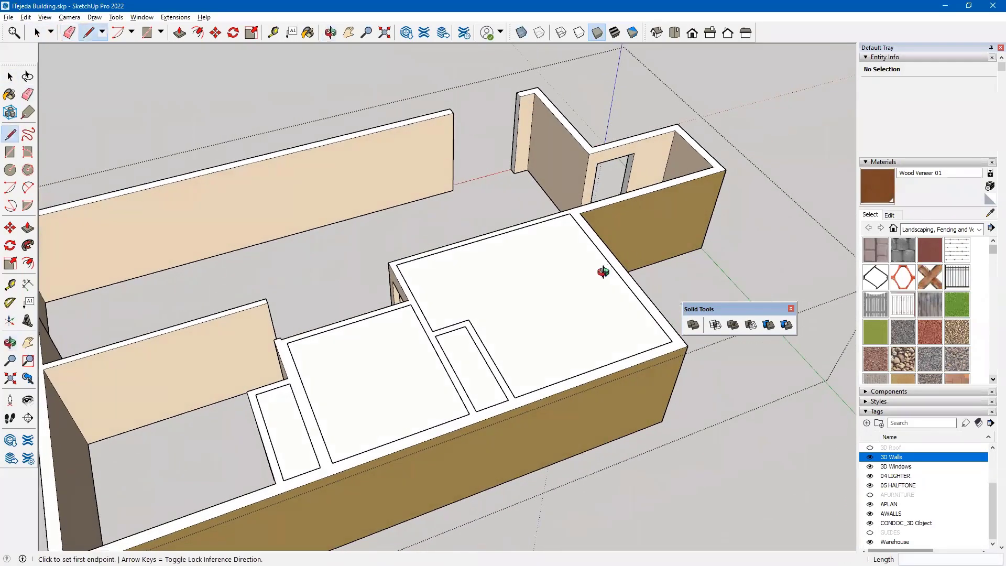
# Leave the walls group and select it to check in Entity Info whether it counts as a solid.
pyautogui.press('space')
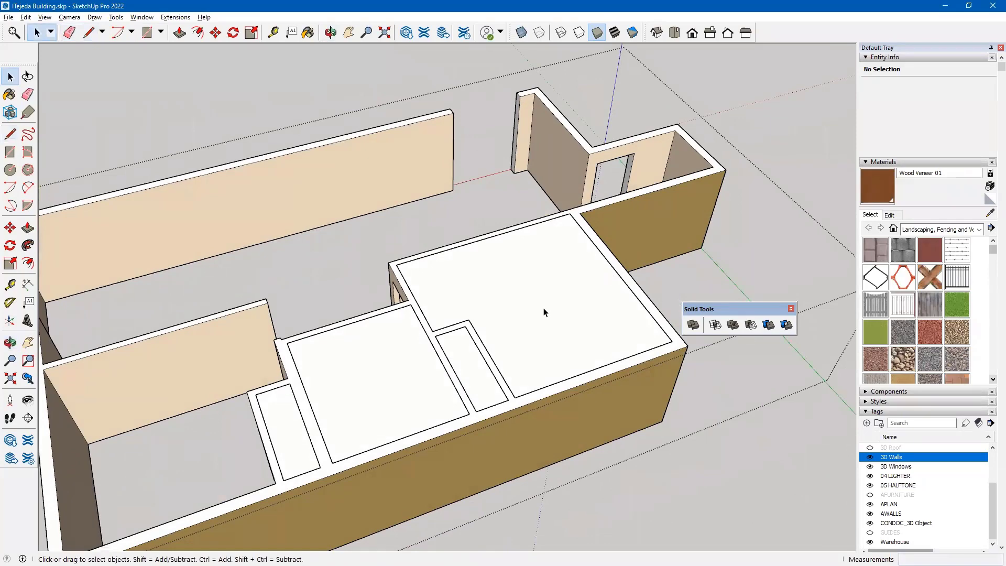
pyautogui.click(544, 312)
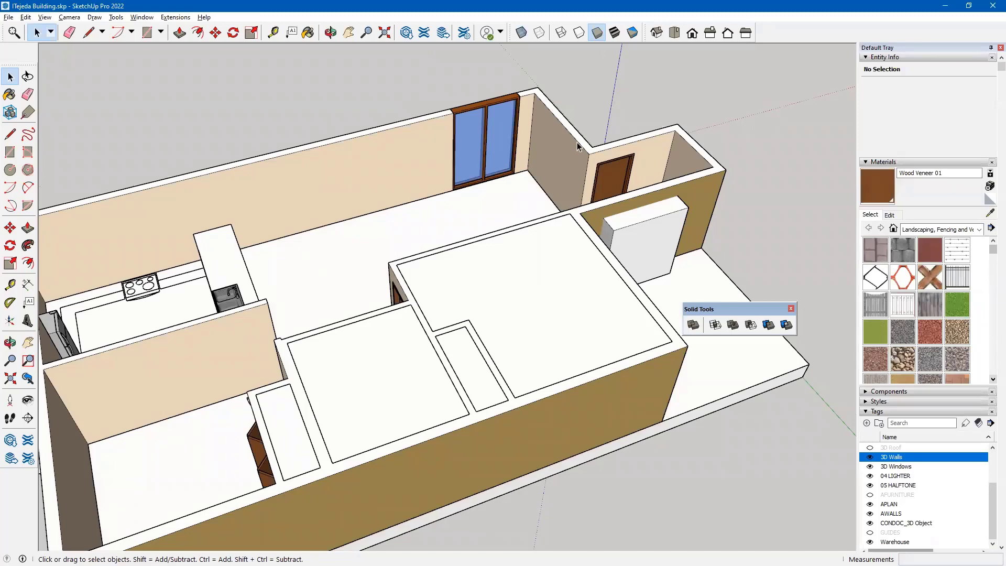
pyautogui.click(577, 143)
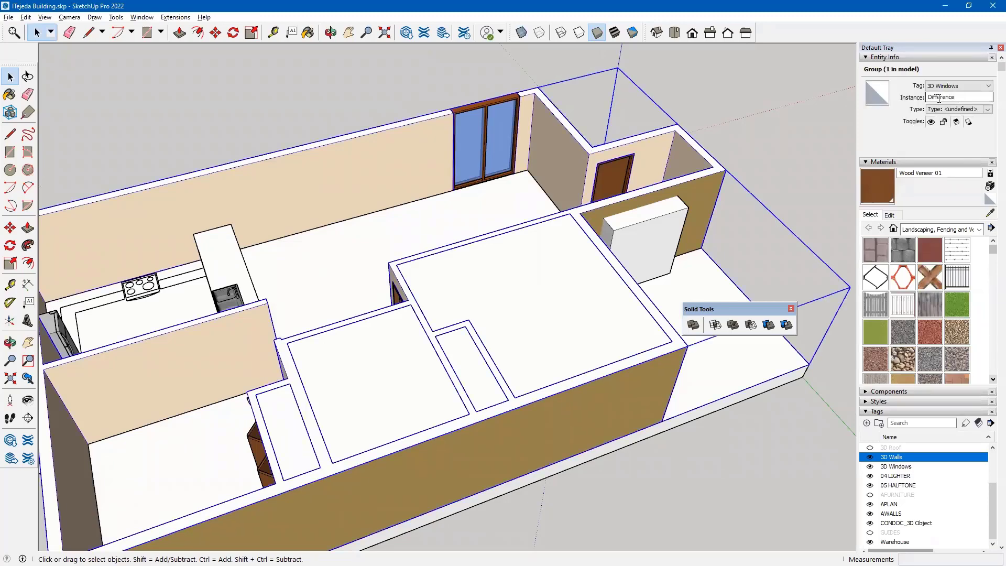
pyautogui.moveTo(569, 331); pyautogui.dragTo(532, 312, button='middle')
pyautogui.moveTo(403, 275); pyautogui.dragTo(218, 185, button='middle')
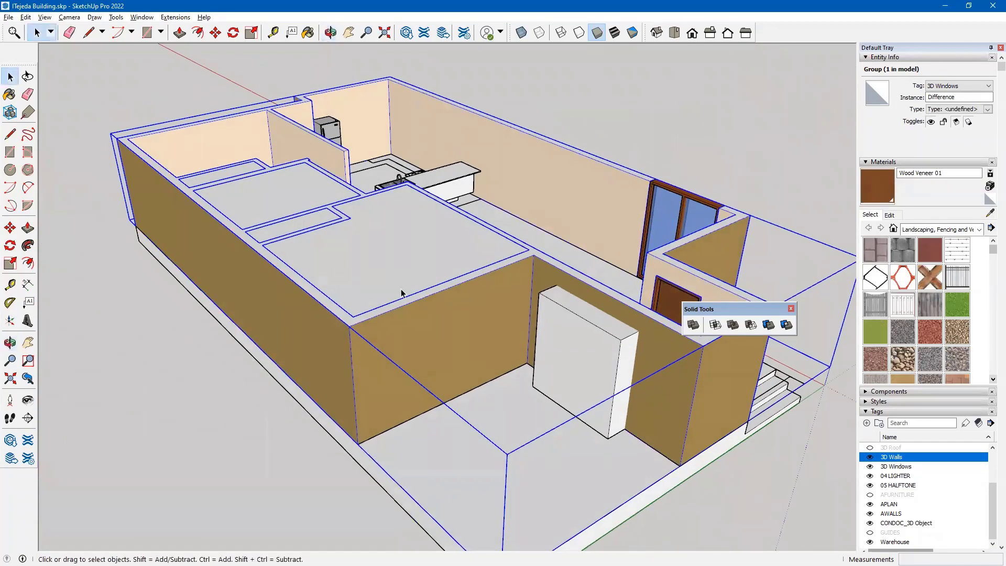
pyautogui.keyDown('shift'); pyautogui.moveTo(421, 290); pyautogui.dragTo(283, 268, button='middle'); pyautogui.keyUp('shift')
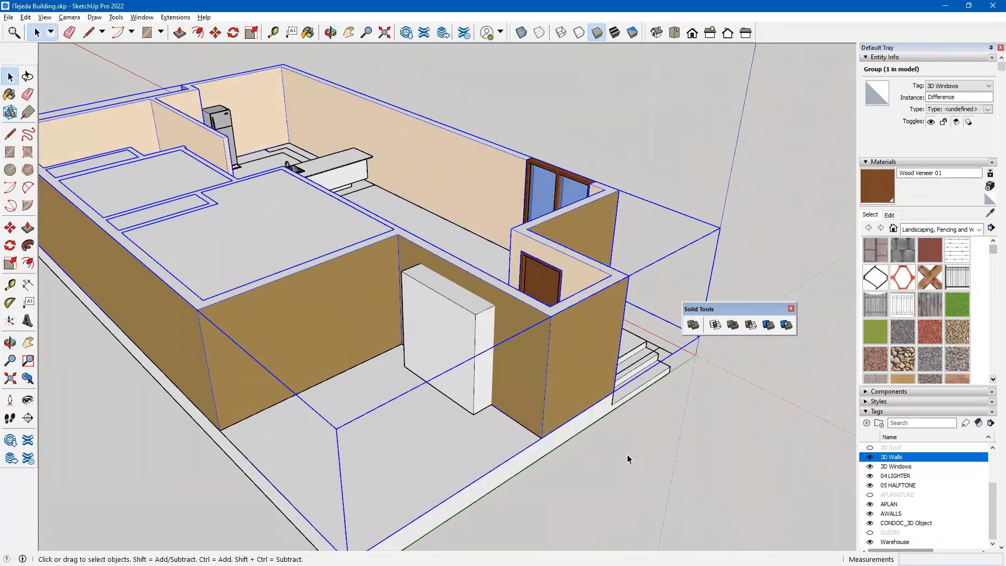
pyautogui.click(601, 461)
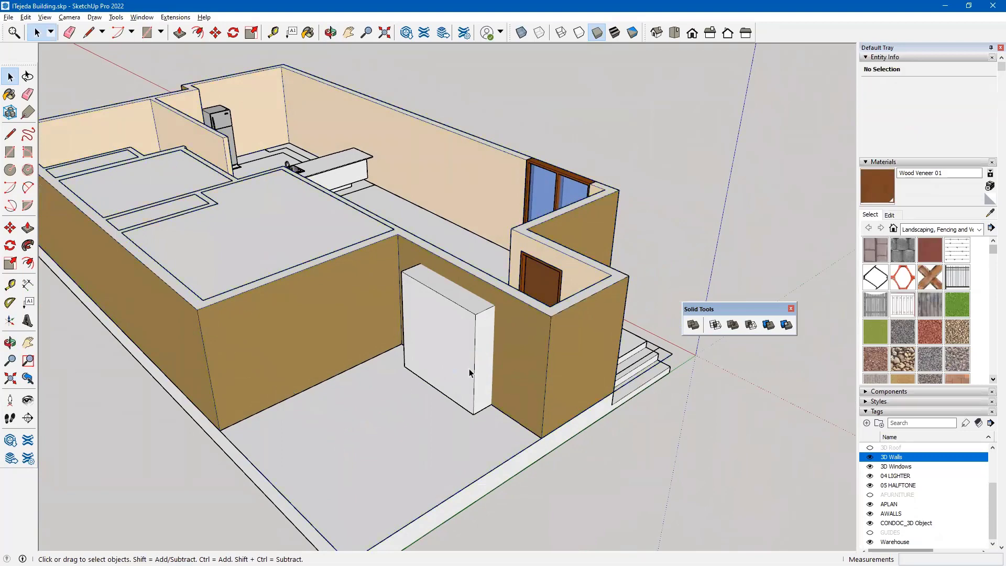
# Reopen the walls group and draw a 6' by 2' rectangle over the far closet's outline on the top face.
pyautogui.click(278, 277)
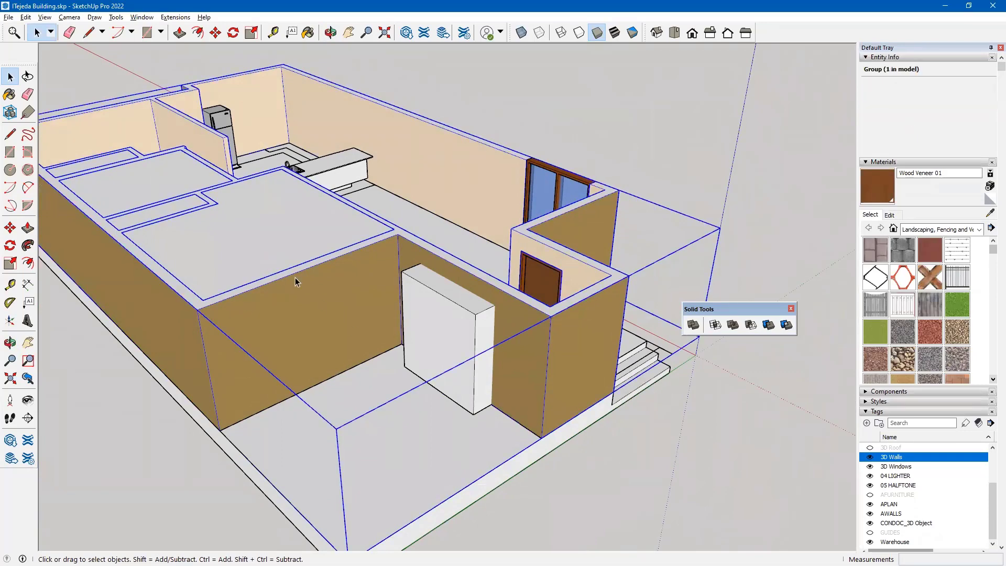
pyautogui.doubleClick(293, 283)
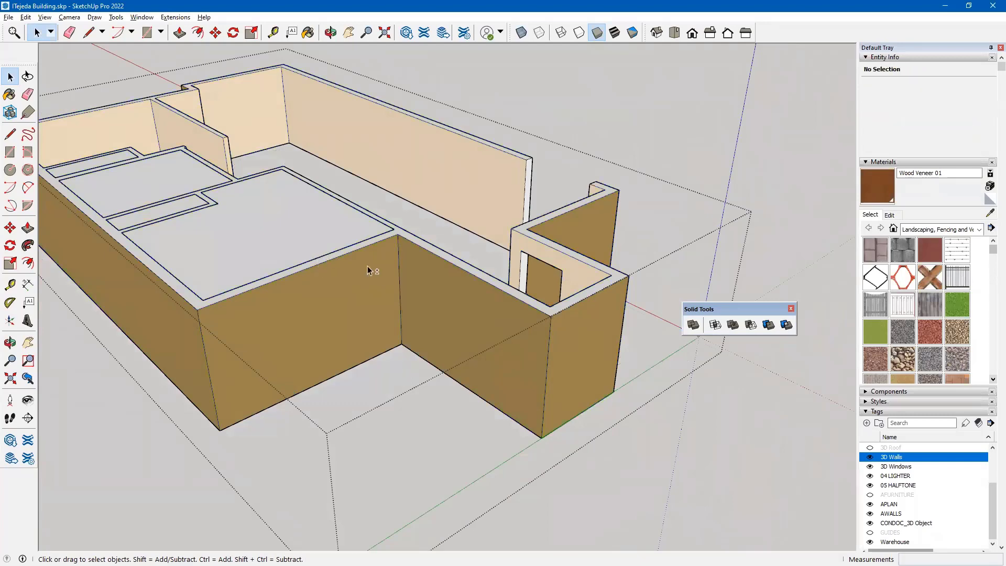
pyautogui.moveTo(368, 268); pyautogui.dragTo(539, 376, button='middle')
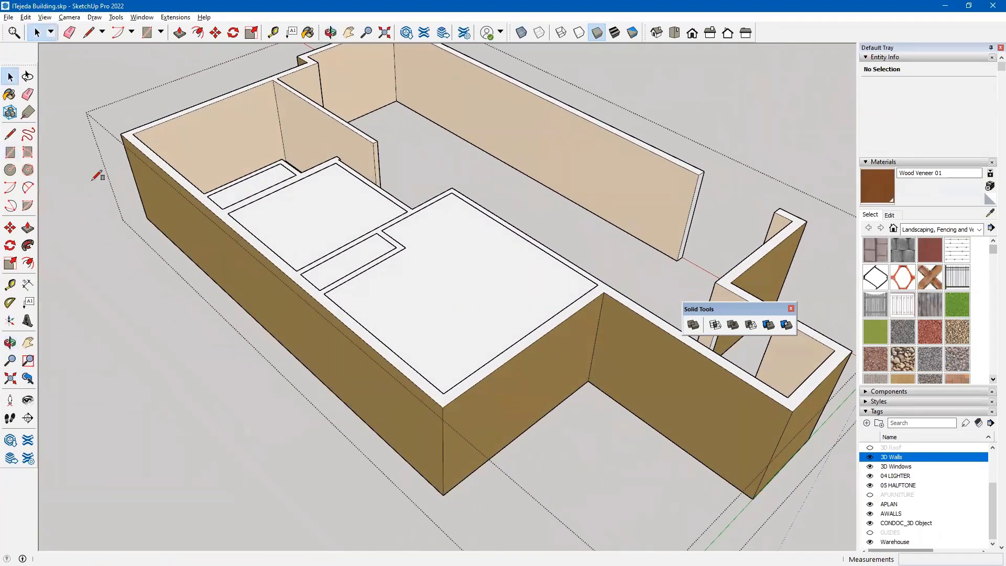
pyautogui.click(10, 152)
pyautogui.click(208, 196)
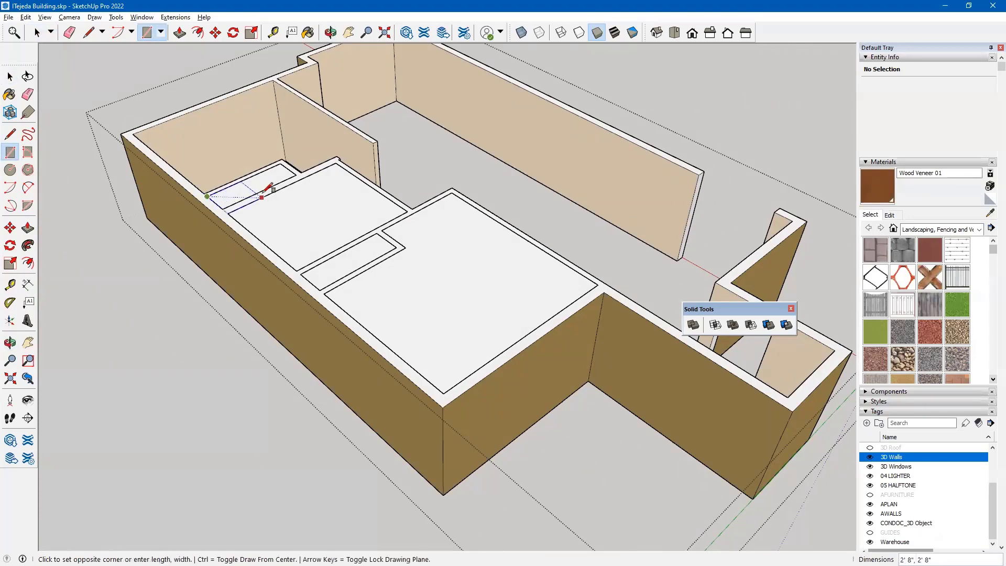
pyautogui.click(306, 176)
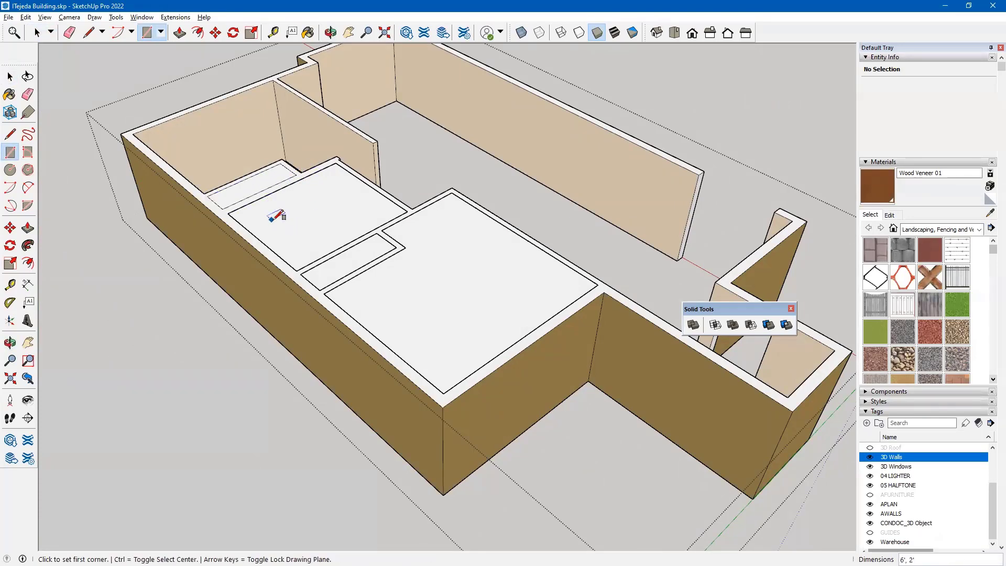
# Draw rectangles of about 9' by 8' over the middle room's outline and 6' by 2' over the adjacent closet's outline.
pyautogui.scroll(3, 283, 216)
pyautogui.click(206, 210)
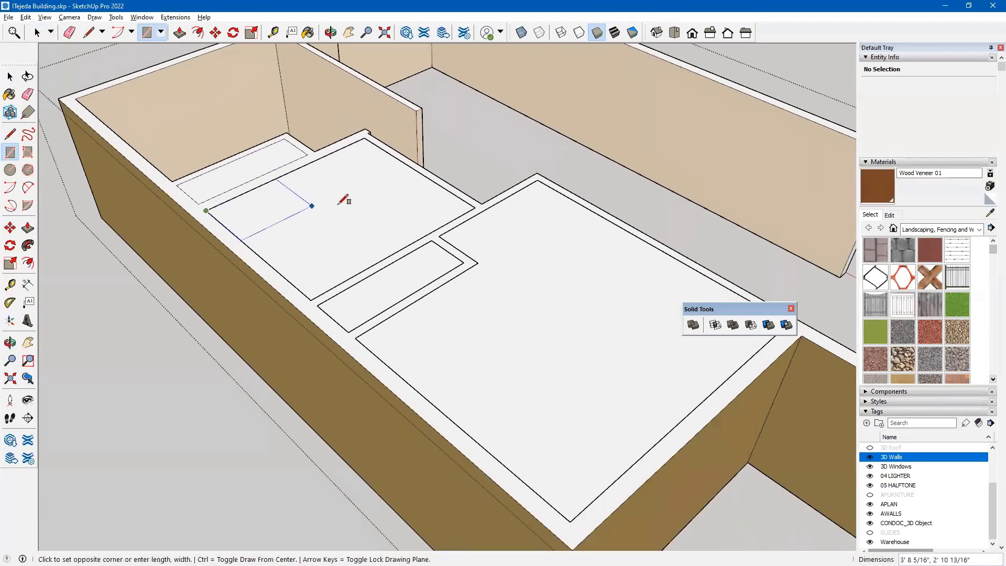
pyautogui.click(476, 207)
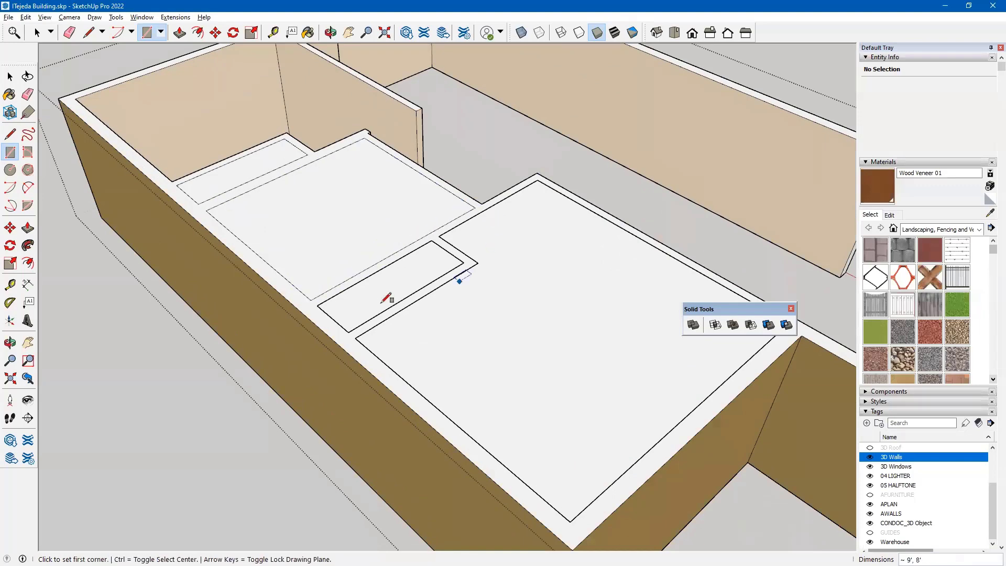
pyautogui.click(321, 304)
pyautogui.click(464, 262)
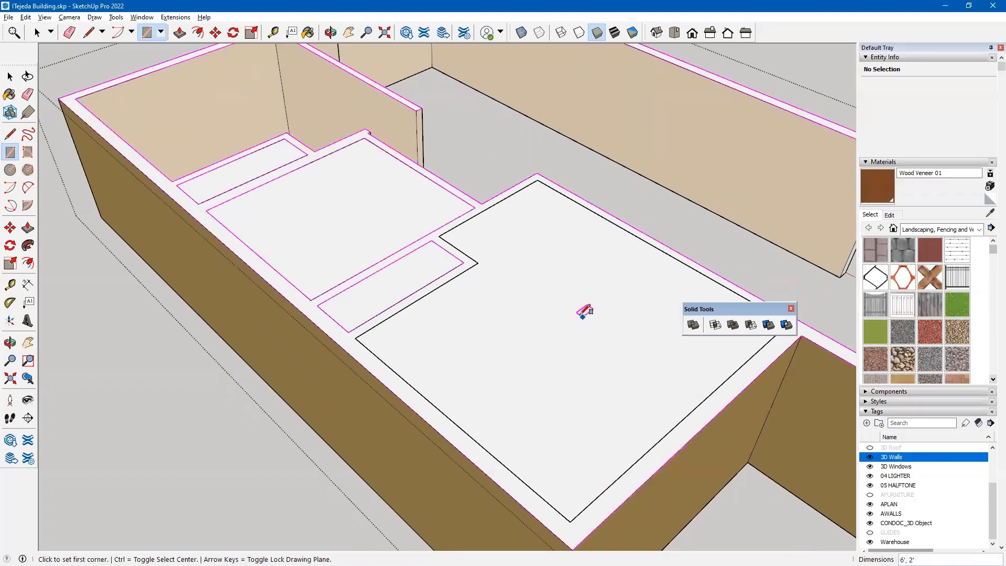
# Trace a 10' 7" line along the largest room's inner wall-top edge, from beside the closet to the near corner.
pyautogui.moveTo(582, 312); pyautogui.dragTo(348, 213, button='middle')
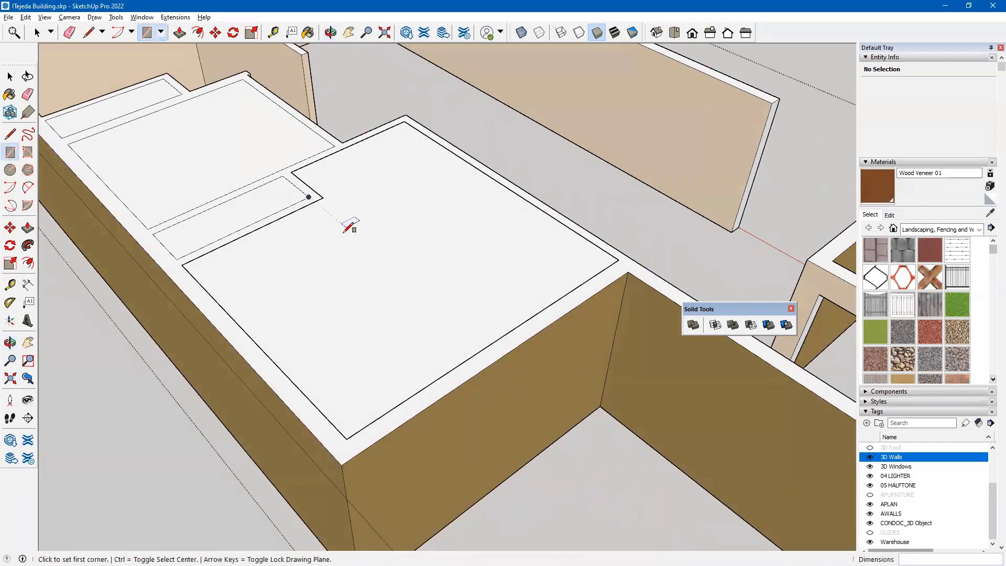
pyautogui.click(10, 135)
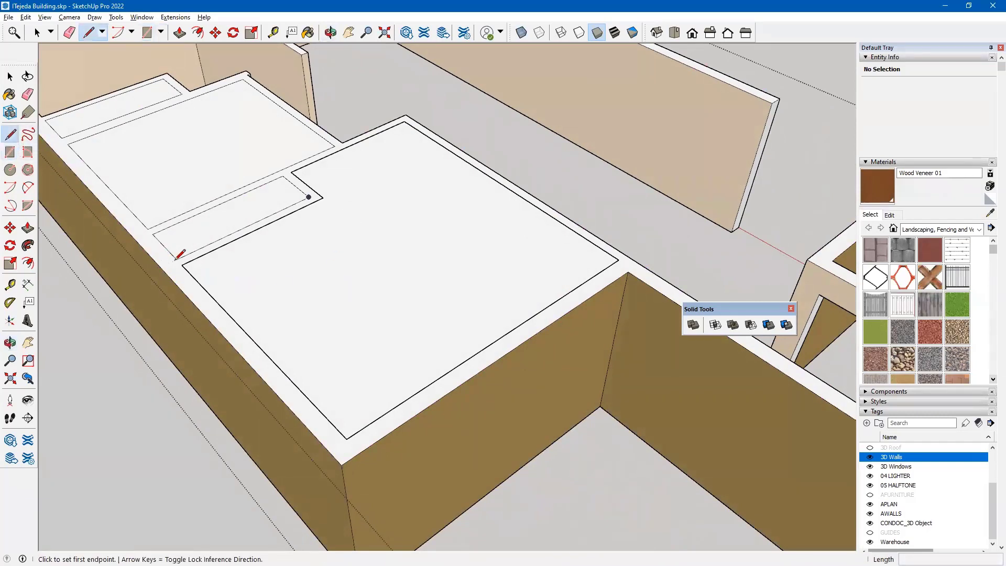
pyautogui.click(182, 266)
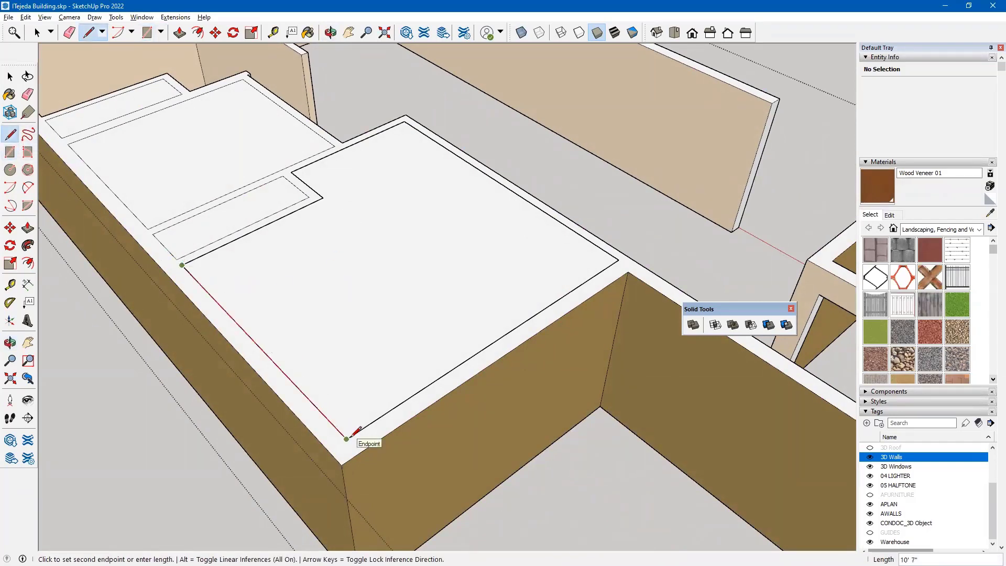
pyautogui.click(347, 438)
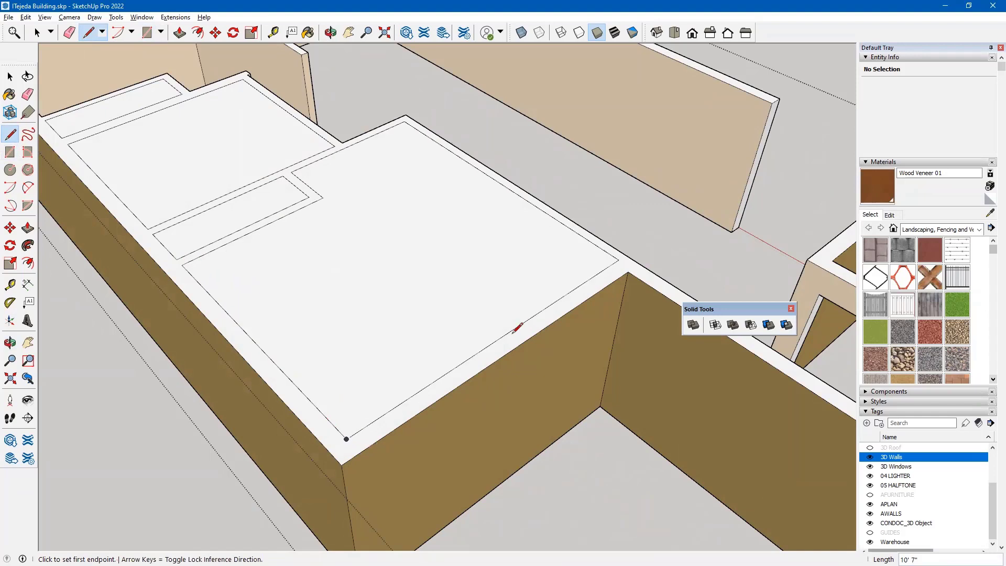
# Trace the largest room's remaining inner wall-top edges with lines 13', 6' 3", 2' 5" and 6' 5" long.
pyautogui.click(619, 259)
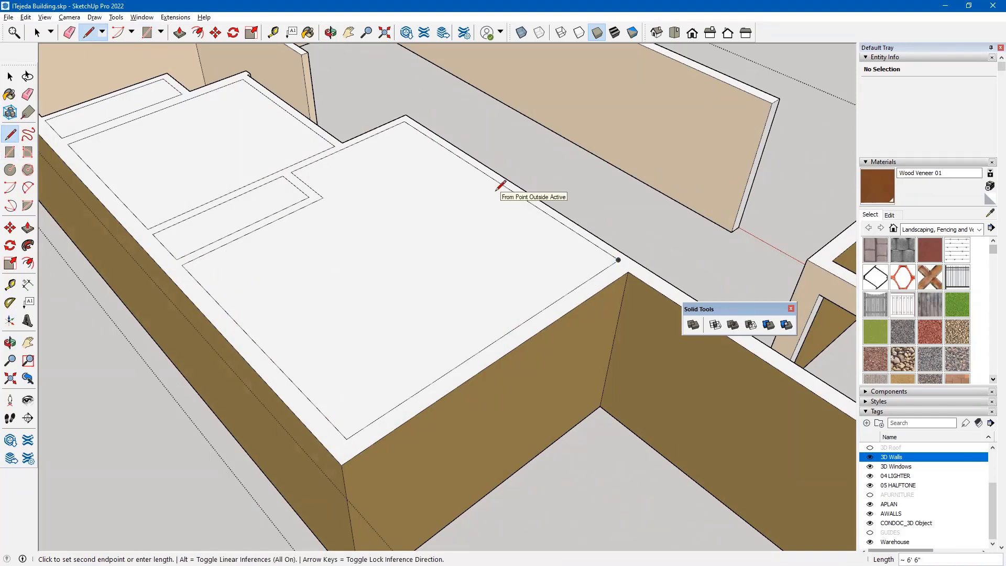
pyautogui.click(405, 120)
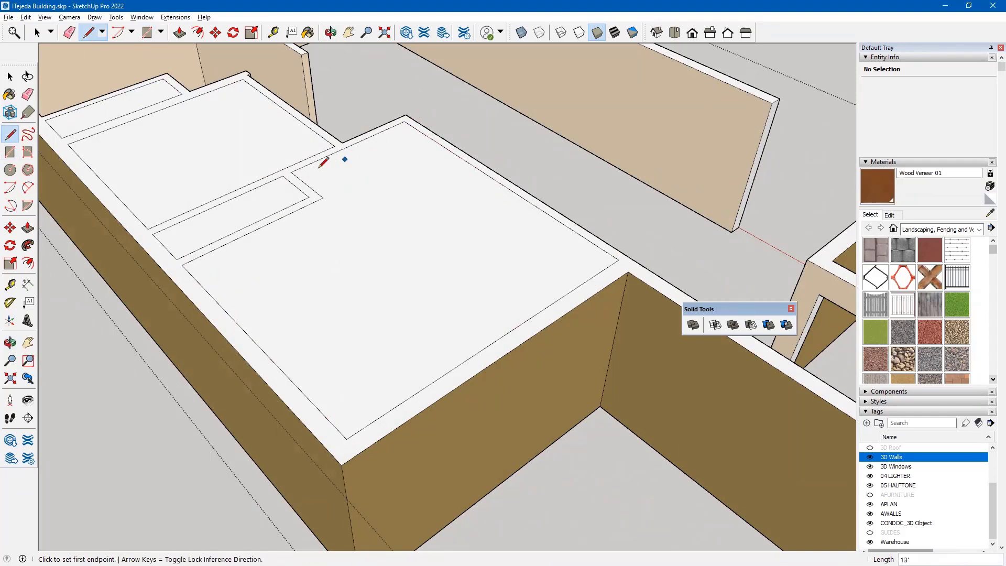
pyautogui.click(291, 172)
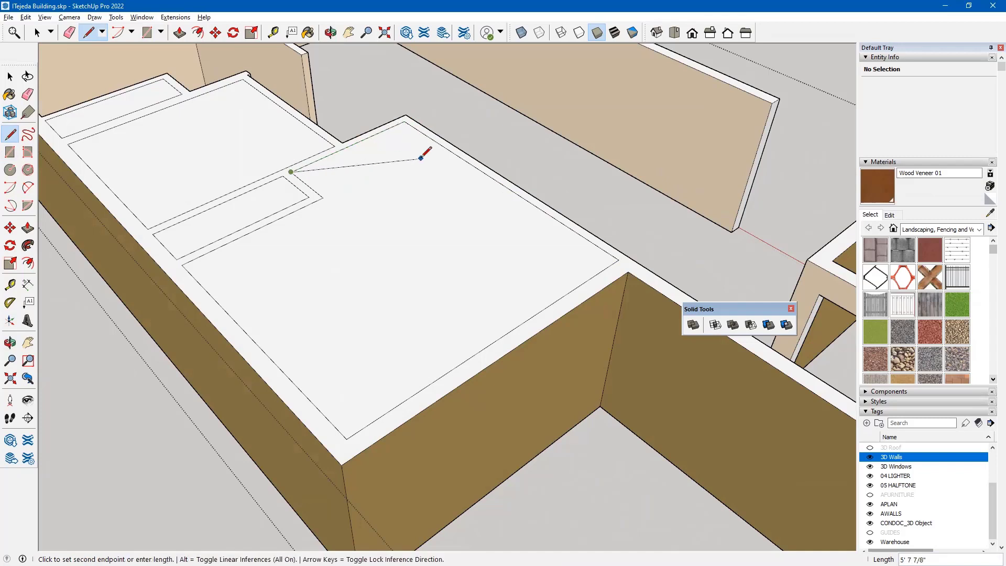
pyautogui.click(405, 120)
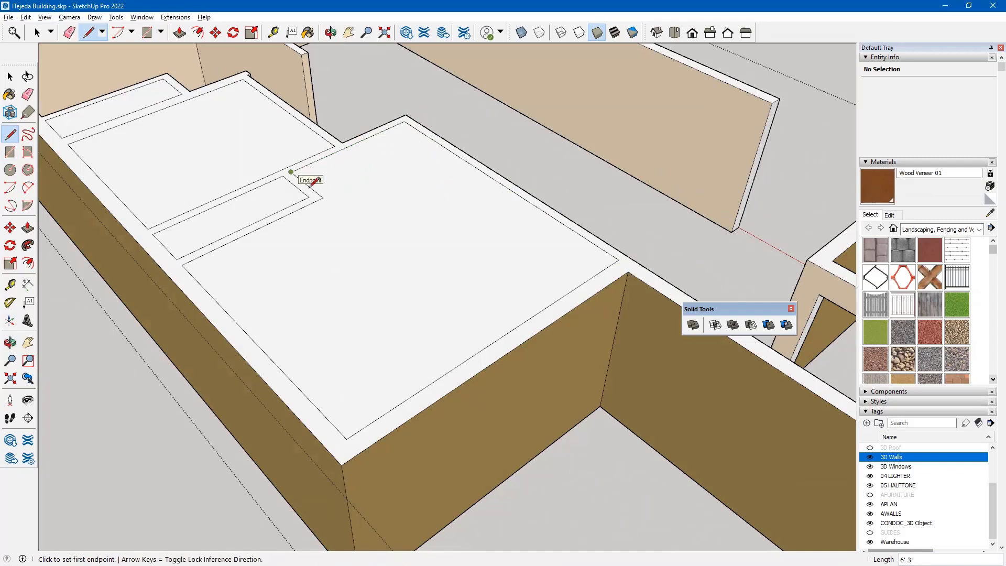
pyautogui.click(291, 172)
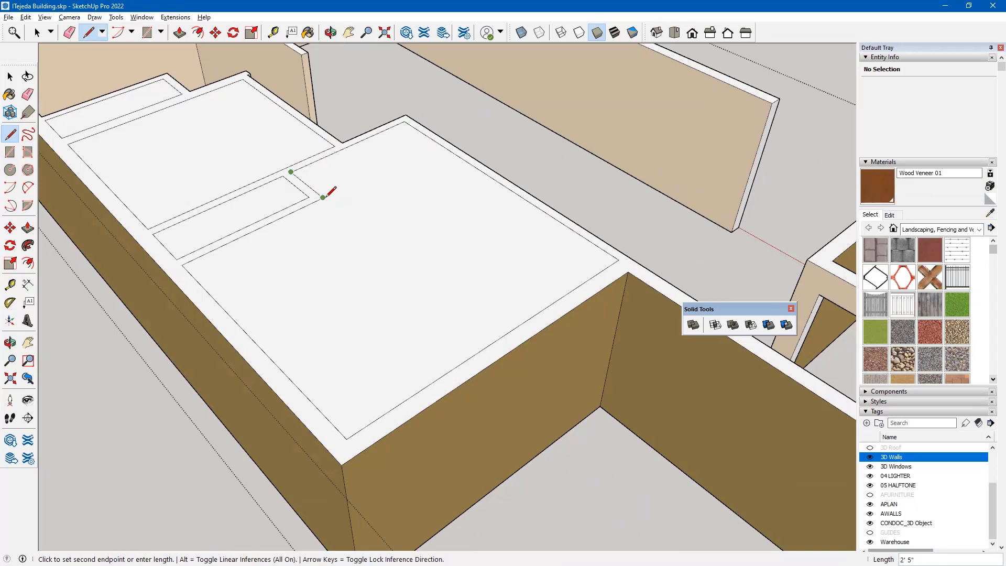
pyautogui.click(323, 197)
pyautogui.click(323, 197)
pyautogui.click(183, 264)
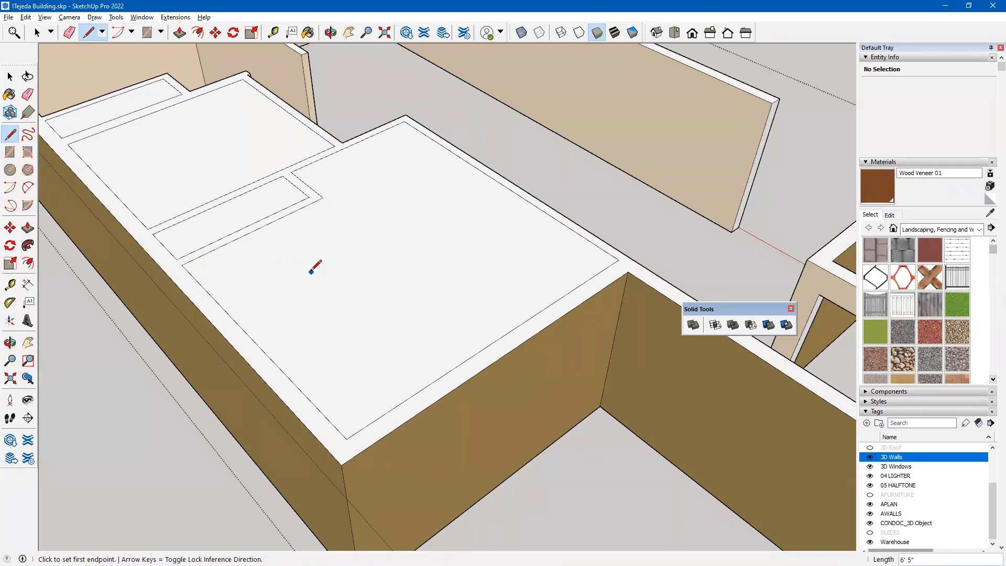
# Delete the top faces covering the largest room, the middle room and both closets, leaving only the wall tops.
pyautogui.press('space')
pyautogui.click(342, 272)
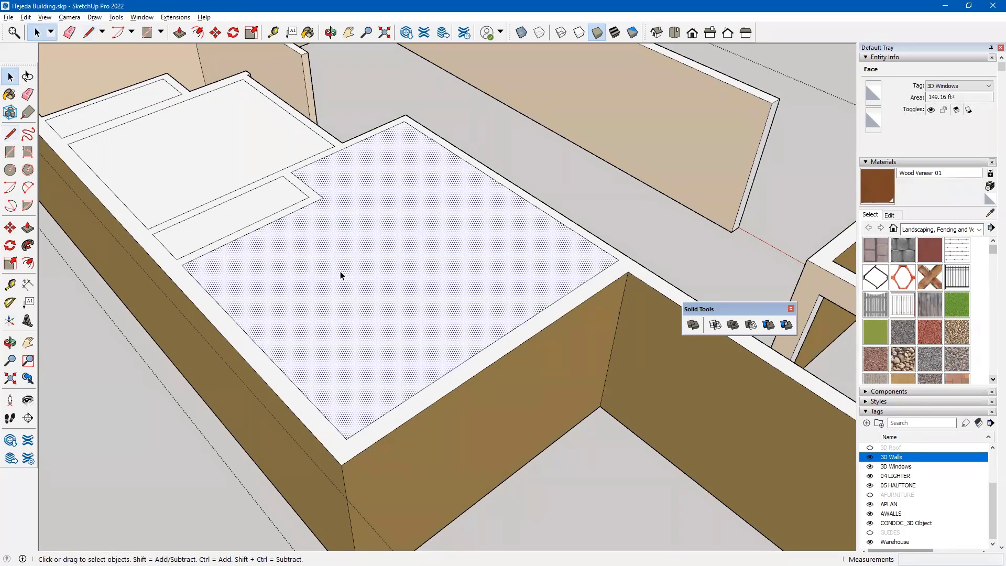
pyautogui.press('Delete')
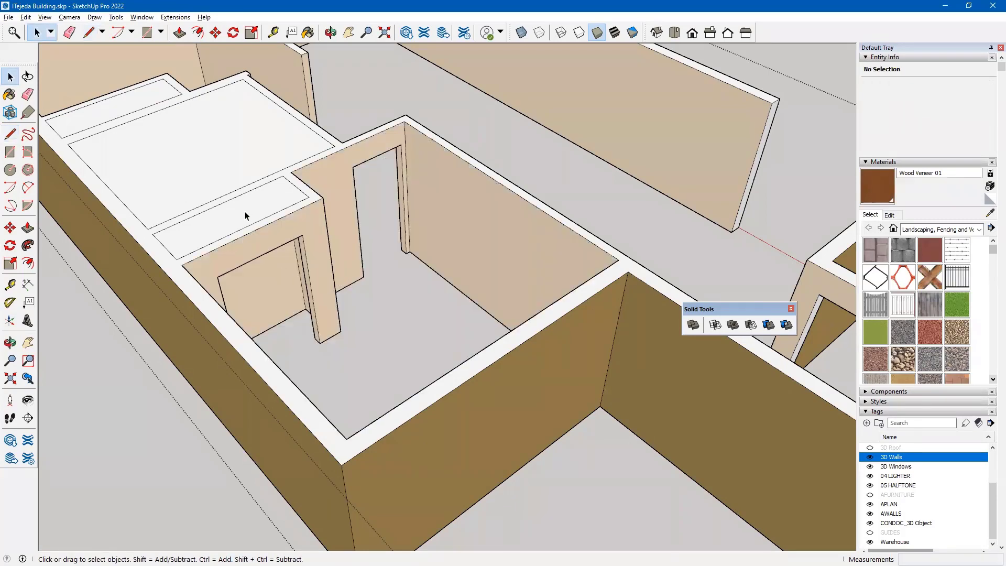
pyautogui.click(244, 212)
pyautogui.press('Delete')
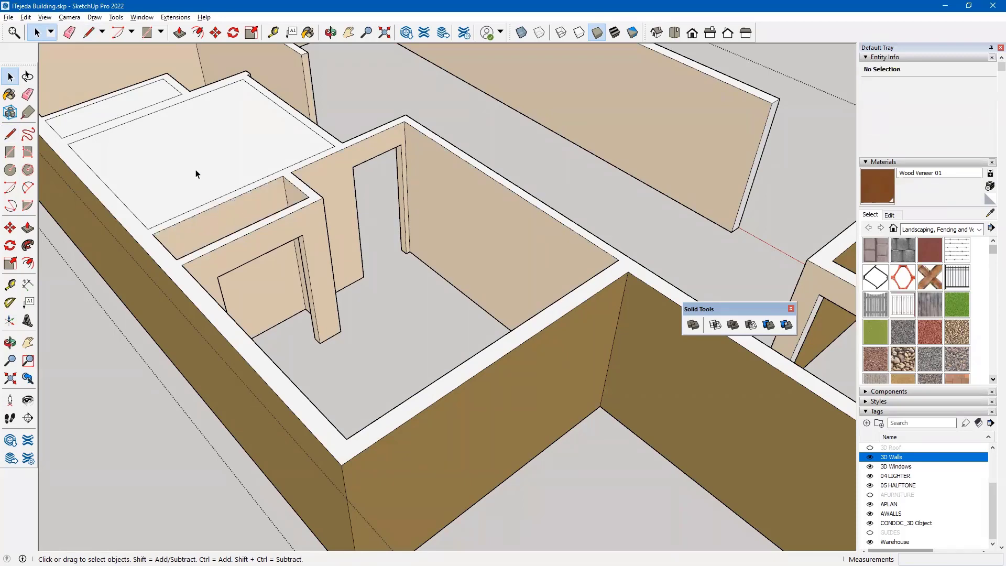
pyautogui.click(194, 168)
pyautogui.press('Delete')
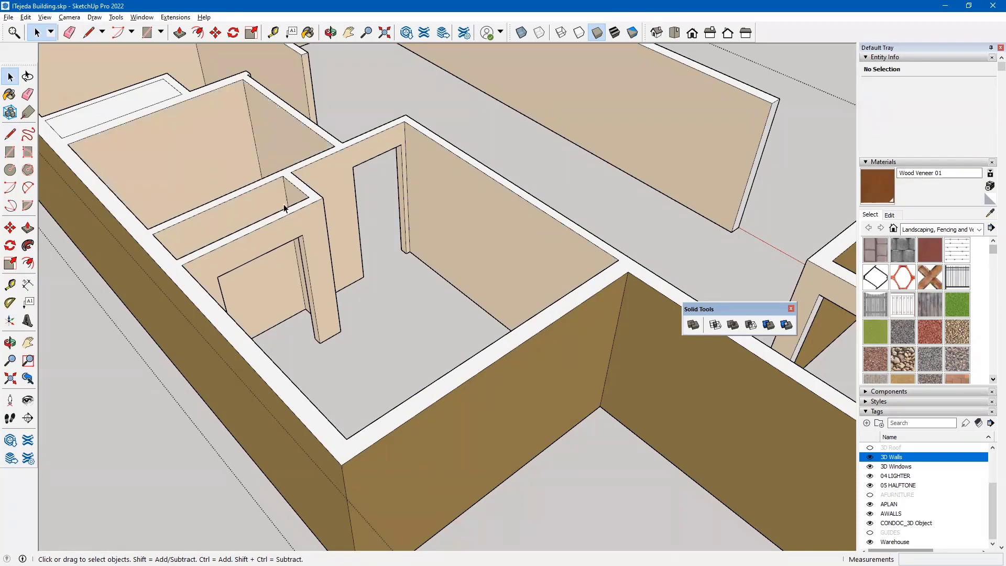
pyautogui.click(124, 105)
pyautogui.press('Delete')
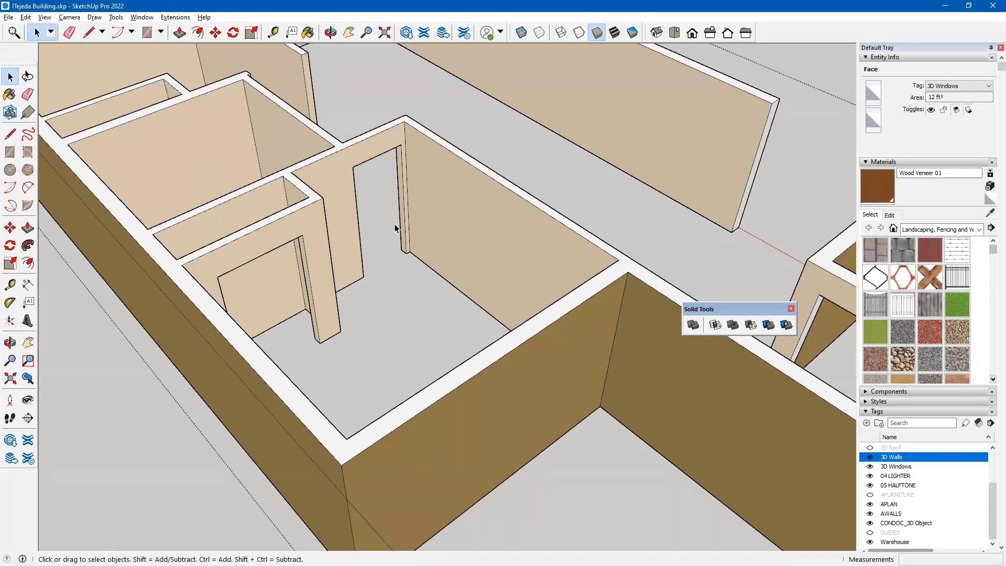
# Close the walls group and select it to check in Entity Info whether it is a solid.
pyautogui.scroll(-5, 396, 229)
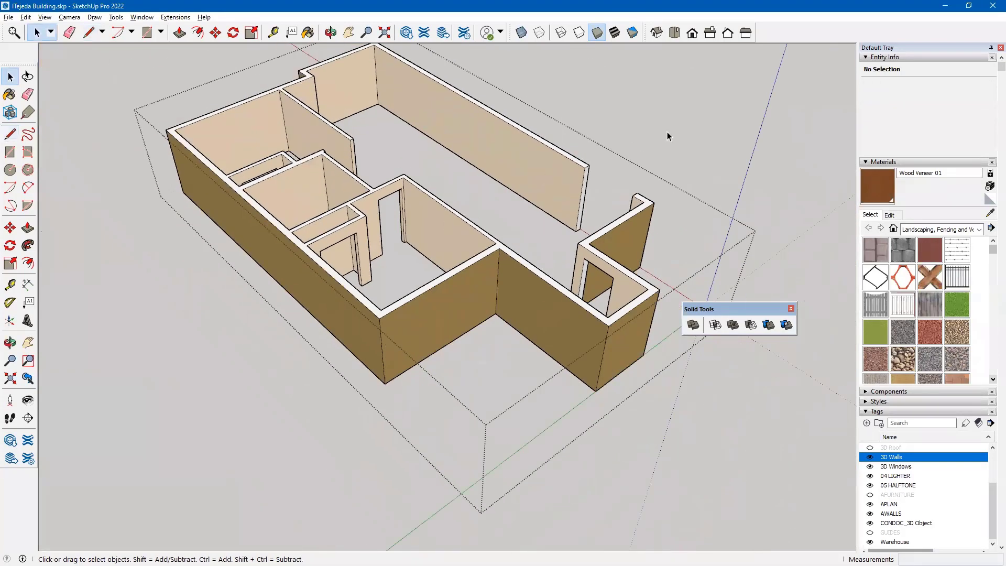
pyautogui.click(667, 136)
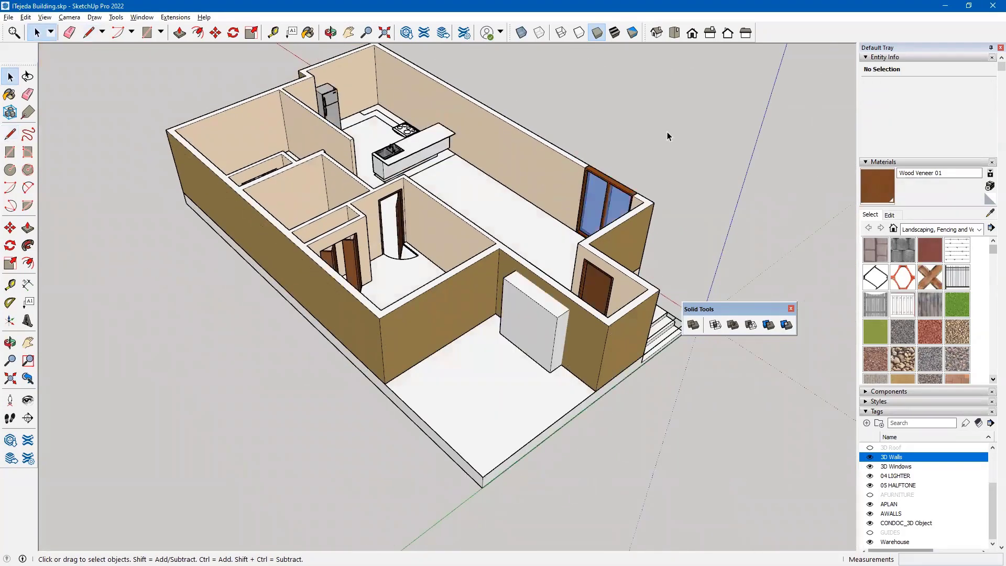
pyautogui.click(555, 152)
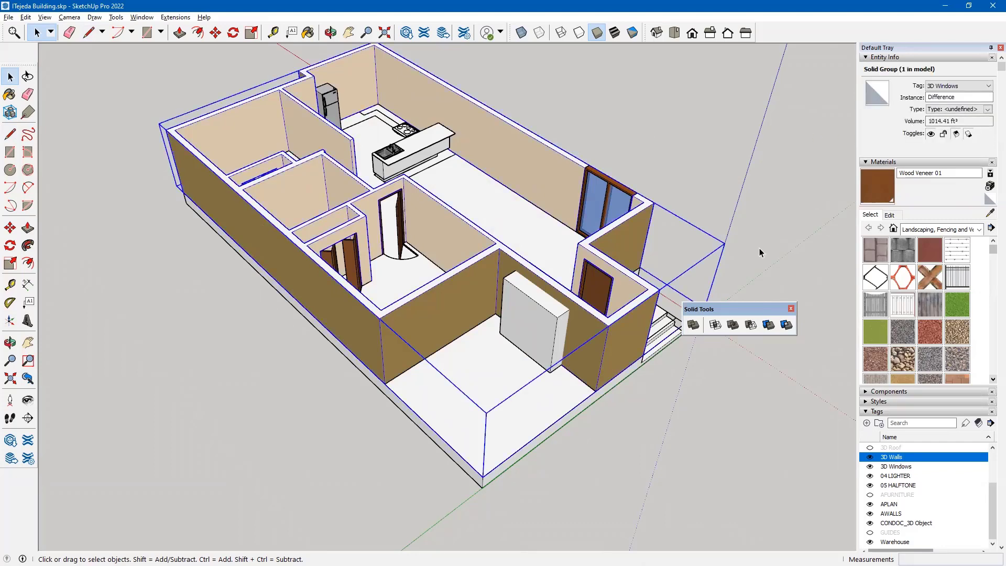
# Subtract the white window block from the walls group with the Solid Tools Subtract operation.
pyautogui.moveTo(747, 261); pyautogui.dragTo(766, 117)
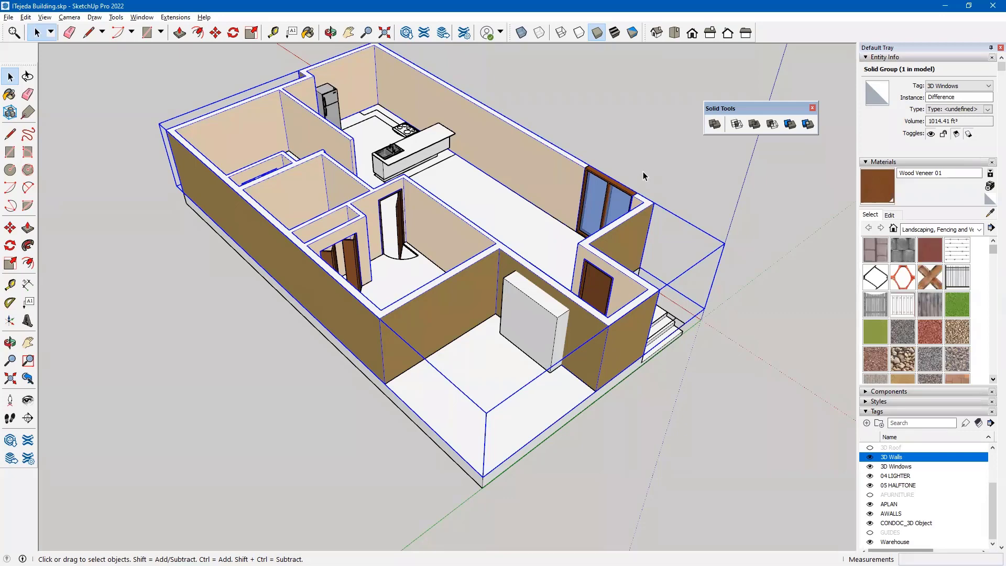
pyautogui.click(641, 169)
pyautogui.moveTo(642, 257); pyautogui.dragTo(558, 285, button='middle')
pyautogui.scroll(3, 559, 286)
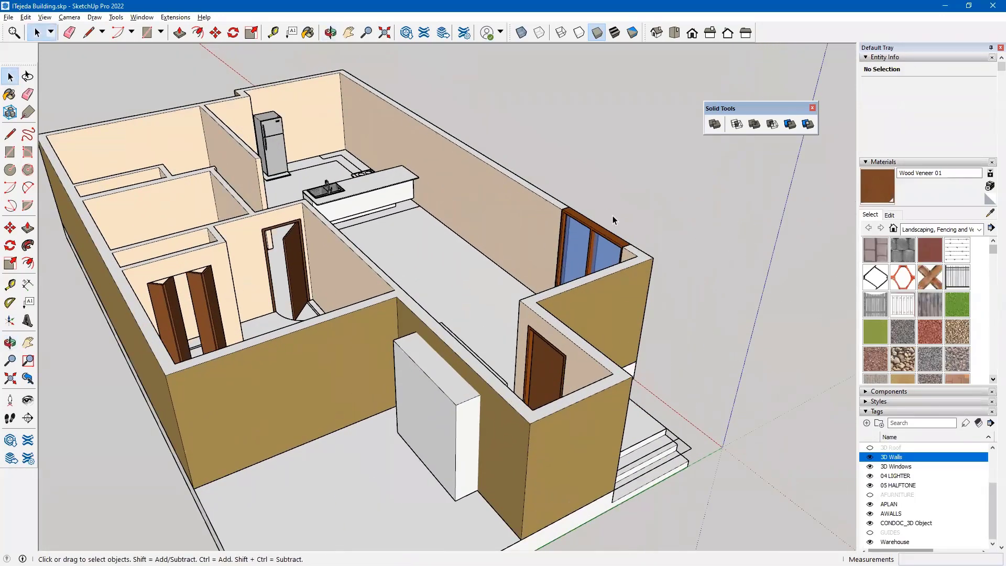
pyautogui.click(772, 125)
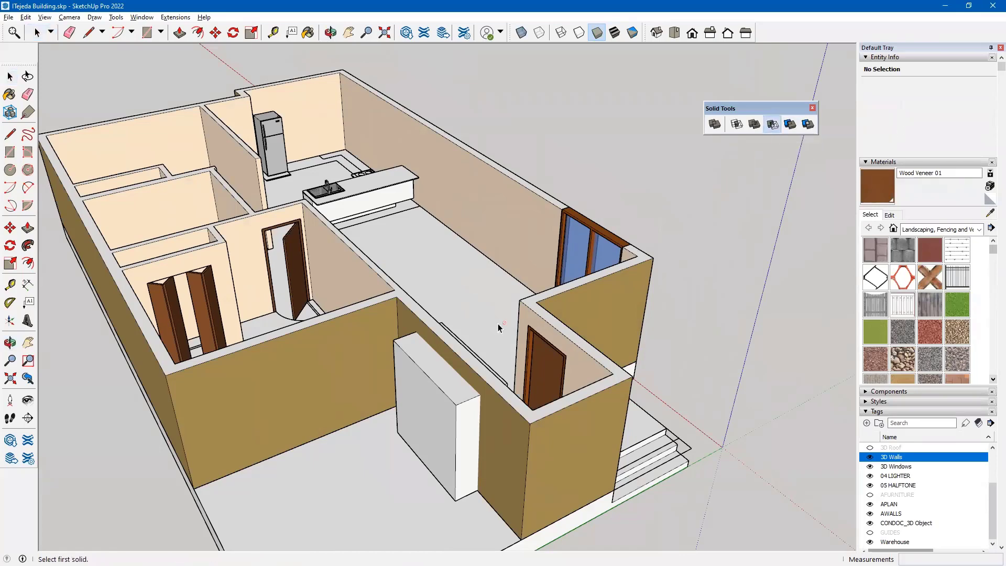
pyautogui.click(421, 375)
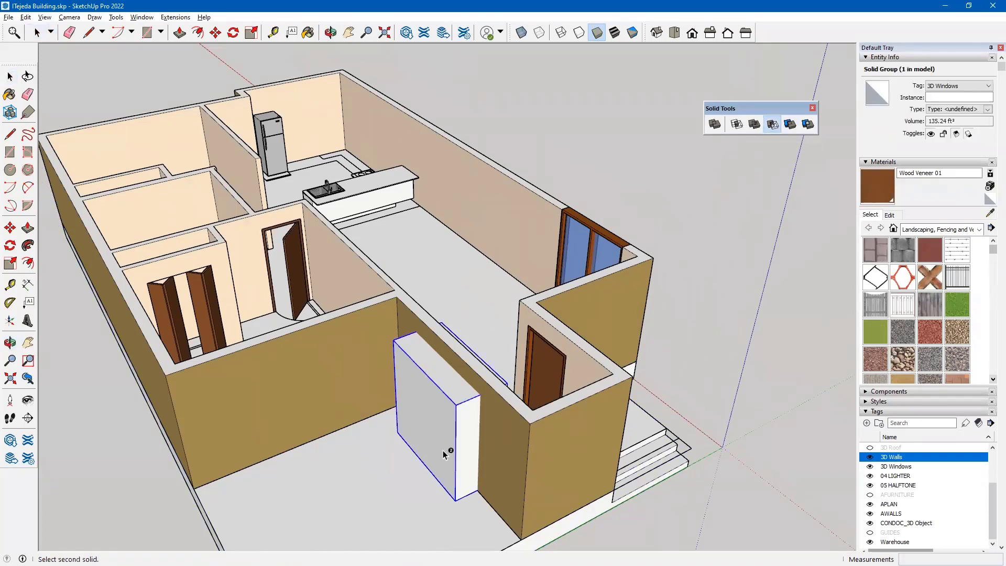
pyautogui.click(542, 420)
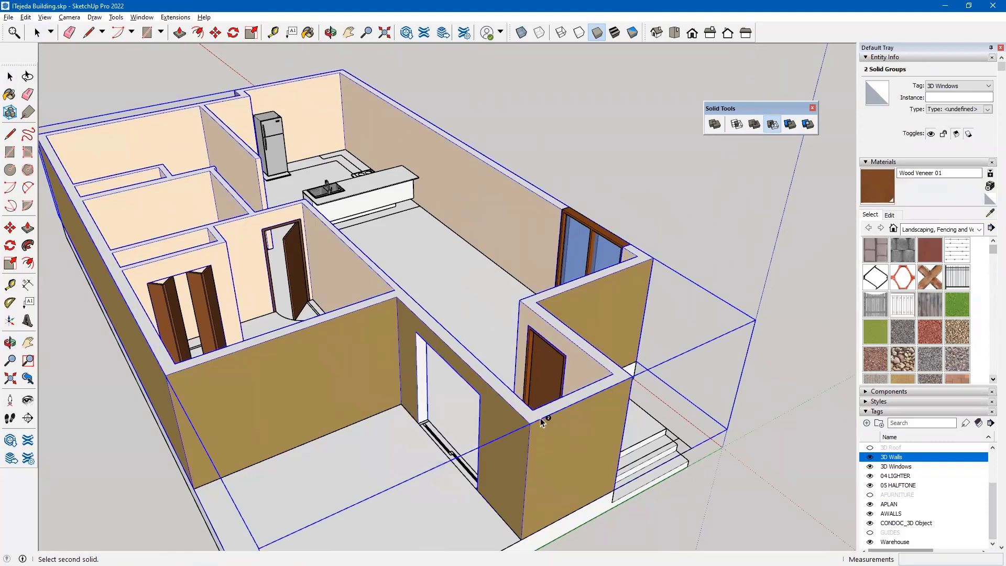
# Draw a 6' 10" by 6' 4" rectangle over the new wall opening, flush with the exterior face.
pyautogui.moveTo(460, 448); pyautogui.dragTo(511, 376, button='middle')
pyautogui.scroll(3, 511, 376)
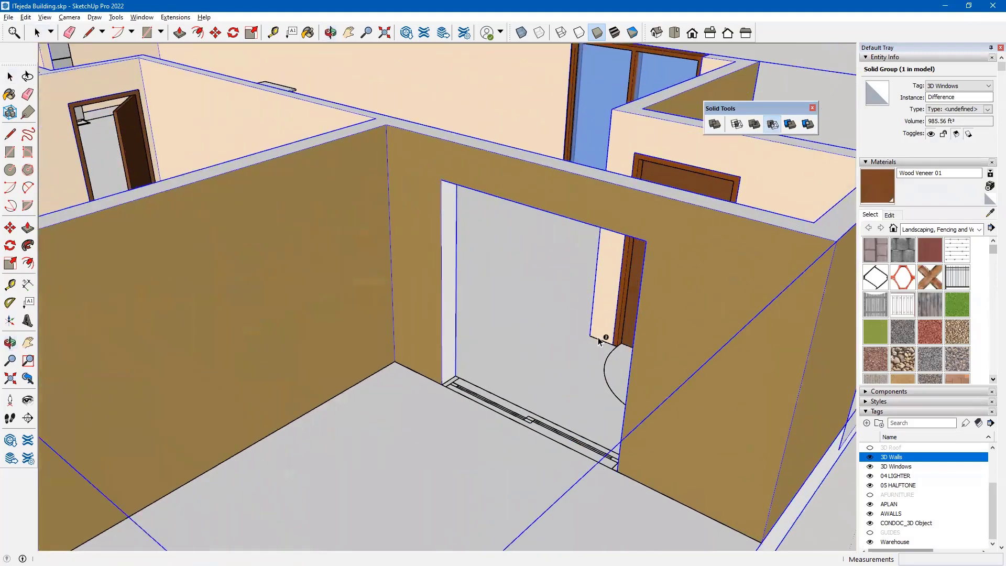
pyautogui.moveTo(445, 338)
pyautogui.mouseDown(button='middle')
pyautogui.moveTo(361, 341)
pyautogui.moveTo(462, 359)
pyautogui.moveTo(457, 372)
pyautogui.mouseUp(button='middle')
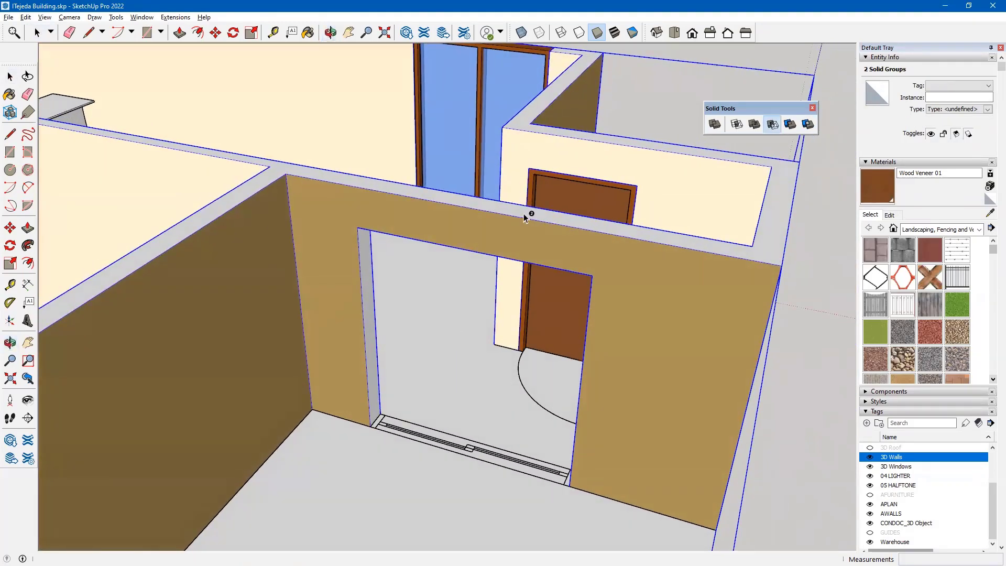
pyautogui.click(511, 318)
pyautogui.press('space')
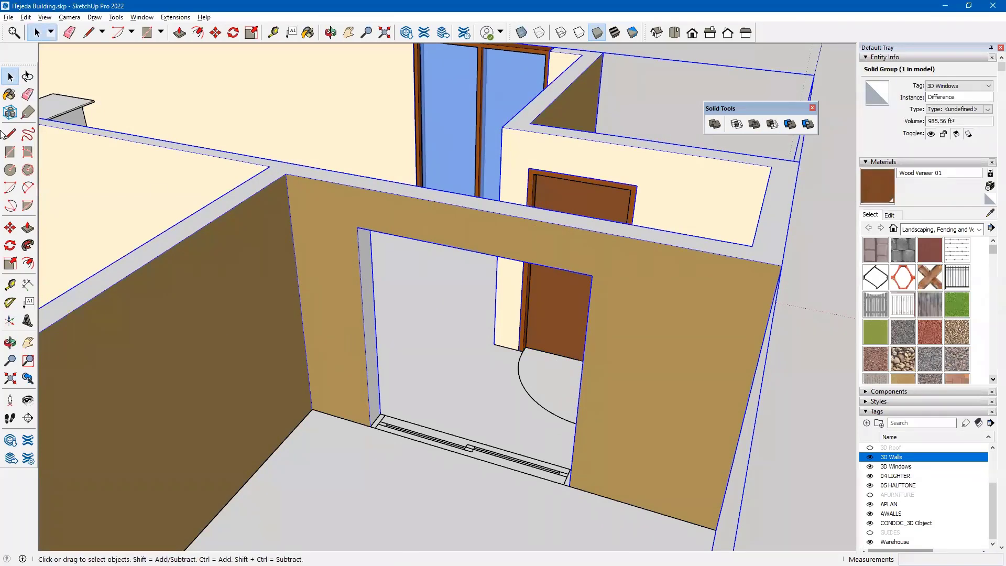
pyautogui.click(10, 152)
pyautogui.click(358, 228)
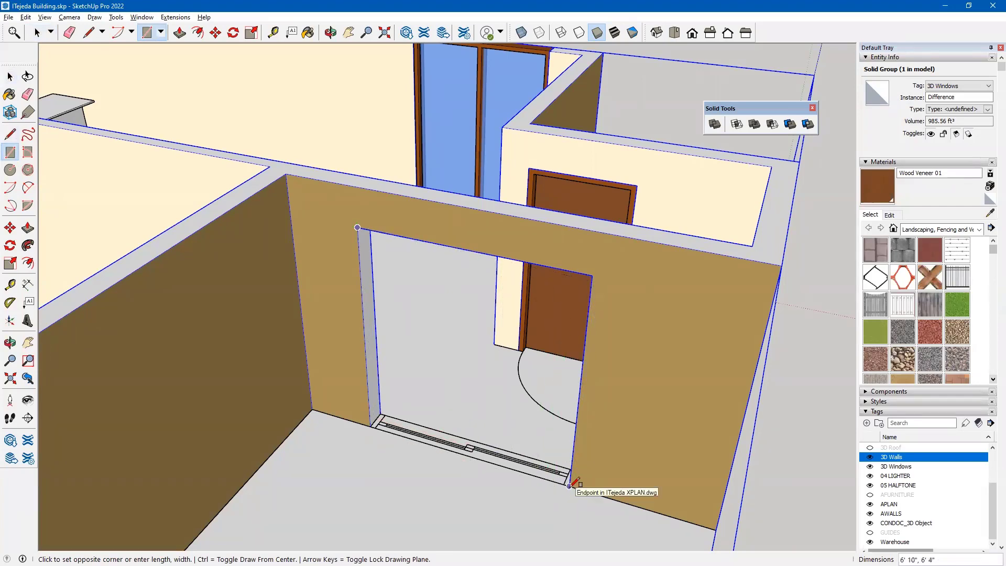
pyautogui.click(570, 486)
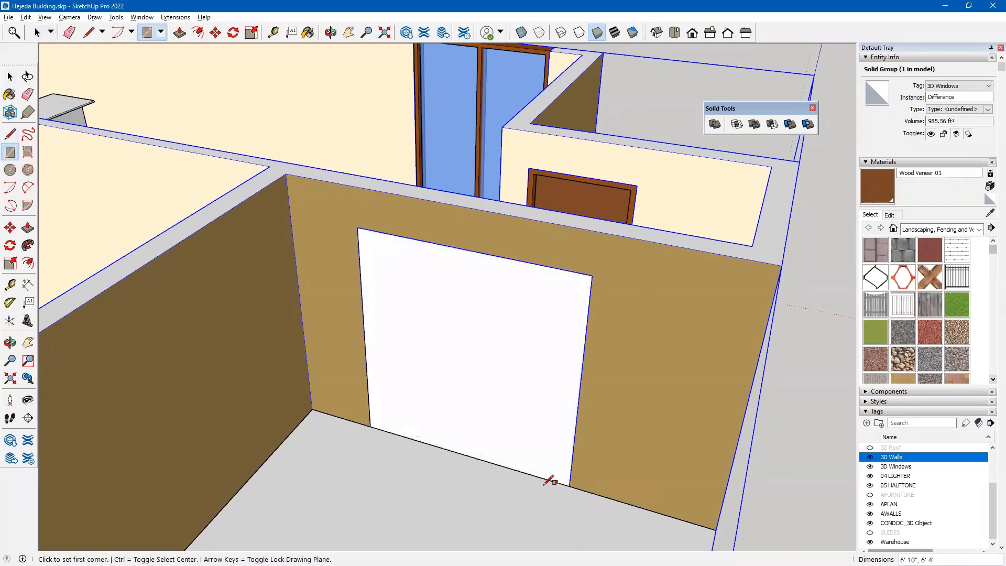
# Offset the rectangle's edges 2" inward and delete the inner face to leave a frame outline.
pyautogui.click(23, 268)
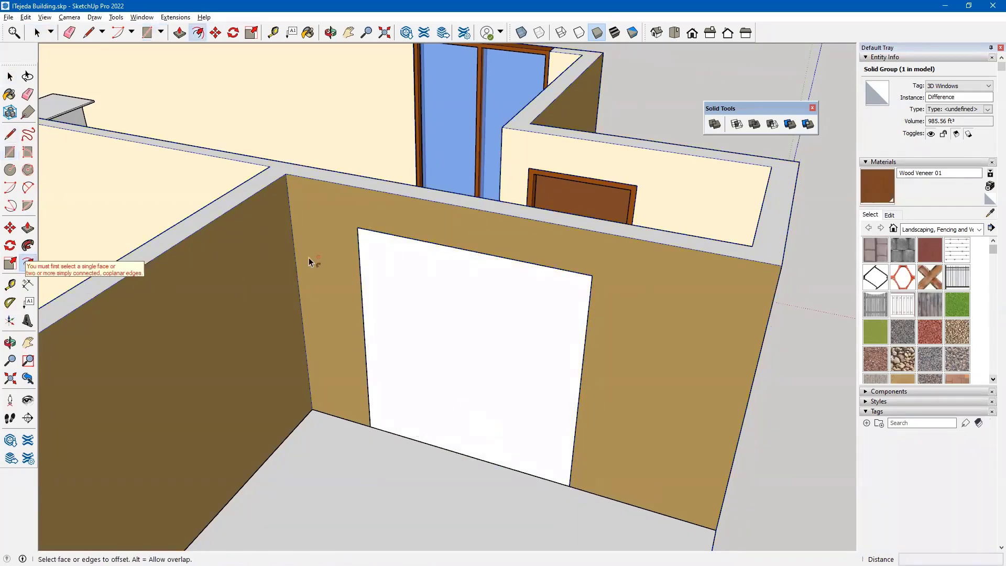
pyautogui.click(372, 237)
pyautogui.write('2')
pyautogui.press('Return')
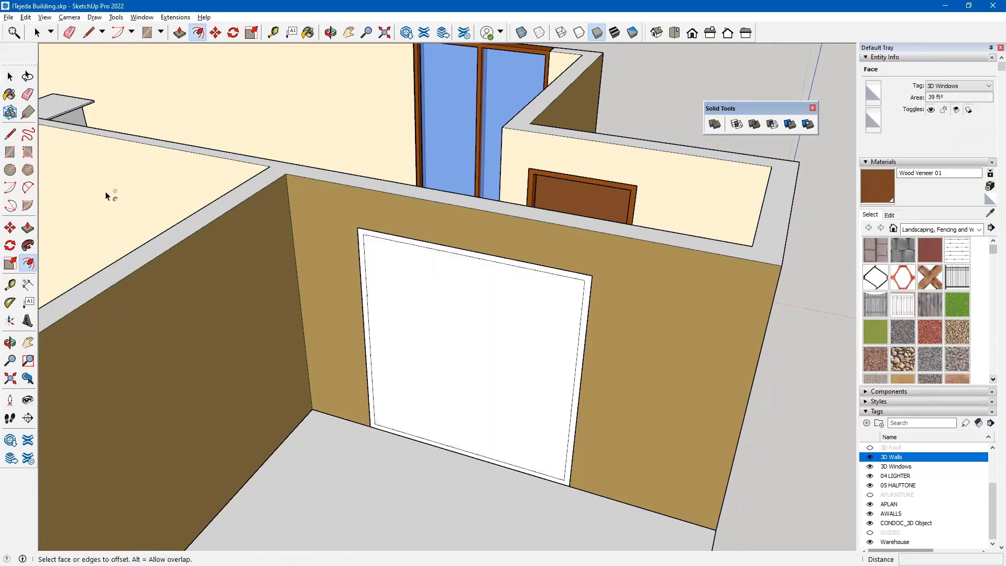
pyautogui.press('space')
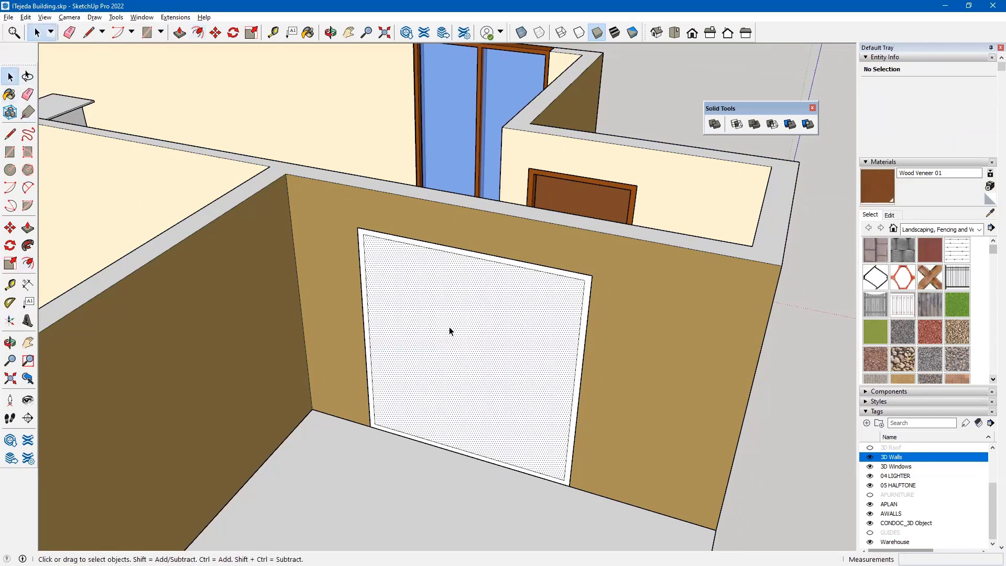
pyautogui.click(450, 330)
pyautogui.press('Delete')
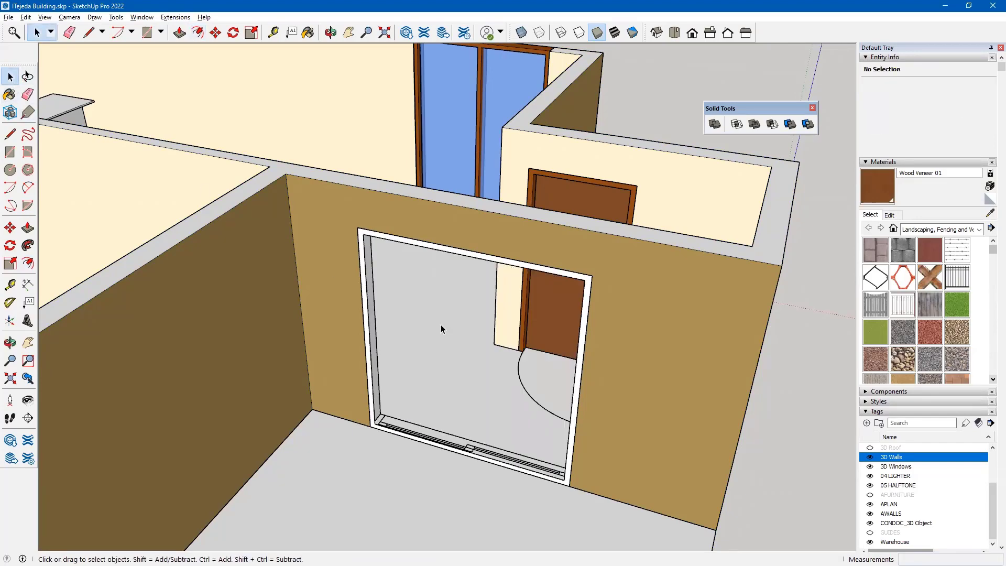
# Push/Pull the frame face 8" inward through the wall's thickness to its interior side.
pyautogui.scroll(5, 379, 322)
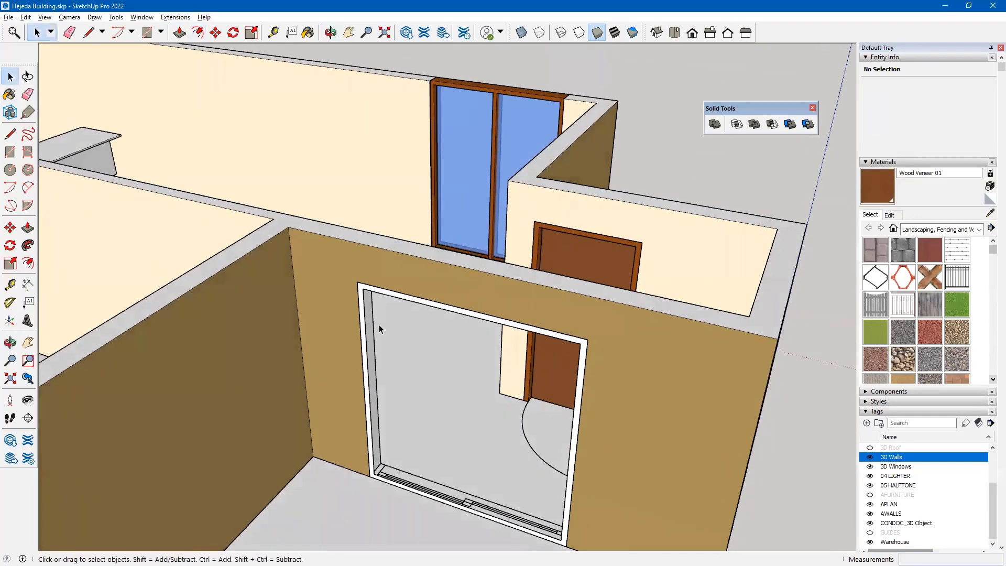
pyautogui.press('p')
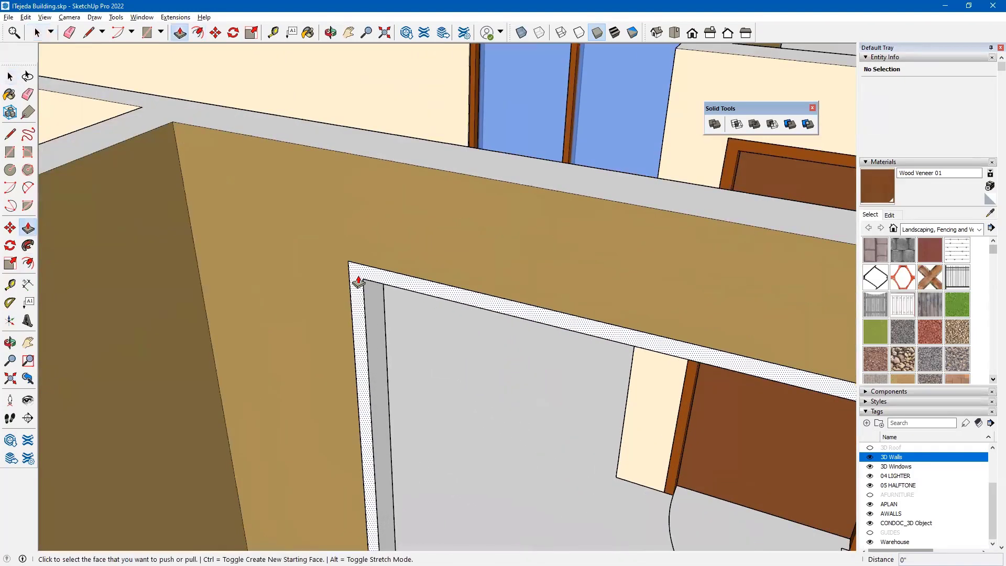
pyautogui.click(363, 283)
pyautogui.scroll(-3, 438, 246)
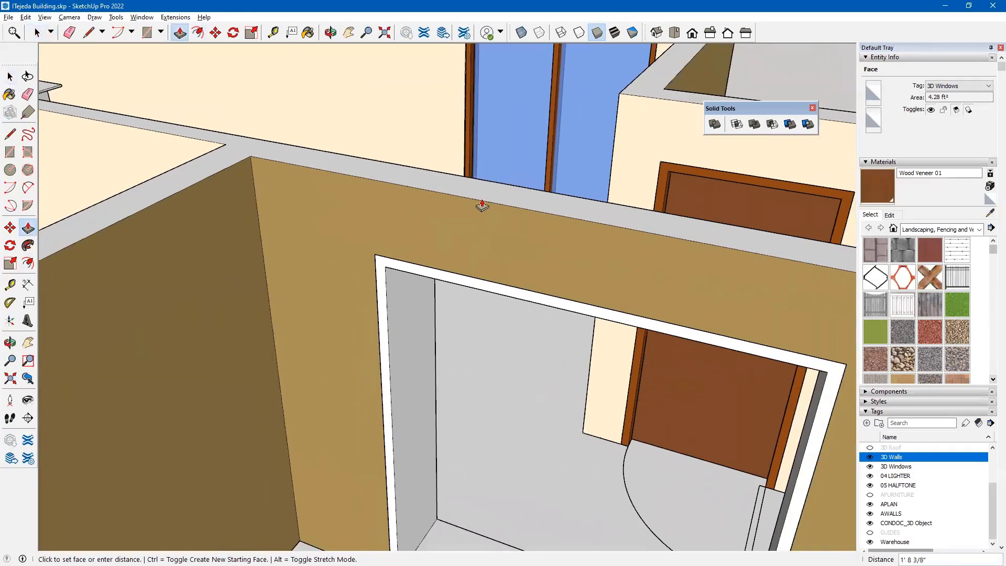
pyautogui.moveTo(562, 195); pyautogui.dragTo(53, 231, button='middle')
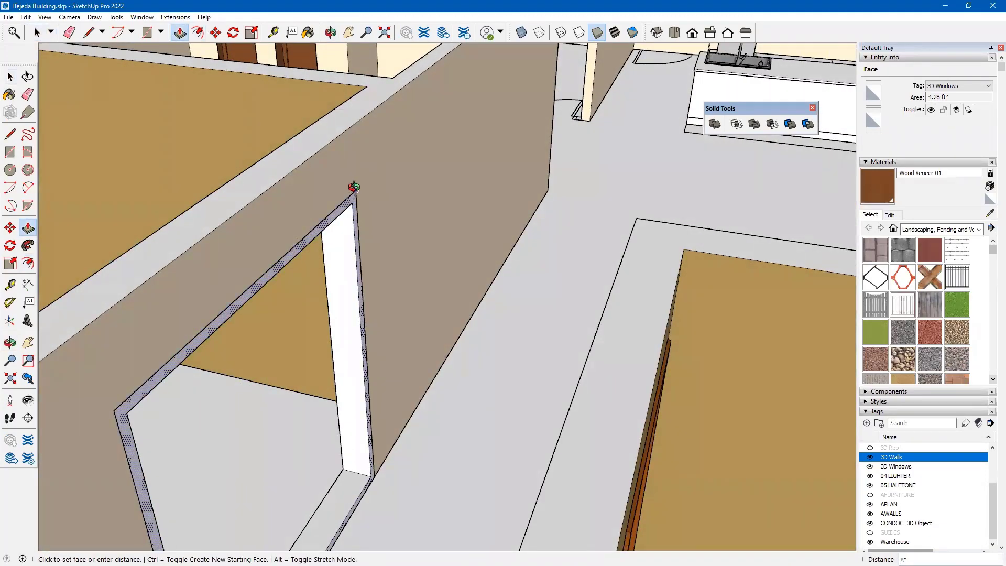
pyautogui.click(353, 186)
# Push/Pull the frame's exterior face 1/2" outward from the wall.
pyautogui.moveTo(235, 240); pyautogui.dragTo(296, 259, button='middle')
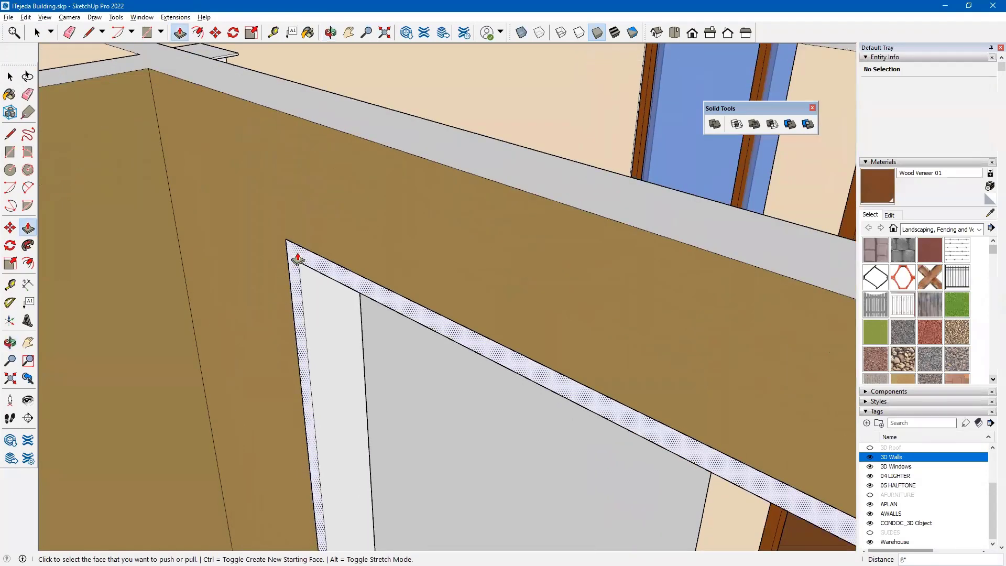
pyautogui.click(298, 258)
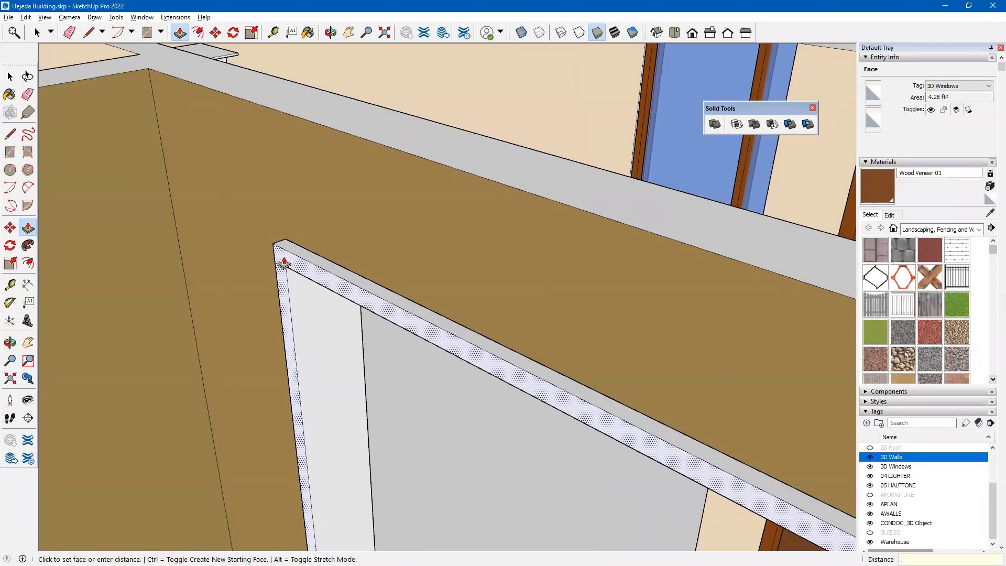
pyautogui.press('Return')
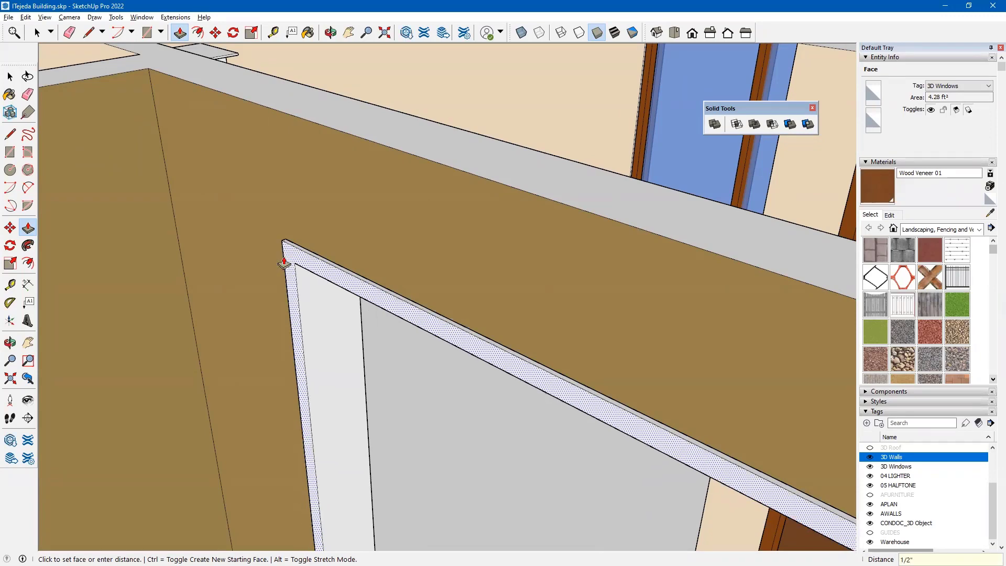
# Select all the connected geometry of the window frame and make it a group.
pyautogui.press('space')
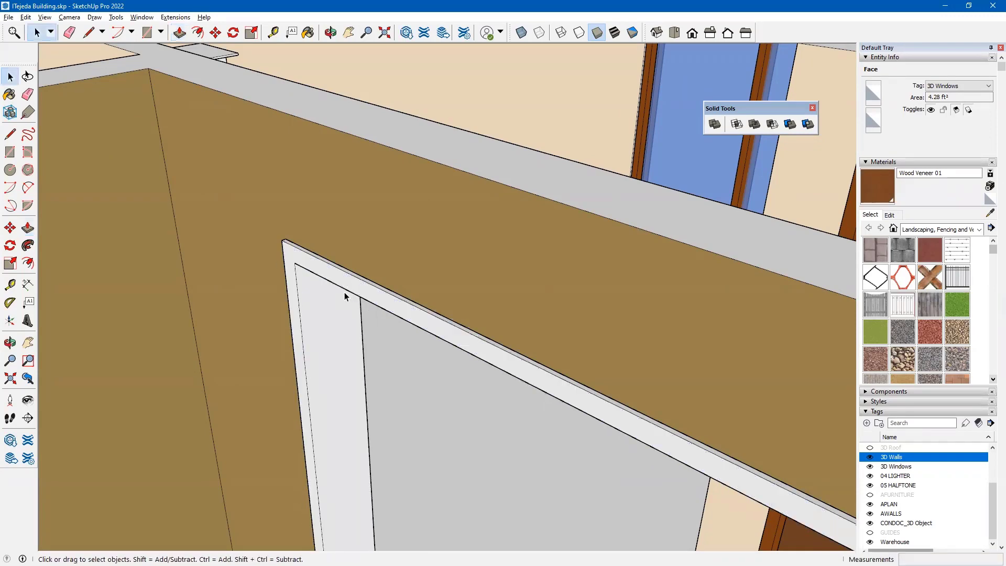
pyautogui.tripleClick(344, 285)
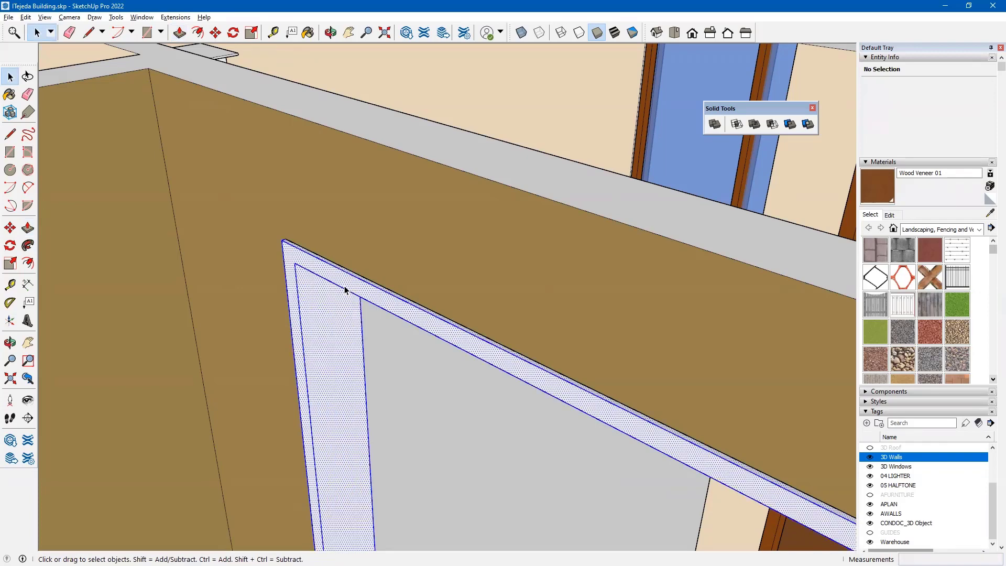
pyautogui.rightClick(344, 285)
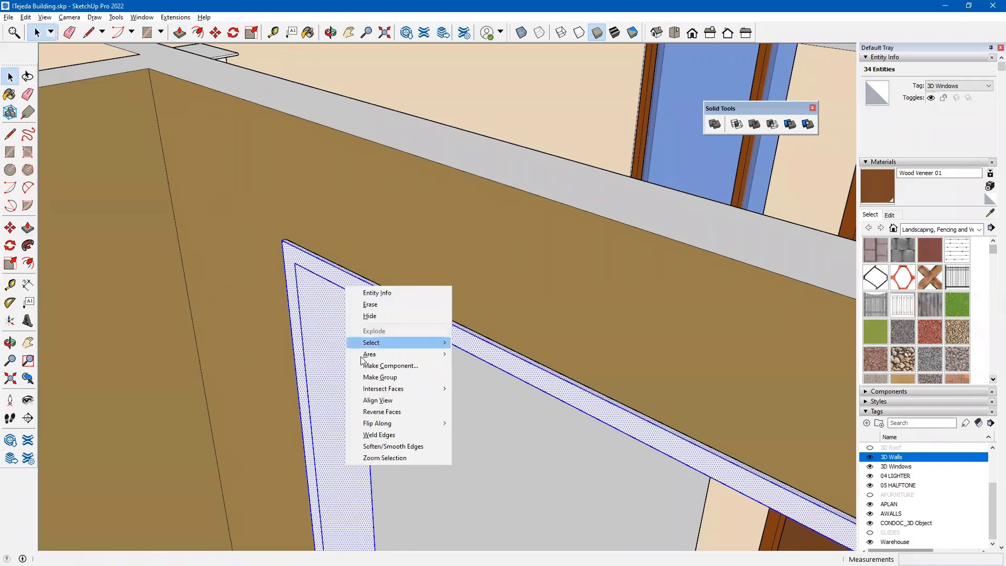
pyautogui.click(366, 376)
pyautogui.scroll(-3, 365, 370)
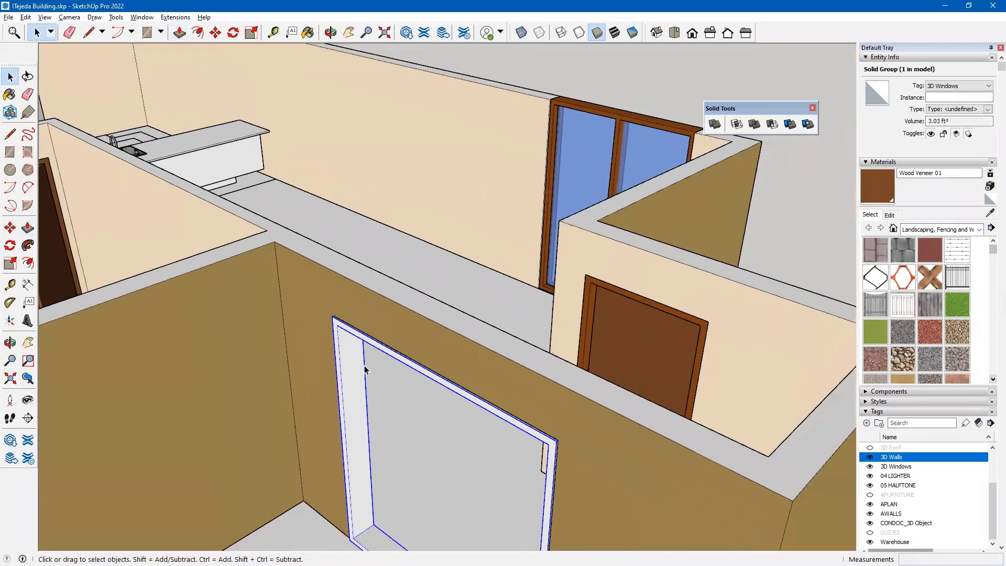
# Sample the 0043_SaddleBrown material from the nearby door frame and paint the new frame group with it.
pyautogui.moveTo(455, 391); pyautogui.dragTo(348, 195, button='middle')
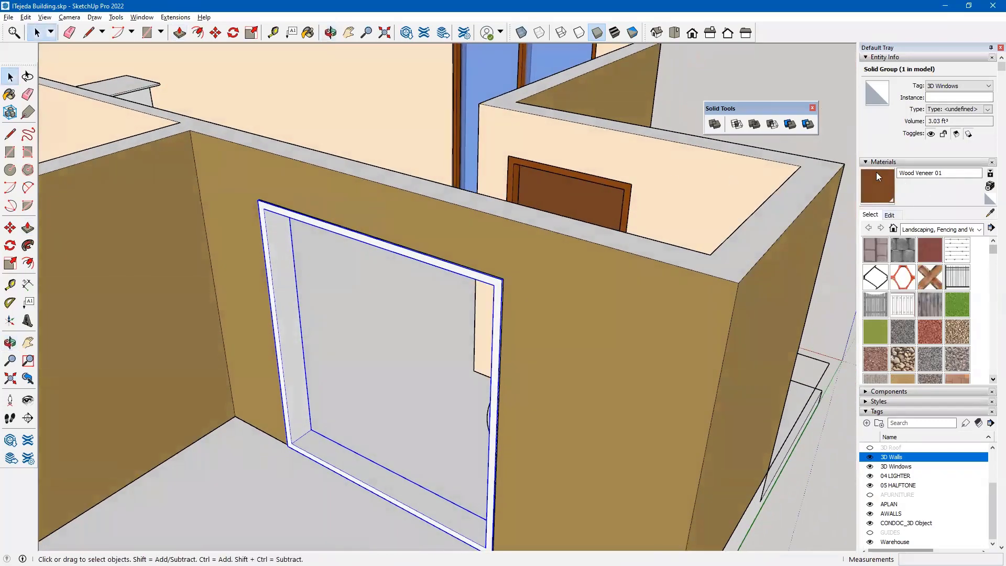
pyautogui.click(990, 213)
pyautogui.scroll(3, 634, 183)
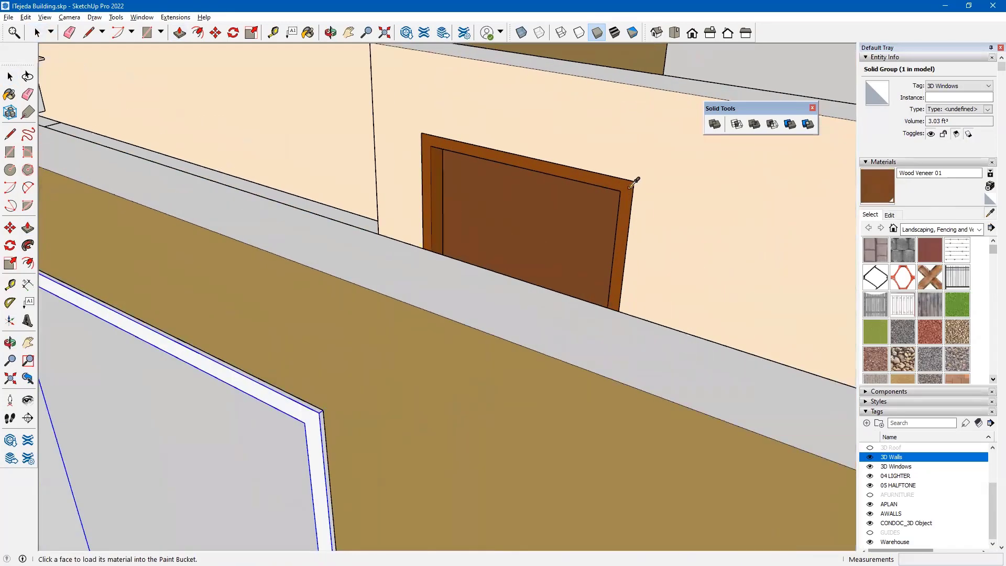
pyautogui.click(633, 184)
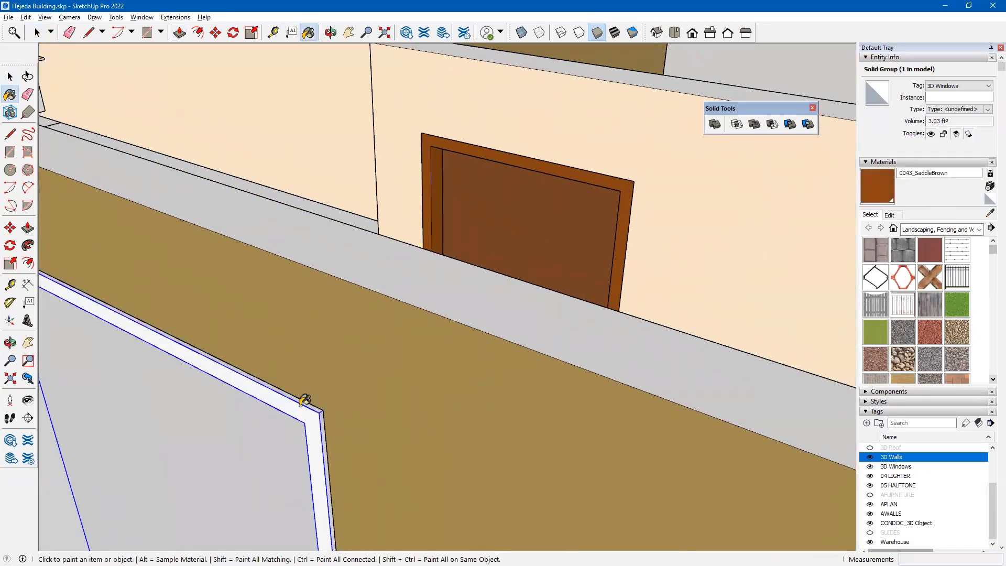
pyautogui.click(322, 404)
pyautogui.scroll(-4, 339, 398)
pyautogui.moveTo(347, 404); pyautogui.dragTo(290, 394, button='middle')
pyautogui.scroll(3, 290, 394)
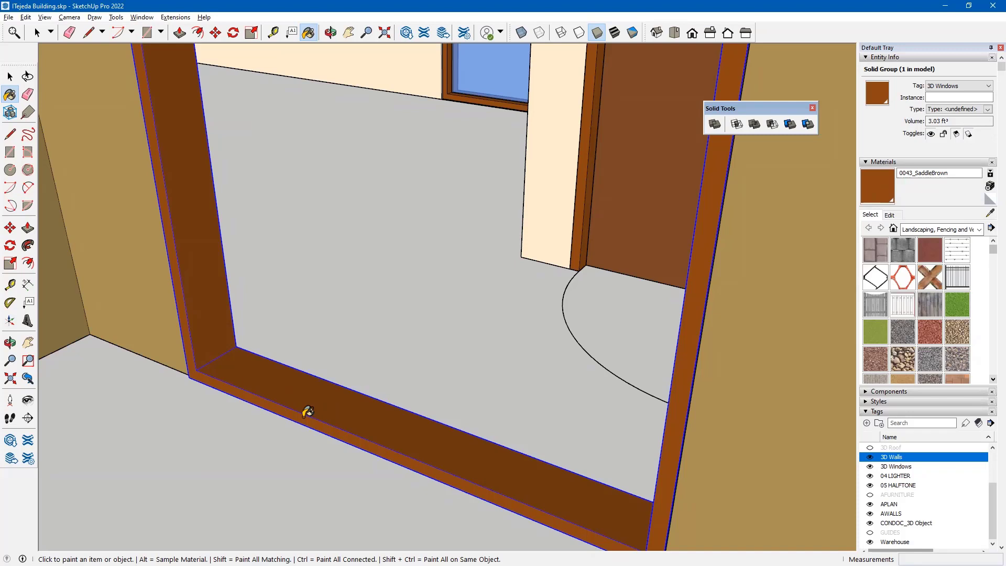
# Open the frame group for editing and Push/Pull the upper face of its bottom member down 1".
pyautogui.click(10, 76)
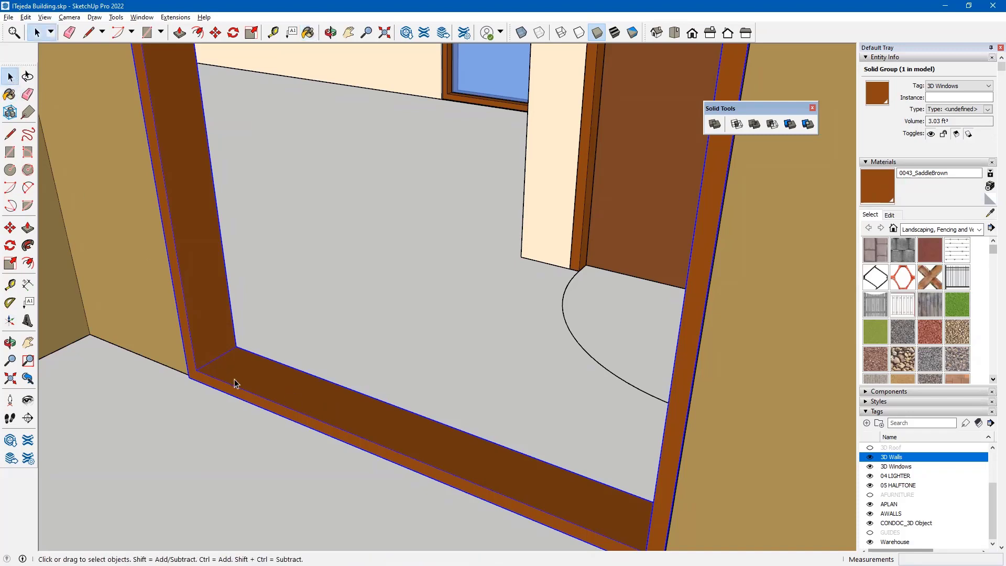
pyautogui.doubleClick(234, 379)
pyautogui.scroll(2, 199, 379)
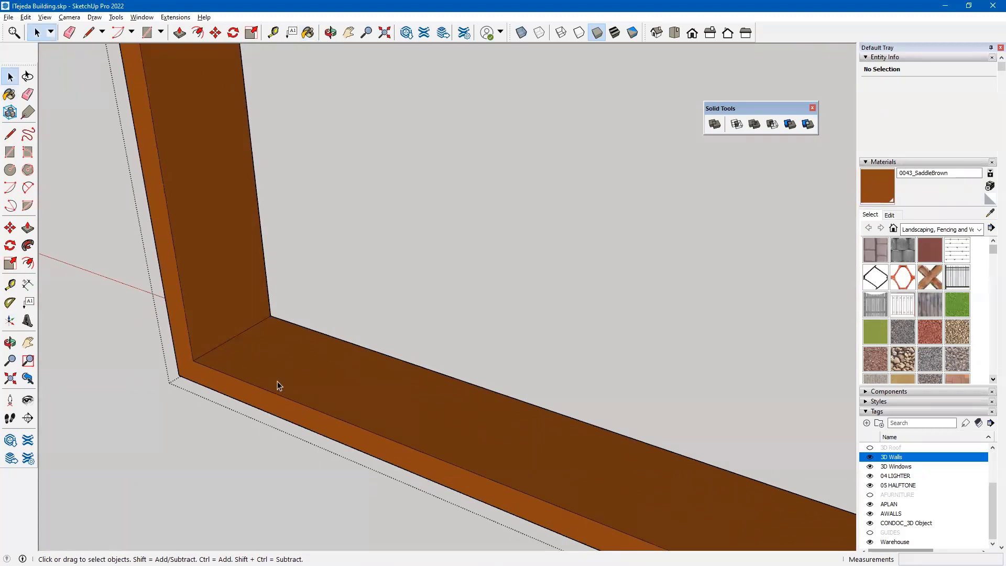
pyautogui.press('p')
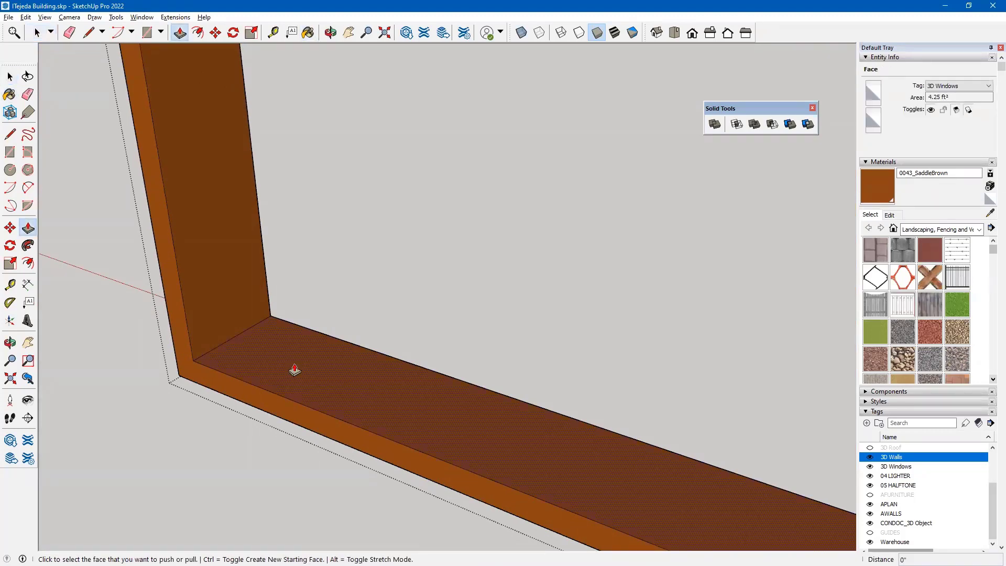
pyautogui.click(295, 370)
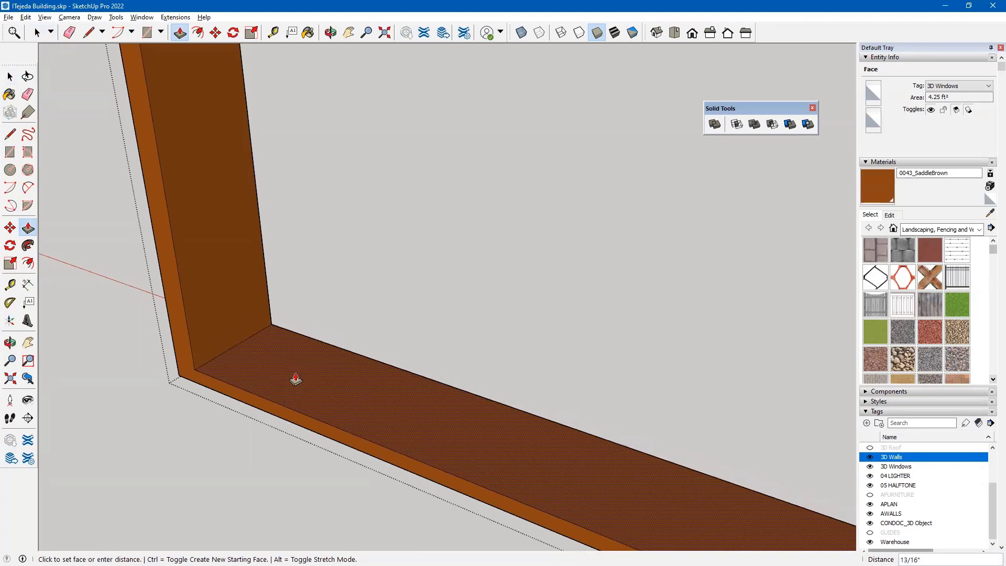
pyautogui.write('1"')
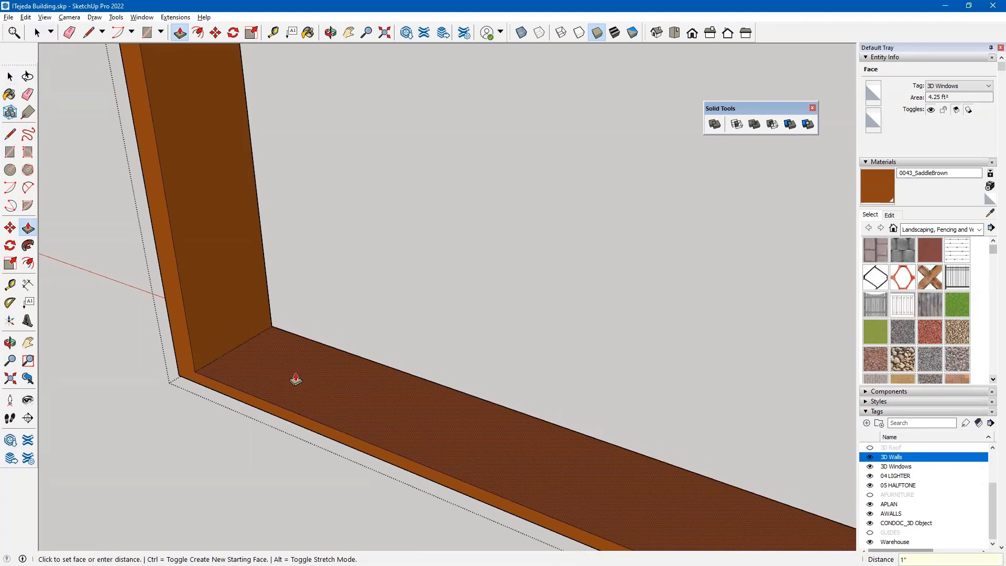
pyautogui.press('Return')
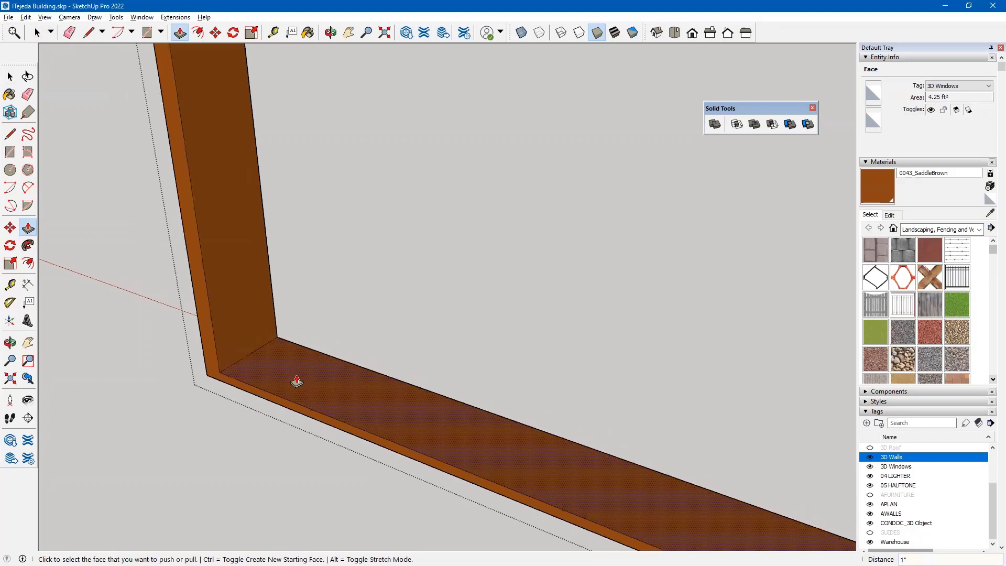
# Paint the upper face of the frame's bottom member with Aluminum from the Metal materials.
pyautogui.moveTo(343, 411); pyautogui.dragTo(329, 343, button='middle')
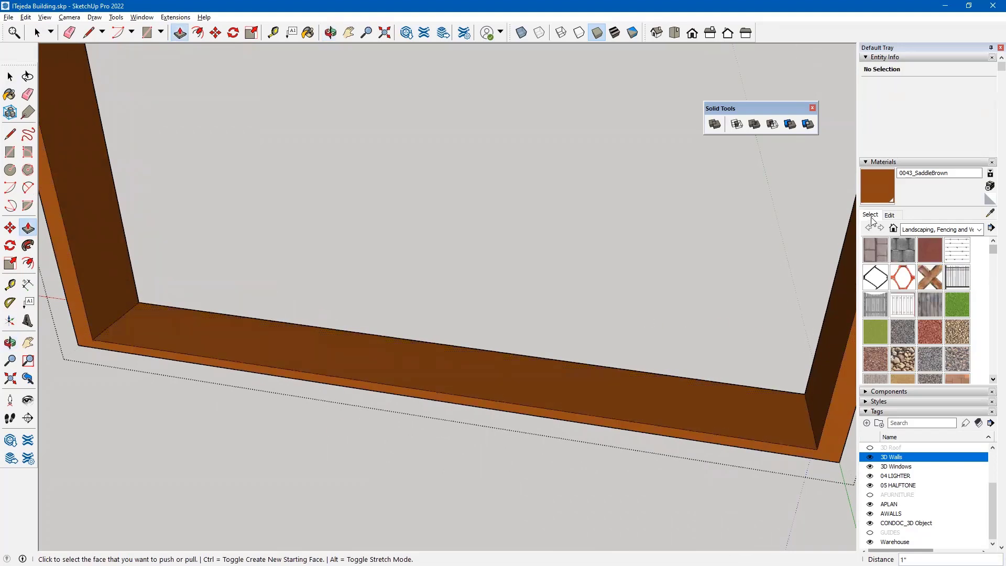
pyautogui.click(979, 229)
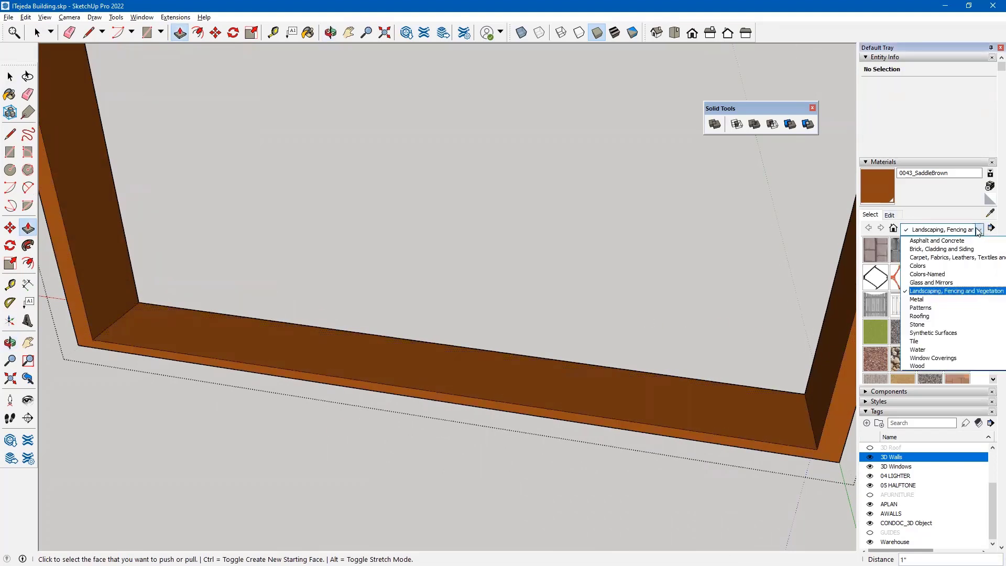
pyautogui.click(921, 299)
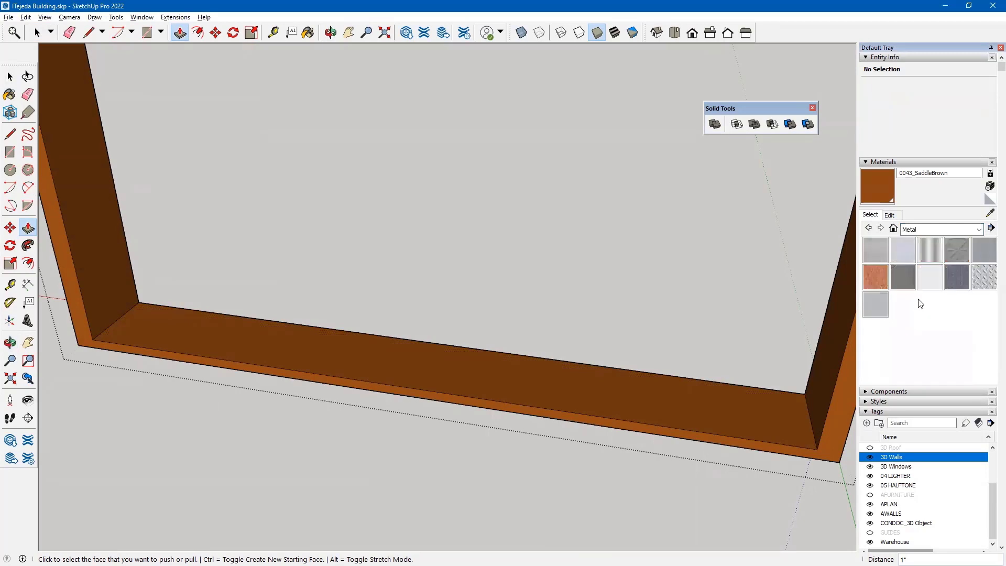
pyautogui.click(878, 249)
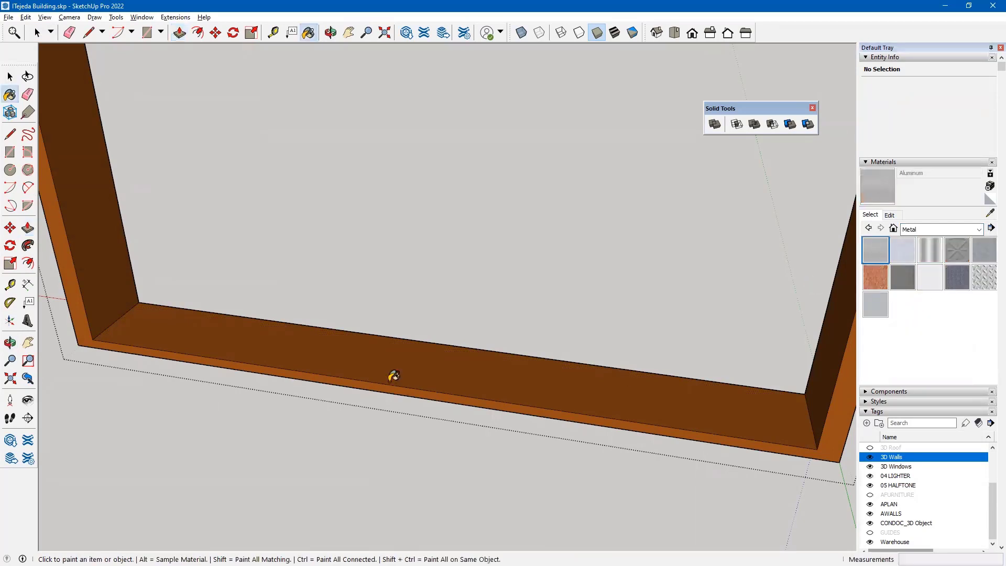
pyautogui.click(368, 354)
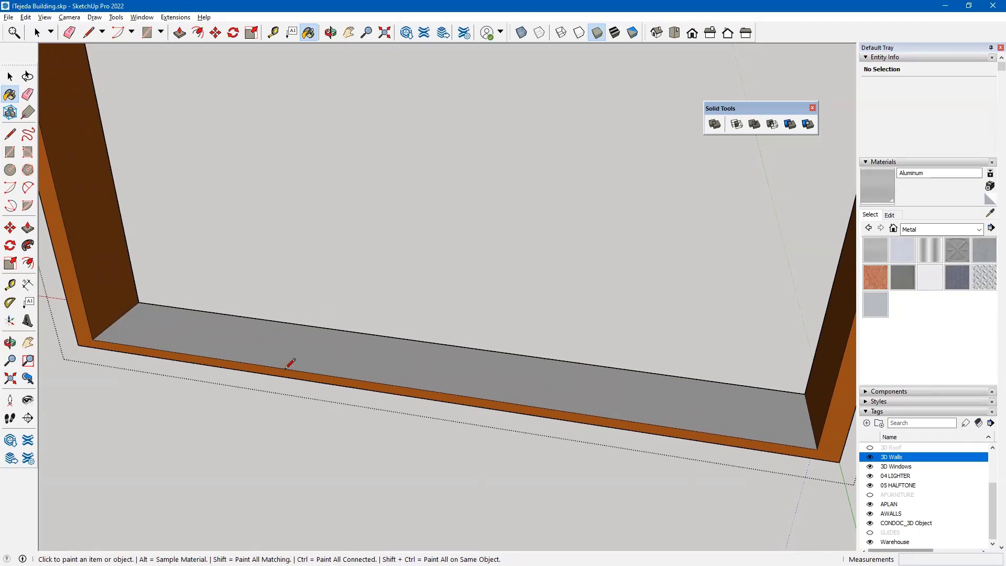
# Draw 1" vertical lines at both inner corners of the frame's exterior face to separate the bottom member from the jambs.
pyautogui.press('l')
pyautogui.scroll(3, 95, 338)
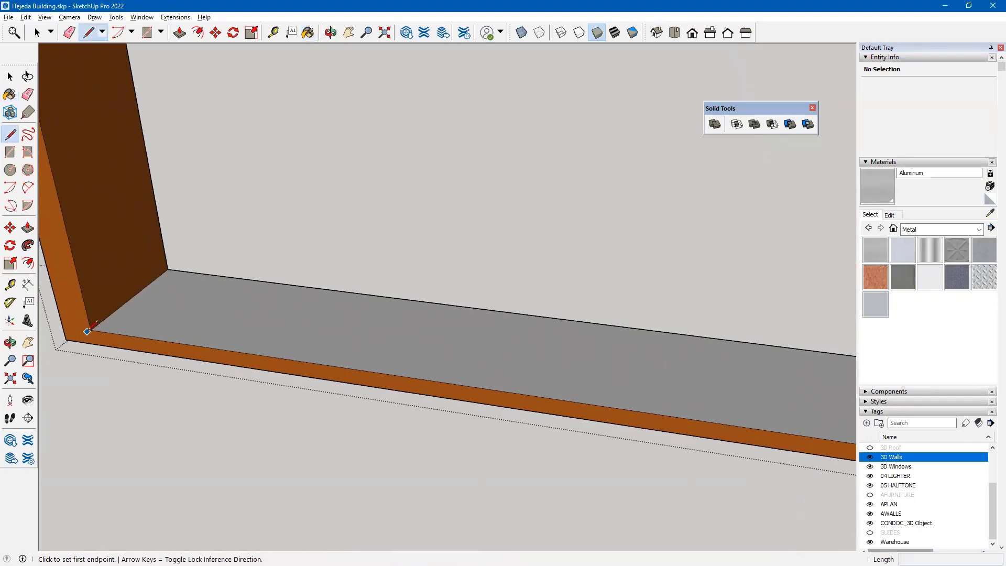
pyautogui.click(91, 331)
pyautogui.click(94, 343)
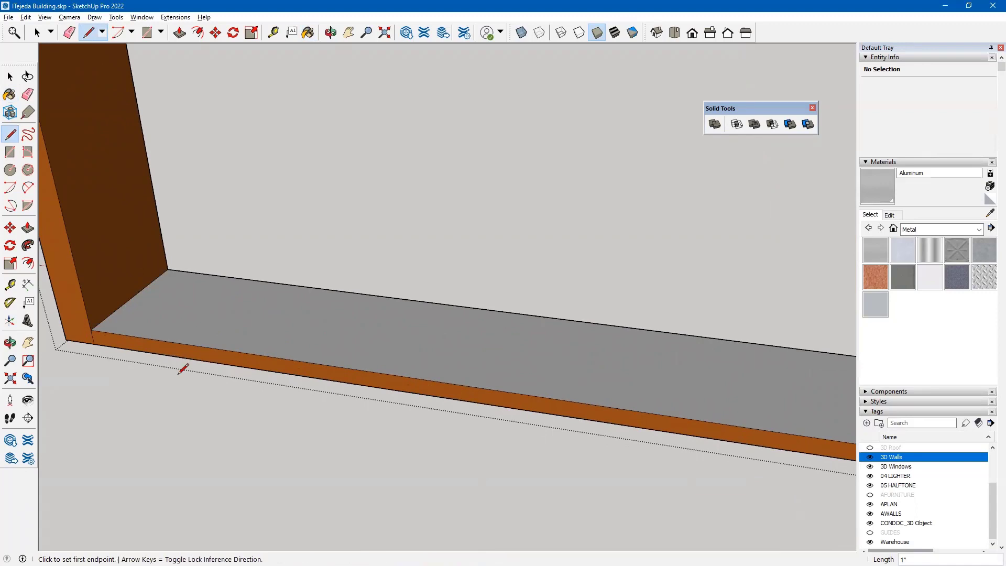
pyautogui.scroll(-2, 229, 375)
pyautogui.keyDown('shift'); pyautogui.moveTo(481, 478); pyautogui.dragTo(565, 347, button='middle'); pyautogui.keyUp('shift')
pyautogui.scroll(1, 603, 324)
pyautogui.click(638, 305)
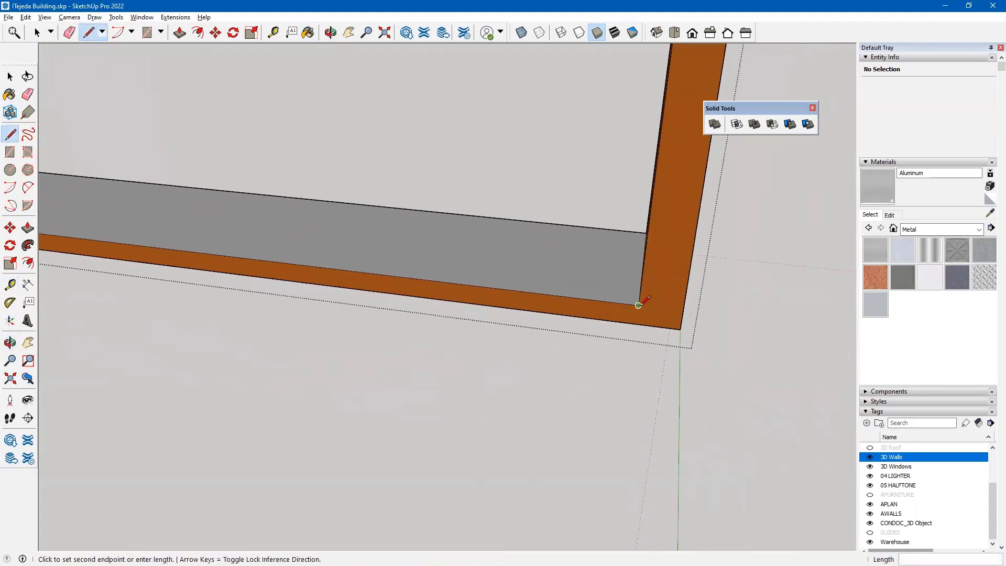
pyautogui.click(636, 323)
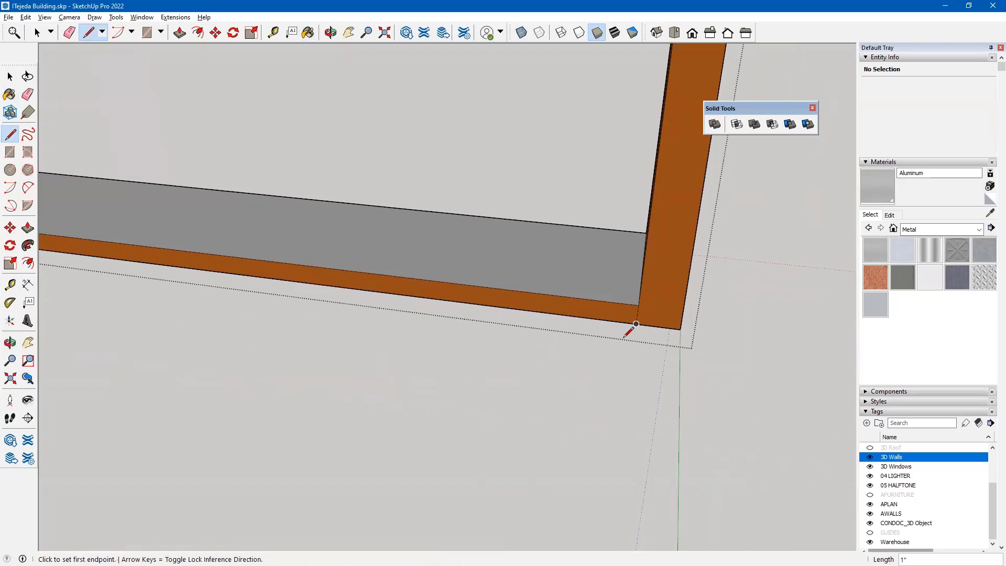
# Paint the exterior edge face of the frame's bottom member with Aluminum.
pyautogui.click(877, 249)
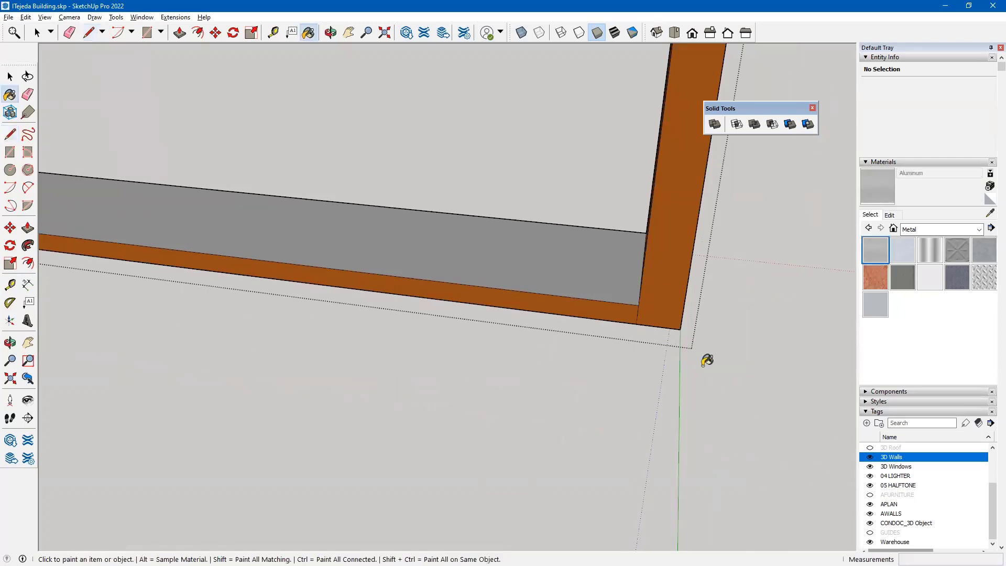
pyautogui.click(583, 302)
pyautogui.scroll(-5, 633, 282)
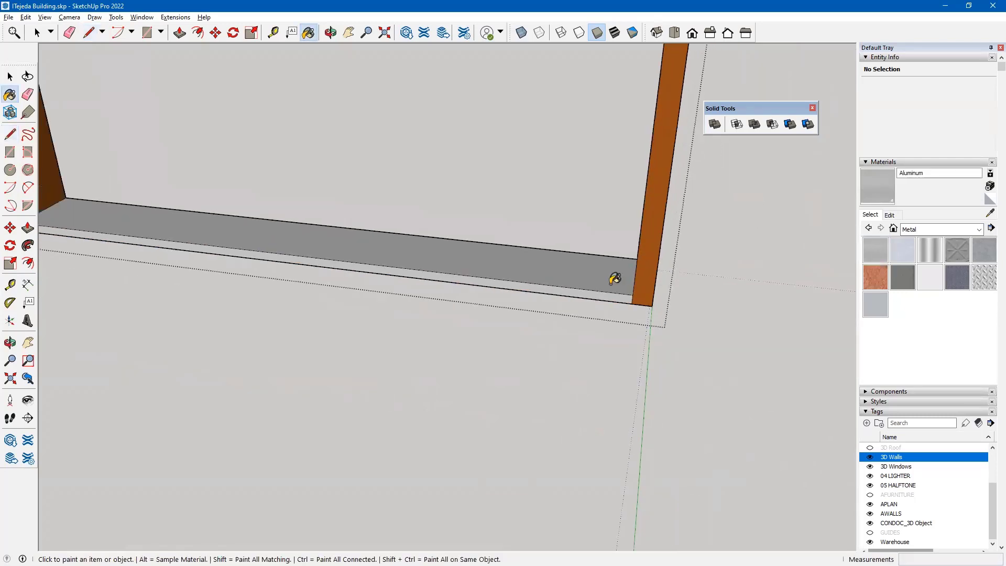
# Draw short vertical lines at both lower inner corners of the frame's interior side to separate the bottom member from the jambs.
pyautogui.moveTo(711, 287)
pyautogui.mouseDown(button='middle')
pyautogui.moveTo(638, 407)
pyautogui.moveTo(305, 374)
pyautogui.moveTo(418, 332)
pyautogui.mouseUp(button='middle')
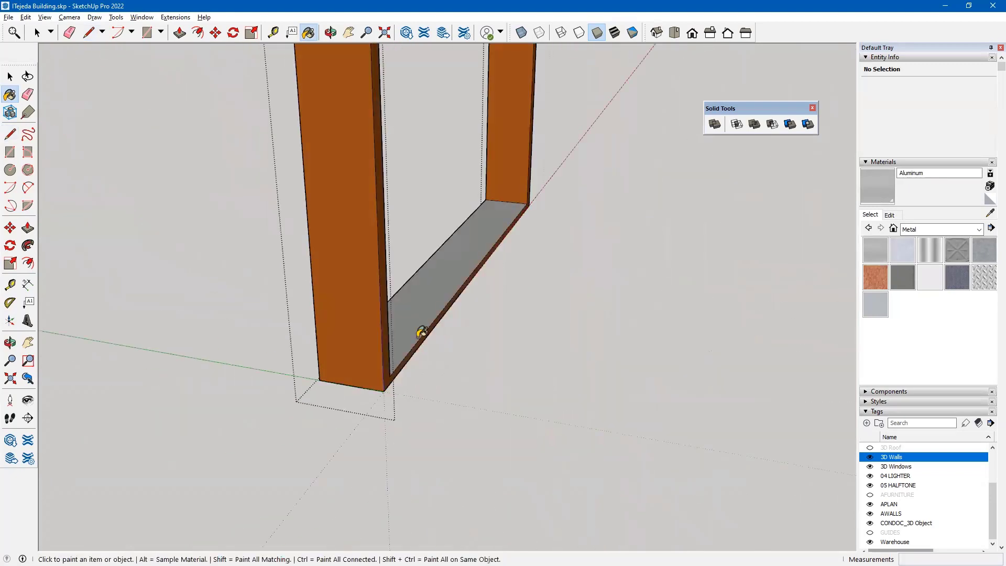
pyautogui.press('o')
pyautogui.moveTo(570, 373)
pyautogui.mouseDown()
pyautogui.moveTo(550, 418)
pyautogui.moveTo(288, 341)
pyautogui.moveTo(227, 341)
pyautogui.moveTo(233, 365)
pyautogui.mouseUp()
pyautogui.press('b')
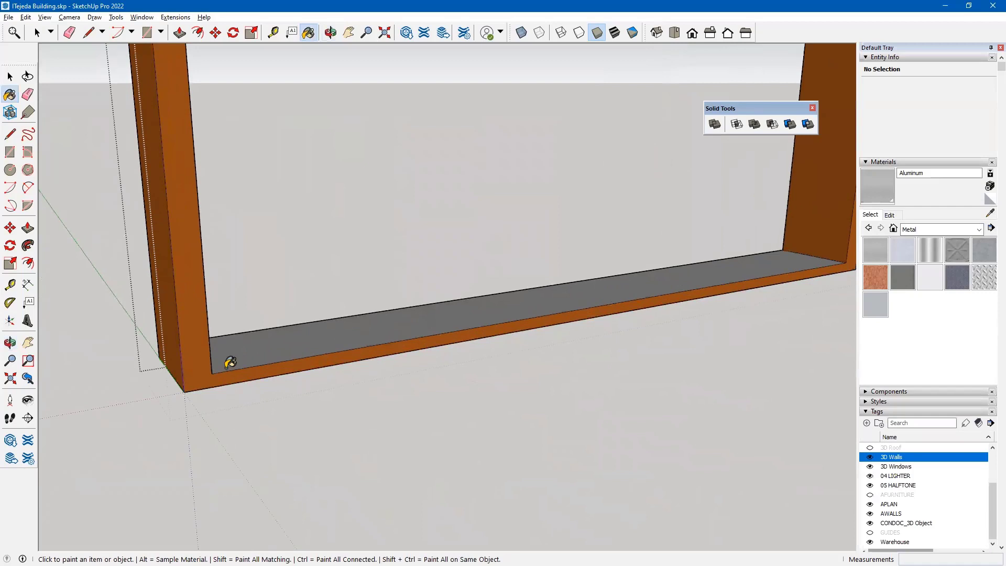
pyautogui.press('l')
pyautogui.click(212, 373)
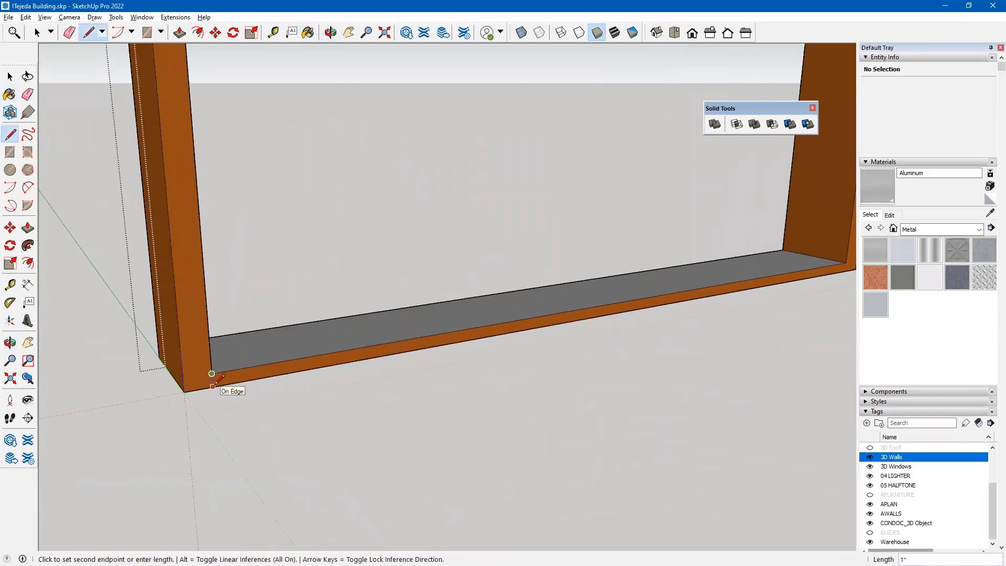
pyautogui.click(218, 380)
pyautogui.keyDown('shift'); pyautogui.moveTo(549, 375); pyautogui.dragTo(315, 410, button='middle'); pyautogui.keyUp('shift')
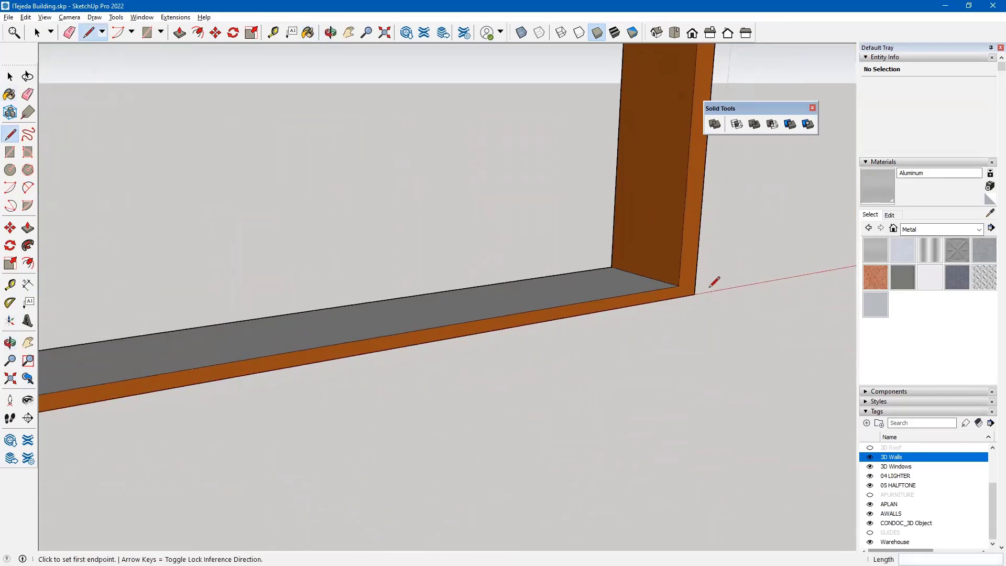
pyautogui.click(679, 287)
pyautogui.click(677, 296)
# Paint the interior edge face of the frame's bottom member with Aluminum.
pyautogui.click(874, 250)
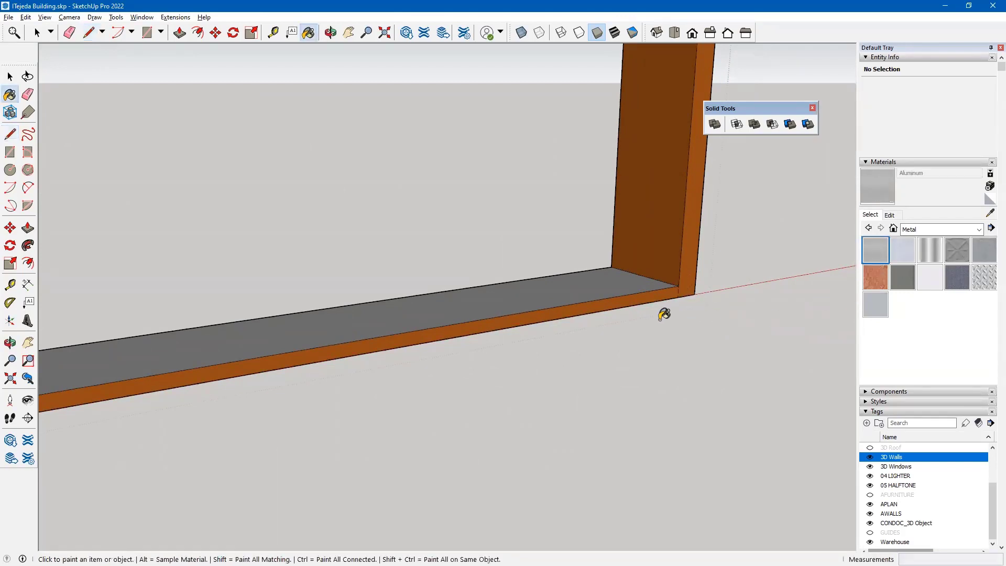
pyautogui.click(658, 299)
pyautogui.scroll(-5, 682, 311)
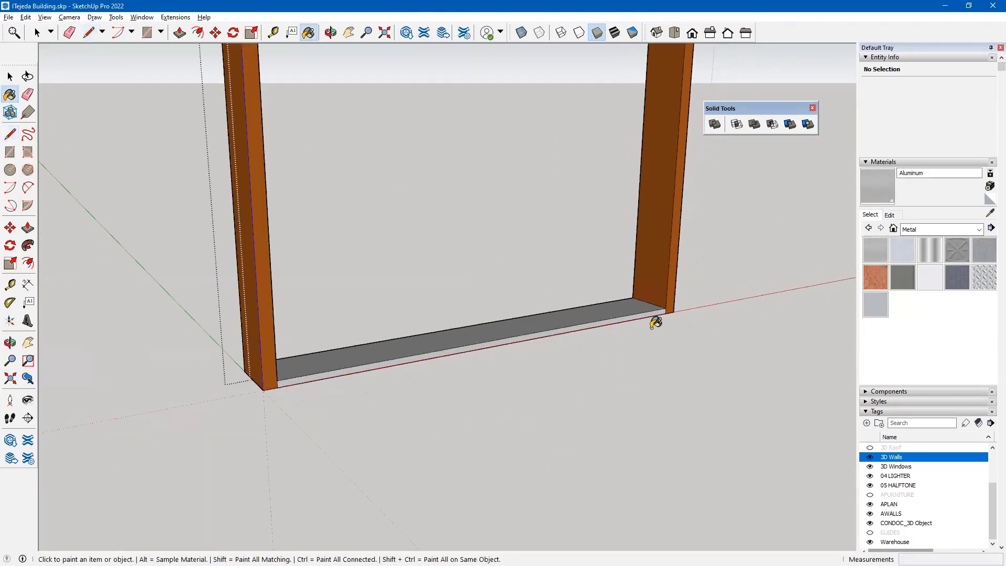
pyautogui.scroll(-3, 590, 346)
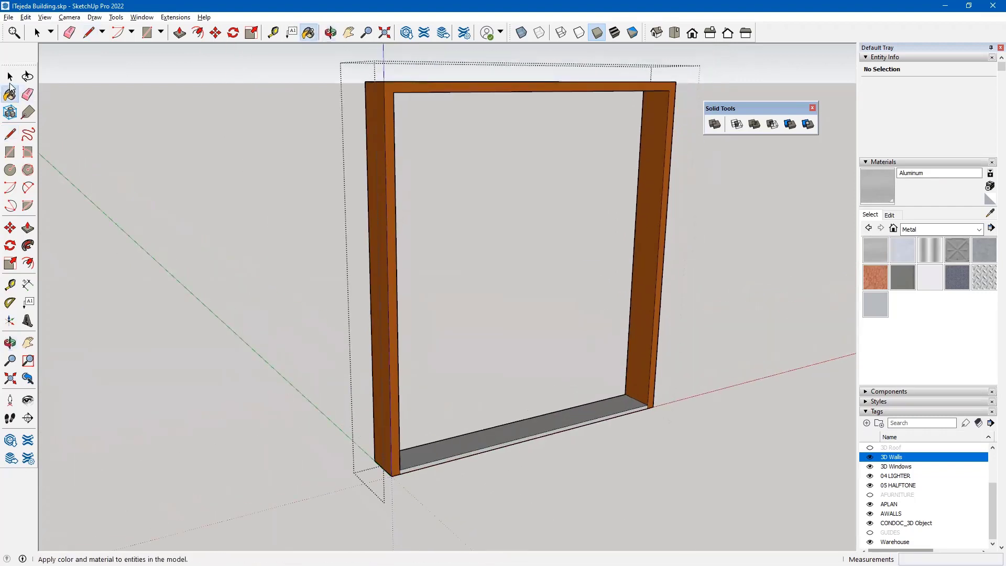
# Close the frame group and return to the full model, viewing the finished frame from the exterior.
pyautogui.click(10, 77)
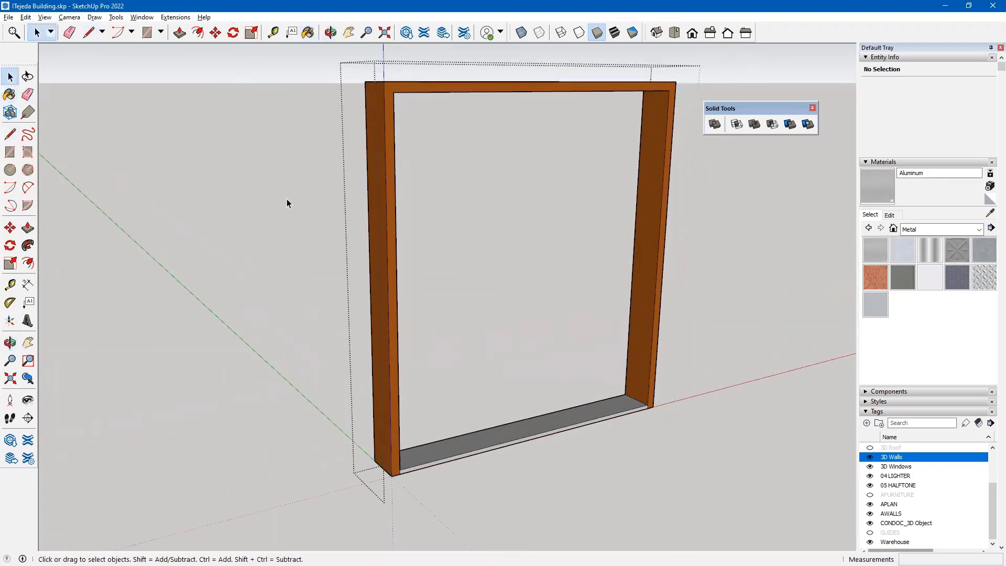
pyautogui.scroll(3, 283, 199)
pyautogui.scroll(-6, 448, 260)
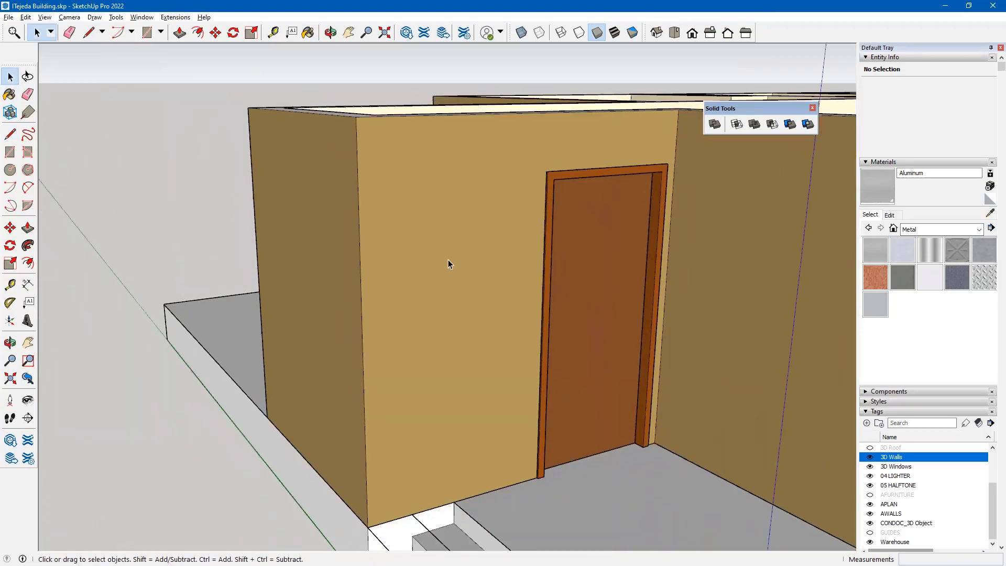
pyautogui.moveTo(283, 144); pyautogui.dragTo(492, 335, button='middle')
pyautogui.scroll(5, 493, 334)
pyautogui.scroll(3, 408, 334)
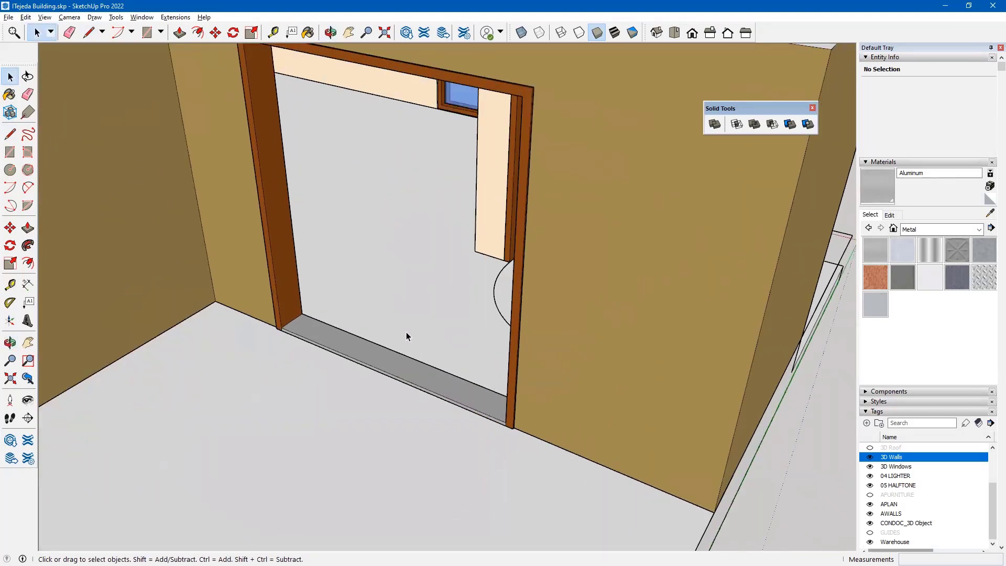
# Make the model's faces transparent to reveal the sliding door's plan linework beneath the frame's bottom member.
pyautogui.click(523, 33)
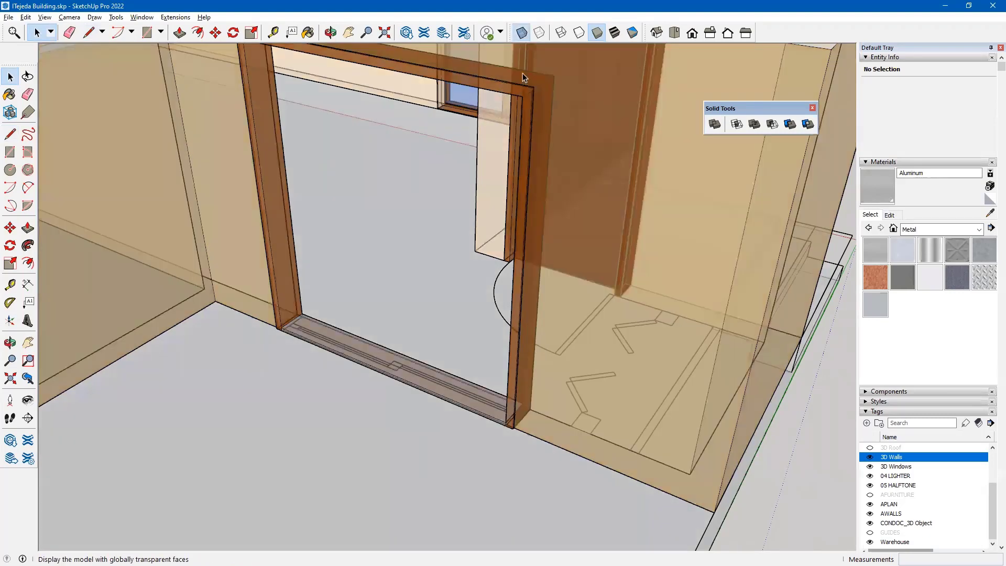
pyautogui.scroll(3, 391, 380)
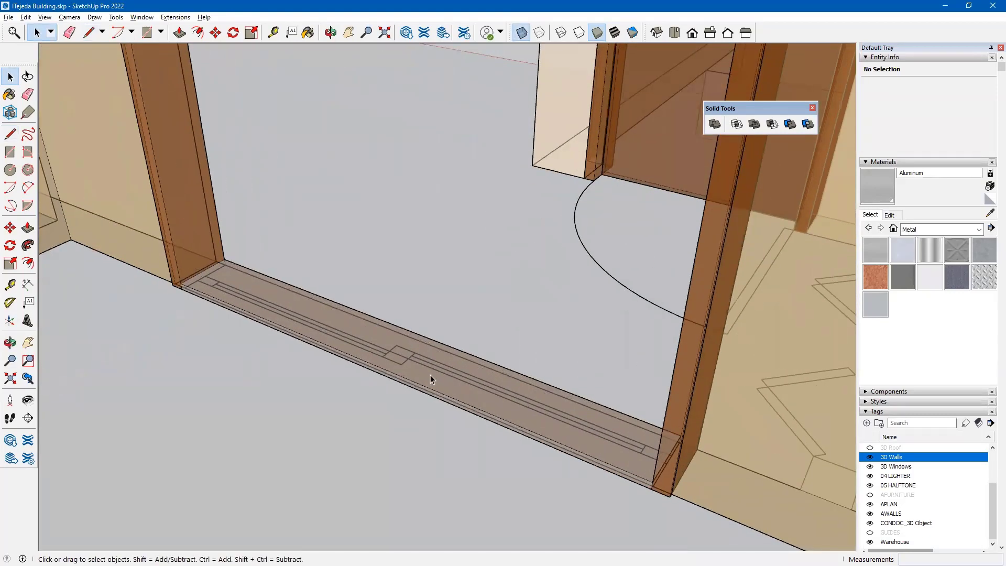
pyautogui.moveTo(357, 329); pyautogui.dragTo(460, 348, button='middle')
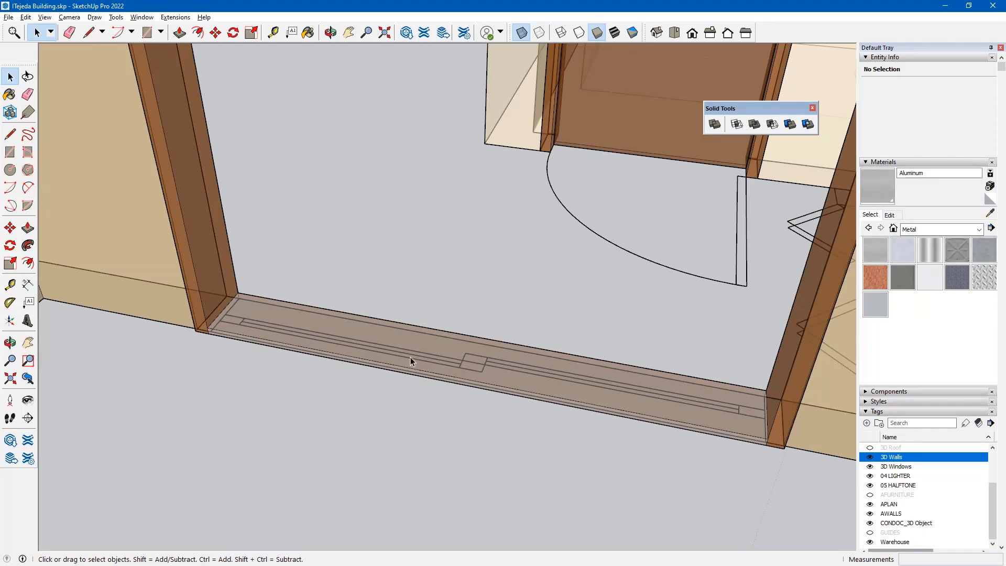
# Draw a 3' 1 1/2" by 1 1/2" rectangle over one sliding panel's outline in the door plan, from the jamb to the center overlap.
pyautogui.click(10, 152)
pyautogui.scroll(4, 239, 326)
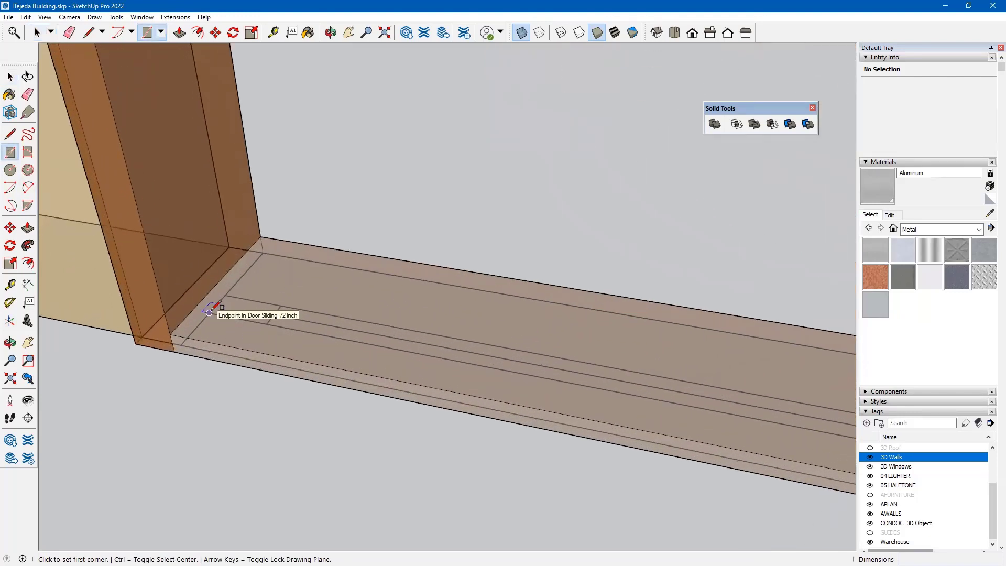
pyautogui.click(209, 313)
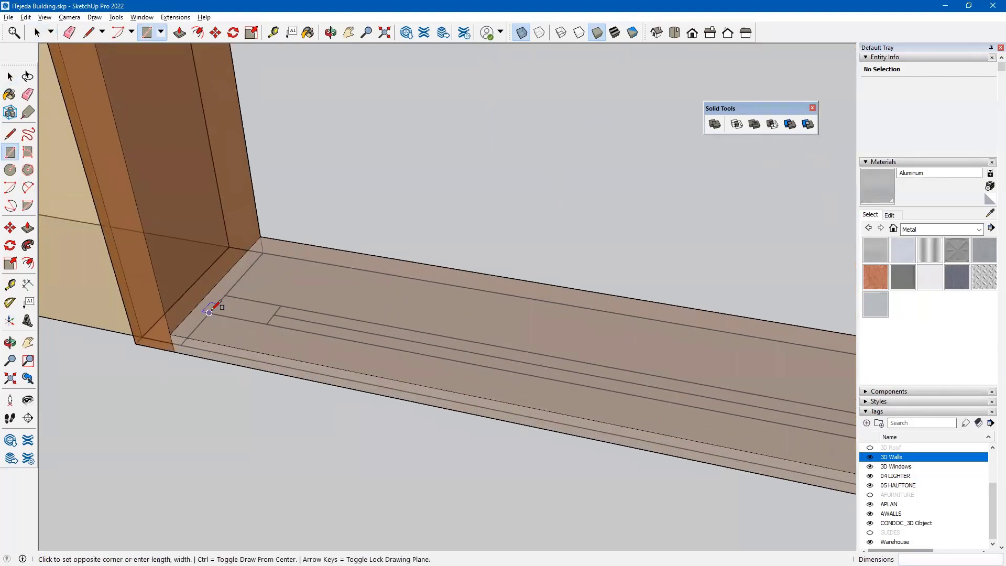
pyautogui.scroll(-2, 404, 344)
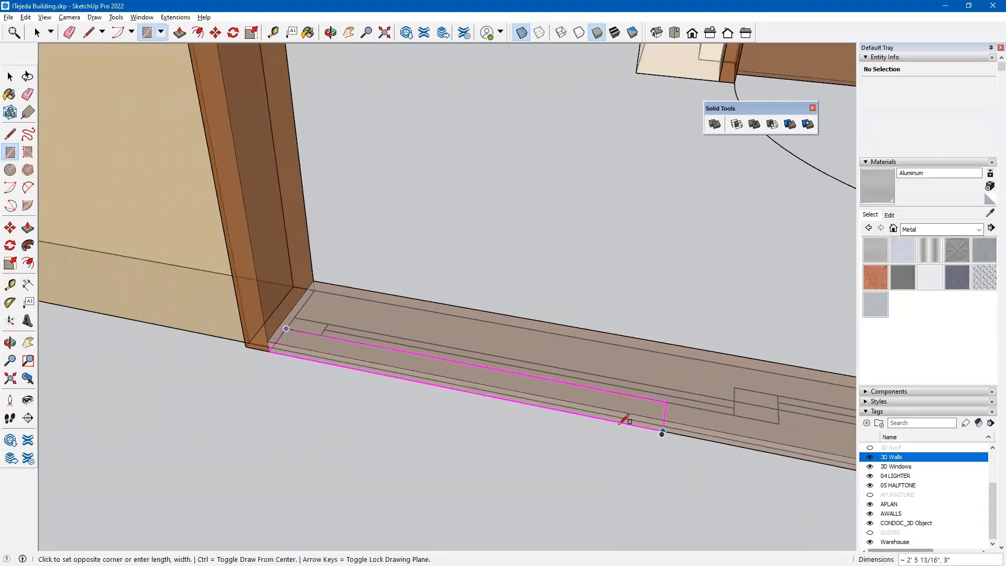
pyautogui.moveTo(662, 426); pyautogui.dragTo(498, 375, button='middle')
pyautogui.scroll(2, 487, 372)
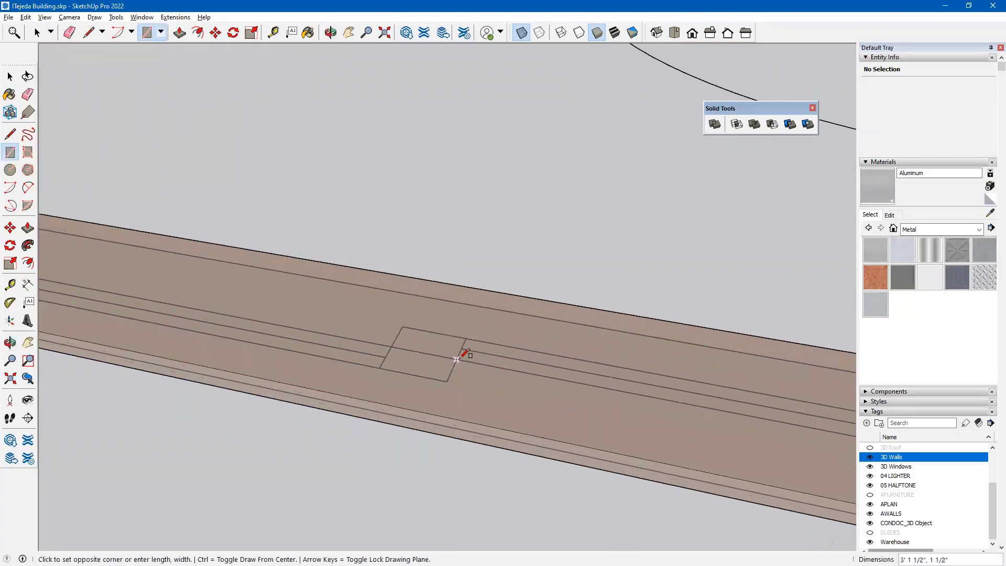
pyautogui.click(462, 352)
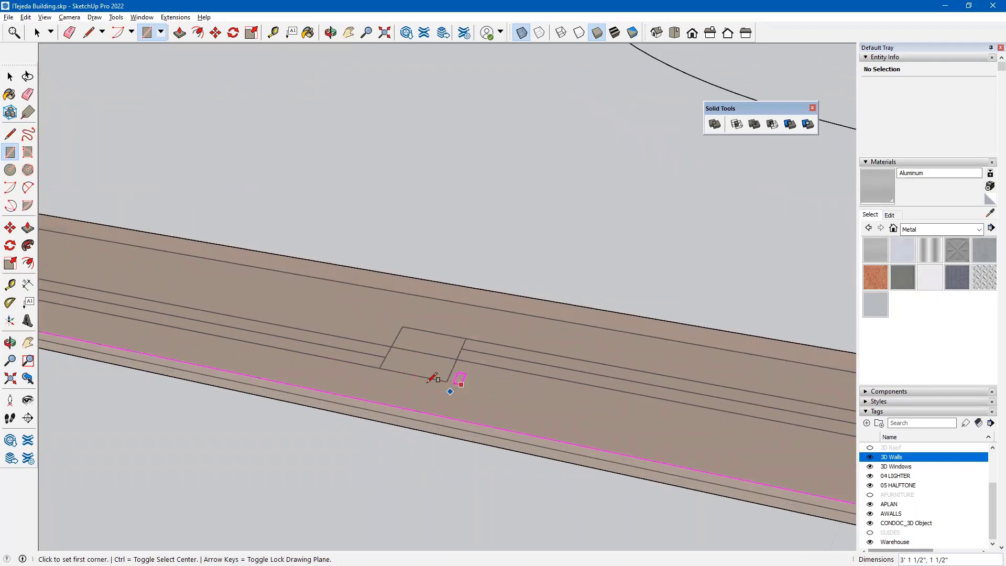
# Push/Pull the panel rectangle up 6' 8" to the underside of the frame's head.
pyautogui.moveTo(493, 398); pyautogui.dragTo(534, 419, button='middle')
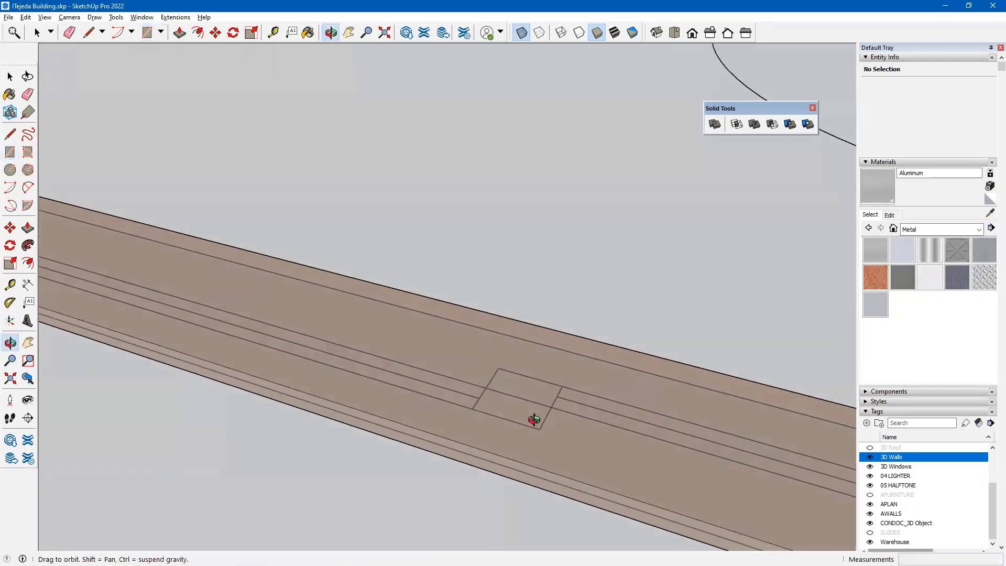
pyautogui.press('p')
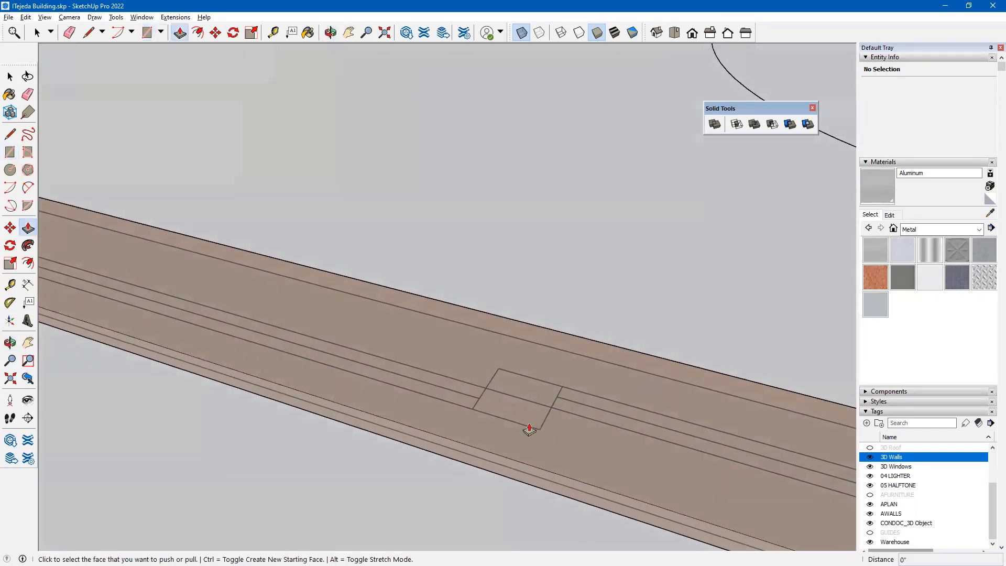
pyautogui.click(503, 416)
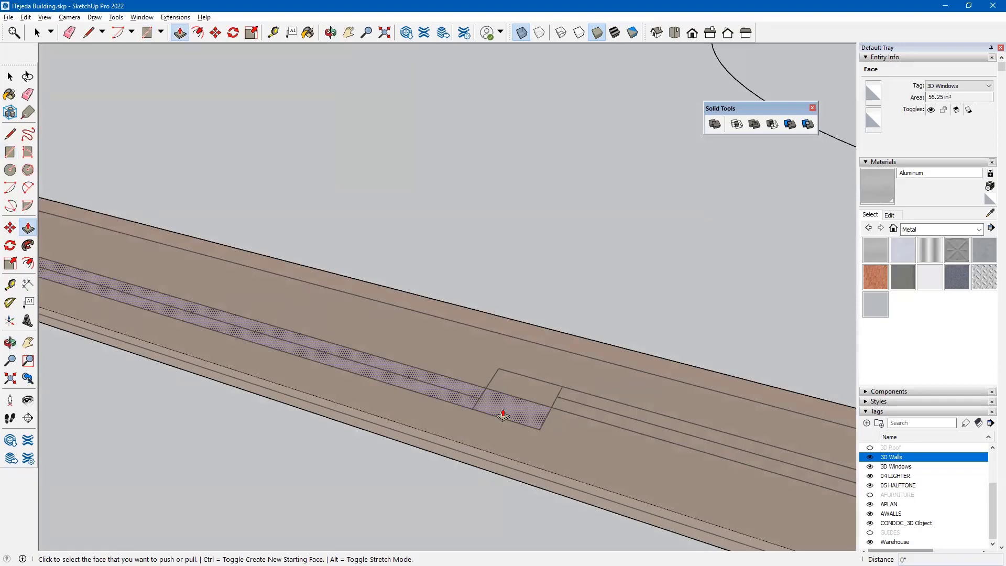
pyautogui.click(503, 415)
pyautogui.scroll(-3, 493, 360)
pyautogui.moveTo(514, 278); pyautogui.dragTo(461, 434, button='middle')
pyautogui.scroll(-2, 447, 414)
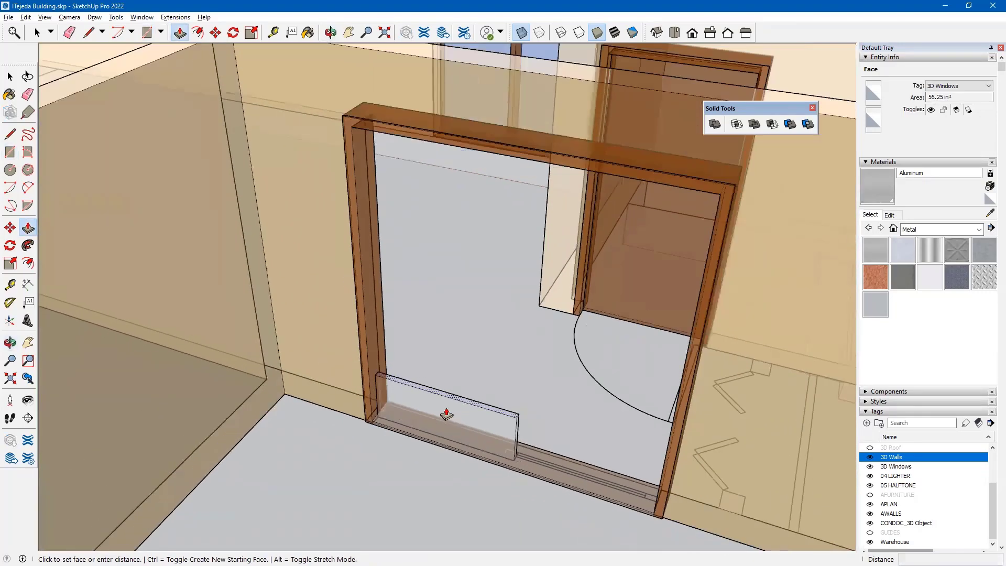
pyautogui.scroll(4, 386, 166)
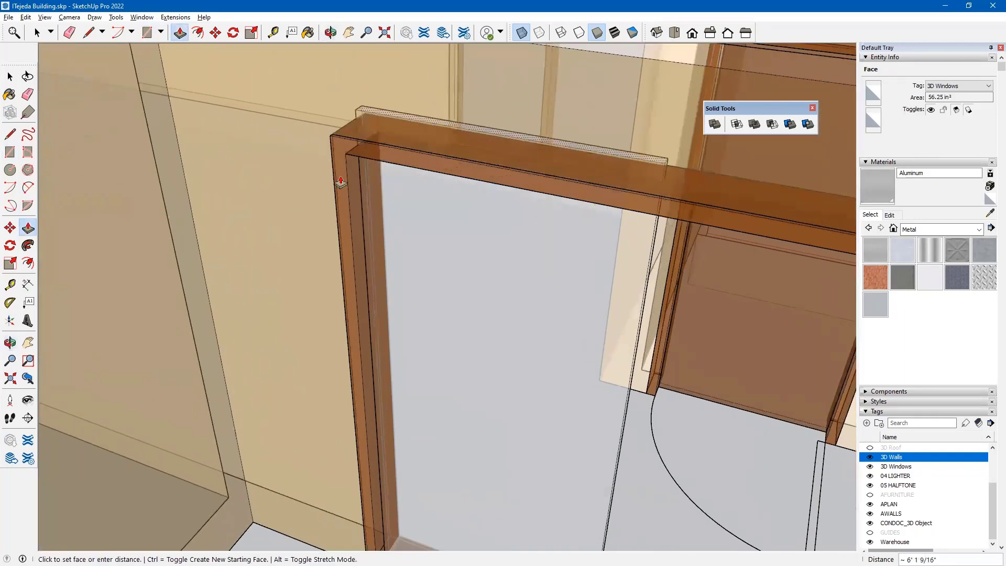
pyautogui.click(345, 153)
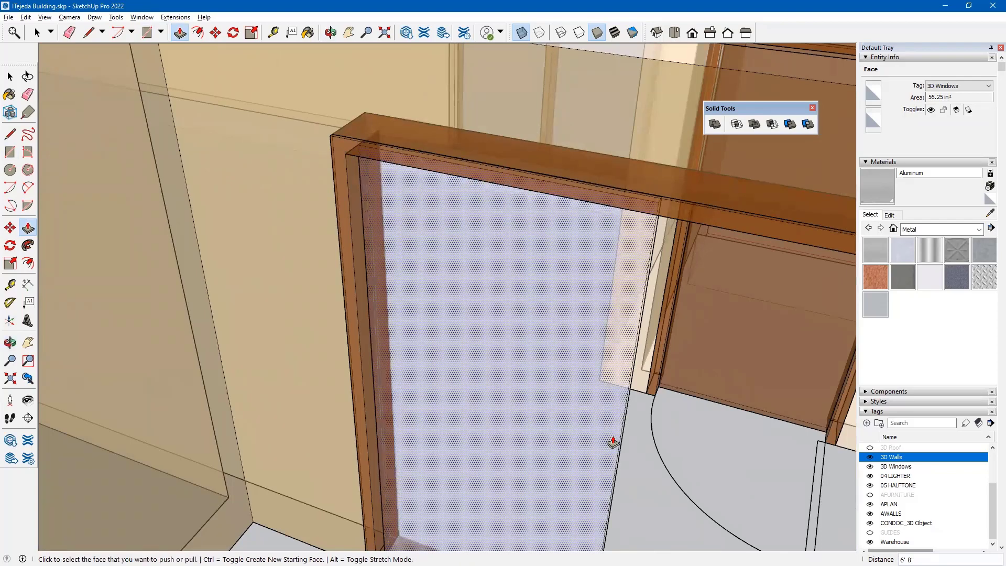
# Turn off the transparent face display to show the new door panel as opaque.
pyautogui.moveTo(532, 371); pyautogui.dragTo(420, 272, button='middle')
pyautogui.scroll(5, 500, 384)
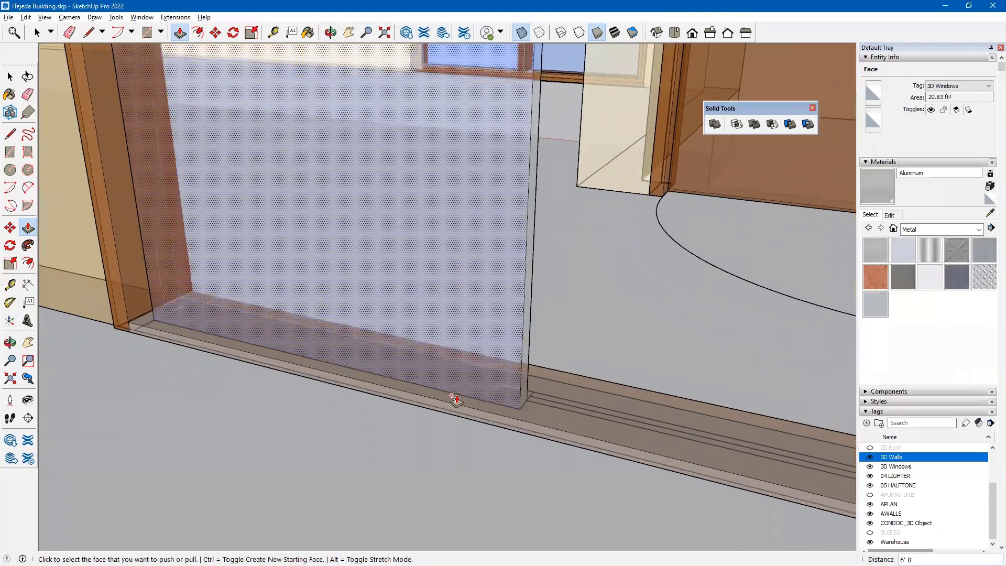
pyautogui.moveTo(257, 384); pyautogui.dragTo(357, 340, button='middle')
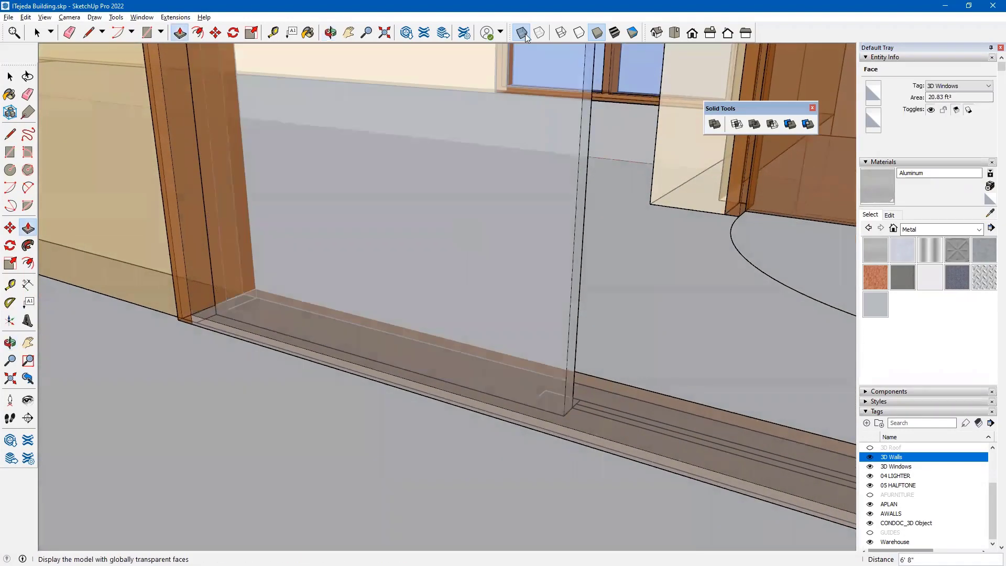
pyautogui.click(525, 33)
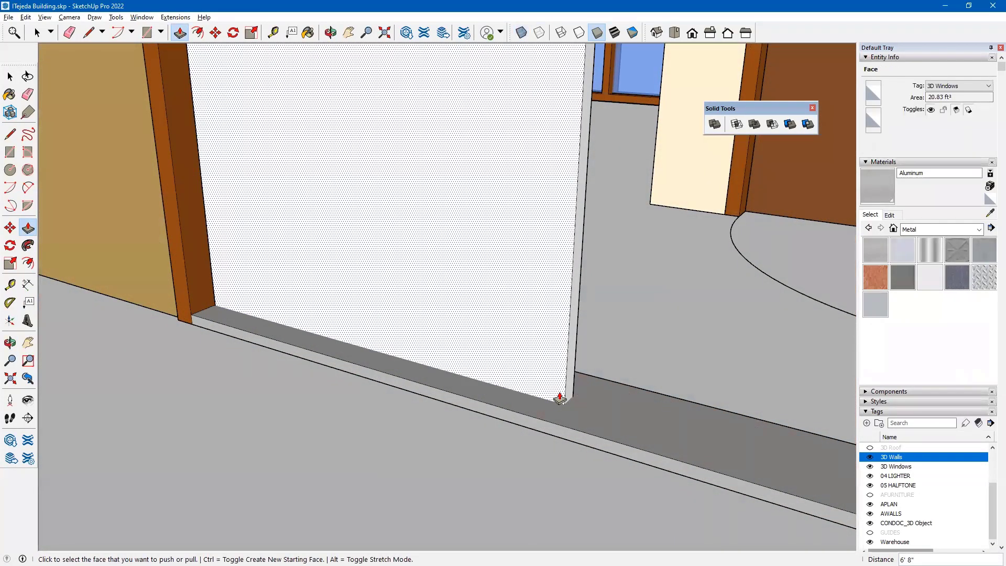
# Hide the 3D Base tag so the door panel can be reached from below.
pyautogui.moveTo(469, 396); pyautogui.dragTo(445, 355, button='middle')
pyautogui.scroll(-4, 445, 355)
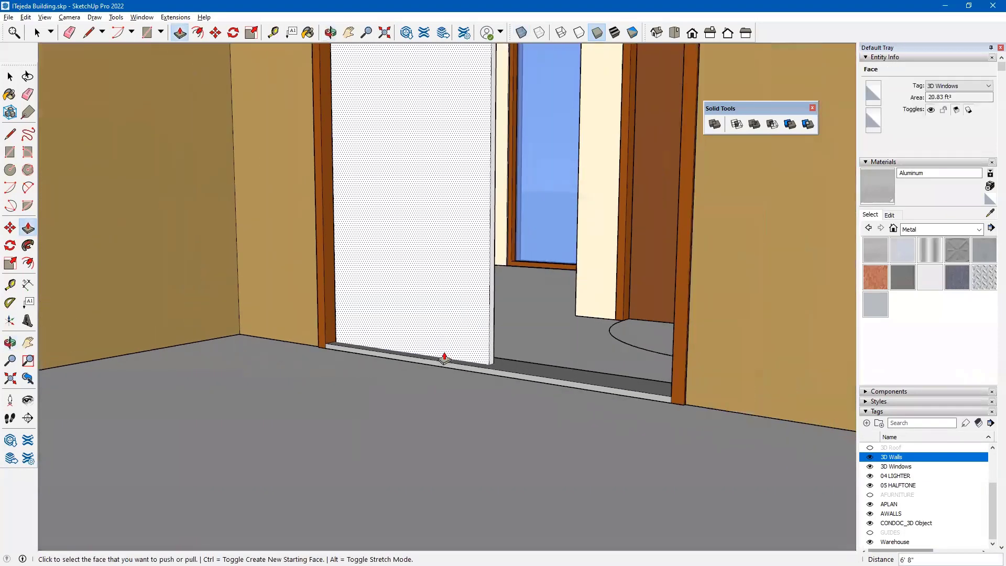
pyautogui.moveTo(491, 435); pyautogui.dragTo(396, 302, button='middle')
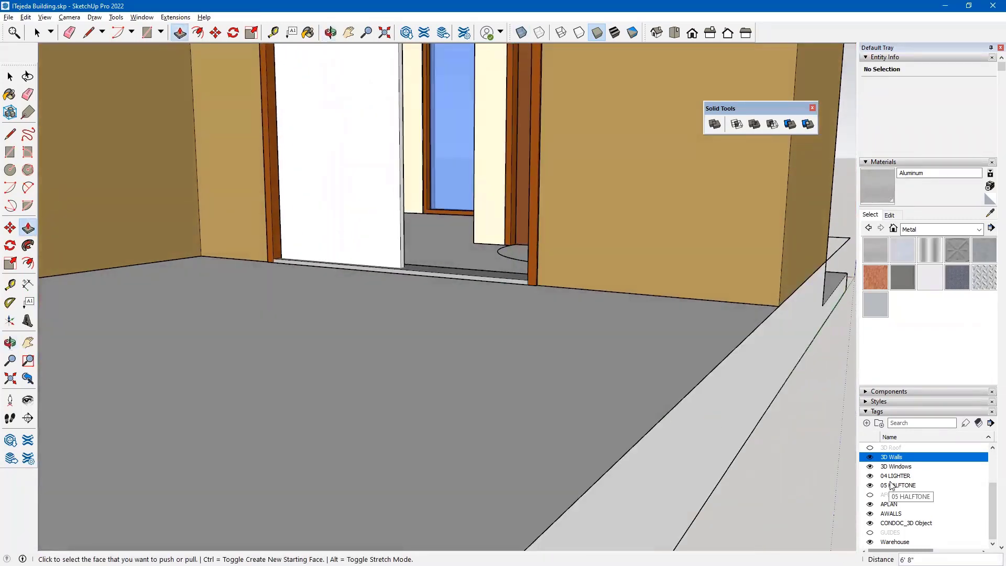
pyautogui.scroll(1, 892, 479)
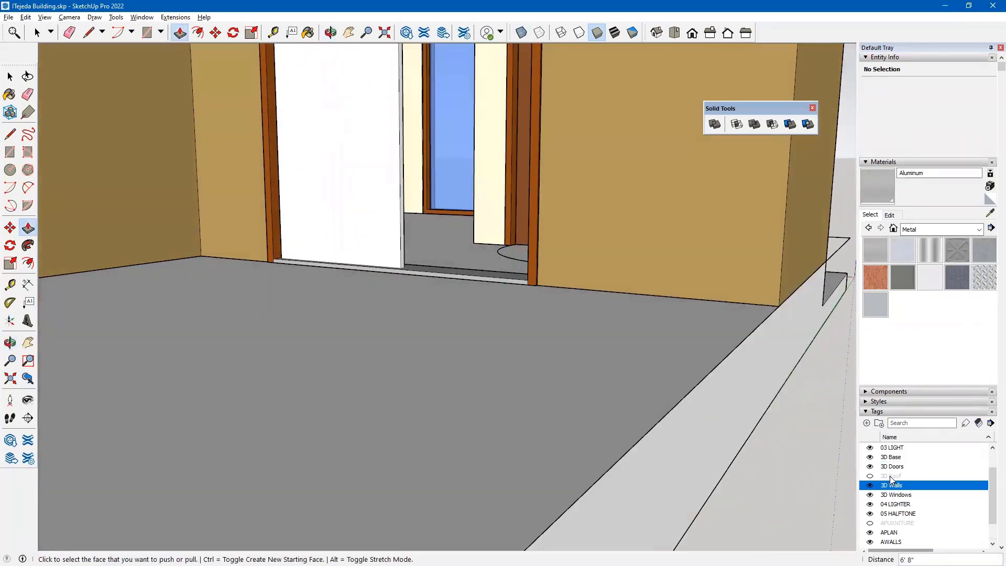
pyautogui.click(869, 459)
# Push/Pull the door panel's underside up 1" to the top of the aluminum bottom member.
pyautogui.moveTo(449, 308); pyautogui.dragTo(499, 316, button='middle')
pyautogui.press('p')
pyautogui.scroll(10, 532, 434)
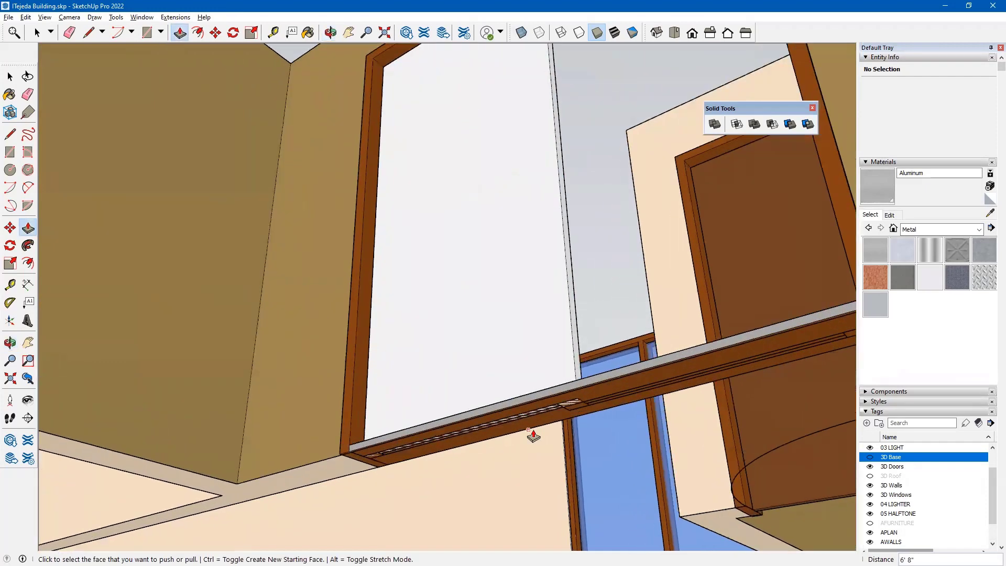
pyautogui.scroll(-4, 509, 438)
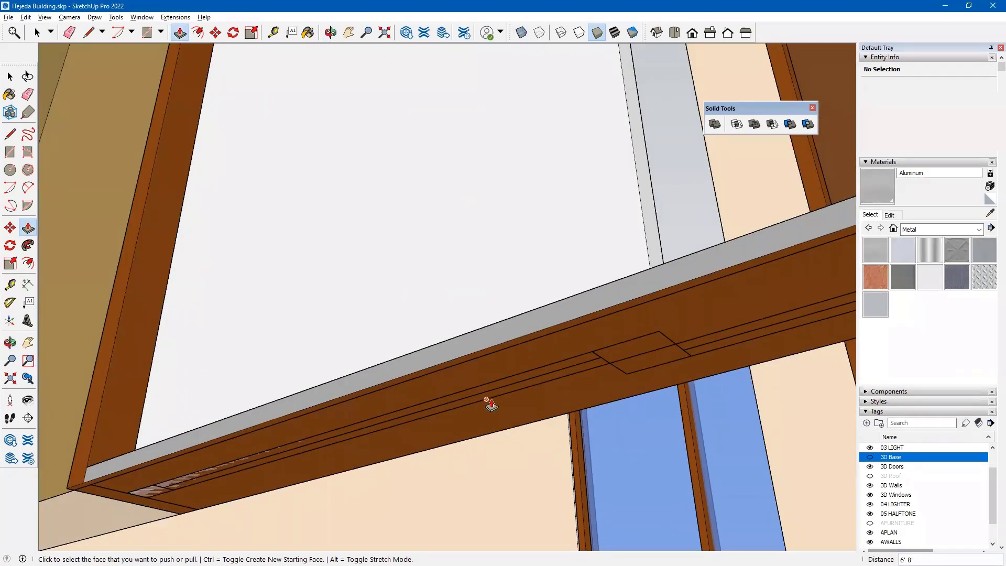
pyautogui.click(215, 475)
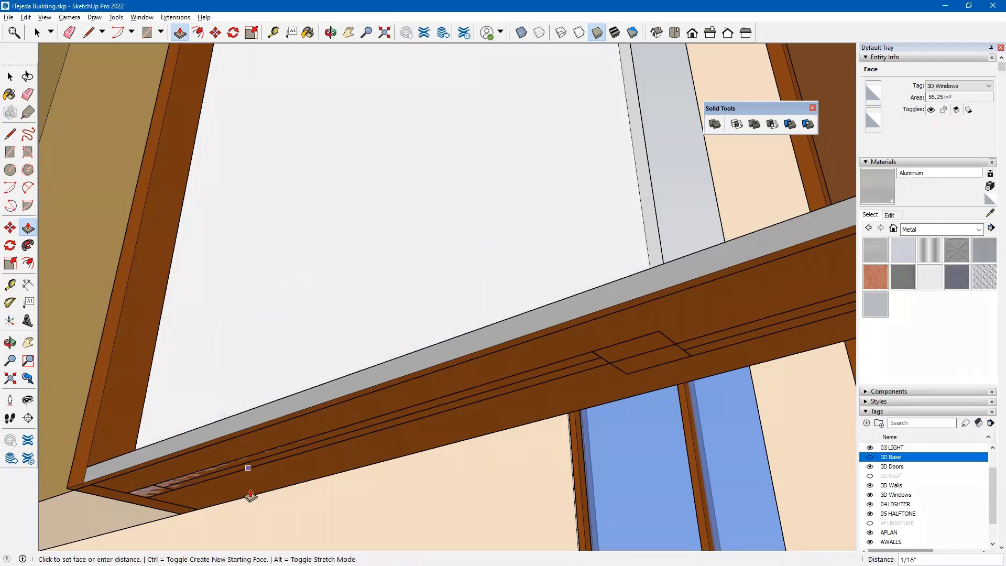
pyautogui.keyDown('shift'); pyautogui.moveTo(464, 308); pyautogui.dragTo(461, 460, button='middle'); pyautogui.keyUp('shift')
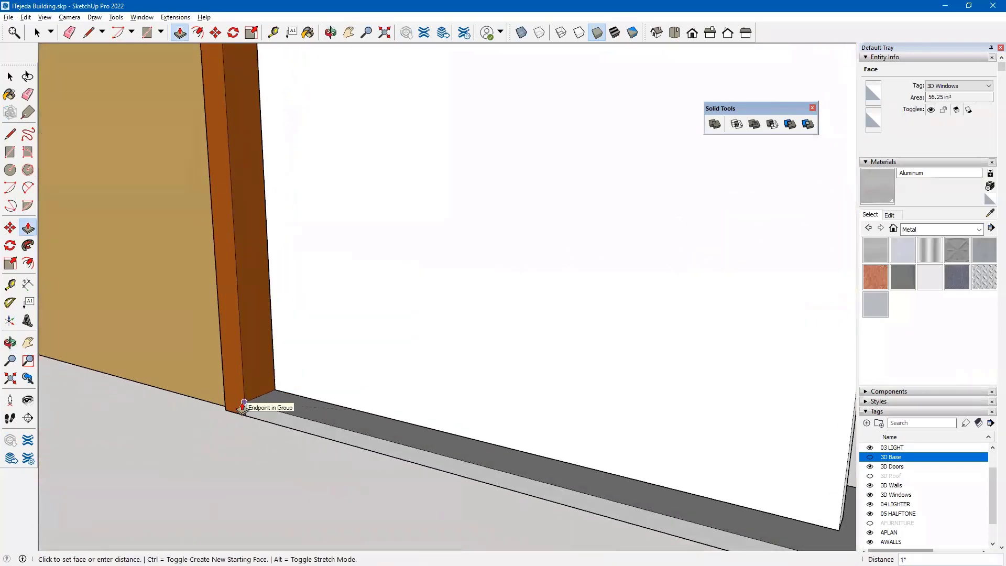
pyautogui.click(270, 405)
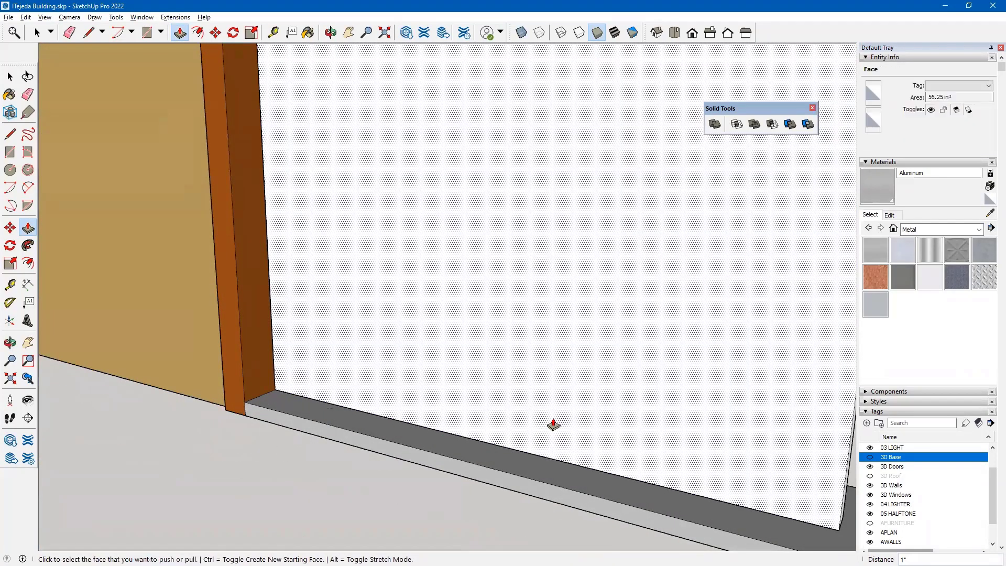
# Examine the raised panel from the front and the door plan linework from beneath, using the Tape Measure at the plan panel's jamb-side corner.
pyautogui.keyDown('shift'); pyautogui.moveTo(554, 420); pyautogui.dragTo(338, 351, button='middle'); pyautogui.keyUp('shift')
pyautogui.scroll(-3, 338, 314)
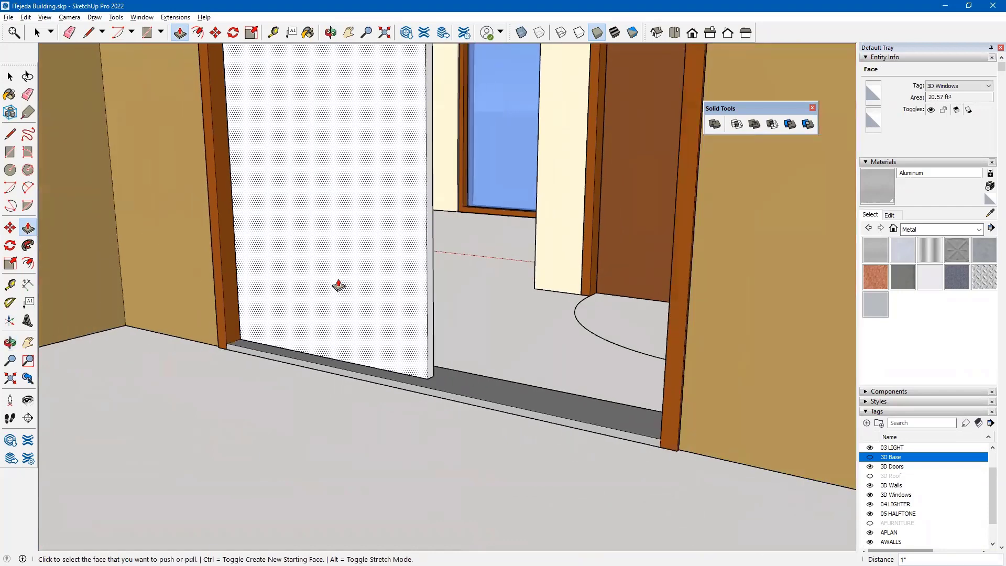
pyautogui.moveTo(371, 288); pyautogui.dragTo(427, 420, button='middle')
pyautogui.scroll(-3, 427, 420)
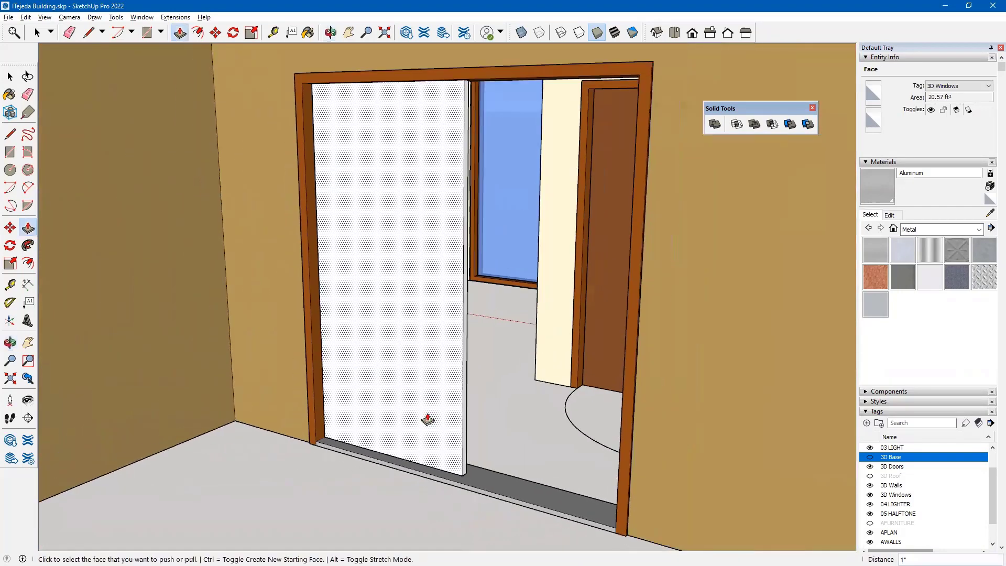
pyautogui.scroll(2, 424, 419)
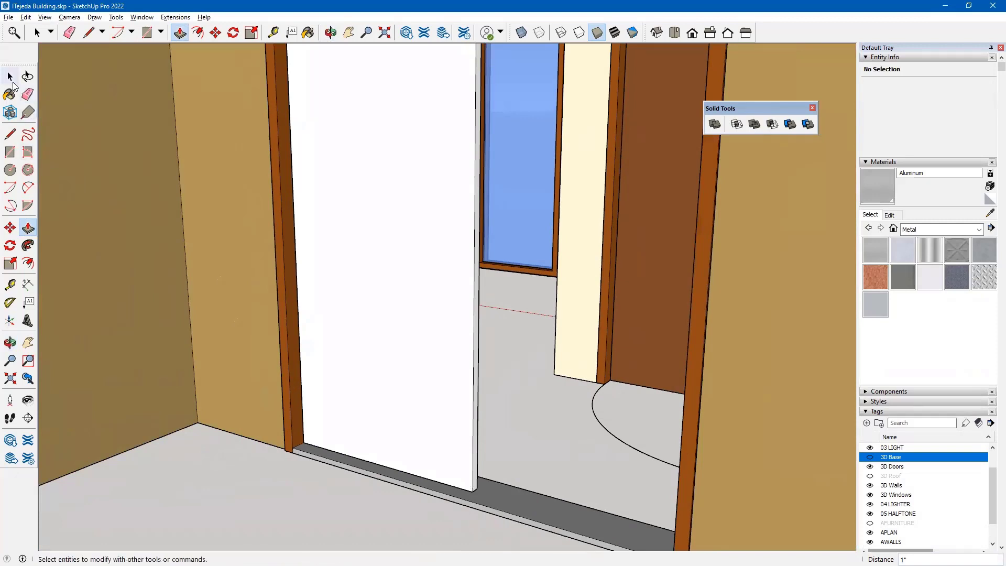
pyautogui.click(12, 82)
pyautogui.keyDown('shift'); pyautogui.moveTo(382, 466); pyautogui.dragTo(454, 237, button='middle'); pyautogui.keyUp('shift')
pyautogui.scroll(2, 453, 237)
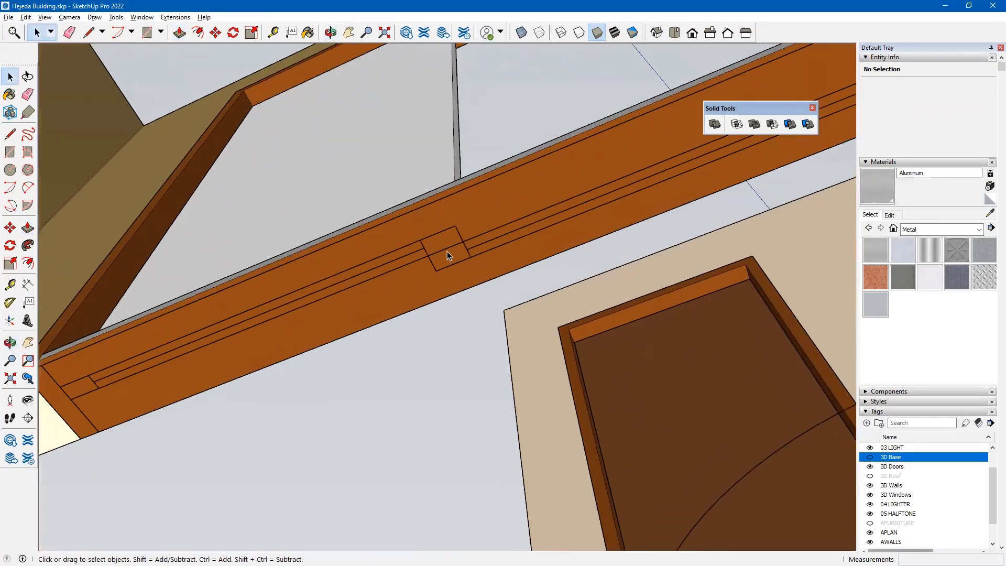
pyautogui.keyDown('shift'); pyautogui.moveTo(337, 310); pyautogui.dragTo(566, 259, button='middle'); pyautogui.keyUp('shift')
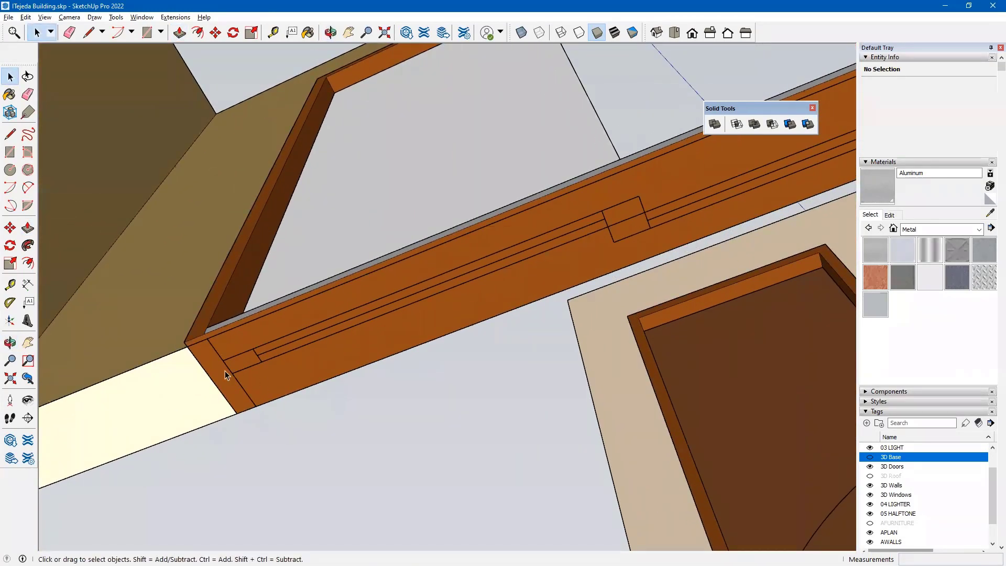
pyautogui.click(10, 284)
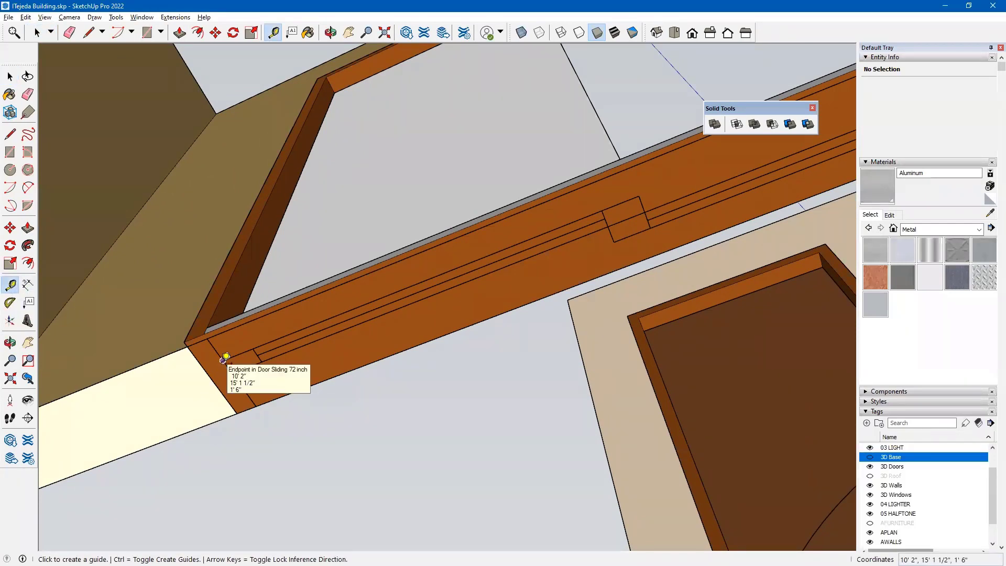
pyautogui.click(224, 360)
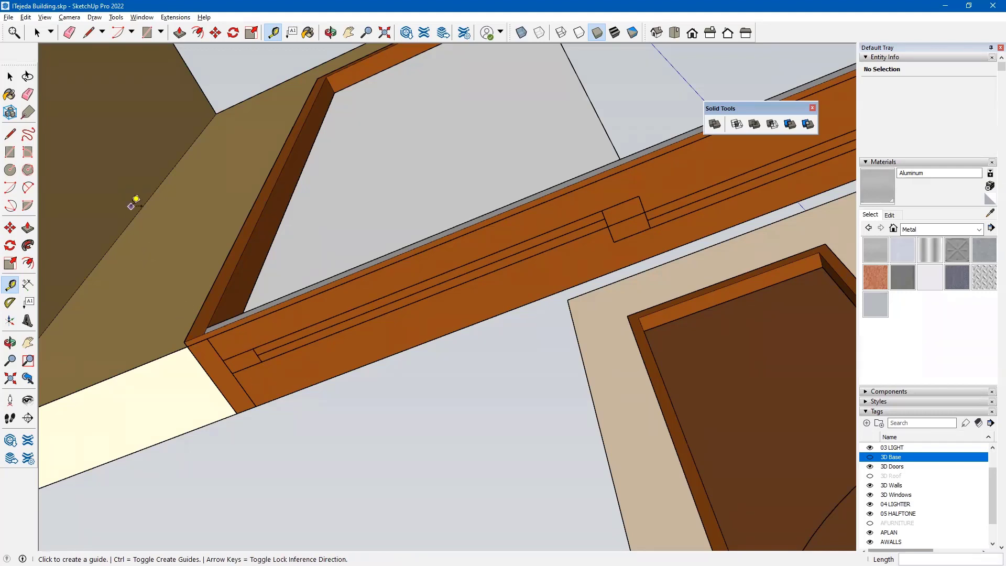
pyautogui.press('space')
# Make the whole opaque sliding door panel, with all its connected faces and edges, into a group.
pyautogui.scroll(-3, 354, 203)
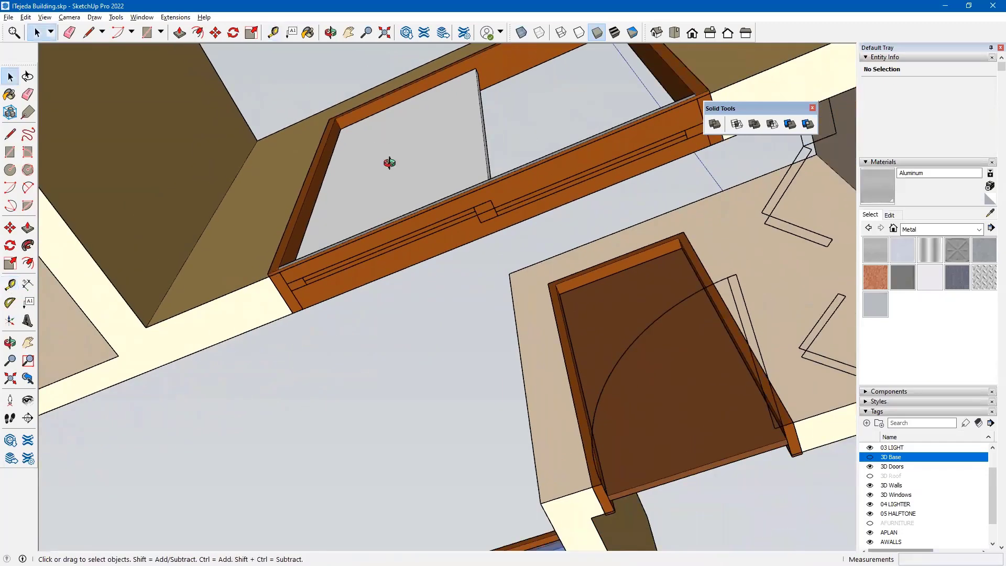
pyautogui.moveTo(387, 164); pyautogui.dragTo(396, 358, button='middle')
pyautogui.moveTo(427, 146); pyautogui.dragTo(392, 300, button='middle')
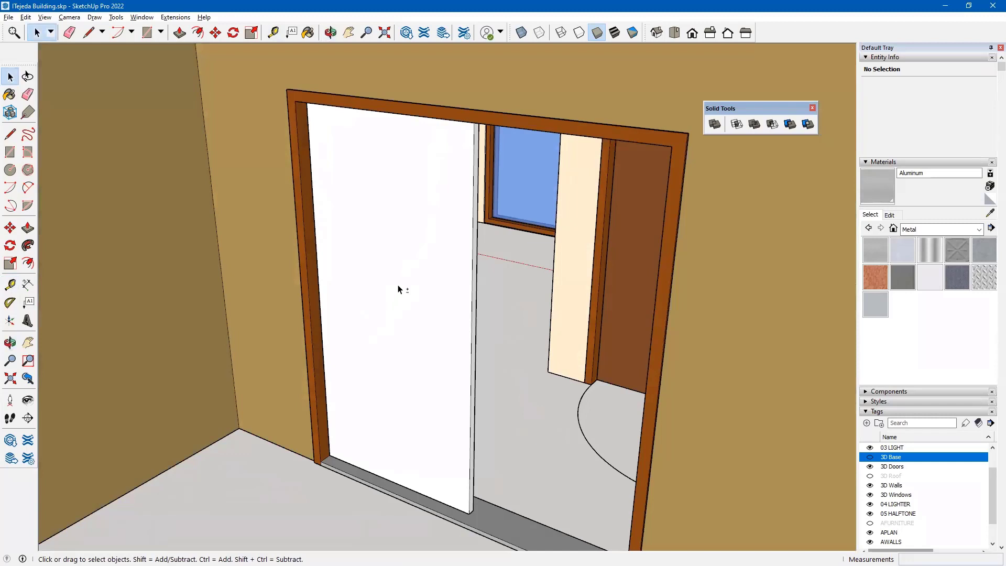
pyautogui.tripleClick(399, 288)
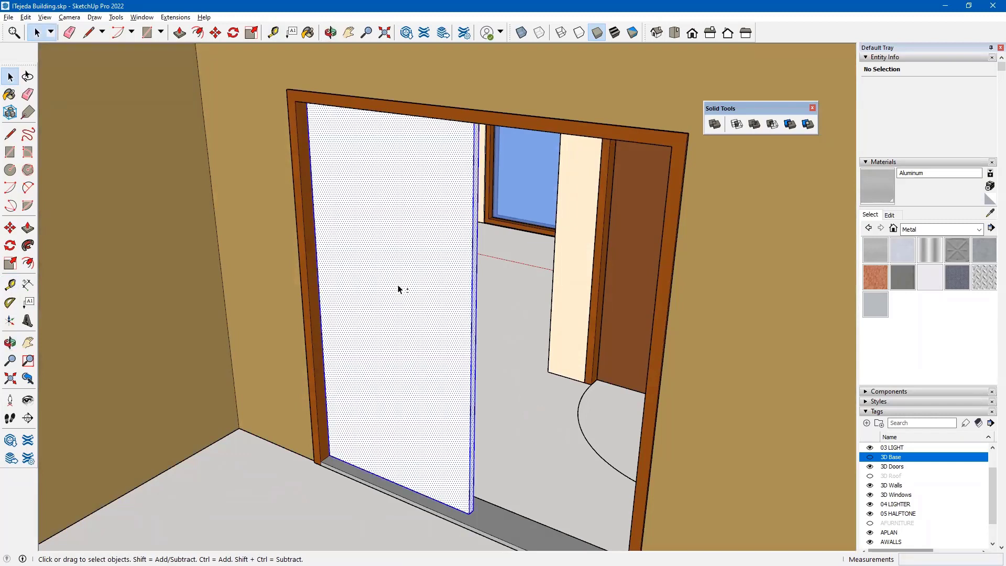
pyautogui.rightClick(400, 288)
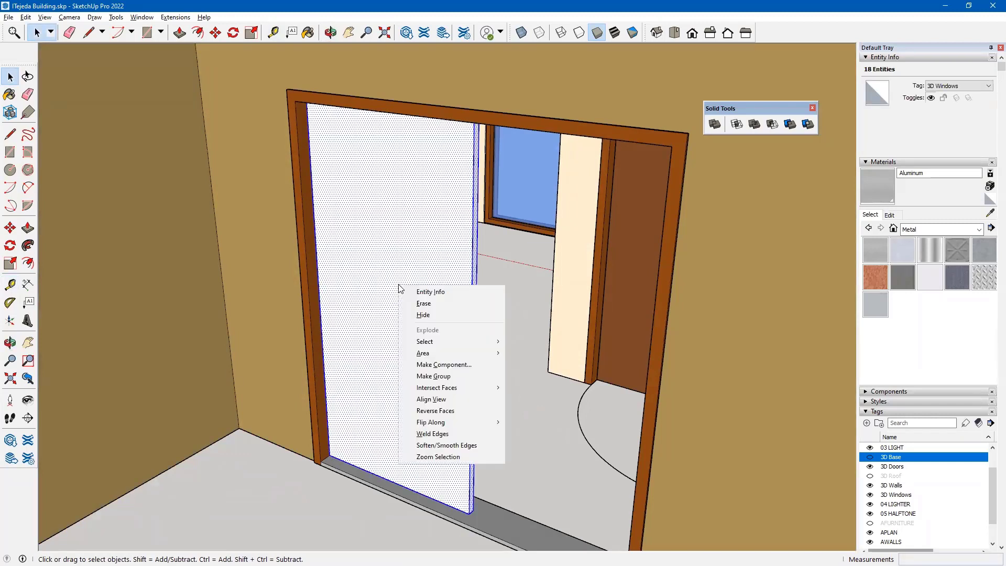
pyautogui.click(433, 377)
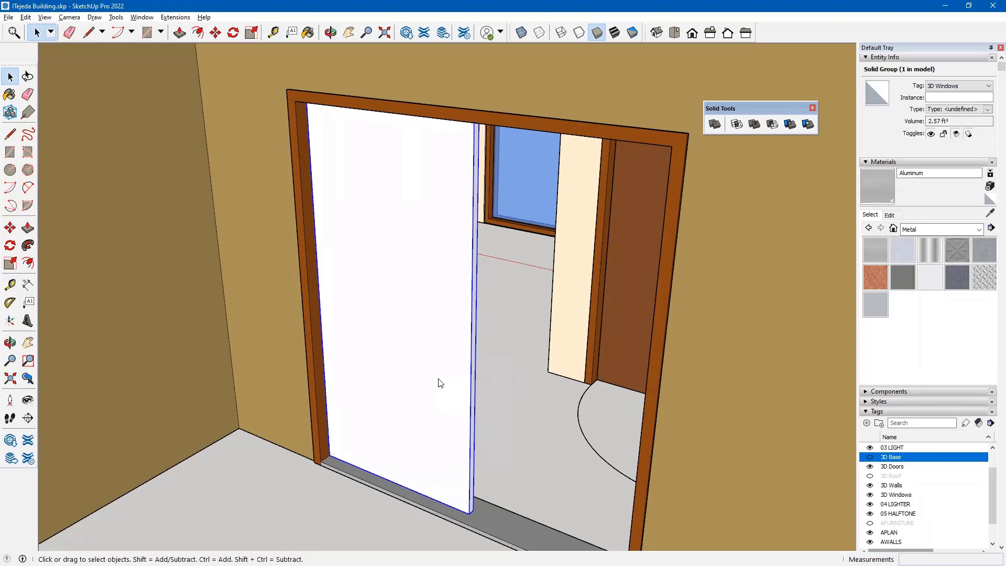
# Open the door panel group and check the component-editing display option Hide Rest Of Model.
pyautogui.doubleClick(439, 382)
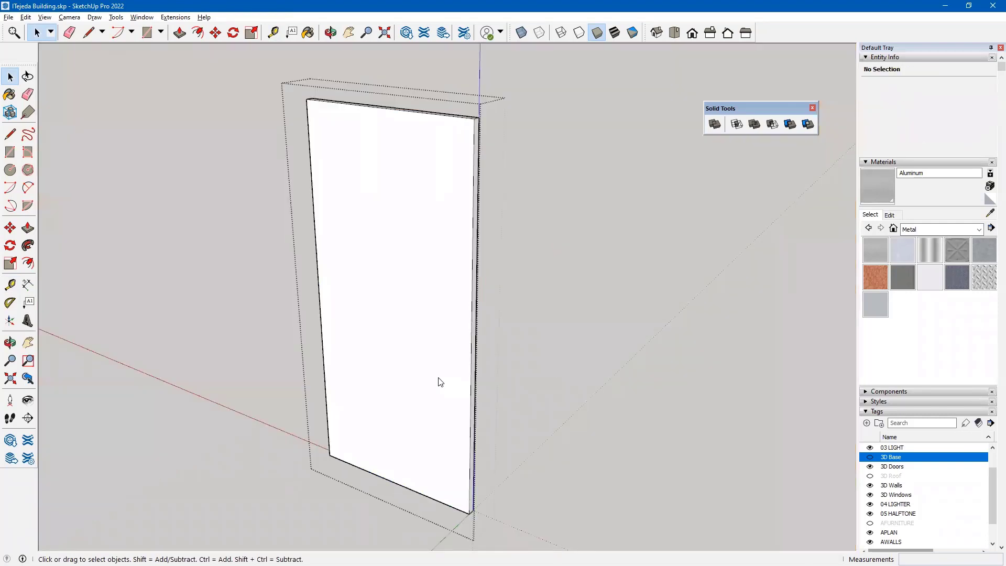
pyautogui.click(45, 17)
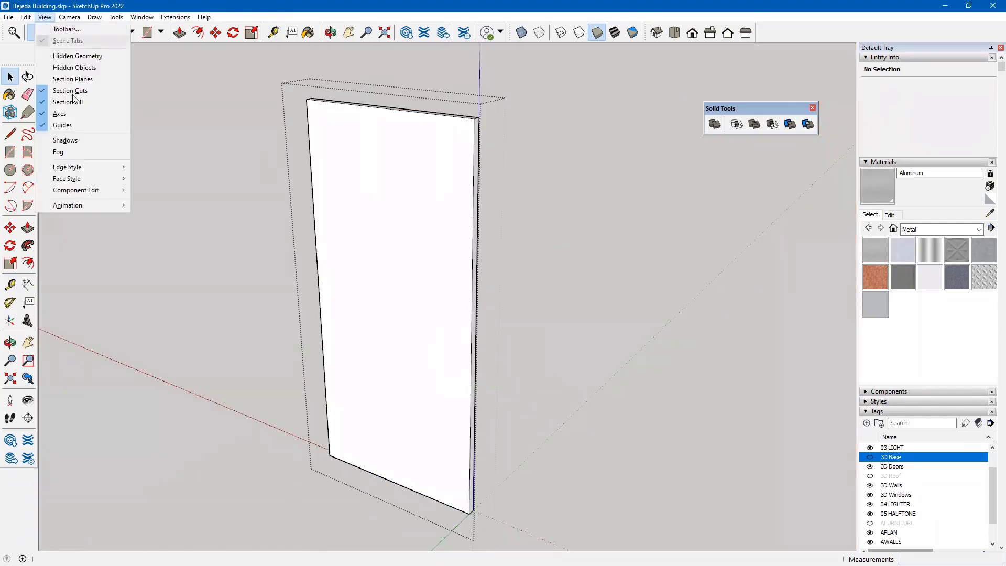
pyautogui.moveTo(83, 192)
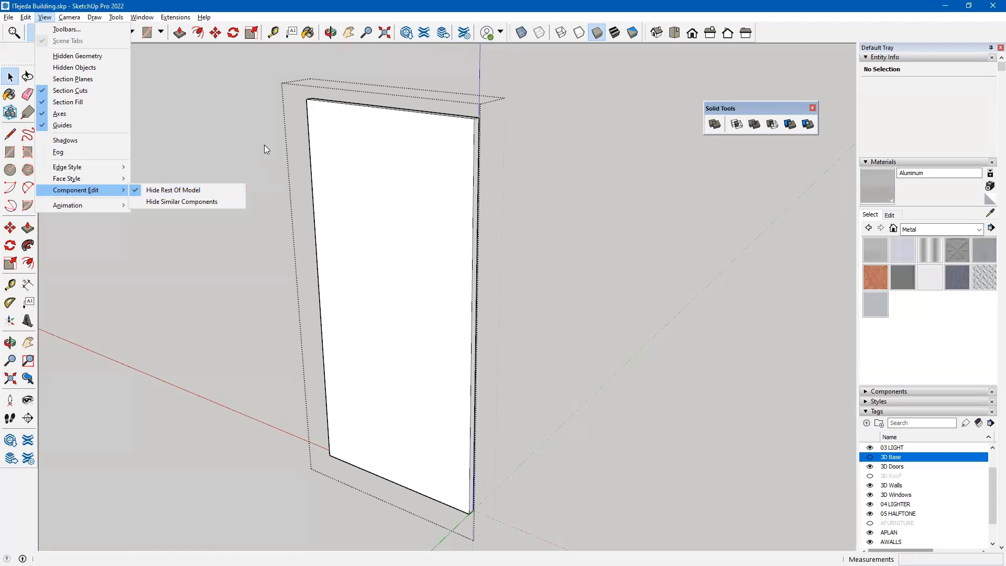
pyautogui.click(246, 176)
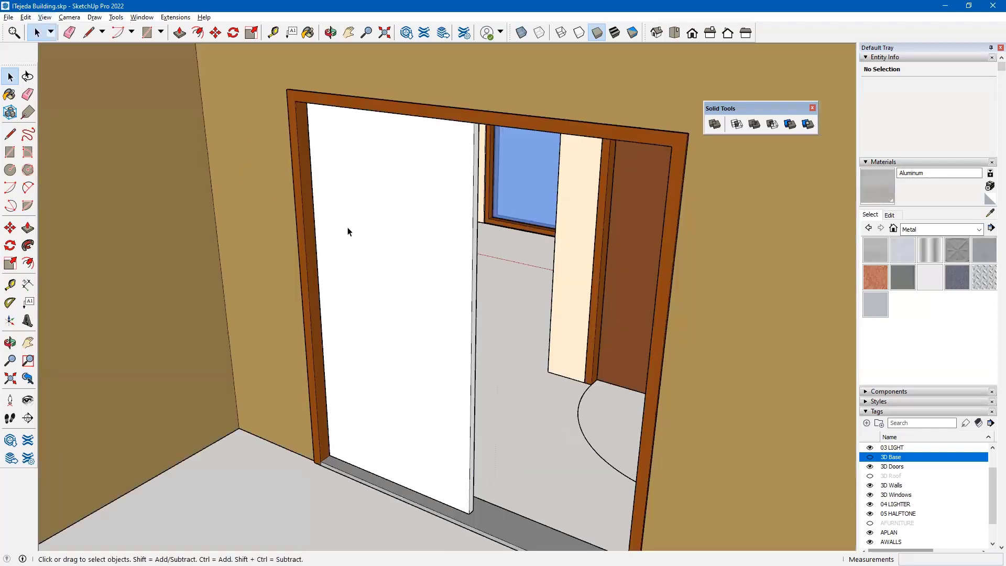
pyautogui.hotkey('ctrl', 'z')
pyautogui.hotkey('ctrl', 'z')
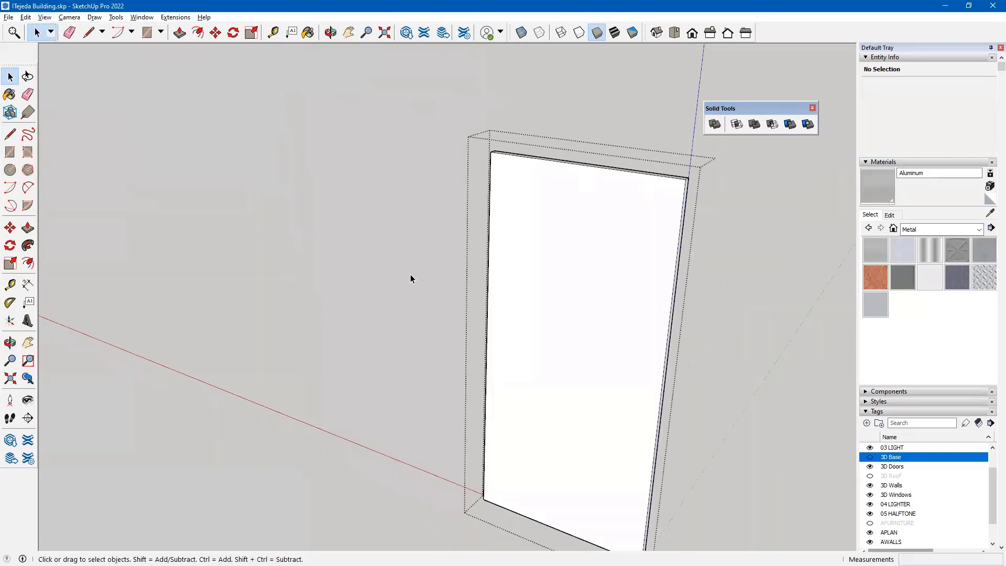
# Inside the door panel group, offset the front face's outline inward by 3".
pyautogui.keyDown('shift'); pyautogui.moveTo(437, 282); pyautogui.dragTo(367, 229, button='middle'); pyautogui.keyUp('shift')
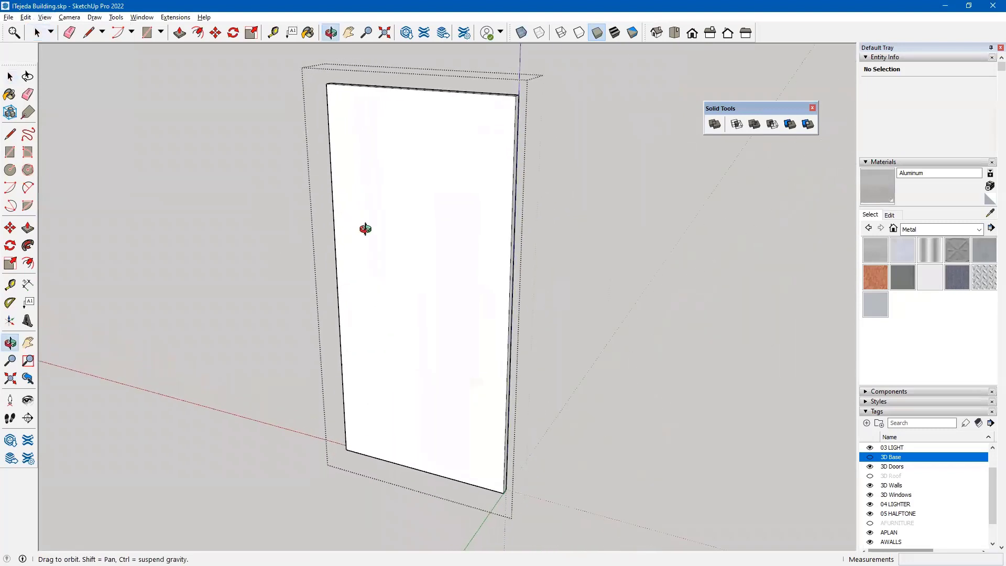
pyautogui.click(28, 263)
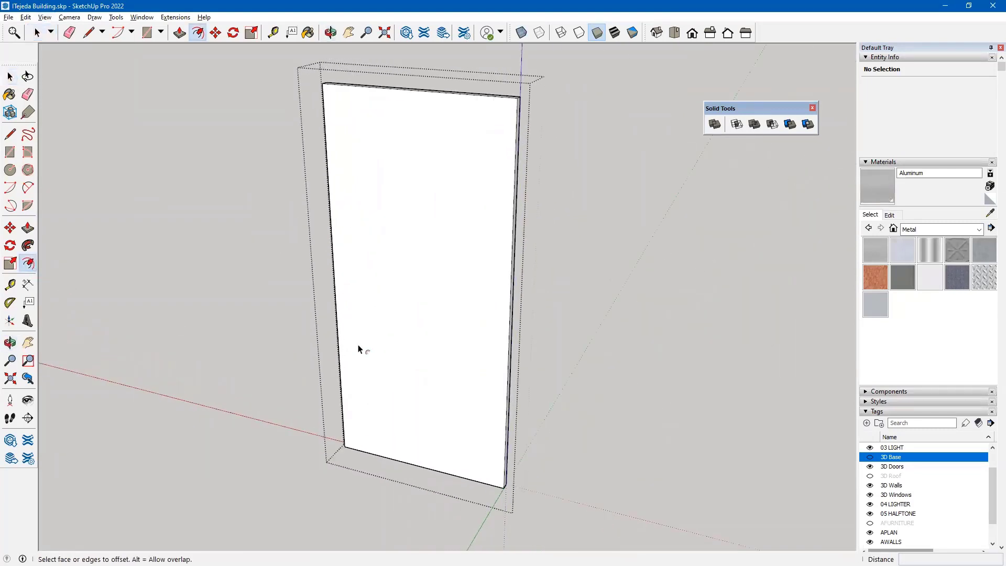
pyautogui.click(349, 267)
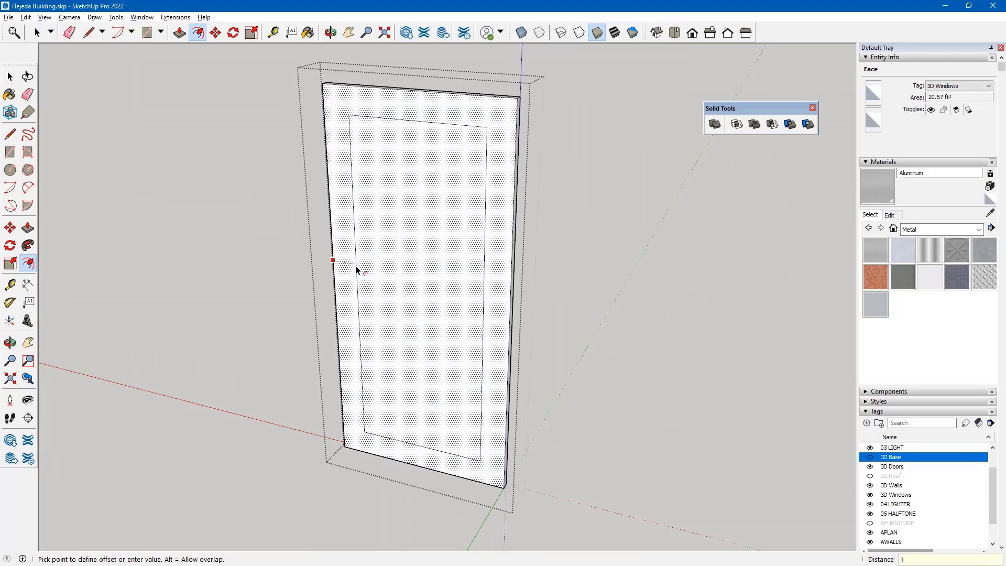
pyautogui.press('Return')
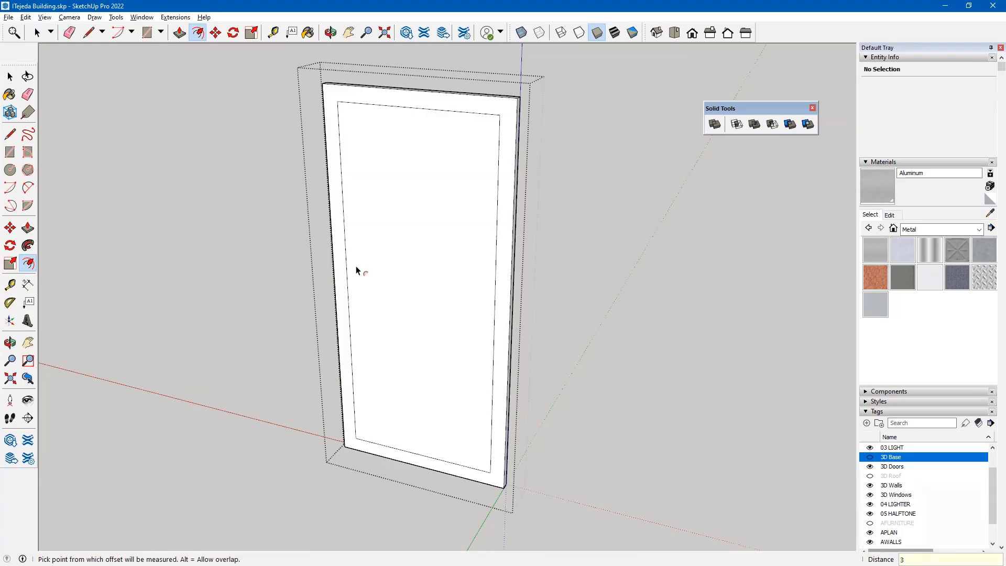
# Push/Pull the panel's inner face 1 1/2" through to the back to leave an open frame, and close the group.
pyautogui.press('p')
pyautogui.click(386, 265)
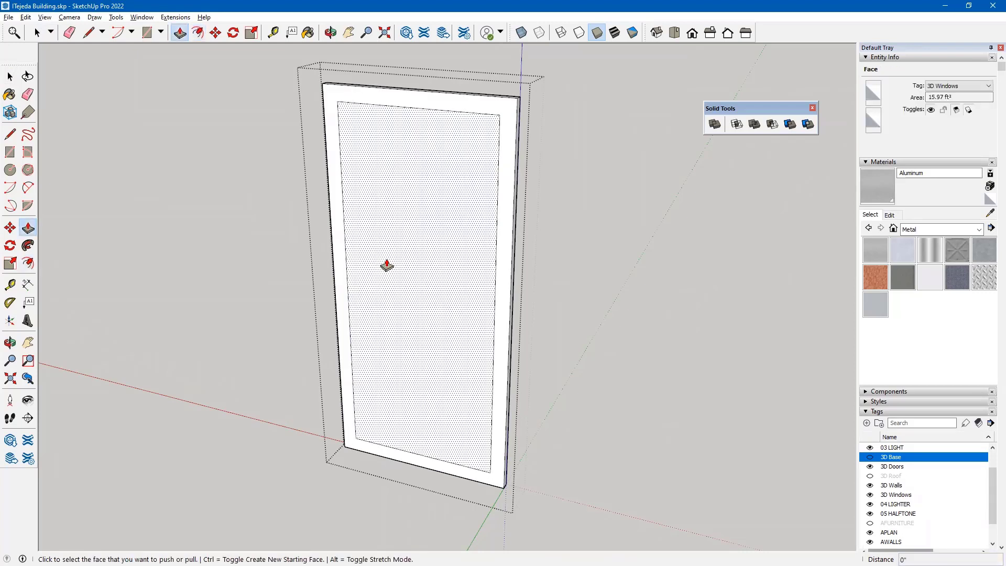
pyautogui.click(386, 265)
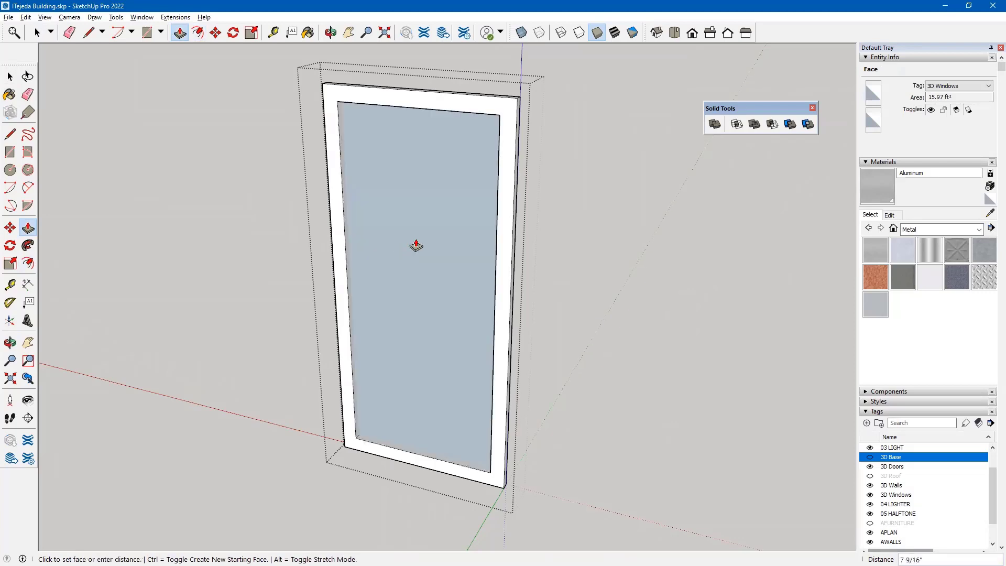
pyautogui.keyDown('shift'); pyautogui.moveTo(482, 206); pyautogui.dragTo(489, 214, button='middle'); pyautogui.keyUp('shift')
pyautogui.moveTo(403, 313); pyautogui.dragTo(482, 294)
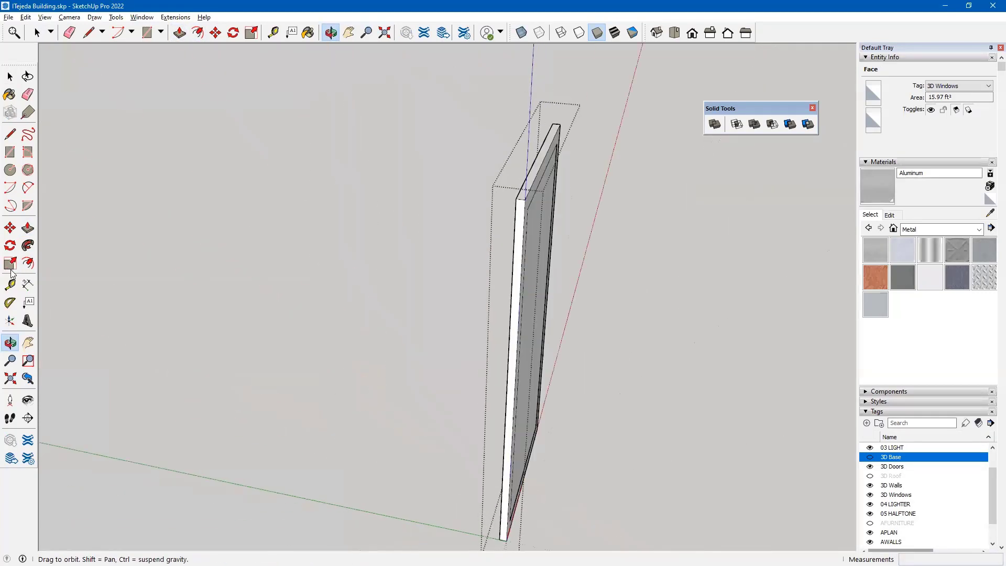
pyautogui.press('p')
pyautogui.click(483, 292)
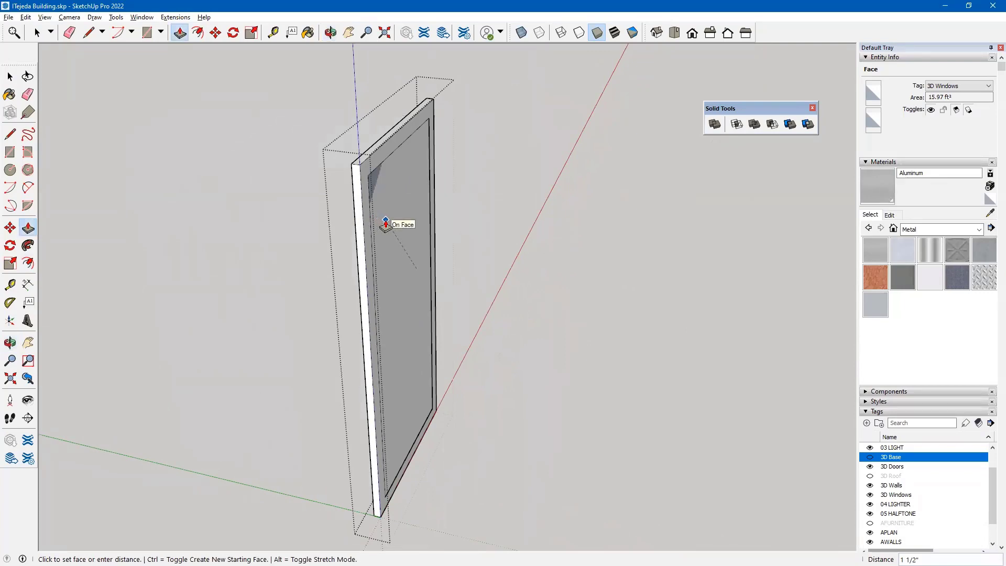
pyautogui.click(385, 222)
pyautogui.press('o')
pyautogui.moveTo(384, 225); pyautogui.dragTo(716, 294)
pyautogui.press('p')
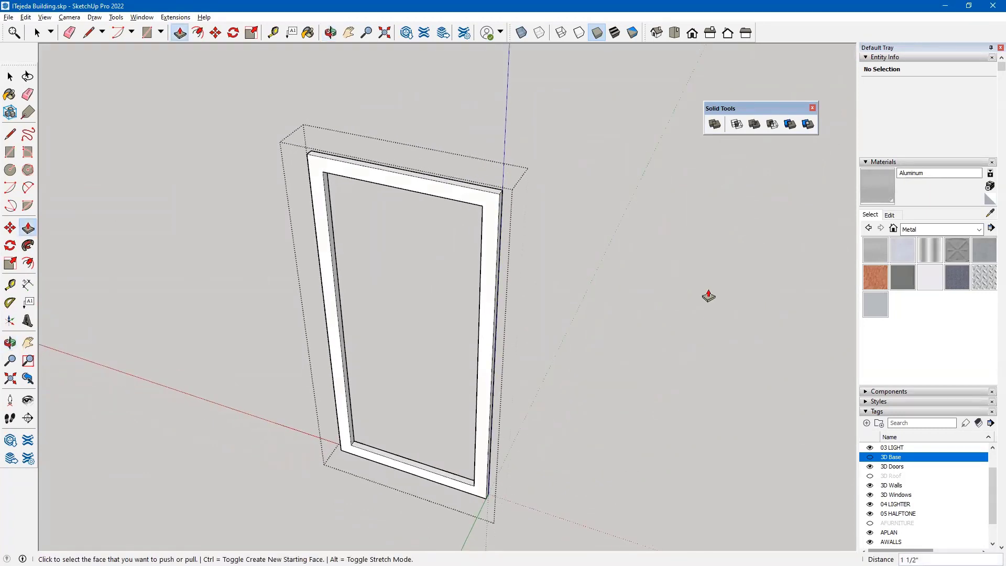
pyautogui.press('space')
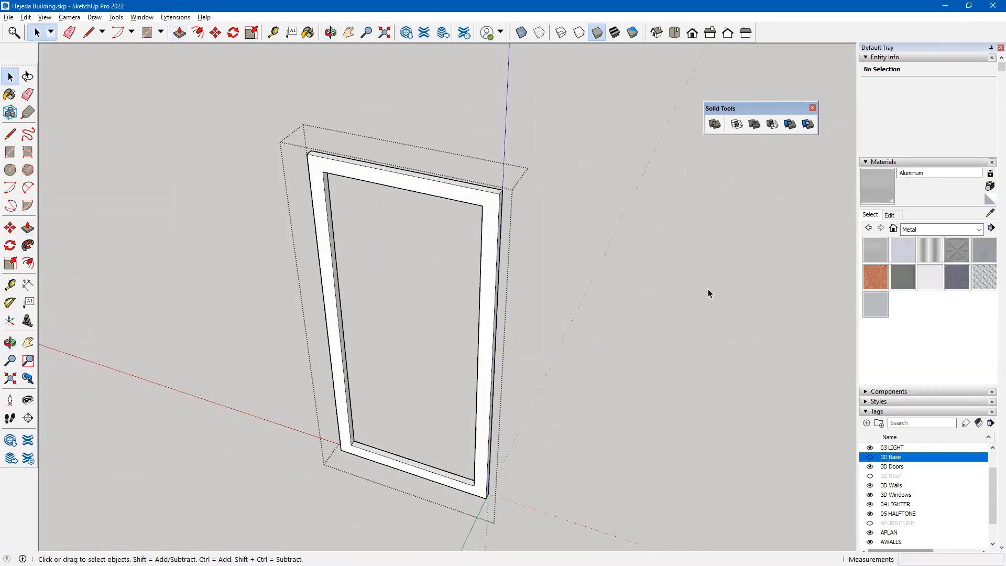
pyautogui.click(617, 282)
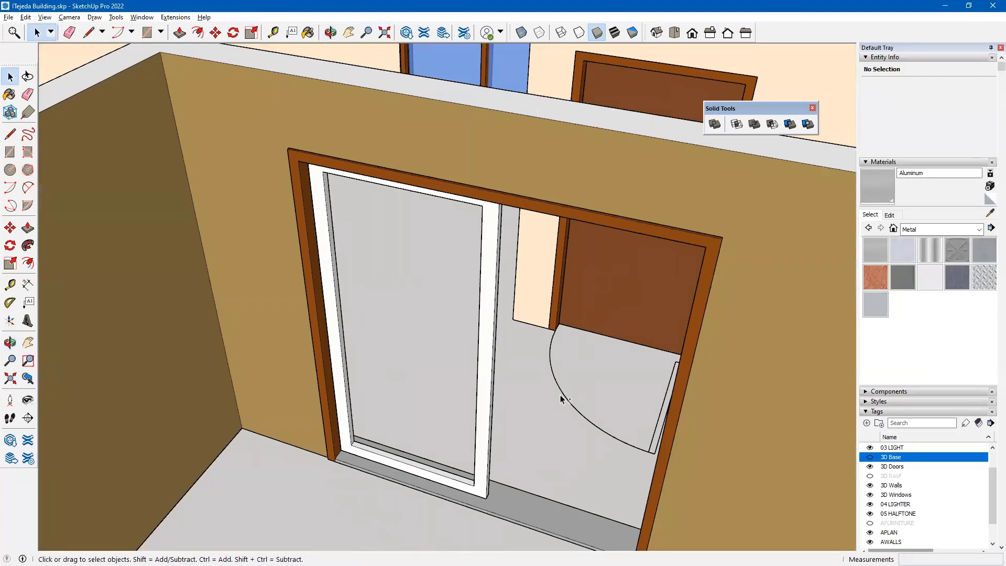
# Sample 0043_SaddleBrown from the door opening's frame and paint the sliding panel's frame with it.
pyautogui.moveTo(561, 399); pyautogui.dragTo(486, 351, button='middle')
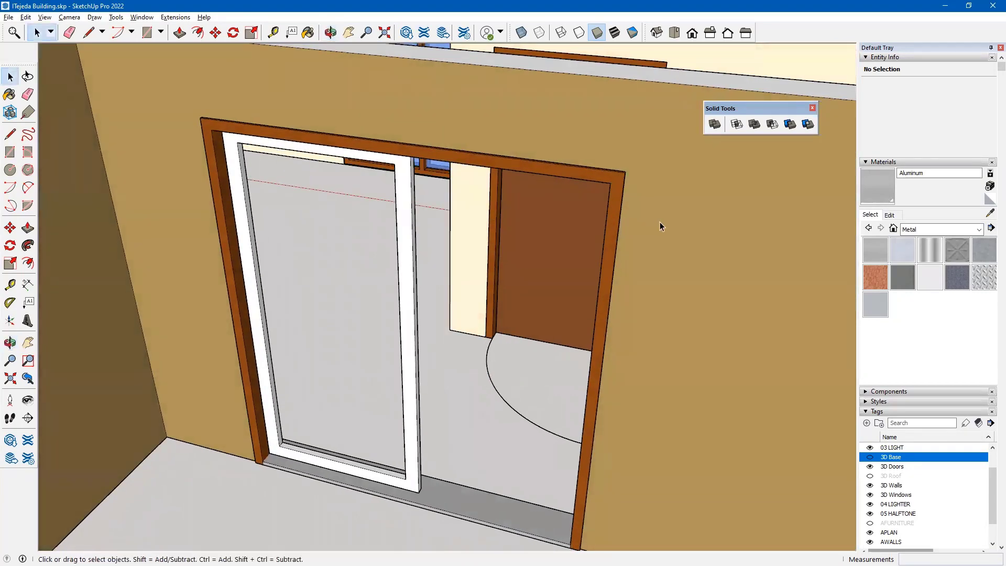
pyautogui.click(989, 214)
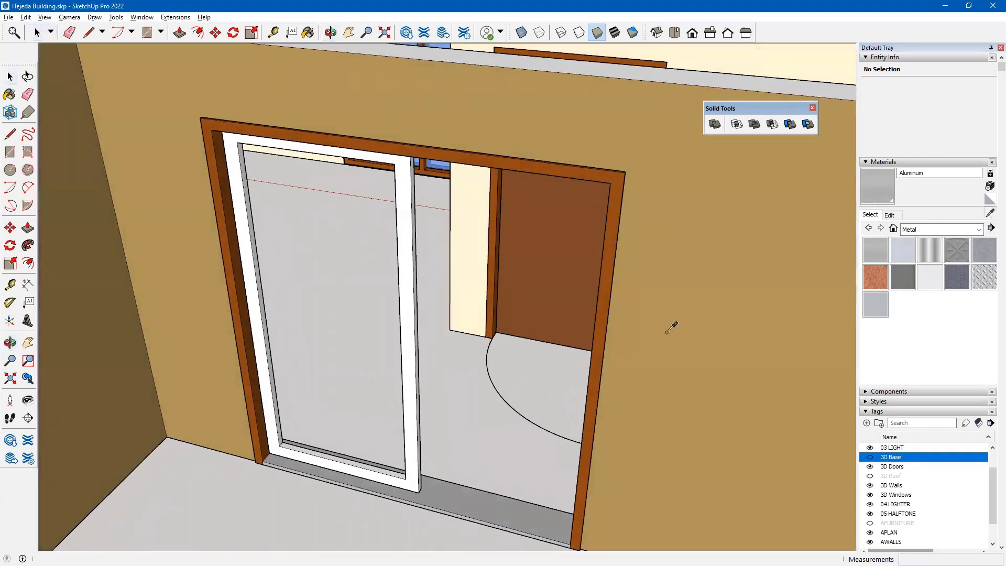
pyautogui.click(620, 176)
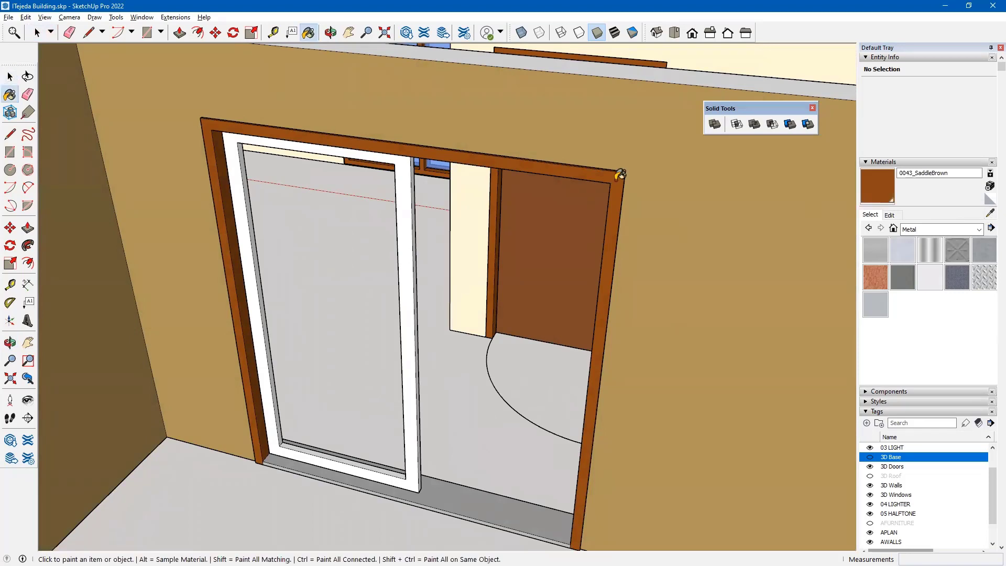
pyautogui.click(411, 202)
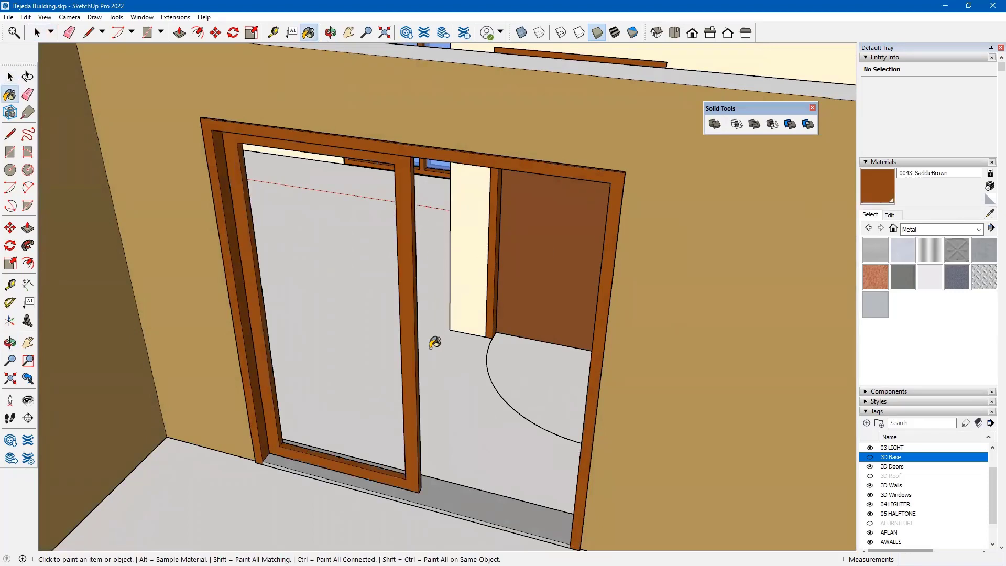
# Draw a 2' 7 1/2" by 6' 1" rectangle across the panel frame's opening, from inner corner to opposite inner corner.
pyautogui.moveTo(332, 371)
pyautogui.mouseDown(button='middle')
pyautogui.moveTo(301, 382)
pyautogui.moveTo(314, 404)
pyautogui.moveTo(325, 388)
pyautogui.moveTo(338, 391)
pyautogui.mouseUp(button='middle')
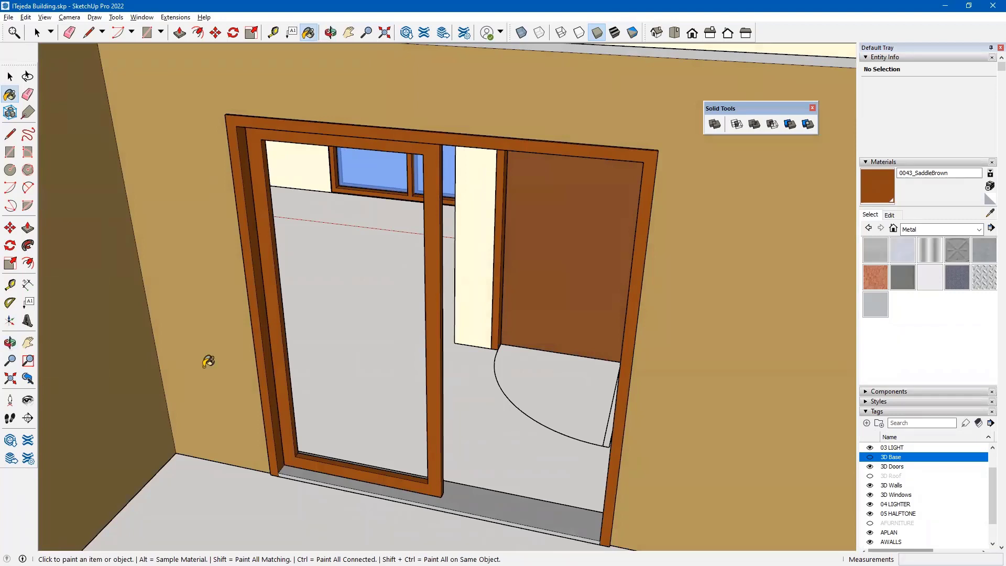
pyautogui.click(10, 152)
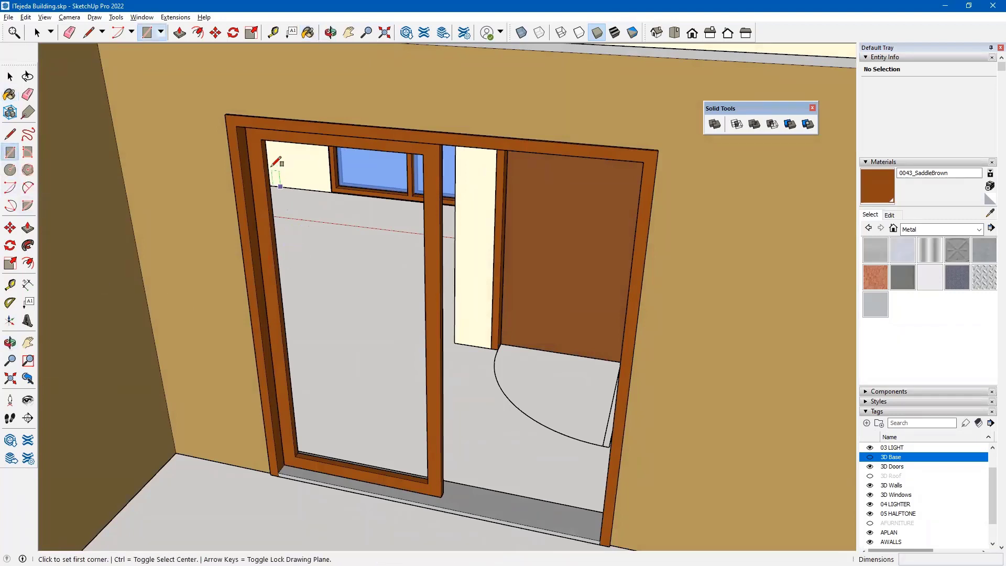
pyautogui.click(261, 139)
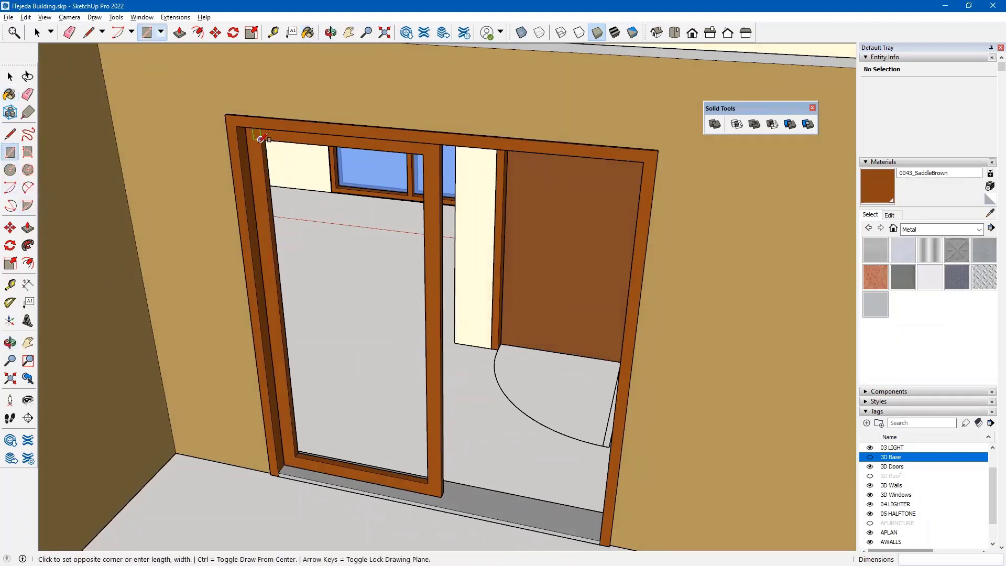
pyautogui.click(427, 482)
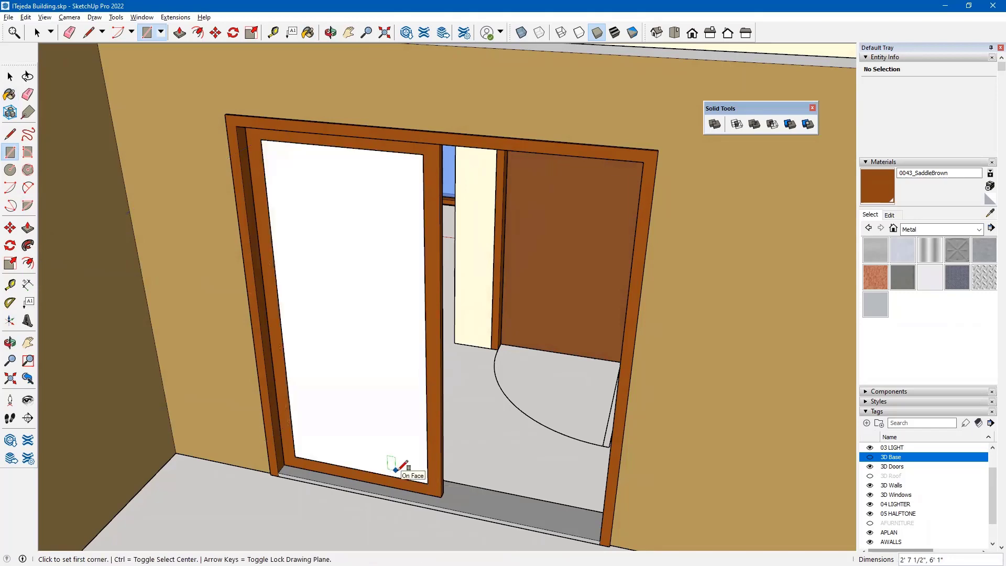
# Push/Pull the rectangle in the panel frame 1/2" toward the frame's inside to give the glass pane thickness.
pyautogui.press('p')
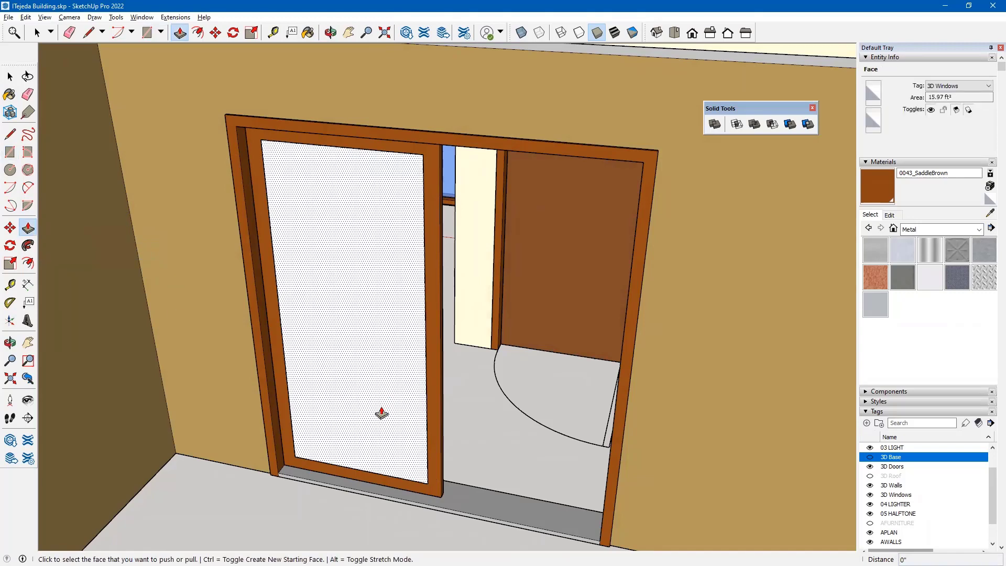
pyautogui.moveTo(387, 396); pyautogui.dragTo(339, 408, button='middle')
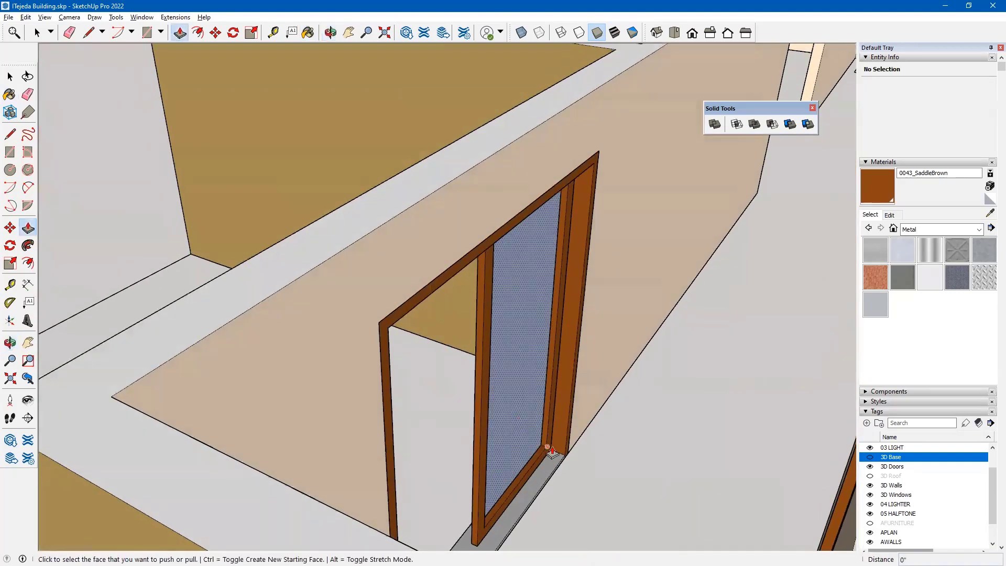
pyautogui.scroll(5, 539, 454)
pyautogui.scroll(-4, 539, 454)
pyautogui.moveTo(511, 438); pyautogui.dragTo(420, 299, button='middle')
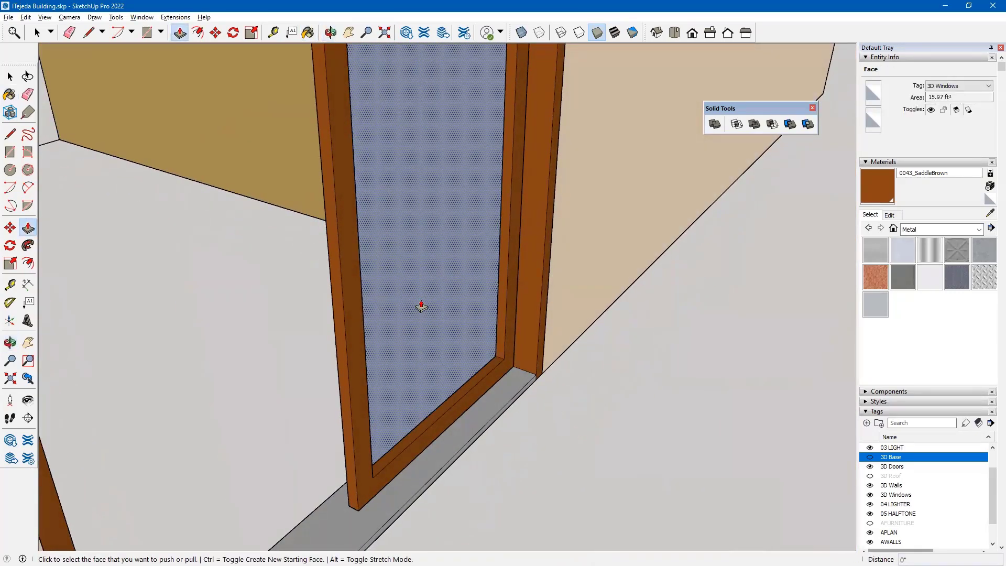
pyautogui.click(421, 306)
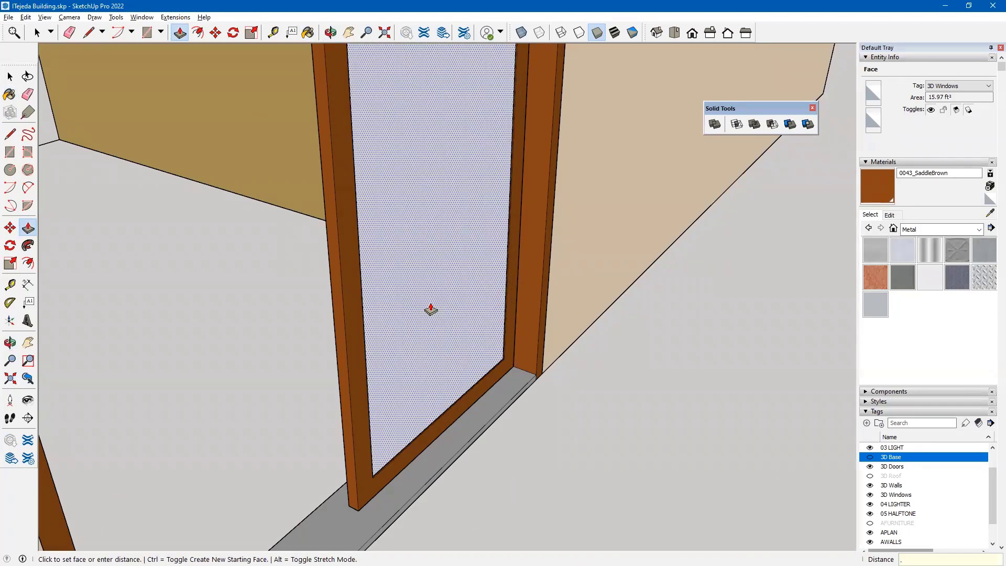
pyautogui.press('Return')
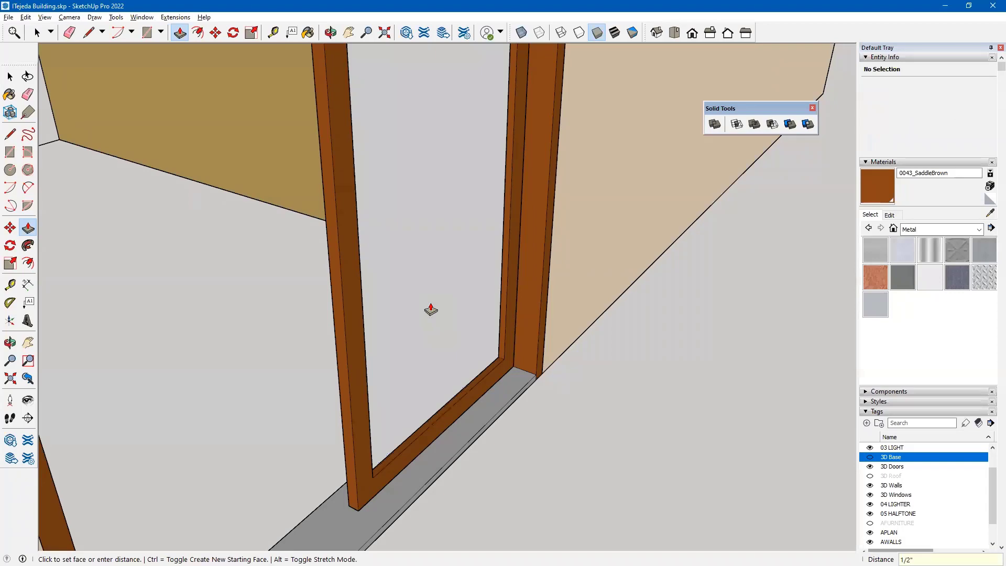
pyautogui.click(429, 312)
pyautogui.press('space')
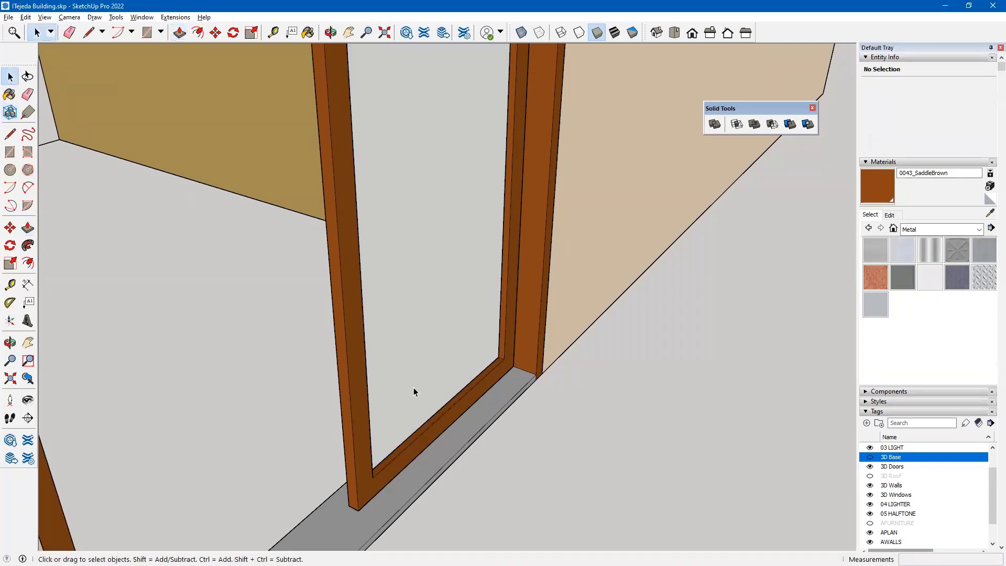
# Group the panel's glass pane and paint it with Translucent Glass Blue sampled from the glazed window.
pyautogui.rightClick(441, 353)
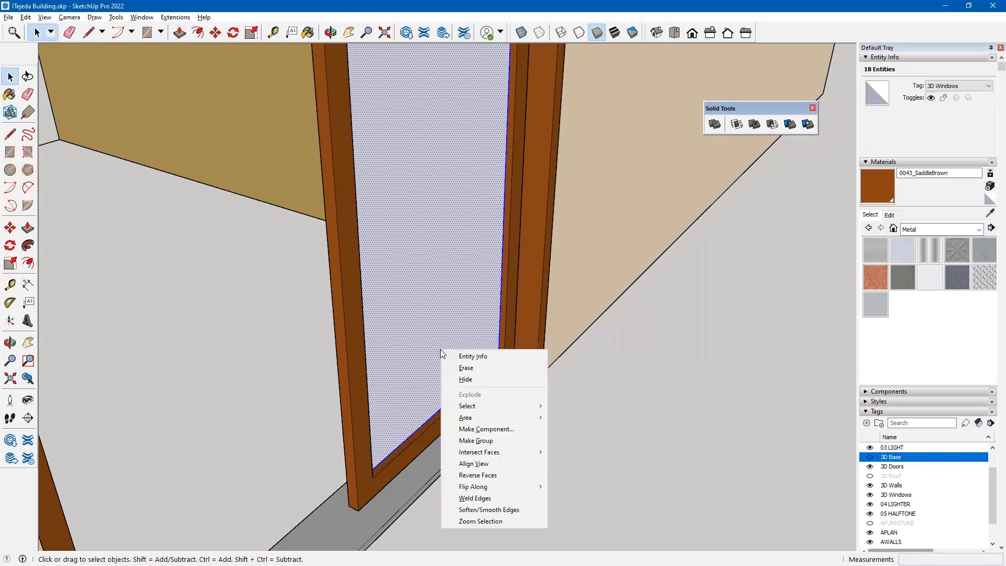
pyautogui.click(486, 445)
pyautogui.scroll(10, 427, 363)
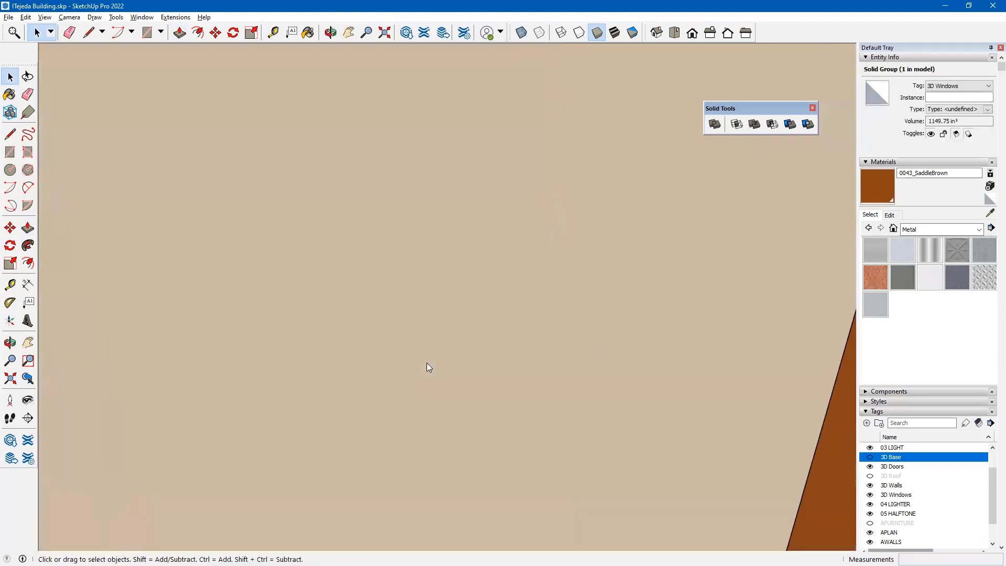
pyautogui.scroll(-10, 418, 325)
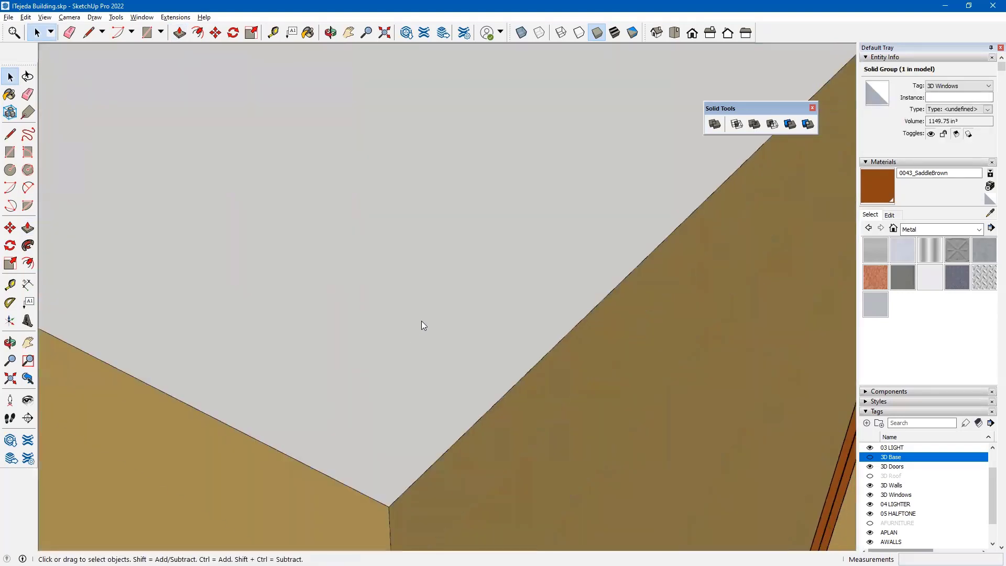
pyautogui.scroll(-6, 422, 320)
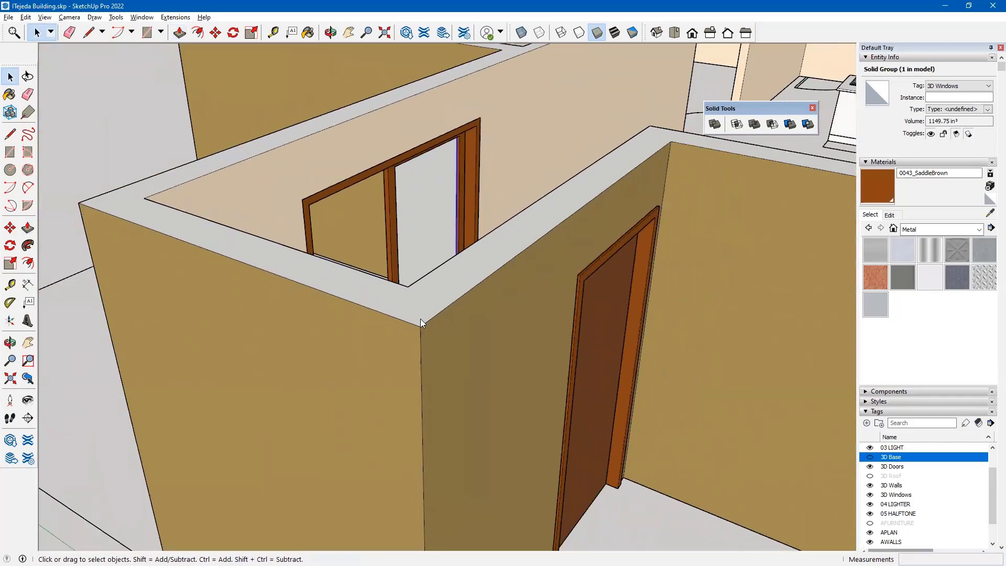
pyautogui.moveTo(420, 319); pyautogui.dragTo(208, 313, button='middle')
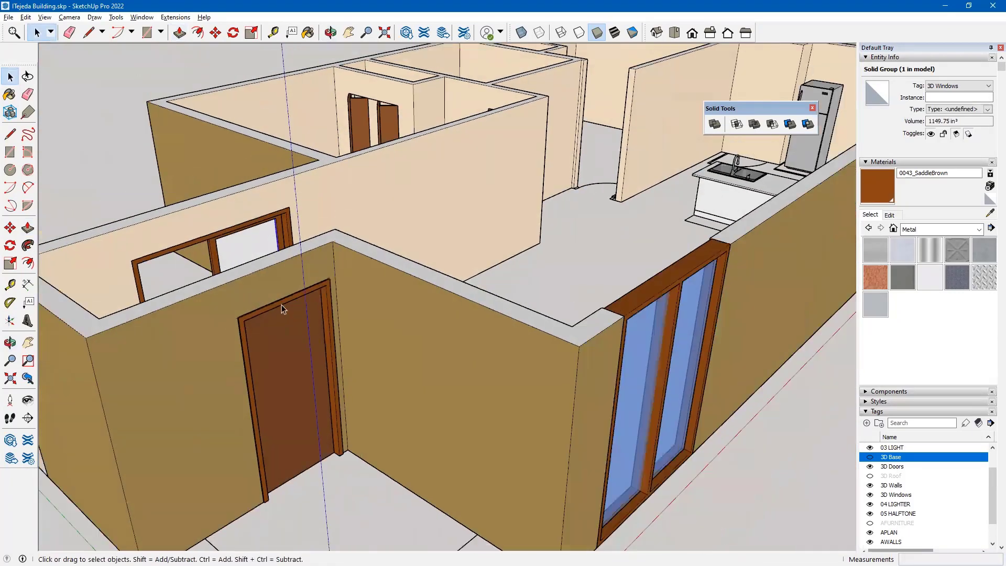
pyautogui.moveTo(599, 300); pyautogui.dragTo(432, 338, button='middle')
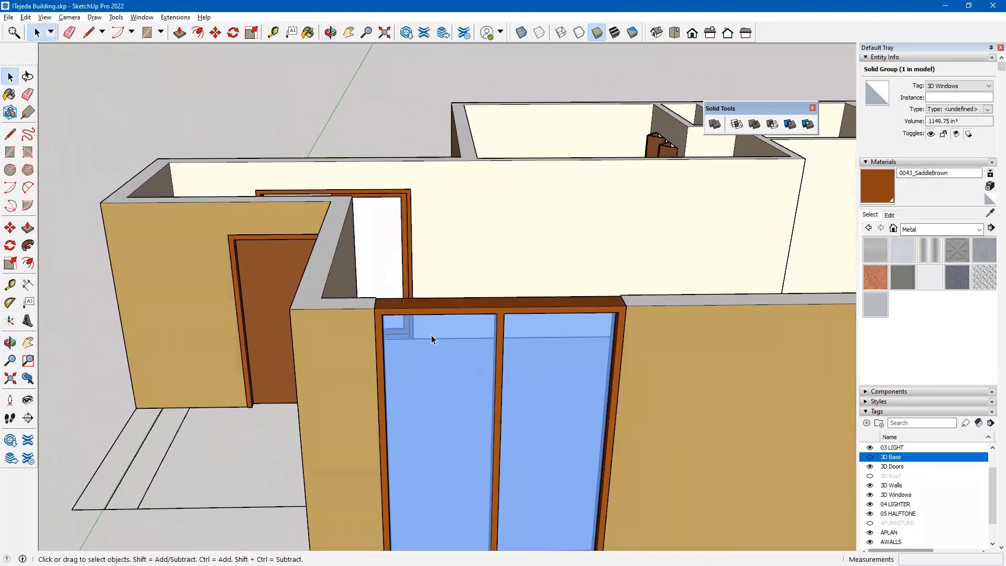
pyautogui.click(989, 215)
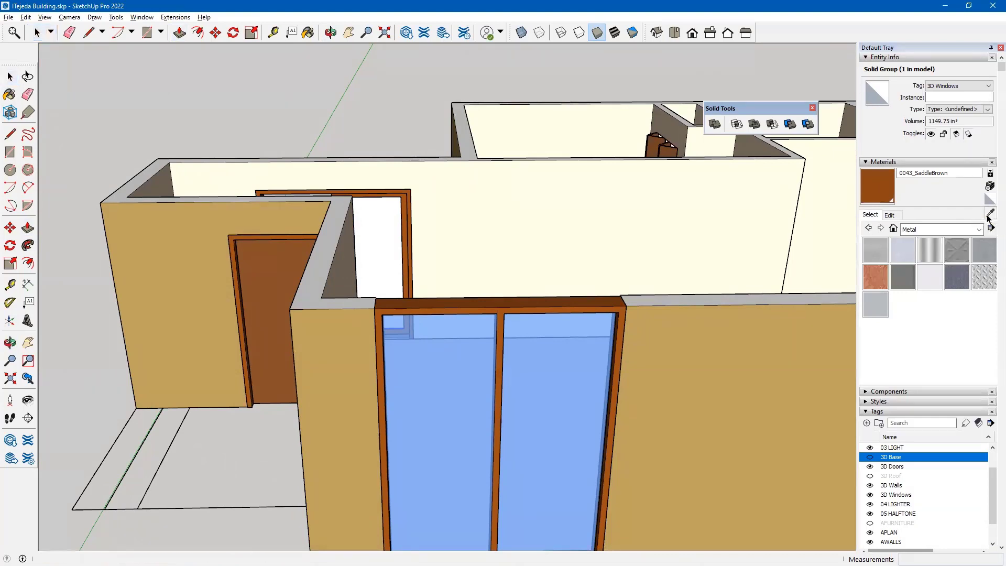
pyautogui.click(467, 377)
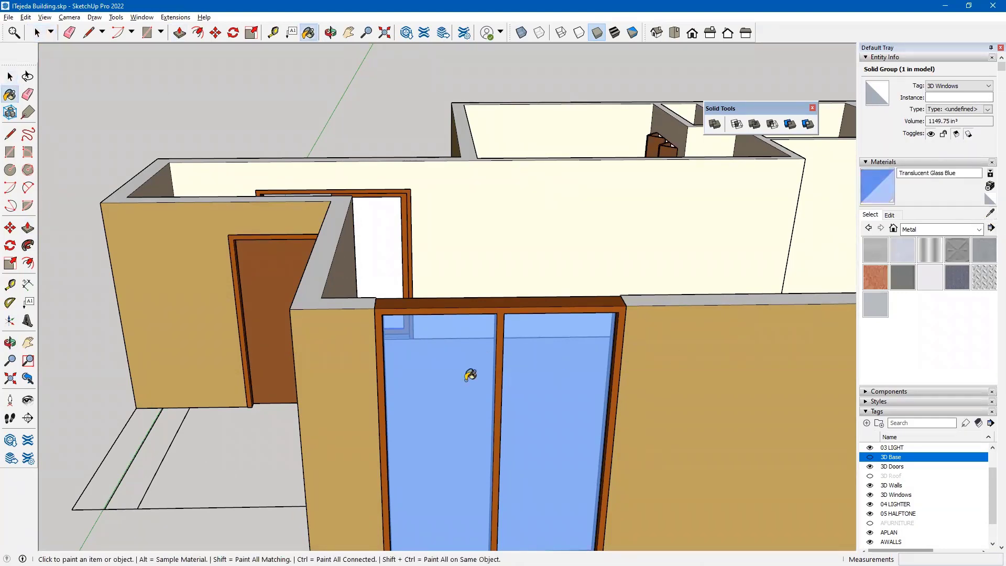
pyautogui.click(386, 223)
# Using a temporary X-Ray display, move the glass pane from its edge midpoint to the midpoint of the panel frame's depth.
pyautogui.moveTo(353, 169)
pyautogui.mouseDown(button='middle')
pyautogui.moveTo(376, 263)
pyautogui.moveTo(534, 361)
pyautogui.mouseUp(button='middle')
pyautogui.moveTo(777, 359); pyautogui.dragTo(332, 220, button='middle')
pyautogui.moveTo(253, 195)
pyautogui.mouseDown(button='middle')
pyautogui.moveTo(266, 220)
pyautogui.moveTo(664, 265)
pyautogui.moveTo(536, 290)
pyautogui.moveTo(332, 292)
pyautogui.moveTo(524, 270)
pyautogui.moveTo(541, 352)
pyautogui.mouseUp(button='middle')
pyautogui.scroll(10, 541, 352)
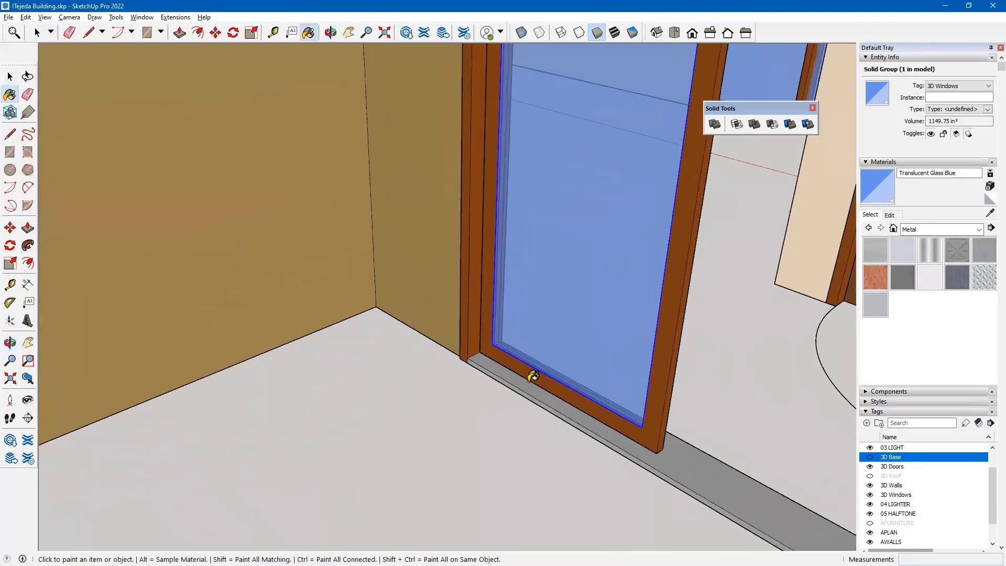
pyautogui.scroll(2, 515, 366)
pyautogui.moveTo(472, 312)
pyautogui.mouseDown(button='middle')
pyautogui.moveTo(225, 241)
pyautogui.moveTo(506, 431)
pyautogui.moveTo(494, 409)
pyautogui.moveTo(525, 391)
pyautogui.moveTo(570, 424)
pyautogui.mouseUp(button='middle')
pyautogui.scroll(4, 571, 419)
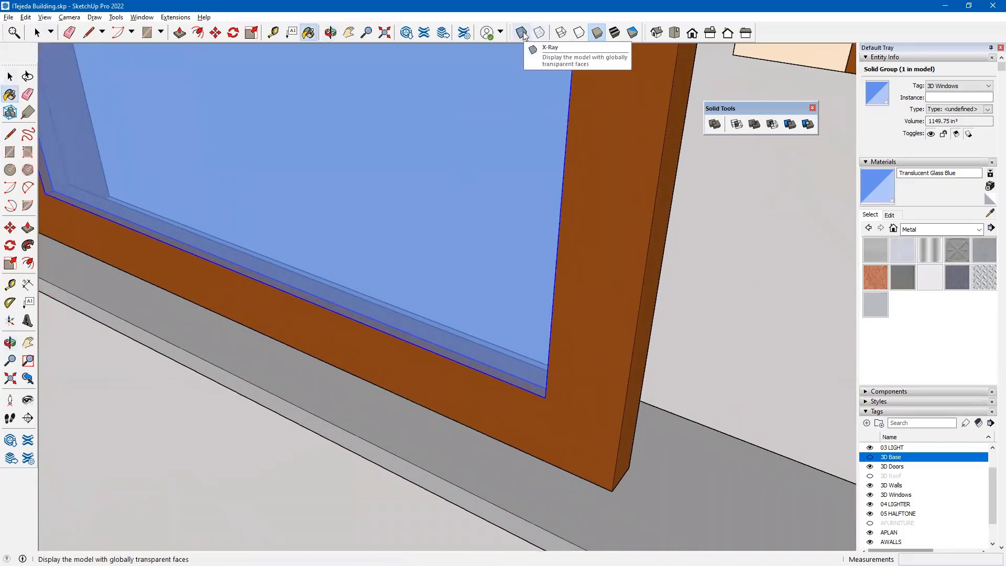
pyautogui.click(521, 33)
pyautogui.scroll(-2, 563, 432)
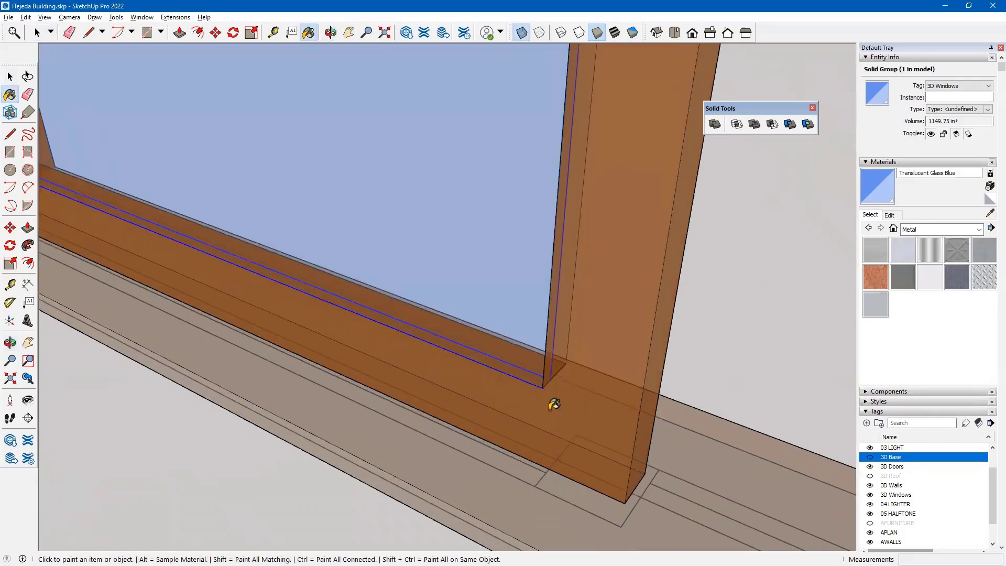
pyautogui.moveTo(557, 382)
pyautogui.mouseDown(button='middle')
pyautogui.moveTo(517, 375)
pyautogui.moveTo(469, 318)
pyautogui.moveTo(477, 334)
pyautogui.mouseUp(button='middle')
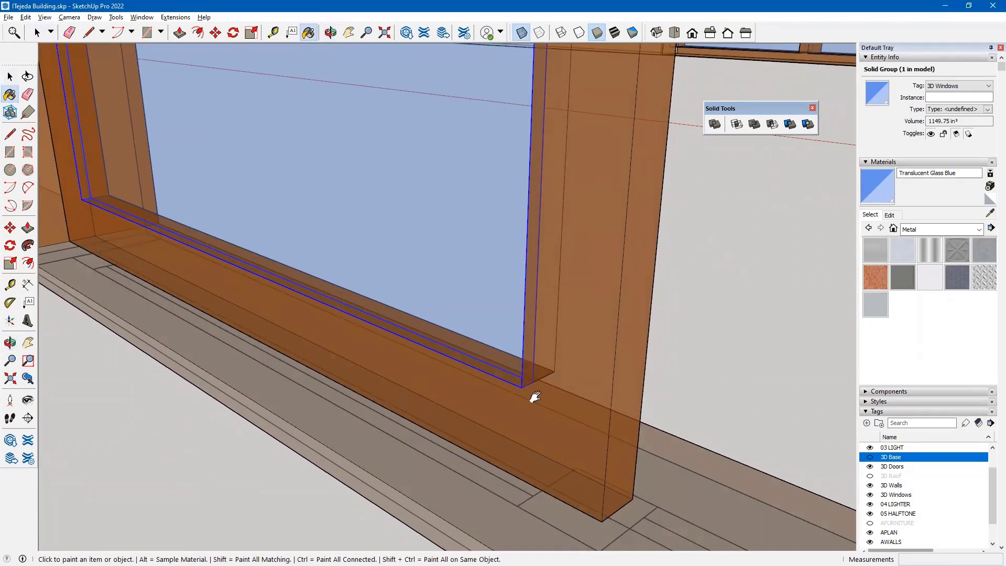
pyautogui.press('m')
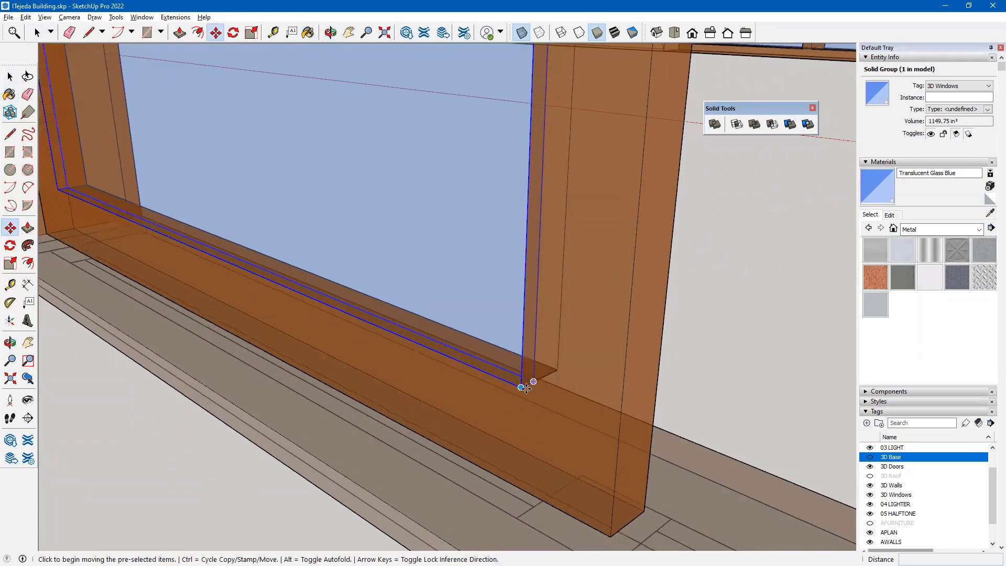
pyautogui.scroll(3, 522, 384)
pyautogui.click(527, 382)
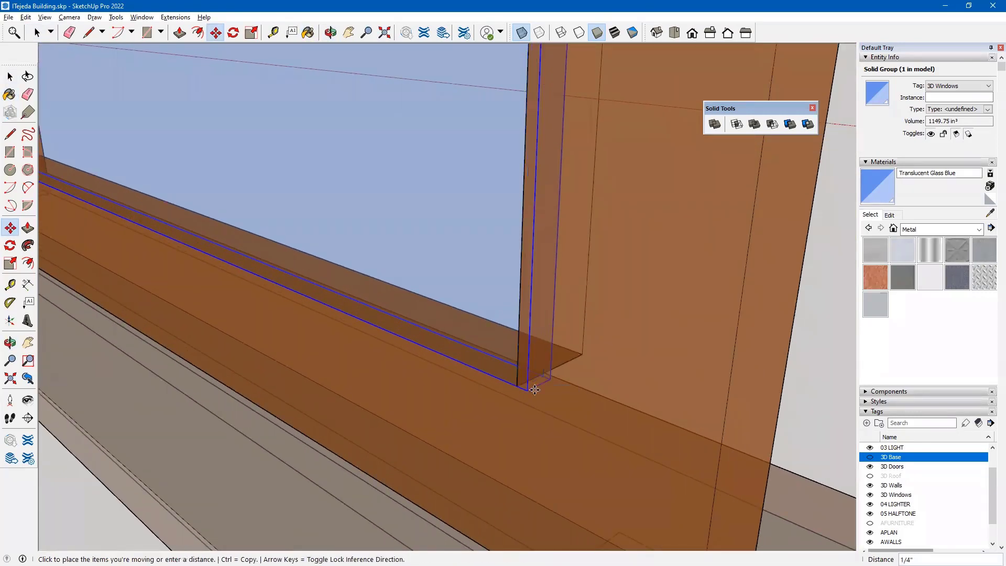
pyautogui.click(552, 368)
pyautogui.scroll(-5, 561, 363)
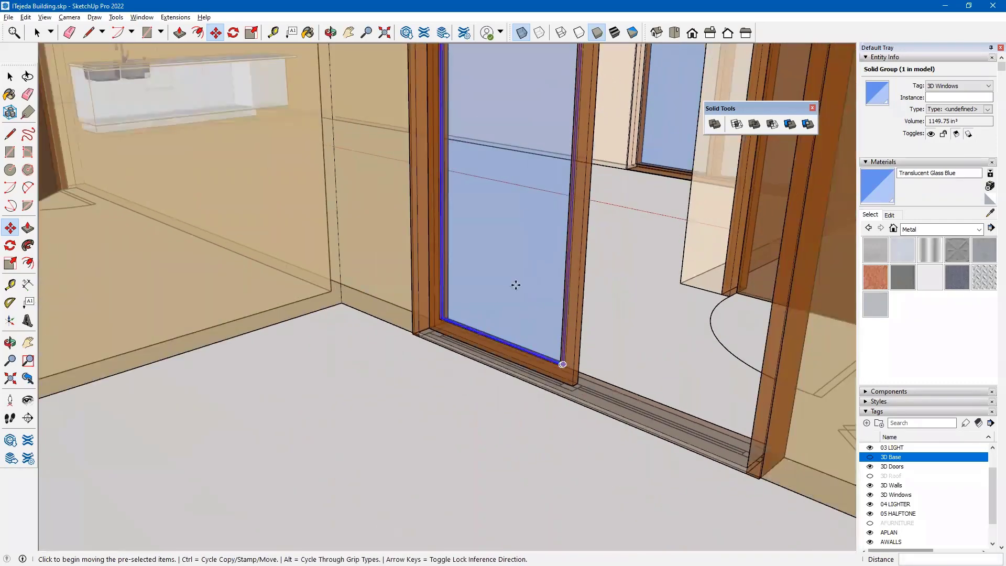
pyautogui.moveTo(516, 285); pyautogui.dragTo(426, 407, button='middle')
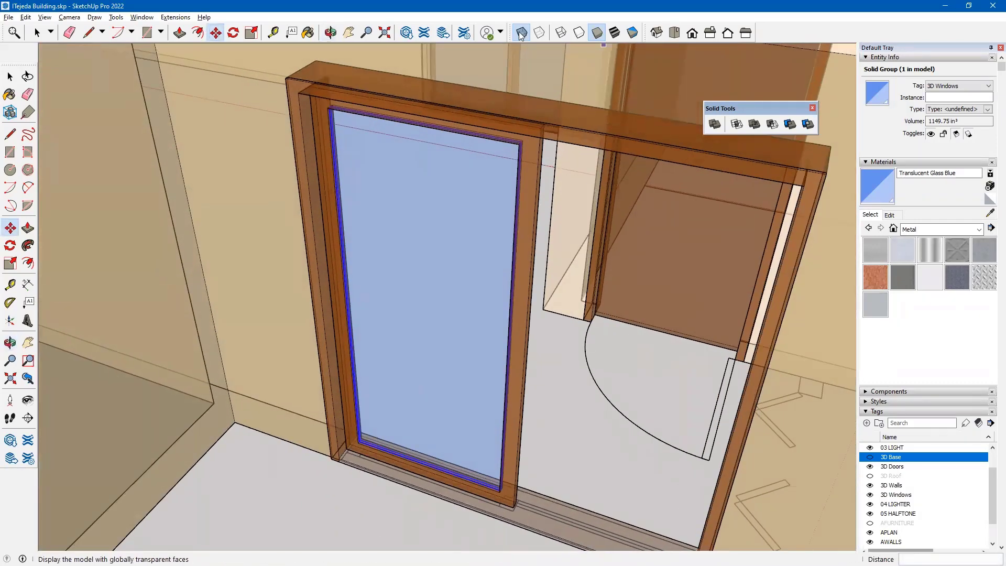
pyautogui.click(522, 33)
pyautogui.click(10, 78)
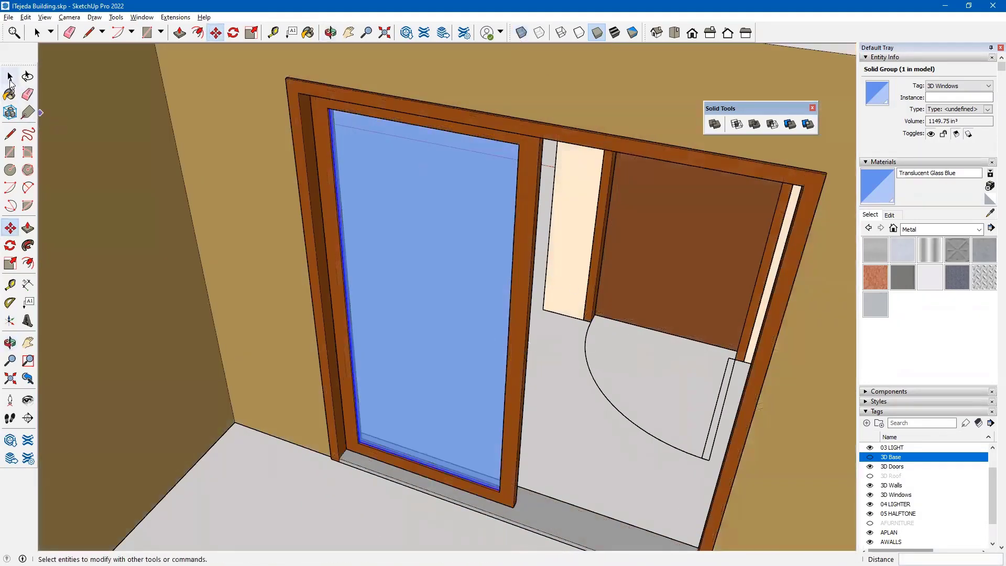
# Combine the glass pane and the surrounding panel frame into one group.
pyautogui.click(537, 410)
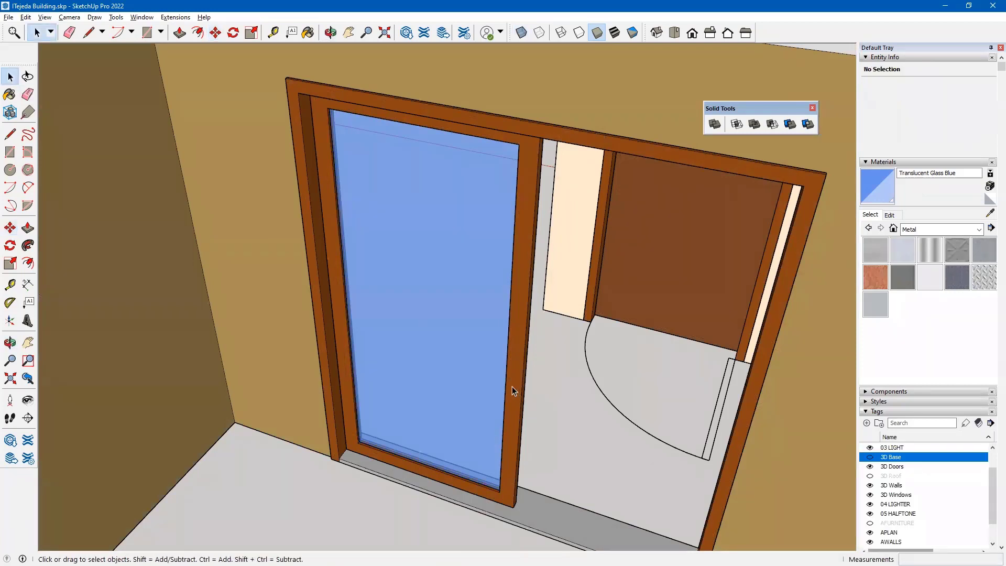
pyautogui.click(511, 385)
pyautogui.click(454, 313)
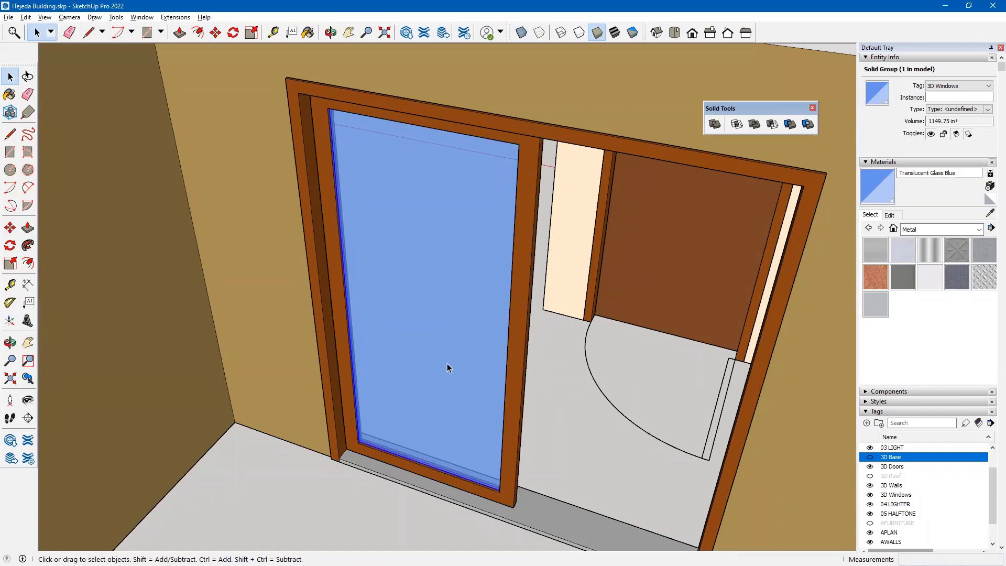
pyautogui.click(589, 432)
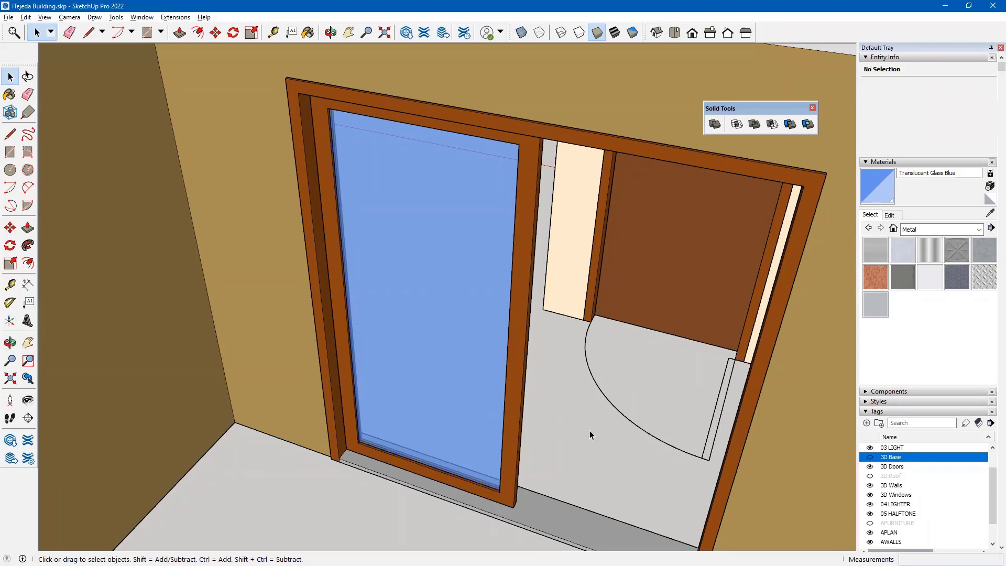
pyautogui.click(429, 307)
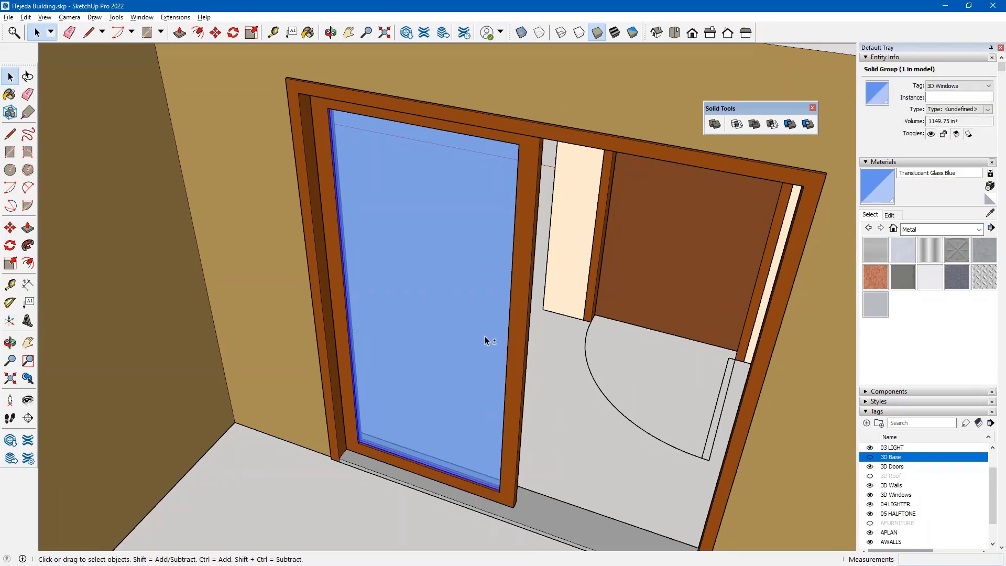
pyautogui.keyDown('shift'); pyautogui.click(518, 320); pyautogui.keyUp('shift')
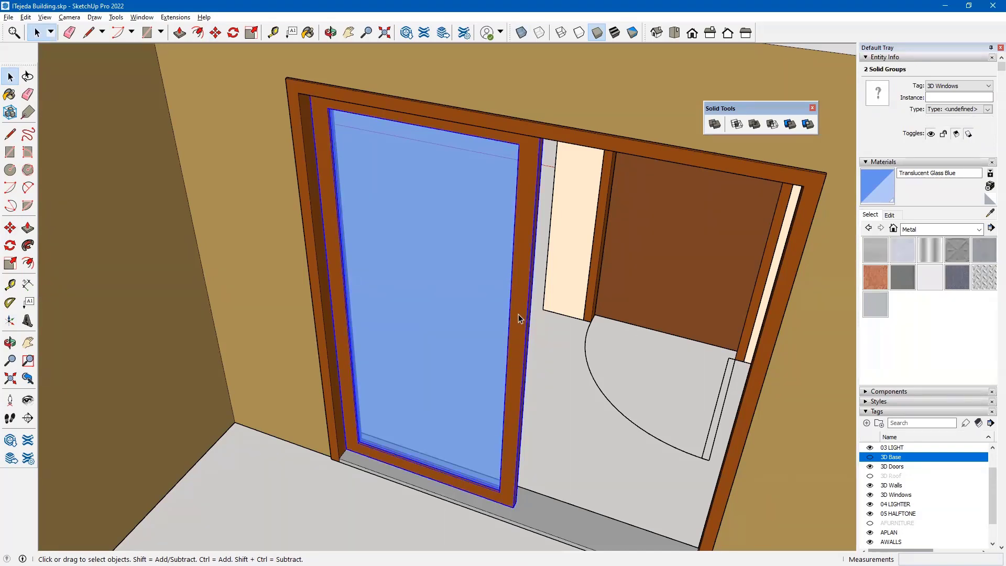
pyautogui.rightClick(518, 314)
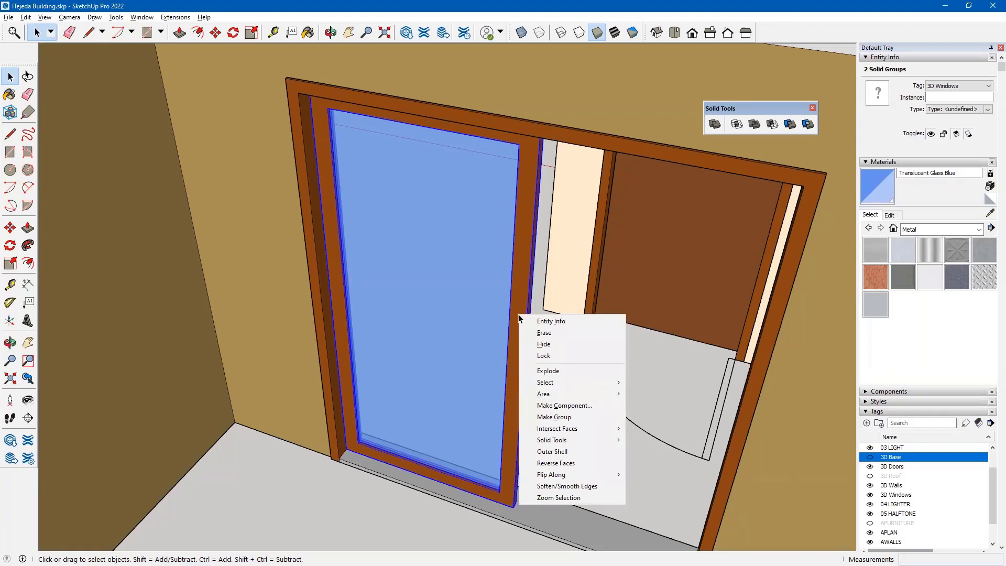
pyautogui.click(554, 418)
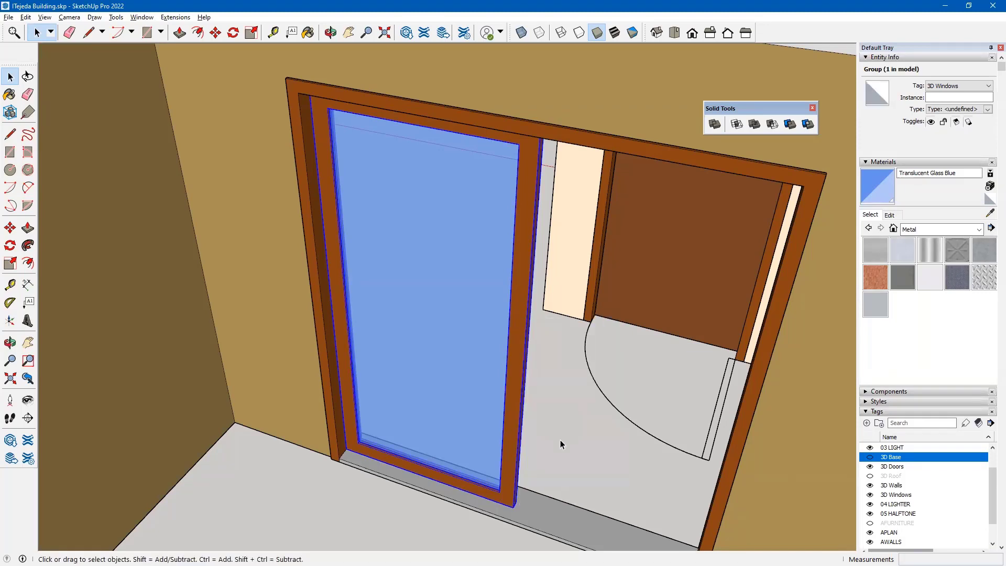
pyautogui.moveTo(557, 417); pyautogui.dragTo(484, 293, button='middle')
pyautogui.press('m')
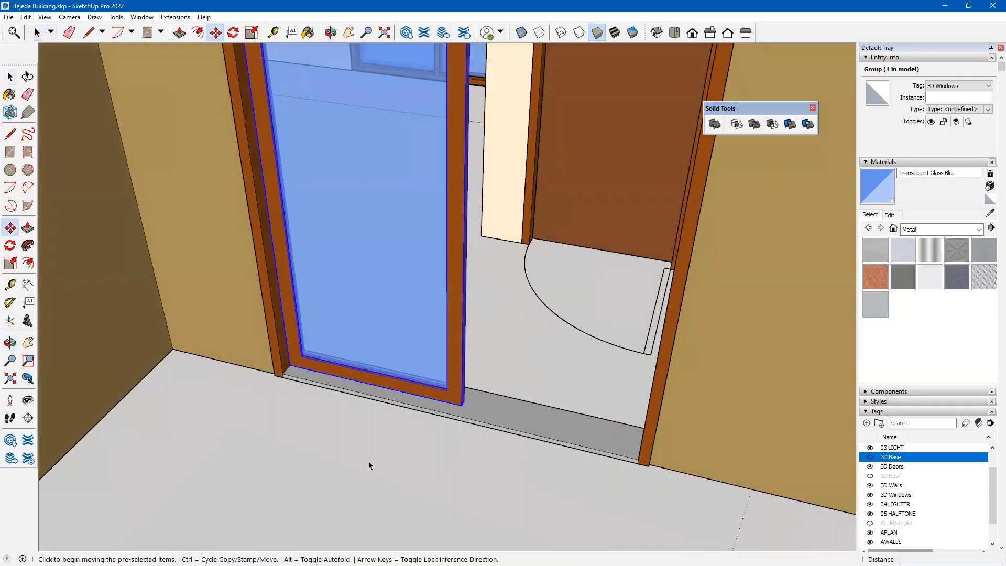
pyautogui.click(287, 402)
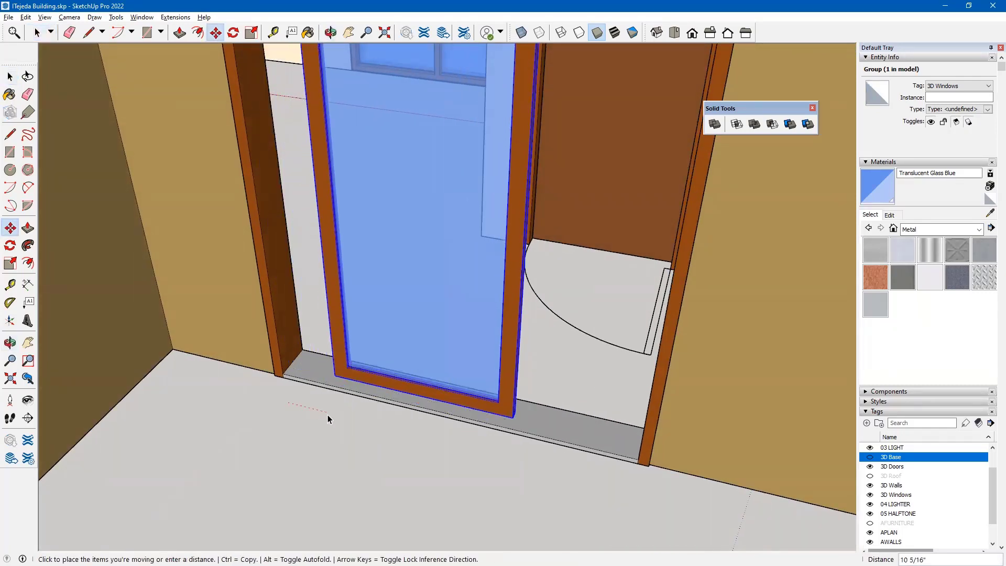
pyautogui.press('ctrl')
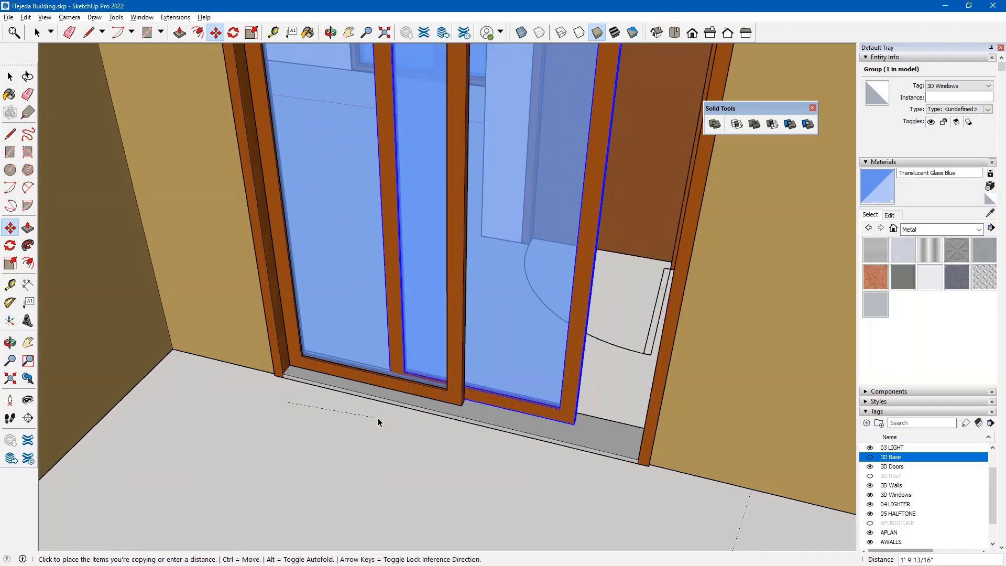
pyautogui.press('Escape')
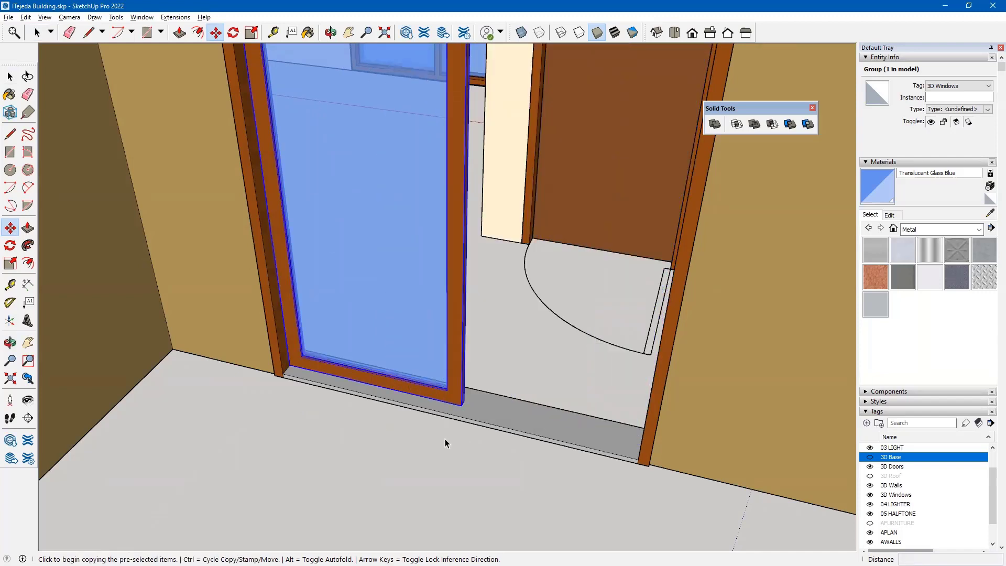
# Copy the glazed panel group 2' 10 1/2" along the aluminum bottom member, against the opposite side of the door frame.
pyautogui.moveTo(431, 412); pyautogui.dragTo(468, 361, button='middle')
pyautogui.scroll(3, 472, 363)
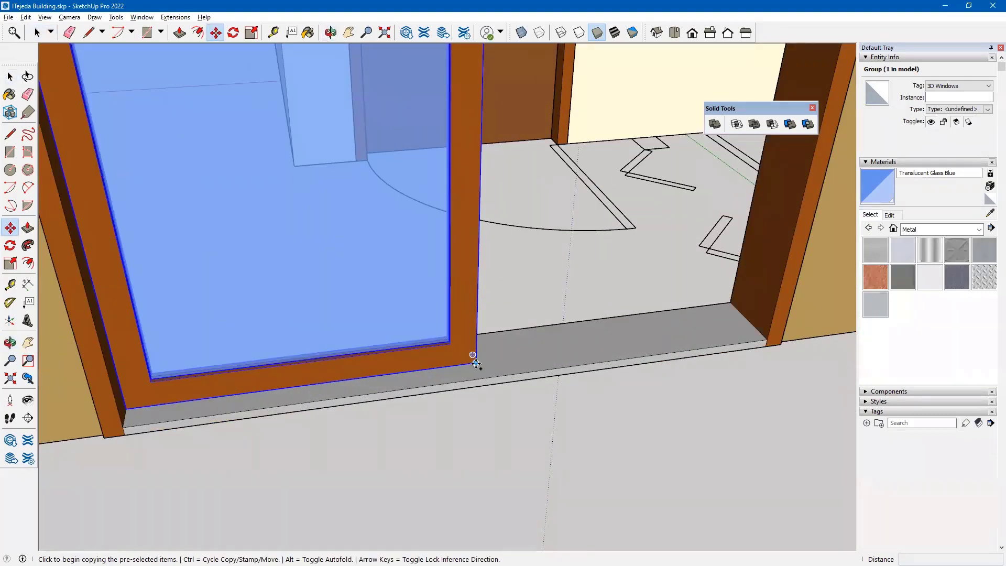
pyautogui.click(476, 363)
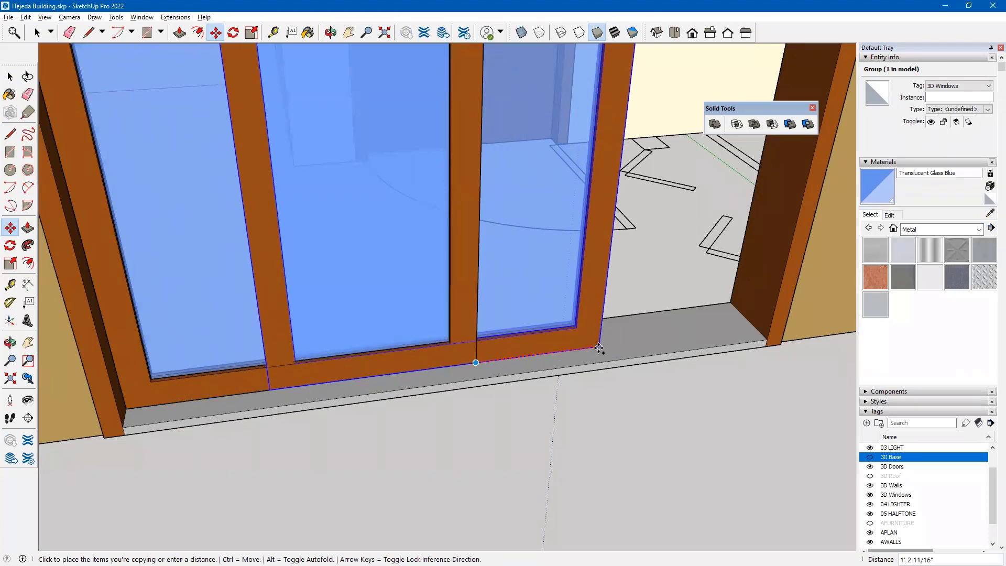
pyautogui.press('ctrl')
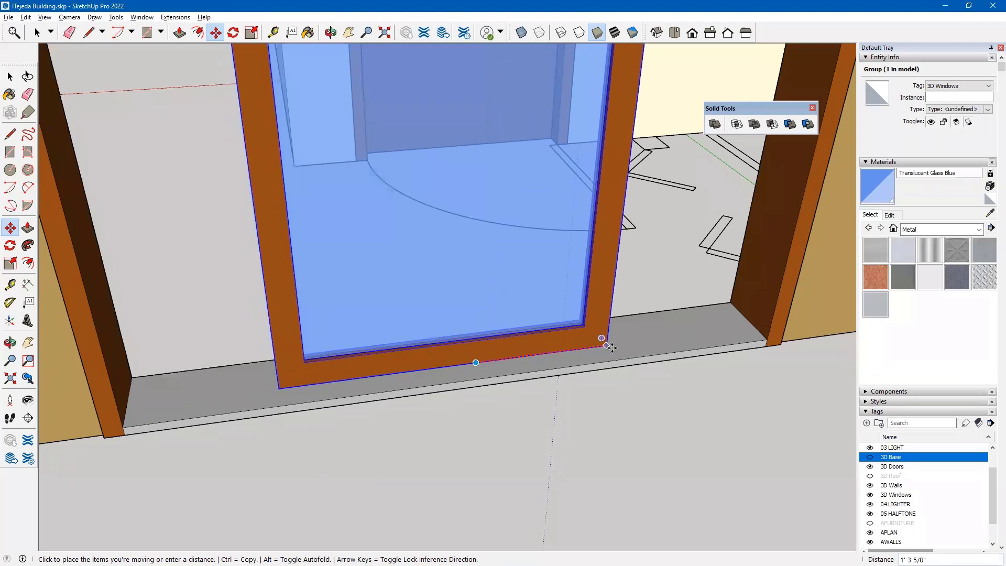
pyautogui.press('ctrl')
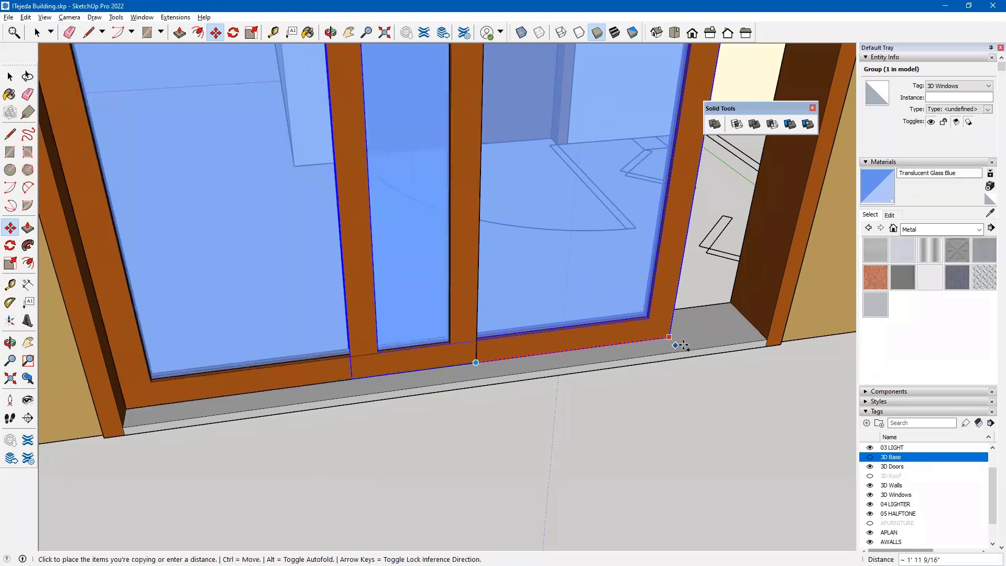
pyautogui.click(763, 340)
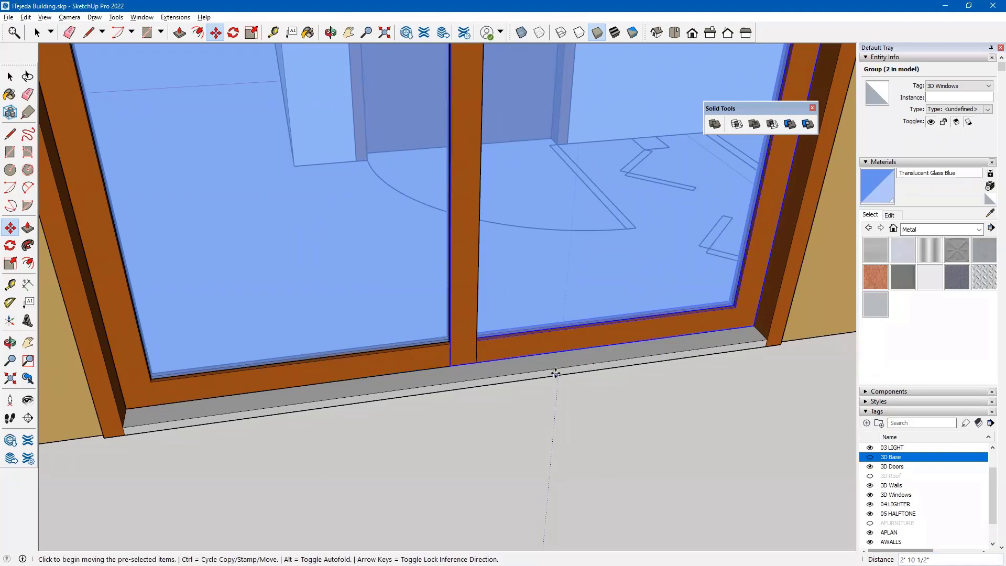
# Using a temporary X-Ray display, move the copied glazed panel 1 1/2" back by the frame's depth, from endpoint to endpoint, behind the first panel.
pyautogui.moveTo(503, 367); pyautogui.dragTo(359, 418, button='middle')
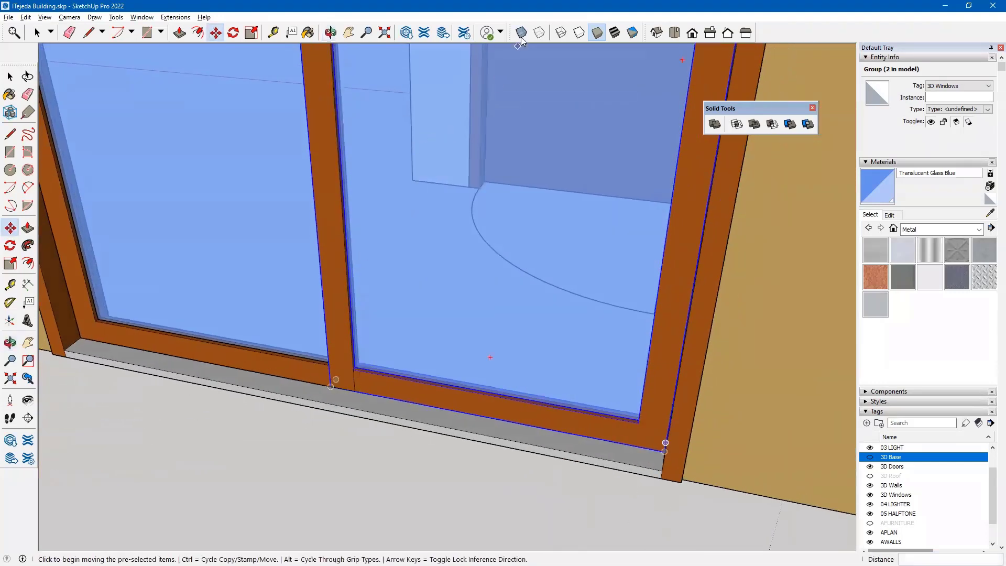
pyautogui.click(521, 35)
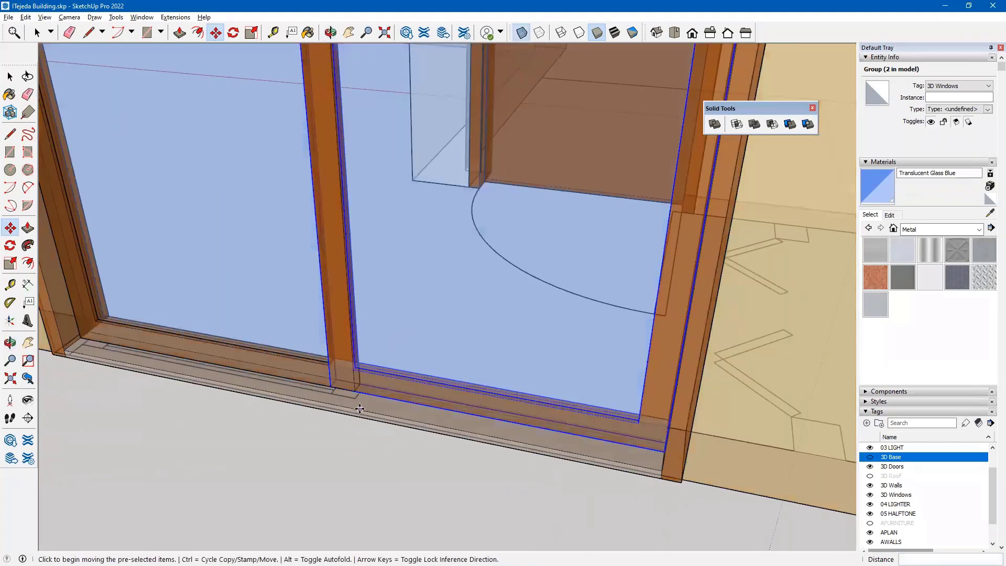
pyautogui.scroll(2, 358, 409)
pyautogui.scroll(4, 357, 416)
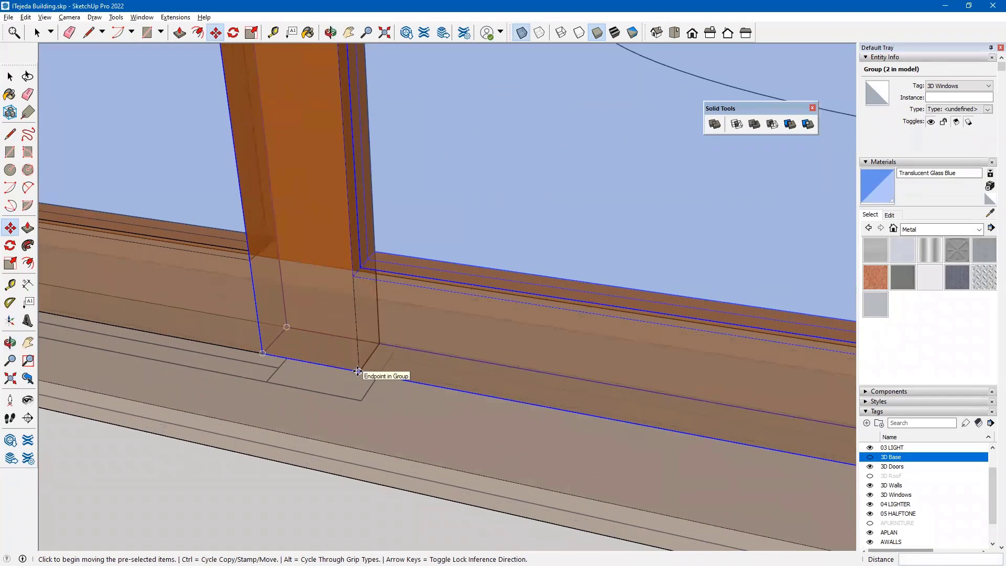
pyautogui.click(358, 371)
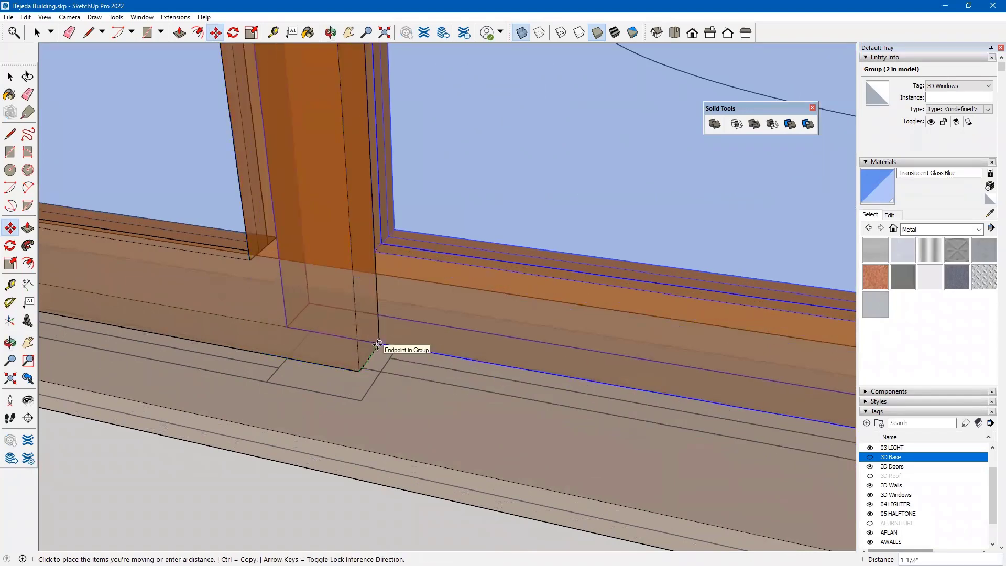
pyautogui.click(378, 345)
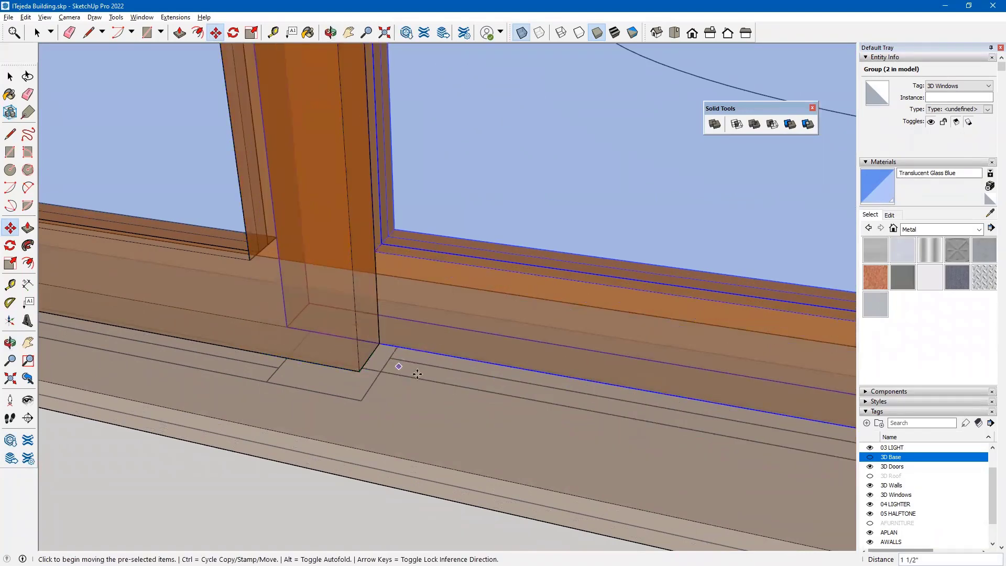
pyautogui.click(521, 33)
pyautogui.scroll(-6, 460, 394)
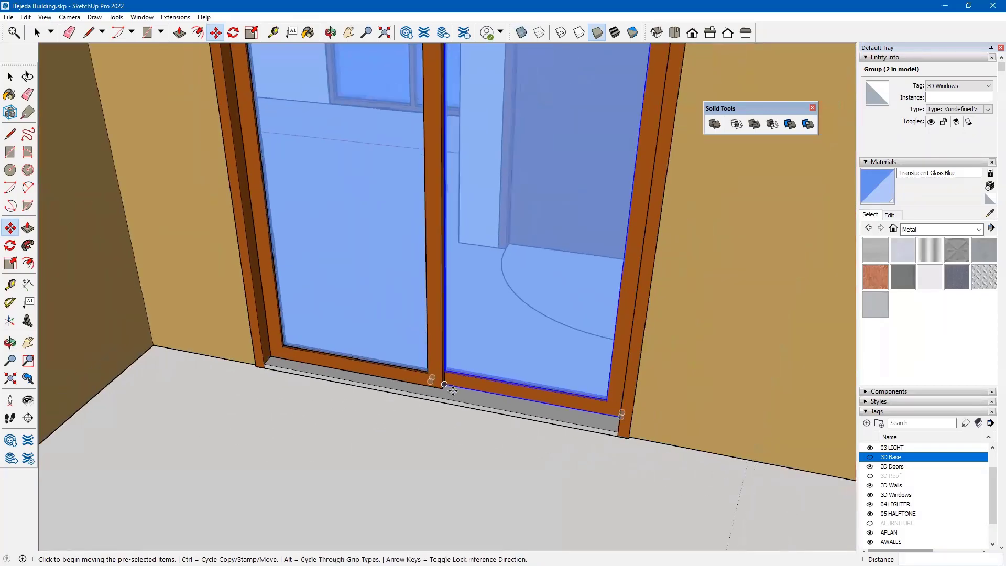
# Examine the completed two-panel sliding door and the whole building from outside.
pyautogui.scroll(-5, 453, 390)
pyautogui.moveTo(433, 364); pyautogui.dragTo(668, 383, button='middle')
pyautogui.moveTo(278, 301); pyautogui.dragTo(687, 296, button='middle')
pyautogui.moveTo(620, 294); pyautogui.dragTo(481, 278, button='middle')
pyautogui.scroll(-2, 661, 269)
pyautogui.press('m')
pyautogui.scroll(-2, 700, 264)
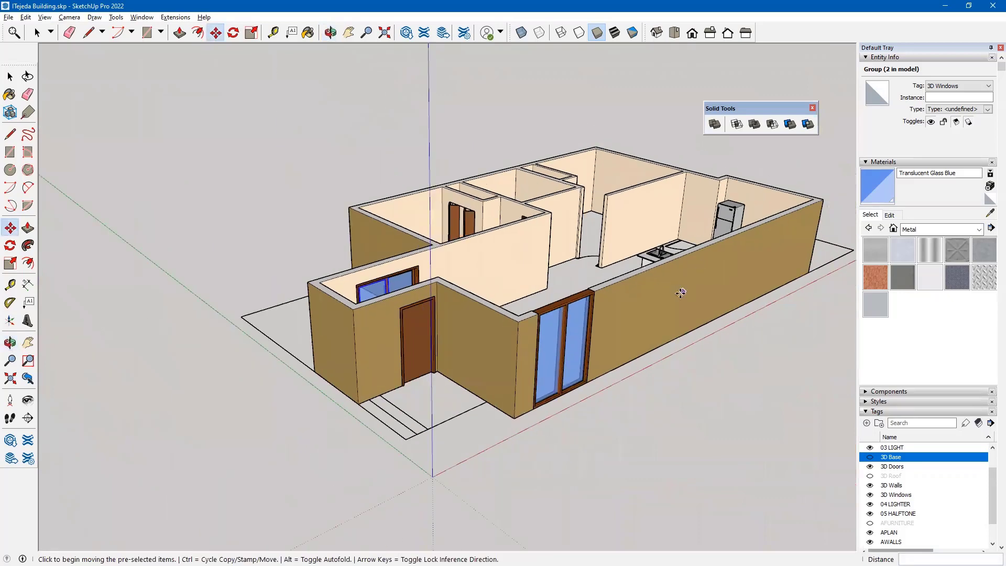
pyautogui.keyDown('shift'); pyautogui.moveTo(542, 328); pyautogui.dragTo(431, 356, button='middle'); pyautogui.keyUp('shift')
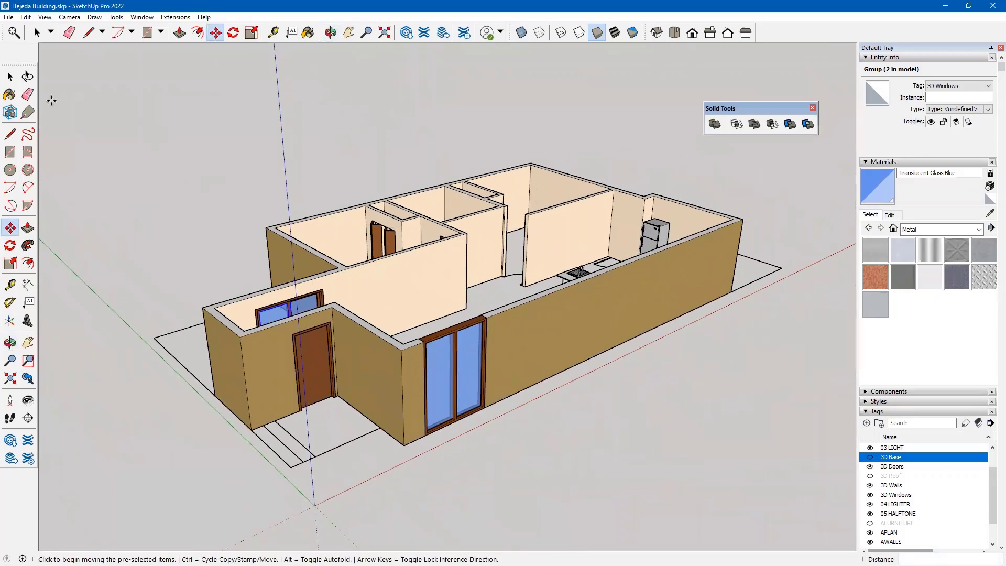
# Turn on the visibility of the 3D Base and 3D Roof tags.
pyautogui.click(11, 77)
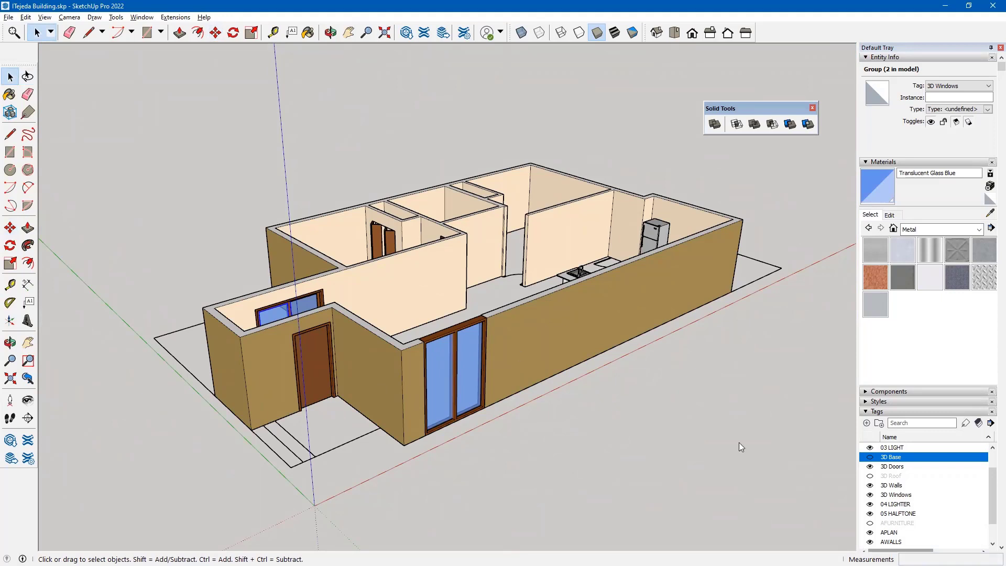
pyautogui.click(869, 458)
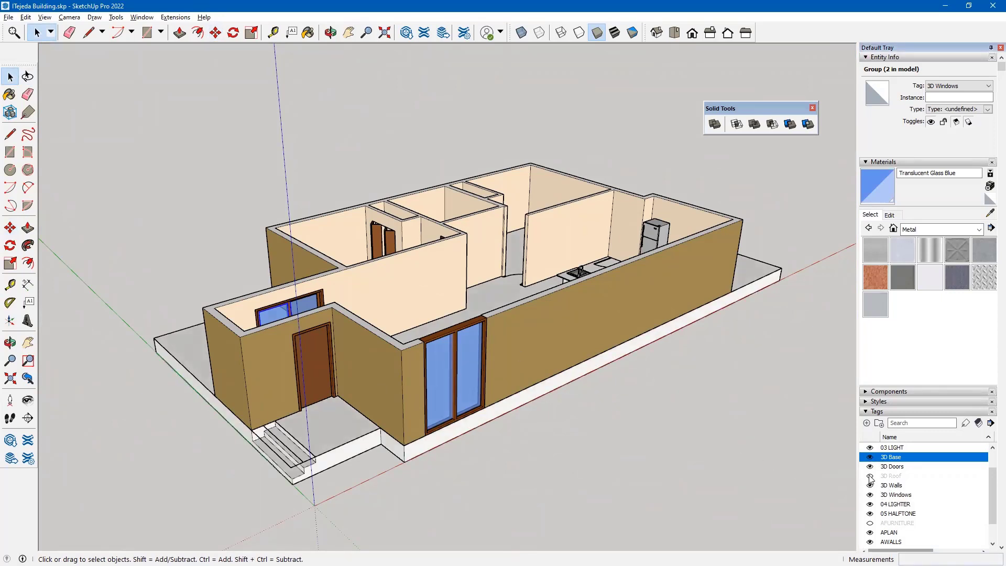
pyautogui.click(870, 476)
pyautogui.moveTo(556, 388); pyautogui.dragTo(636, 375, button='middle')
pyautogui.scroll(-5, 899, 516)
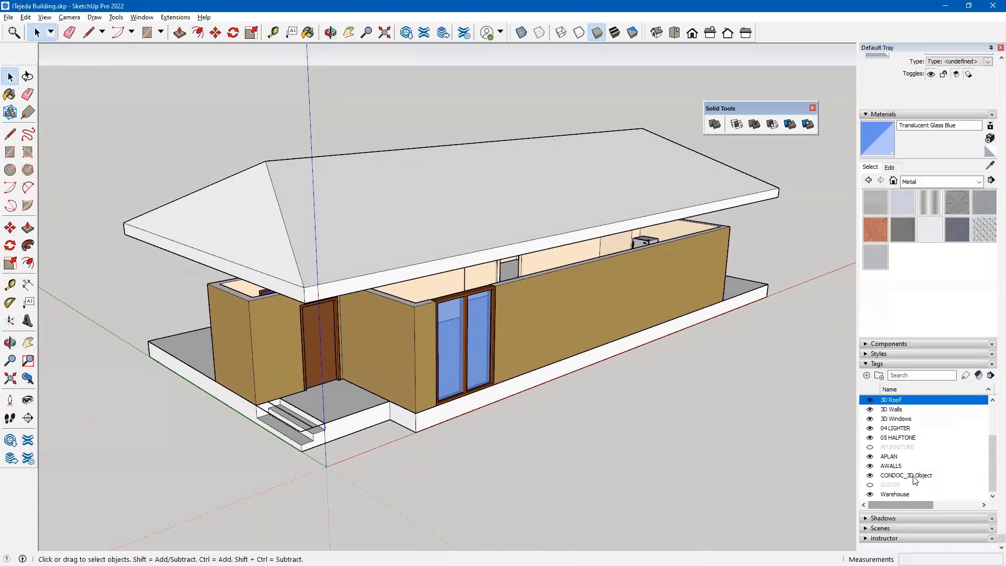
# Save the building model and dock the floating Solid Tools toolbar with the other toolbars.
pyautogui.moveTo(992, 469)
pyautogui.mouseDown()
pyautogui.moveTo(991, 433)
pyautogui.moveTo(993, 471)
pyautogui.mouseUp()
pyautogui.click(8, 17)
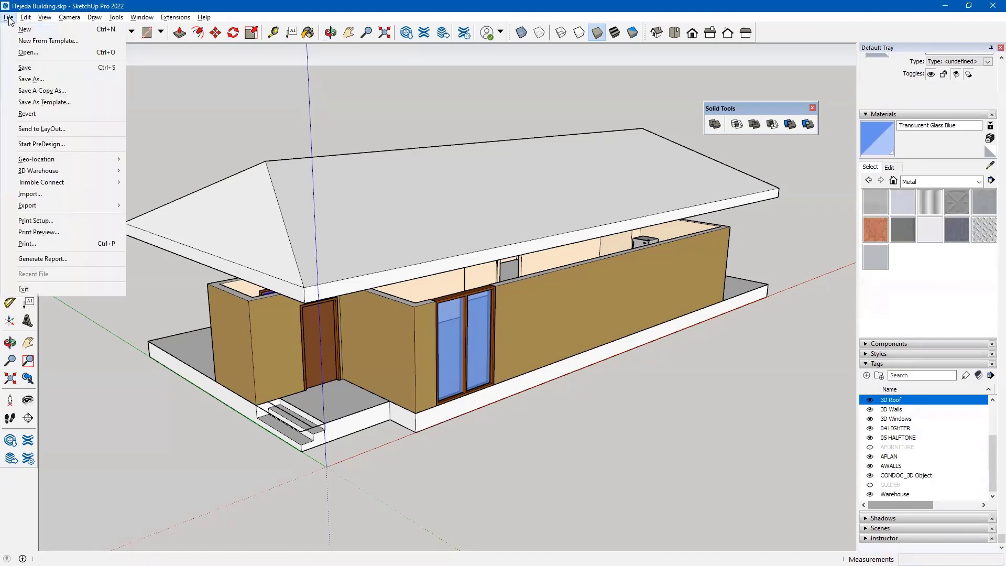
pyautogui.click(22, 69)
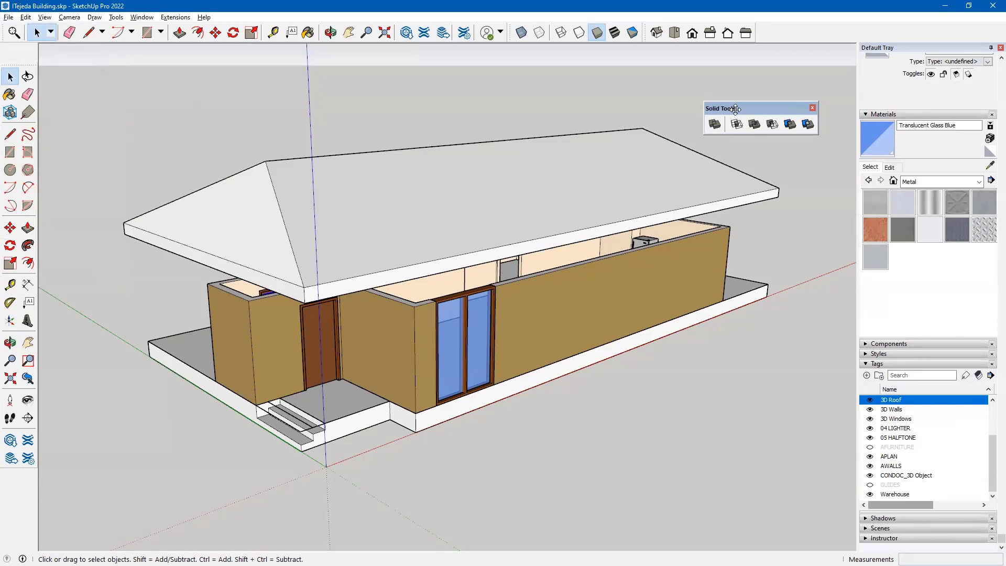
pyautogui.moveTo(734, 108); pyautogui.dragTo(770, 26)
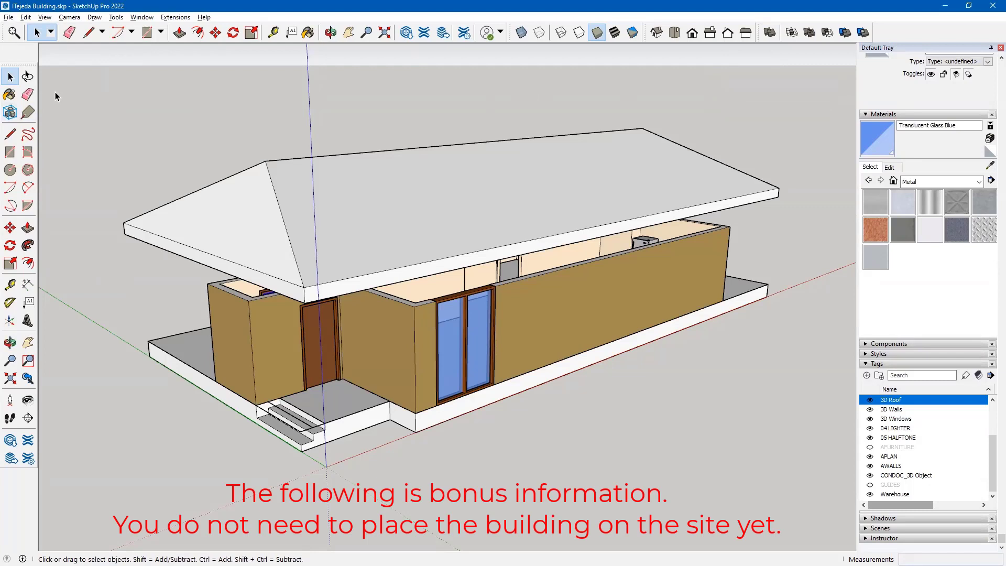
# Open the 3D Site SketchUp model that contains the previously placed building.
pyautogui.click(8, 17)
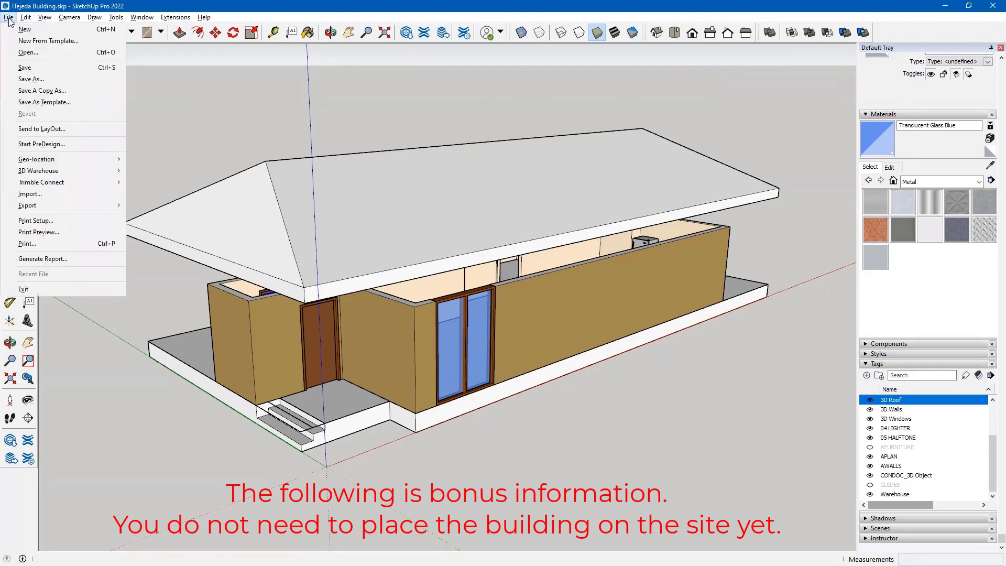
pyautogui.click(27, 52)
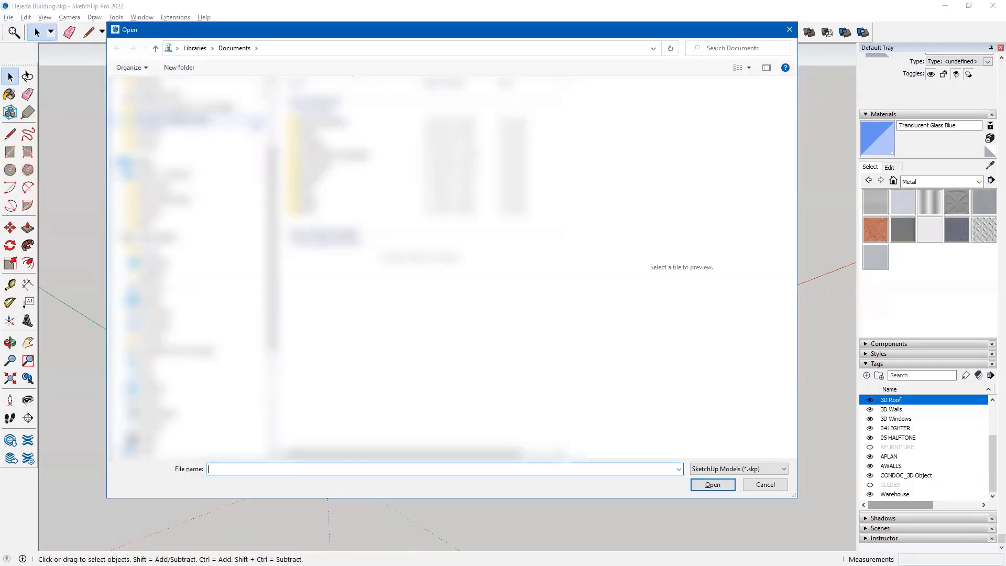
pyautogui.click(717, 486)
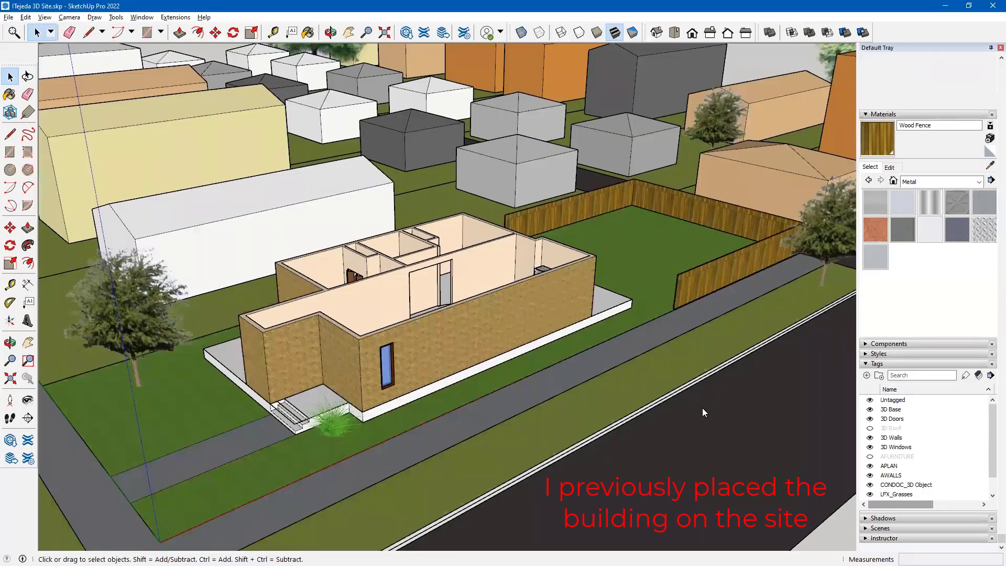
# Reload the building component on the site from the updated Building .skp file in the Arch 170 folder, and deselect it.
pyautogui.click(427, 315)
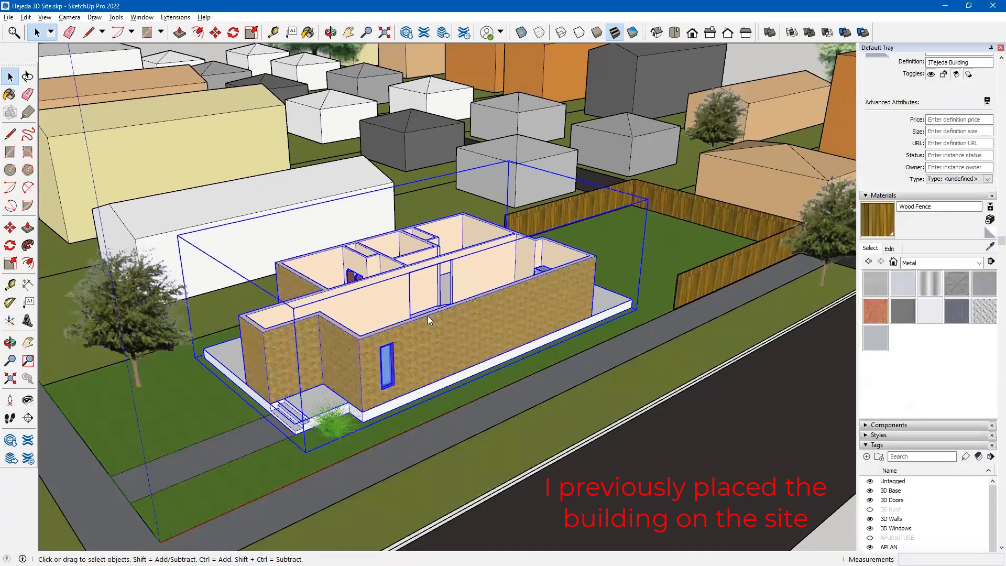
pyautogui.scroll(2, 961, 130)
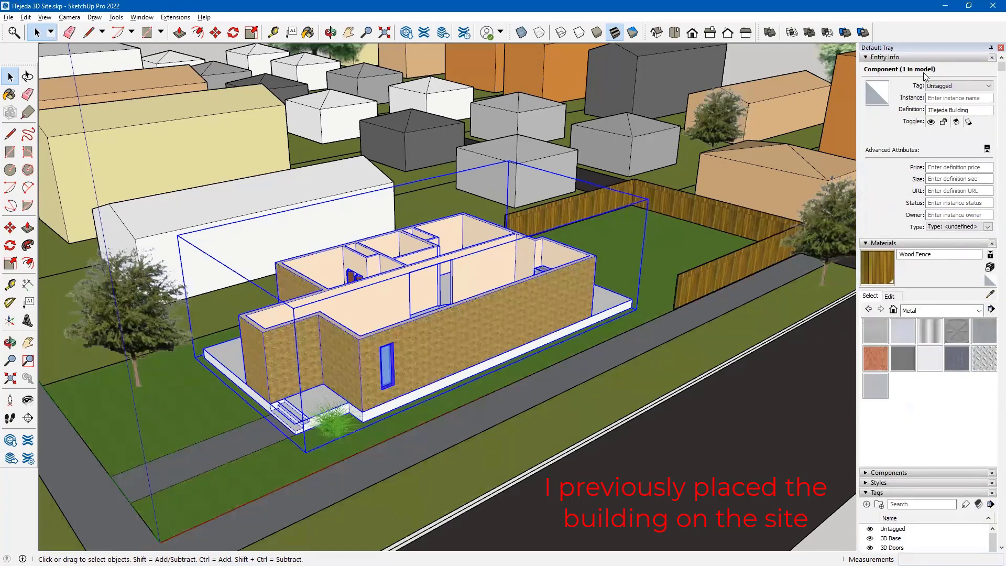
pyautogui.rightClick(447, 317)
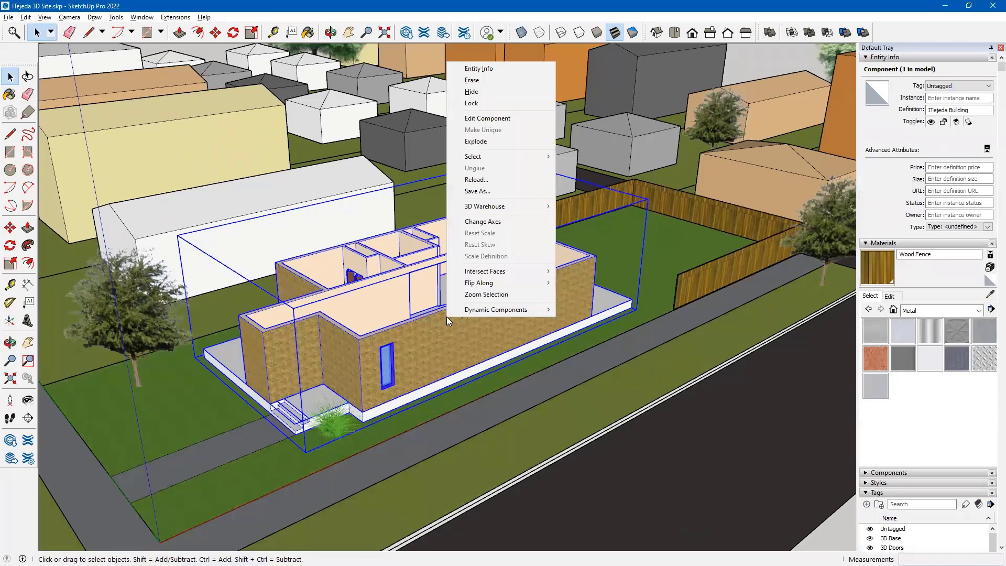
pyautogui.click(484, 181)
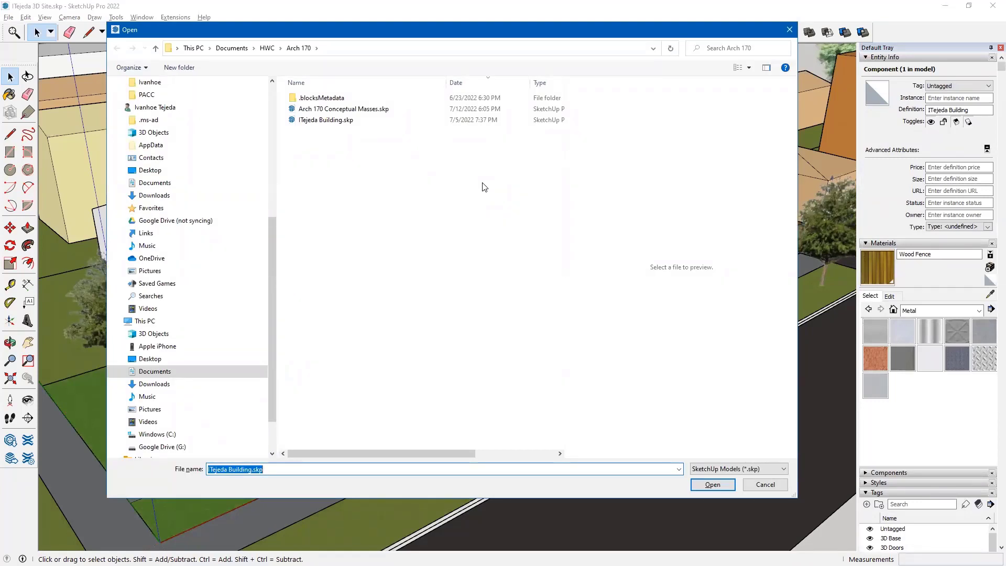
pyautogui.click(318, 120)
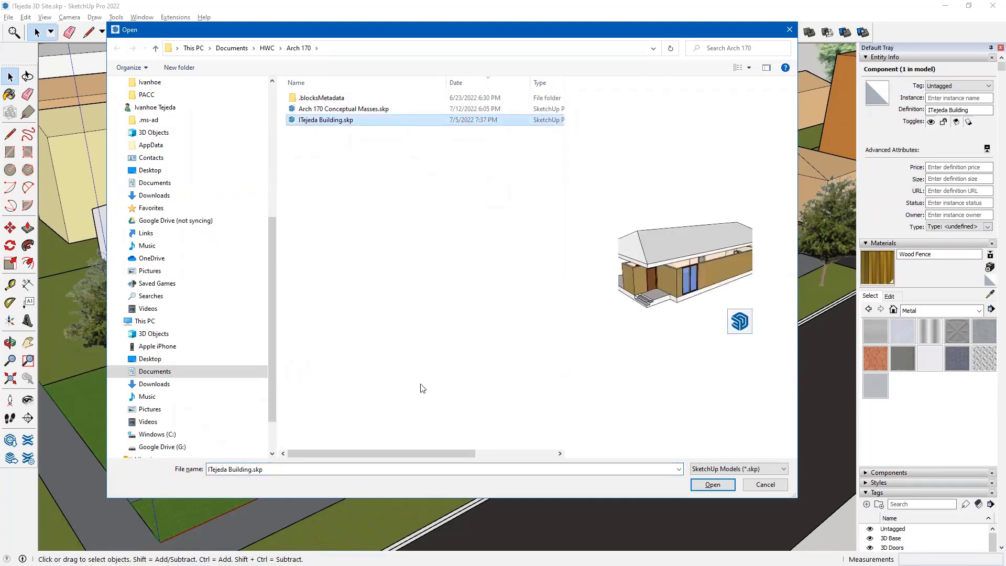
pyautogui.click(713, 484)
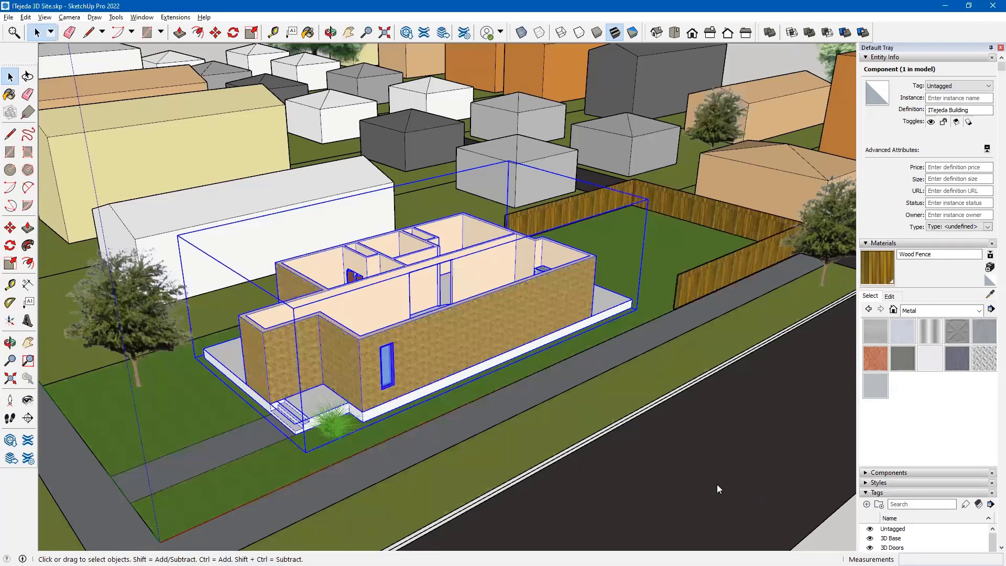
pyautogui.moveTo(498, 419); pyautogui.dragTo(502, 364, button='middle')
pyautogui.click(633, 402)
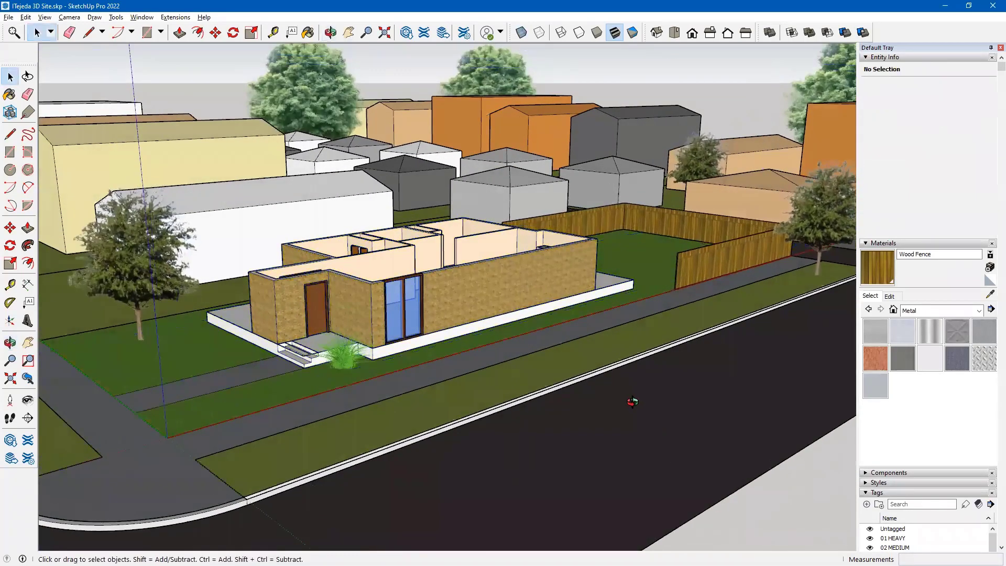
pyautogui.moveTo(492, 320); pyautogui.dragTo(573, 401, button='middle')
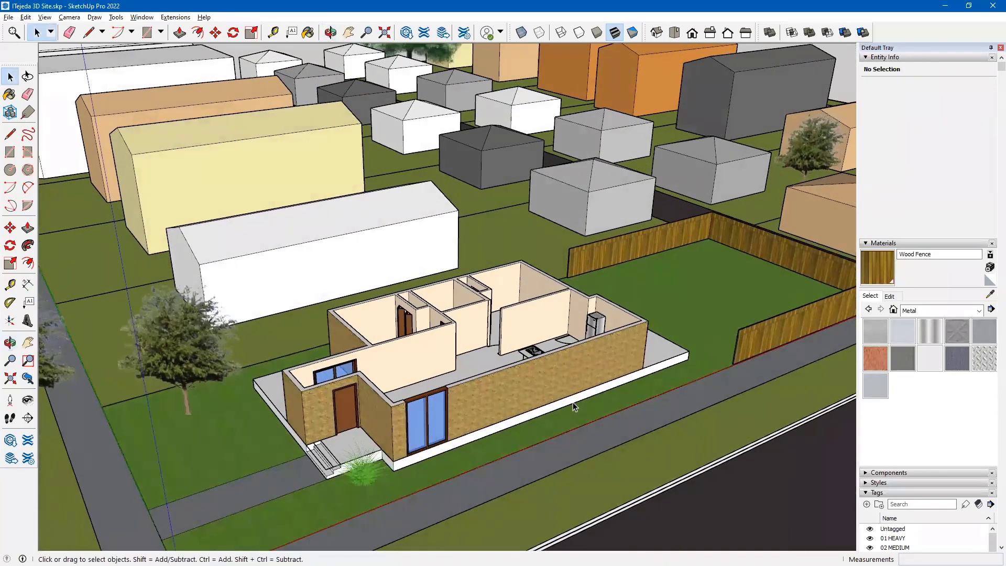